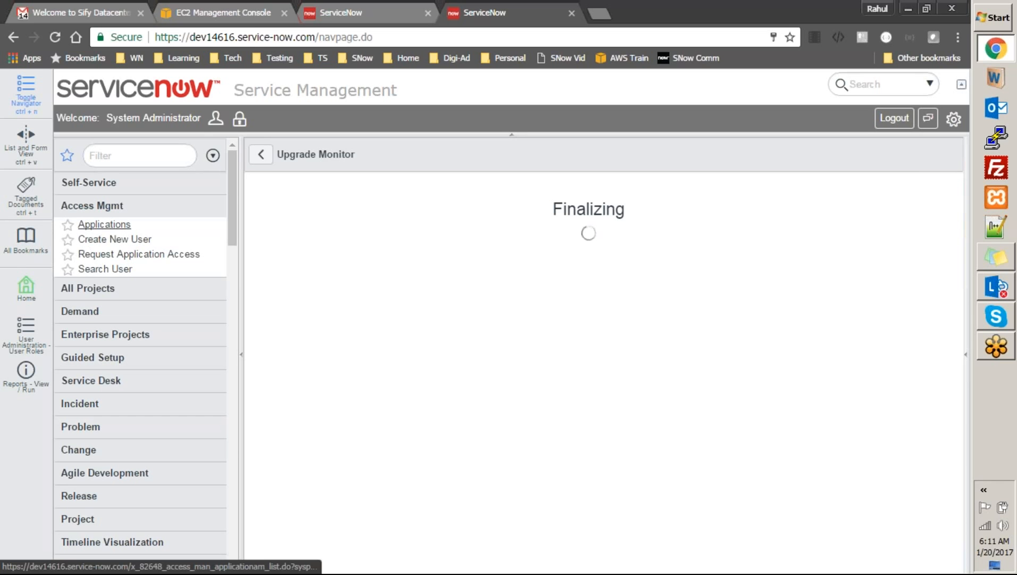
# Open the Access Mgmt Applications list, then filter the navigator by 'user'
pyautogui.click(107, 225)
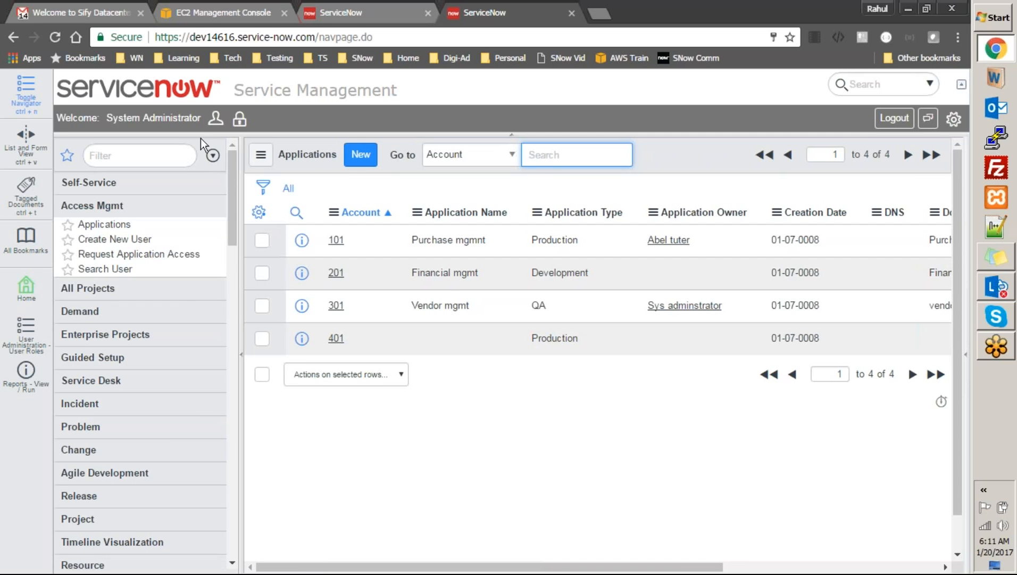
pyautogui.click(186, 155)
pyautogui.write('user')
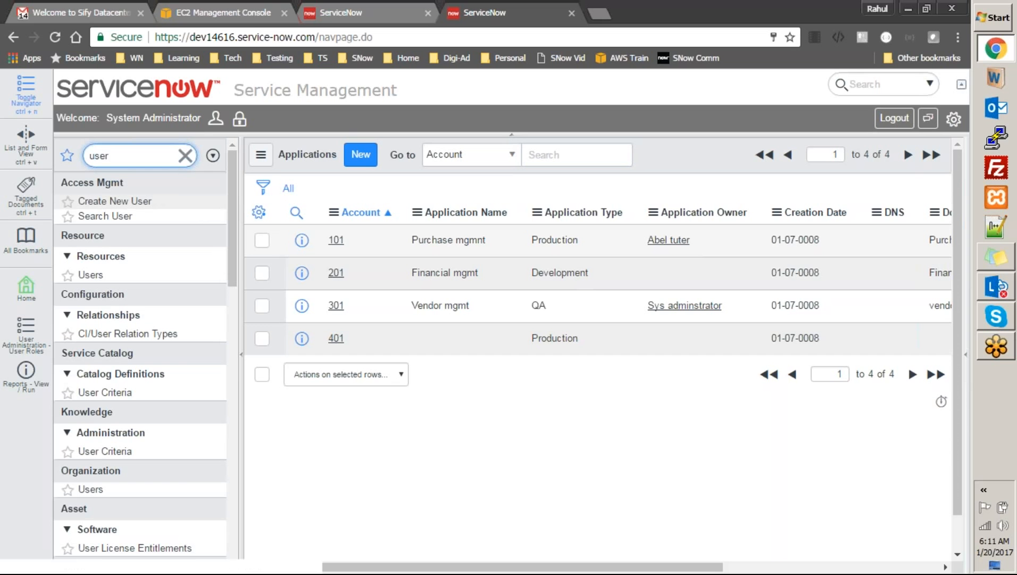
# Open the Purchase mgmnt application and select its current Application Owner value
pyautogui.click(337, 241)
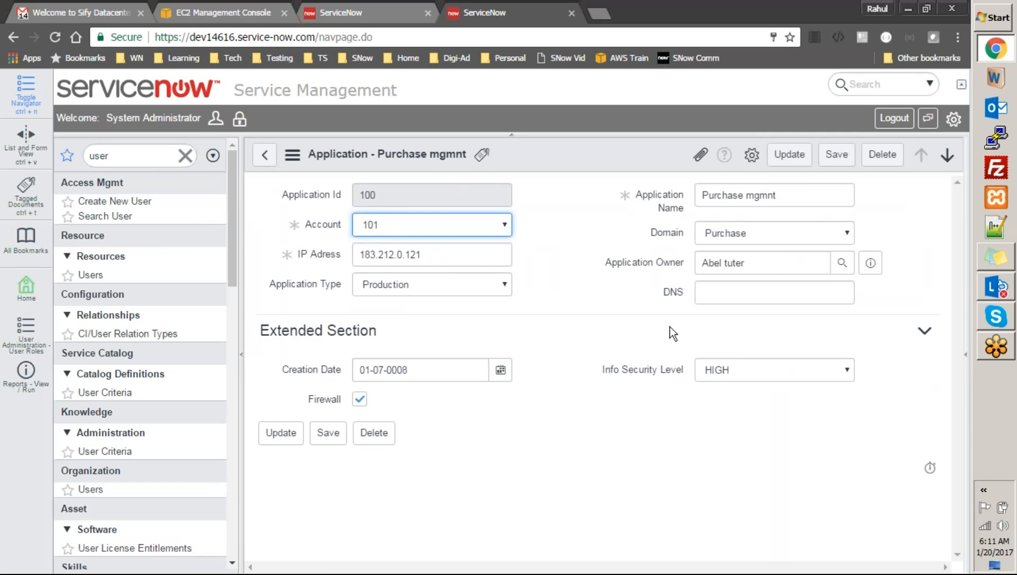
pyautogui.click(785, 264)
pyautogui.moveTo(785, 264); pyautogui.dragTo(694, 262)
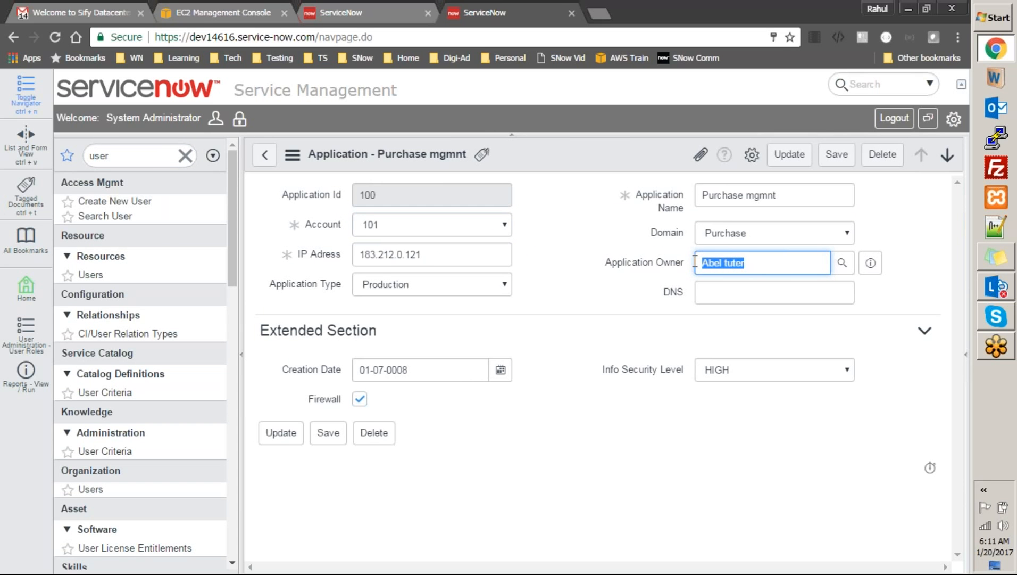
pyautogui.click(768, 262)
pyautogui.moveTo(768, 262); pyautogui.dragTo(694, 262)
# Filter the navigator by 'user ad' and open the User Administration Users list
pyautogui.doubleClick(133, 155)
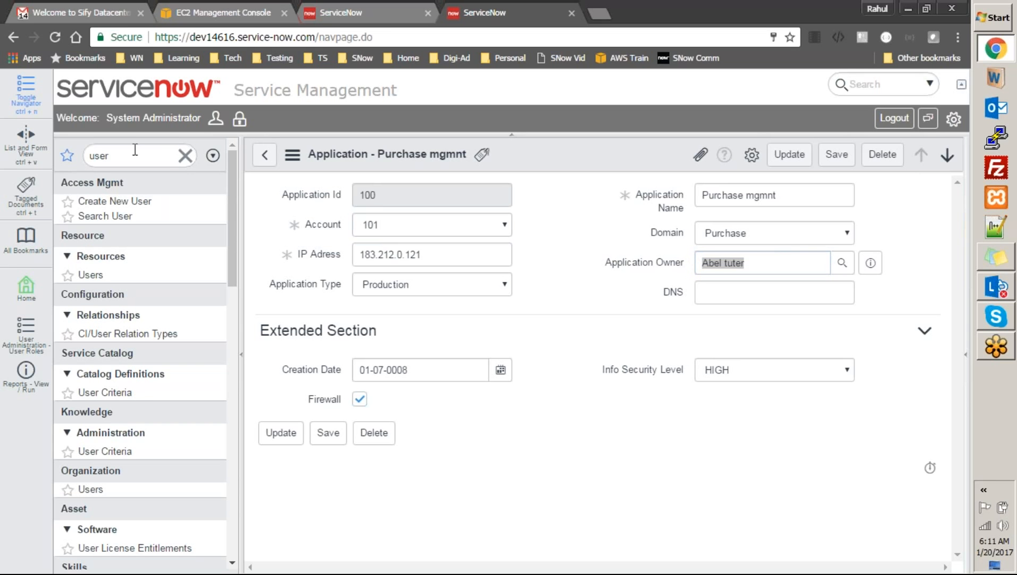
pyautogui.click(174, 158)
pyautogui.write('ad')
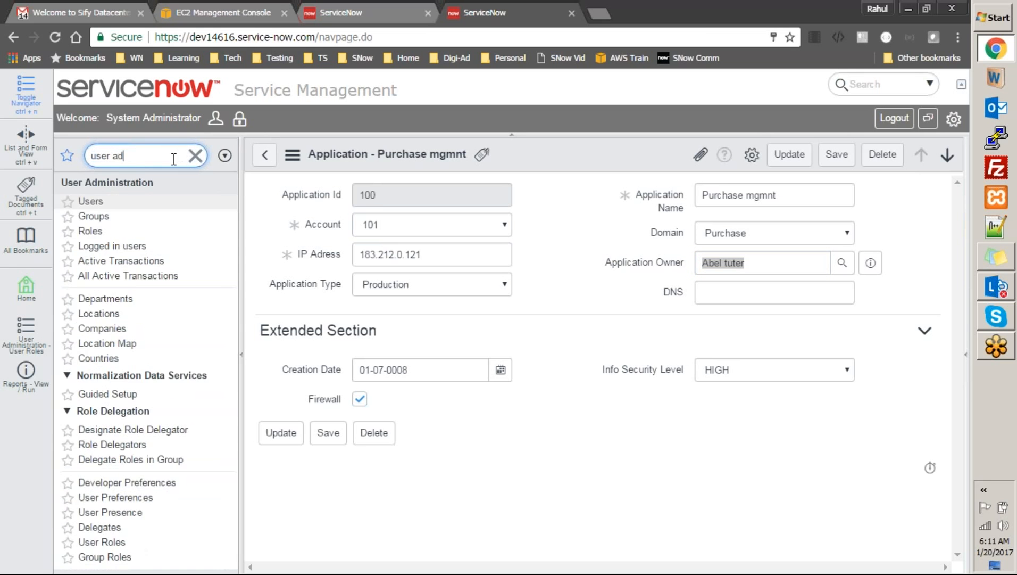
pyautogui.click(91, 201)
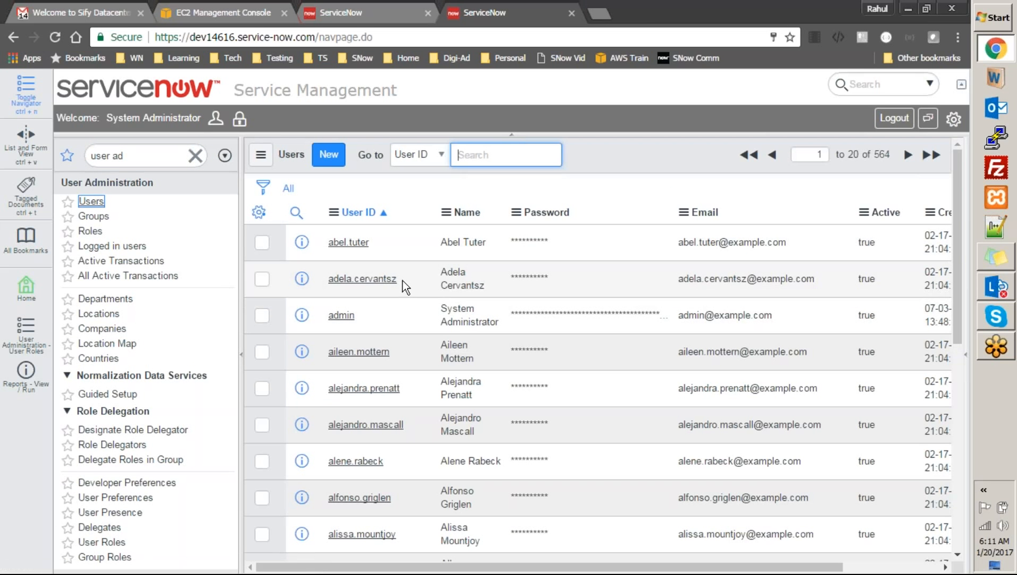
# Select a user's full name in the Users list and filter the navigator by 'transform'
pyautogui.moveTo(441, 268); pyautogui.dragTo(487, 284)
pyautogui.hotkey('ctrl', 'c')
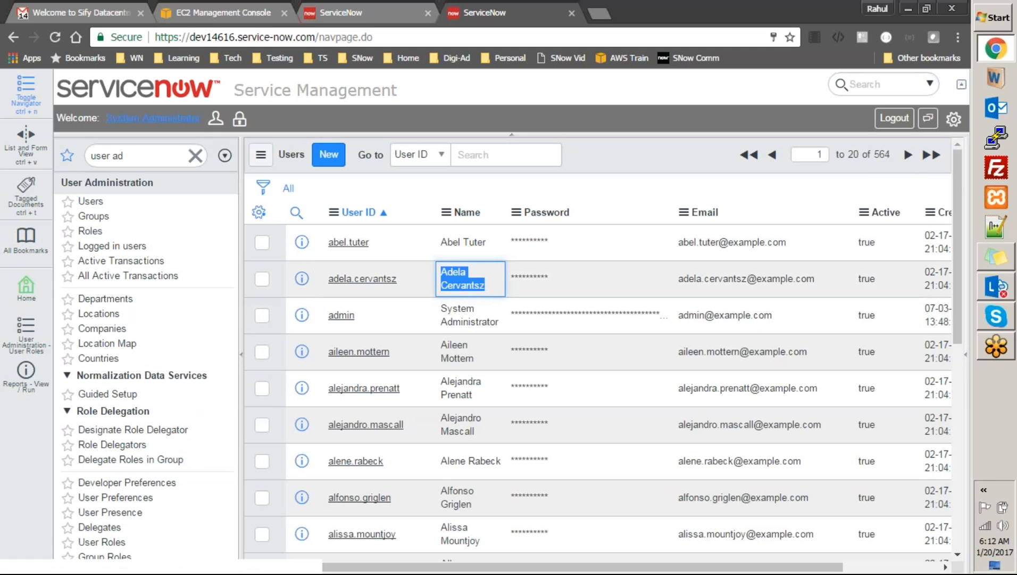
pyautogui.click(138, 152)
pyautogui.write('tab')
pyautogui.press('BackSpace')
pyautogui.write('nsform')
# Refilter the navigator by 'import se' and open the Transform Maps list
pyautogui.hotkey('ctrl', 'a')
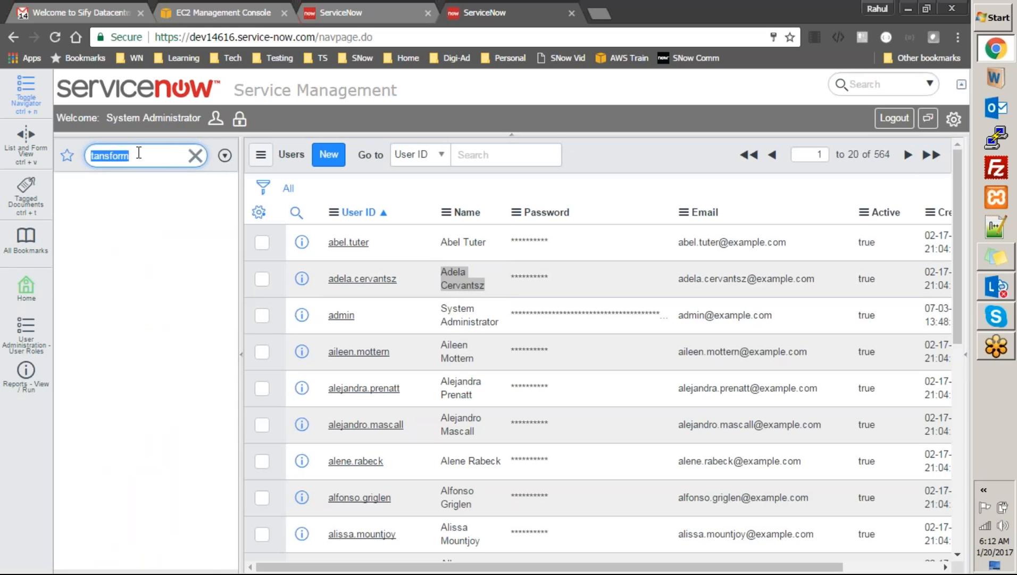
pyautogui.write('imor')
pyautogui.press('BackSpace')
pyautogui.write('port se')
pyautogui.click(109, 286)
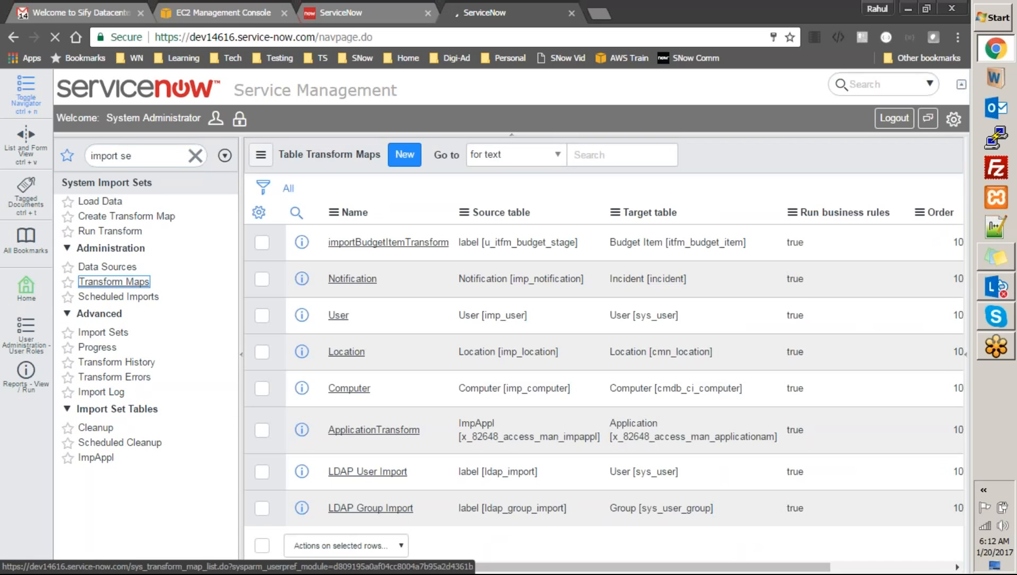
# In the ApplicationTransform script, replace the old default owner with the copied user's name
pyautogui.click(374, 431)
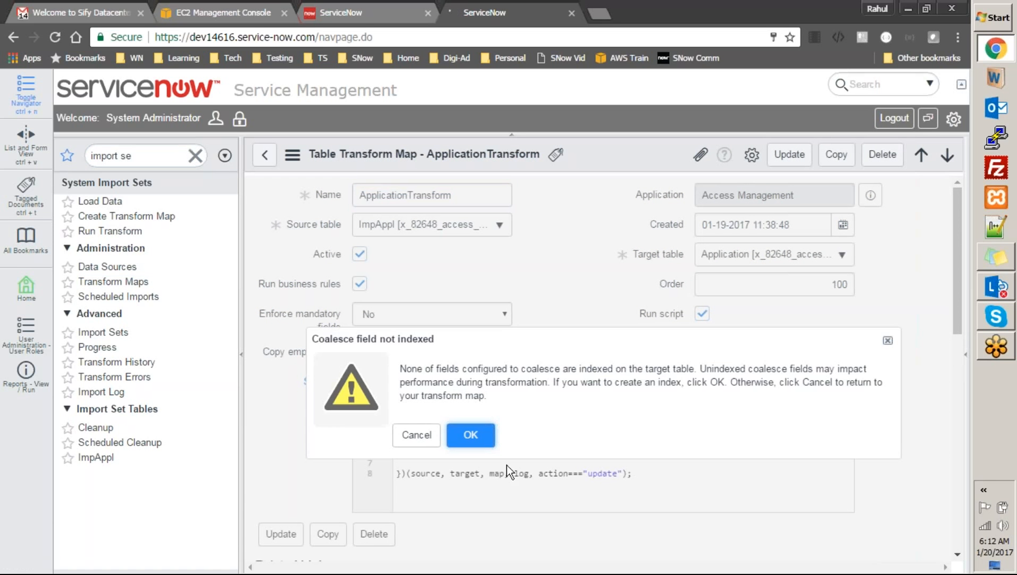
pyautogui.click(420, 435)
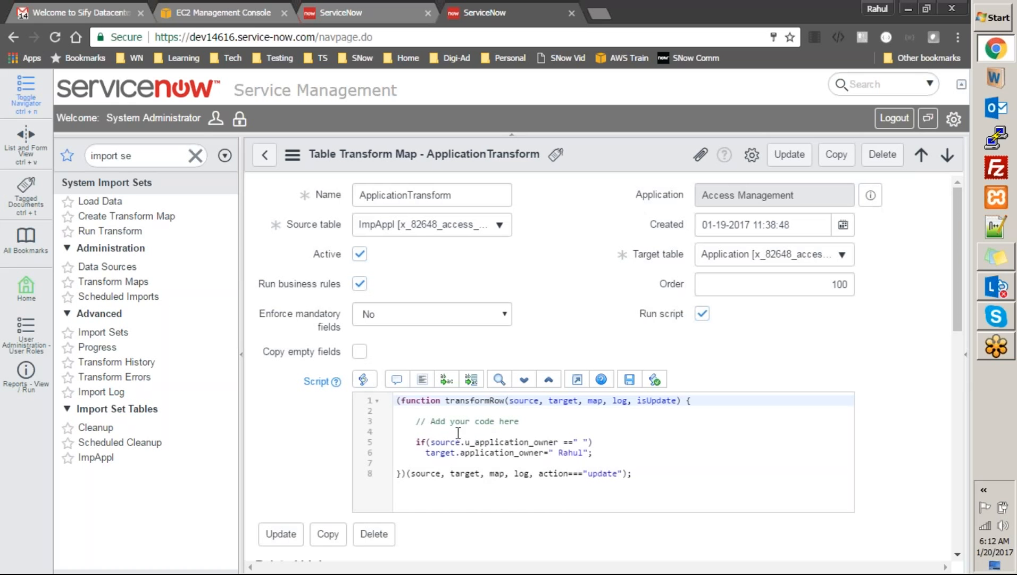
pyautogui.doubleClick(570, 452)
pyautogui.press('BackSpace')
pyautogui.hotkey('ctrl', 'v')
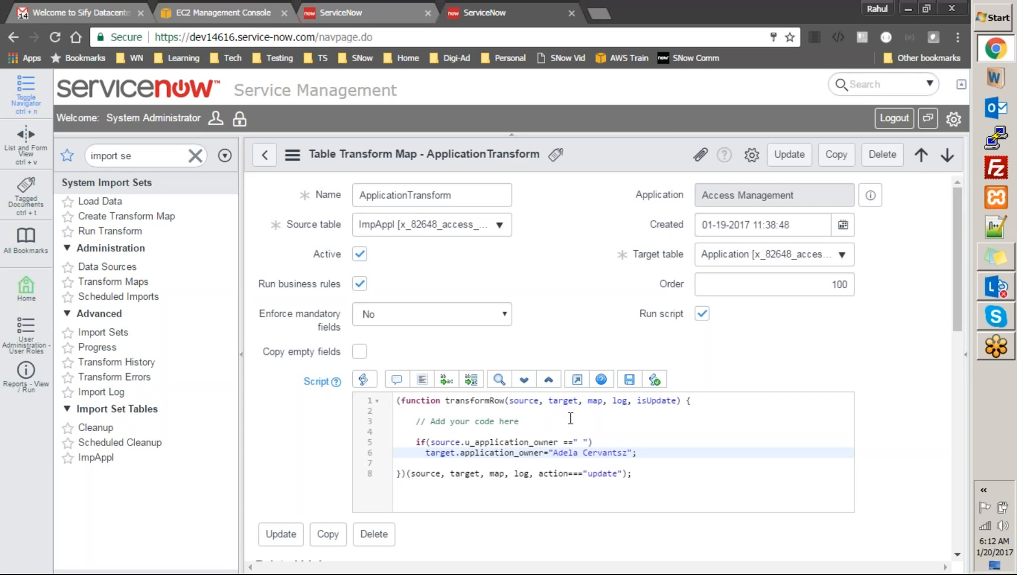
# Duplicate the browser tab and change the line 5 condition to compare with an empty string
pyautogui.rightClick(494, 10)
pyautogui.click(530, 64)
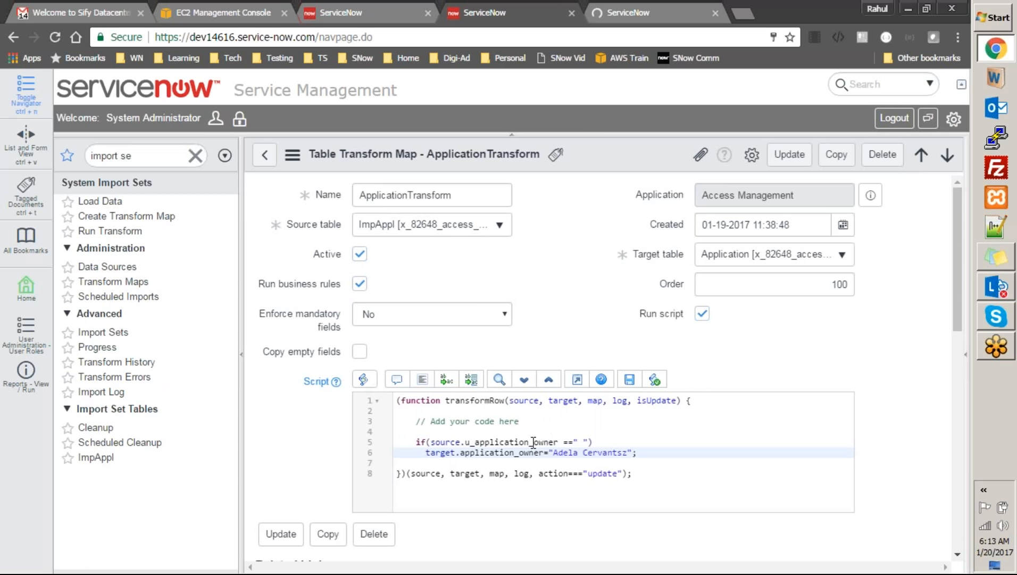
pyautogui.click(584, 441)
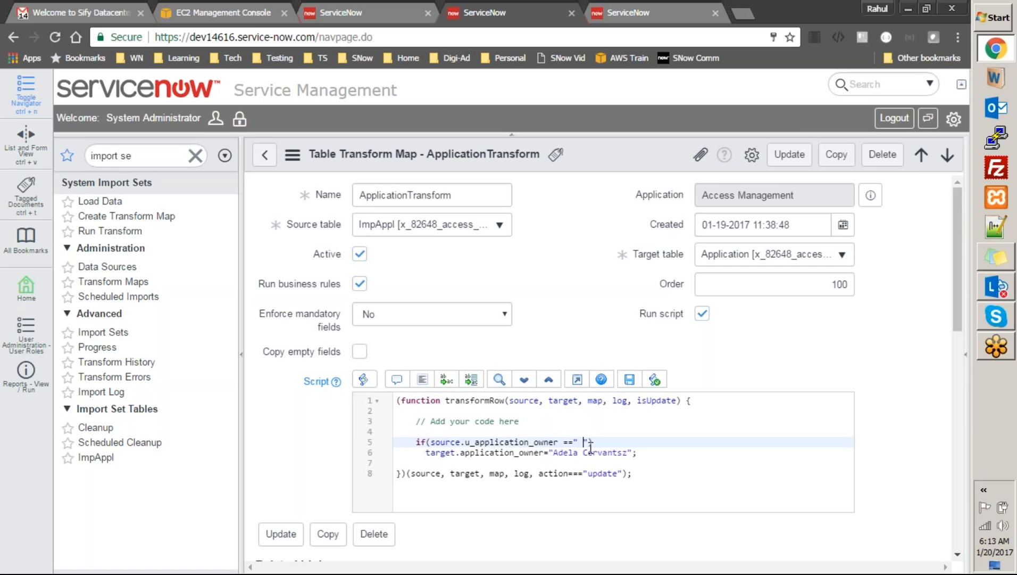
pyautogui.press('BackSpace')
pyautogui.click(601, 443)
pyautogui.click(575, 442)
# In the duplicated tab, open a new Application form and browse the Application Owner user lookup
pyautogui.click(641, 10)
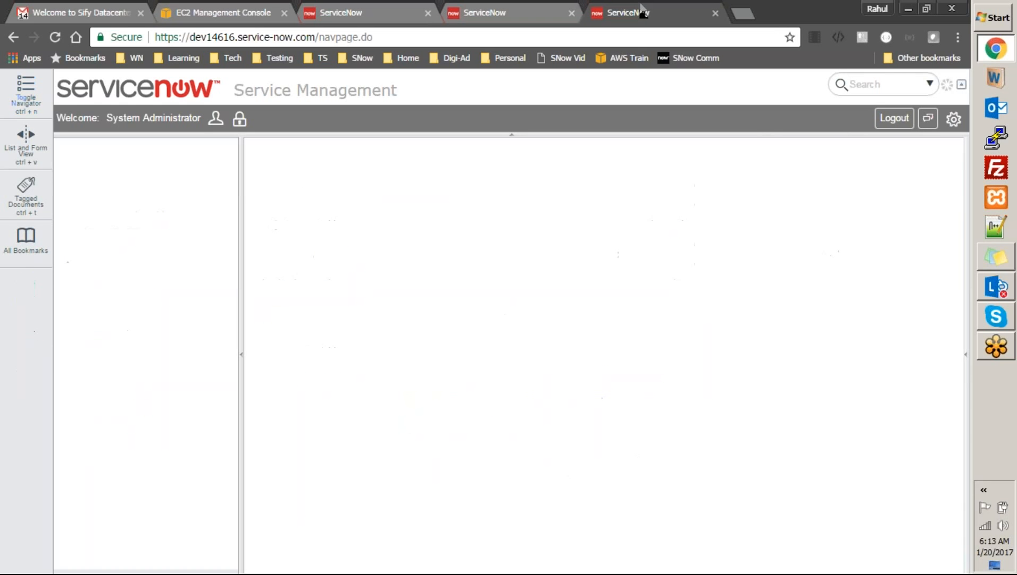
pyautogui.click(416, 435)
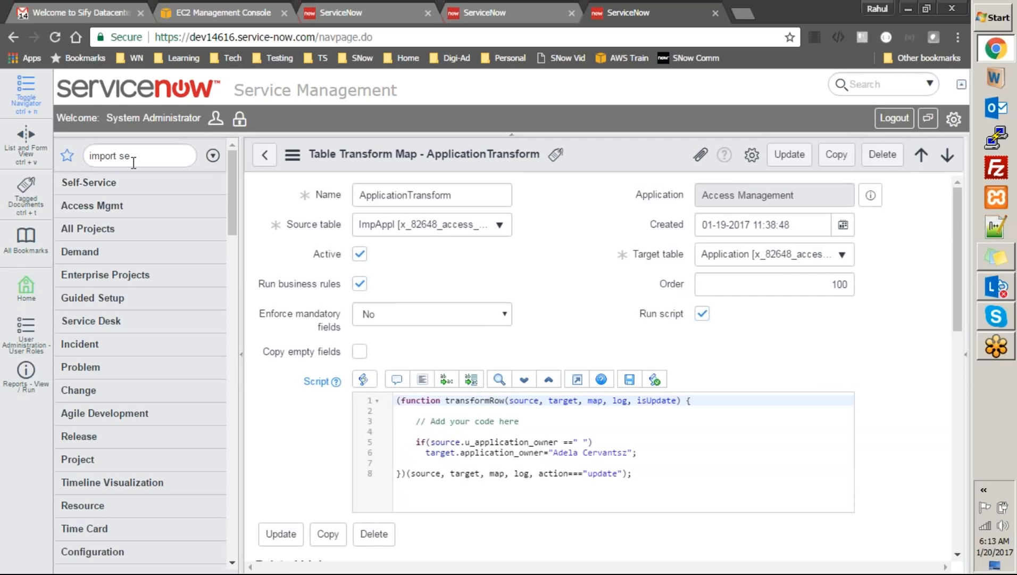
pyautogui.click(106, 205)
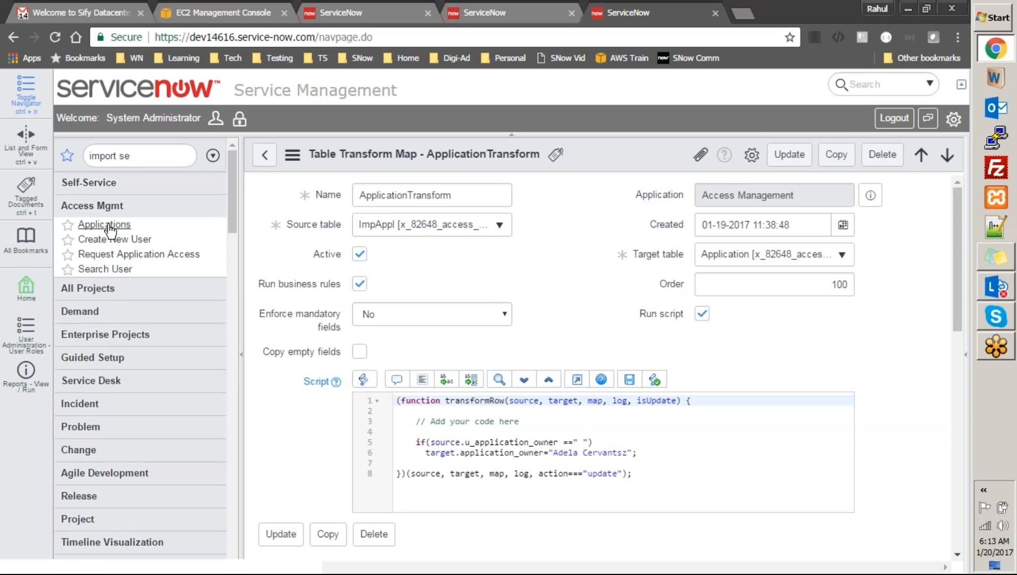
pyautogui.click(109, 226)
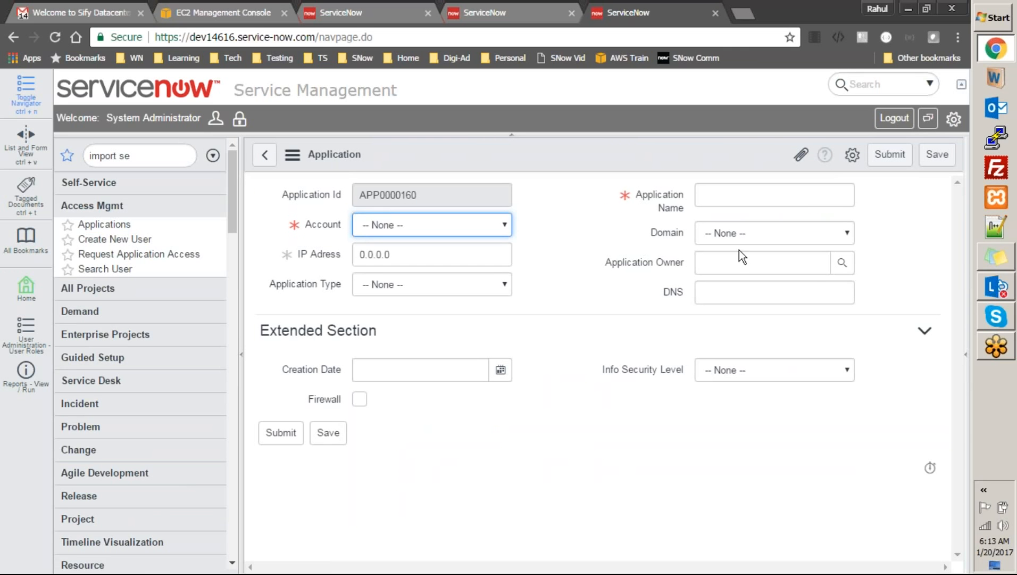
pyautogui.click(841, 262)
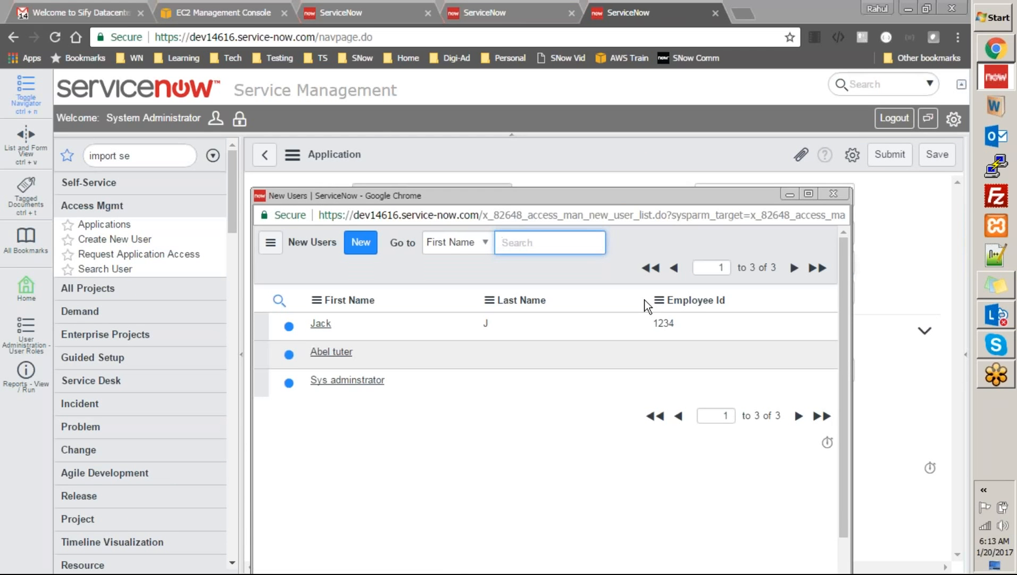
pyautogui.click(834, 194)
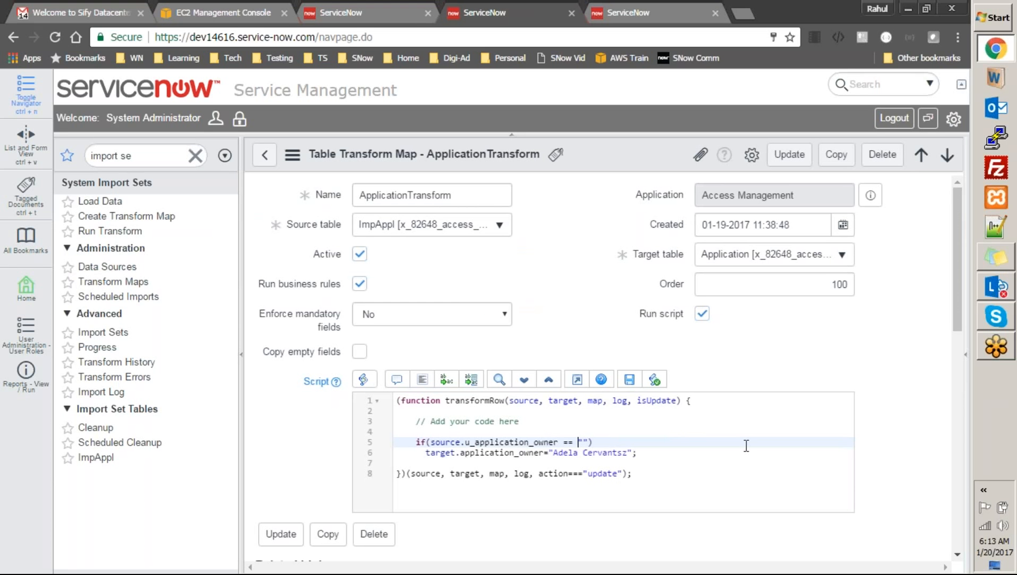
pyautogui.moveTo(957, 264); pyautogui.dragTo(966, 454)
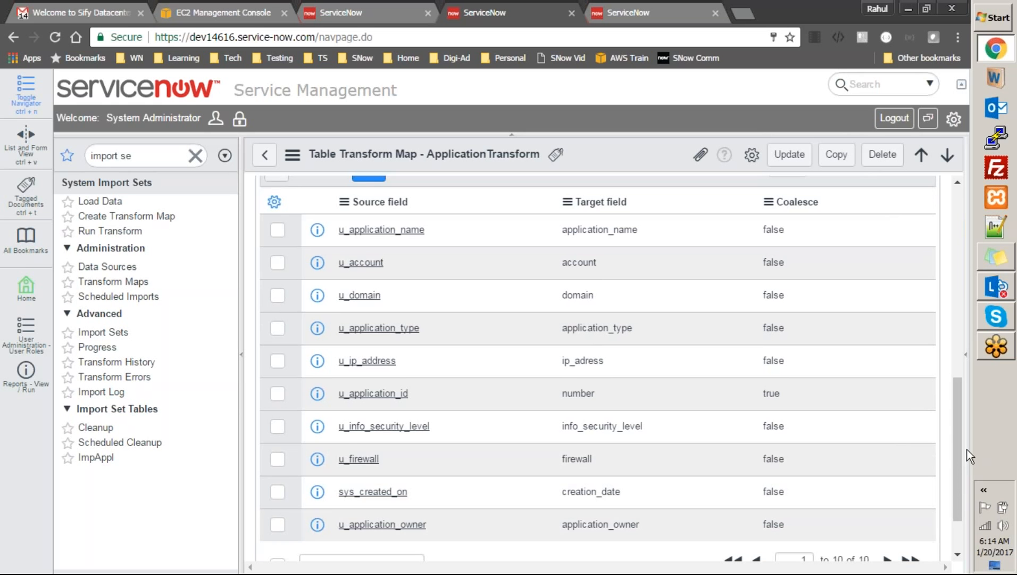
pyautogui.moveTo(957, 444); pyautogui.dragTo(958, 255)
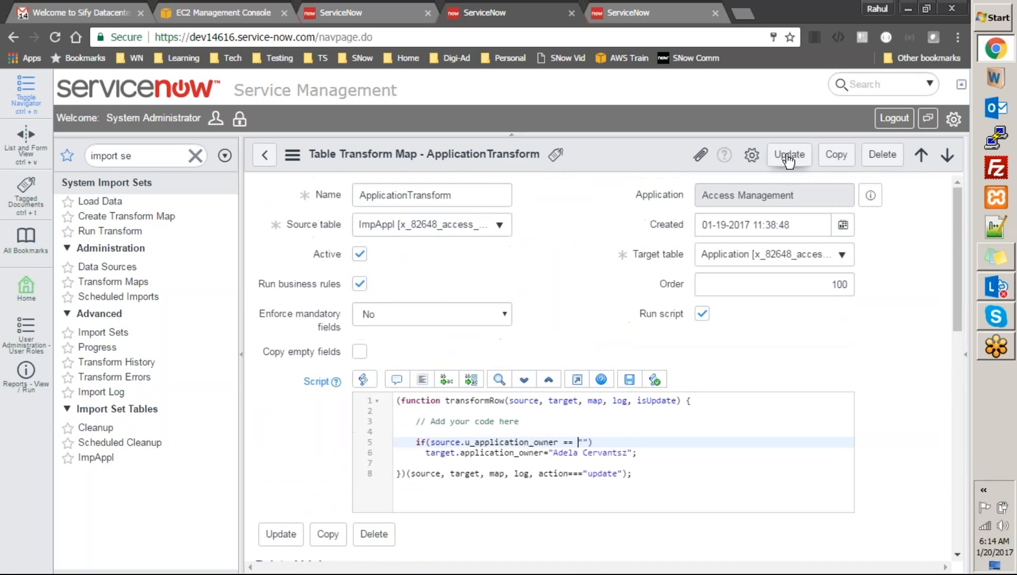
# Save the ApplicationTransform map from the header's context menu
pyautogui.rightClick(623, 147)
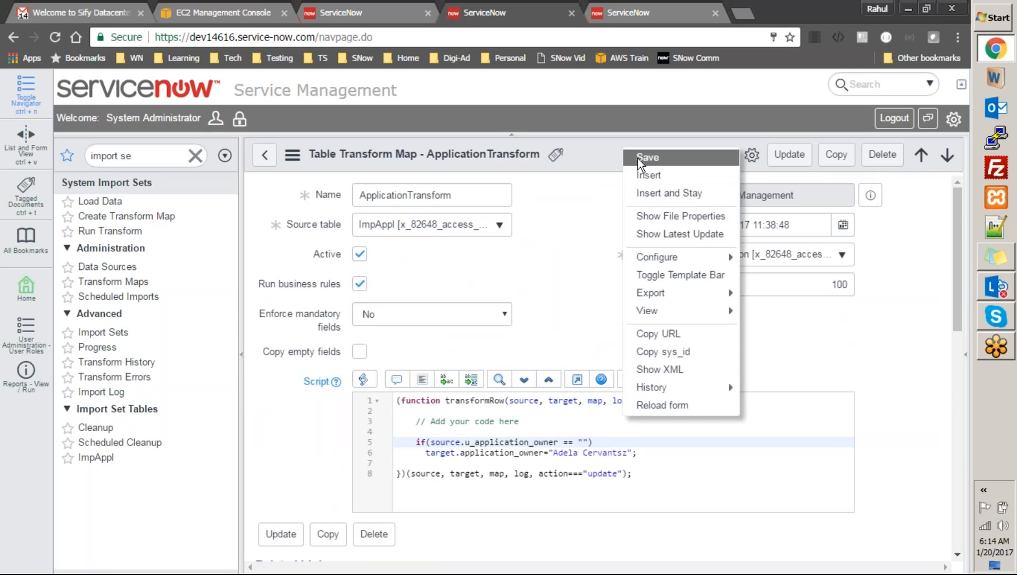
pyautogui.click(638, 158)
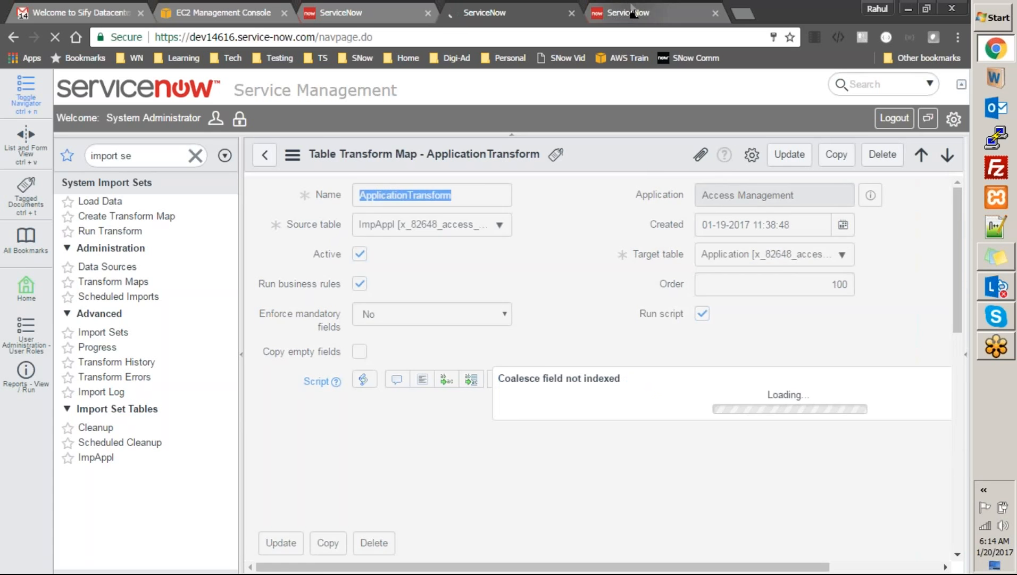
pyautogui.click(632, 12)
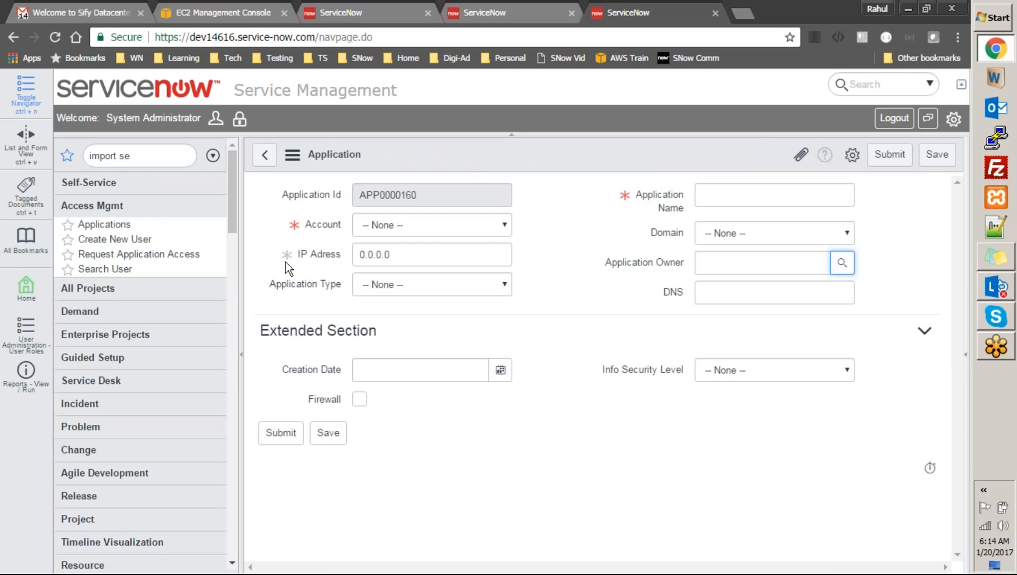
# Compare the Applications list with the transform map, selecting application 101's creation date
pyautogui.click(124, 227)
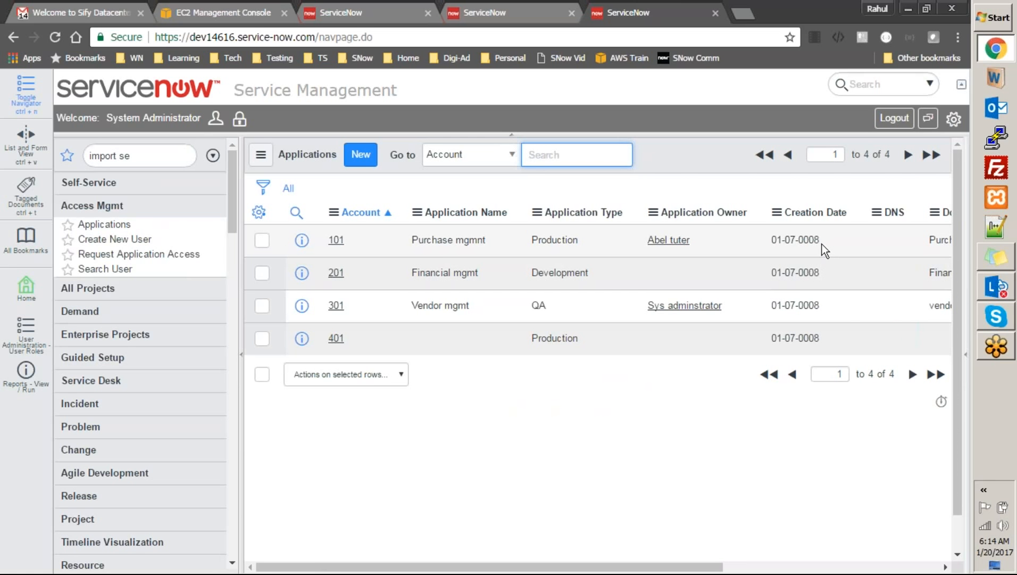
pyautogui.click(535, 14)
pyautogui.click(417, 435)
pyautogui.moveTo(962, 263); pyautogui.dragTo(996, 436)
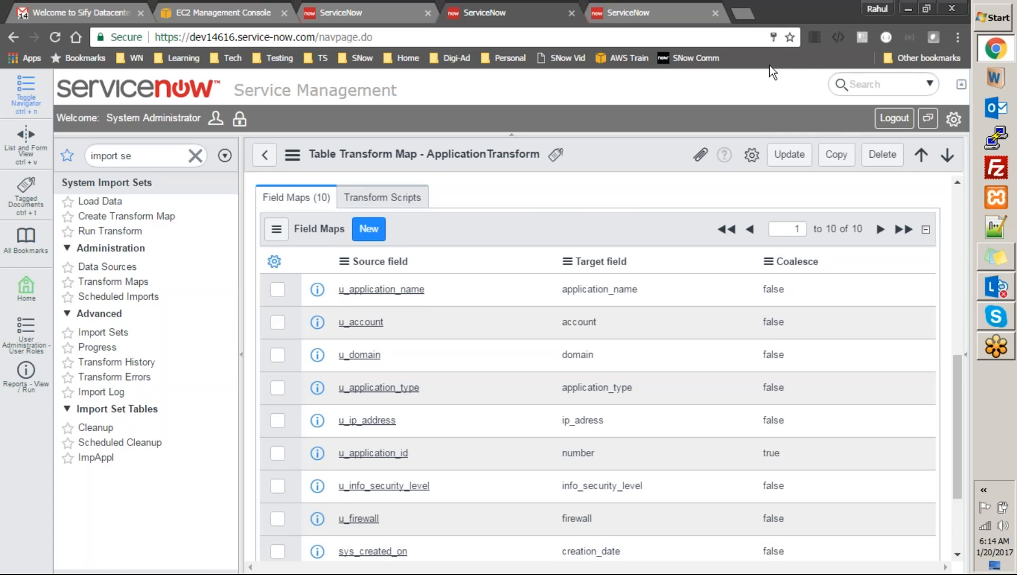
pyautogui.click(628, 14)
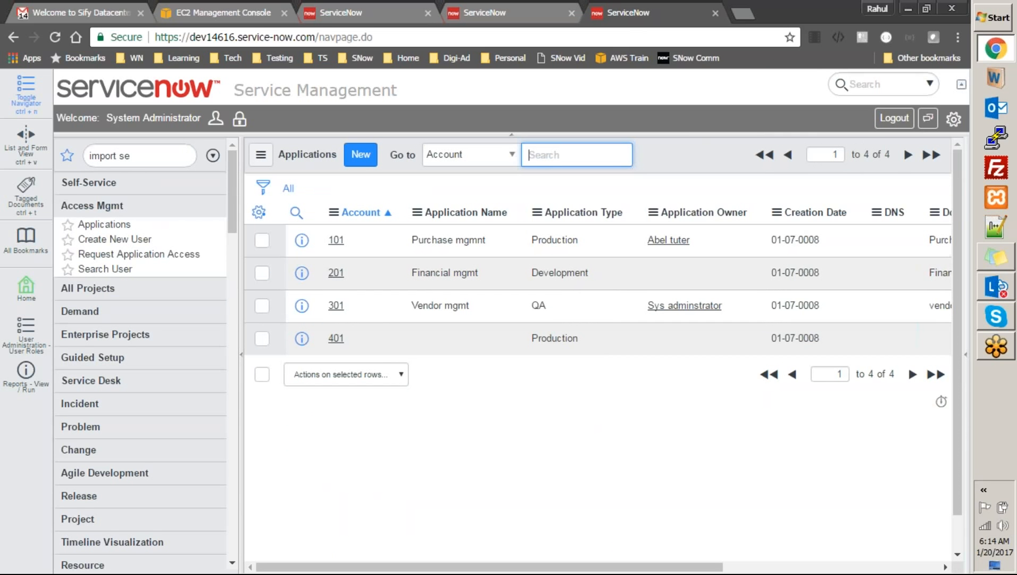
pyautogui.click(782, 242)
pyautogui.tripleClick(782, 242)
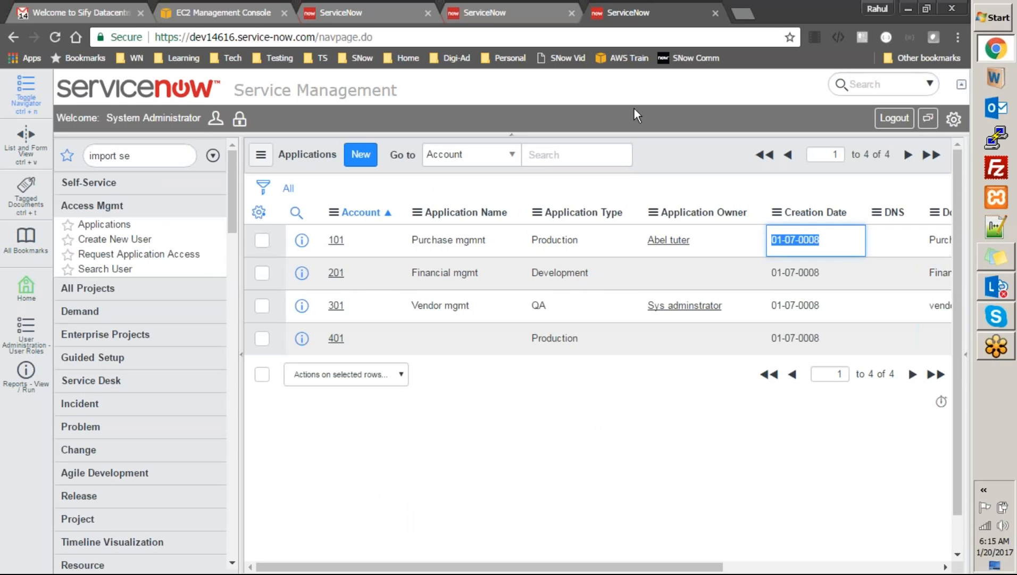
pyautogui.click(500, 14)
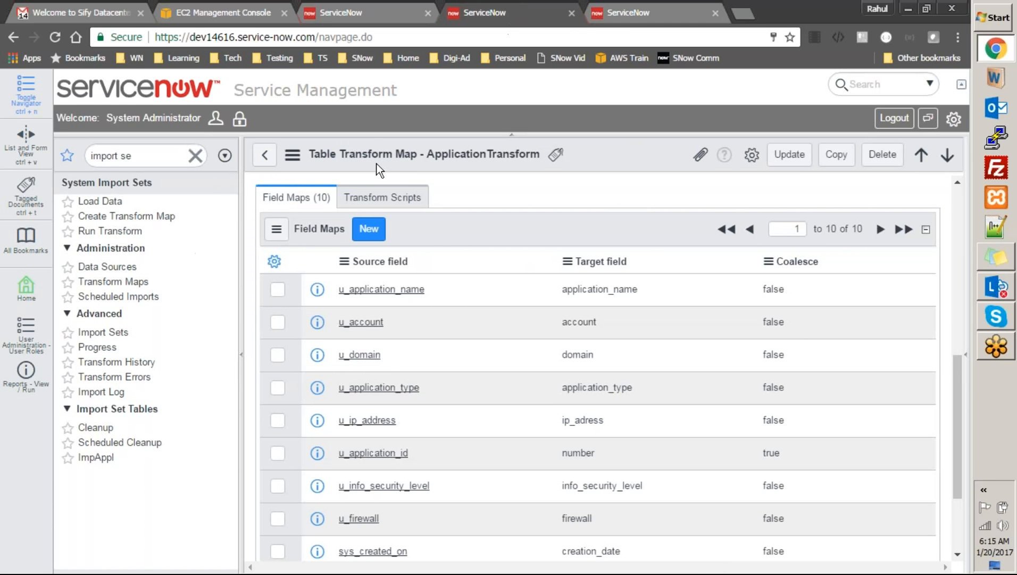
pyautogui.click(635, 14)
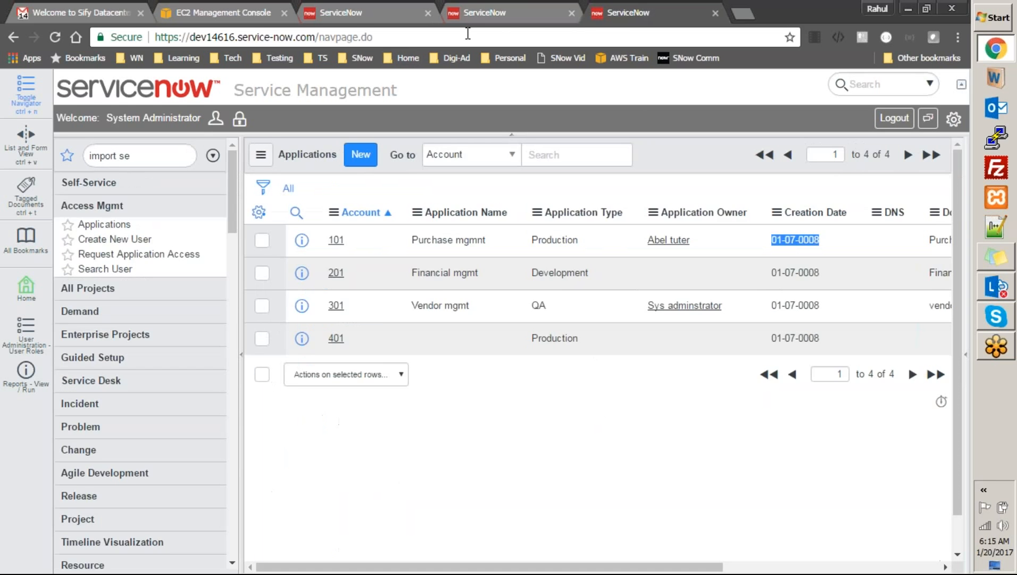
# Filter the navigator by 'import' and open the interface settings panel
pyautogui.click(158, 159)
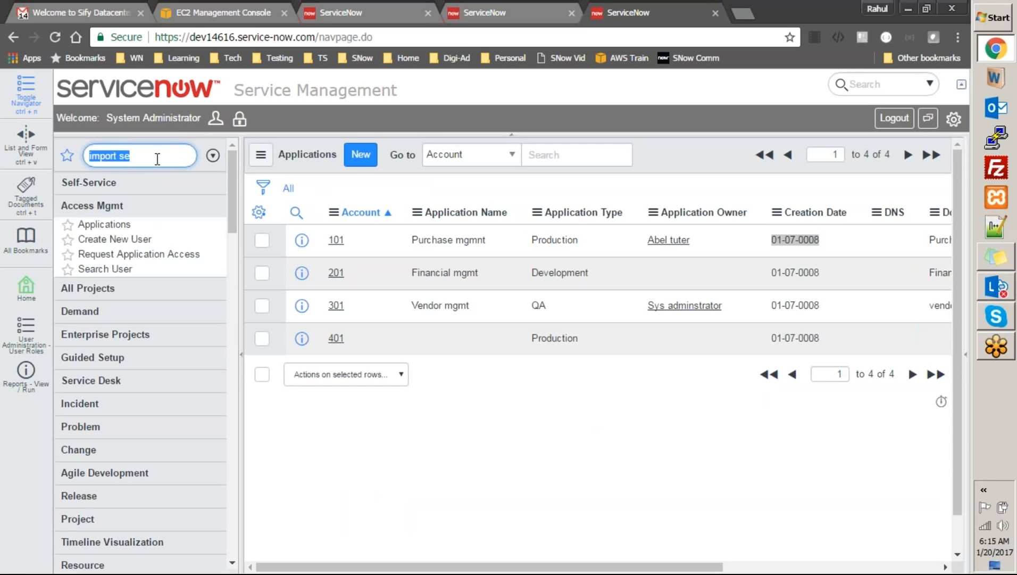
pyautogui.write('import')
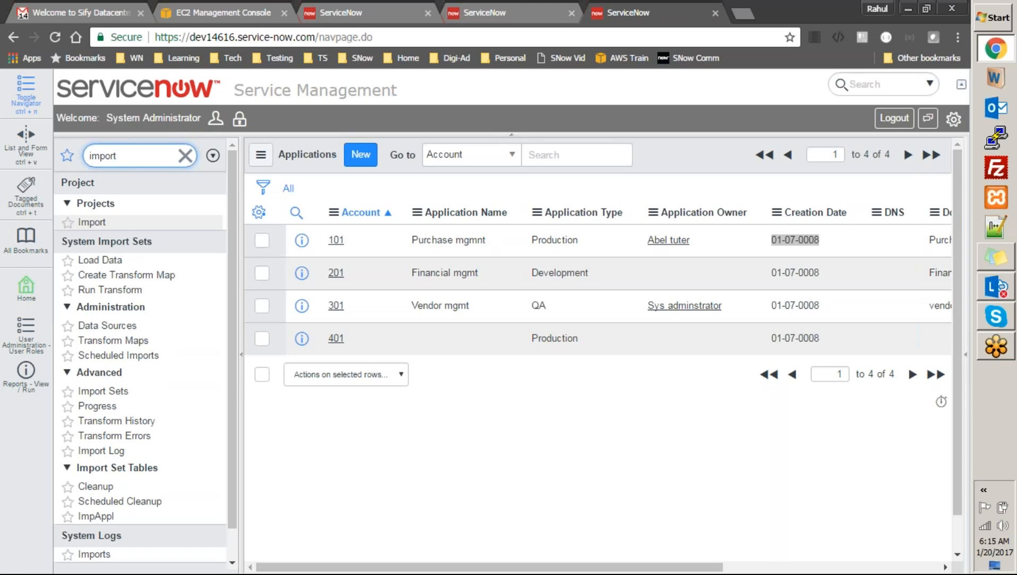
pyautogui.click(953, 119)
pyautogui.moveTo(953, 266); pyautogui.dragTo(975, 256)
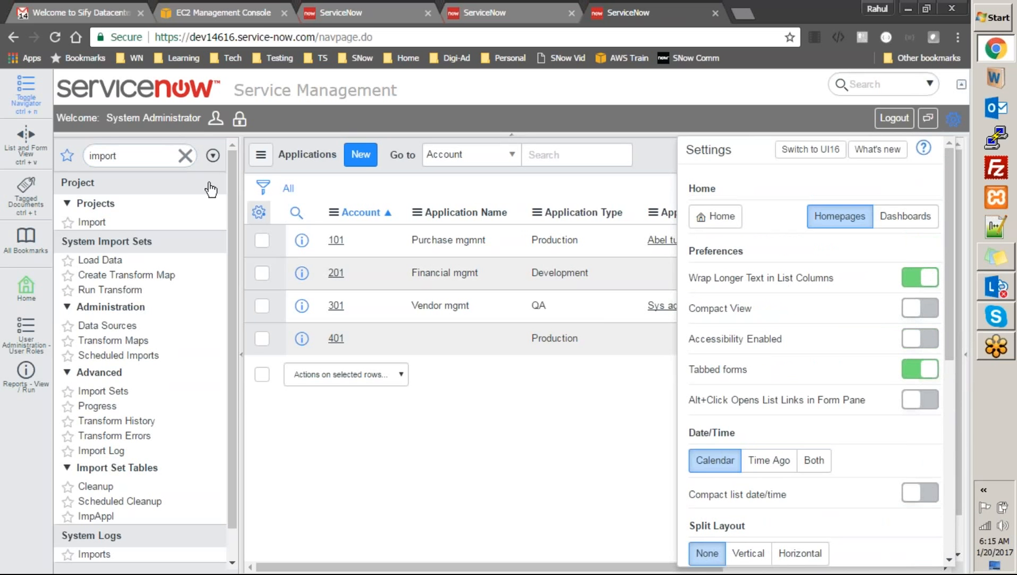
# Close Settings and open System Properties > Basic Configuration using the 'system pr' filter
pyautogui.click(115, 156)
pyautogui.write('system properties')
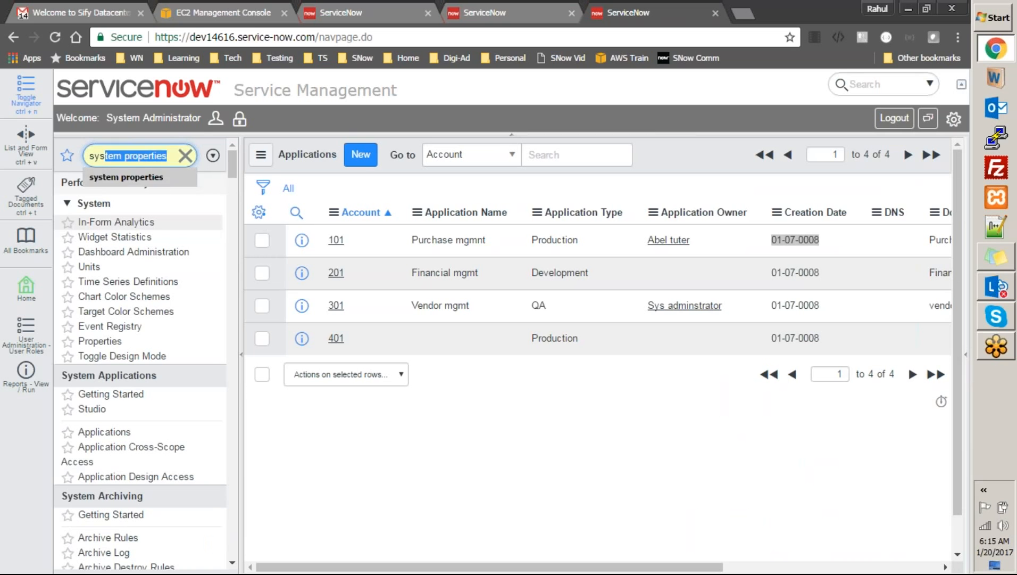
pyautogui.click(158, 178)
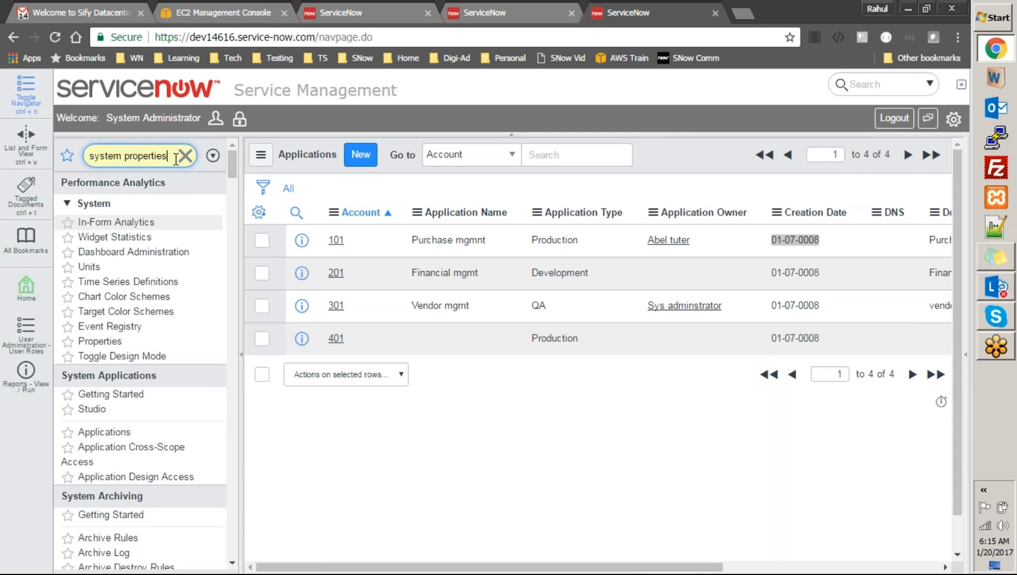
pyautogui.press('Return')
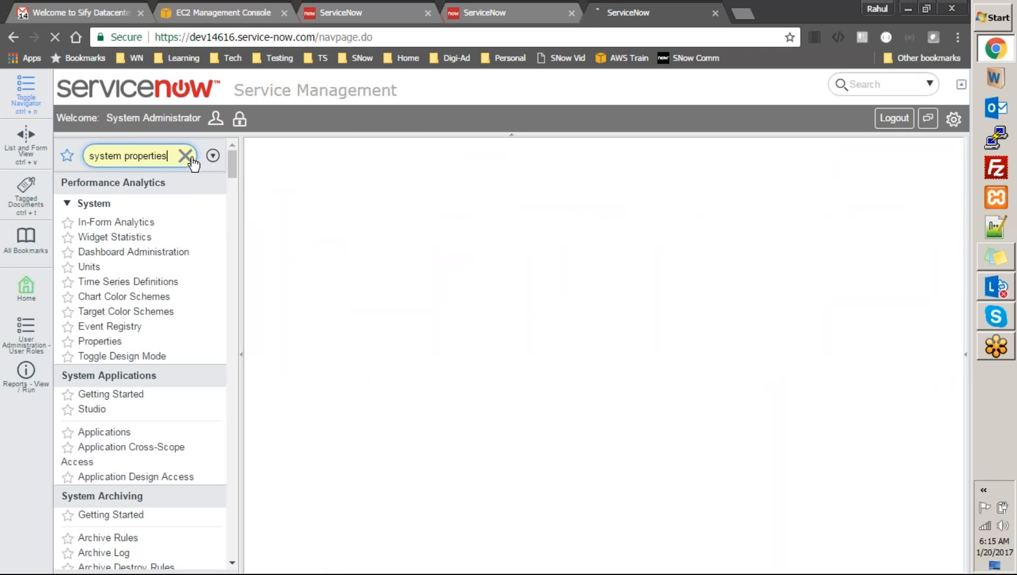
pyautogui.click(186, 158)
pyautogui.click(156, 156)
pyautogui.write('sys')
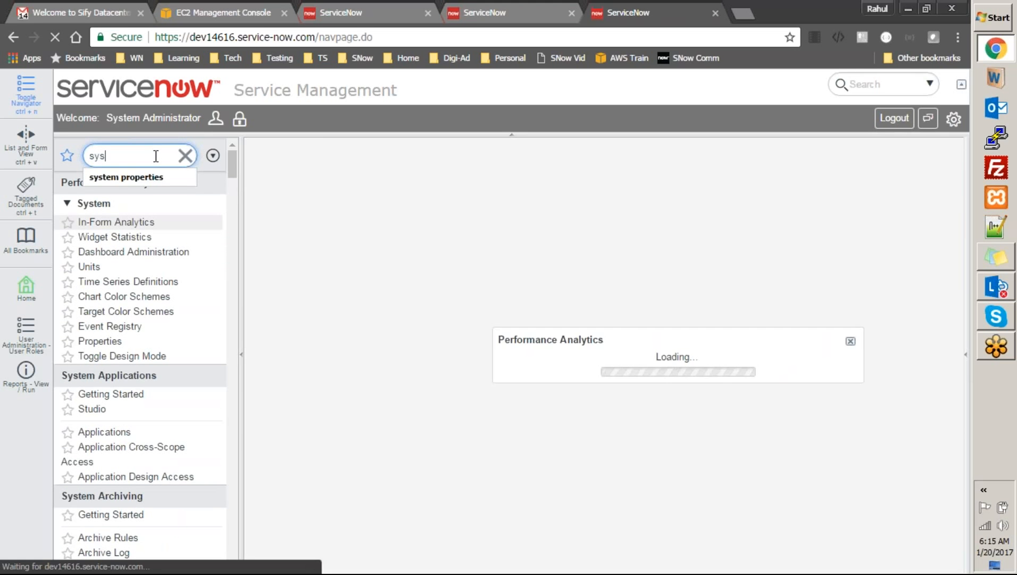
pyautogui.write('tem')
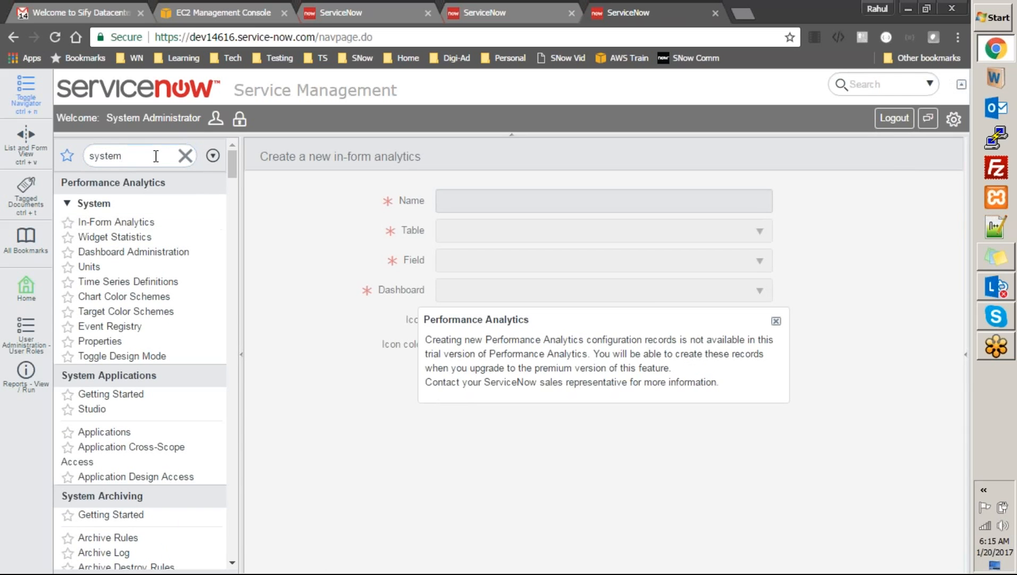
pyautogui.doubleClick(155, 156)
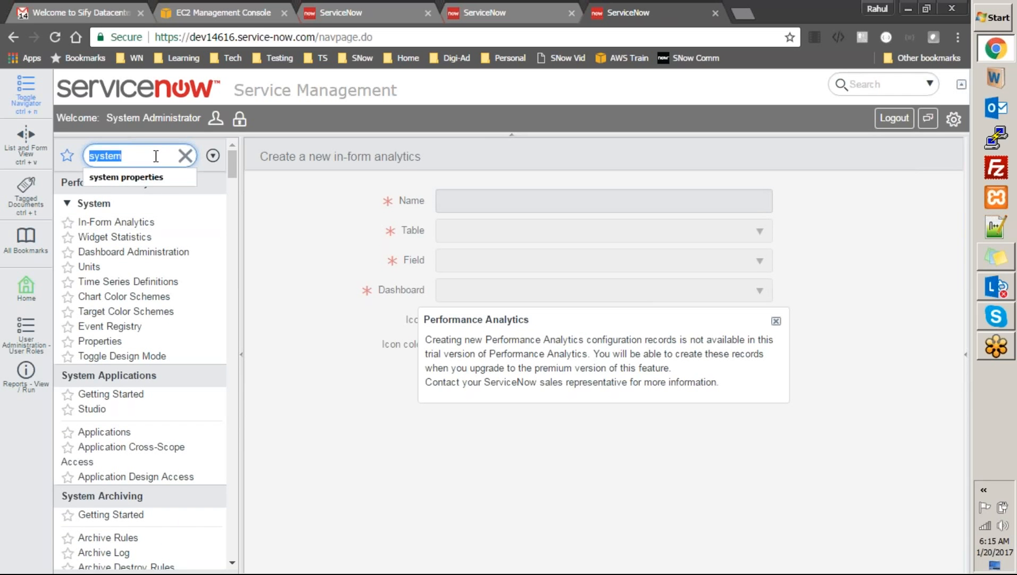
pyautogui.click(156, 156)
pyautogui.write('pr')
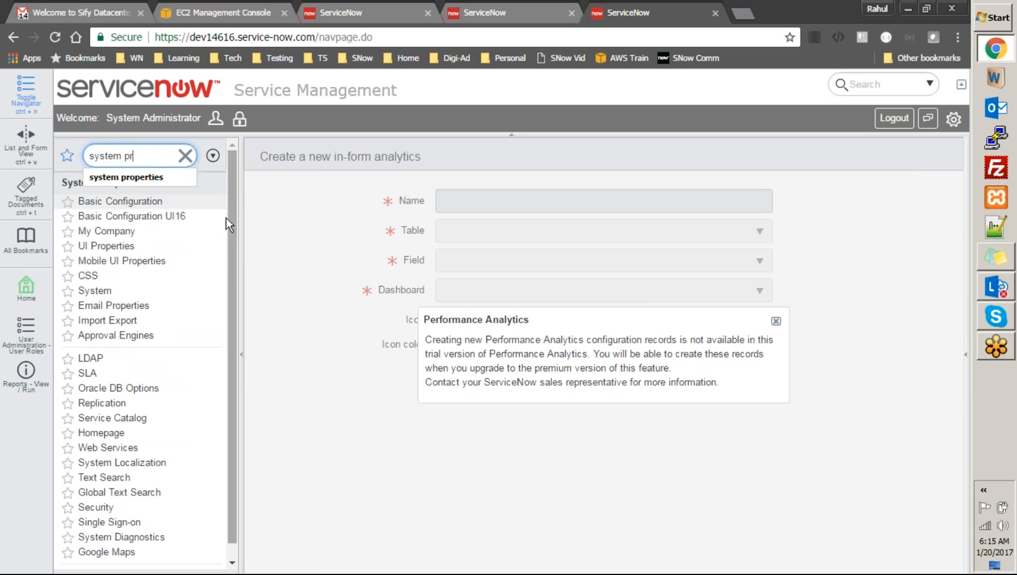
pyautogui.press('Return')
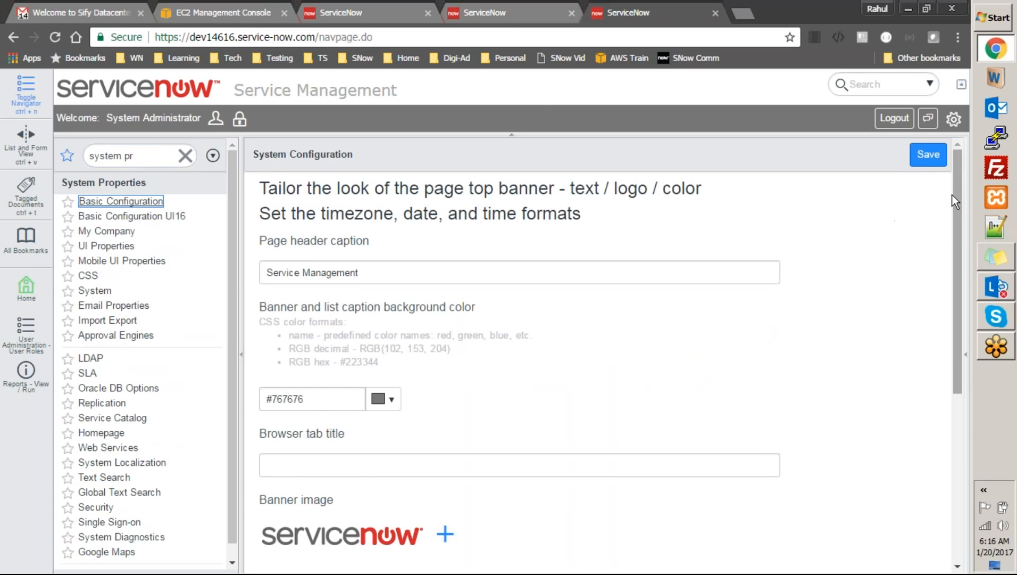
# Scroll Basic Configuration, check the transform map tab, then filter the navigator by 'import set'
pyautogui.moveTo(960, 202); pyautogui.dragTo(982, 380)
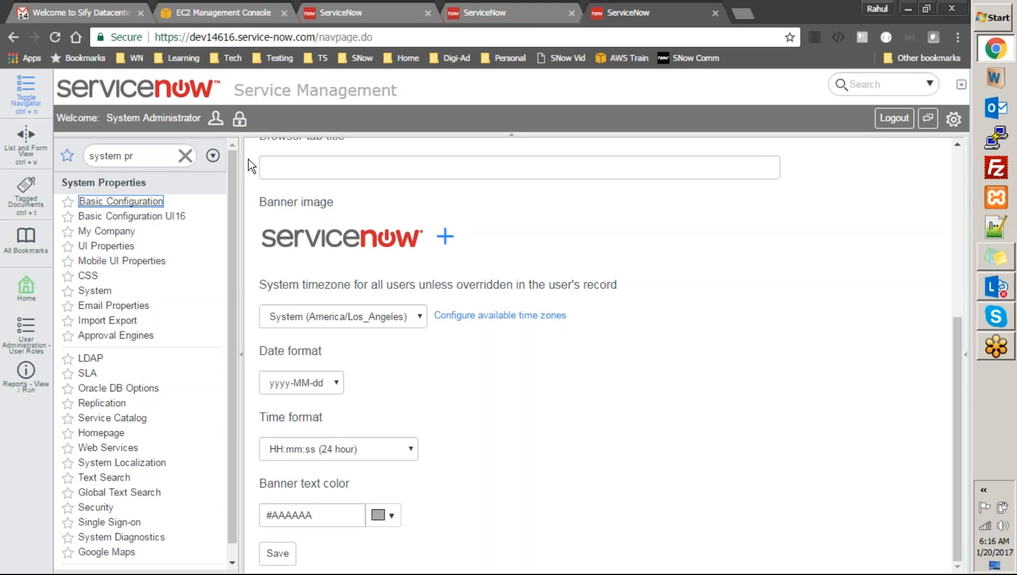
pyautogui.click(532, 7)
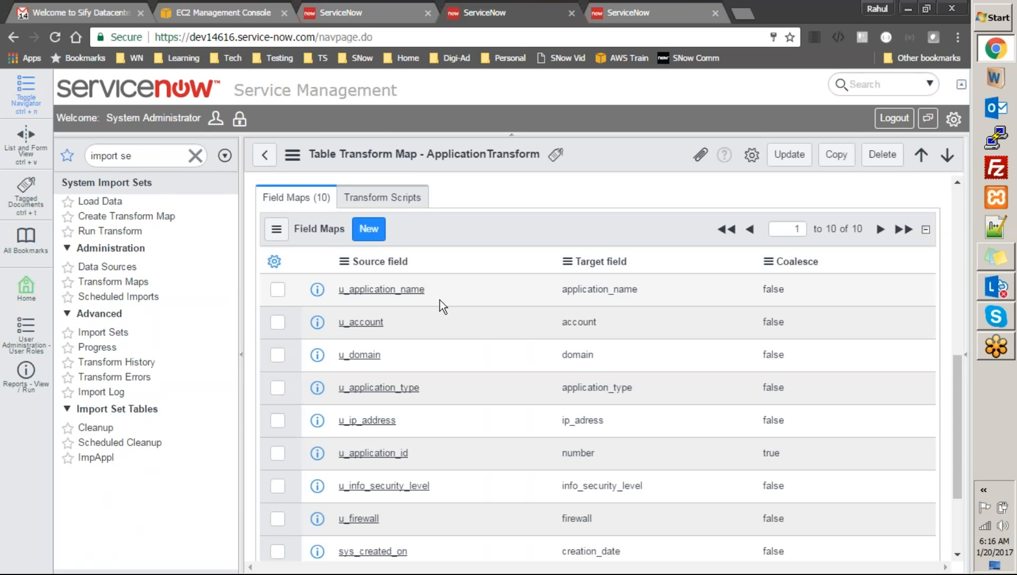
pyautogui.click(647, 7)
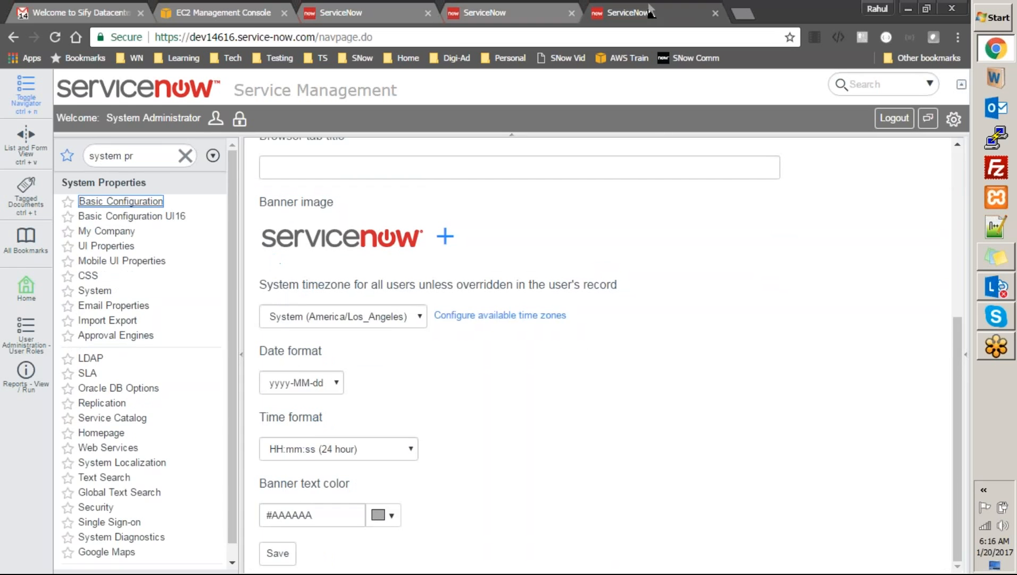
pyautogui.click(544, 10)
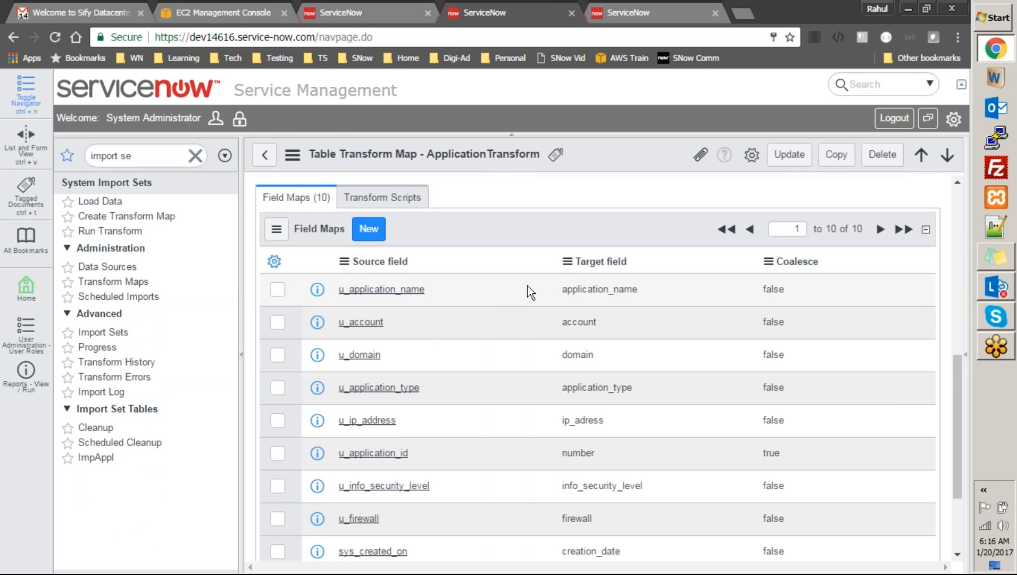
pyautogui.moveTo(953, 403); pyautogui.dragTo(982, 415)
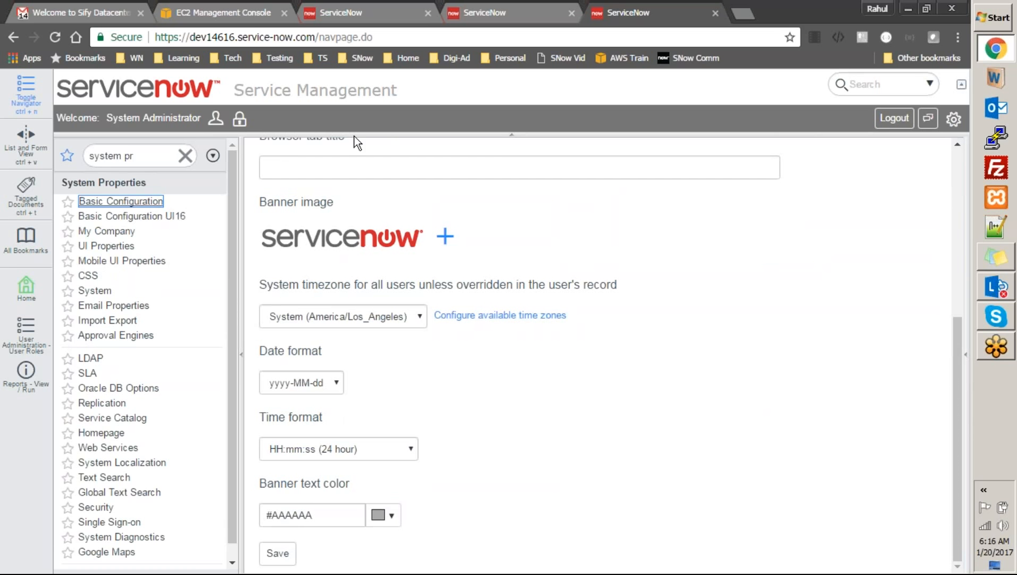
pyautogui.click(133, 155)
pyautogui.write('imp')
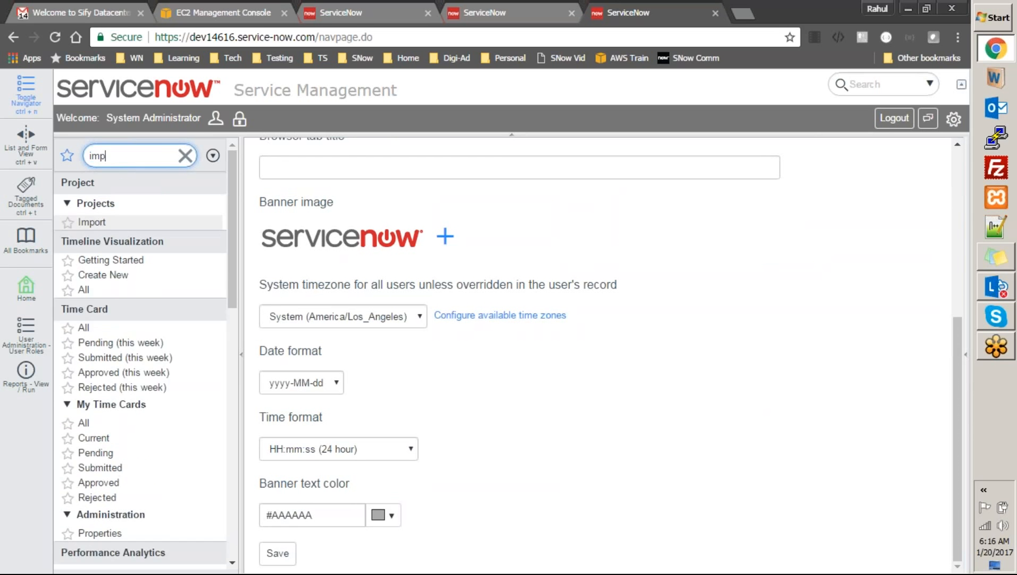
pyautogui.write('ort set')
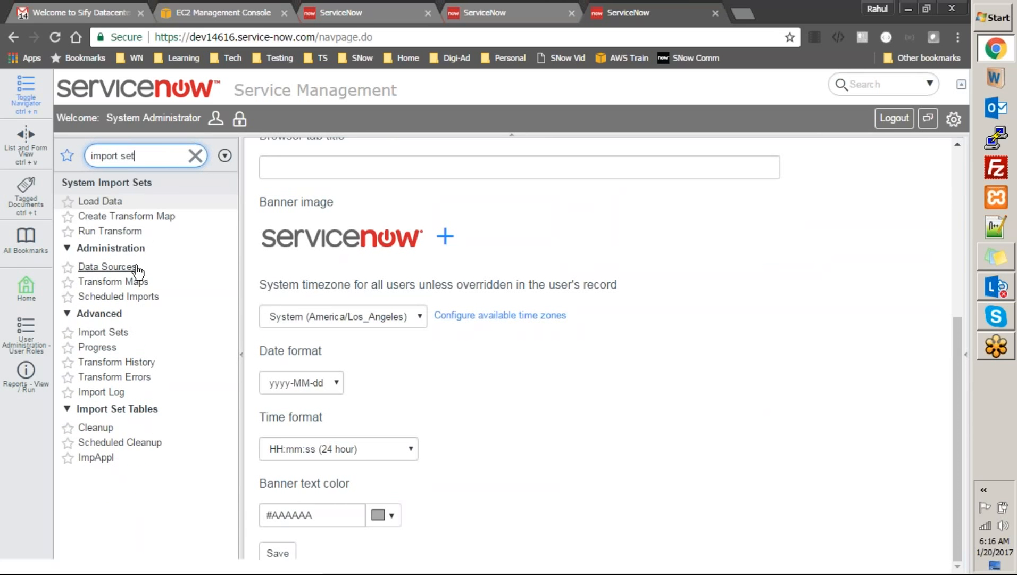
# Open import set ISET0010001 and display its four Pending Import Set Rows
pyautogui.click(106, 333)
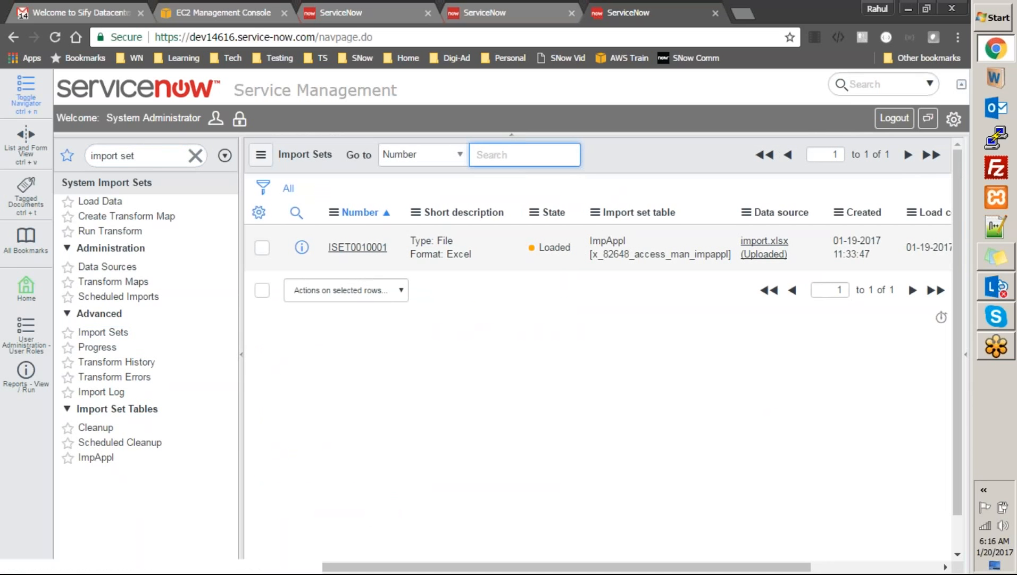
pyautogui.click(340, 247)
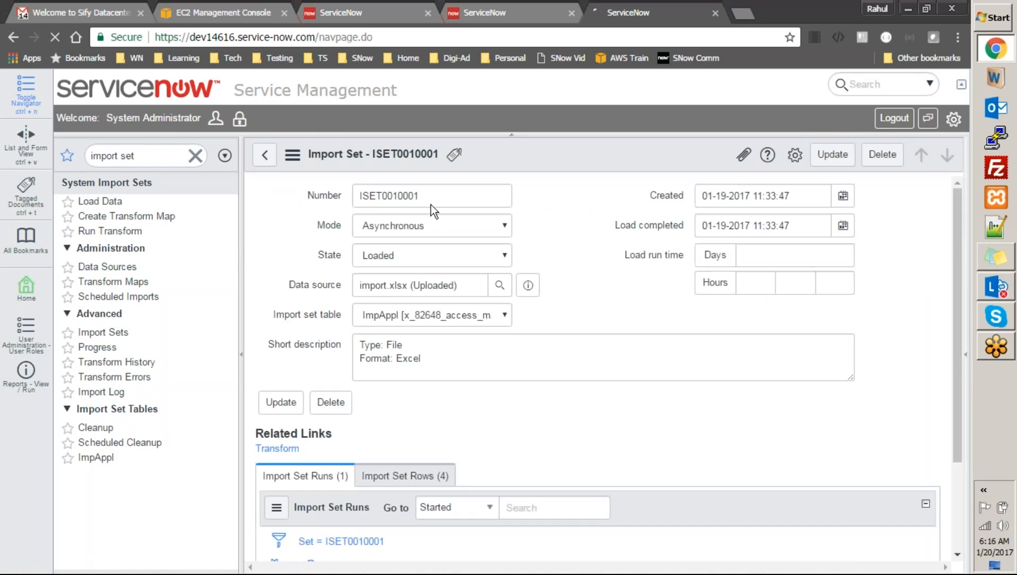
pyautogui.click(499, 13)
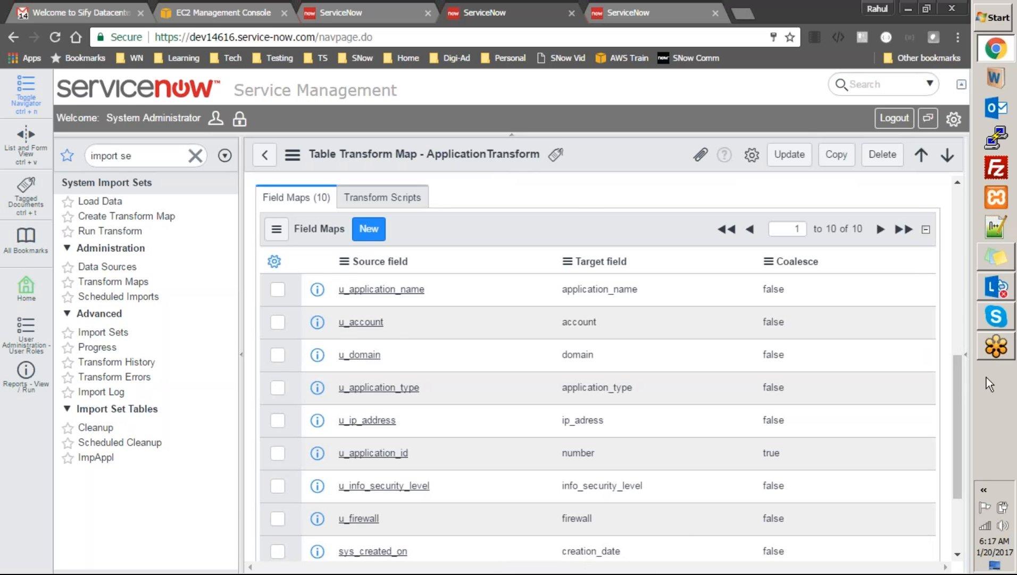
pyautogui.moveTo(962, 389); pyautogui.dragTo(954, 368)
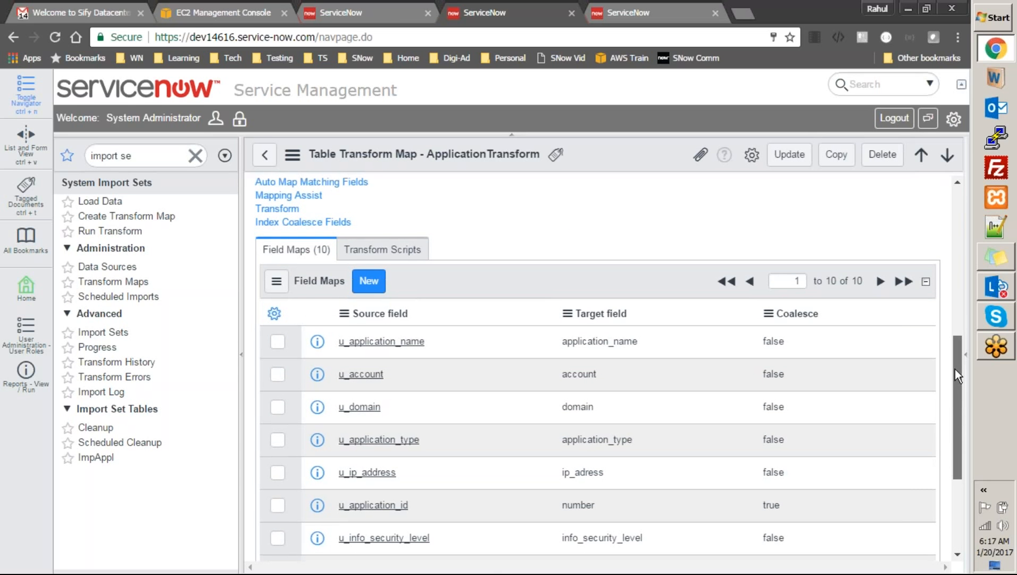
pyautogui.moveTo(955, 368); pyautogui.dragTo(955, 367)
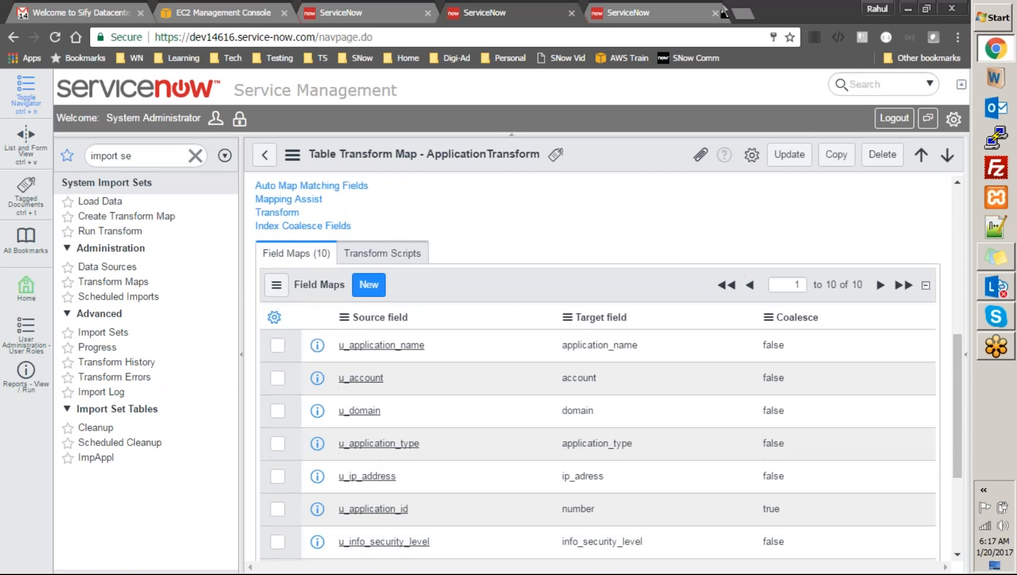
pyautogui.click(693, 13)
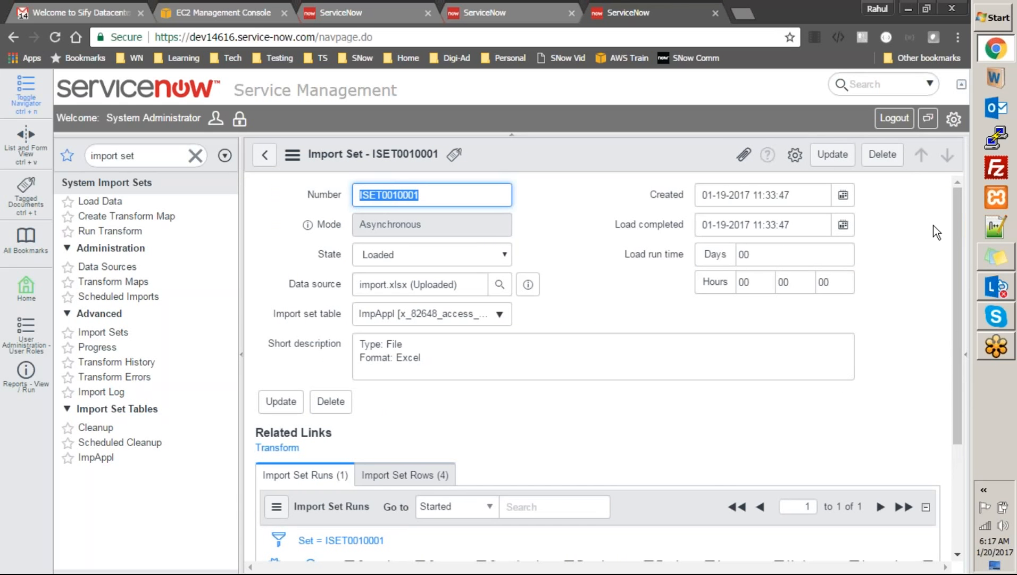
pyautogui.moveTo(956, 230); pyautogui.dragTo(975, 340)
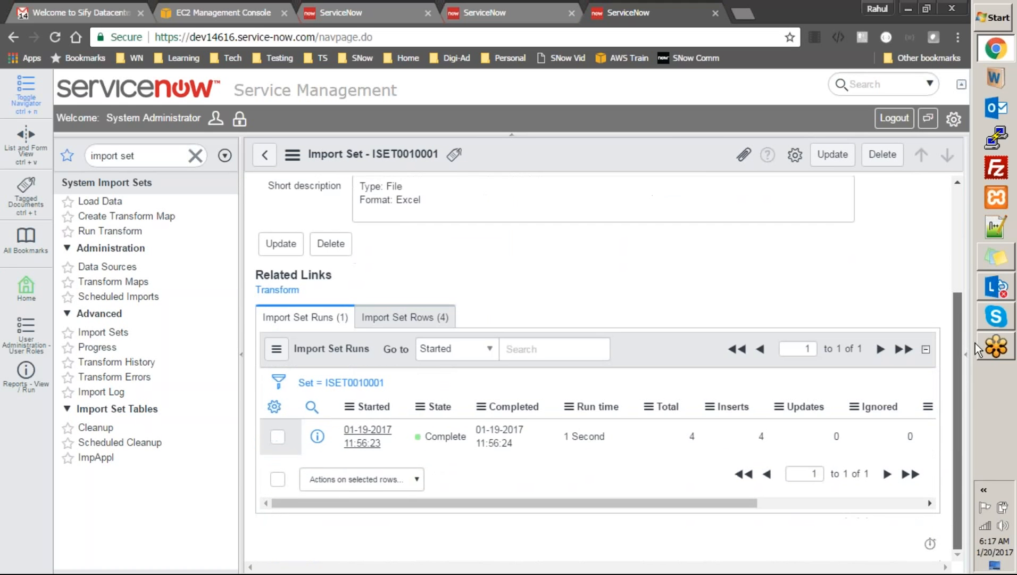
pyautogui.click(424, 317)
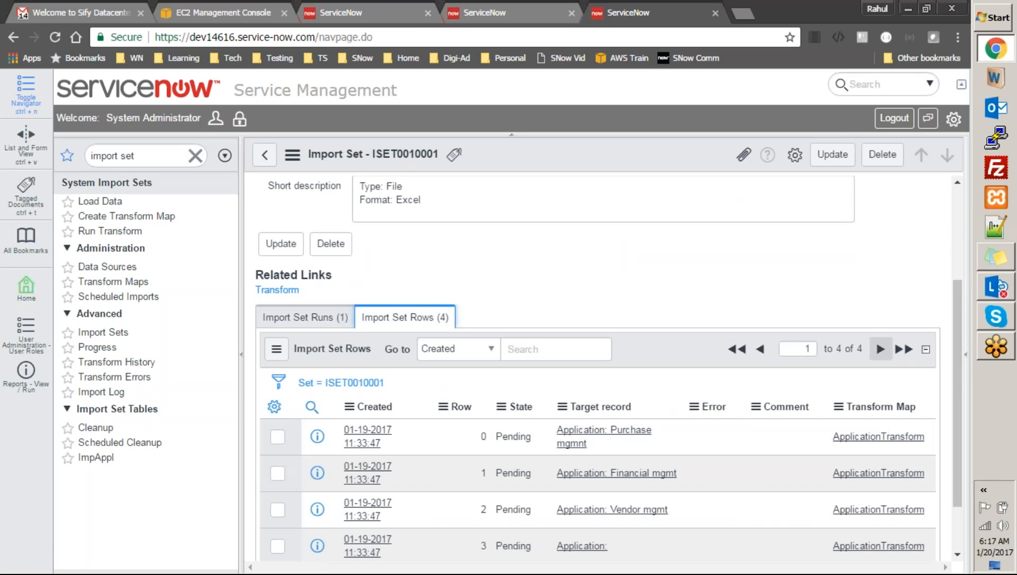
pyautogui.moveTo(957, 343); pyautogui.dragTo(959, 385)
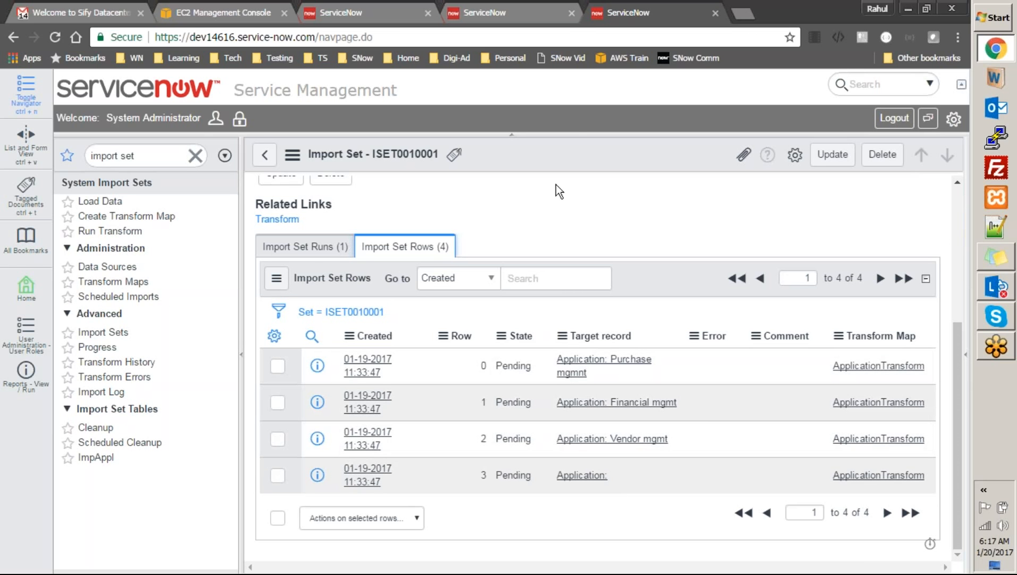
pyautogui.click(483, 14)
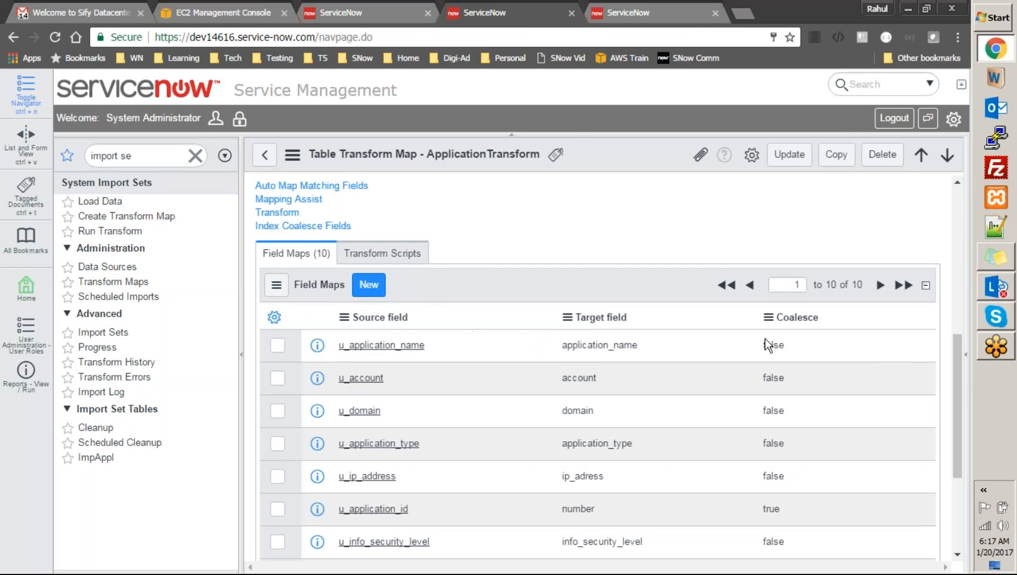
pyautogui.moveTo(958, 379); pyautogui.dragTo(990, 357)
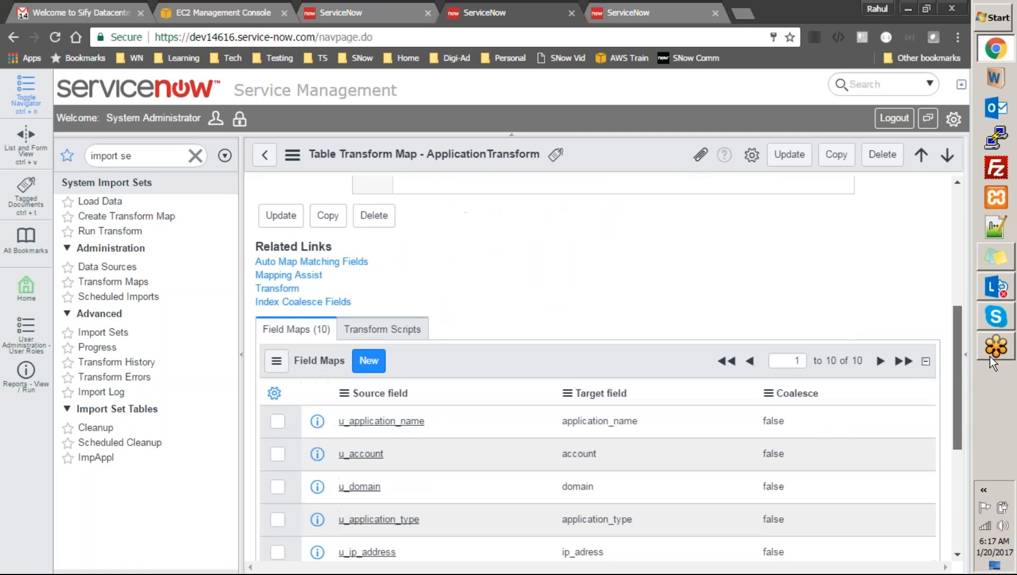
pyautogui.moveTo(990, 357)
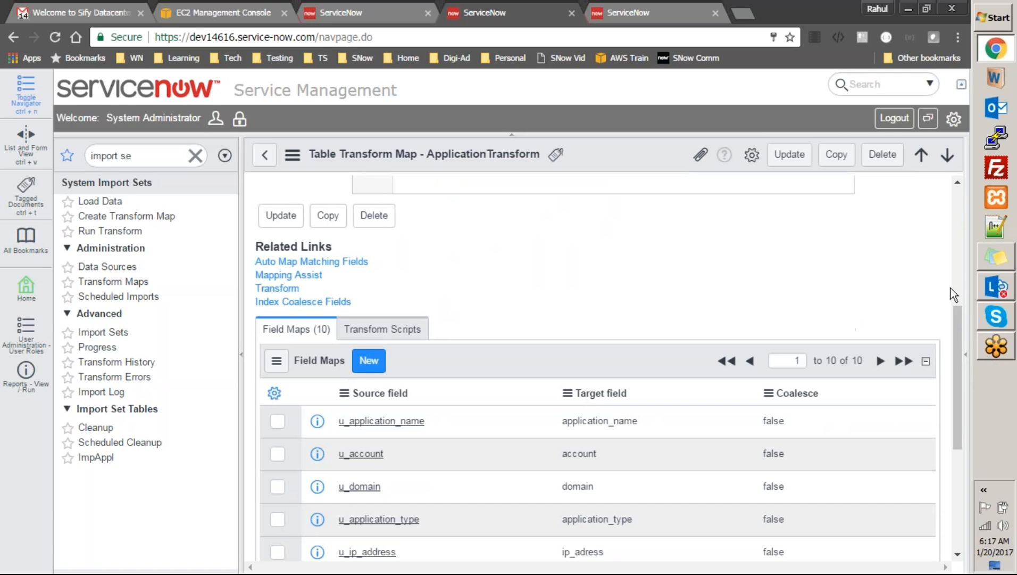
pyautogui.moveTo(957, 308); pyautogui.dragTo(966, 374)
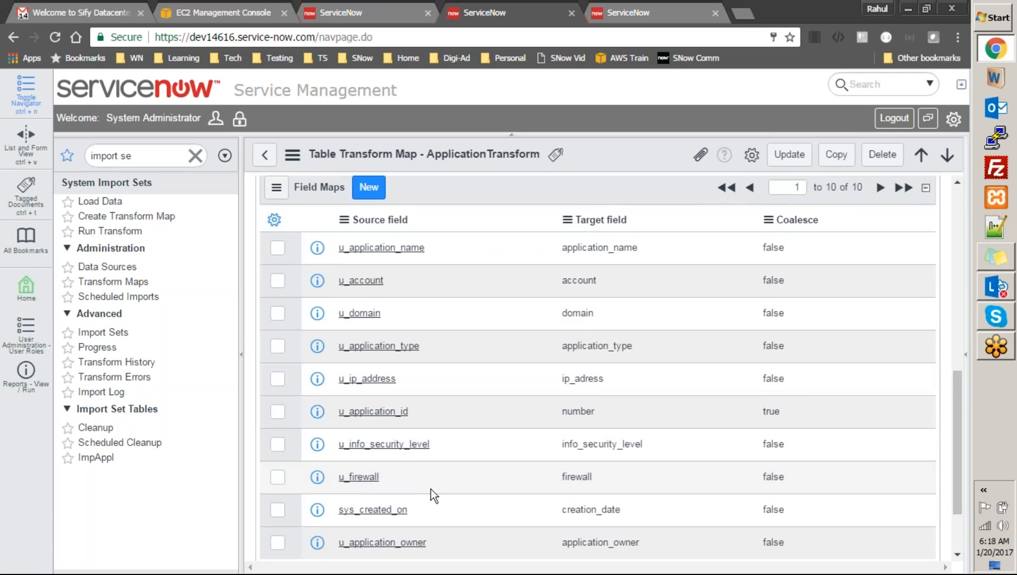
pyautogui.moveTo(427, 510); pyautogui.dragTo(338, 512)
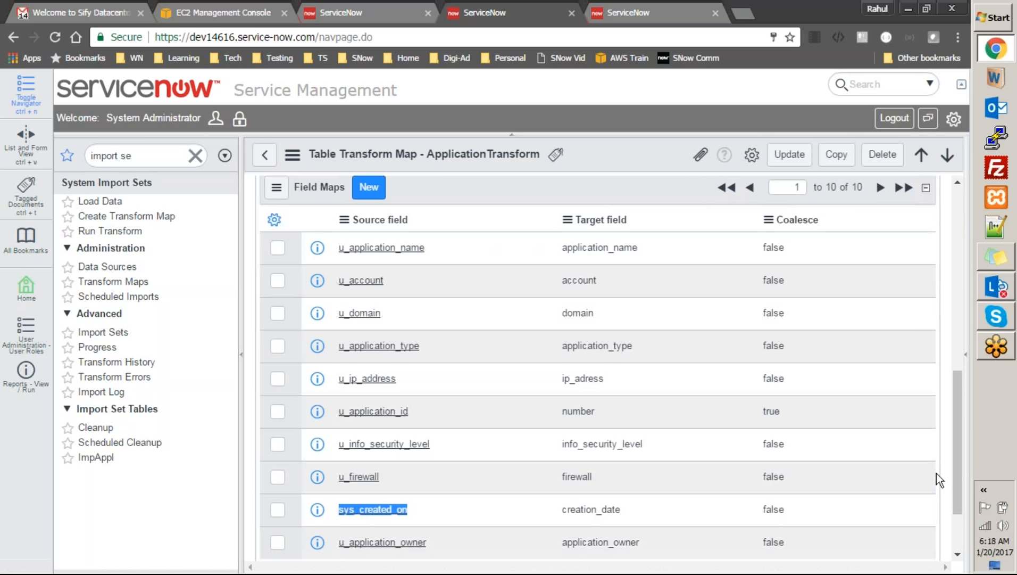
pyautogui.moveTo(957, 468); pyautogui.dragTo(954, 445)
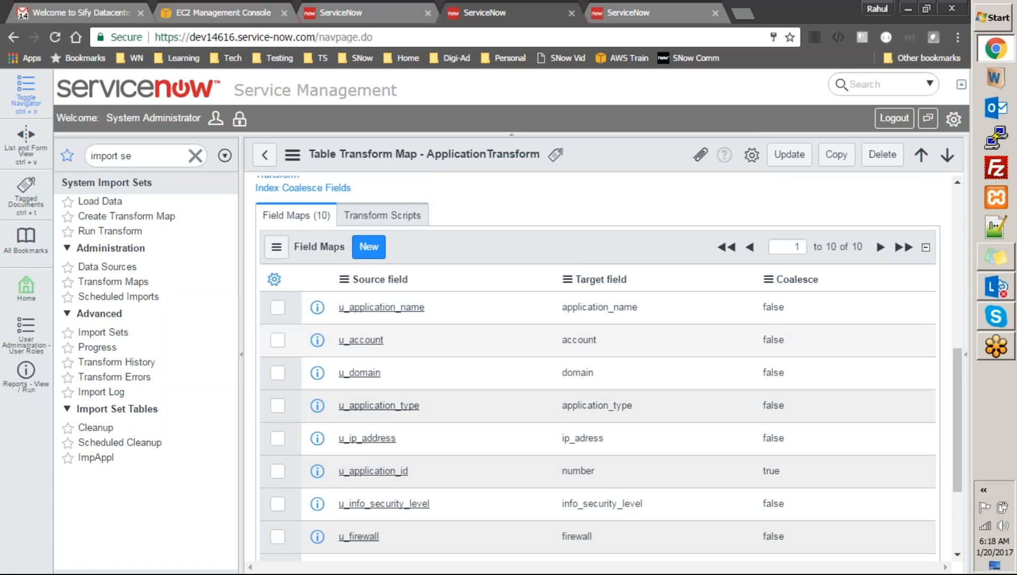
# Add Date format to the Field Maps list's selected columns via the personalize gear
pyautogui.click(275, 282)
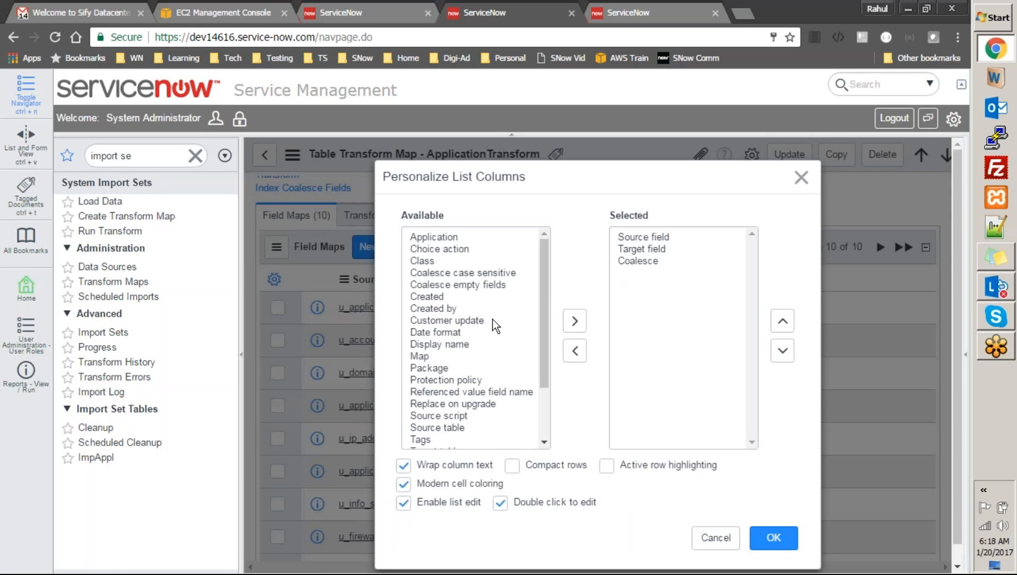
pyautogui.doubleClick(437, 332)
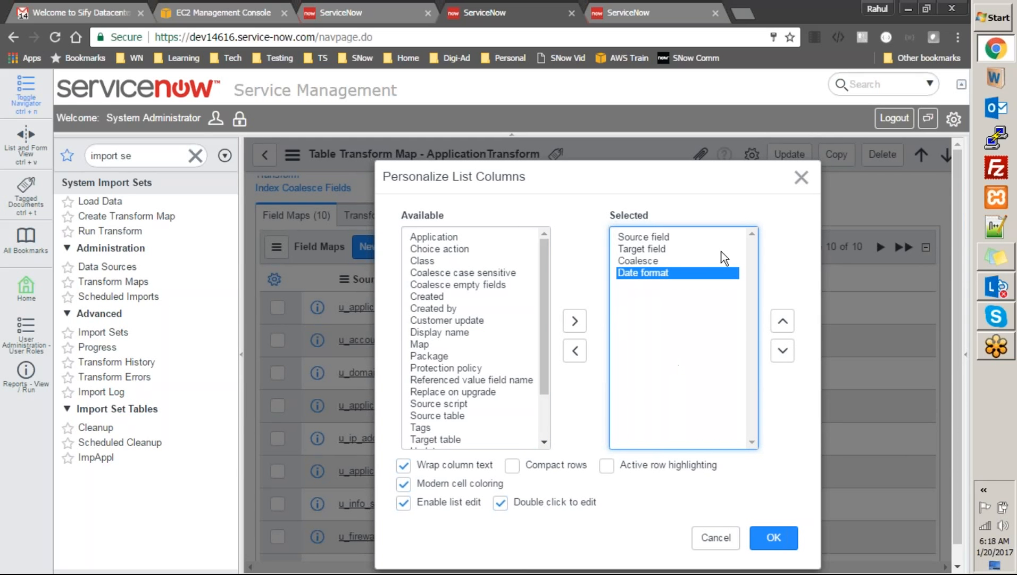
pyautogui.click(766, 544)
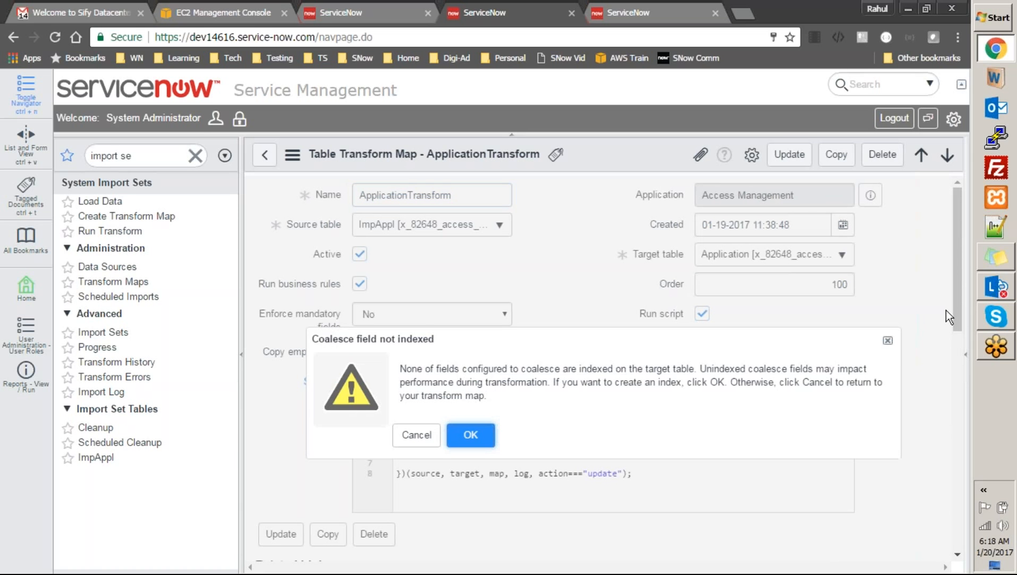
# Accept creating an index on Application Id with Do not notify chosen, and dismiss the confirmation
pyautogui.click(479, 441)
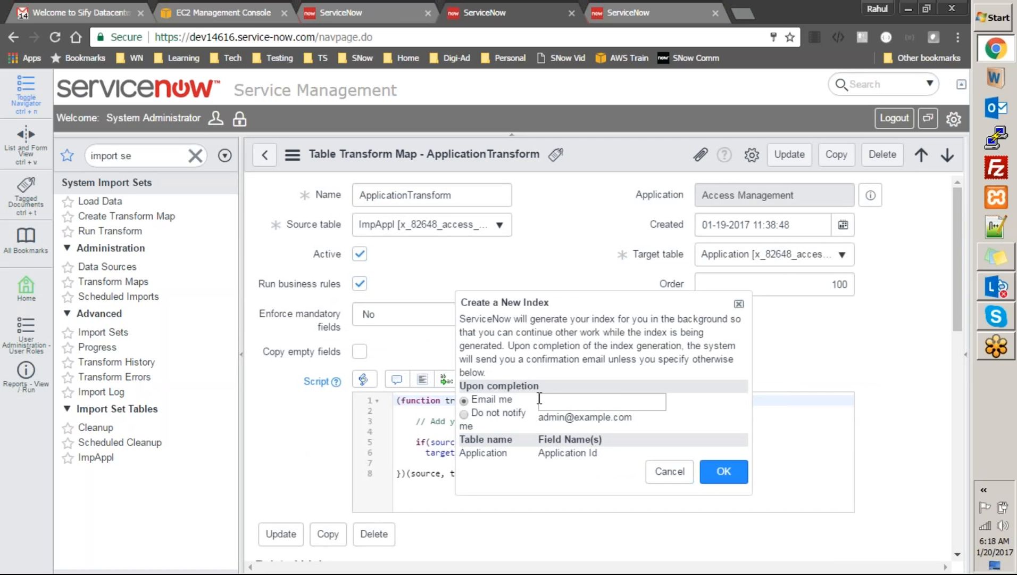
pyautogui.click(466, 414)
pyautogui.click(726, 471)
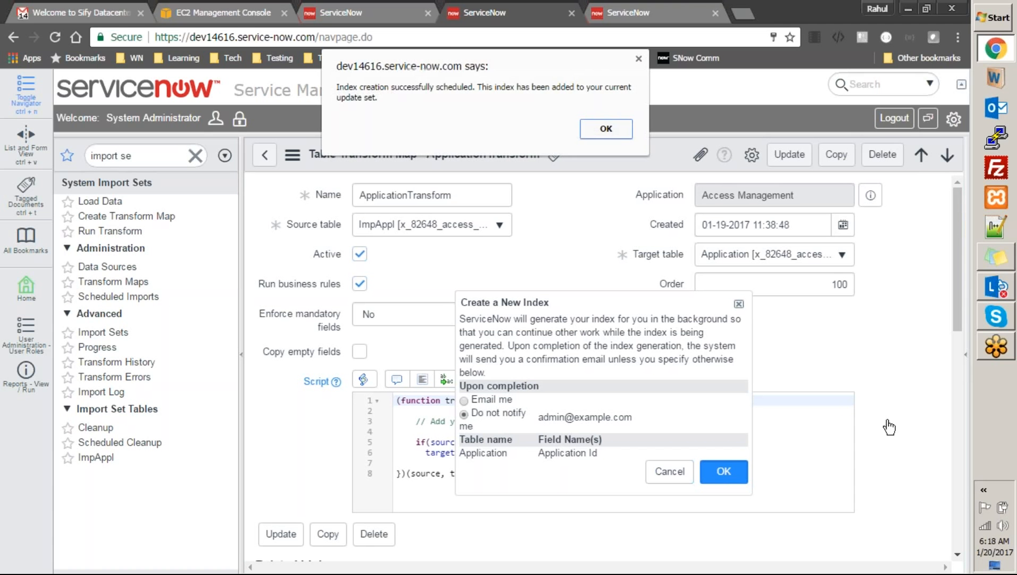
pyautogui.click(605, 128)
pyautogui.moveTo(958, 290); pyautogui.dragTo(981, 493)
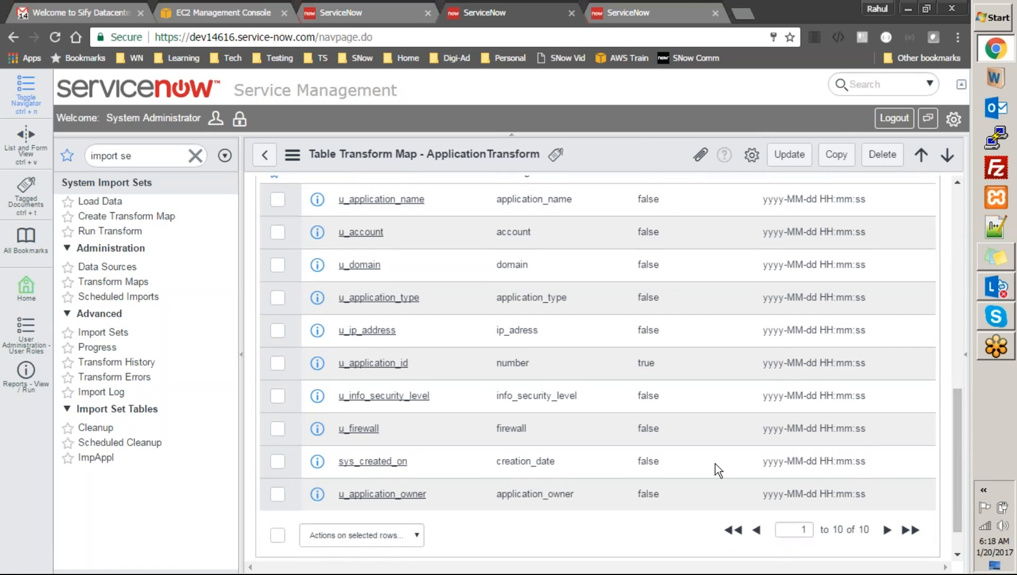
# Open the sys_created_on Date format cell for editing, checking the ISET0010001 import set record alongside
pyautogui.doubleClick(816, 459)
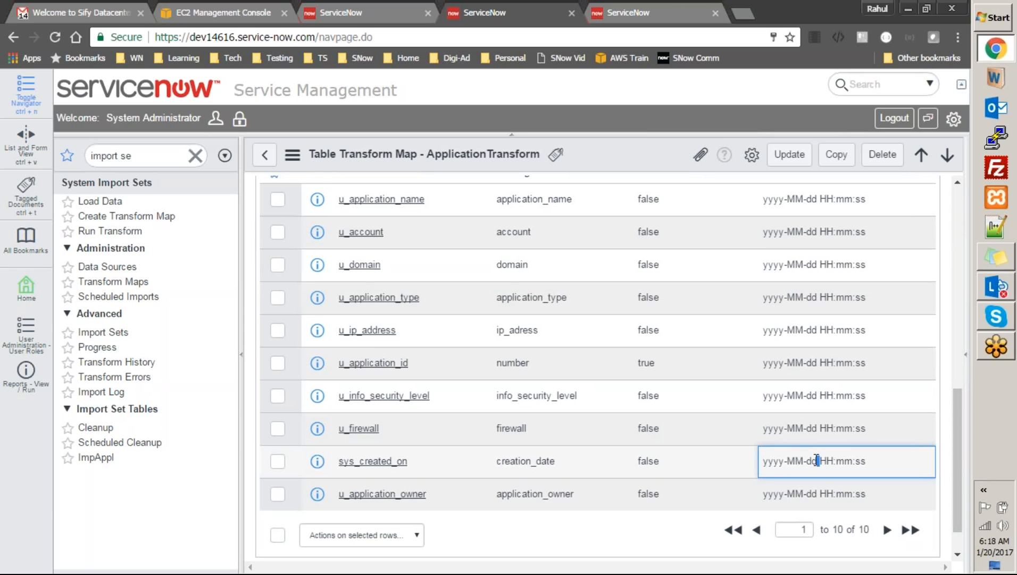
pyautogui.doubleClick(799, 477)
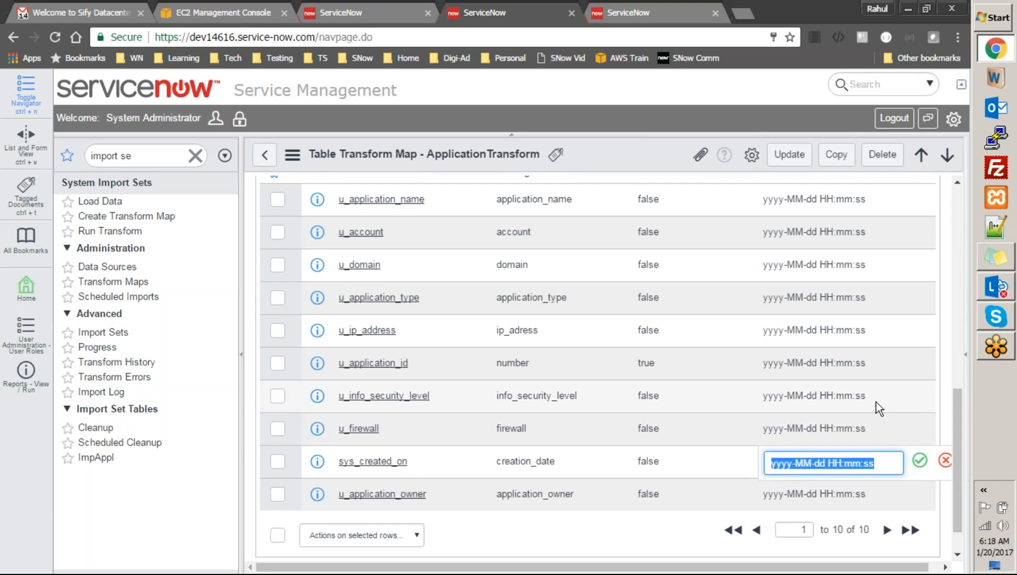
pyautogui.click(647, 13)
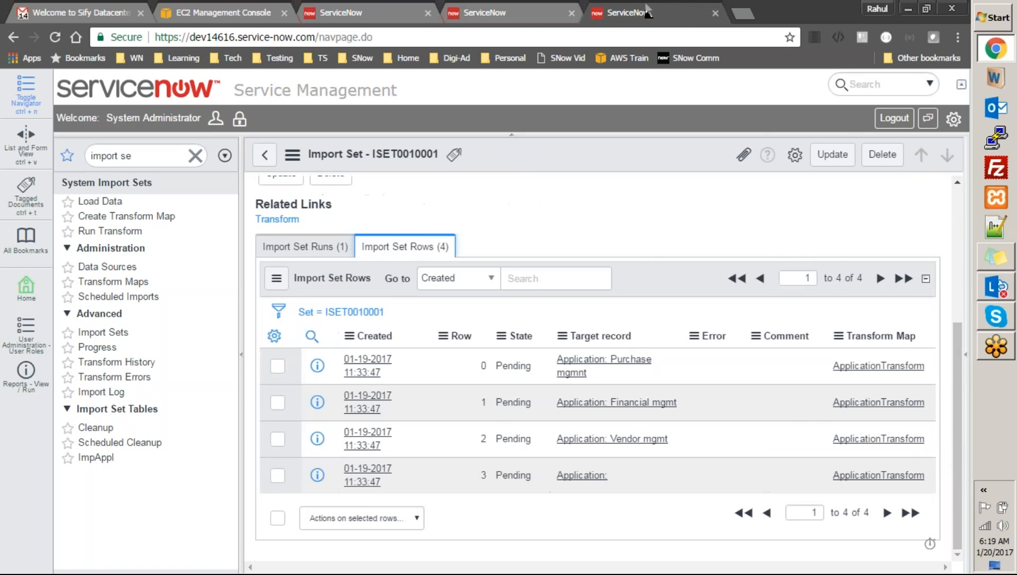
pyautogui.click(536, 11)
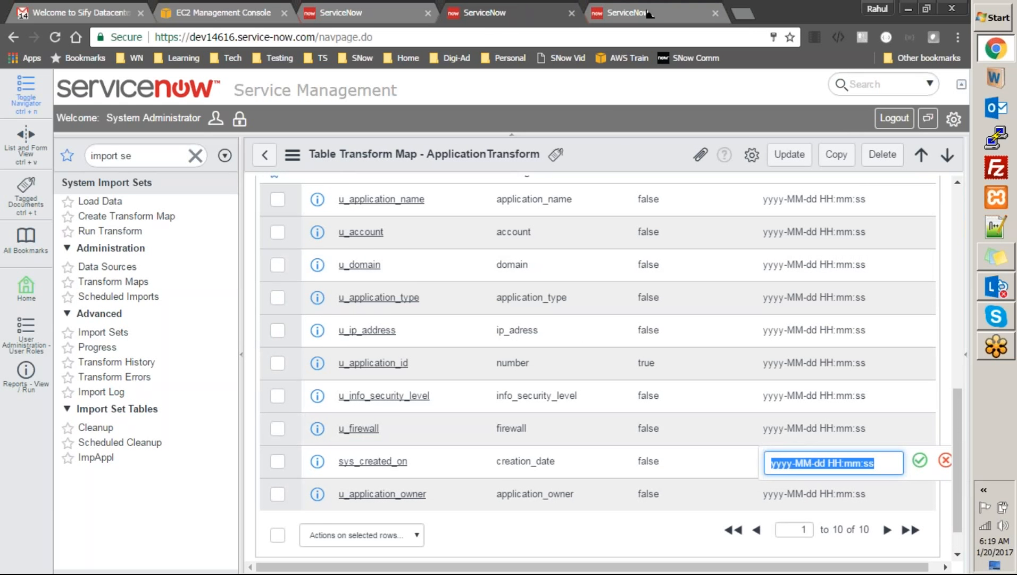
pyautogui.click(644, 12)
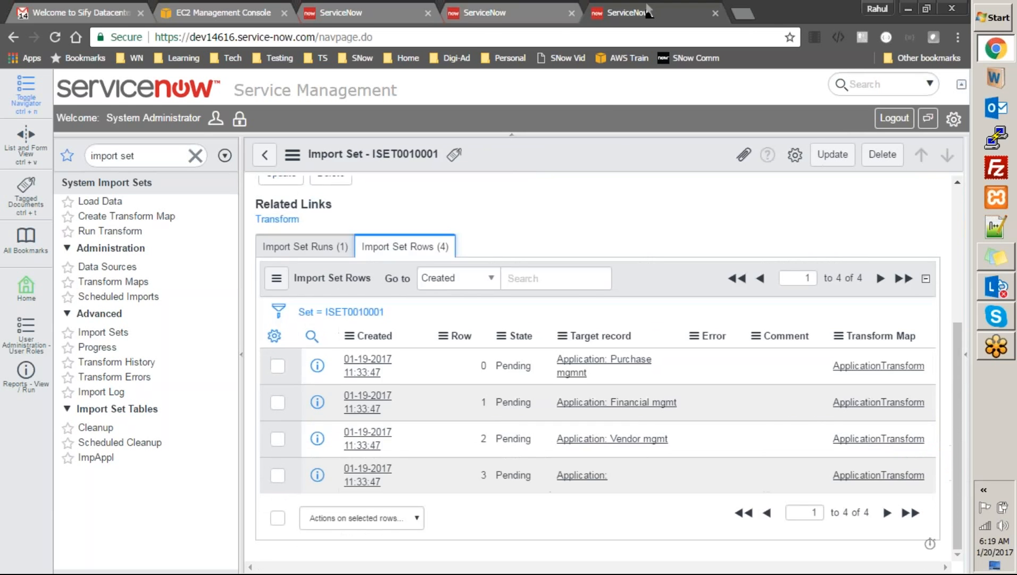
pyautogui.click(524, 16)
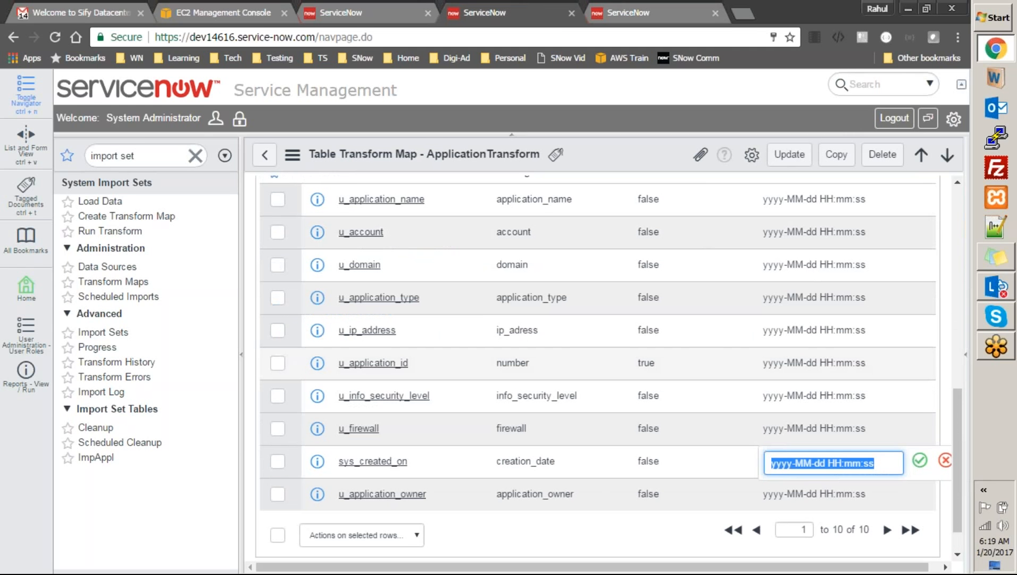
# Rewrite the sys_created_on format to MM-dd-yyyy HH:mm:ss and commit the change
pyautogui.click(797, 464)
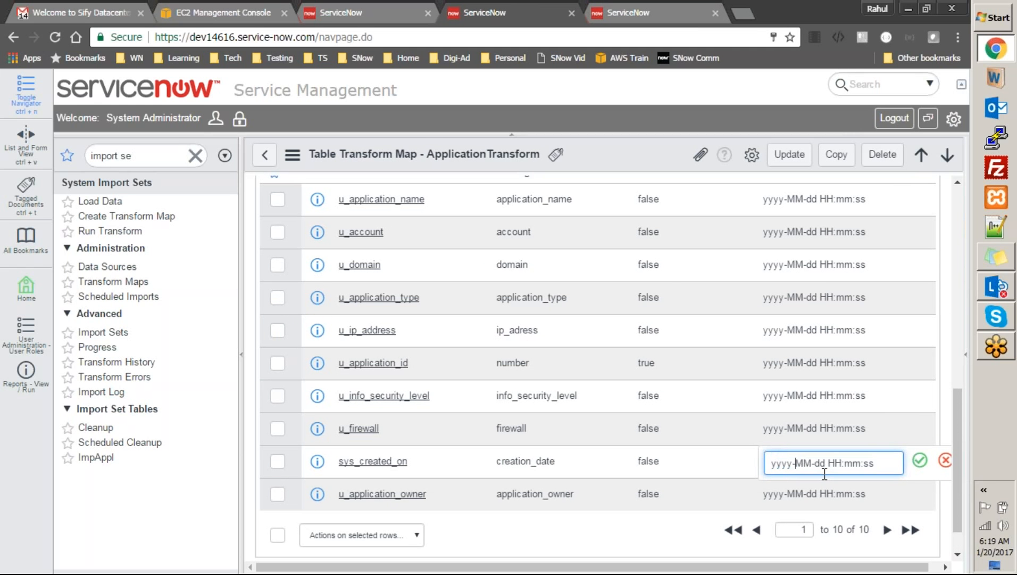
pyautogui.press('BackSpace')
pyautogui.press('BackSpace')
pyautogui.press('BackSpace')
pyautogui.press('BackSpace')
pyautogui.press('BackSpace')
pyautogui.press('Right')
pyautogui.press('Right')
pyautogui.press('Right')
pyautogui.press('Right')
pyautogui.press('Right')
pyautogui.write('-yyyy')
pyautogui.click(920, 460)
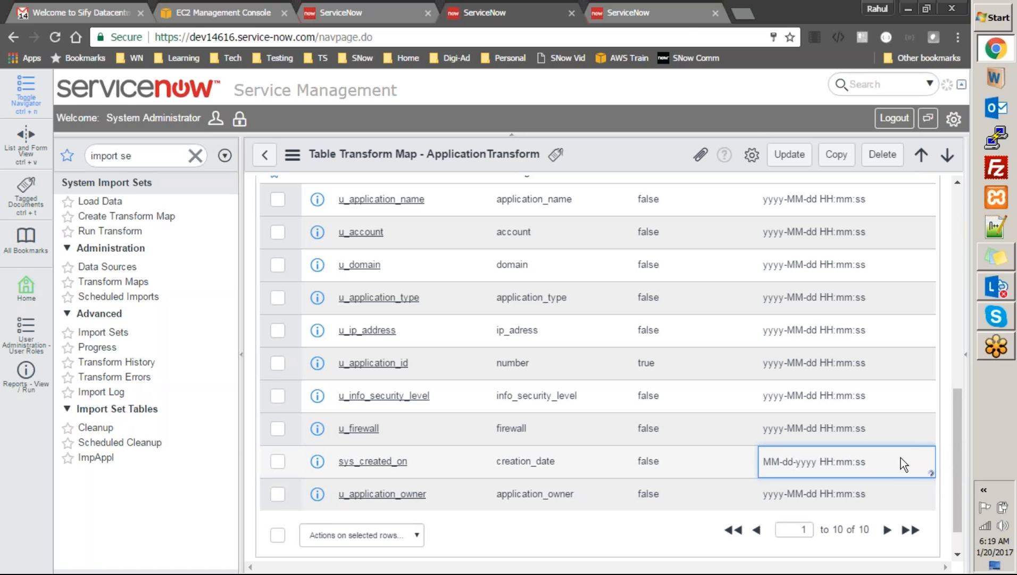
pyautogui.click(621, 12)
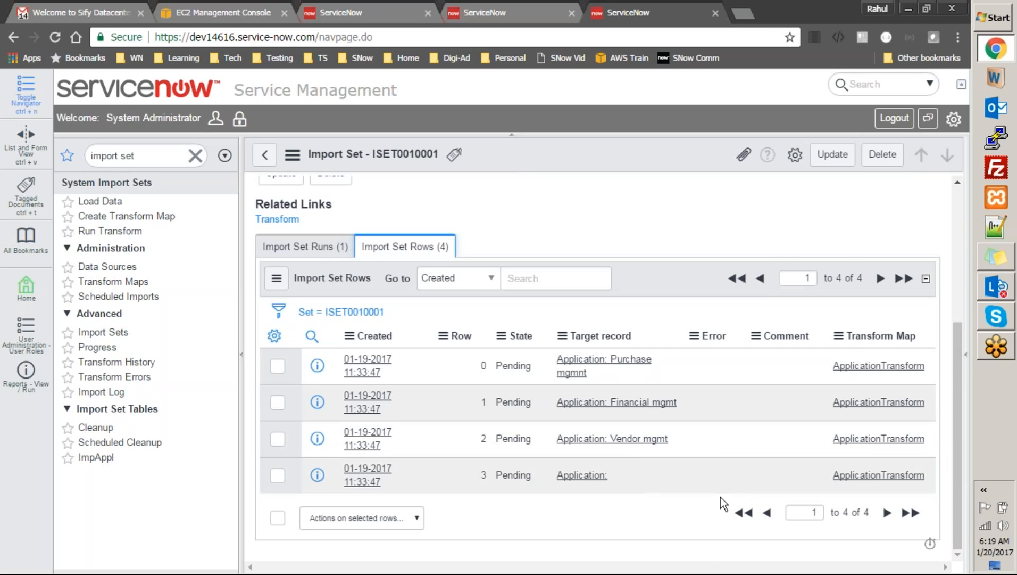
pyautogui.click(505, 12)
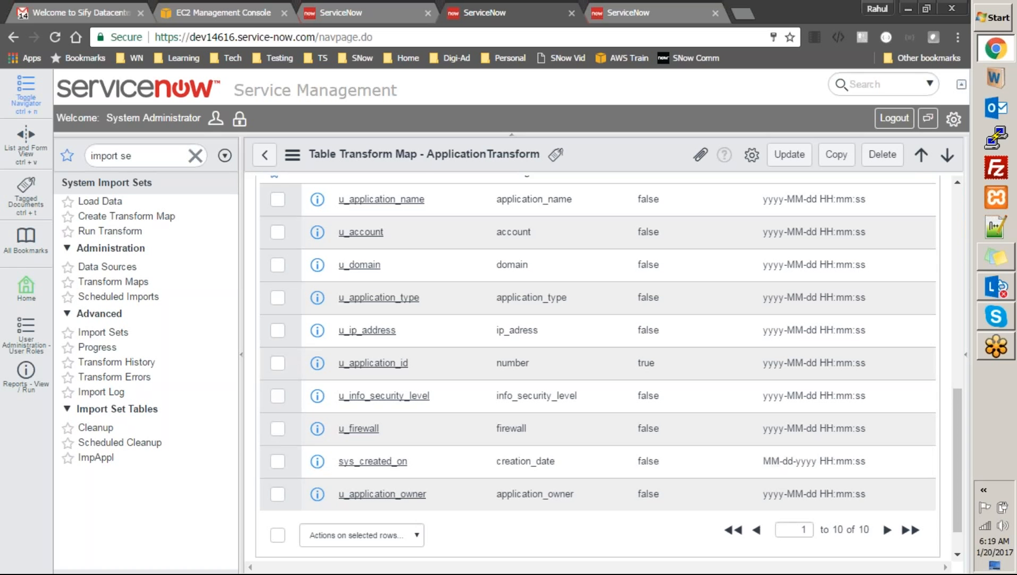
pyautogui.moveTo(958, 454); pyautogui.dragTo(977, 214)
# Save the ApplicationTransform transform map from the header's context menu, staying on the record
pyautogui.rightClick(612, 152)
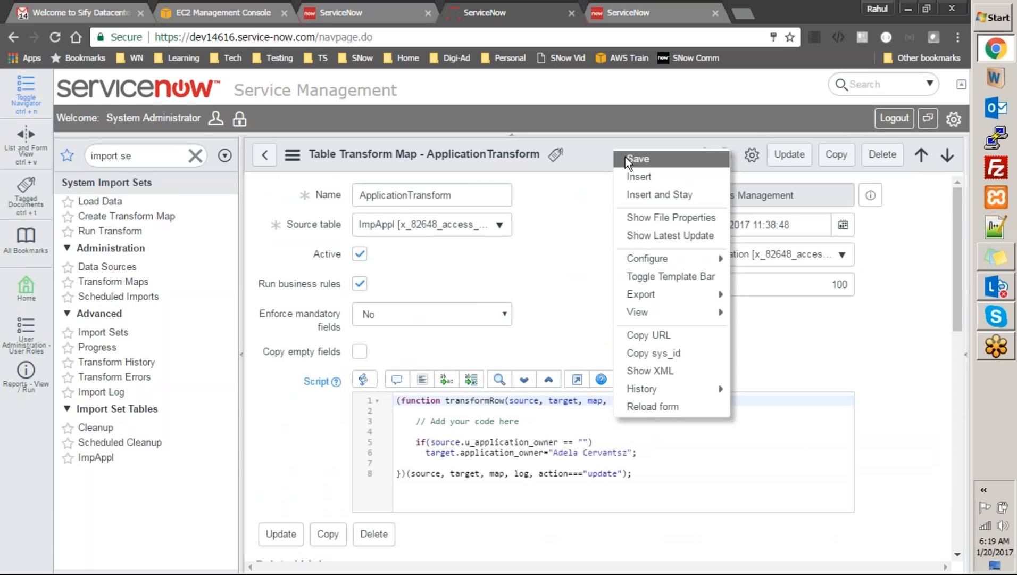
pyautogui.click(626, 158)
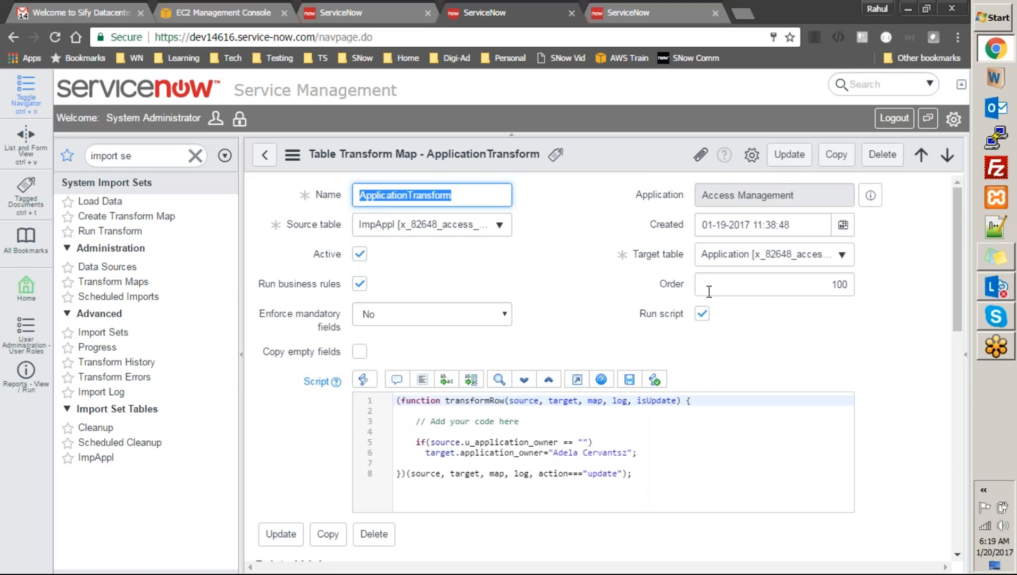
pyautogui.moveTo(957, 301); pyautogui.dragTo(981, 419)
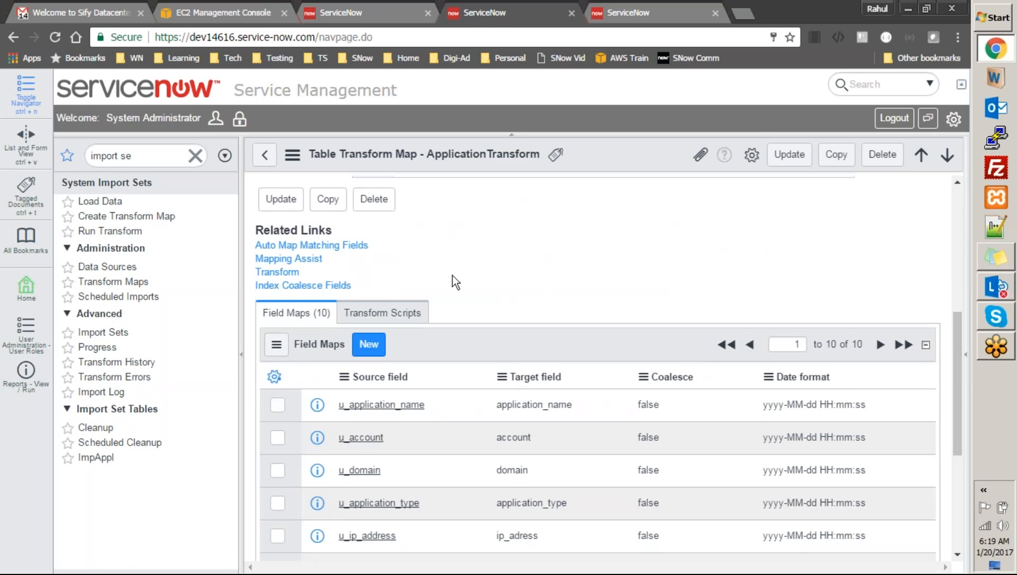
# Run the ApplicationTransform map on import set ISET0010001 through the Transform related link
pyautogui.click(291, 273)
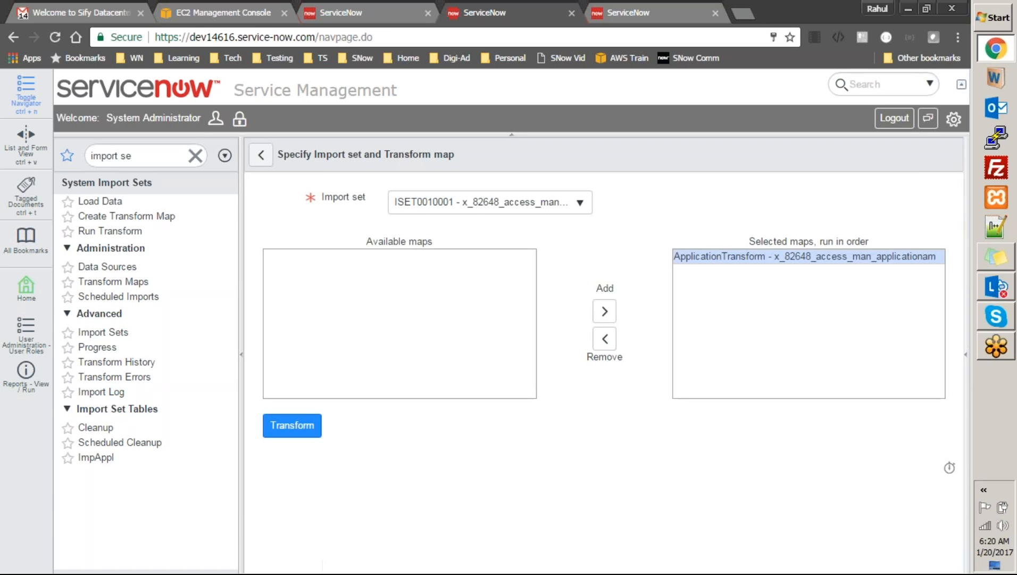
pyautogui.click(470, 207)
pyautogui.click(634, 208)
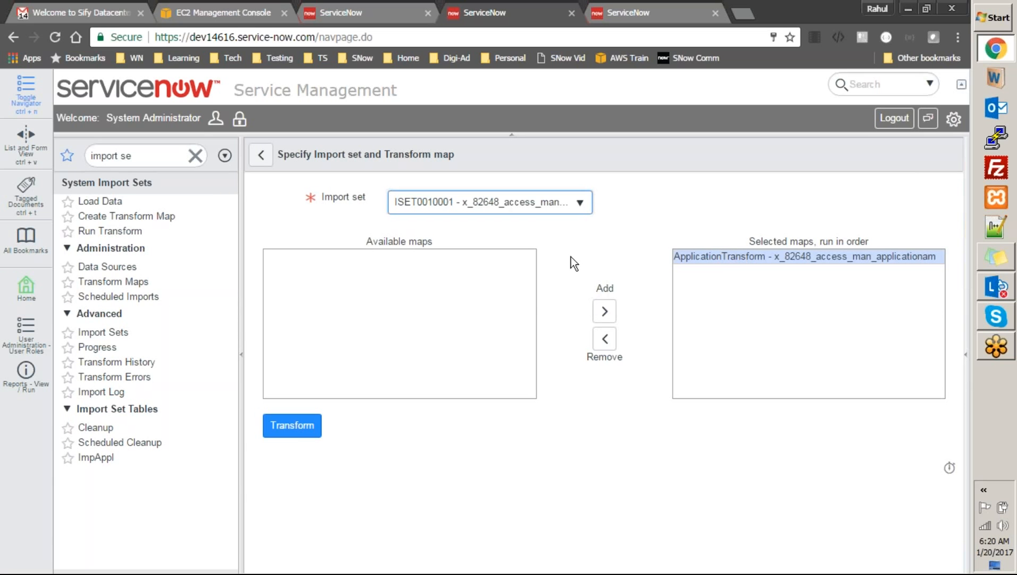
pyautogui.click(300, 435)
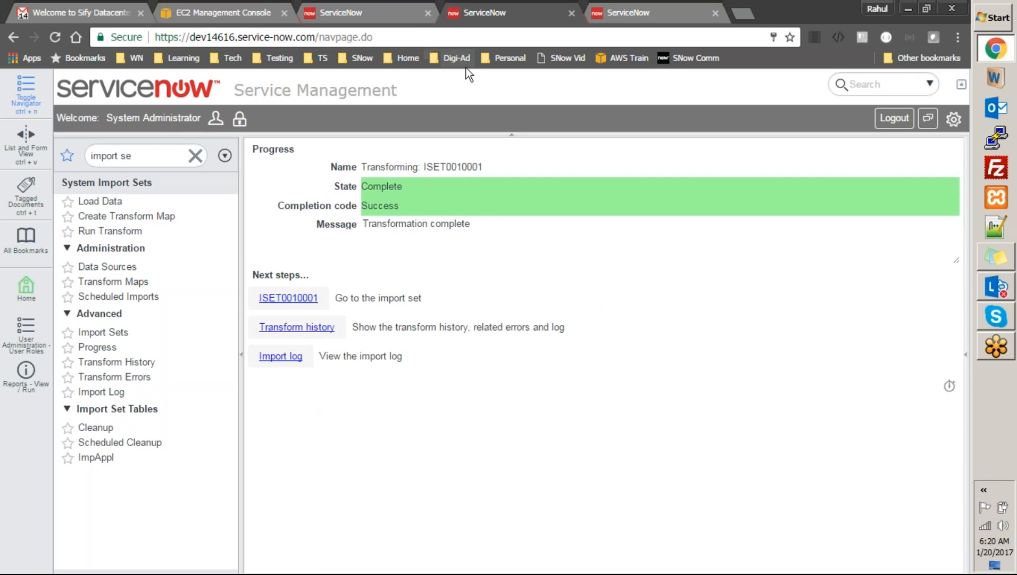
# Check the Applications records for missing owners, then return to the Table Transform Maps list
pyautogui.click(622, 6)
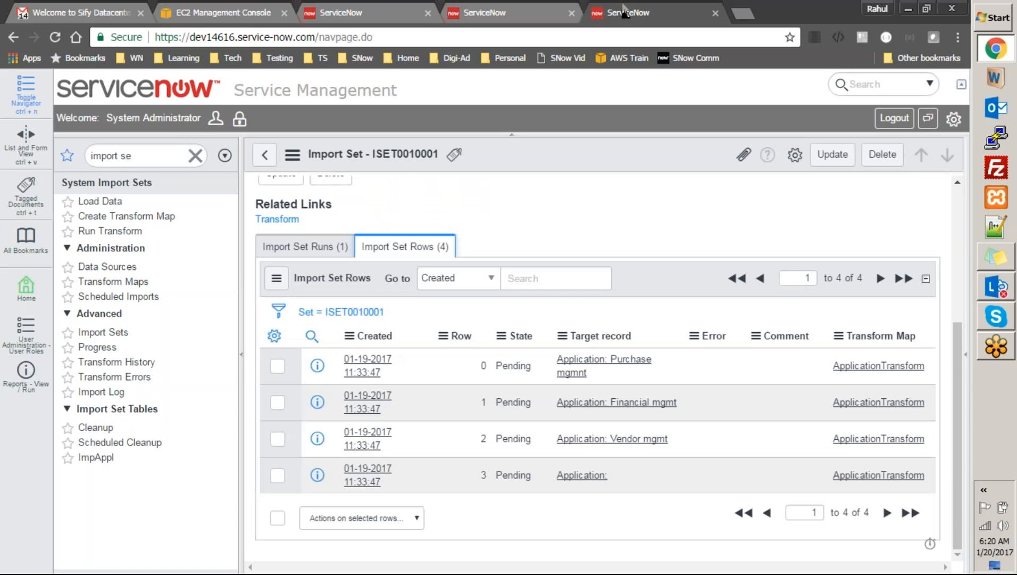
pyautogui.click(195, 156)
pyautogui.click(104, 224)
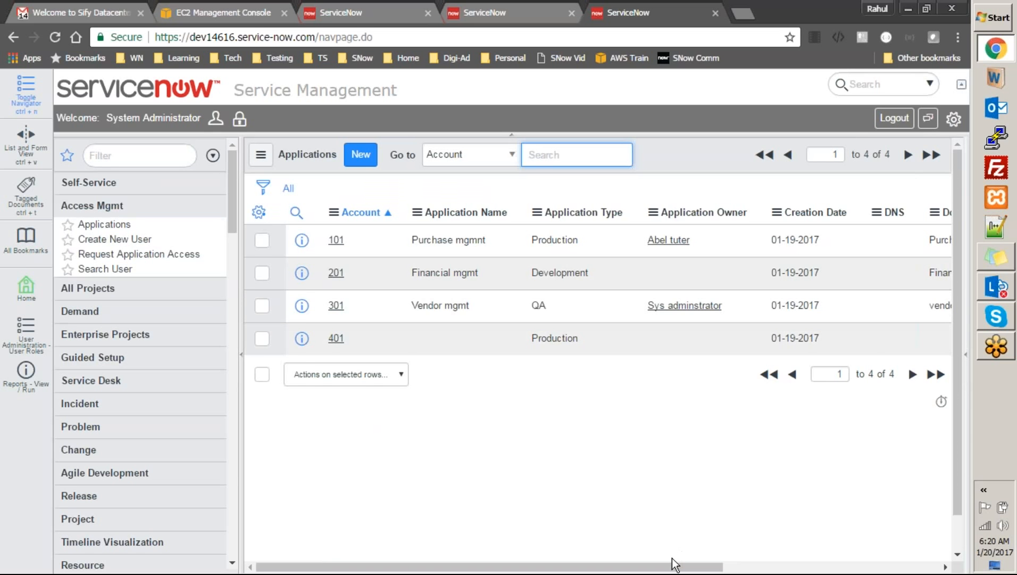
pyautogui.scroll(-1, 675, 562)
pyautogui.moveTo(679, 566); pyautogui.dragTo(912, 567)
pyautogui.moveTo(957, 426); pyautogui.dragTo(957, 342)
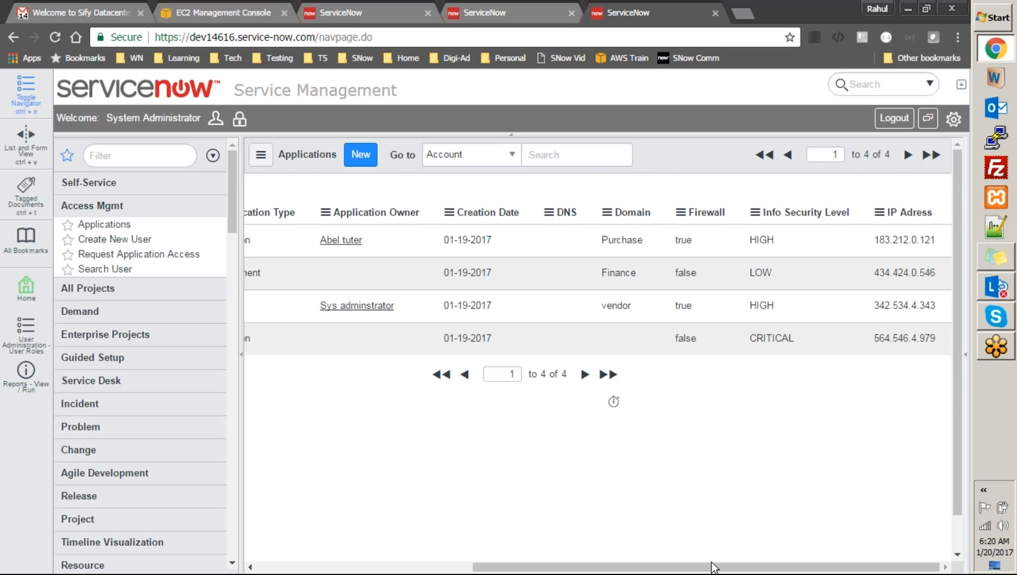
pyautogui.moveTo(713, 568); pyautogui.dragTo(481, 533)
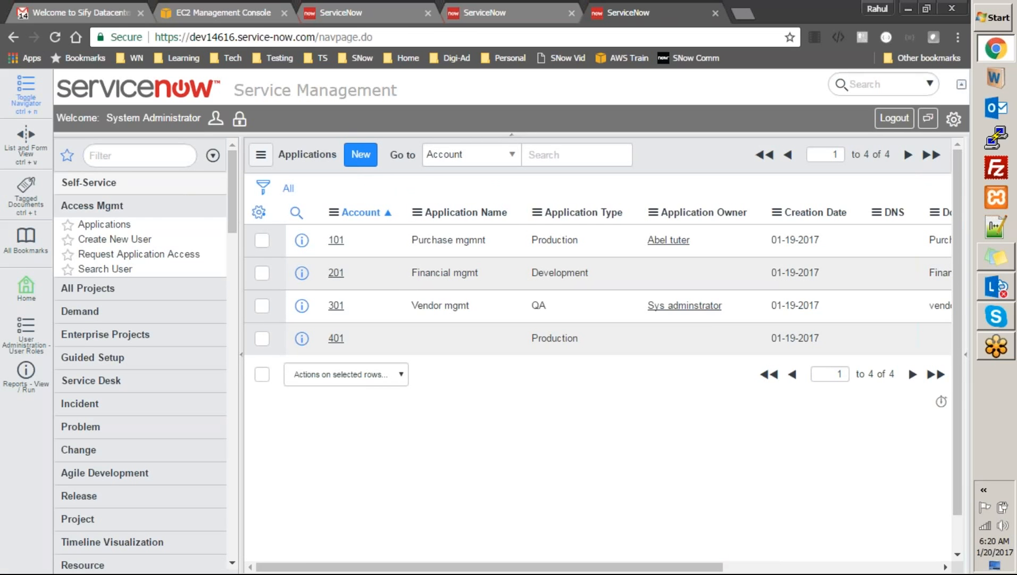
pyautogui.click(485, 13)
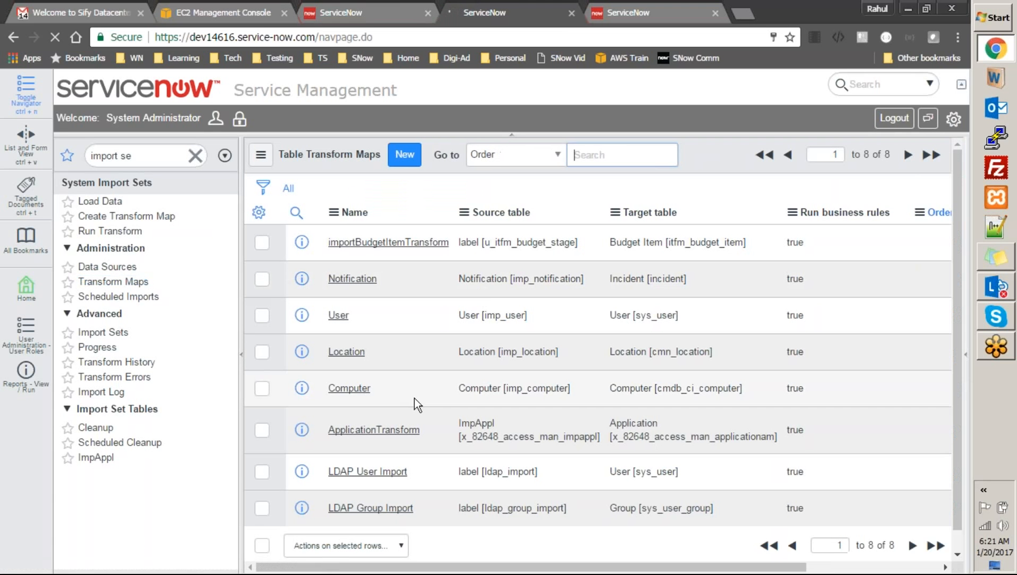
# Open ApplicationTransform and add log.info(source.u_application_owner); below the script's comment line
pyautogui.click(374, 430)
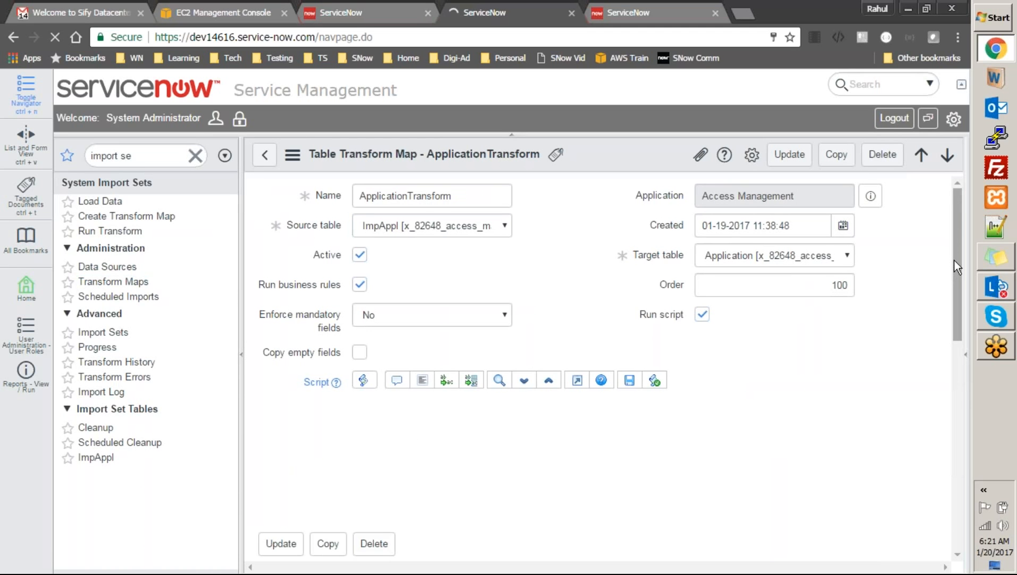
pyautogui.scroll(-2, 954, 260)
pyautogui.doubleClick(623, 307)
pyautogui.click(561, 324)
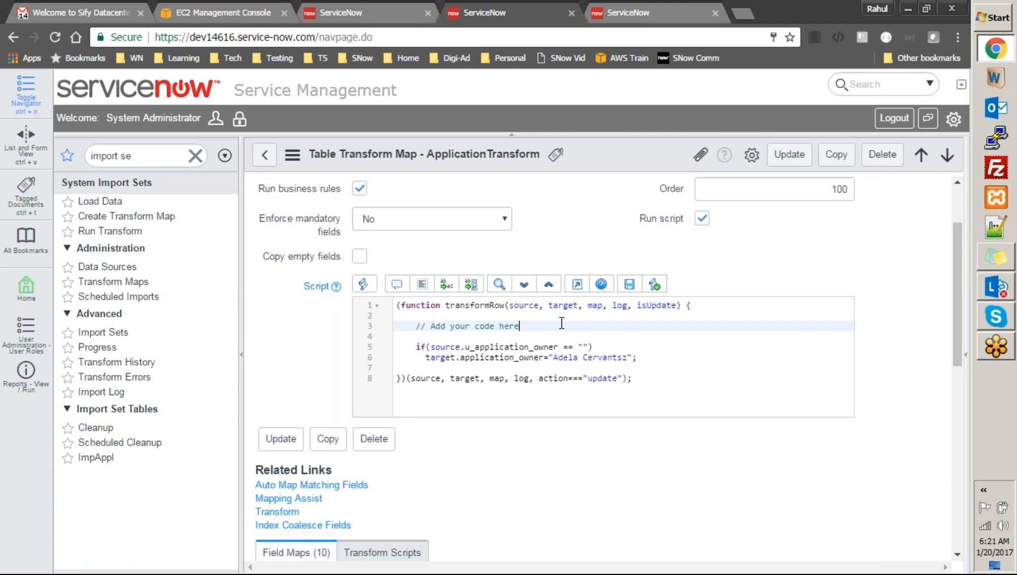
pyautogui.press('Return')
pyautogui.press('Return')
pyautogui.write('log')
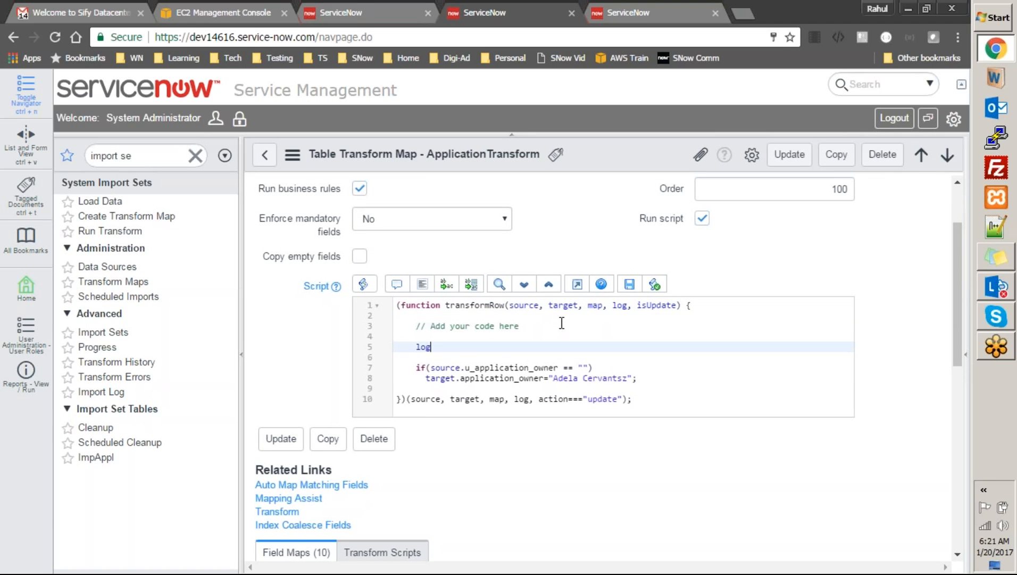
pyautogui.write('.')
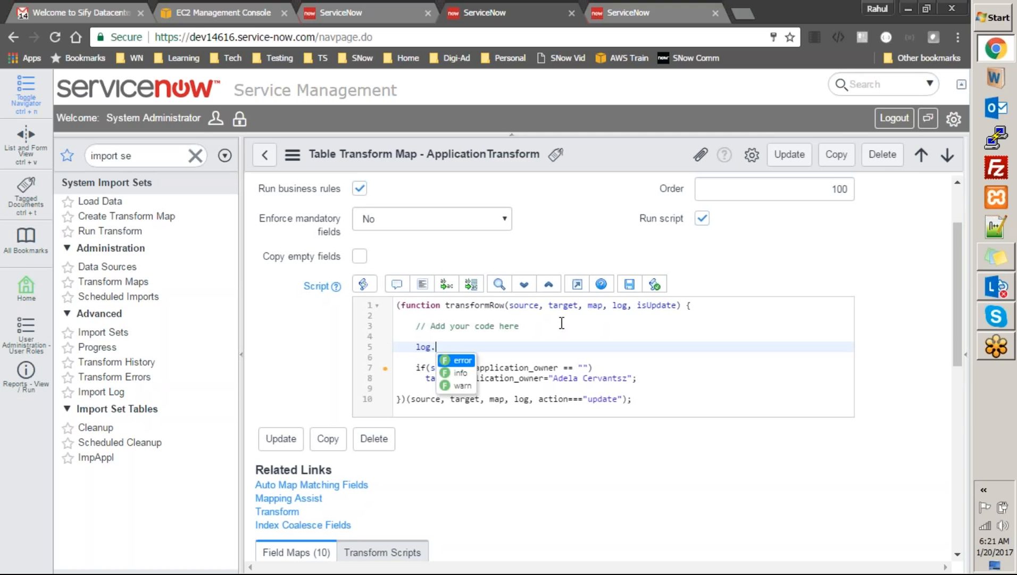
pyautogui.write('i')
pyautogui.press('Return')
pyautogui.write(';')
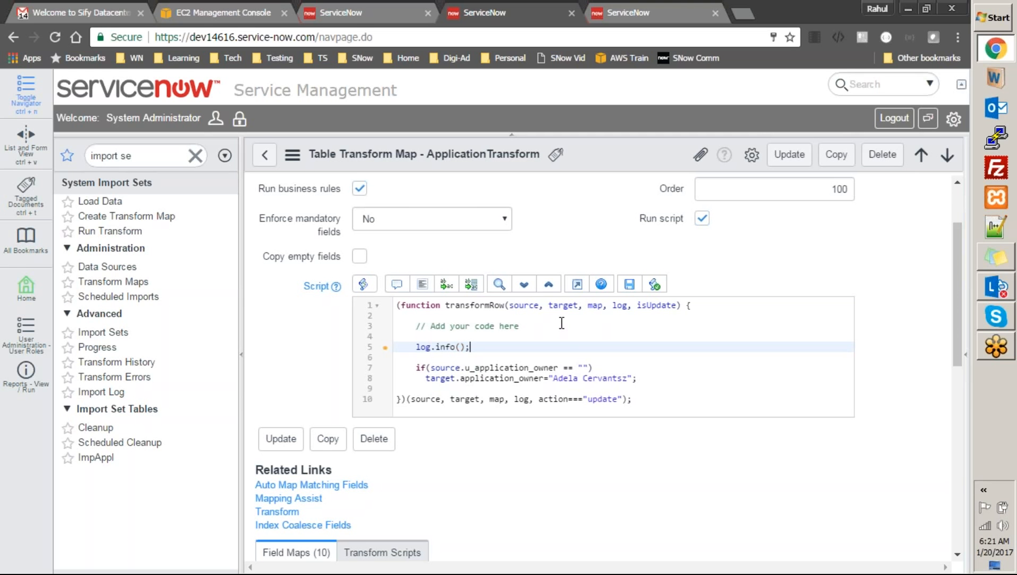
pyautogui.click(559, 367)
pyautogui.moveTo(558, 367); pyautogui.dragTo(431, 367)
pyautogui.hotkey('ctrl', 'c')
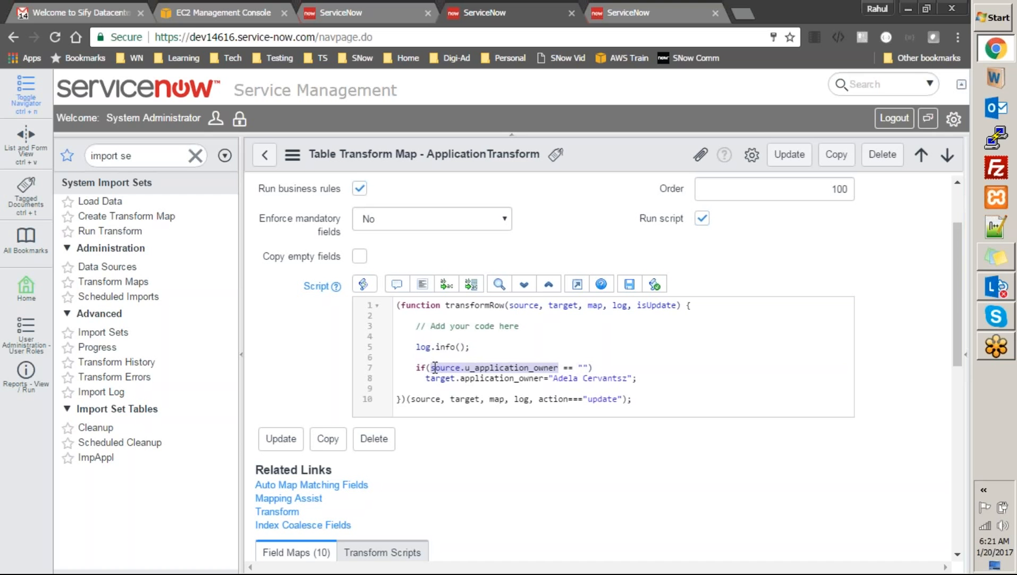
pyautogui.click(460, 347)
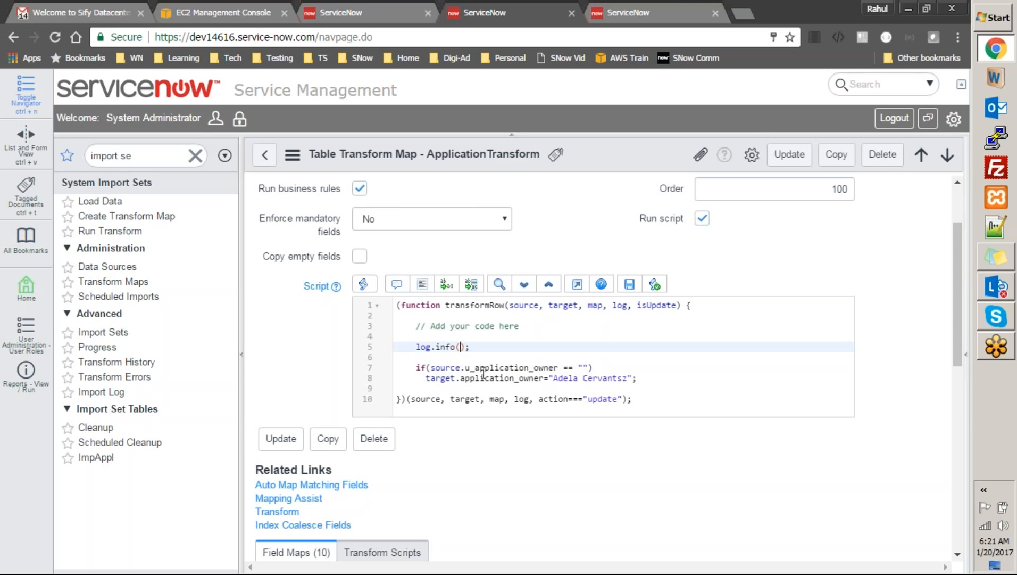
pyautogui.hotkey('ctrl', 'v')
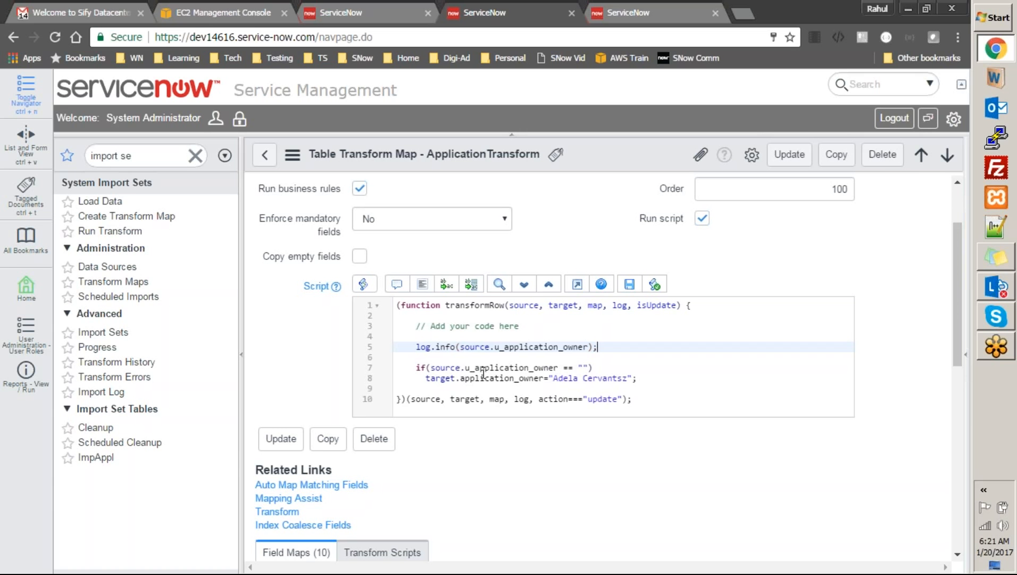
# Add log.info(target.application_owner); beneath it and start a ""+ label prefix on the first log
pyautogui.press('Return')
pyautogui.write('log.in')
pyautogui.press('Return')
pyautogui.write(';')
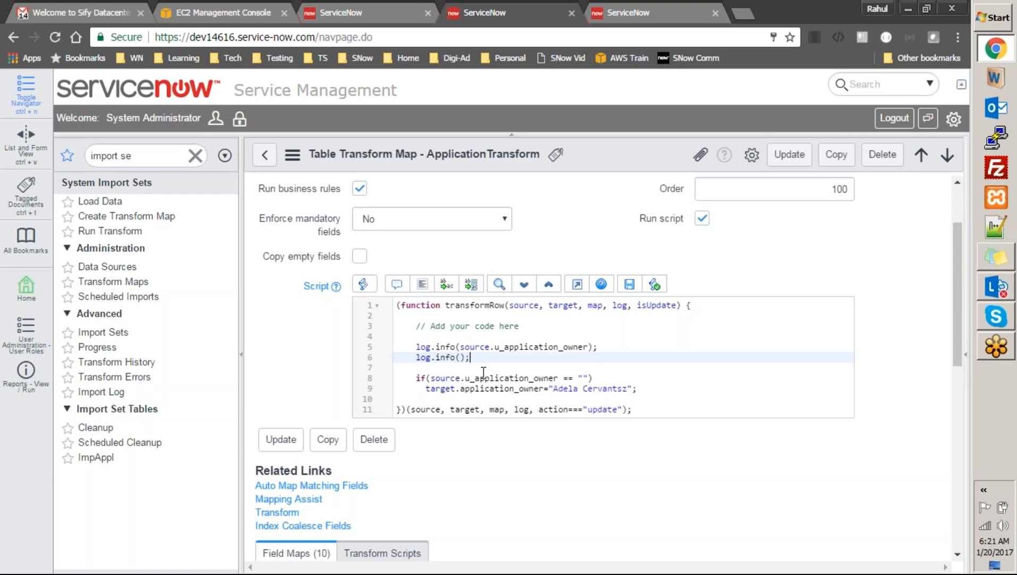
pyautogui.moveTo(426, 388); pyautogui.dragTo(542, 389)
pyautogui.hotkey('ctrl', 'c')
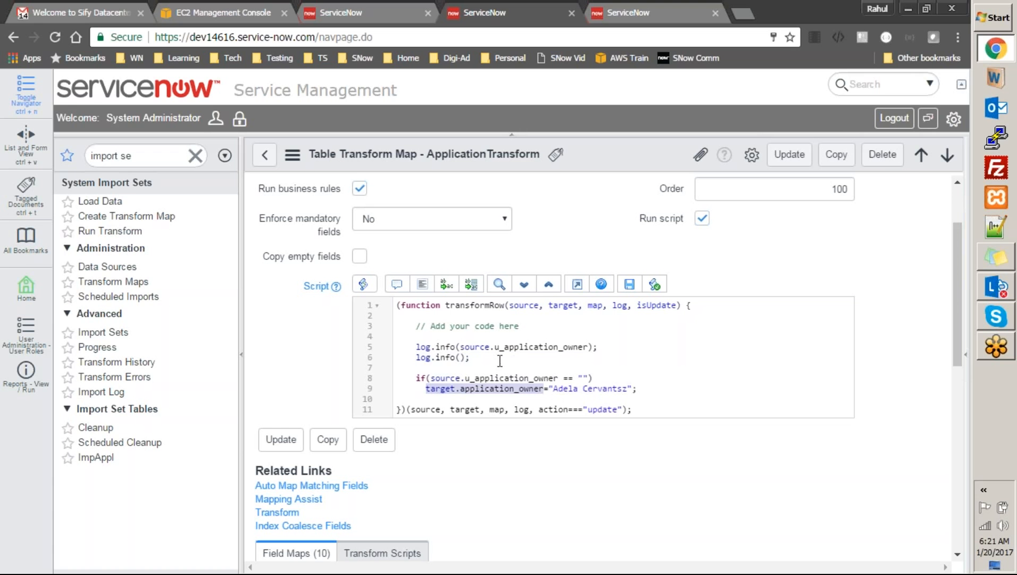
pyautogui.click(462, 357)
pyautogui.hotkey('ctrl', 'v')
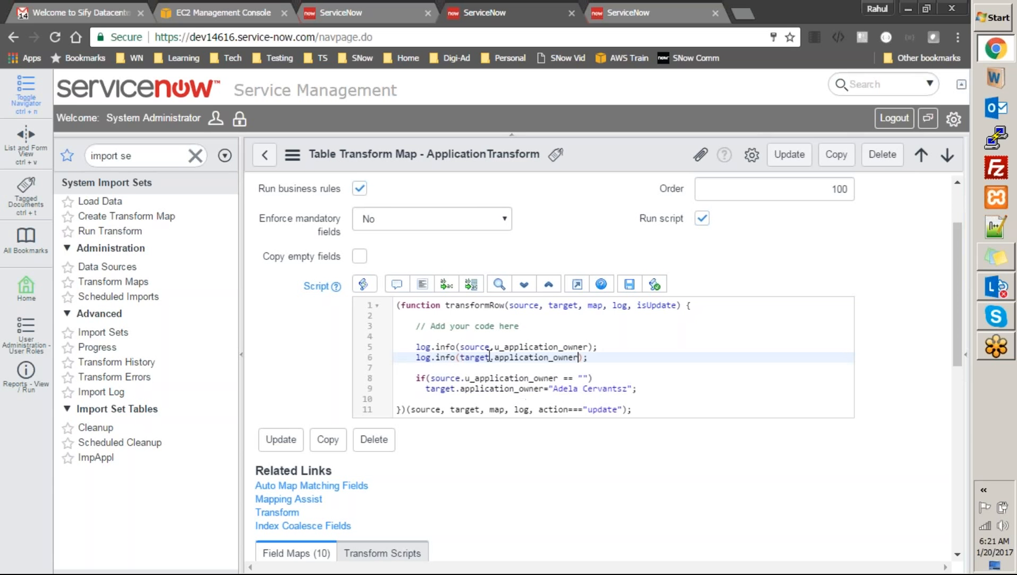
pyautogui.click(460, 347)
pyautogui.write('""+')
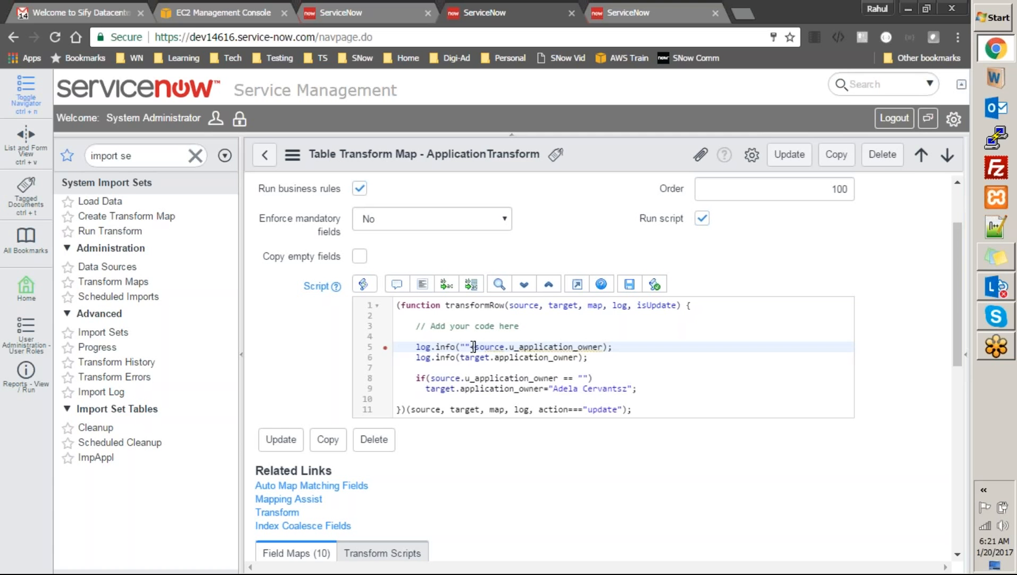
# Add ===== separator strings to both log calls, labelling the second with target.application_owner
pyautogui.press('Down')
pyautogui.write('""+')
pyautogui.press('Left')
pyautogui.press('Left')
pyautogui.press('Up')
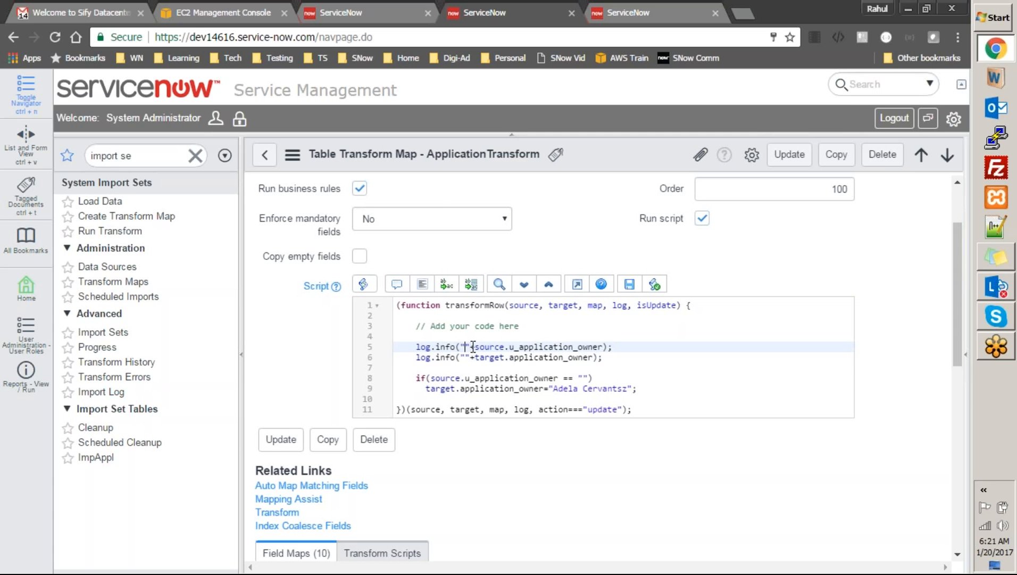
pyautogui.write('===============================')
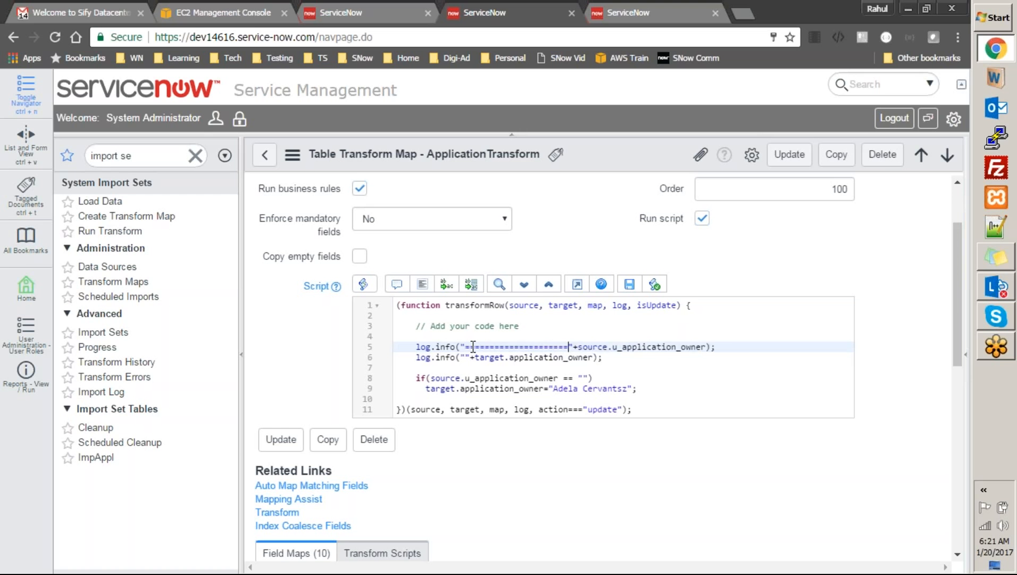
pyautogui.write('====')
pyautogui.press('Down')
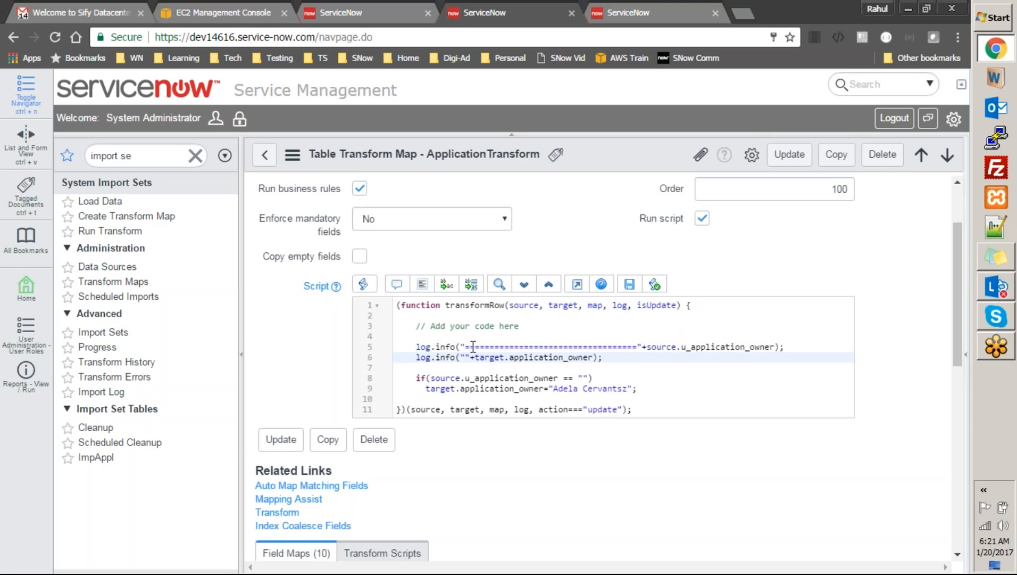
pyautogui.click(468, 356)
pyautogui.write('================================')
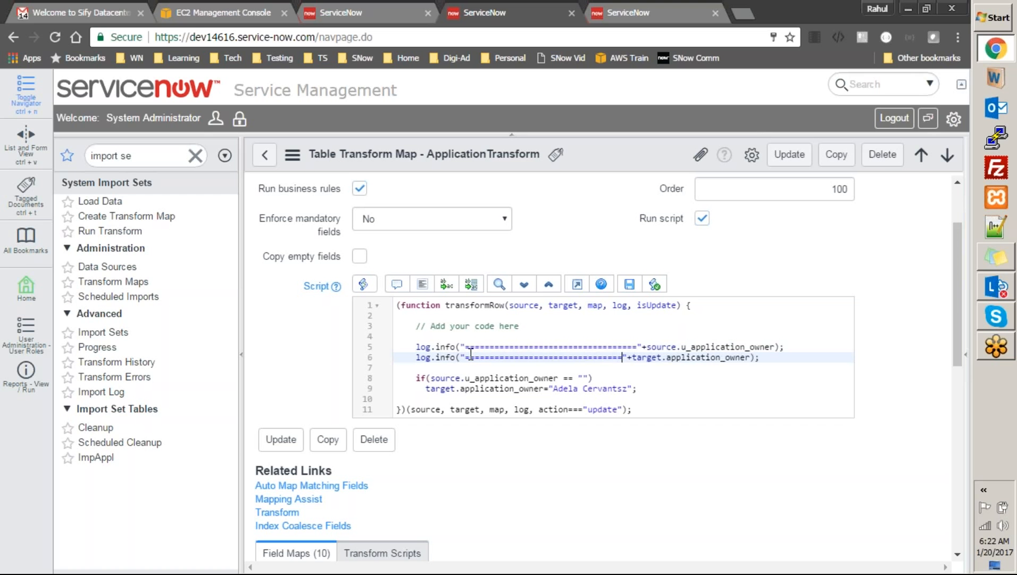
pyautogui.press('Right')
pyautogui.press('Right')
pyautogui.hotkey('shift', 'End')
pyautogui.hotkey('shift', 'Left')
pyautogui.hotkey('shift', 'Left')
pyautogui.hotkey('ctrl', 'c')
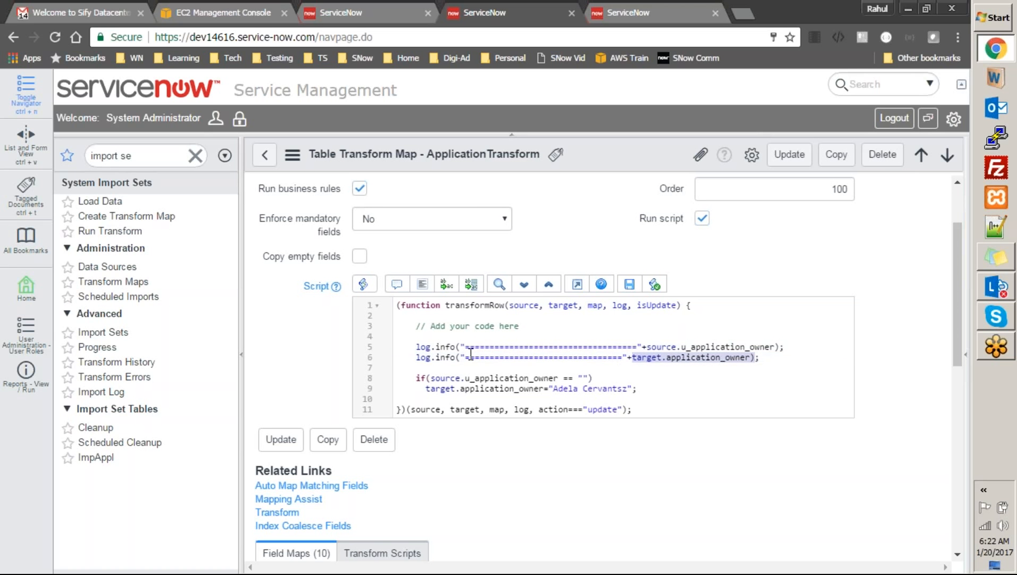
pyautogui.press('Left')
pyautogui.press('Left')
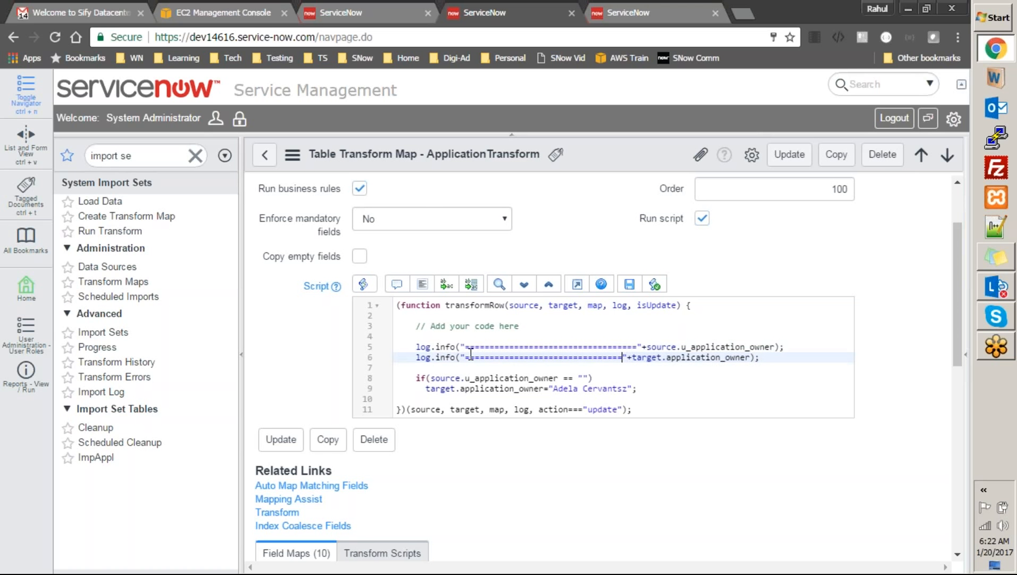
pyautogui.hotkey('ctrl', 'v')
pyautogui.write('=')
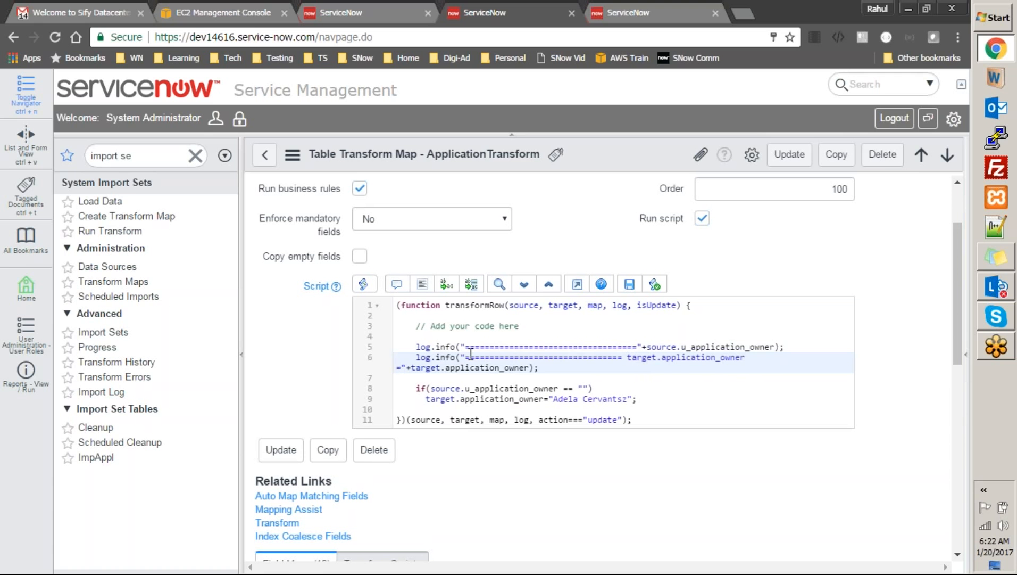
# Label the first log message with the field name source.u_application_owner
pyautogui.press('Up')
pyautogui.press('Left')
pyautogui.hotkey('ctrl', 'shift', 'Left')
pyautogui.hotkey('ctrl', 'shift', 'Left')
pyautogui.hotkey('ctrl', 'shift', 'Left')
pyautogui.hotkey('ctrl', 'c')
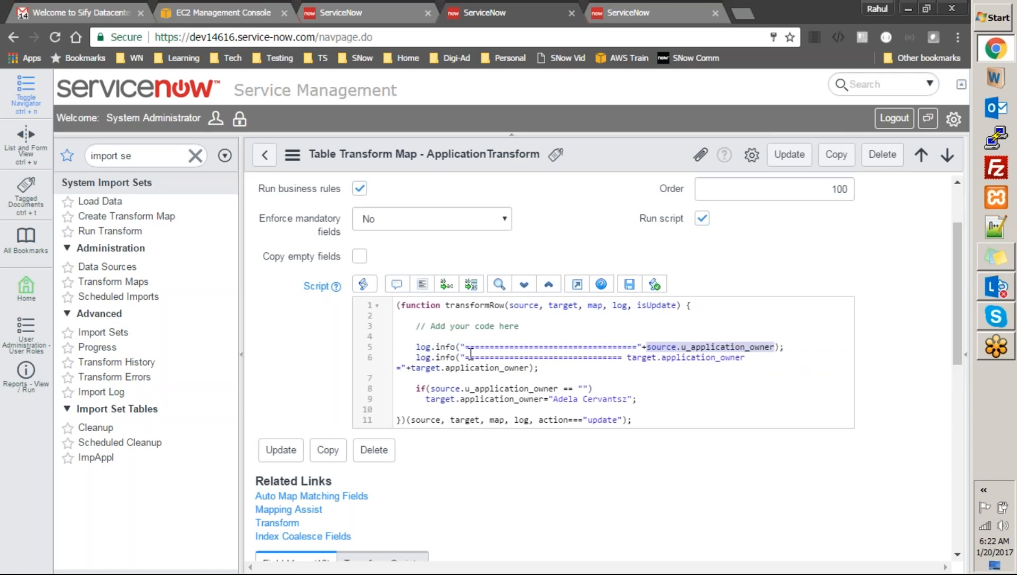
pyautogui.press('Left')
pyautogui.press('Left')
pyautogui.press('Left')
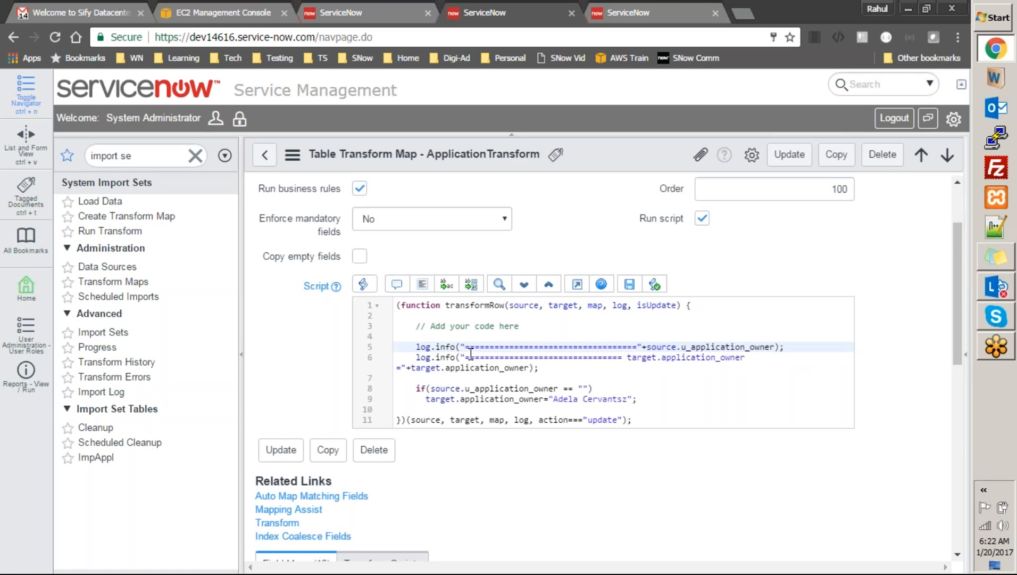
pyautogui.hotkey('ctrl', 'v')
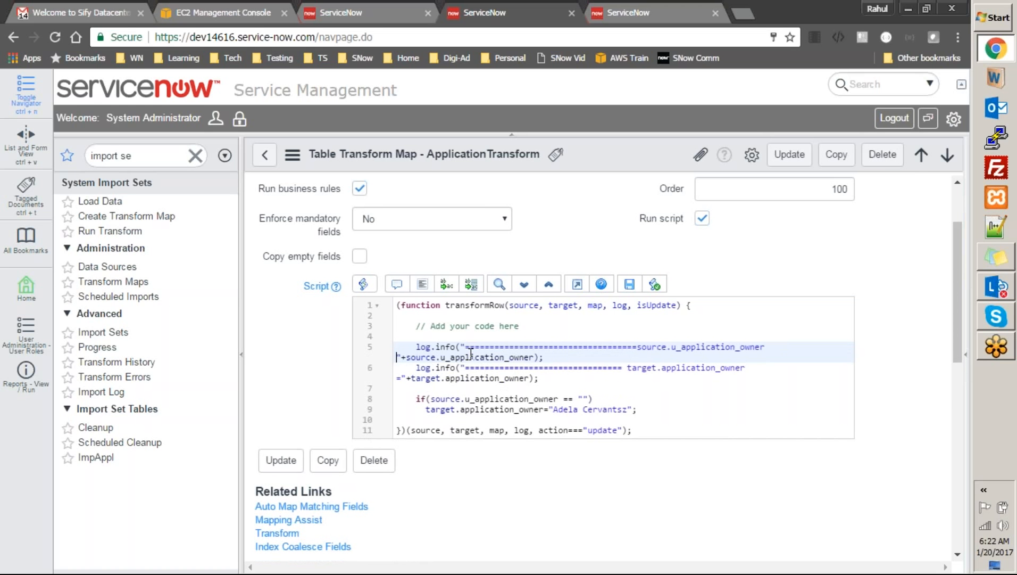
pyautogui.click(609, 410)
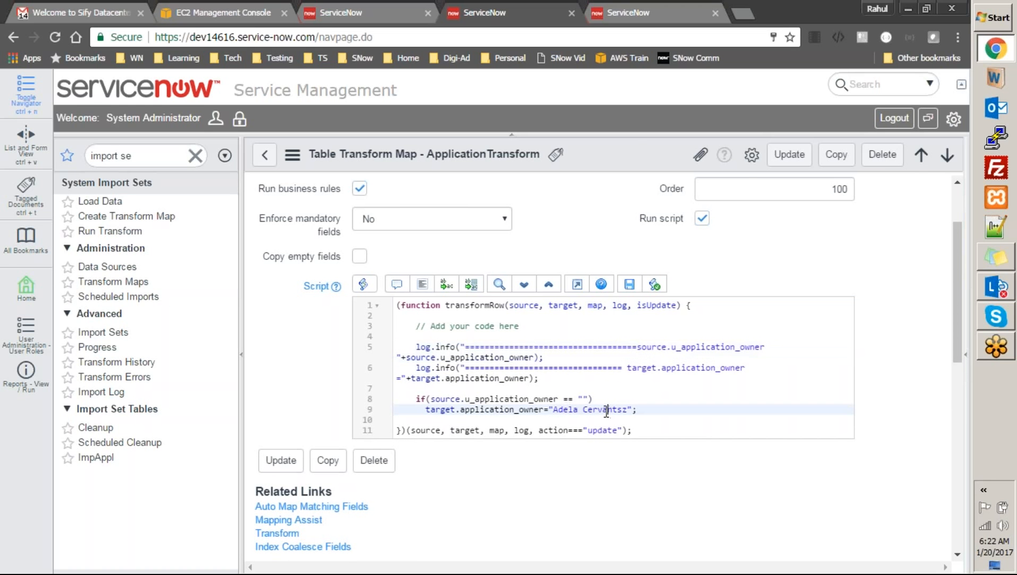
# Save the ApplicationTransform script, then go to System Import Sets > Import Sets
pyautogui.rightClick(627, 151)
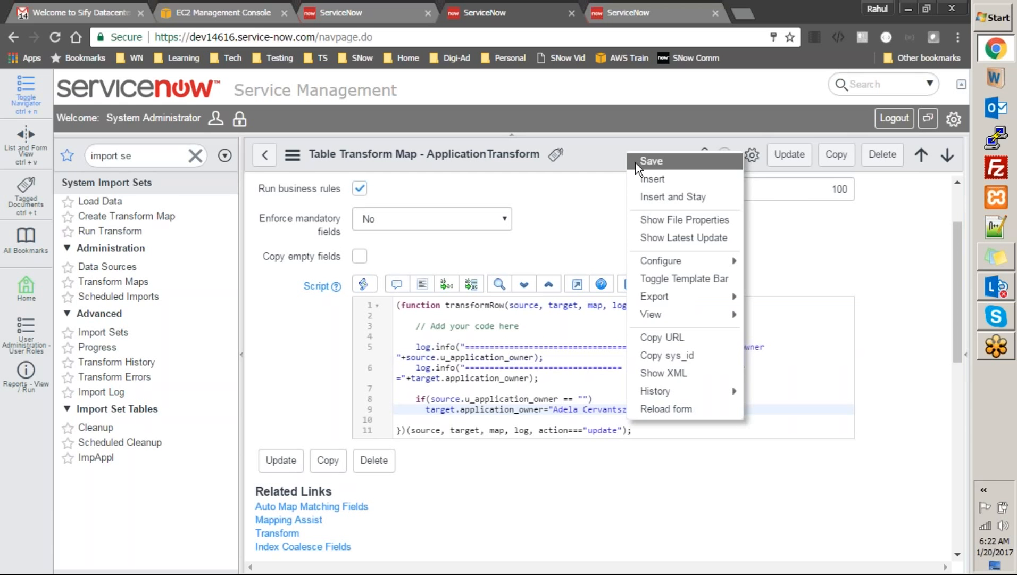
pyautogui.click(635, 162)
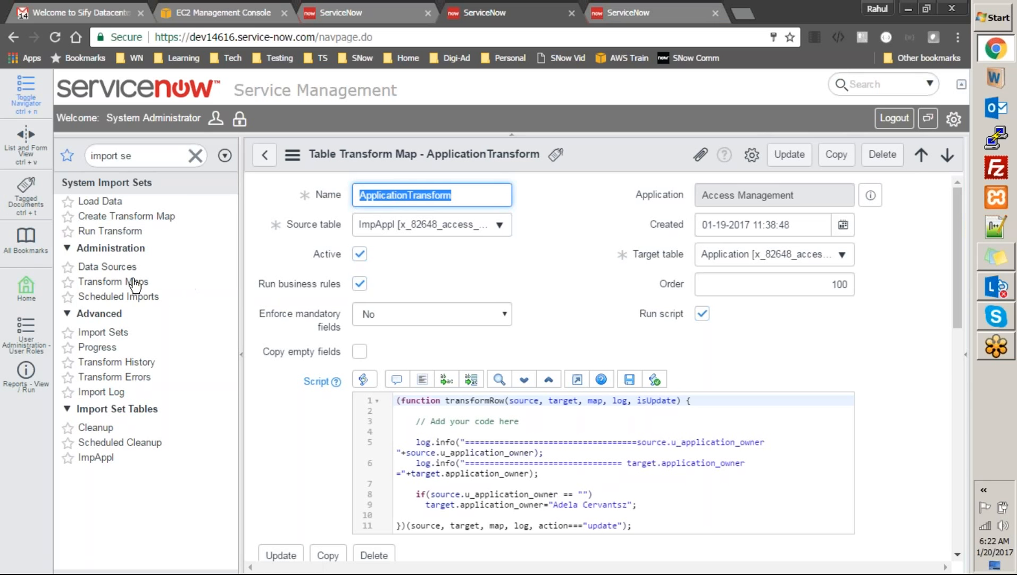
pyautogui.click(116, 331)
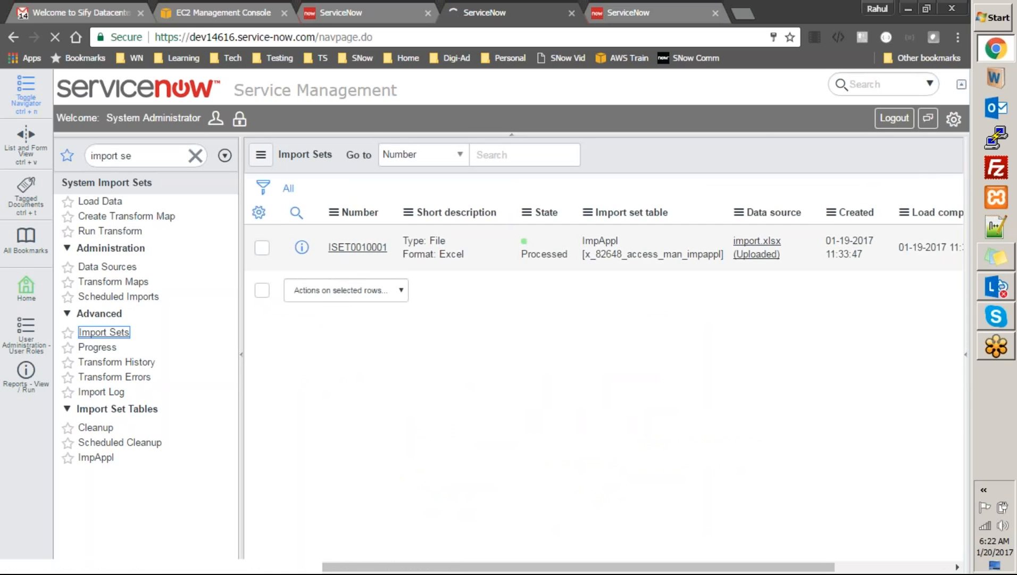
# Change ISET0010001's State cell from Processed to Loaded in the list and save it
pyautogui.doubleClick(544, 246)
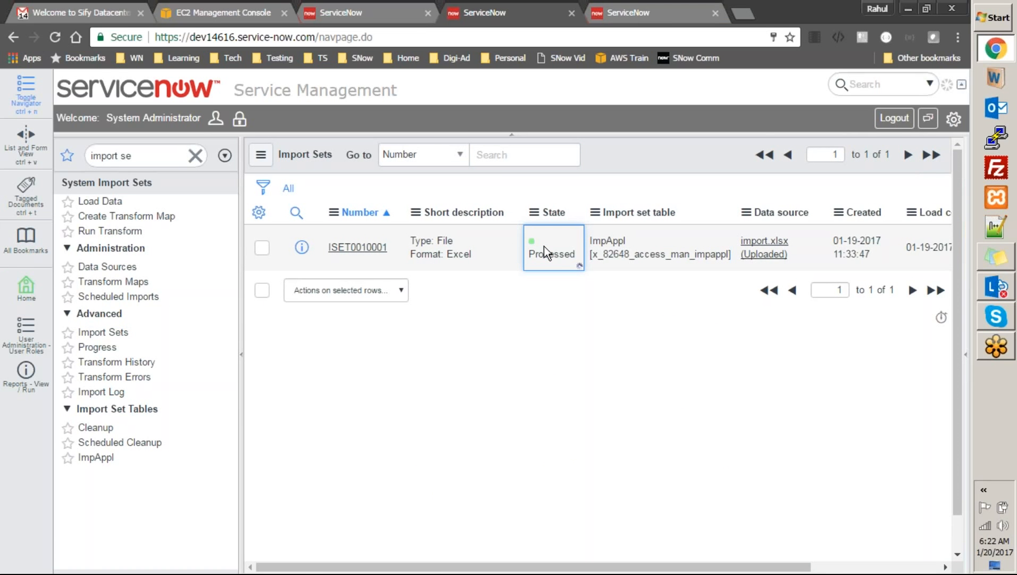
pyautogui.click(564, 248)
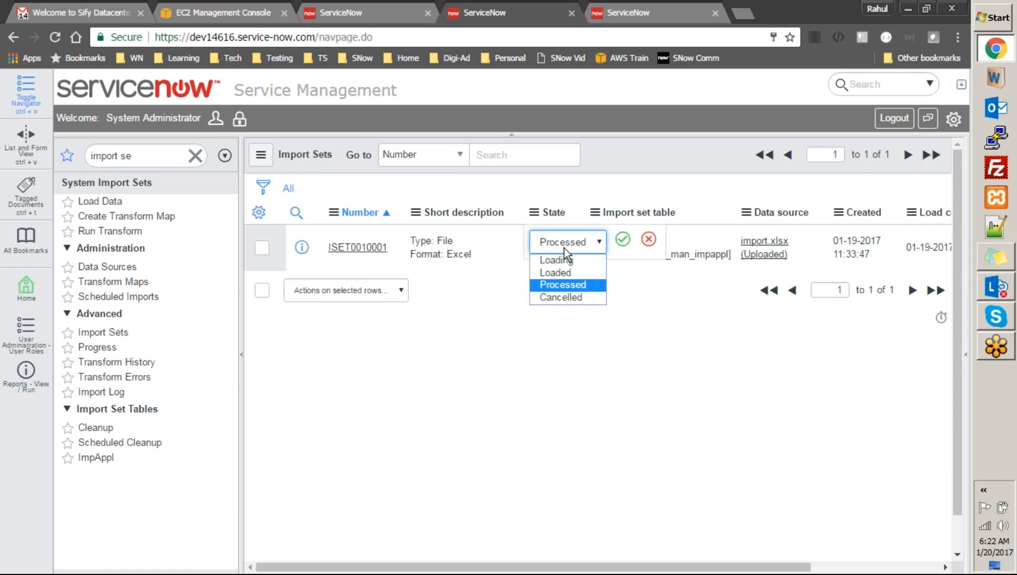
pyautogui.click(563, 272)
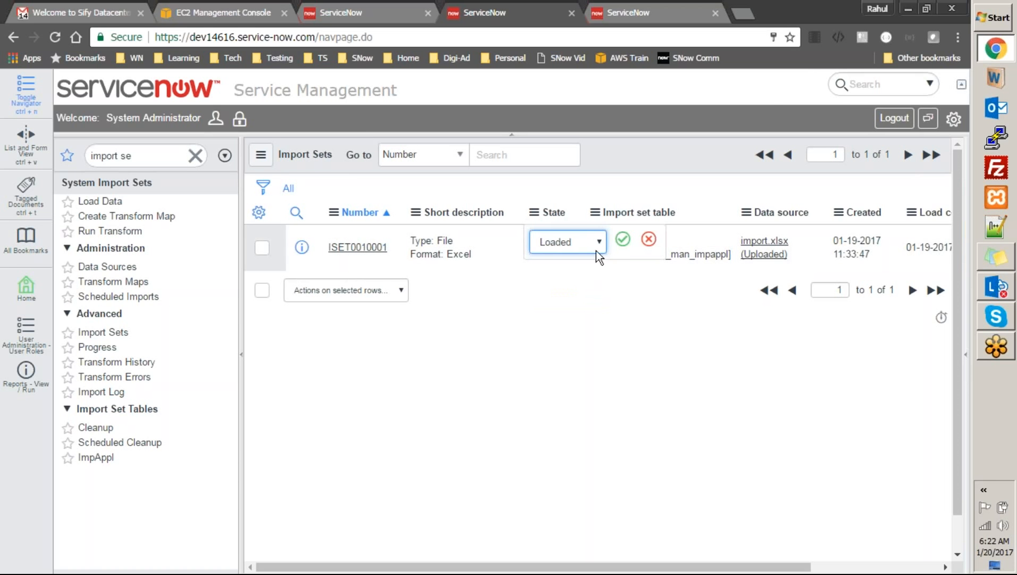
pyautogui.click(623, 239)
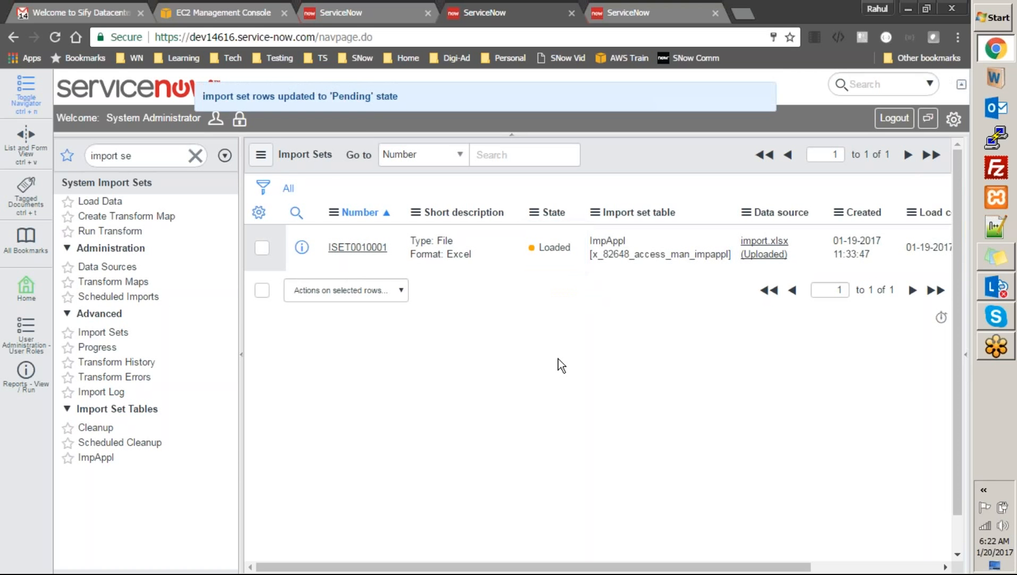
# Reopen ApplicationTransform from Transform Maps and scroll to its field maps, selecting u_application_owner
pyautogui.click(100, 282)
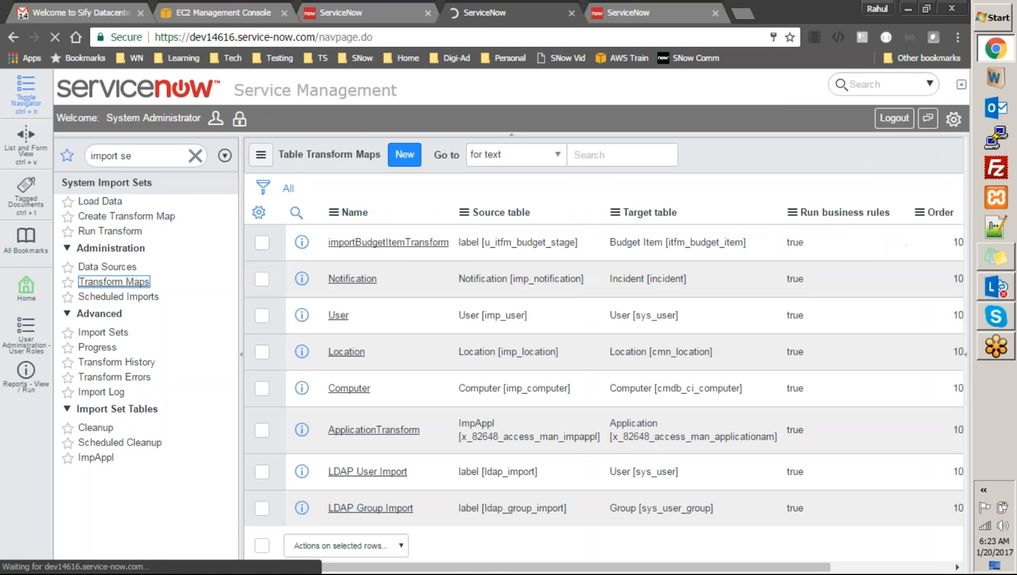
pyautogui.click(360, 430)
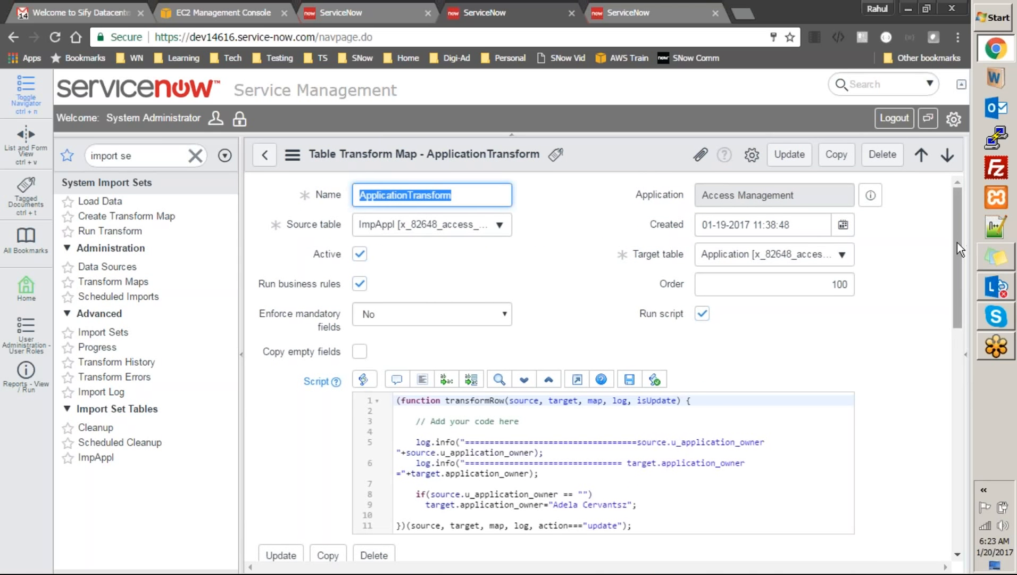
pyautogui.scroll(-2, 957, 245)
pyautogui.moveTo(962, 264); pyautogui.dragTo(1003, 468)
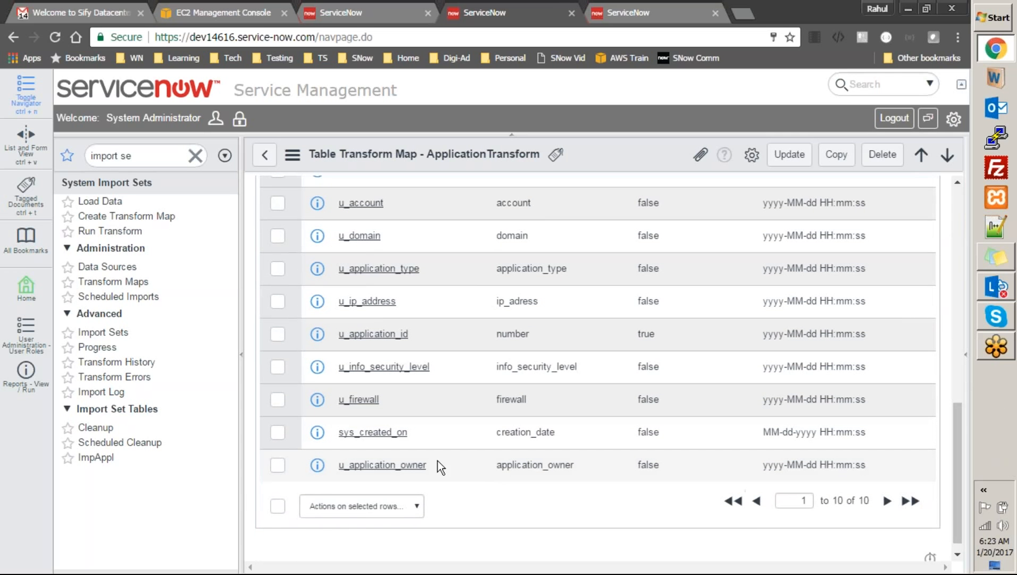
pyautogui.moveTo(426, 469); pyautogui.dragTo(337, 465)
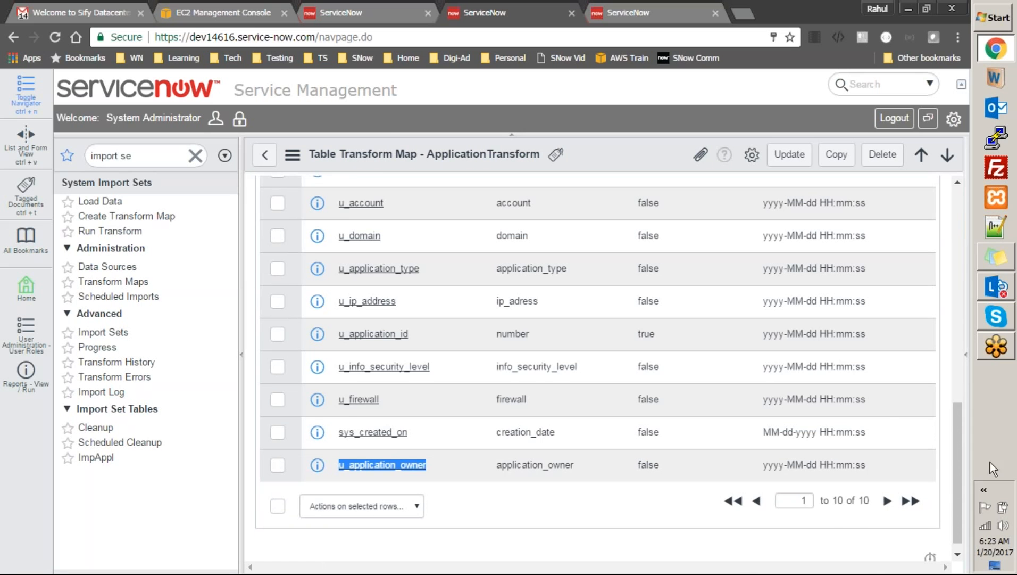
# Re-enter source.u_application_owner and target.application_owner in the two log lines via autocomplete
pyautogui.moveTo(961, 450); pyautogui.dragTo(955, 311)
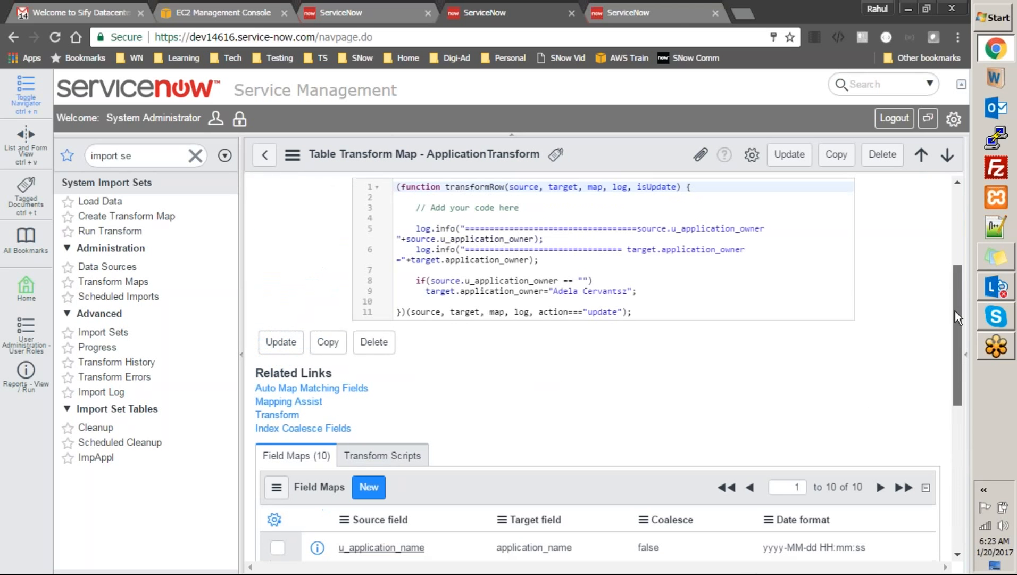
pyautogui.doubleClick(507, 239)
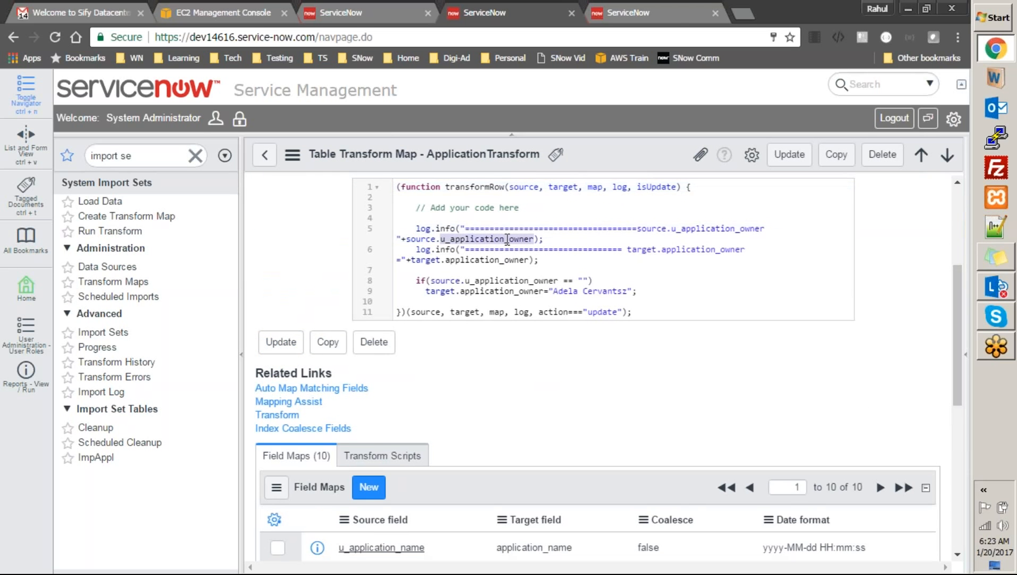
pyautogui.press('BackSpace')
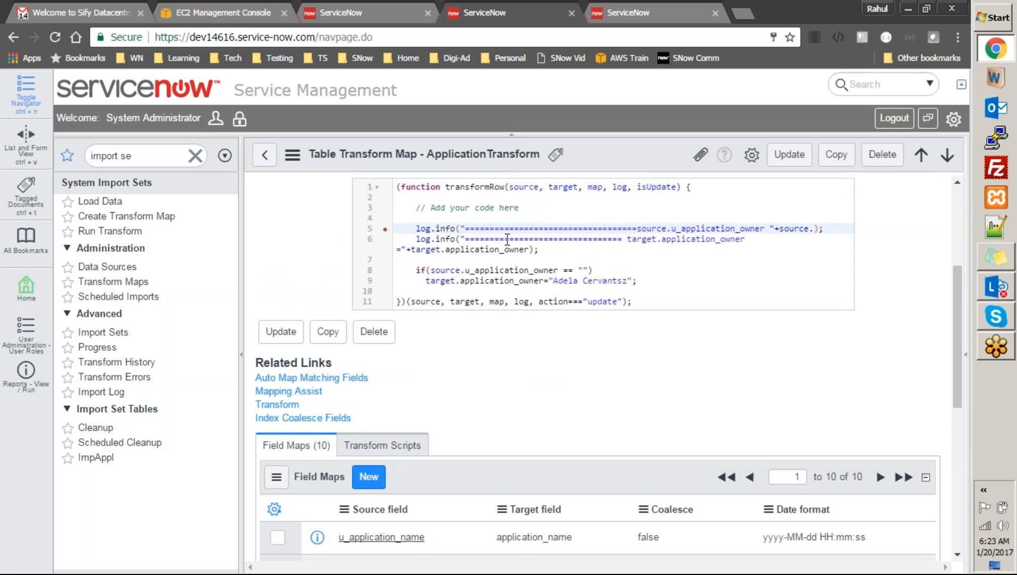
pyautogui.press('BackSpace')
pyautogui.write('.u')
pyautogui.press('Down')
pyautogui.press('Down')
pyautogui.press('Down')
pyautogui.press('Return')
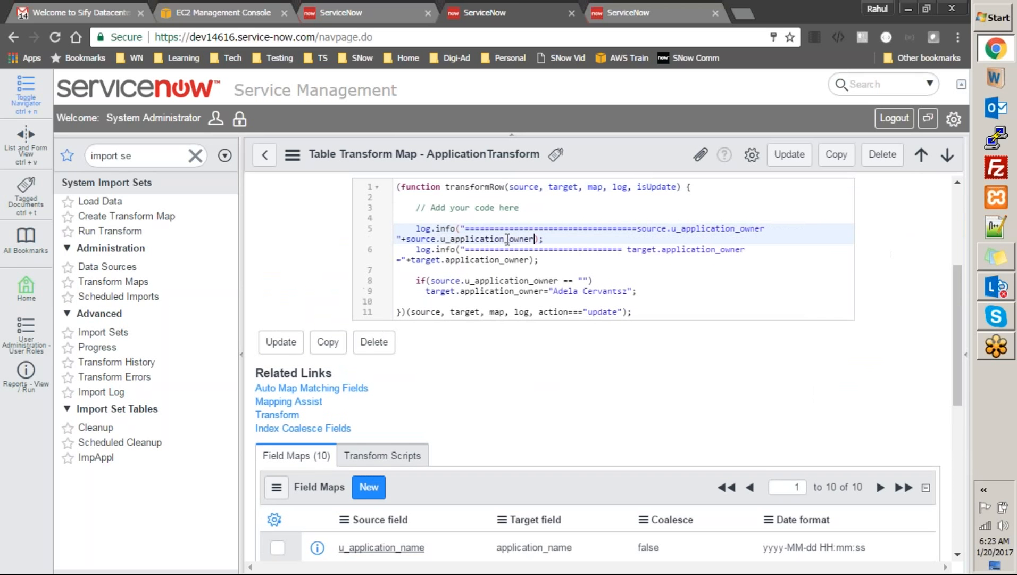
pyautogui.doubleClick(506, 259)
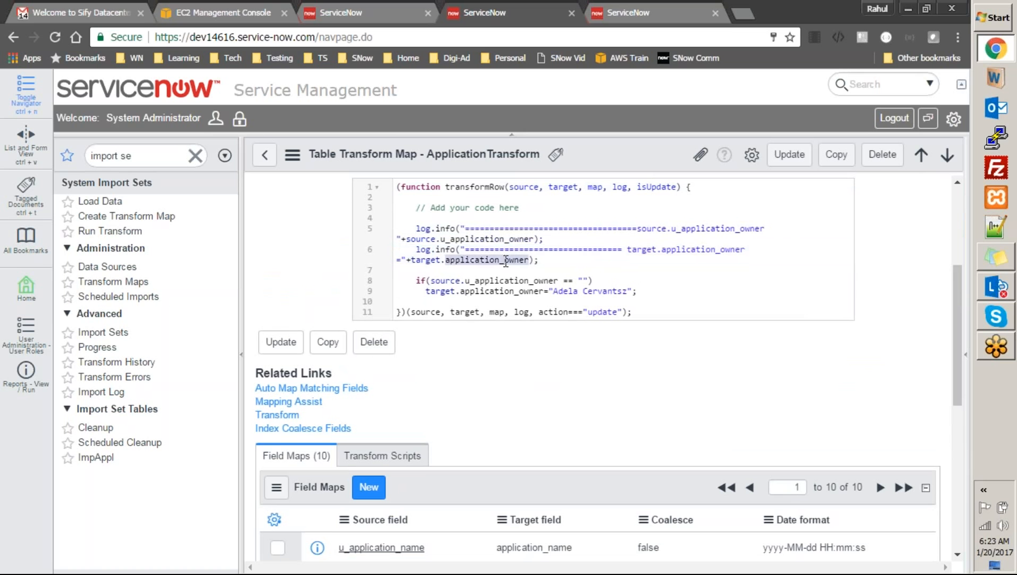
pyautogui.press('BackSpace')
pyautogui.press('BackSpace')
pyautogui.write('.a')
pyautogui.press('Down')
pyautogui.press('Down')
pyautogui.press('Down')
pyautogui.press('Down')
pyautogui.press('Down')
pyautogui.press('Down')
pyautogui.press('Down')
pyautogui.press('Down')
pyautogui.press('Down')
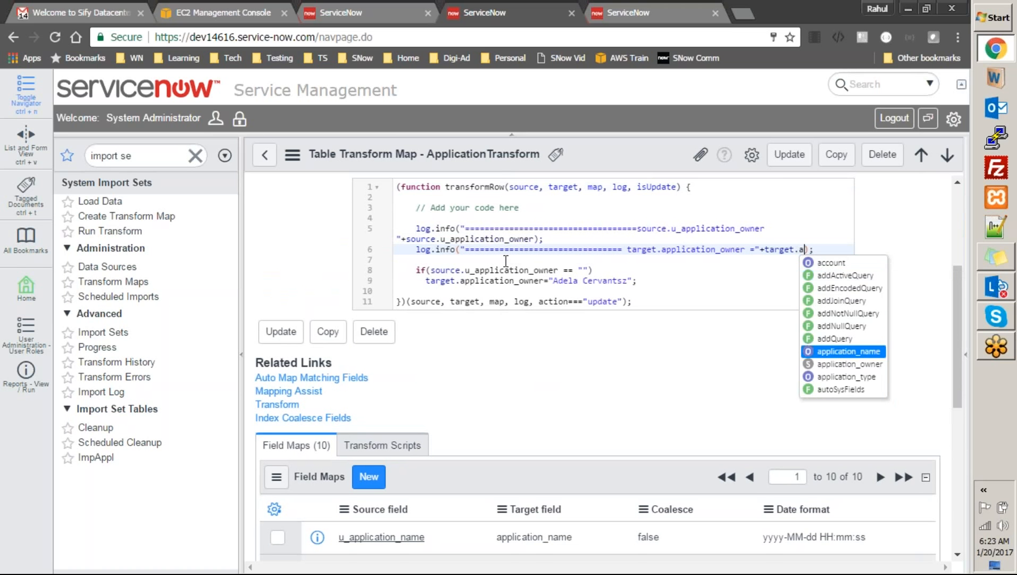
pyautogui.press('Return')
# Set the empty-owner check on line 8 to source.u_application_owner
pyautogui.doubleClick(527, 280)
pyautogui.press('BackSpace')
pyautogui.write('u')
pyautogui.press('Down')
pyautogui.press('Down')
pyautogui.press('Down')
pyautogui.press('Return')
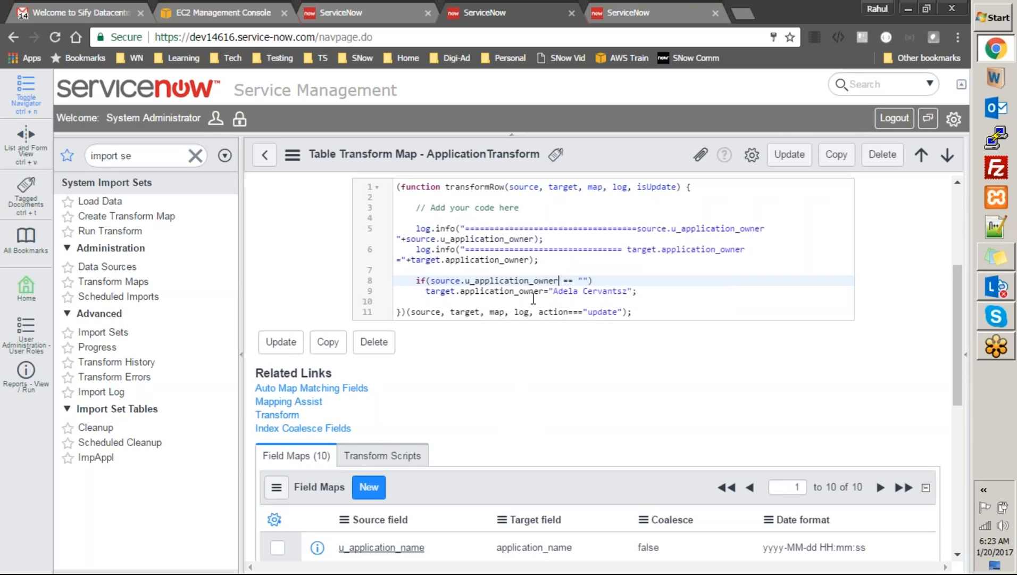
# Retype the target field on line 9, browsing target.app suggestions without accepting any
pyautogui.doubleClick(533, 293)
pyautogui.press('BackSpace')
pyautogui.press('BackSpace')
pyautogui.write('.')
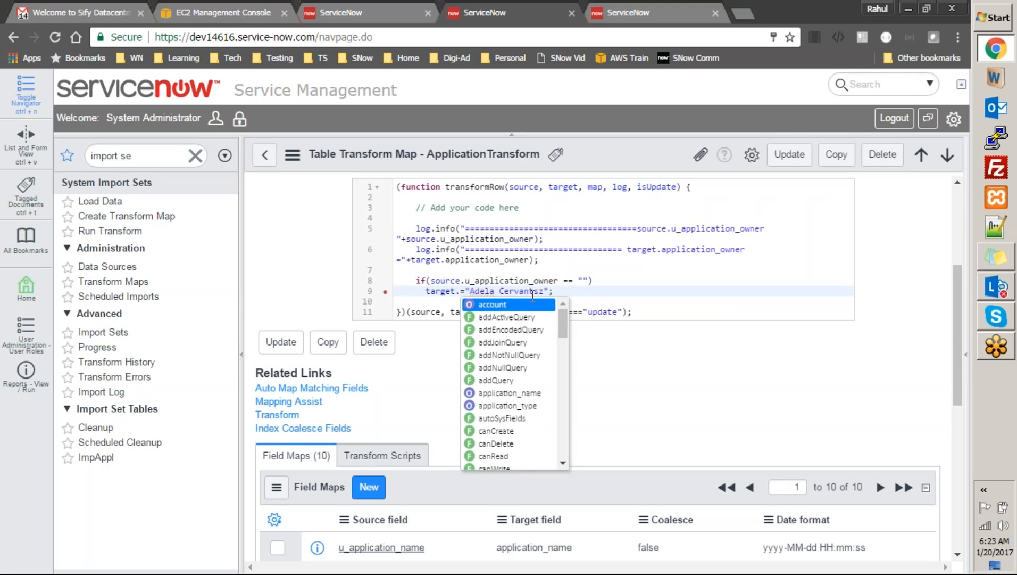
pyautogui.write('a')
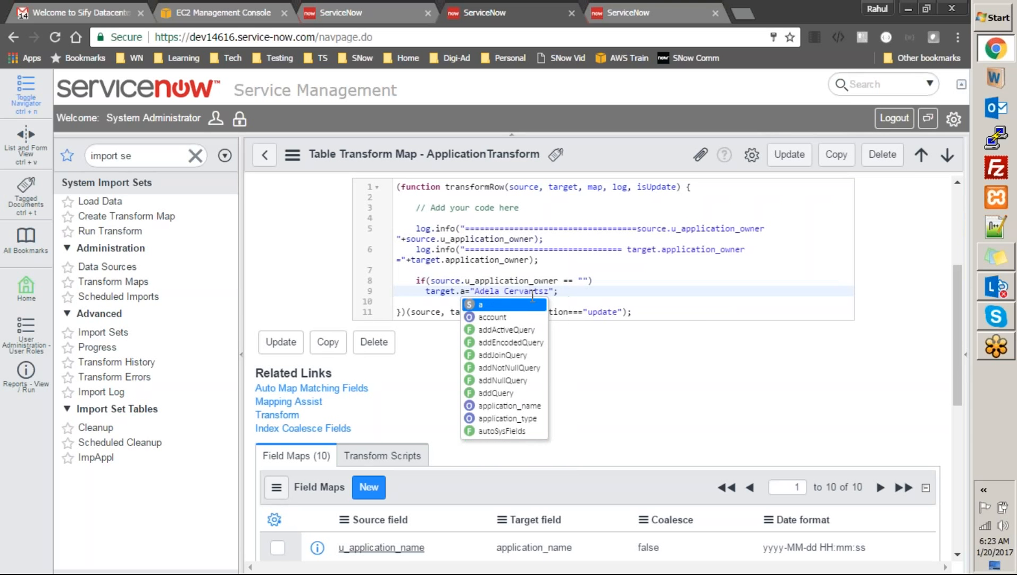
pyautogui.press('Down')
pyautogui.press('Down')
pyautogui.press('Down')
pyautogui.press('Down')
pyautogui.press('Down')
pyautogui.press('Down')
pyautogui.press('Down')
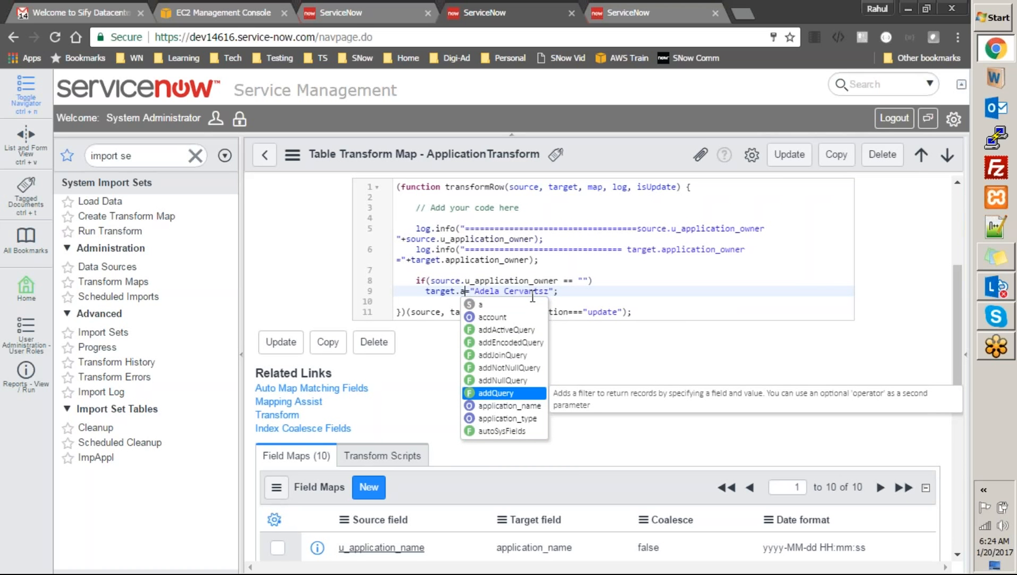
pyautogui.press('BackSpace')
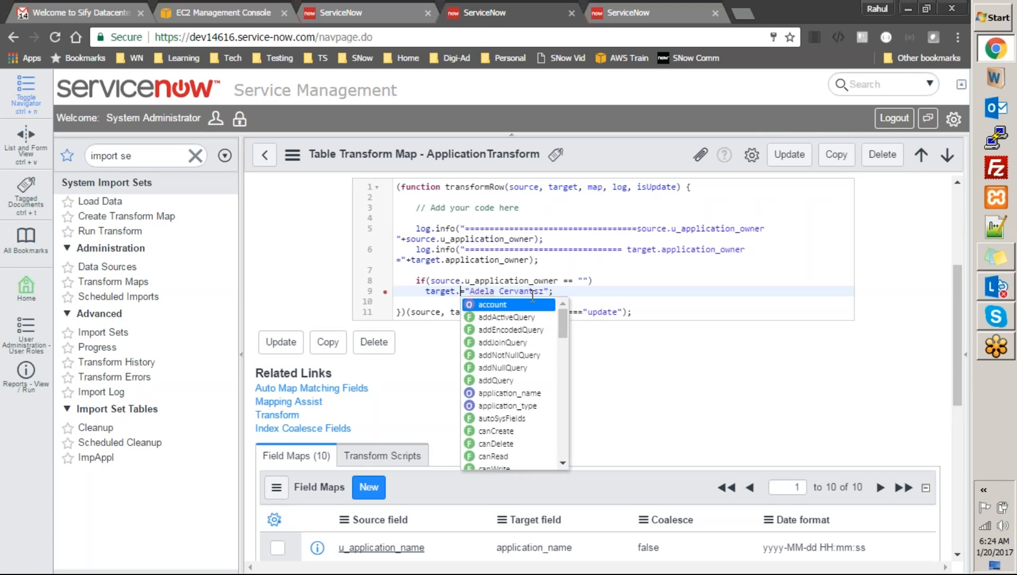
pyautogui.press('Down')
pyautogui.press('Down')
pyautogui.press('Down')
pyautogui.press('Down')
pyautogui.press('Down')
pyautogui.press('Down')
pyautogui.press('Down')
pyautogui.press('Down')
pyautogui.press('Down')
pyautogui.press('Down')
pyautogui.press('Down')
pyautogui.press('Down')
pyautogui.press('Down')
pyautogui.press('Down')
pyautogui.press('Down')
pyautogui.press('Down')
pyautogui.press('Down')
pyautogui.press('Down')
pyautogui.press('Down')
pyautogui.press('Down')
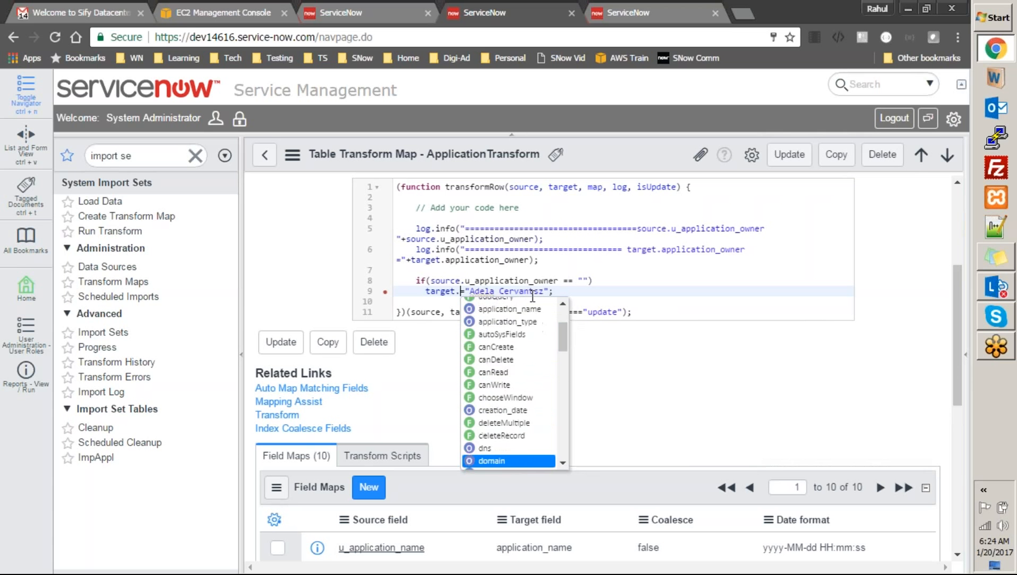
pyautogui.press('Down')
pyautogui.press('Down')
pyautogui.press('Down')
pyautogui.press('Down')
pyautogui.press('Down')
pyautogui.press('Down')
pyautogui.press('Down')
pyautogui.press('Down')
pyautogui.press('Down')
pyautogui.press('Down')
pyautogui.press('Down')
pyautogui.press('Down')
pyautogui.press('Down')
pyautogui.press('Down')
pyautogui.press('Down')
pyautogui.press('Down')
pyautogui.press('Down')
pyautogui.press('Down')
pyautogui.press('Down')
pyautogui.press('Down')
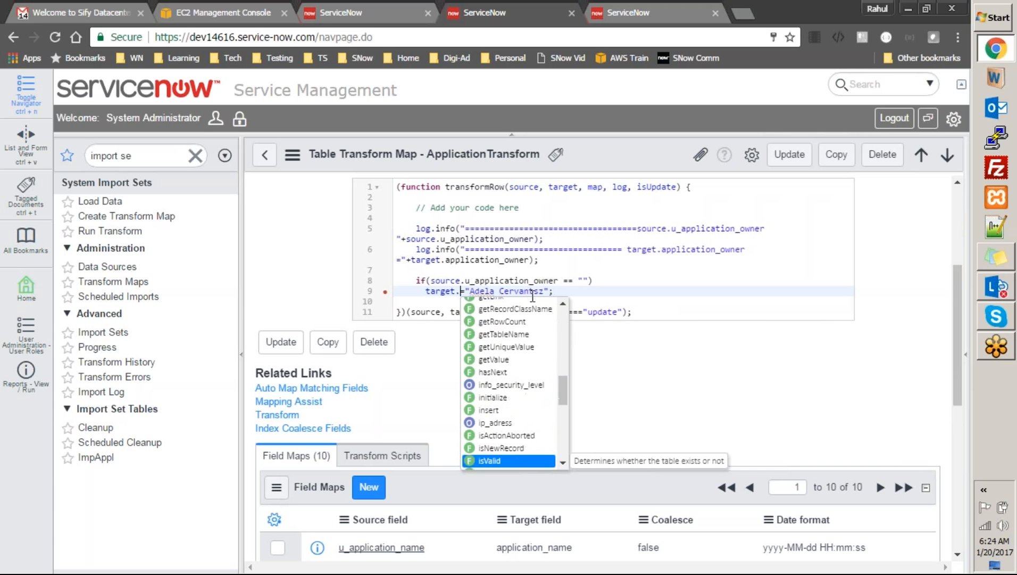
pyautogui.press('Escape')
pyautogui.write('ap')
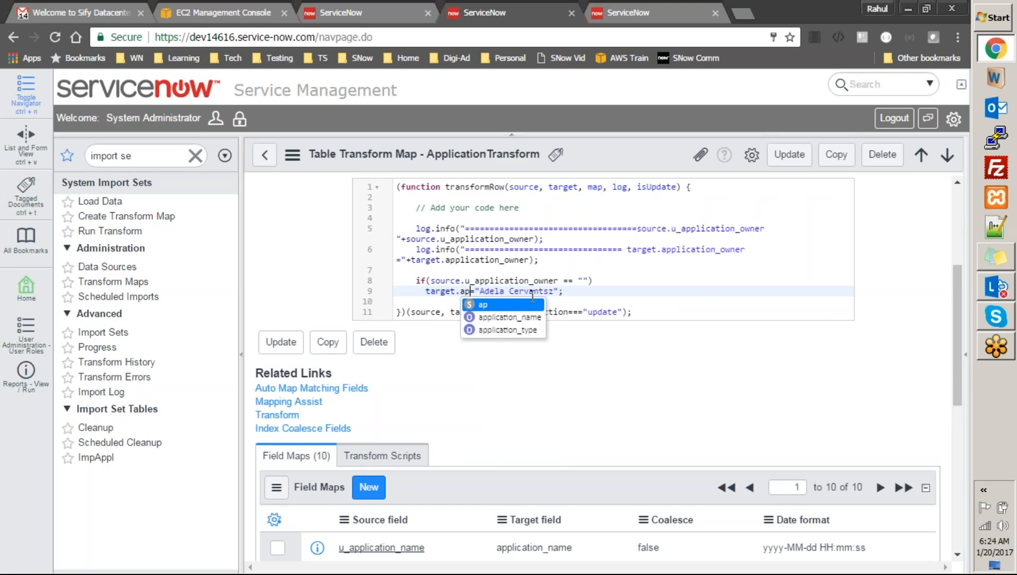
pyautogui.press('Escape')
pyautogui.press('BackSpace')
pyautogui.press('BackSpace')
pyautogui.press('BackSpace')
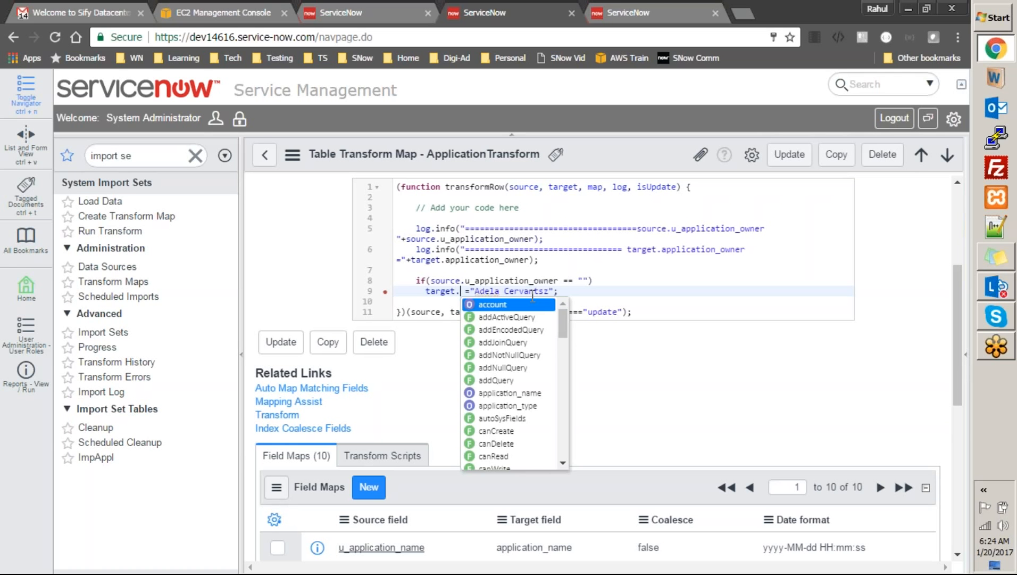
pyautogui.write('app')
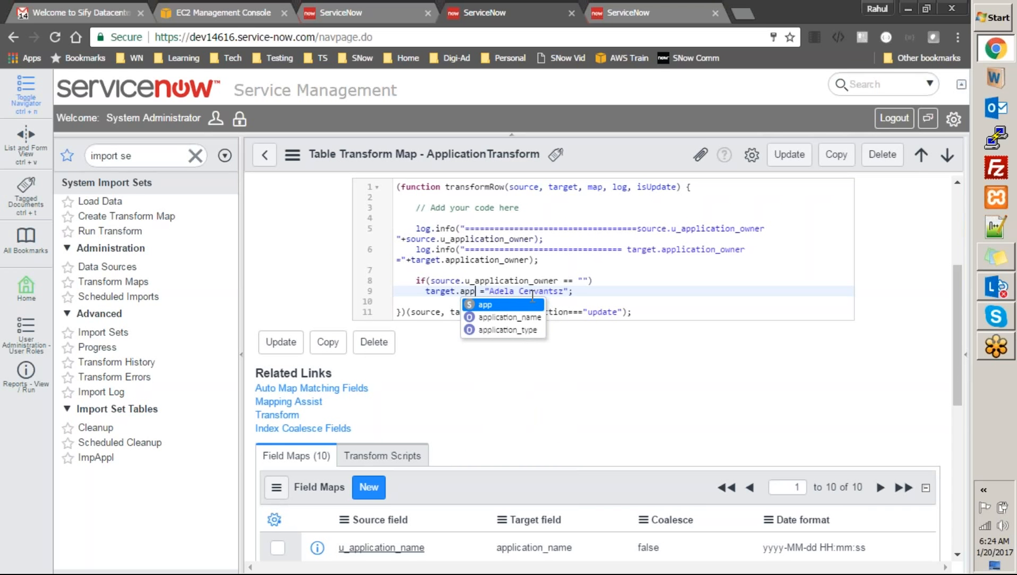
pyautogui.press('Down')
pyautogui.press('Down')
pyautogui.press('Escape')
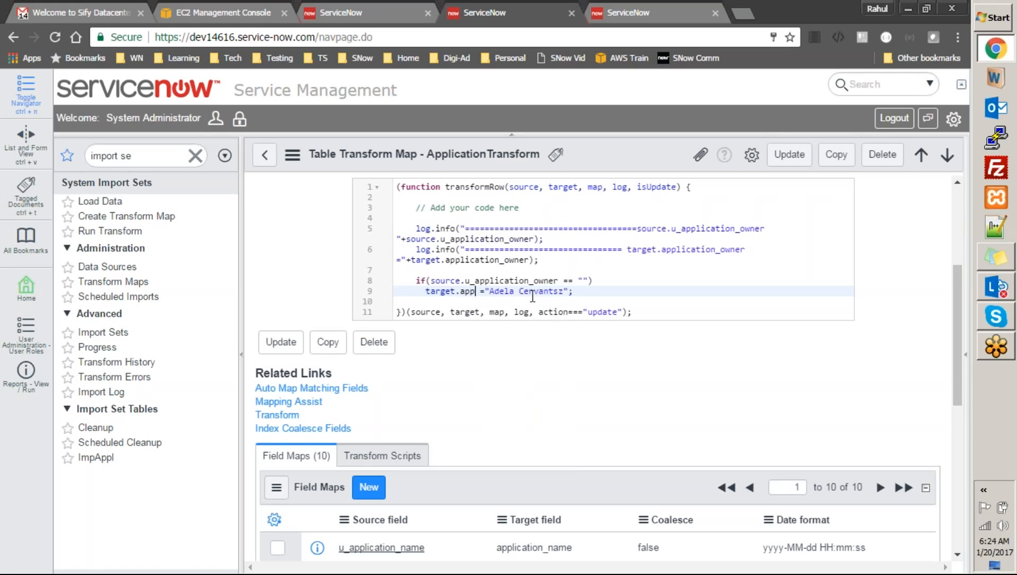
# Cut the line 9 owner assignment and paste it into the Notepad++ scratch file
pyautogui.press('End')
pyautogui.hotkey('shift', 'Home')
pyautogui.hotkey('ctrl', 'c')
pyautogui.press('BackSpace')
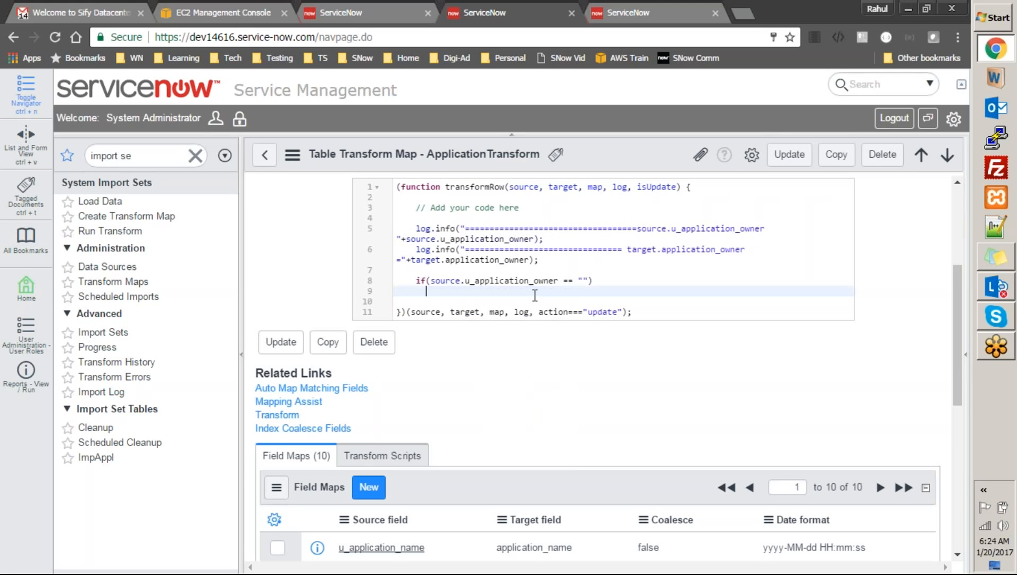
pyautogui.click(996, 229)
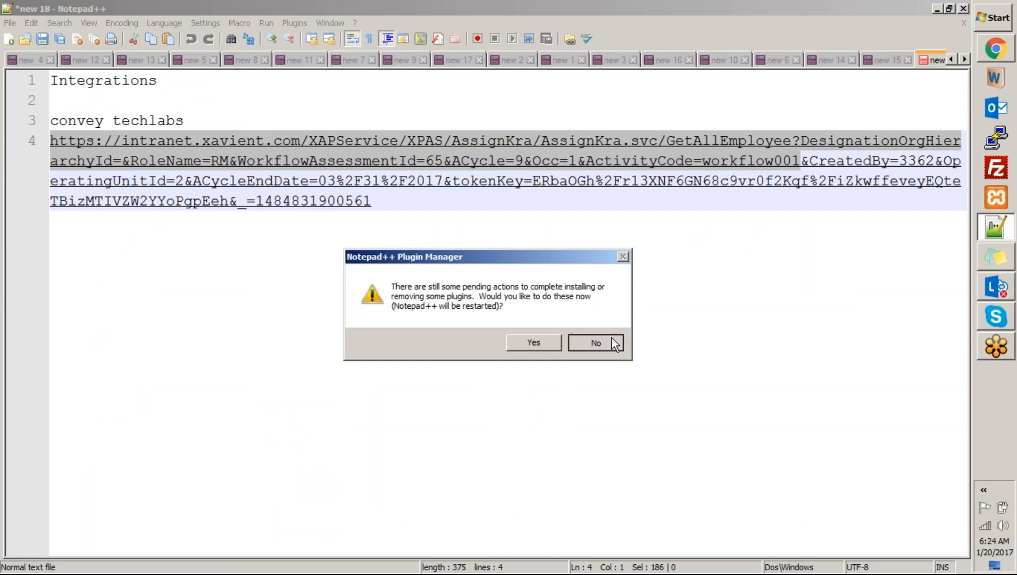
pyautogui.click(612, 341)
pyautogui.hotkey('ctrl', 'a')
pyautogui.hotkey('ctrl', 'v')
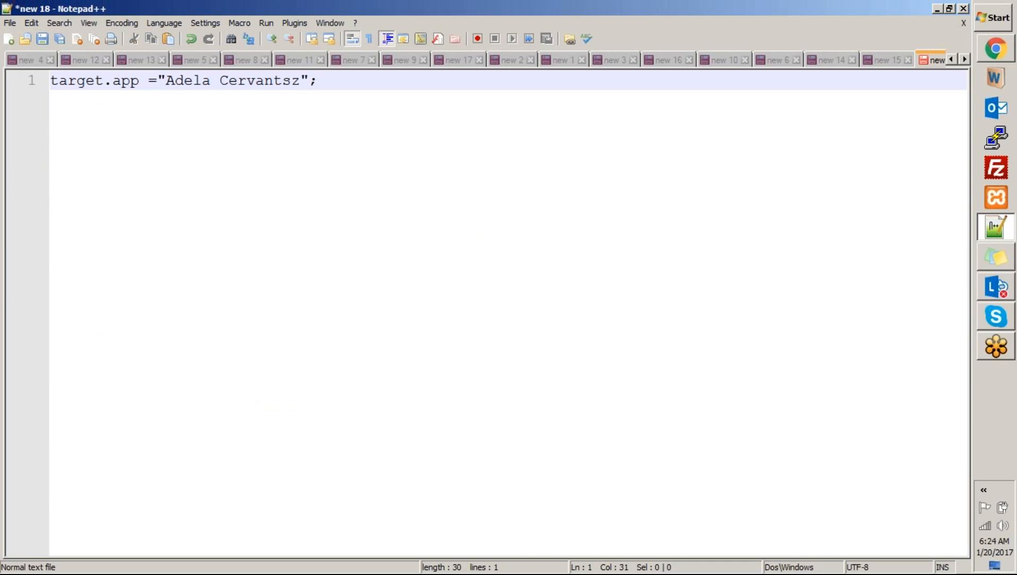
pyautogui.hotkey('alt', 'Tab')
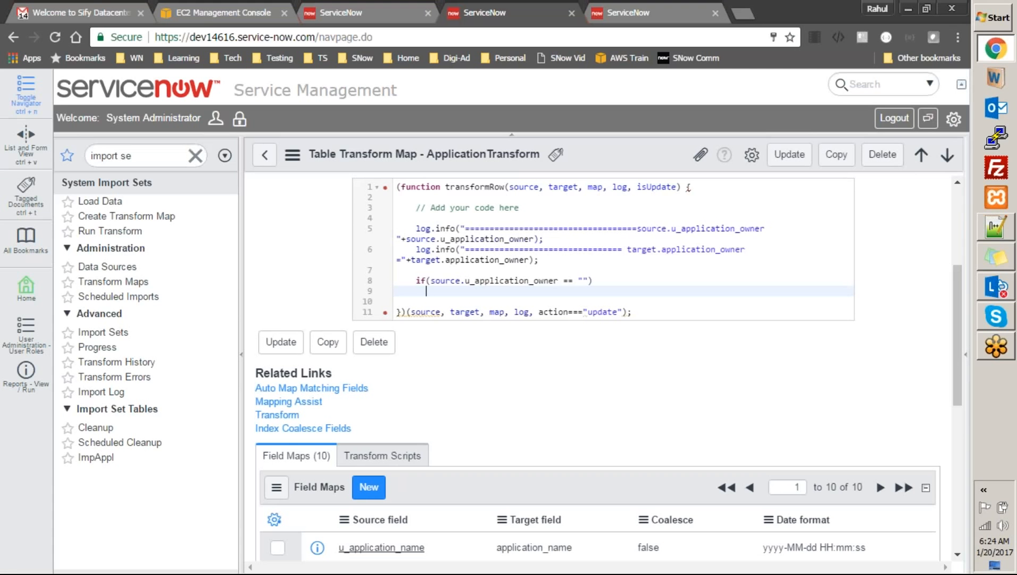
# Delete the unfinished target.appl text, leaving an empty line below the log lines
pyautogui.moveTo(966, 326); pyautogui.dragTo(962, 464)
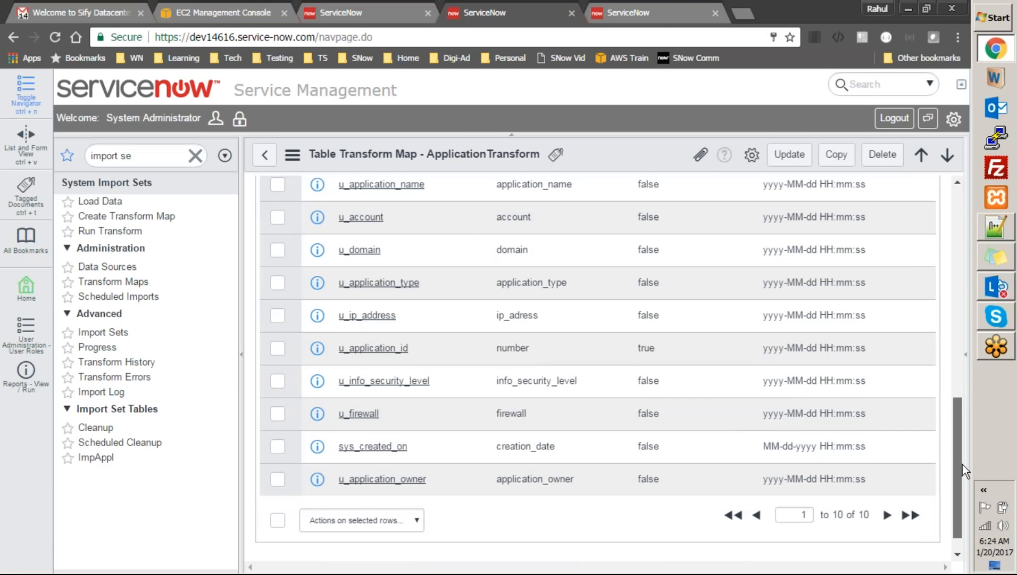
pyautogui.moveTo(963, 462); pyautogui.dragTo(951, 338)
pyautogui.scroll(1, 685, 342)
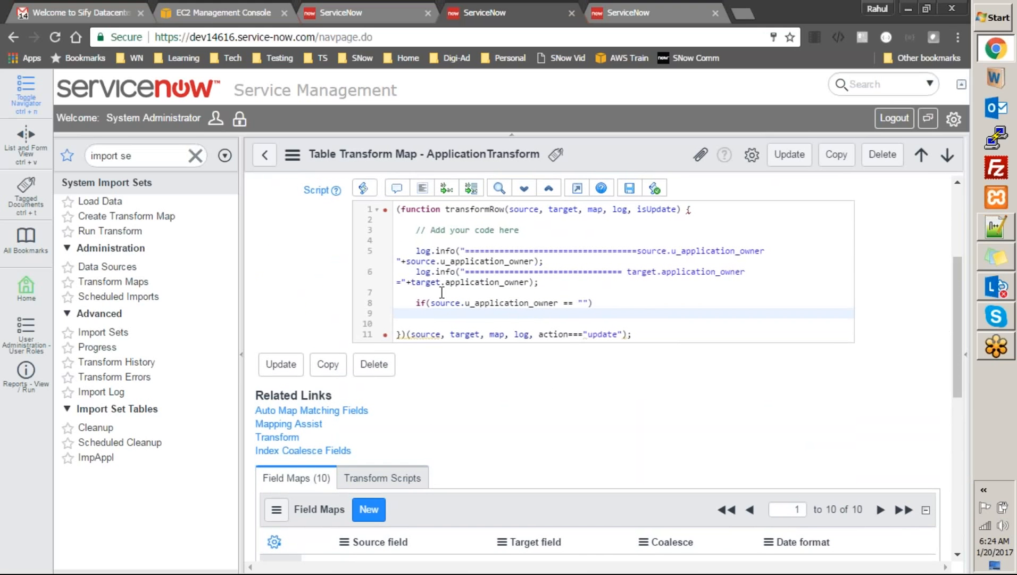
pyautogui.write('target.appl')
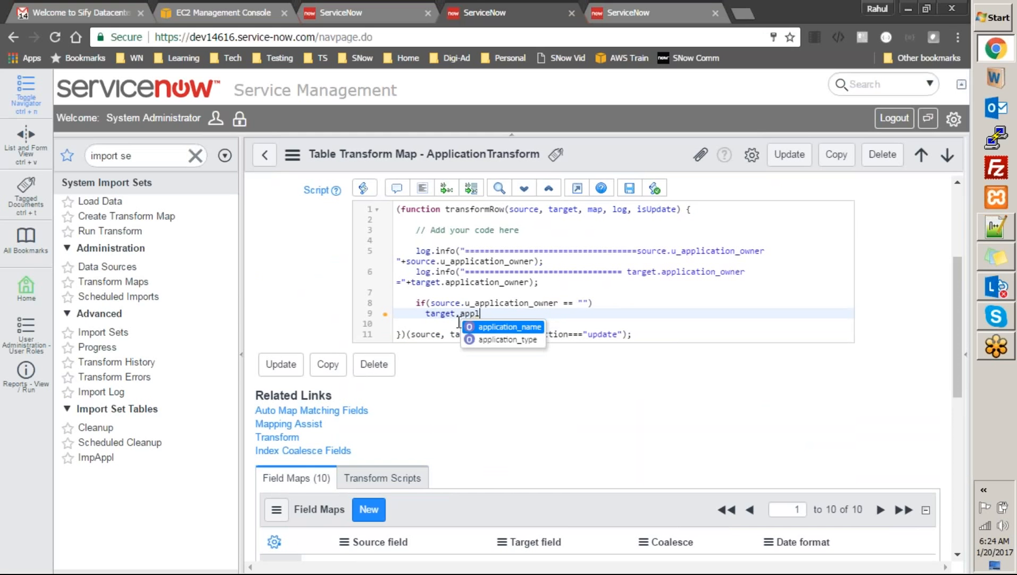
pyautogui.click(514, 276)
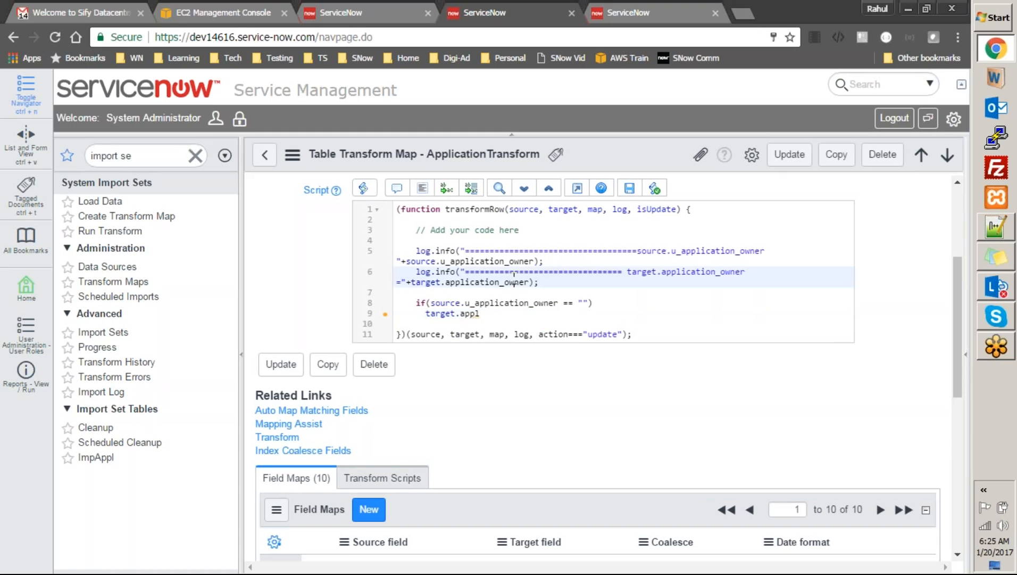
pyautogui.click(546, 283)
pyautogui.press('Return')
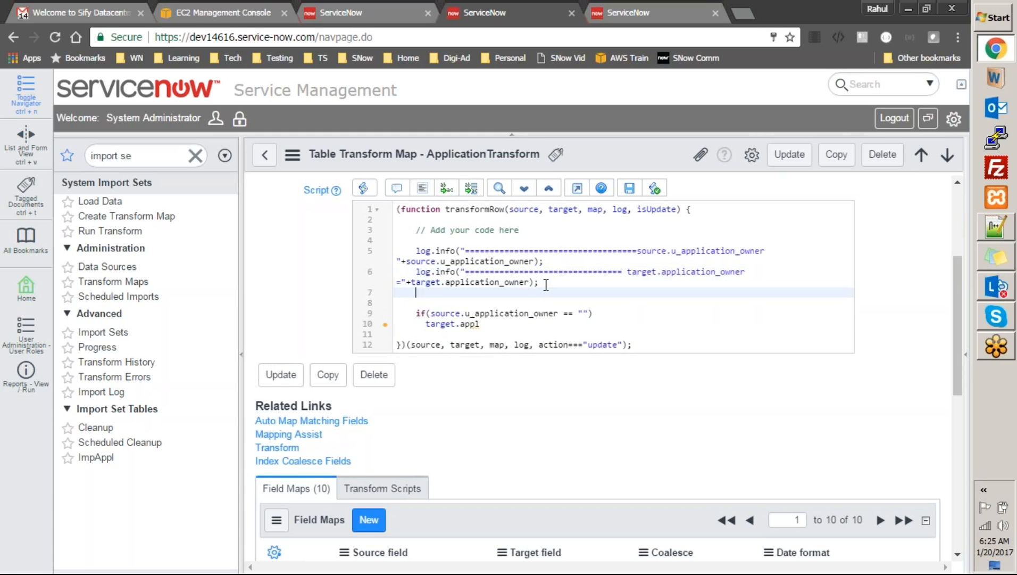
pyautogui.press('Down')
pyautogui.press('Down')
pyautogui.press('Down')
pyautogui.hotkey('shift', 'End')
pyautogui.press('BackSpace')
pyautogui.press('Up')
pyautogui.press('Up')
pyautogui.press('Up')
pyautogui.write('target.appl')
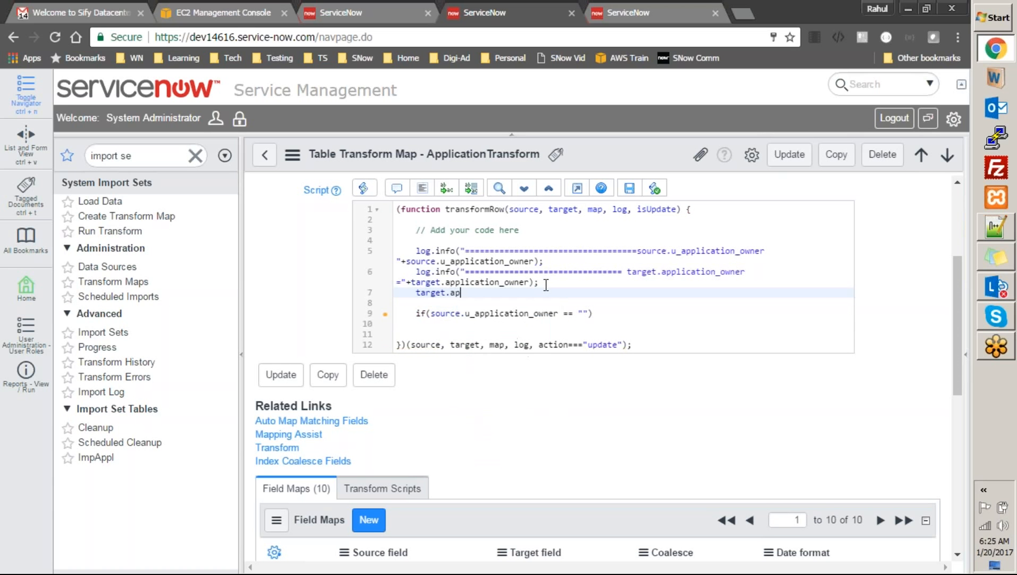
pyautogui.press('BackSpace')
pyautogui.press('BackSpace')
pyautogui.press('BackSpace')
pyautogui.press('BackSpace')
pyautogui.press('BackSpace')
pyautogui.write('app')
pyautogui.press('BackSpace')
pyautogui.press('BackSpace')
pyautogui.press('BackSpace')
pyautogui.write('.app')
pyautogui.press('BackSpace')
pyautogui.press('BackSpace')
pyautogui.press('BackSpace')
pyautogui.press('BackSpace')
pyautogui.press('BackSpace')
pyautogui.press('BackSpace')
pyautogui.press('BackSpace')
pyautogui.press('BackSpace')
pyautogui.press('BackSpace')
pyautogui.press('BackSpace')
pyautogui.press('Down')
pyautogui.press('Down')
pyautogui.press('Down')
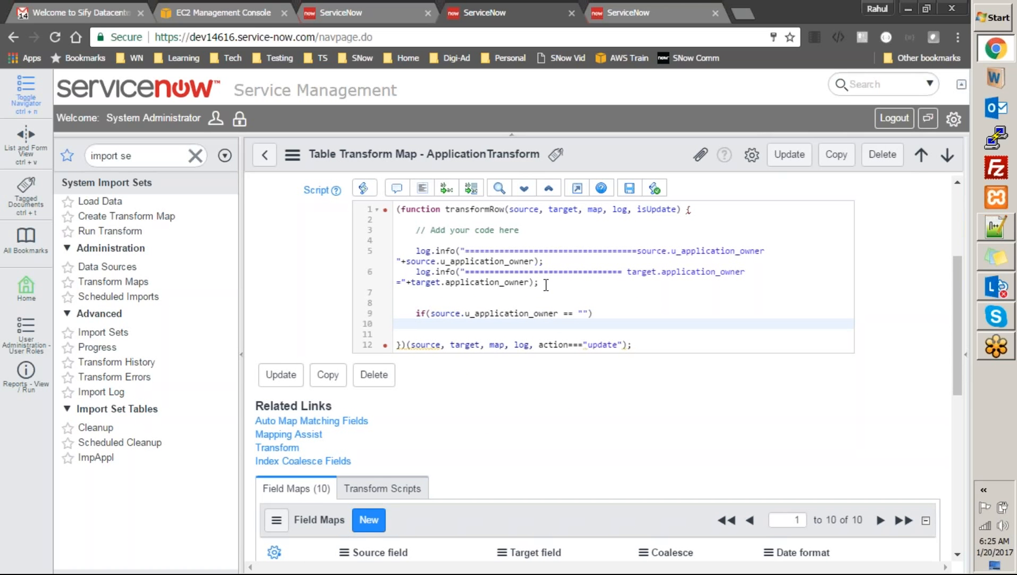
# Wrap the two log.info lines in a /* */ block comment
pyautogui.click(549, 286)
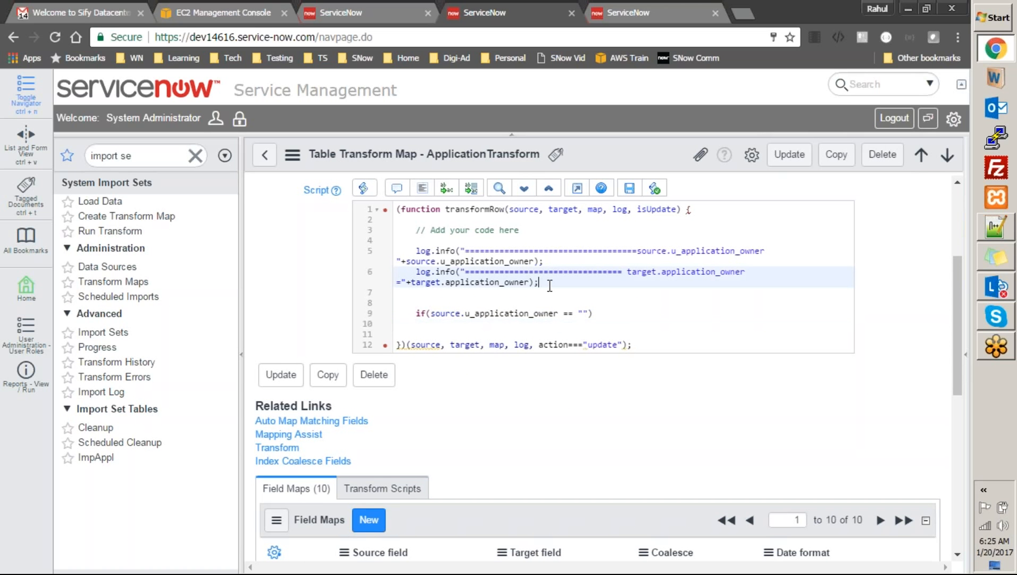
pyautogui.write('*/')
pyautogui.press('Up')
pyautogui.press('Up')
pyautogui.press('Up')
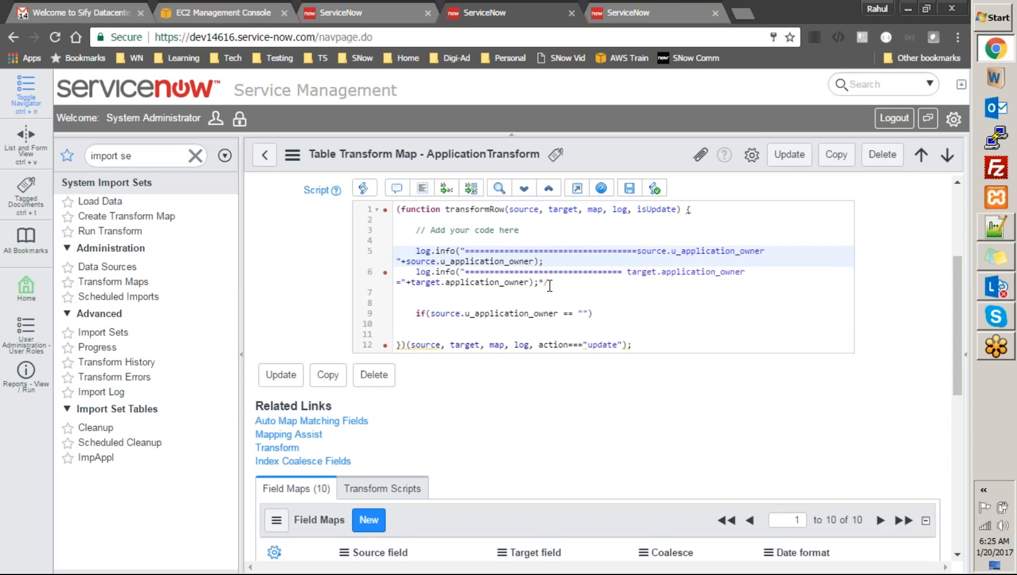
pyautogui.write('/')
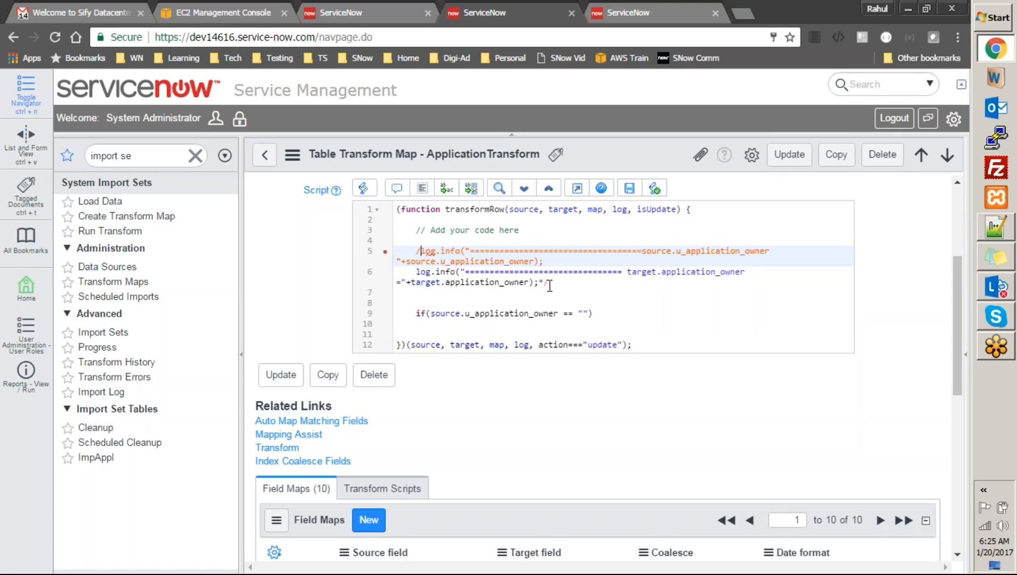
pyautogui.write('*')
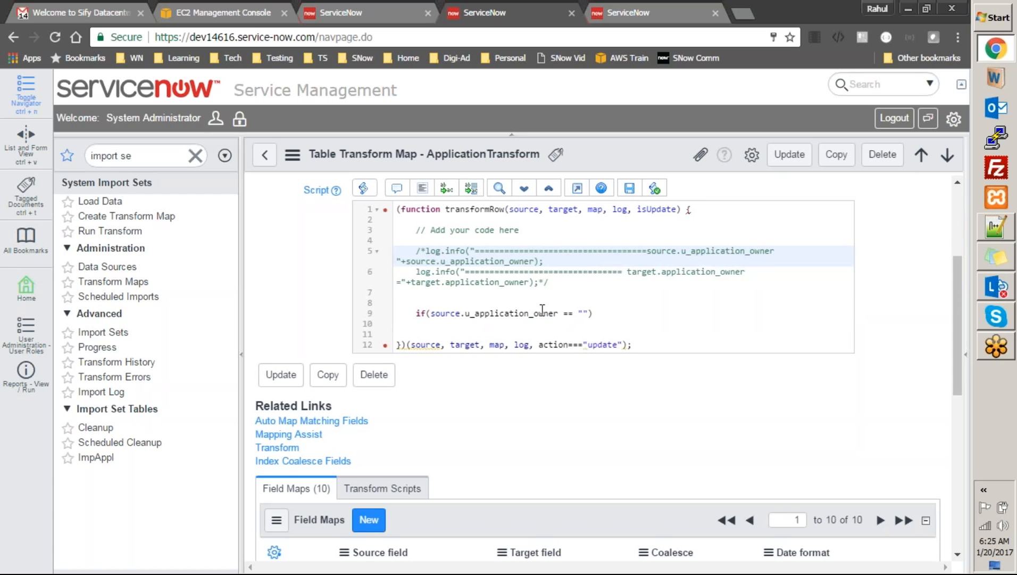
pyautogui.click(538, 313)
# Add braces to the if and set target.application_owner to the owner's name copied from Notepad++
pyautogui.click(605, 317)
pyautogui.write('{')
pyautogui.press('Return')
pyautogui.write('target.a')
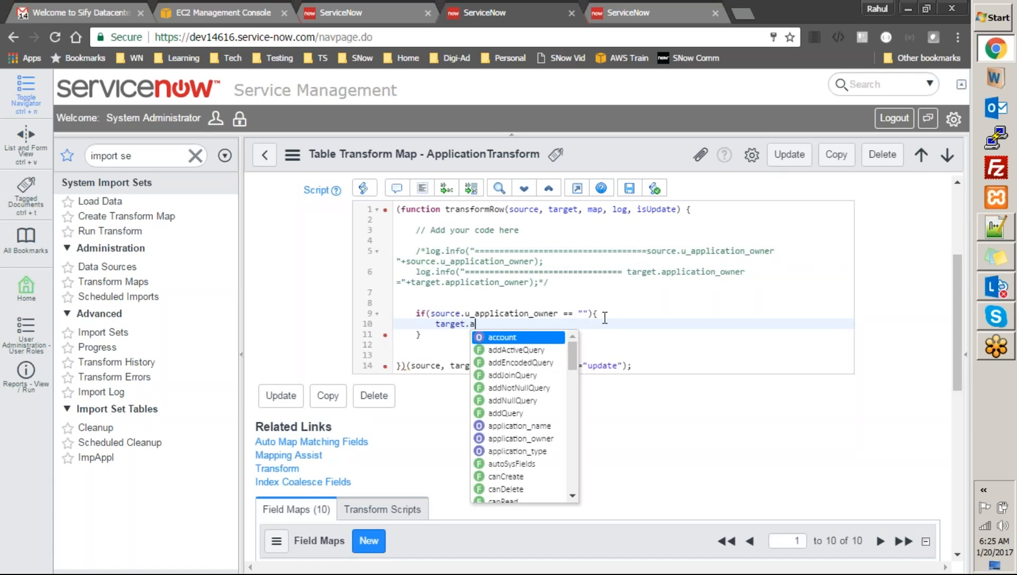
pyautogui.press('Down')
pyautogui.press('Down')
pyautogui.press('Down')
pyautogui.press('Down')
pyautogui.press('Down')
pyautogui.press('Down')
pyautogui.press('Down')
pyautogui.press('Down')
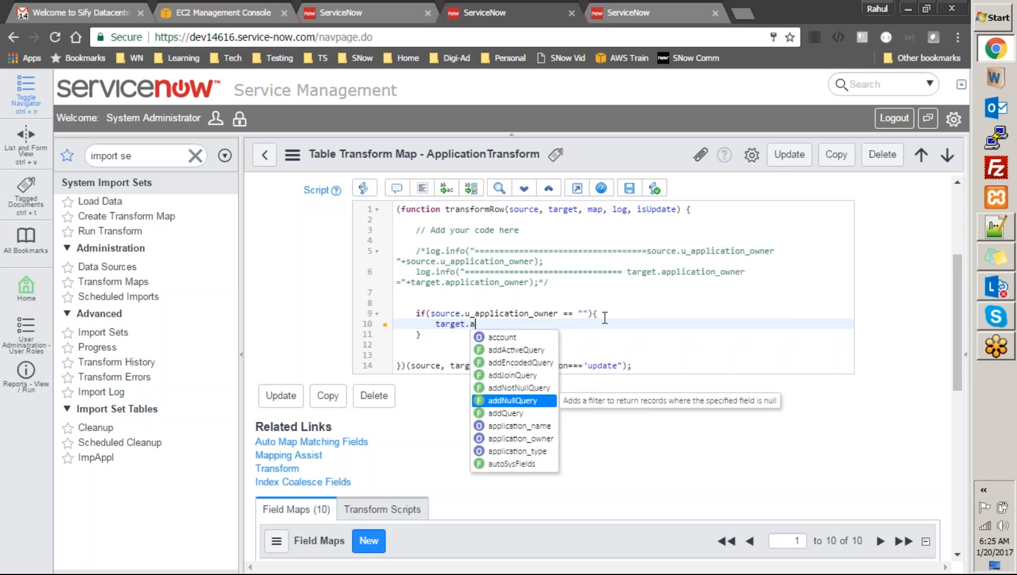
pyautogui.press('Return')
pyautogui.write('= "";')
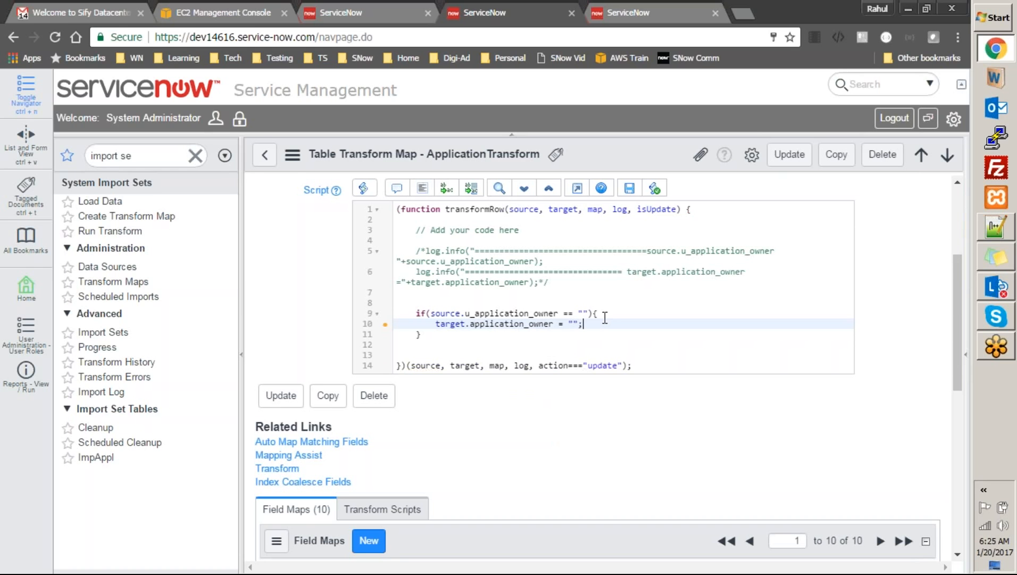
pyautogui.hotkey('alt', 'Tab')
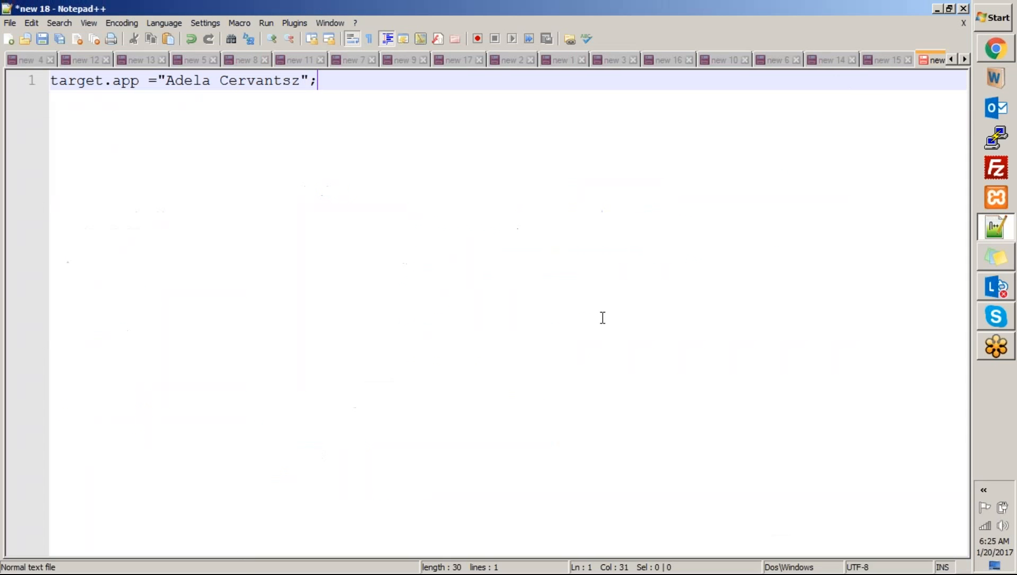
pyautogui.click(303, 80)
pyautogui.hotkey('ctrl', 'shift', 'Left')
pyautogui.hotkey('ctrl', 'shift', 'Left')
pyautogui.hotkey('ctrl', 'c')
pyautogui.hotkey('alt', 'Tab')
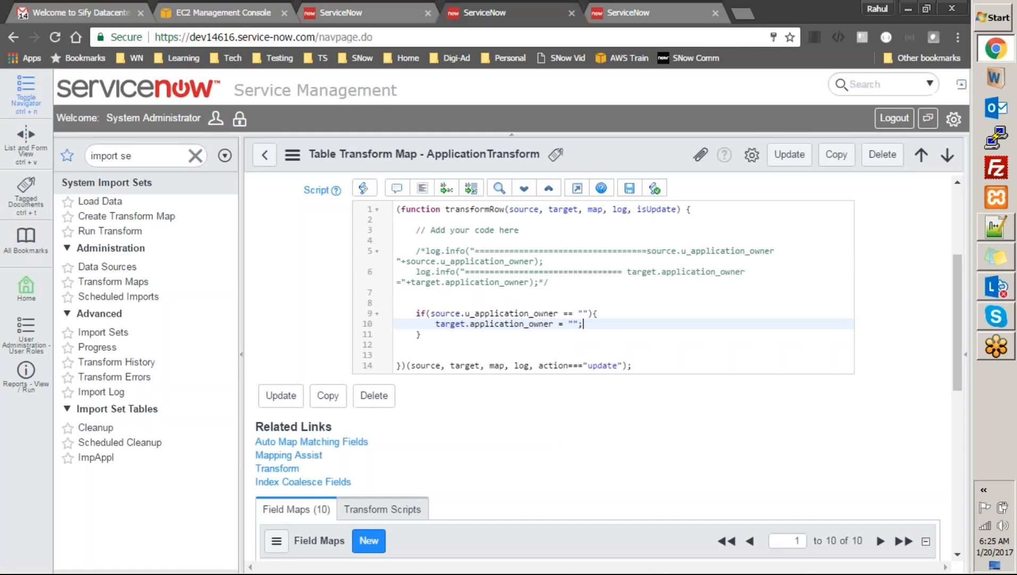
pyautogui.hotkey('ctrl', 'v')
pyautogui.click(728, 329)
# Remove the closing */ marker after the second log line
pyautogui.click(614, 287)
pyautogui.press('BackSpace')
pyautogui.press('BackSpace')
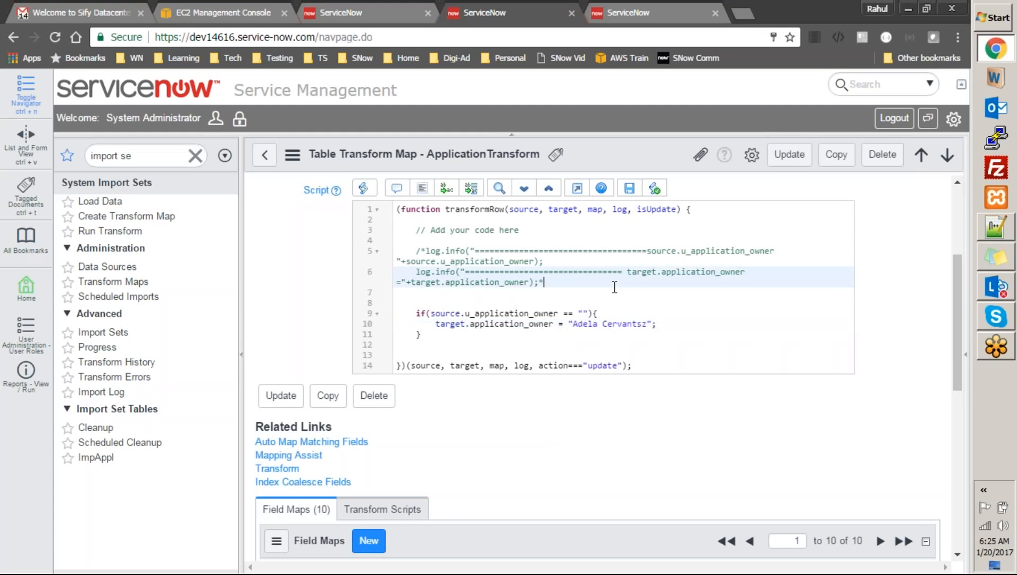
pyautogui.press('Up')
pyautogui.press('Up')
# Remove the opening /* marker so both owner log lines are active again
pyautogui.press('Home')
pyautogui.press('Delete')
pyautogui.press('Delete')
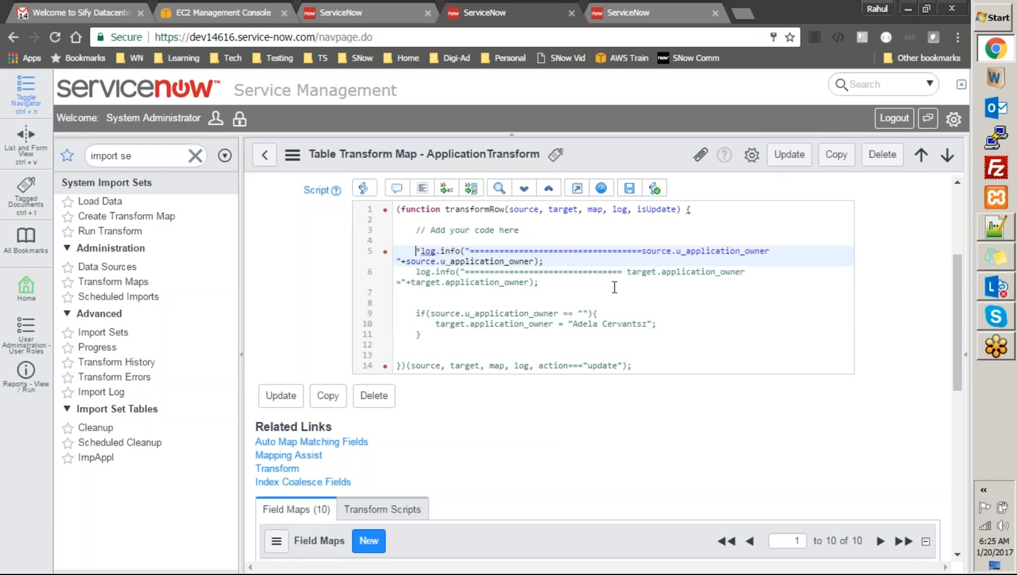
pyautogui.click(643, 323)
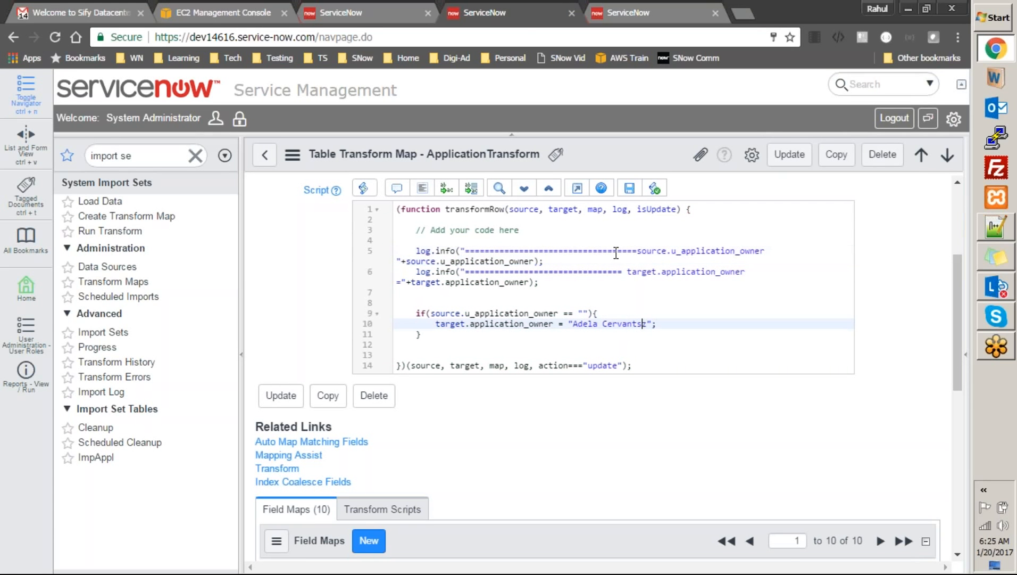
# Save the ApplicationTransform map and scroll down to its Related Links
pyautogui.rightClick(603, 156)
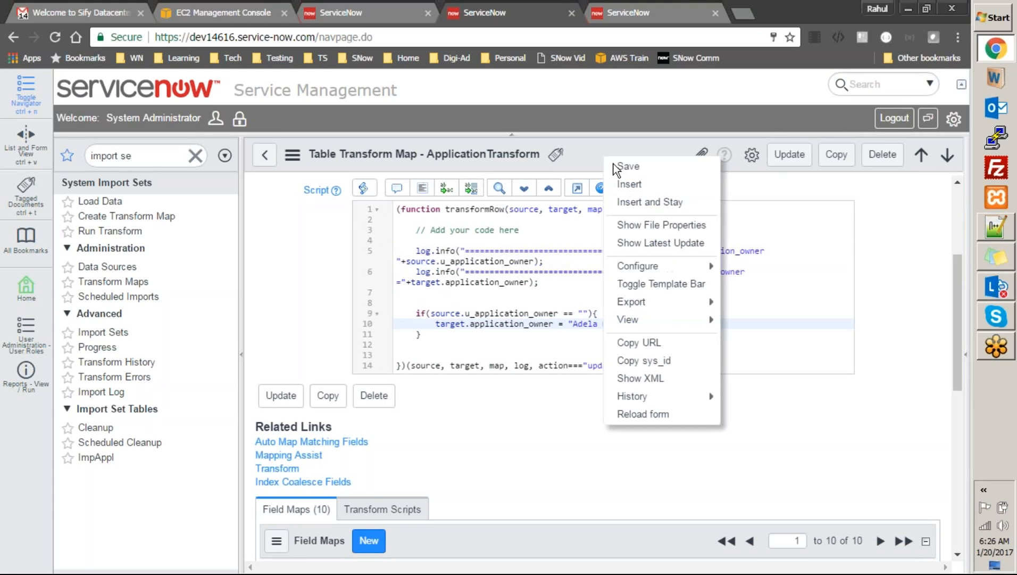
pyautogui.click(616, 165)
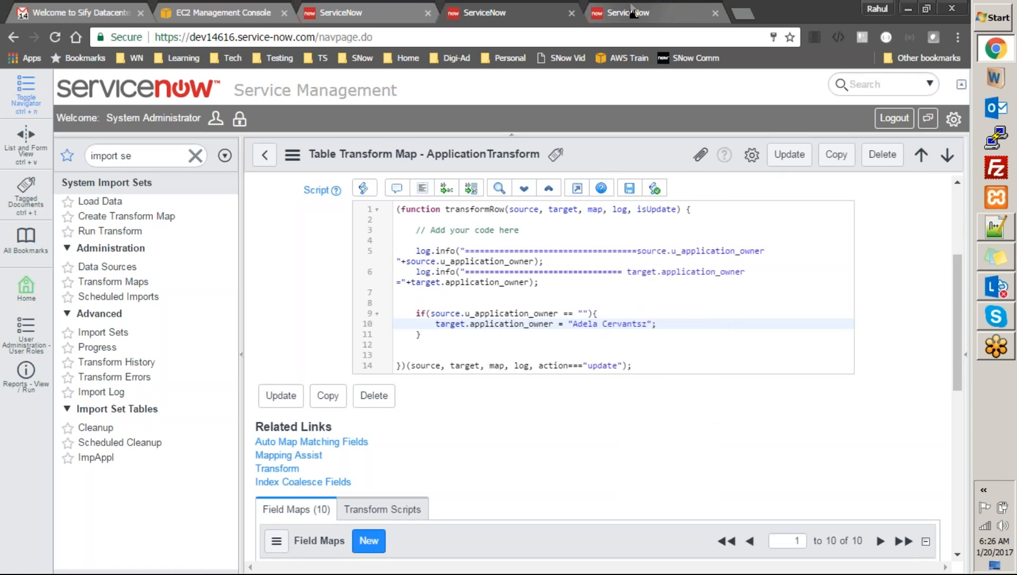
pyautogui.click(630, 12)
pyautogui.click(524, 11)
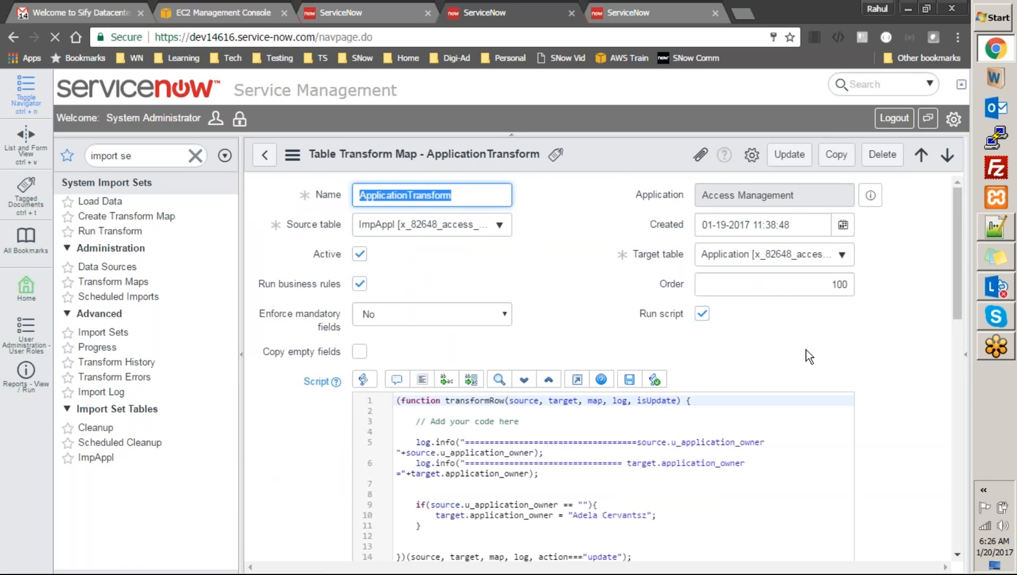
pyautogui.moveTo(956, 256); pyautogui.dragTo(960, 346)
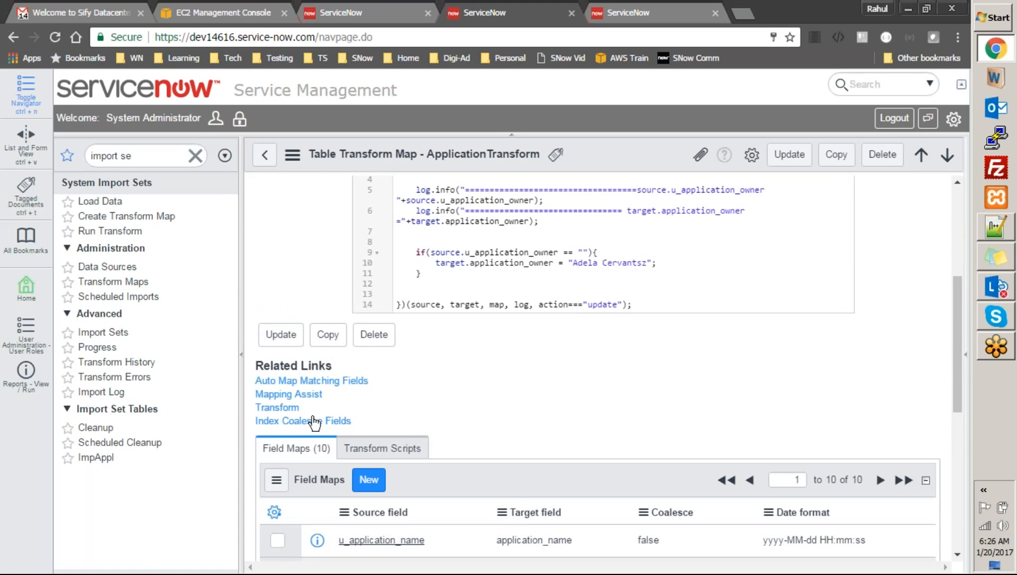
# Transform import set ISET0010001 again with ApplicationTransform, then view the Applications list
pyautogui.click(290, 414)
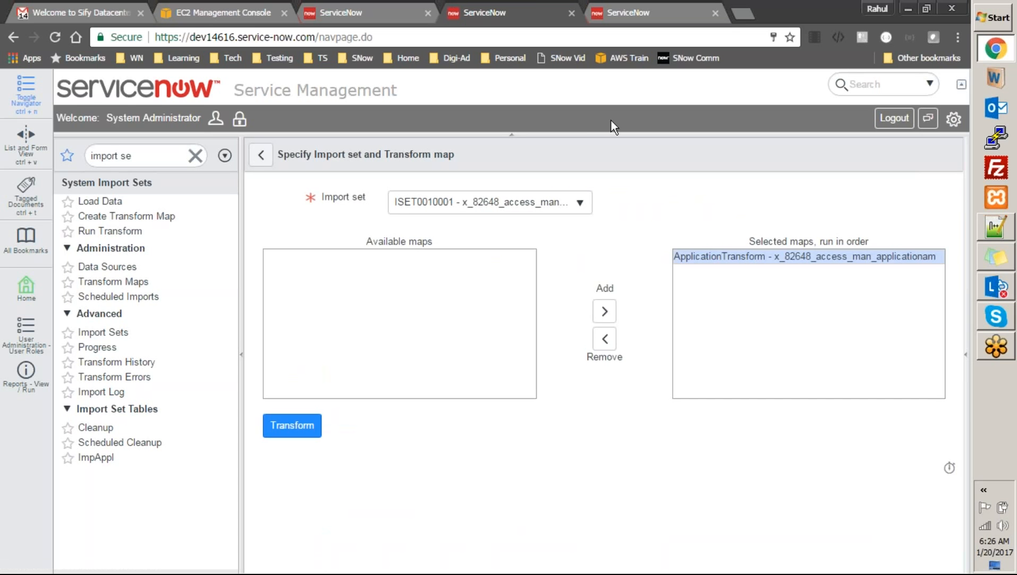
pyautogui.click(304, 431)
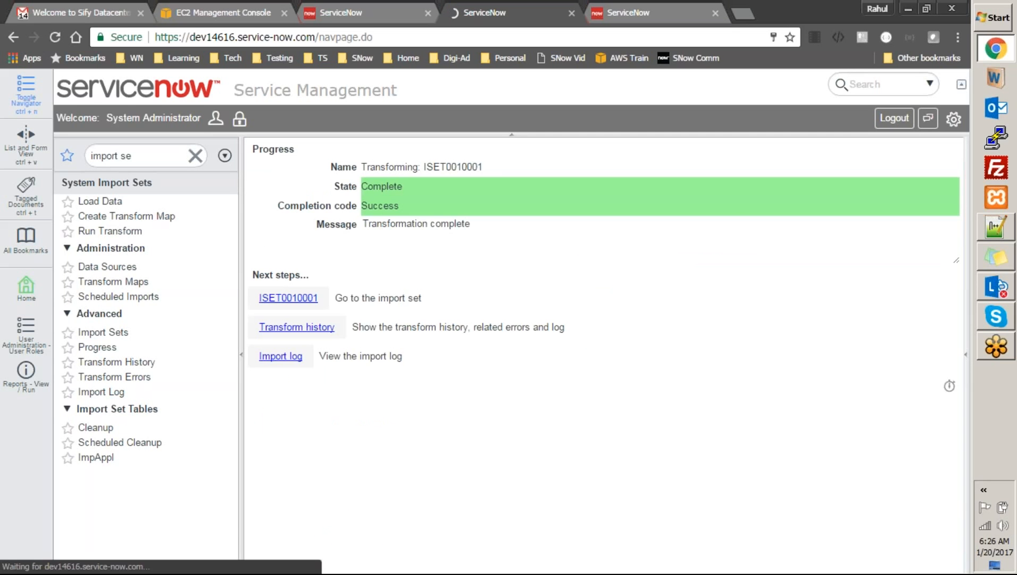
pyautogui.click(640, 13)
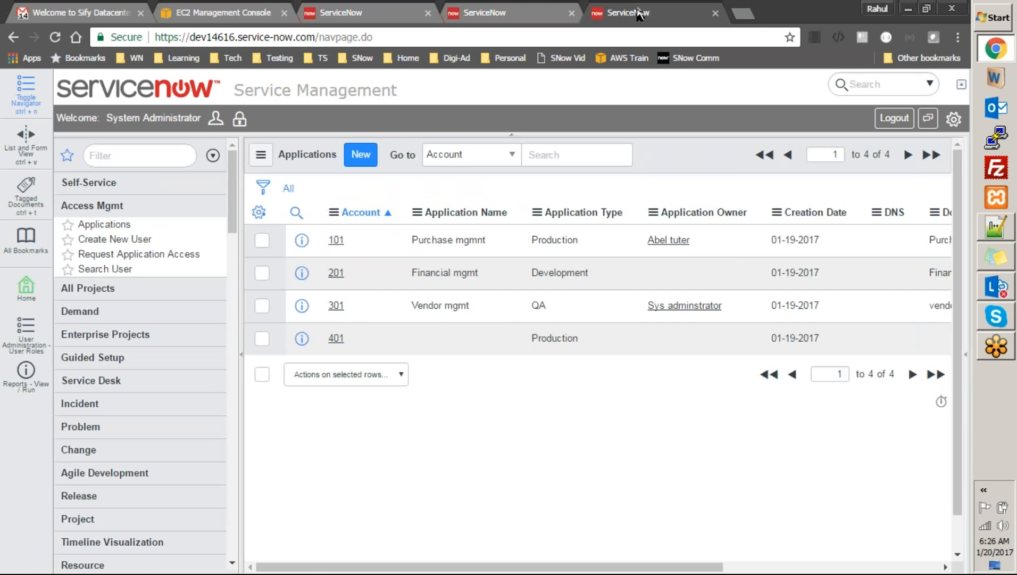
# Refresh the Applications list twice, checking the ISET0010001 progress page in between
pyautogui.rightClick(646, 165)
pyautogui.click(662, 241)
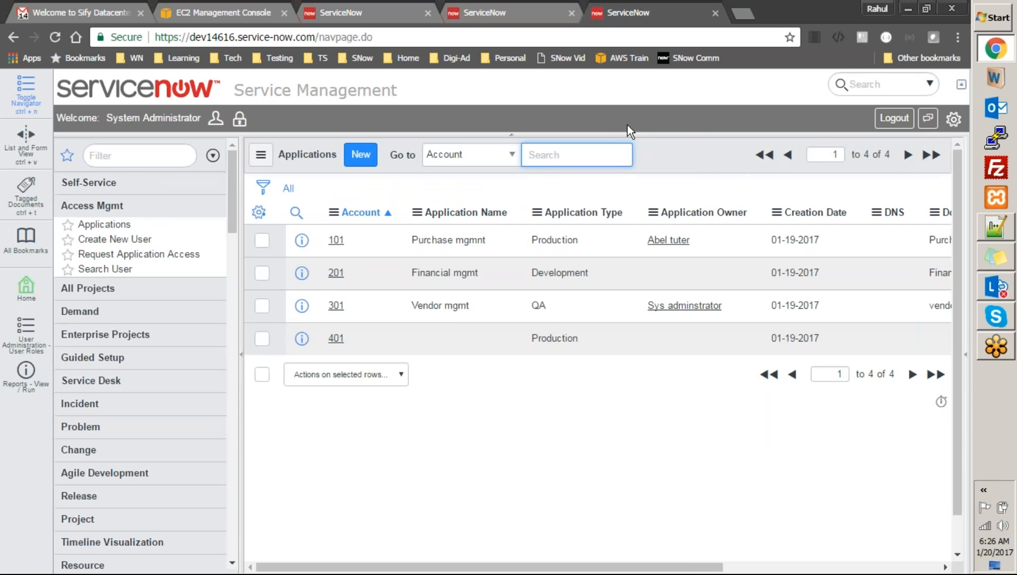
pyautogui.click(527, 13)
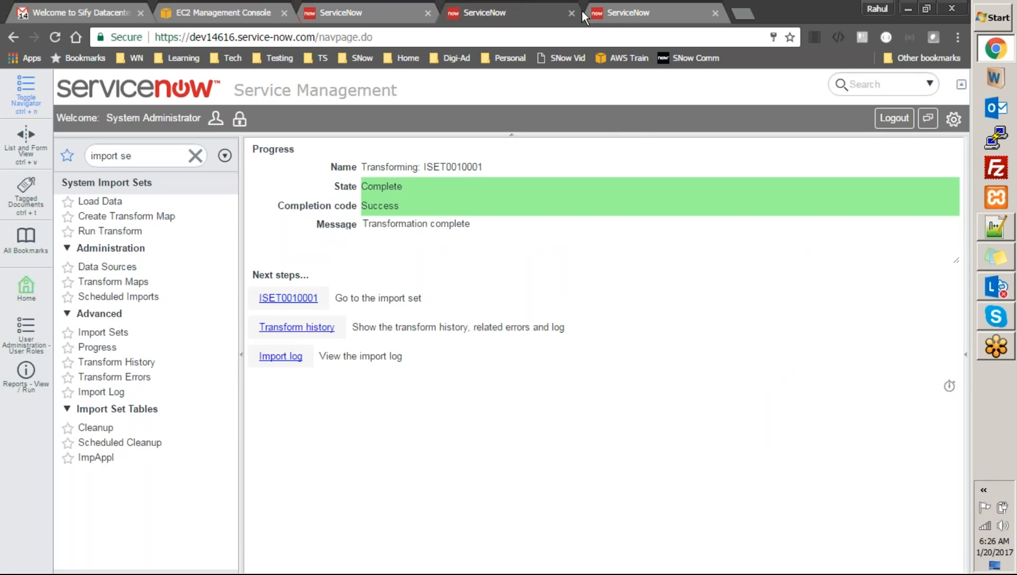
pyautogui.click(617, 8)
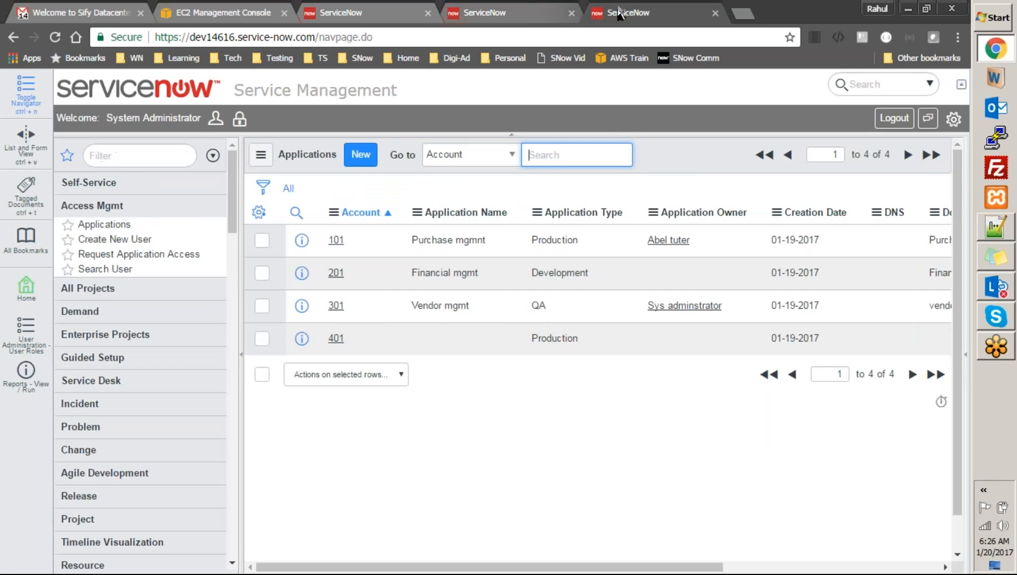
pyautogui.rightClick(690, 162)
pyautogui.click(715, 249)
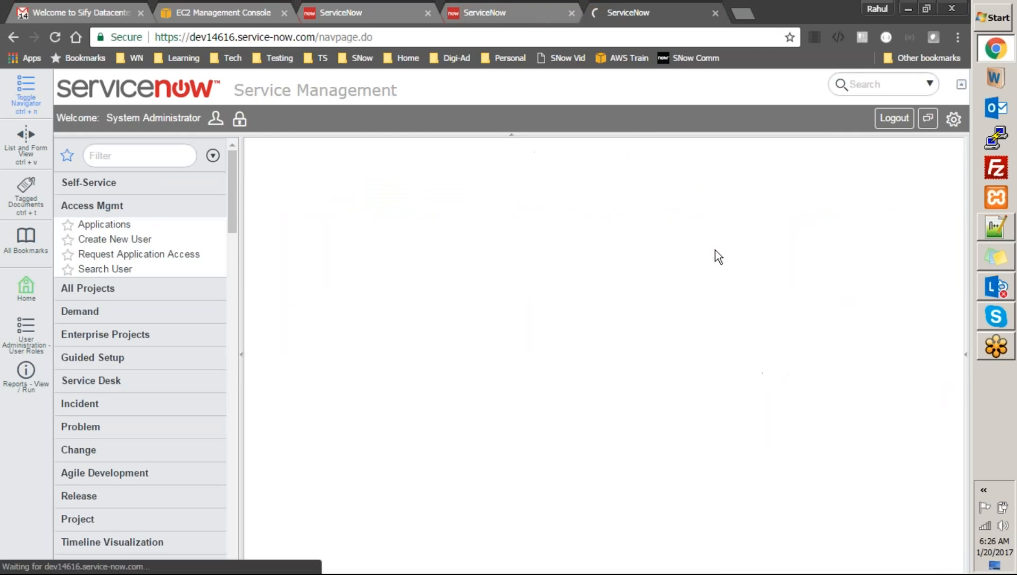
pyautogui.click(517, 13)
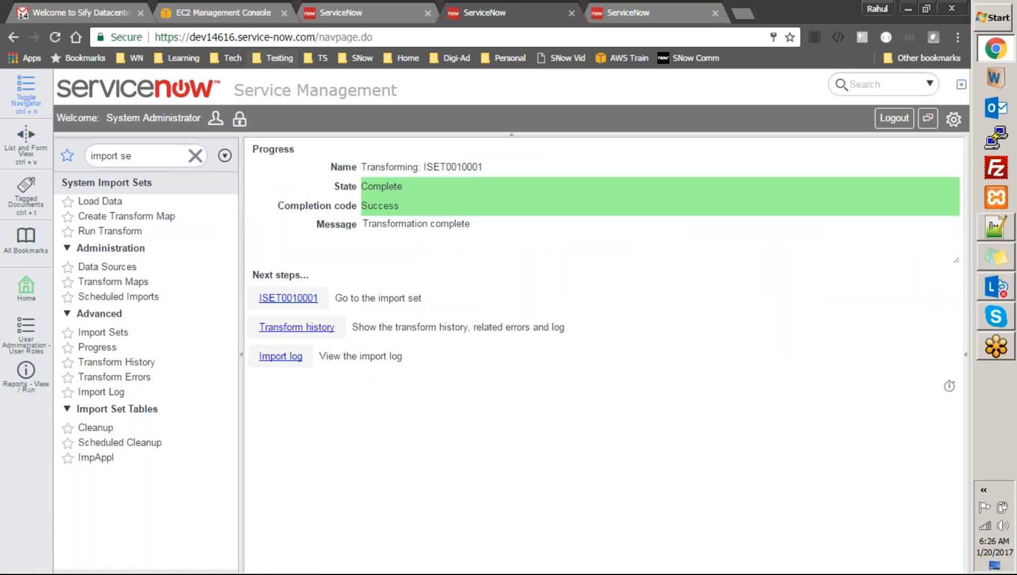
# Filter the navigator by 'logs' and open System Log > All
pyautogui.click(139, 152)
pyautogui.write('logs')
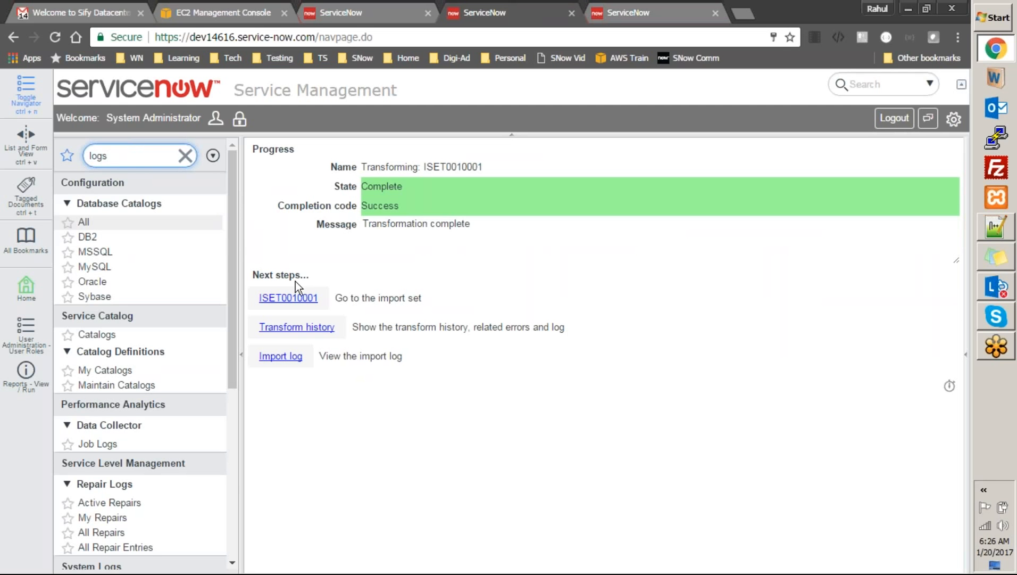
pyautogui.moveTo(236, 248); pyautogui.dragTo(228, 420)
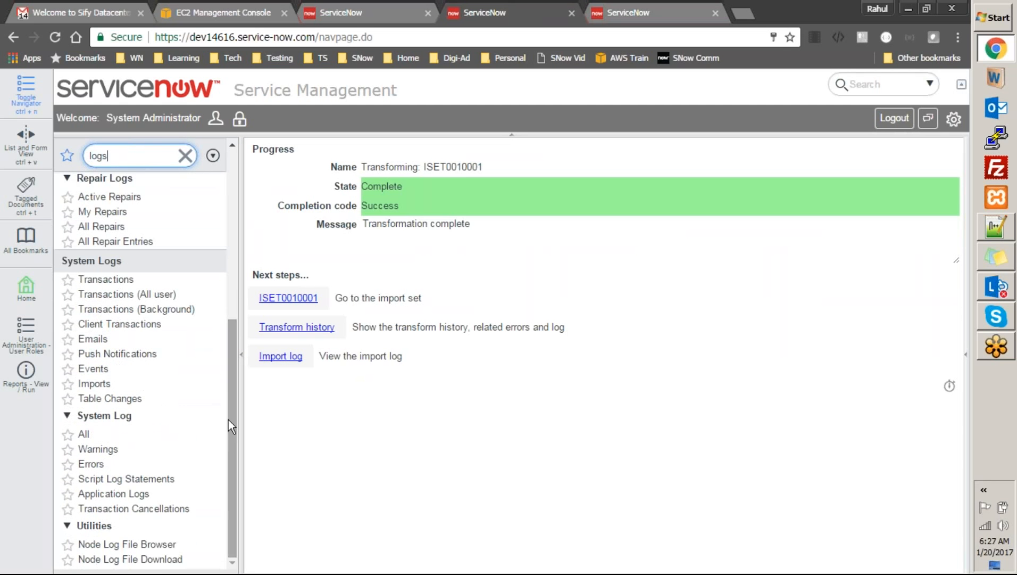
pyautogui.click(83, 434)
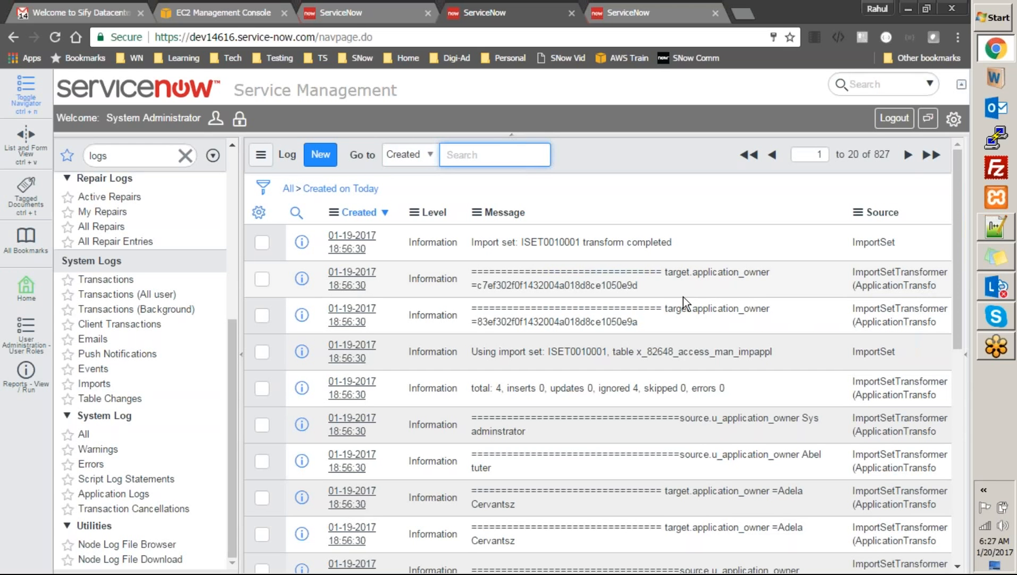
# Select the owner sys_id shown in the second log message
pyautogui.click(642, 295)
pyautogui.moveTo(638, 286); pyautogui.dragTo(479, 286)
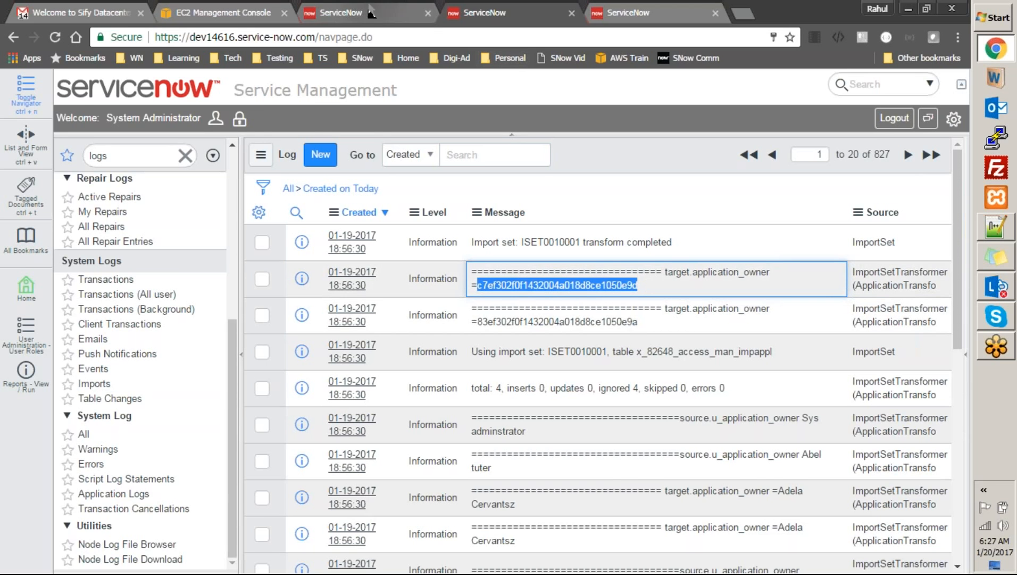
pyautogui.hotkey('ctrl', 'Tab')
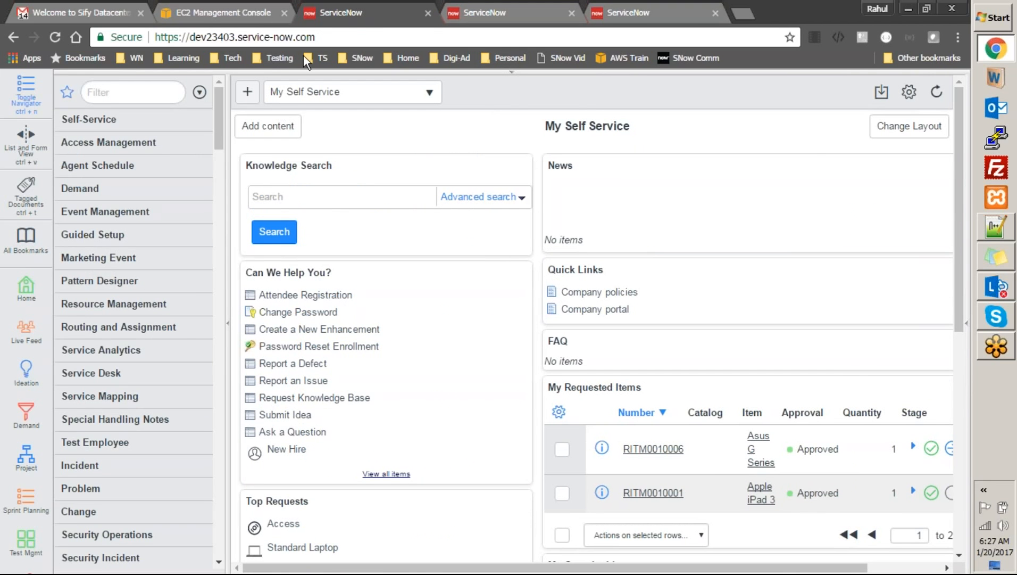
# Filter the navigator by 'import' and open the ApplicationTransform map from Transform Maps
pyautogui.click(519, 12)
pyautogui.click(642, 14)
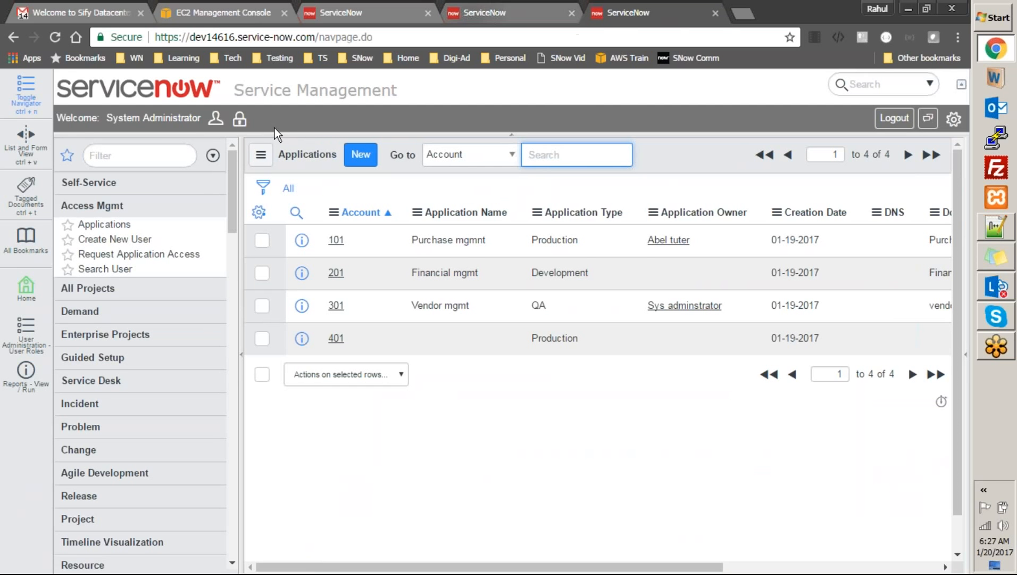
pyautogui.moveTo(583, 9)
pyautogui.mouseDown()
pyautogui.moveTo(545, 10)
pyautogui.moveTo(581, 17)
pyautogui.mouseUp()
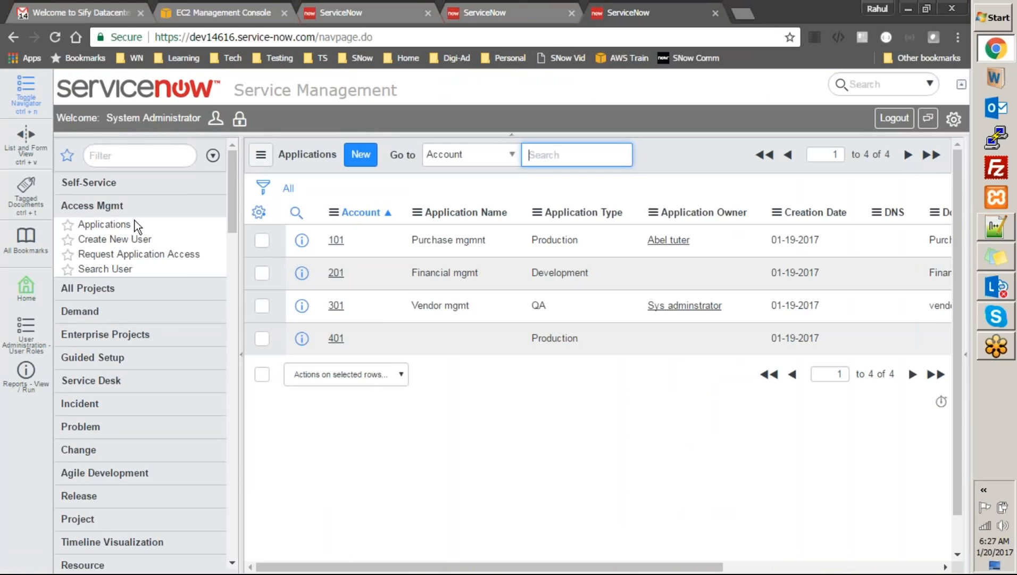
pyautogui.click(138, 154)
pyautogui.write('import')
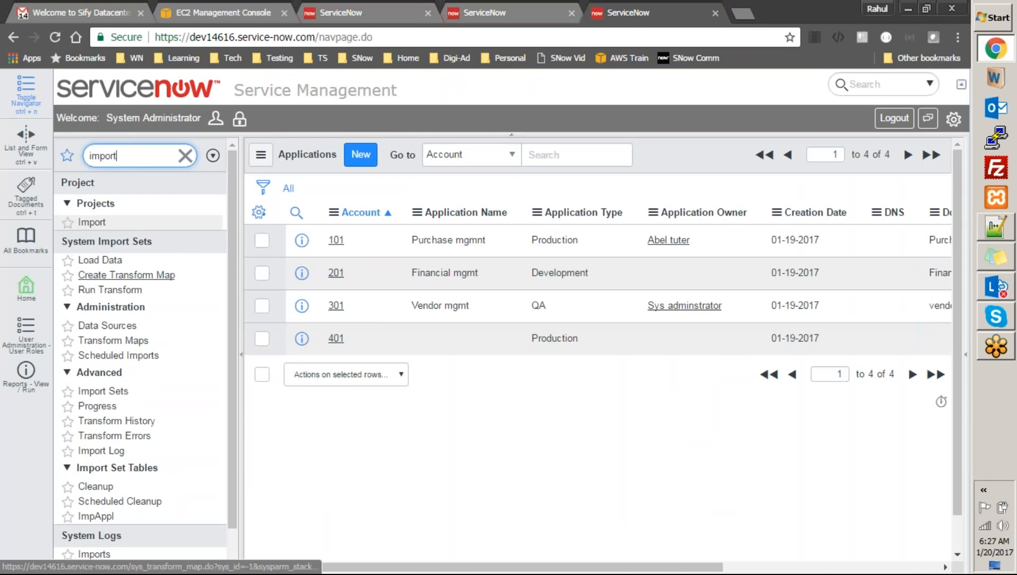
pyautogui.click(132, 340)
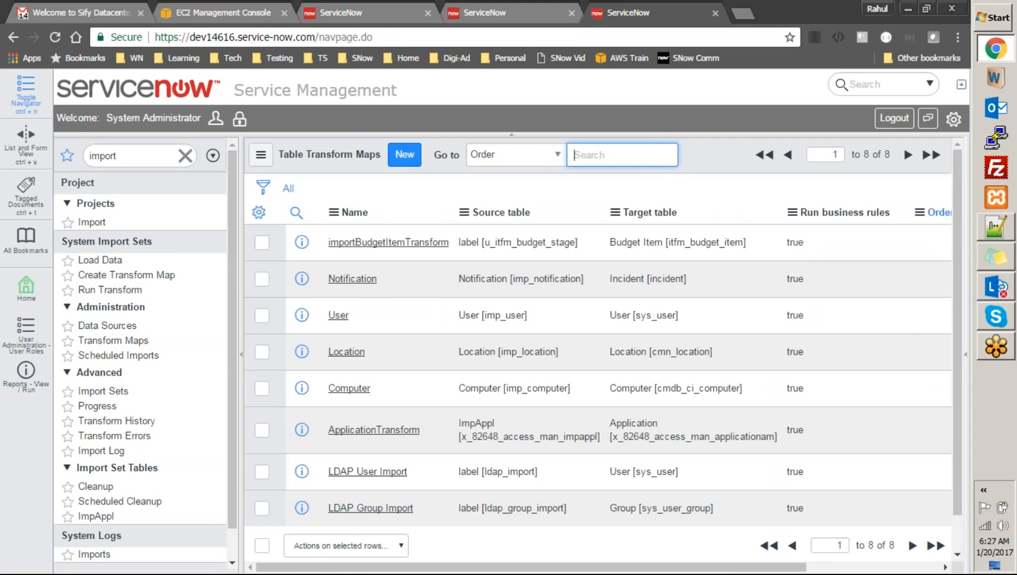
pyautogui.click(413, 430)
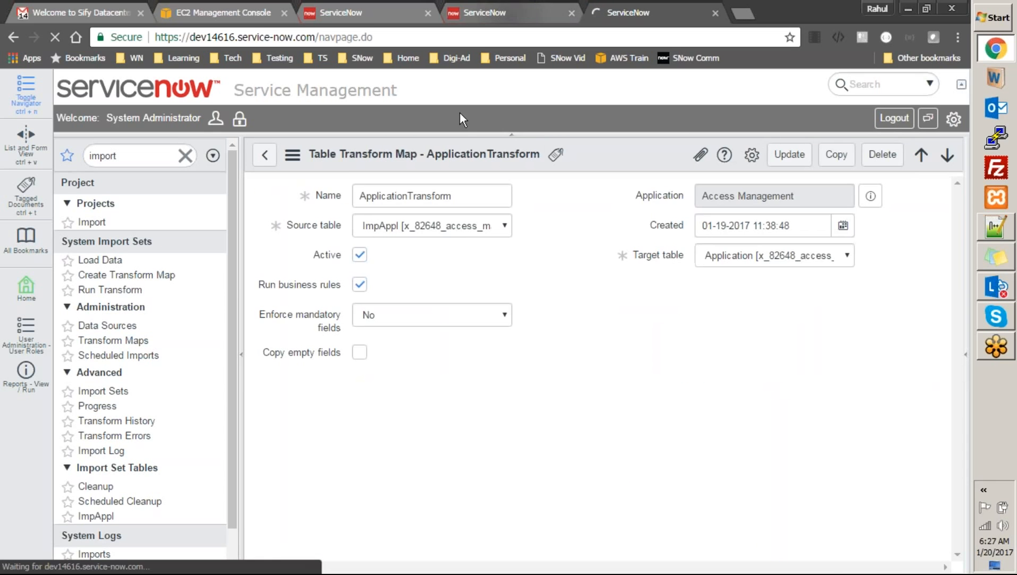
pyautogui.click(496, 11)
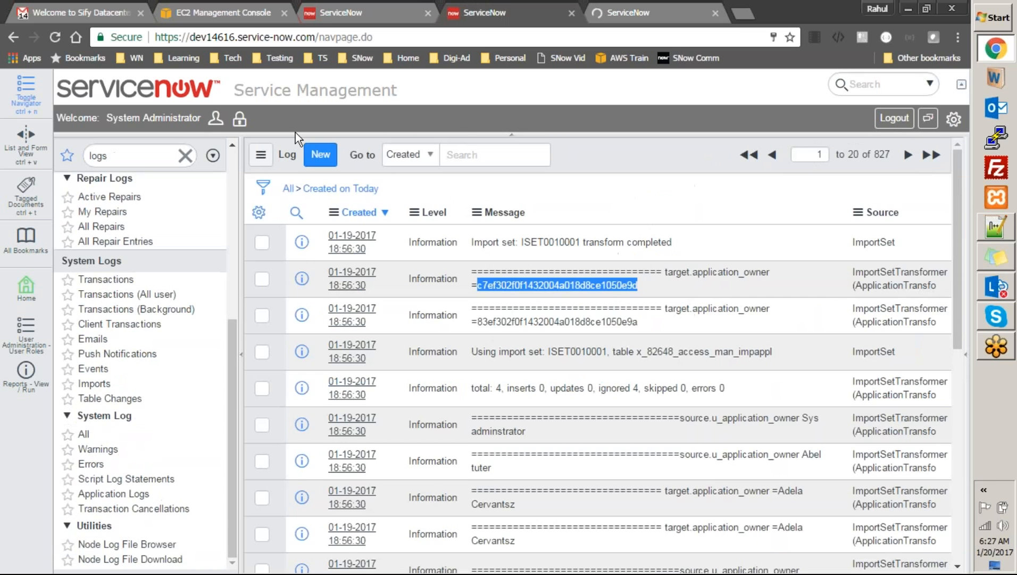
pyautogui.click(612, 12)
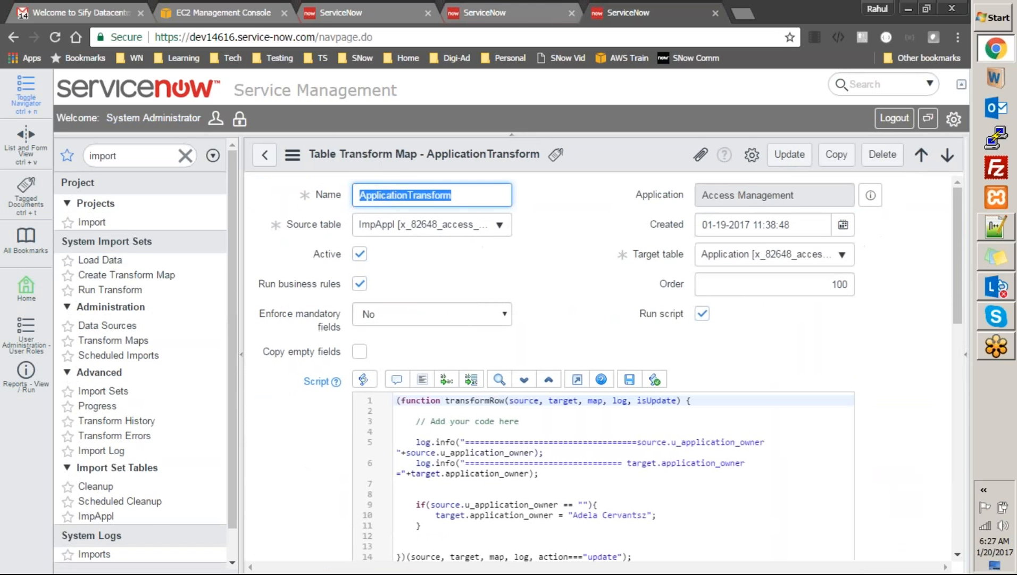
pyautogui.click(557, 12)
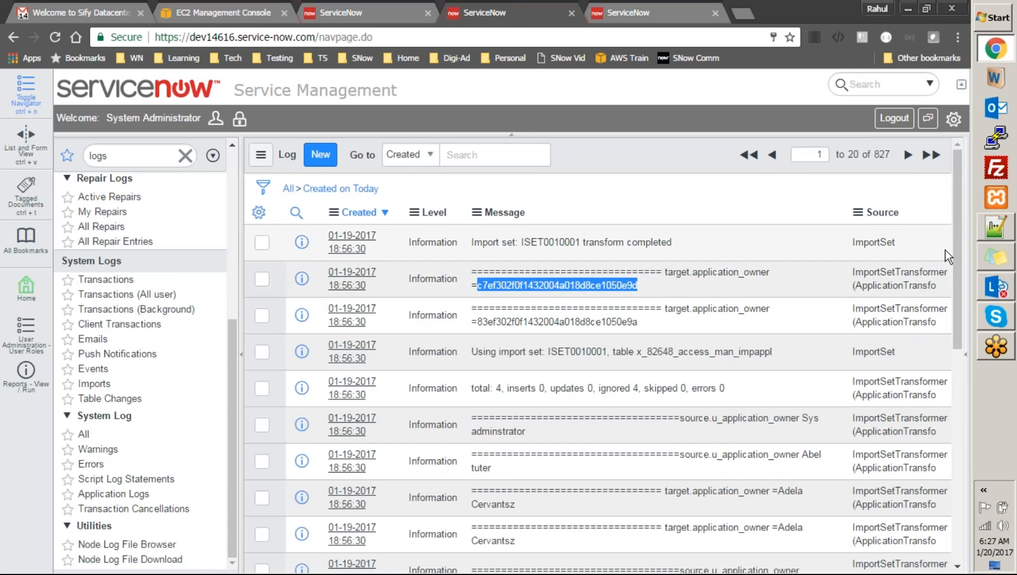
pyautogui.moveTo(957, 248); pyautogui.dragTo(956, 268)
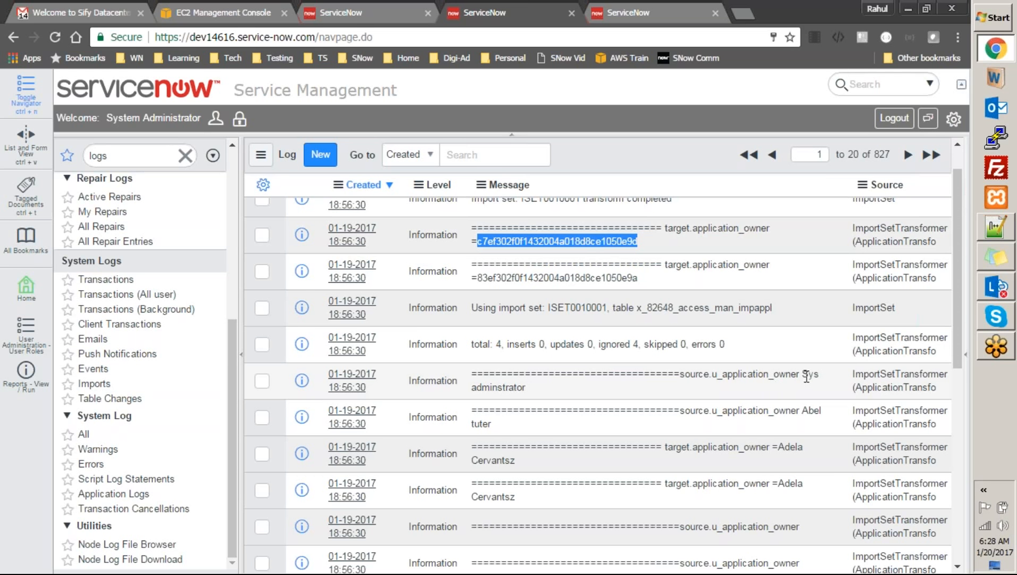
pyautogui.moveTo(804, 375); pyautogui.dragTo(737, 388)
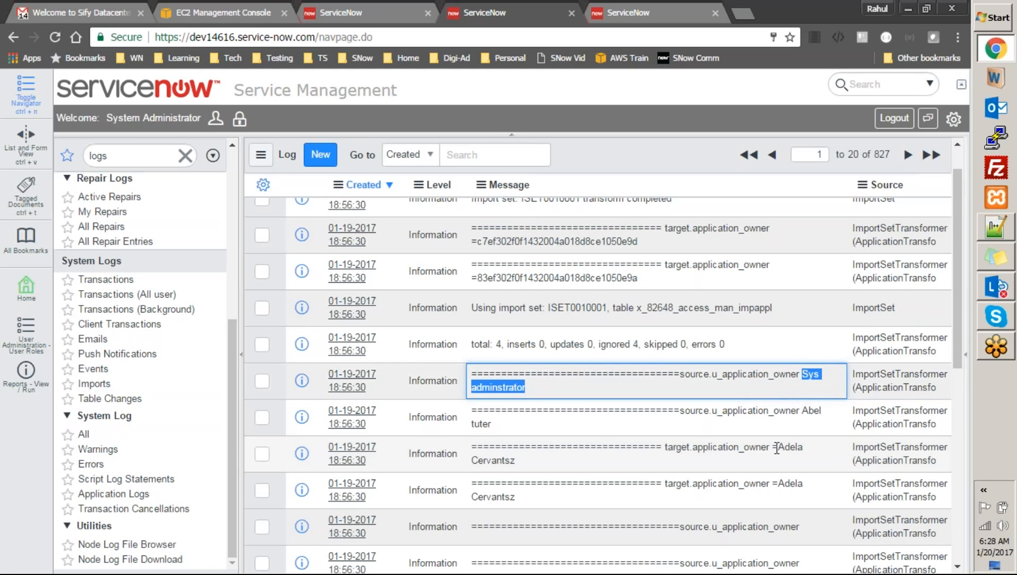
pyautogui.moveTo(781, 450); pyautogui.dragTo(789, 450)
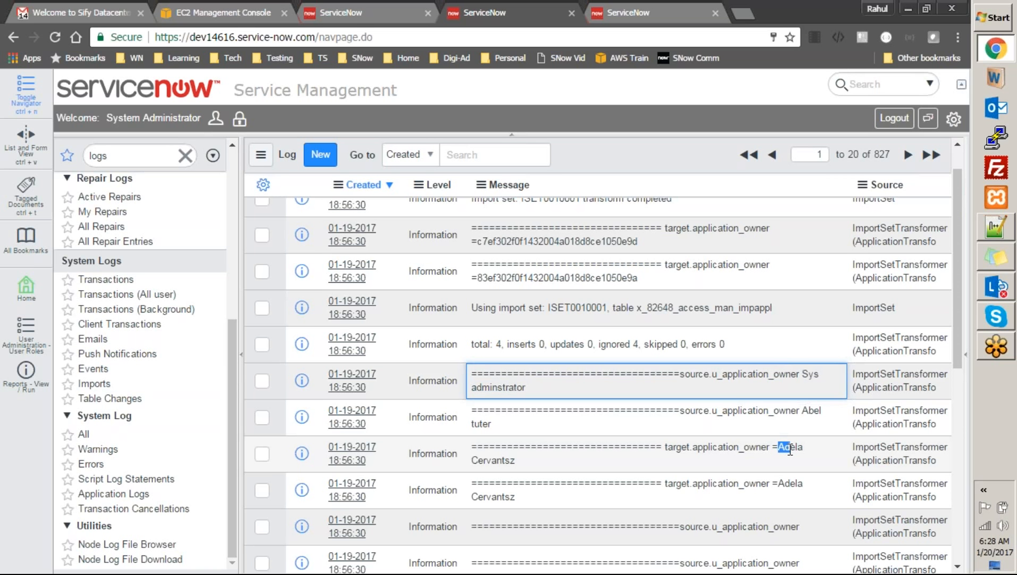
pyautogui.moveTo(790, 451); pyautogui.dragTo(790, 450)
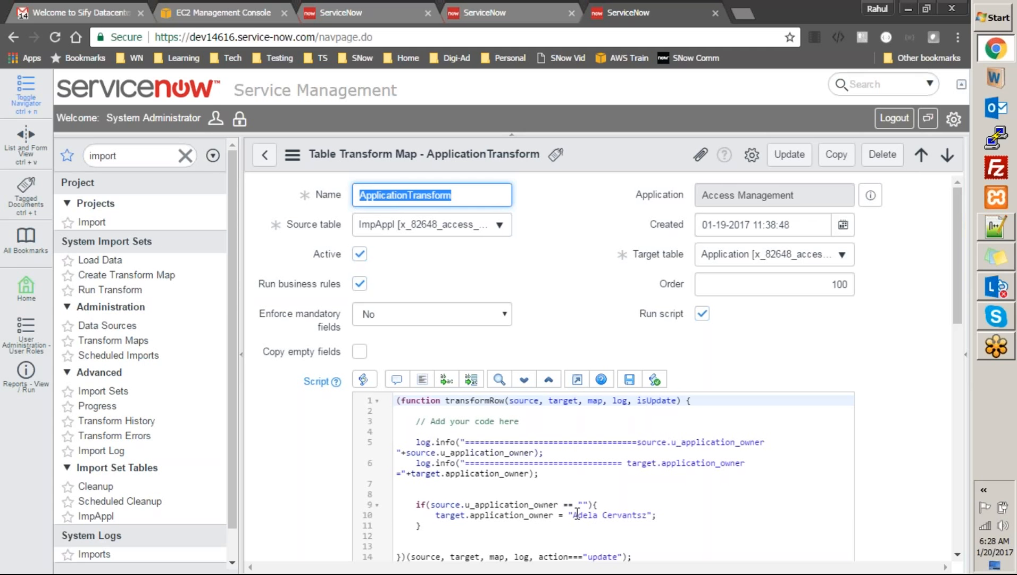
# Append .setDisplayValue() to target.application_owner on line 10
pyautogui.click(557, 515)
pyautogui.write('.ge')
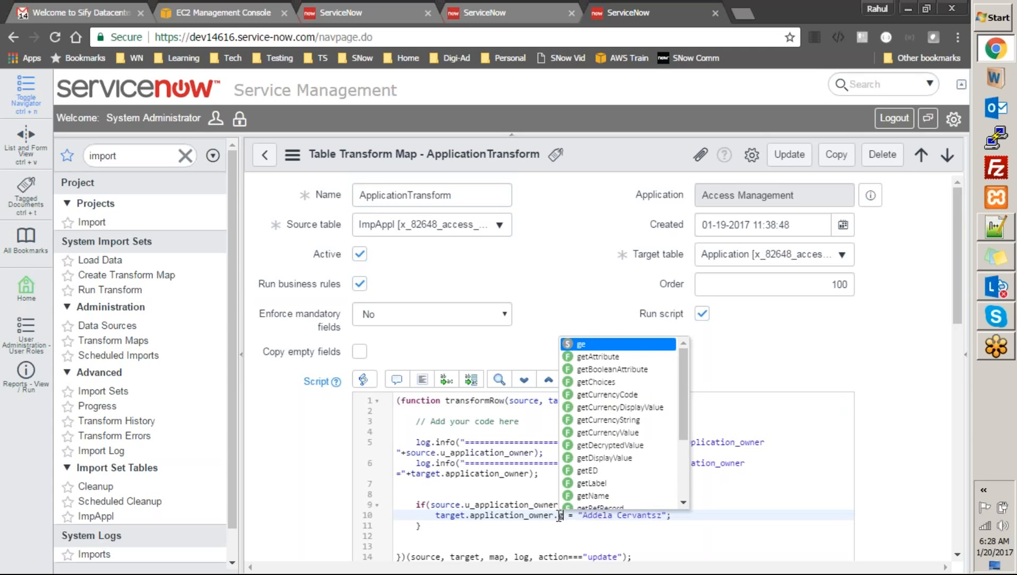
pyautogui.press('BackSpace')
pyautogui.press('BackSpace')
pyautogui.write('set')
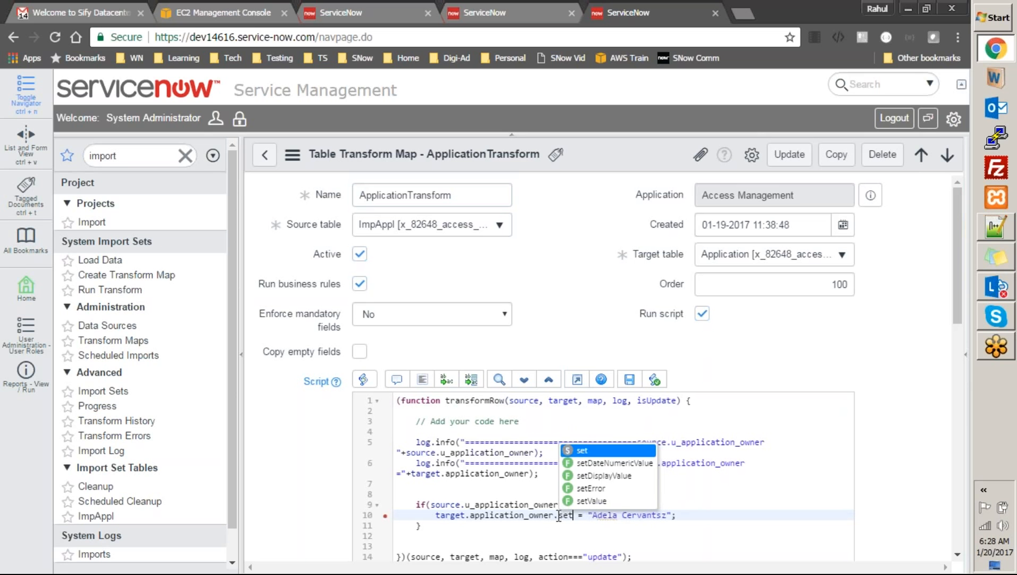
pyautogui.press('Down')
pyautogui.press('Down')
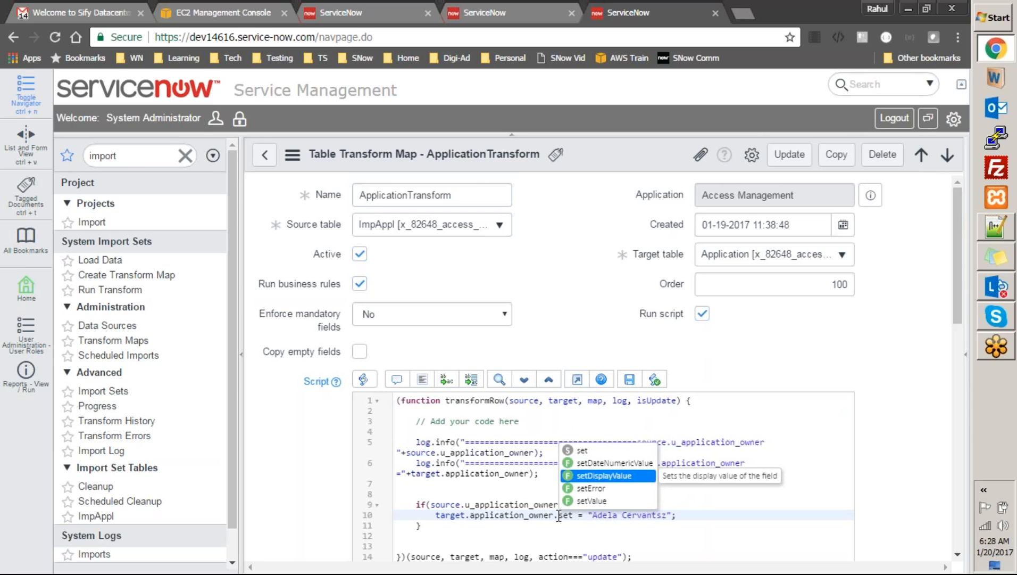
pyautogui.press('Return')
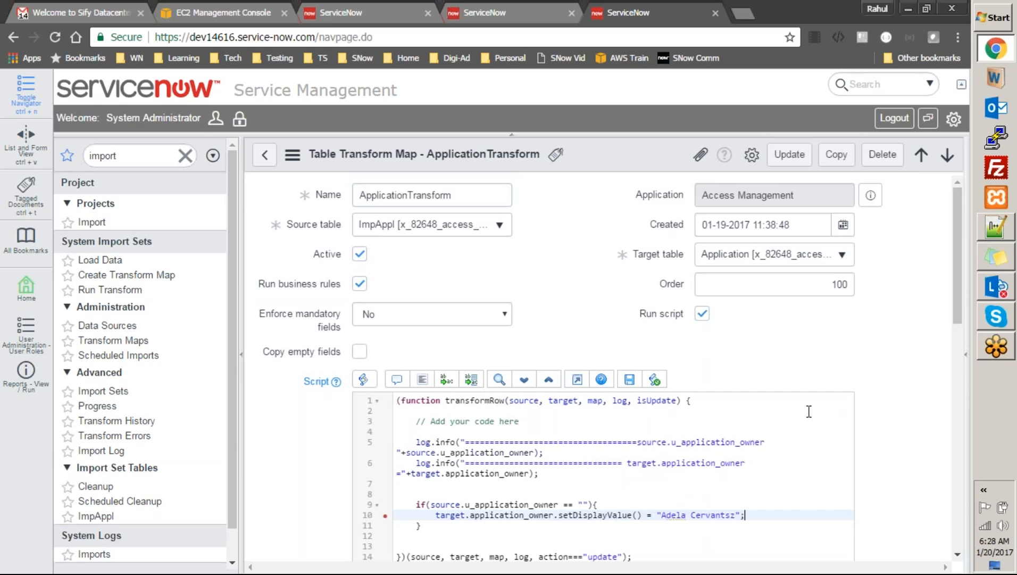
# Move the quoted default owner name into setDisplayValue() as its argument, ending with a semicolon
pyautogui.moveTo(956, 294); pyautogui.dragTo(956, 349)
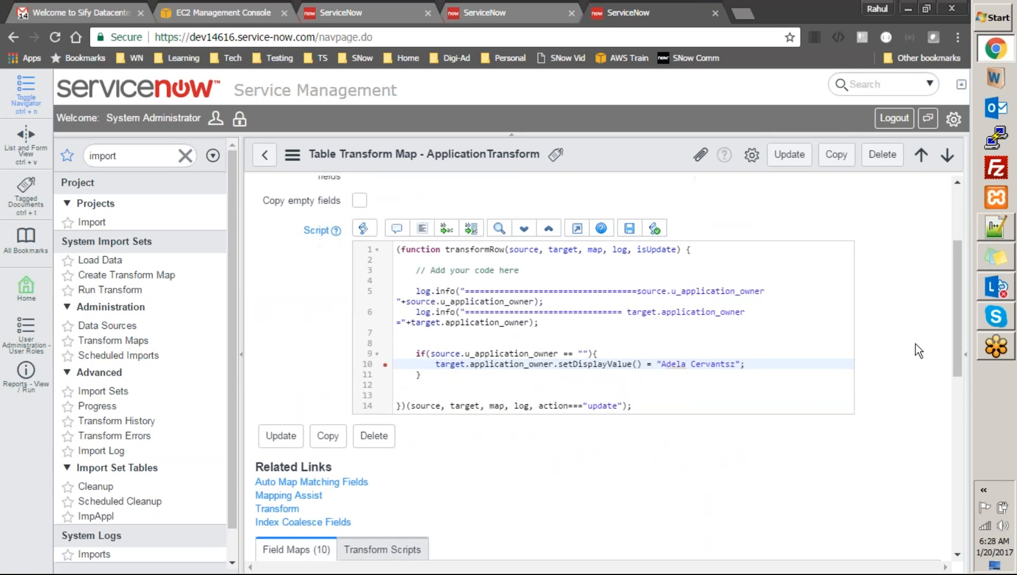
pyautogui.moveTo(385, 363)
pyautogui.hotkey('shift', 'Left')
pyautogui.hotkey('shift', 'Left')
pyautogui.hotkey('shift', 'Left')
pyautogui.hotkey('shift', 'Left')
pyautogui.hotkey('shift', 'Left')
pyautogui.hotkey('shift', 'Left')
pyautogui.hotkey('shift', 'Left')
pyautogui.hotkey('shift', 'Left')
pyautogui.hotkey('shift', 'Left')
pyautogui.hotkey('shift', 'Left')
pyautogui.hotkey('shift', 'Left')
pyautogui.hotkey('shift', 'Left')
pyautogui.hotkey('shift', 'Left')
pyautogui.hotkey('shift', 'Left')
pyautogui.hotkey('shift', 'Left')
pyautogui.hotkey('shift', 'Left')
pyautogui.hotkey('shift', 'Left')
pyautogui.hotkey('ctrl', 'c')
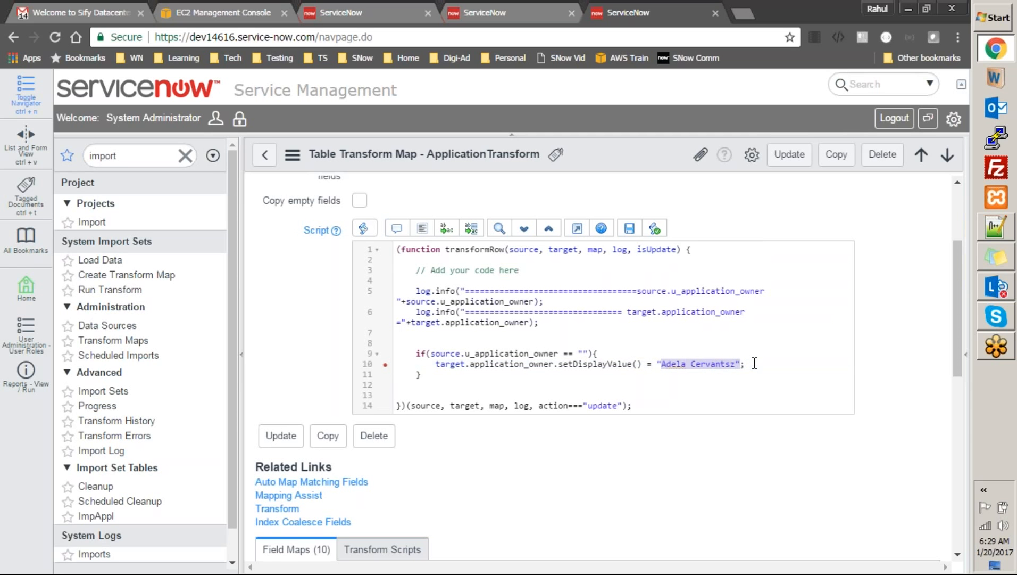
pyautogui.press('BackSpace')
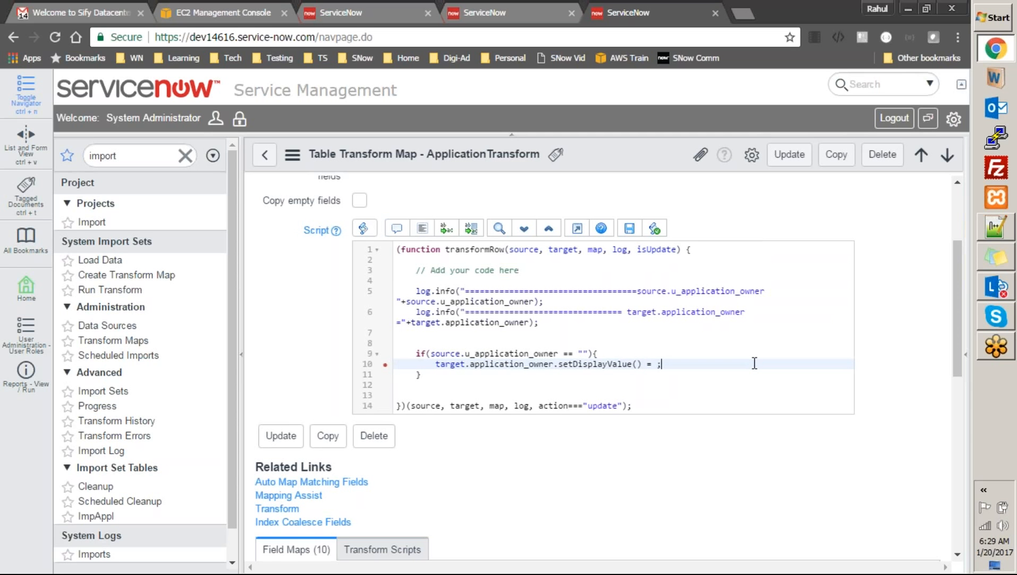
pyautogui.press('BackSpace')
pyautogui.press('BackSpace')
pyautogui.press('BackSpace')
pyautogui.press('BackSpace')
pyautogui.press('BackSpace')
pyautogui.press('BackSpace')
pyautogui.write('(')
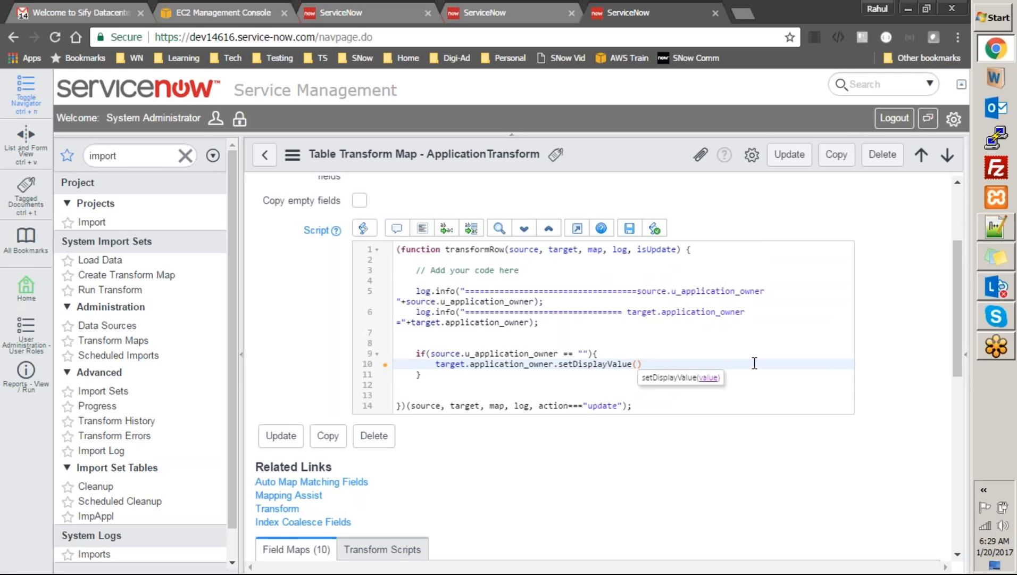
pyautogui.hotkey('ctrl', 'v')
pyautogui.write(';')
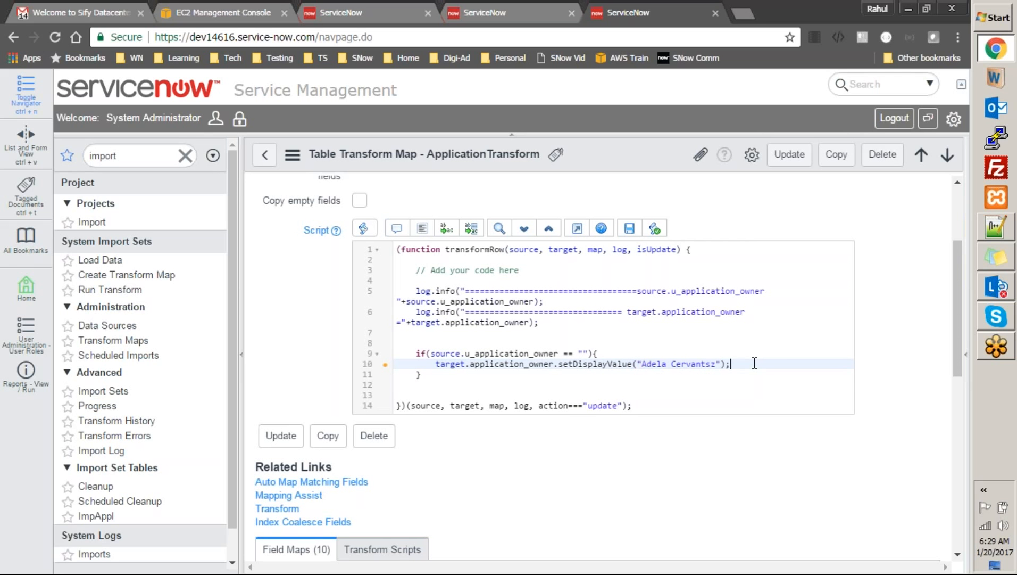
pyautogui.click(817, 407)
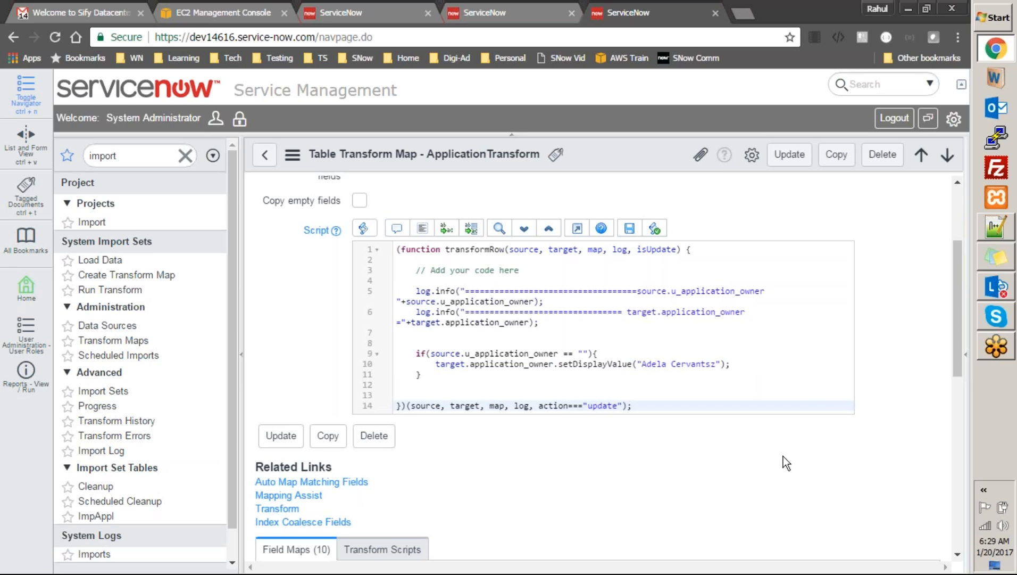
# Save the updated transform map and run the transform again
pyautogui.rightClick(602, 155)
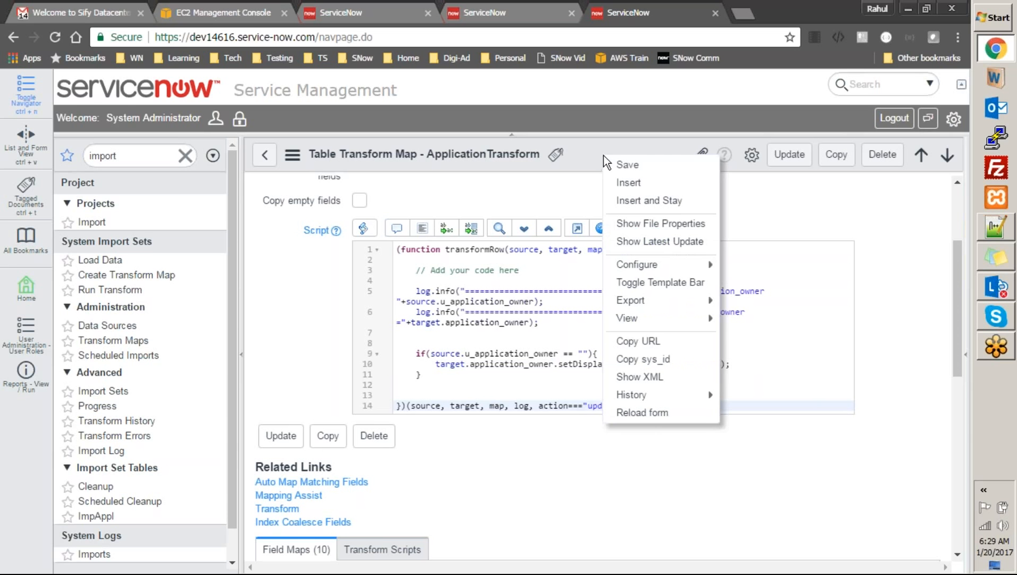
pyautogui.click(613, 166)
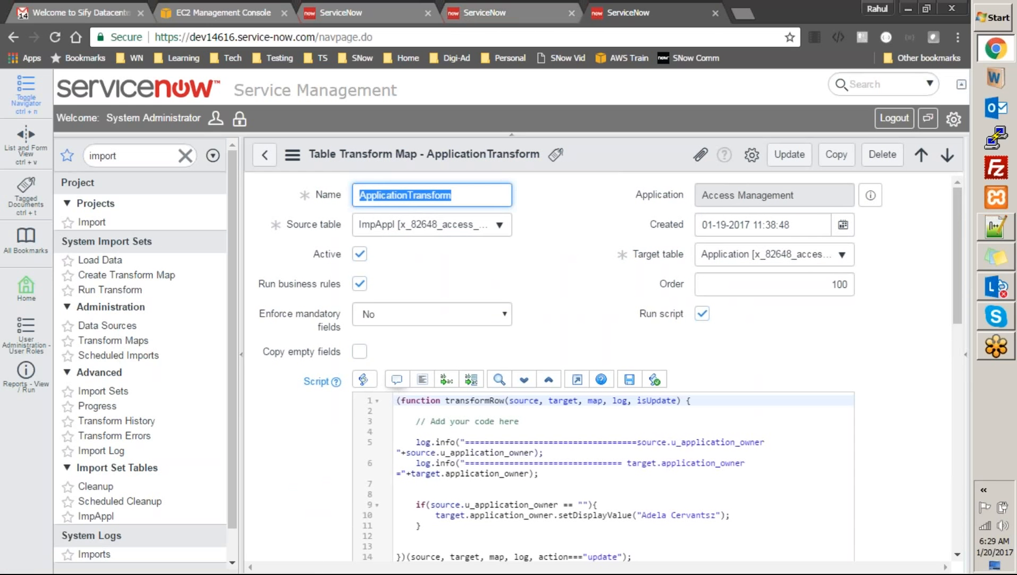
pyautogui.moveTo(966, 251); pyautogui.dragTo(973, 407)
pyautogui.click(283, 223)
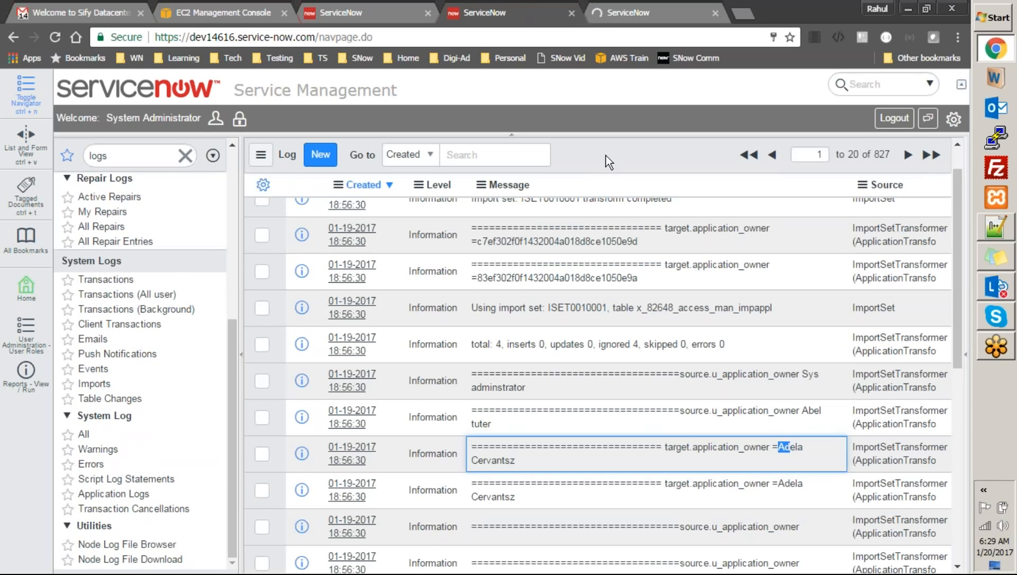
# Refresh the system log list and scroll through the new entries
pyautogui.rightClick(634, 141)
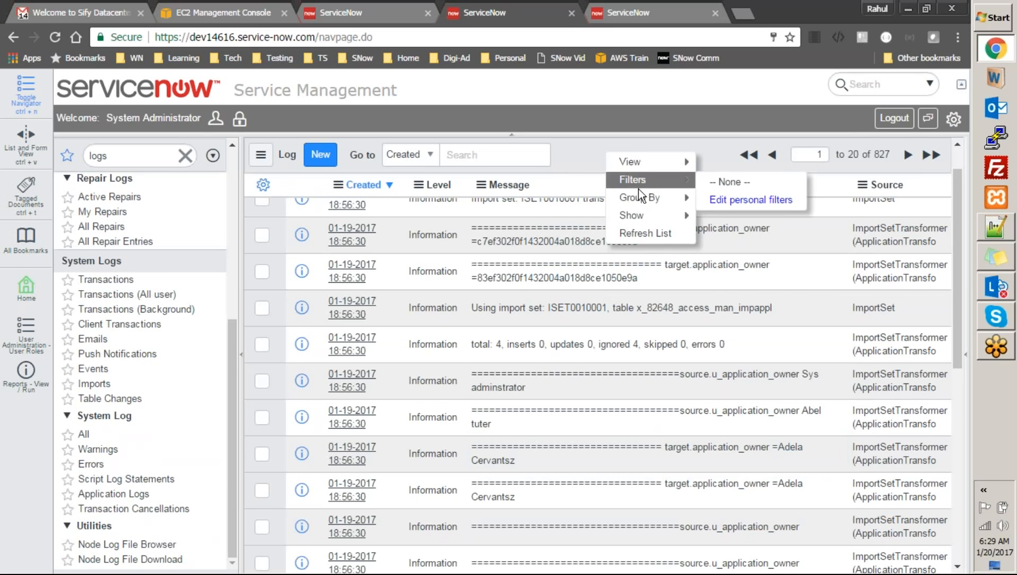
pyautogui.click(645, 232)
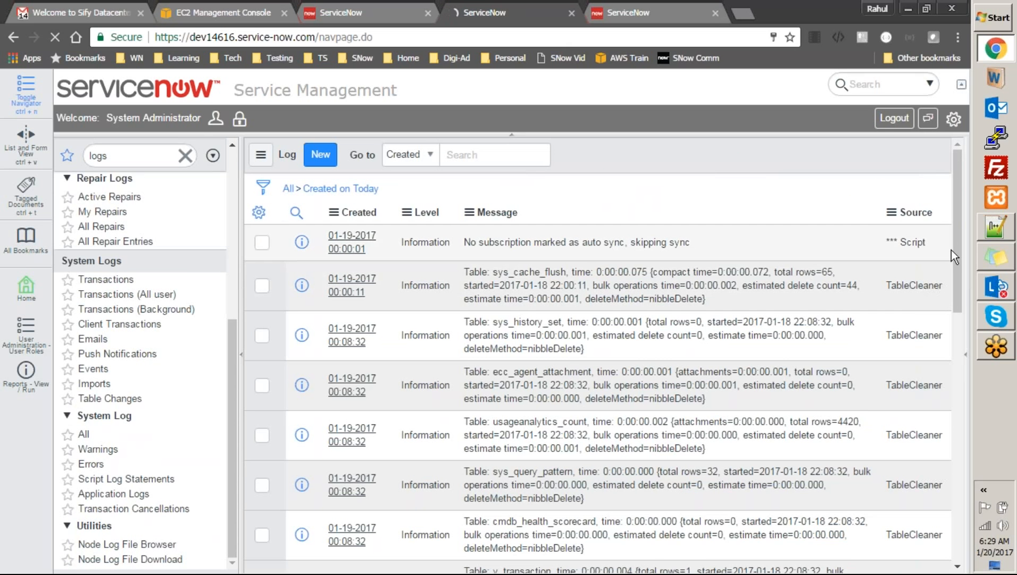
pyautogui.scroll(-1, 958, 277)
pyautogui.moveTo(951, 311)
pyautogui.mouseDown()
pyautogui.moveTo(985, 541)
pyautogui.moveTo(961, 301)
pyautogui.mouseUp()
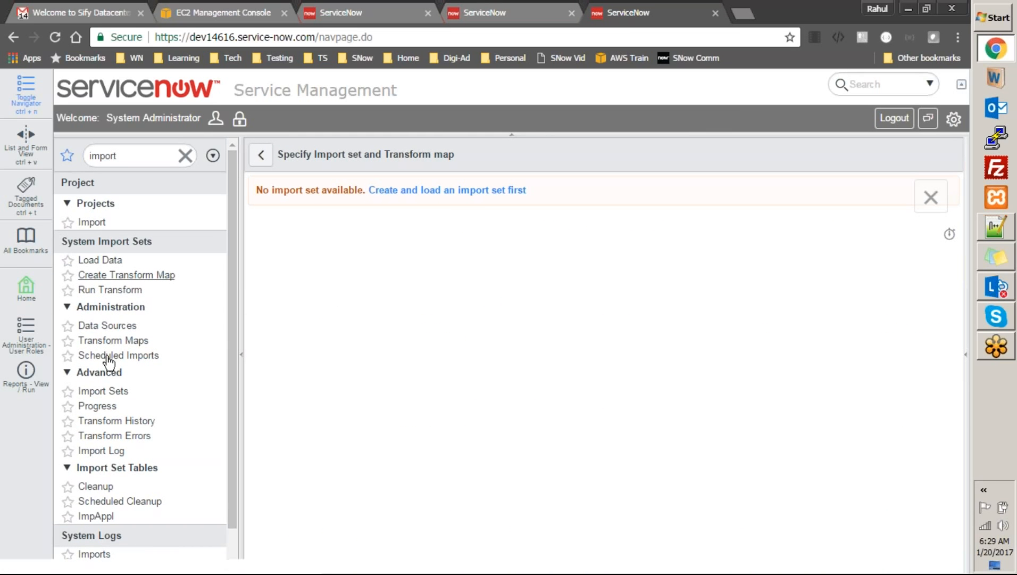
# Change import set ISET0010001's State from Processed to Loaded, then list the transform maps
pyautogui.click(107, 391)
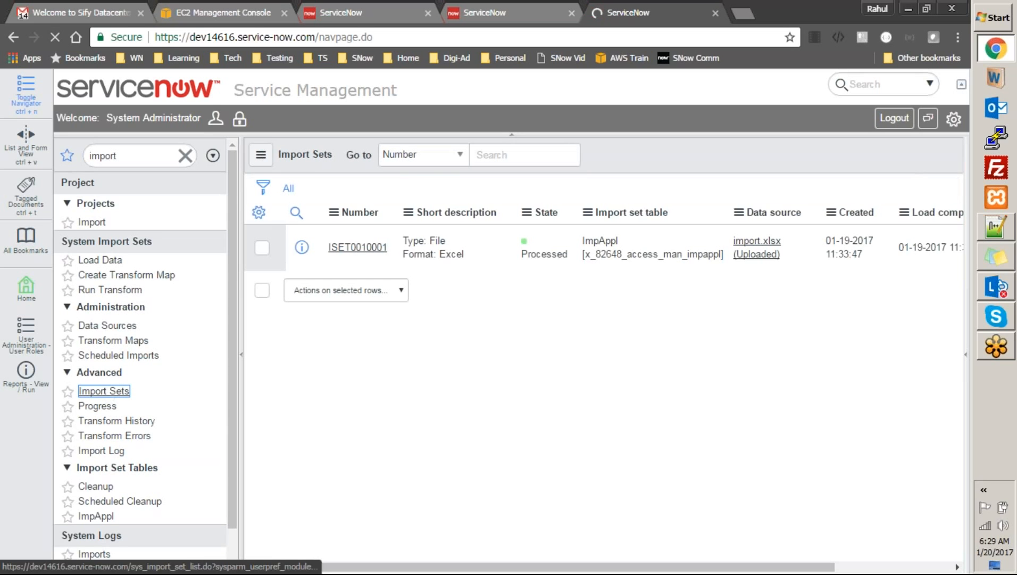
pyautogui.doubleClick(534, 249)
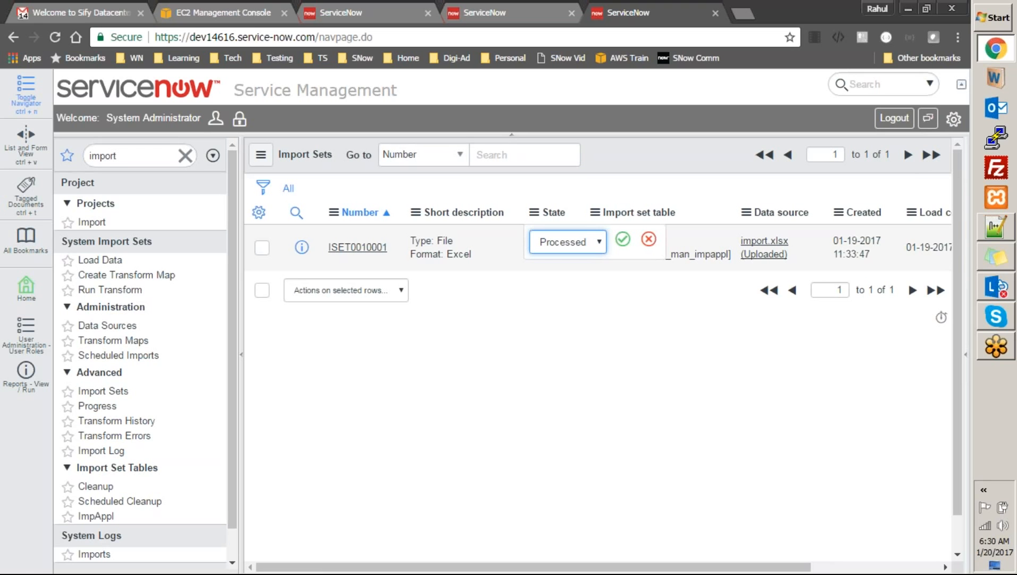
pyautogui.click(562, 241)
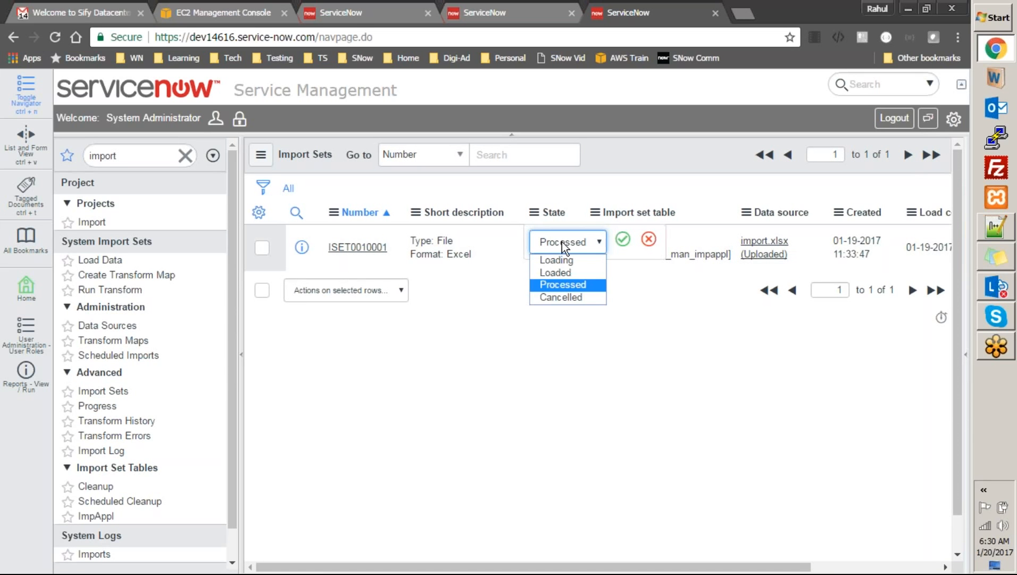
pyautogui.click(567, 271)
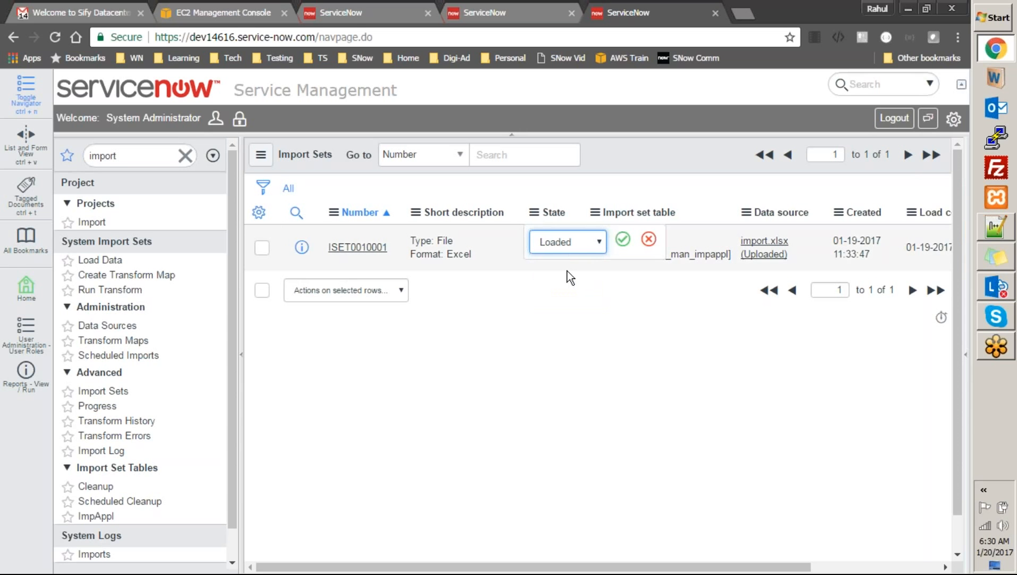
pyautogui.click(621, 249)
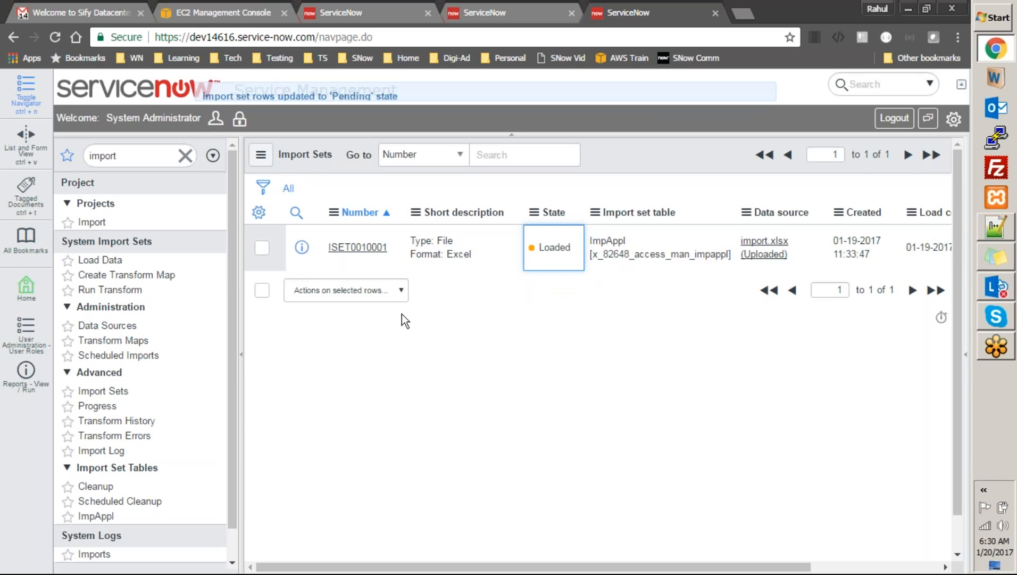
pyautogui.click(128, 343)
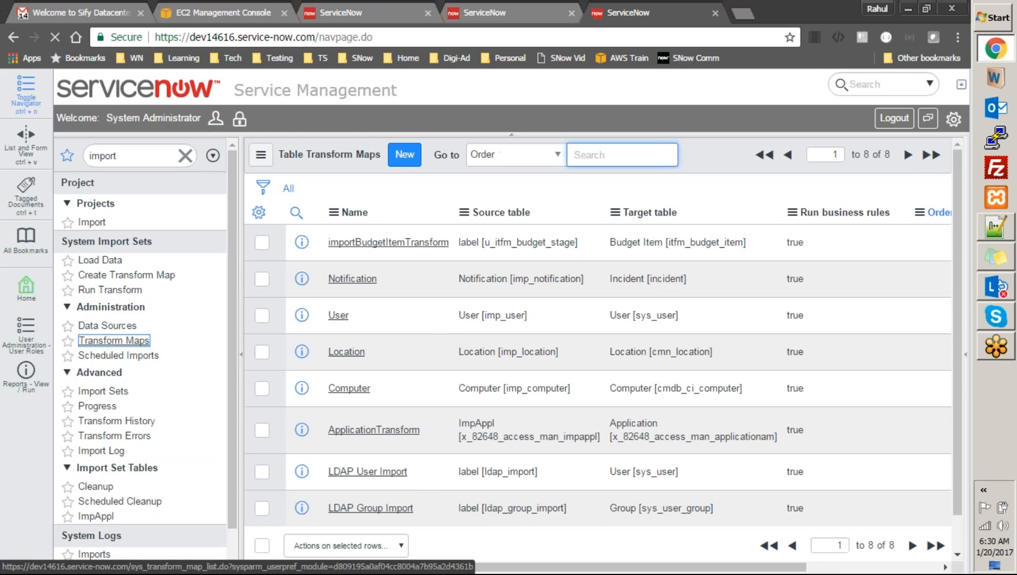
# Run the ApplicationTransform map again on ISET0010001, then check the System Log
pyautogui.click(362, 431)
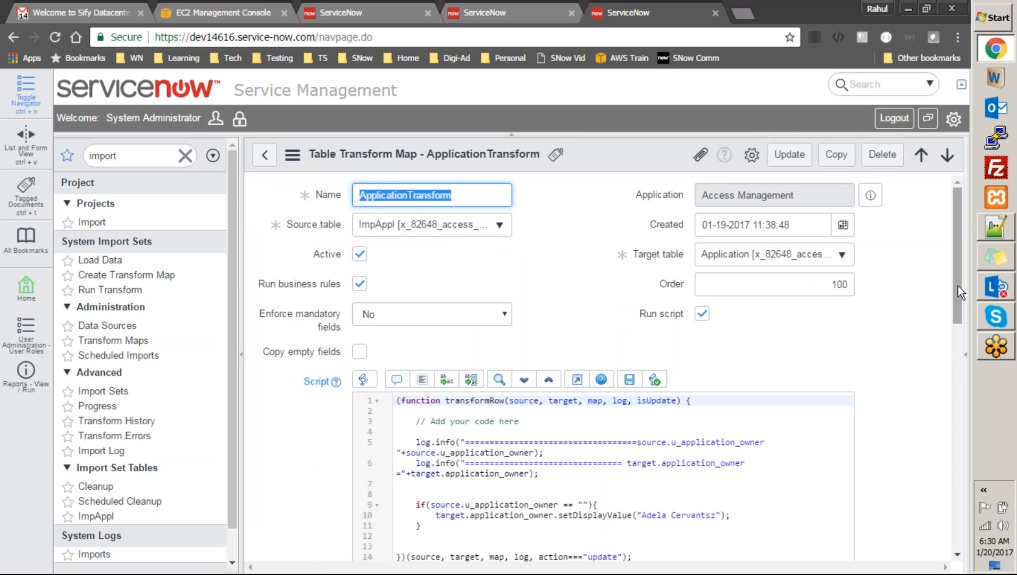
pyautogui.moveTo(958, 286); pyautogui.dragTo(979, 415)
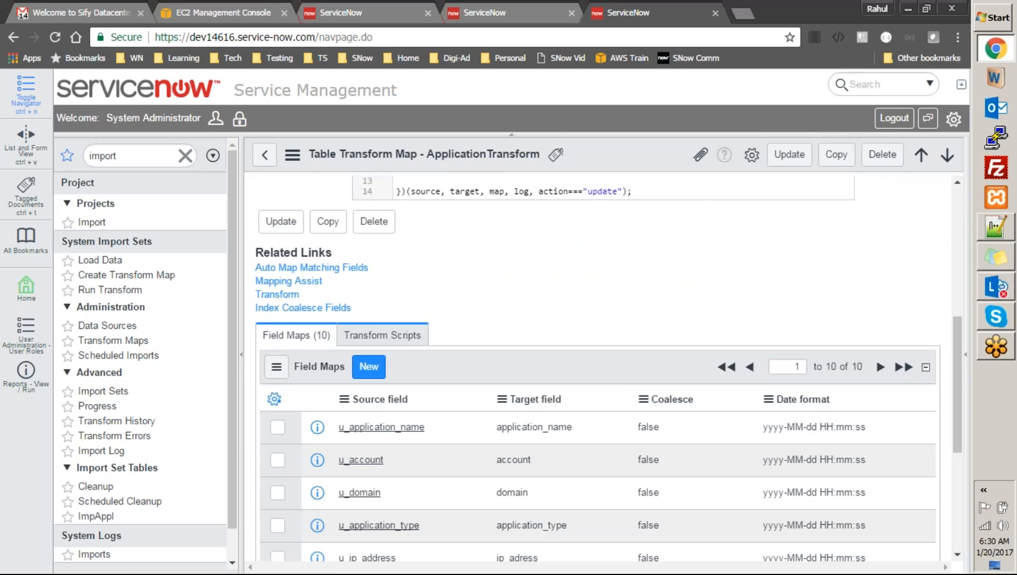
pyautogui.click(288, 294)
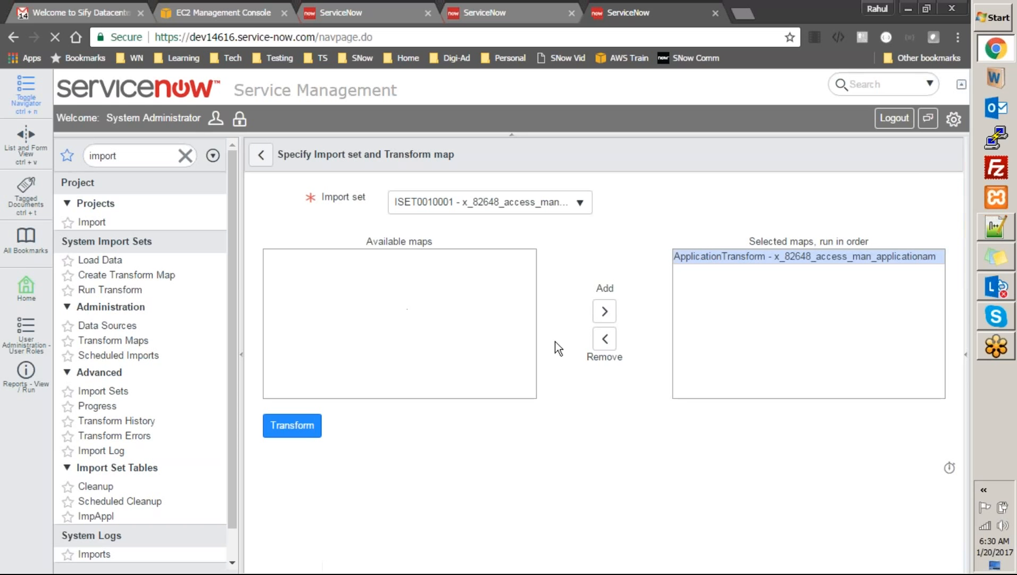
pyautogui.click(298, 425)
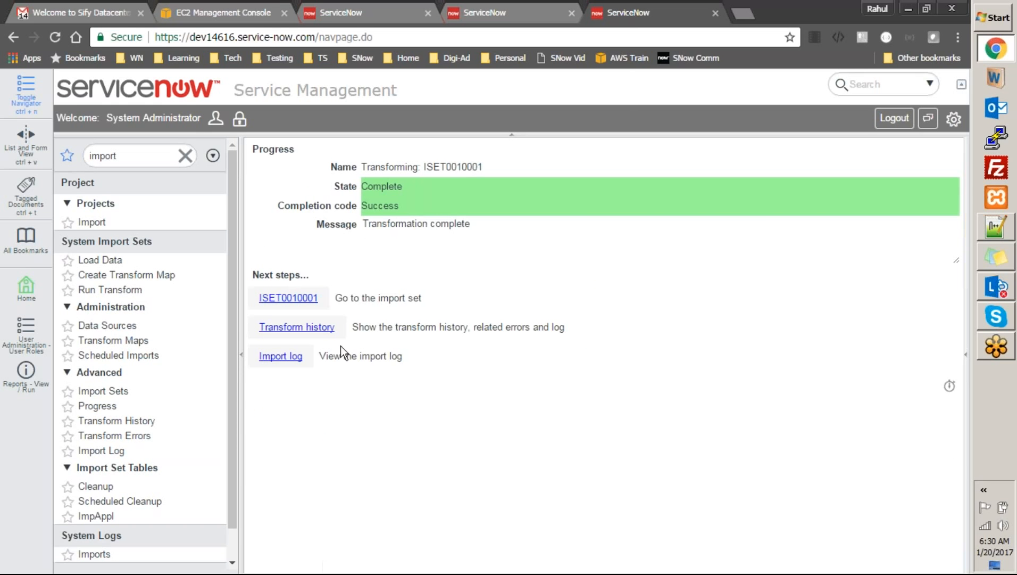
pyautogui.click(499, 11)
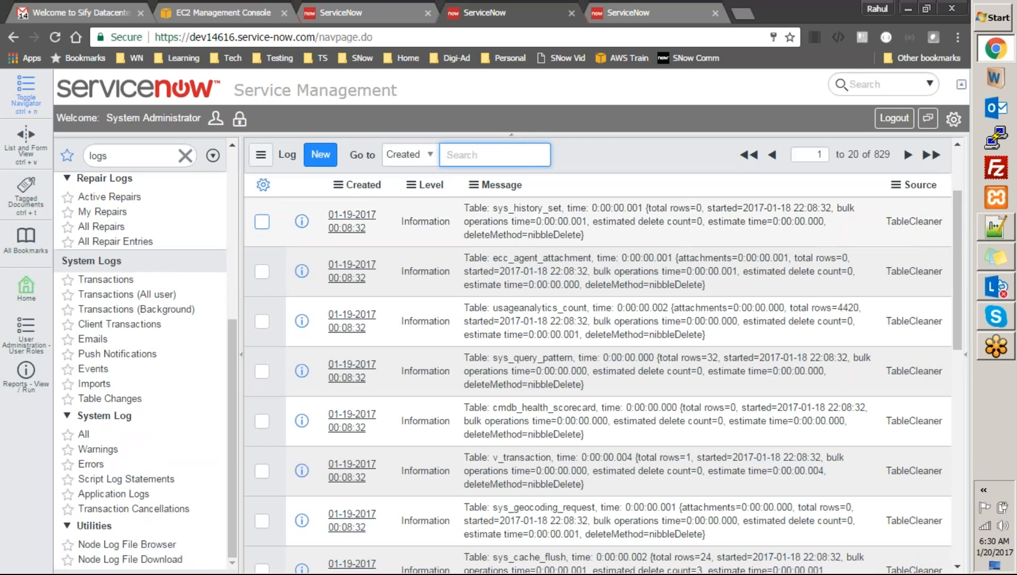
# Refresh the System Log list for new entries, then return to the transform progress page
pyautogui.rightClick(618, 155)
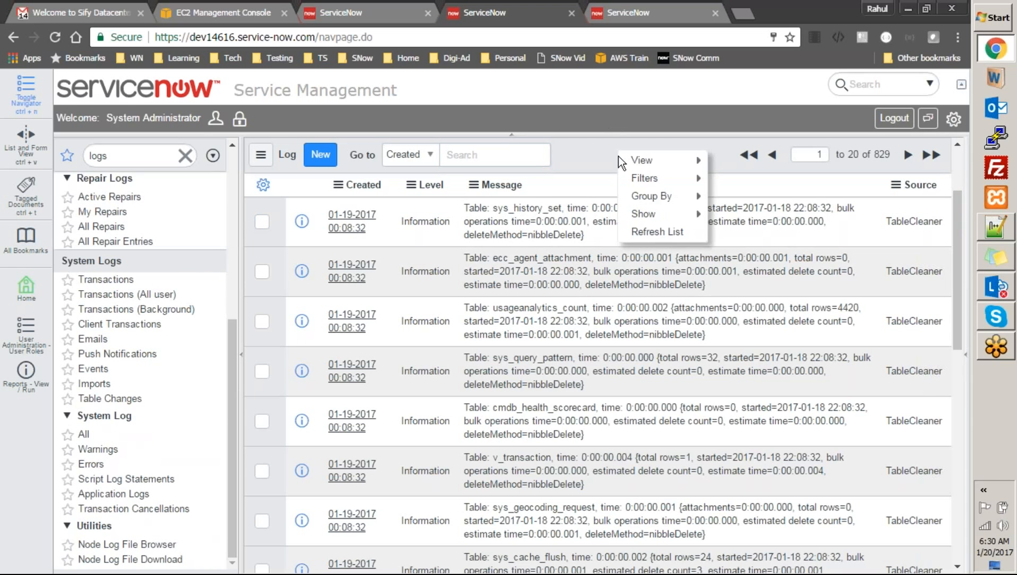
pyautogui.click(643, 237)
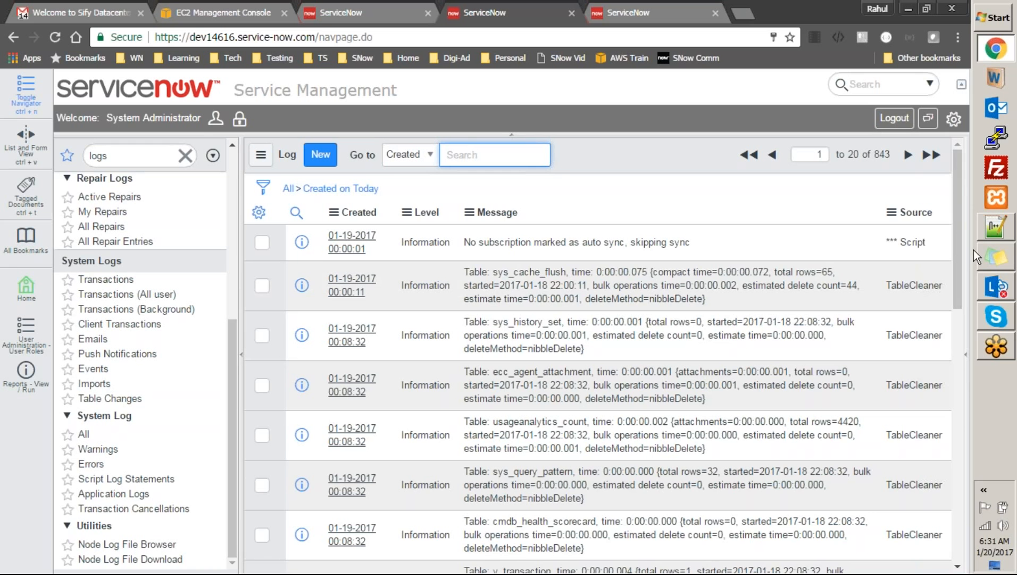
pyautogui.moveTo(968, 358); pyautogui.dragTo(960, 252)
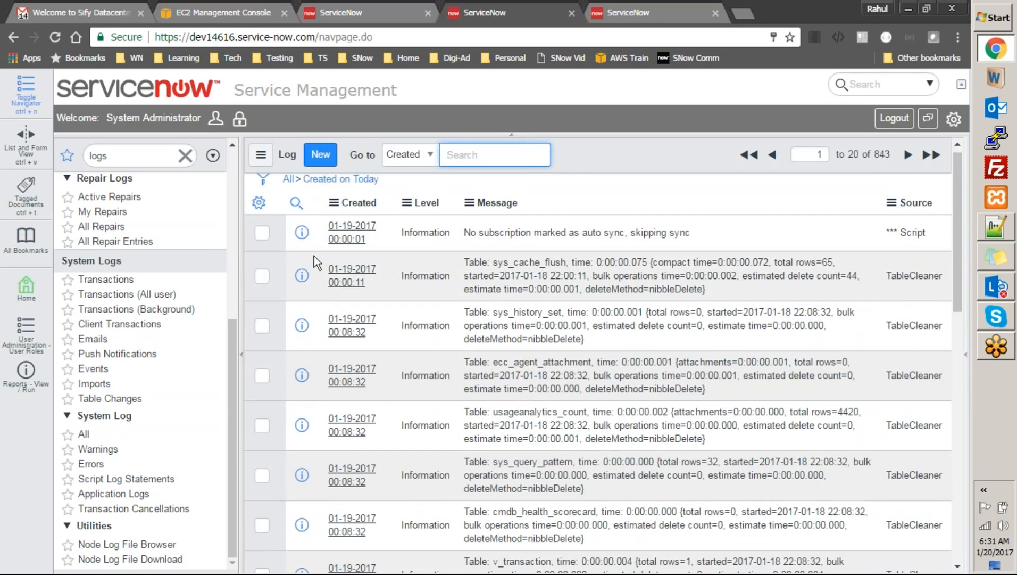
pyautogui.click(585, 13)
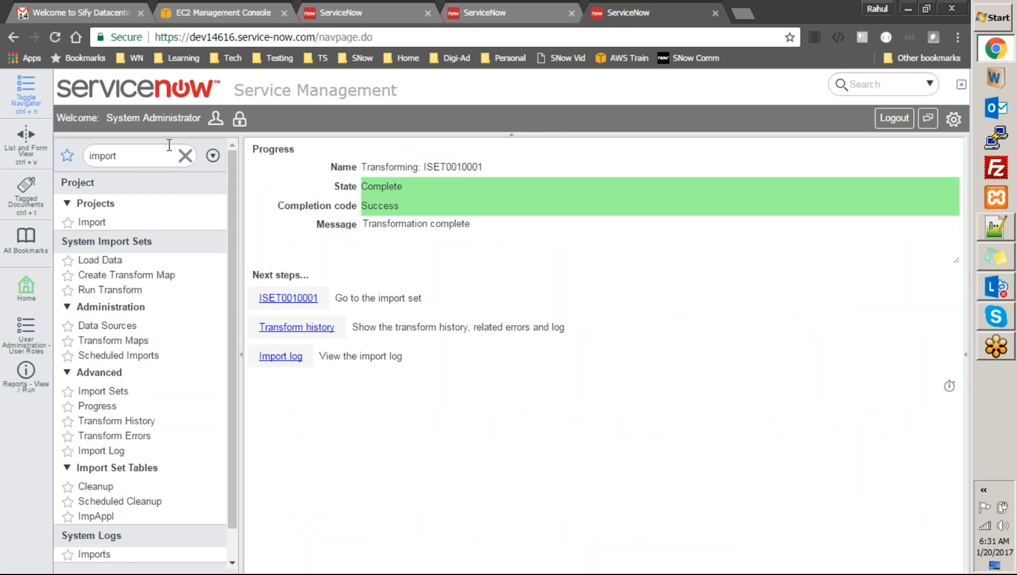
pyautogui.click(185, 156)
# Open Access Mgmt > Applications and confirm records 201 and 401 still have no owner
pyautogui.click(110, 224)
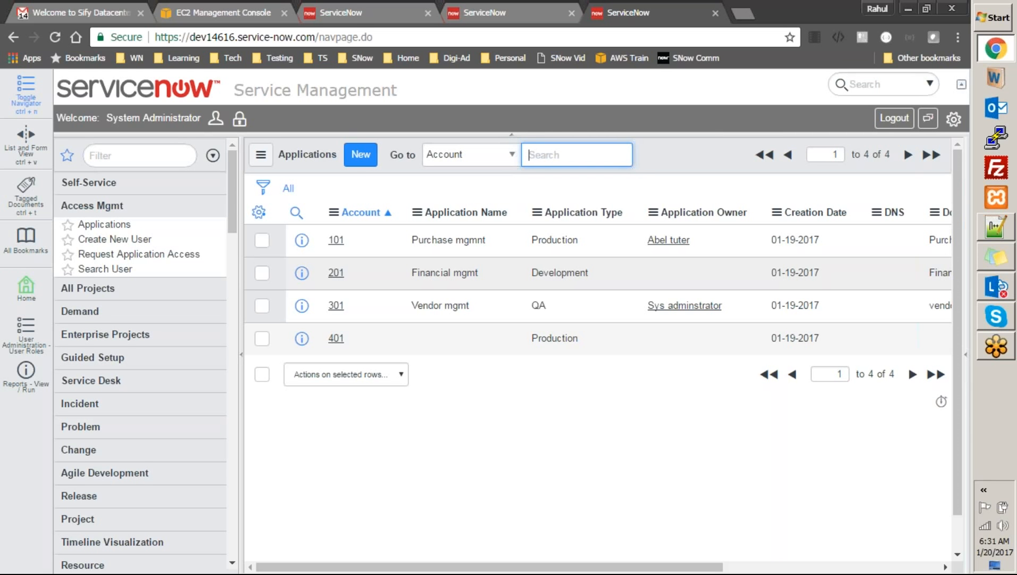
pyautogui.click(375, 12)
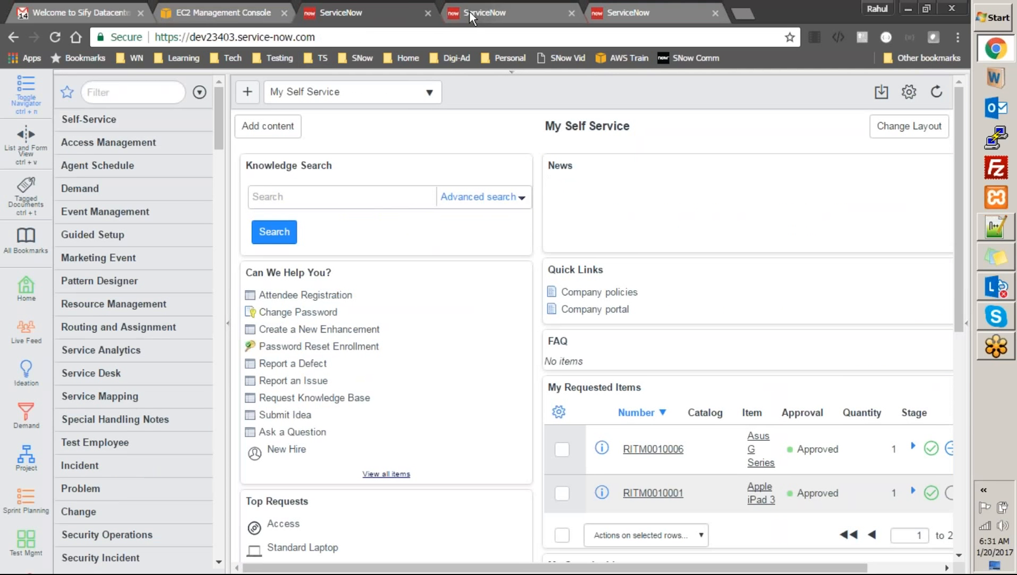
pyautogui.click(604, 10)
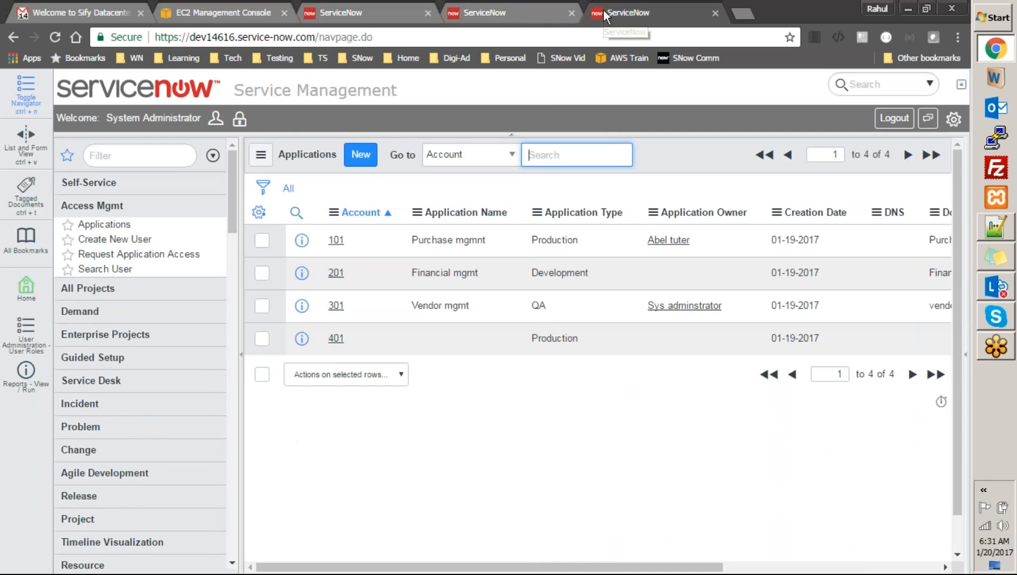
# Filter the navigator for 'transform' and open the ApplicationTransform map from Transform Maps
pyautogui.click(175, 157)
pyautogui.write('trans')
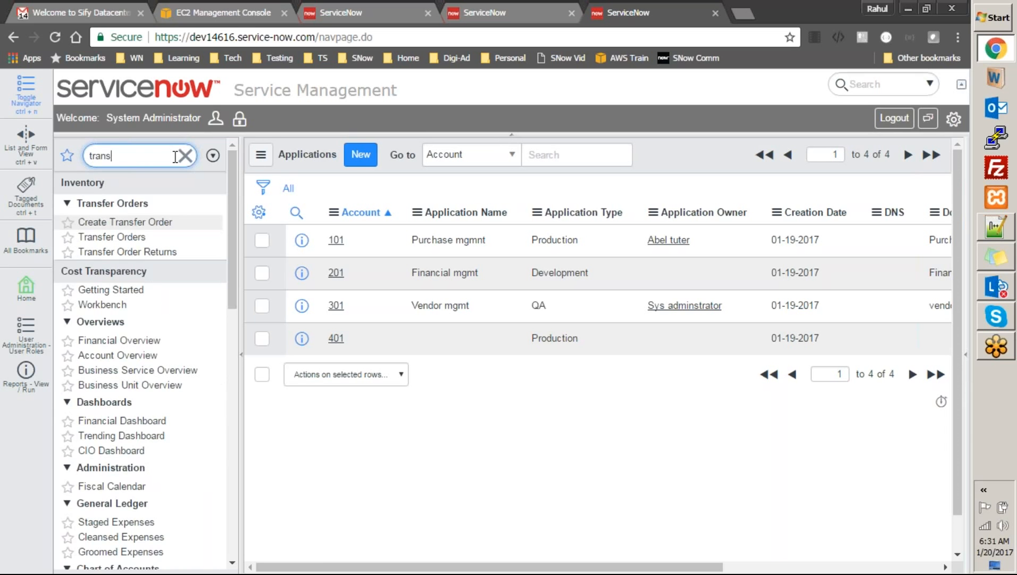
pyautogui.write('form')
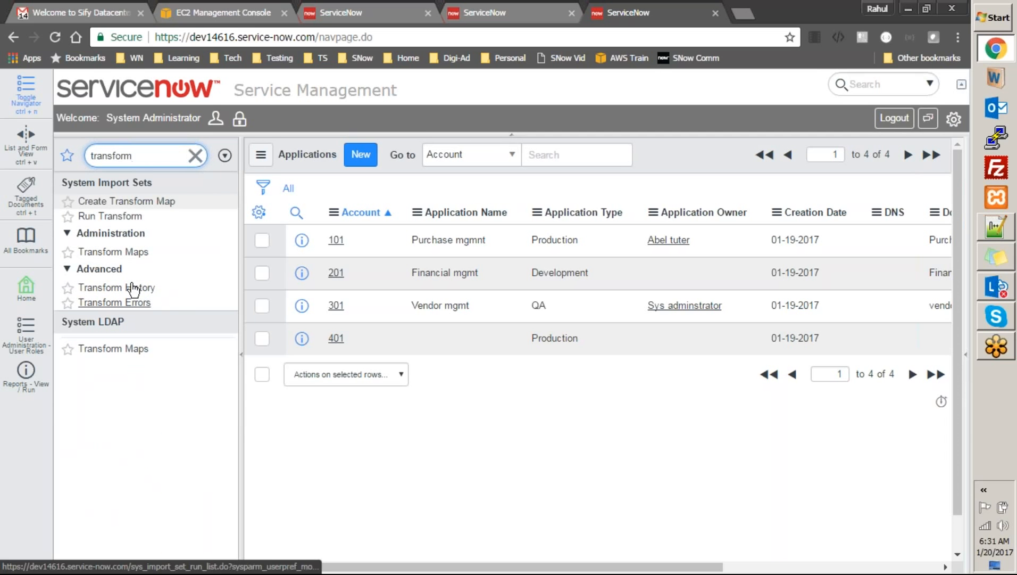
pyautogui.click(139, 250)
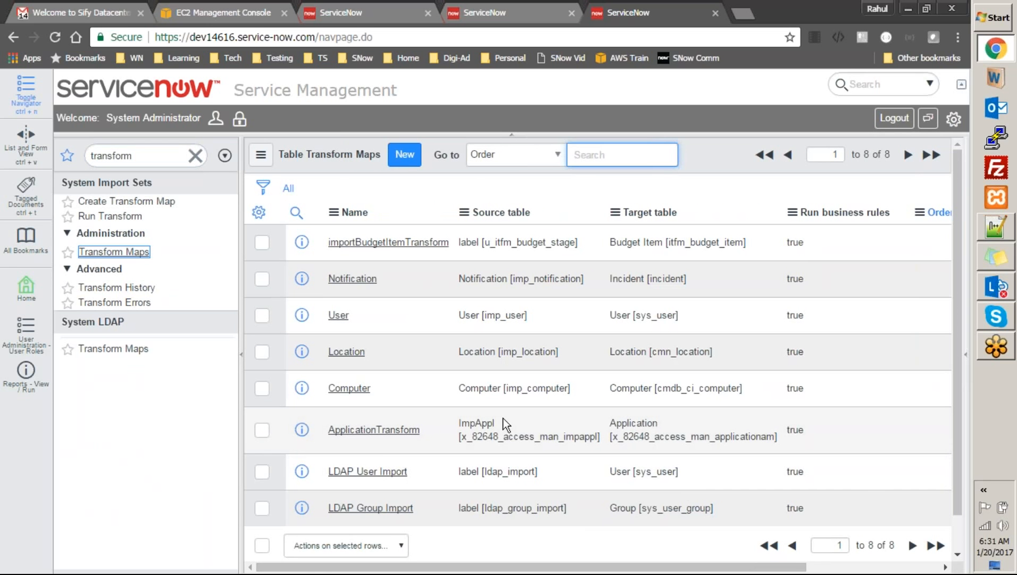
pyautogui.click(375, 431)
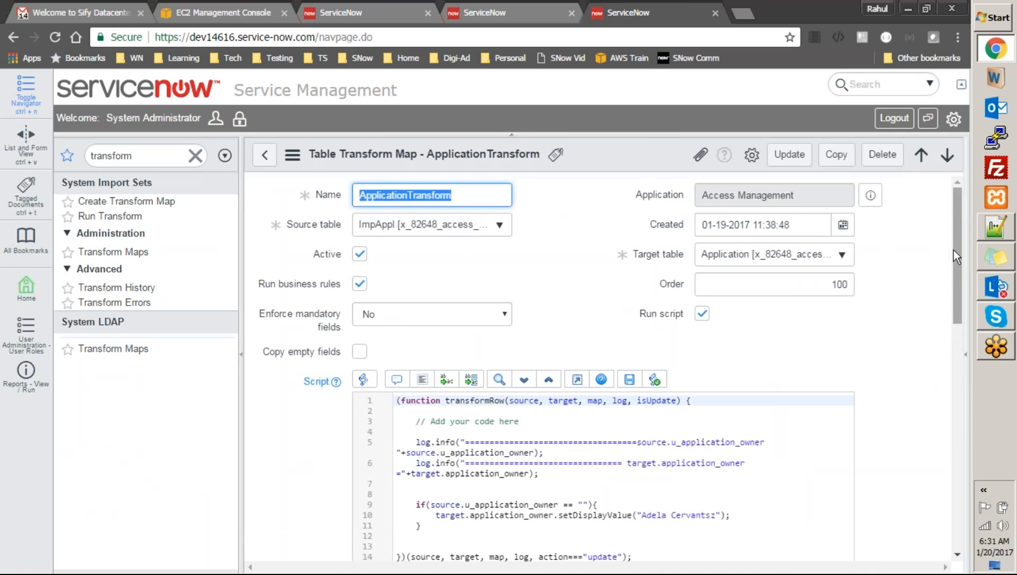
# Cut the quoted default owner name from line 10 and try retyping it as target.application_owner
pyautogui.moveTo(954, 258); pyautogui.dragTo(967, 333)
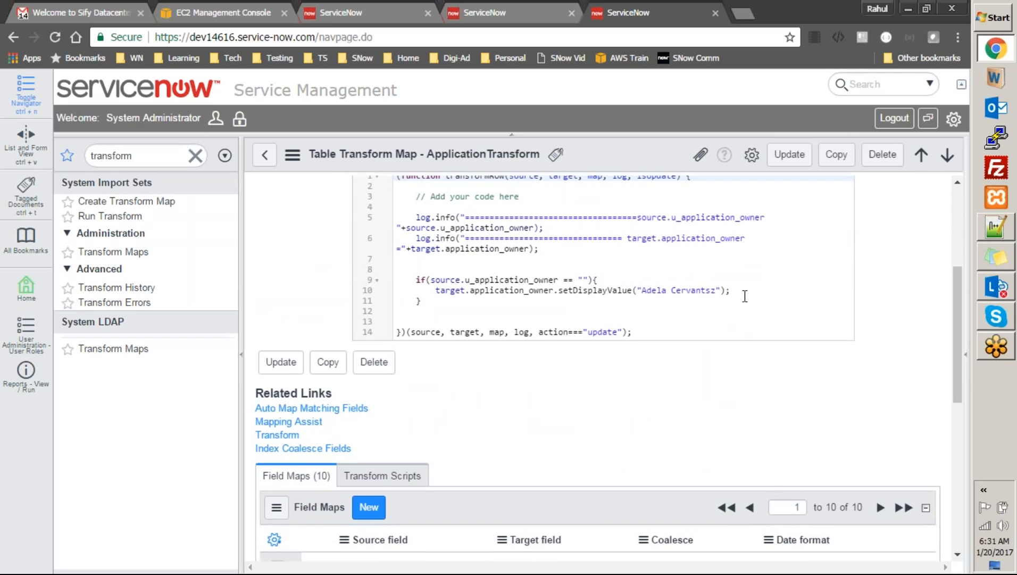
pyautogui.click(721, 290)
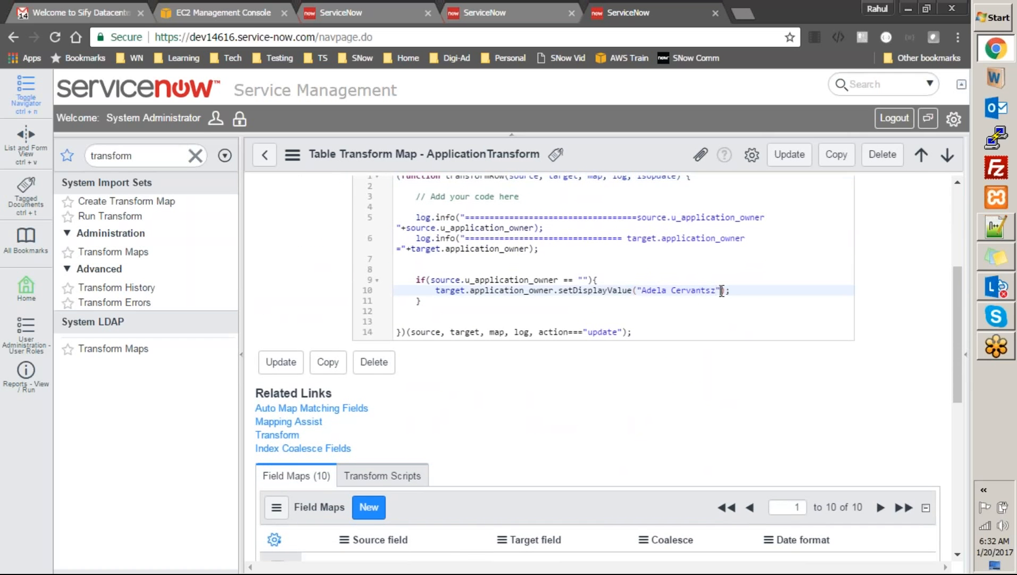
pyautogui.hotkey('ctrl', 'shift', 'Left')
pyautogui.hotkey('ctrl', 'shift', 'Left')
pyautogui.hotkey('shift', 'Left')
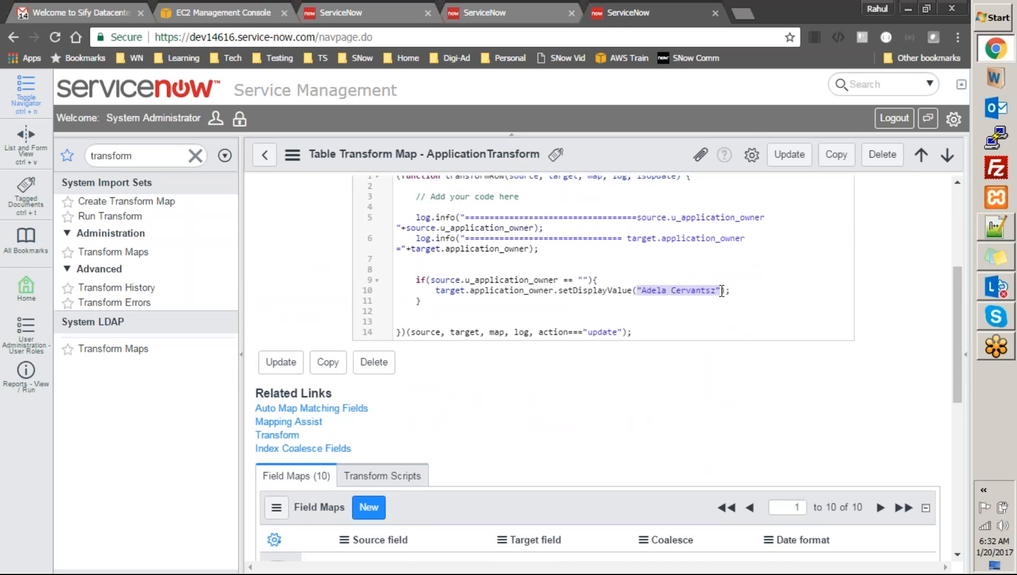
pyautogui.hotkey('ctrl', 'x')
pyautogui.press('End')
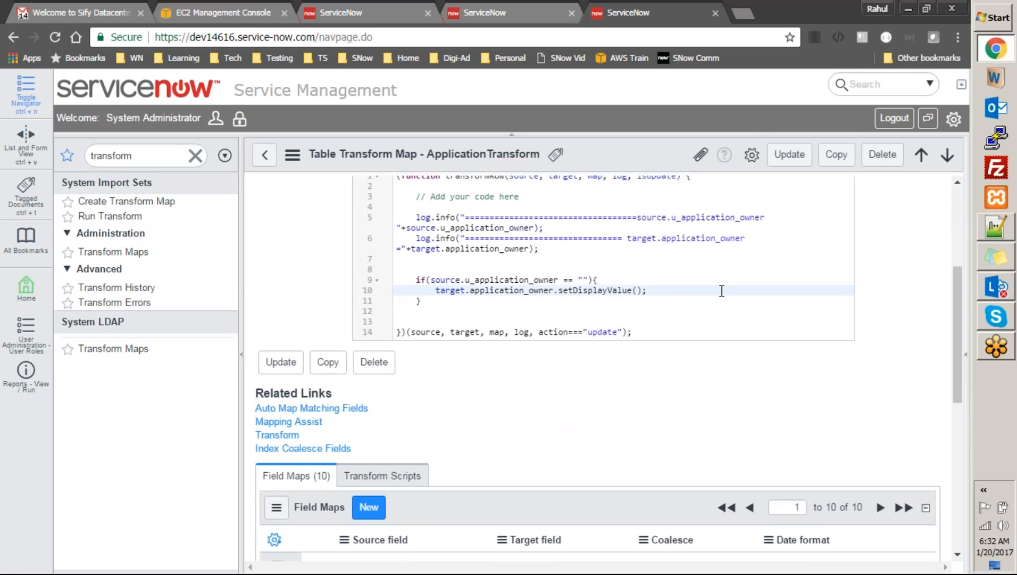
pyautogui.hotkey('shift', 'Home')
pyautogui.write('target.')
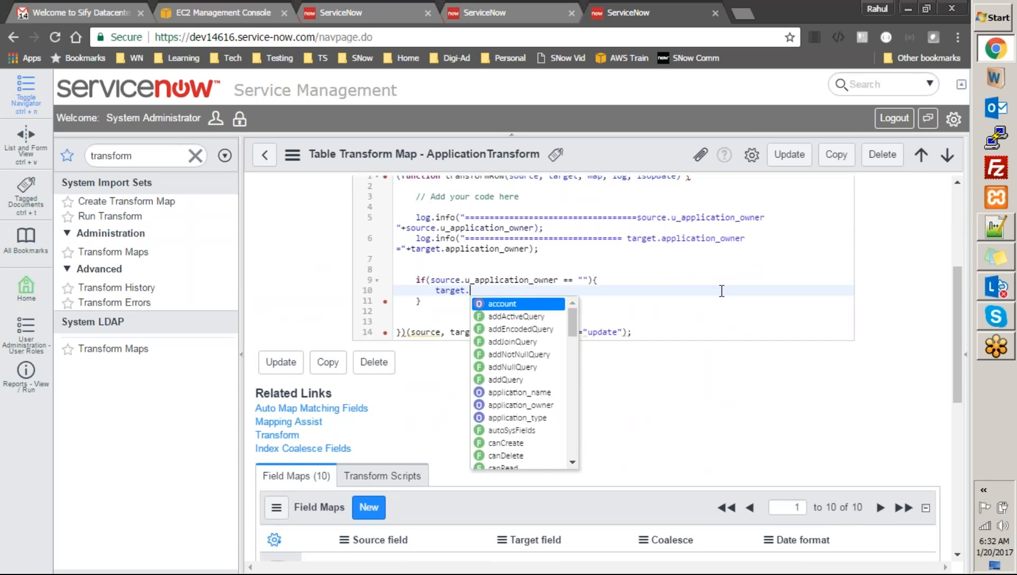
pyautogui.press('Down')
pyautogui.press('Down')
pyautogui.press('Down')
pyautogui.press('Down')
pyautogui.press('Down')
pyautogui.press('Down')
pyautogui.press('Down')
pyautogui.press('Down')
pyautogui.press('Return')
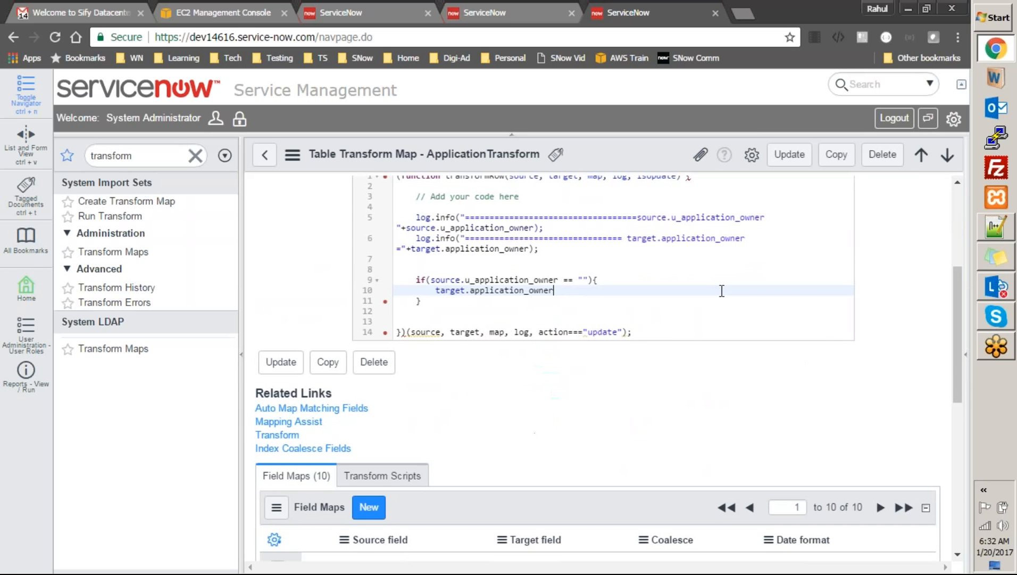
pyautogui.write('== ""')
# Undo that attempt, then replace the setDisplayValue call with '=' and the pasted owner name
pyautogui.hotkey('ctrl', 'z')
pyautogui.hotkey('ctrl', 'z')
pyautogui.hotkey('ctrl', 'z')
pyautogui.hotkey('ctrl', 'z')
pyautogui.hotkey('ctrl', 'z')
pyautogui.hotkey('ctrl', 'z')
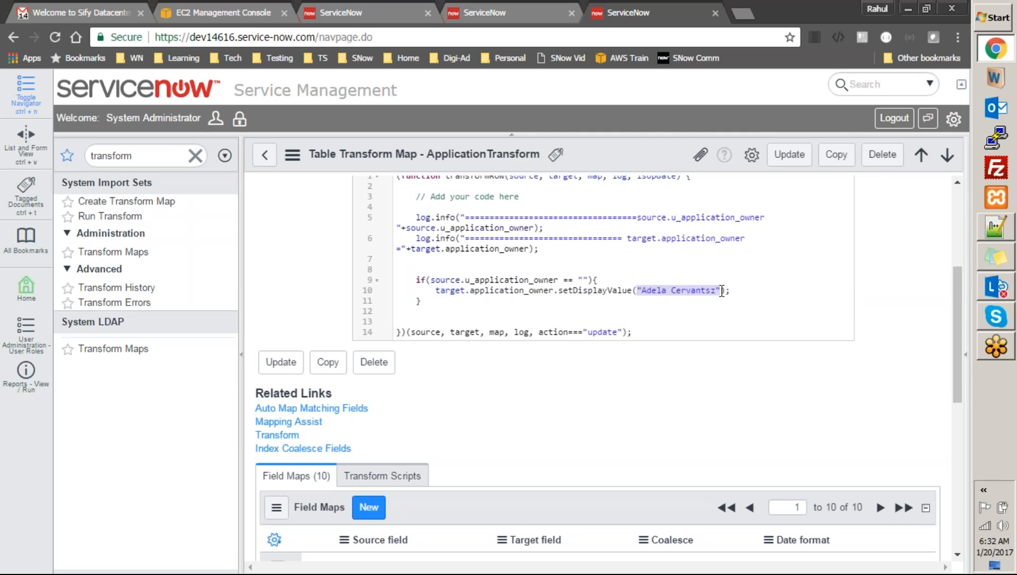
pyautogui.press('End')
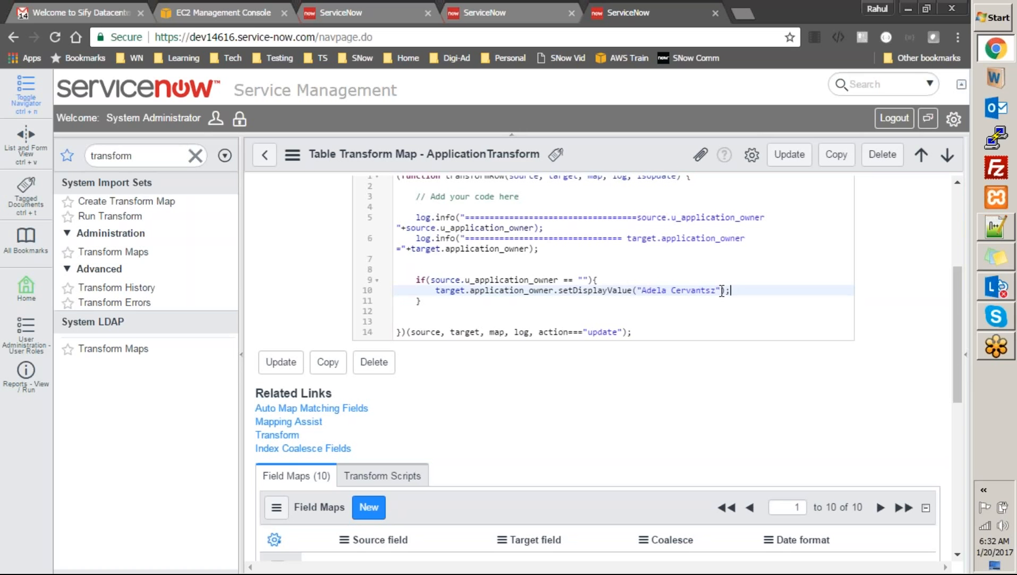
pyautogui.hotkey('ctrl', 'shift', 'Left')
pyautogui.hotkey('ctrl', 'shift', 'Left')
pyautogui.hotkey('ctrl', 'shift', 'Left')
pyautogui.hotkey('ctrl', 'shift', 'Left')
pyautogui.hotkey('ctrl', 'shift', 'Left')
pyautogui.hotkey('ctrl', 'shift', 'Left')
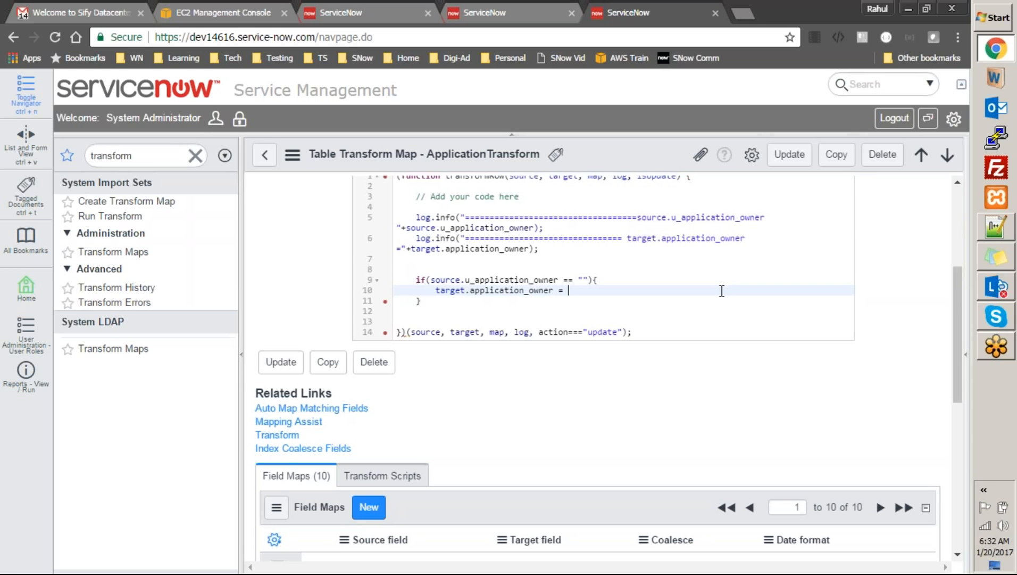
pyautogui.write('=')
pyautogui.hotkey('ctrl', 'v')
# Save the ApplicationTransform map with the direct owner assignment on line 10
pyautogui.click(756, 328)
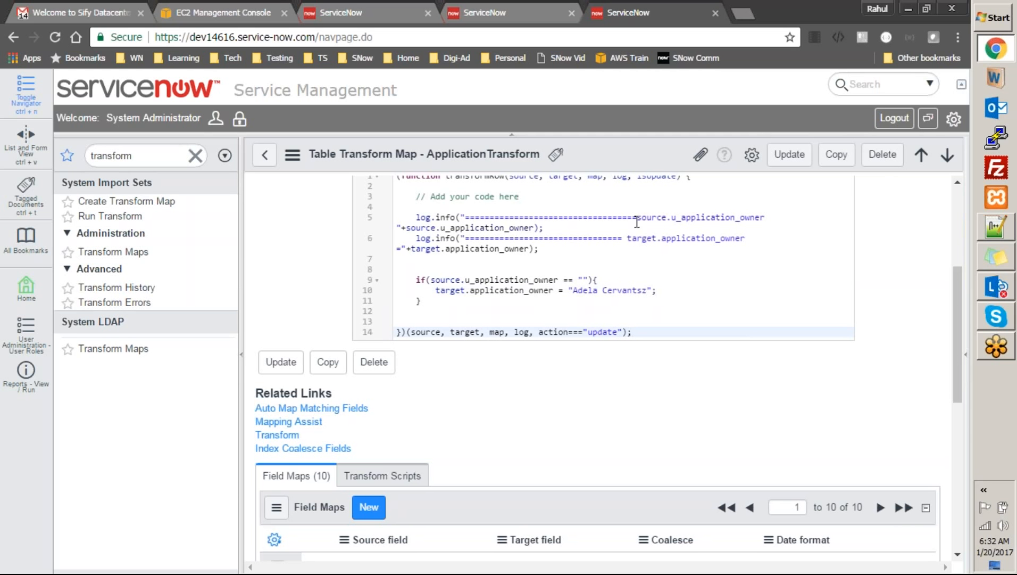
pyautogui.rightClick(629, 156)
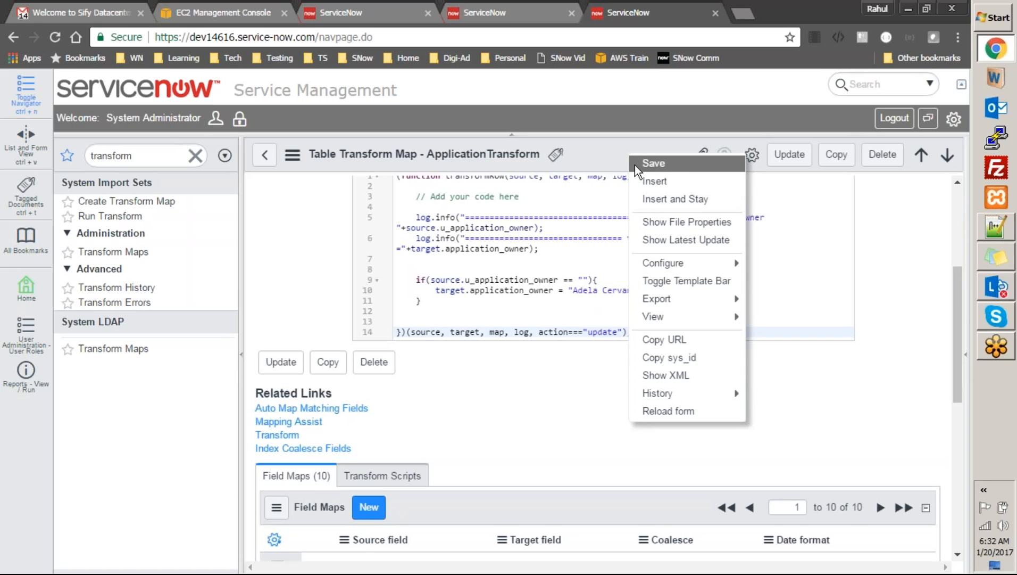
pyautogui.click(635, 164)
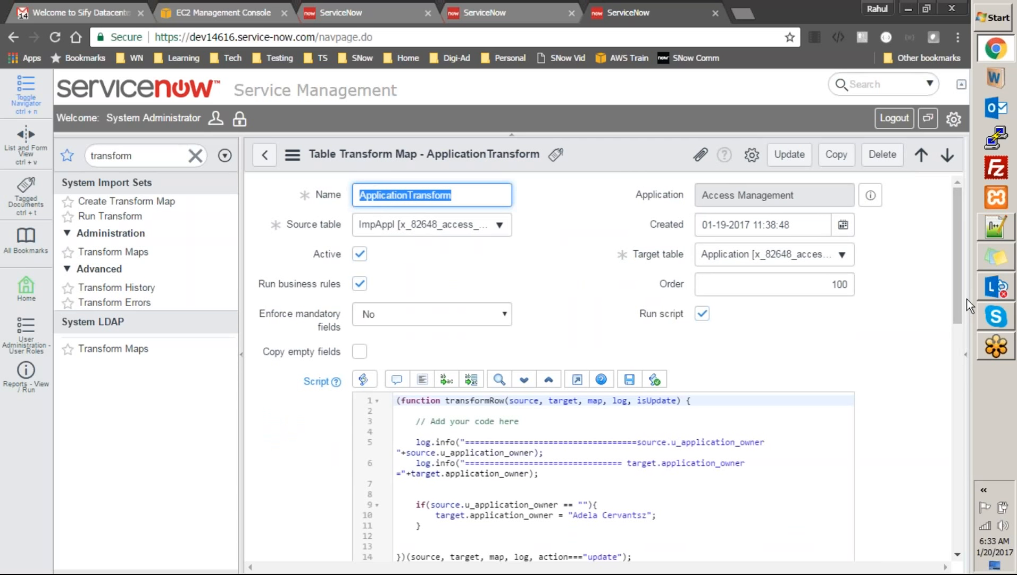
pyautogui.moveTo(967, 299)
pyautogui.mouseDown()
pyautogui.moveTo(968, 369)
pyautogui.moveTo(961, 296)
pyautogui.mouseUp()
# Filter for 'import', set ISET0010001's State back to Loaded, and list the transform maps
pyautogui.click(159, 151)
pyautogui.write('import')
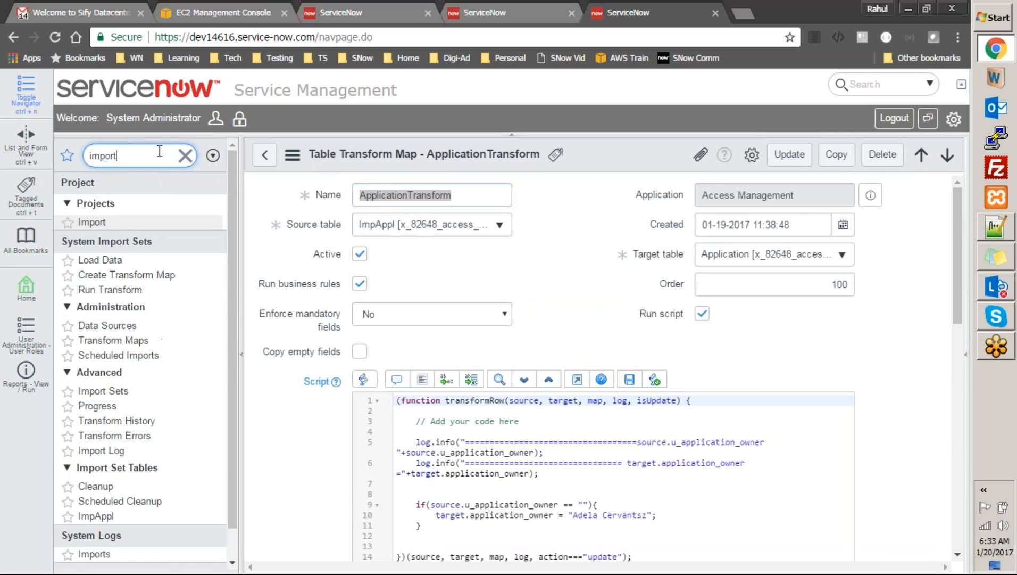
pyautogui.click(118, 333)
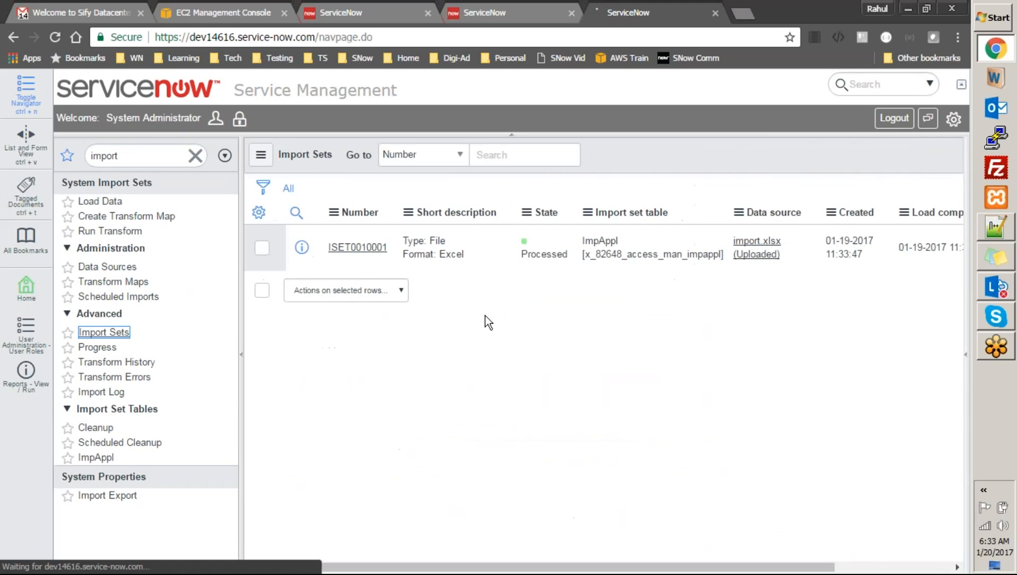
pyautogui.click(551, 248)
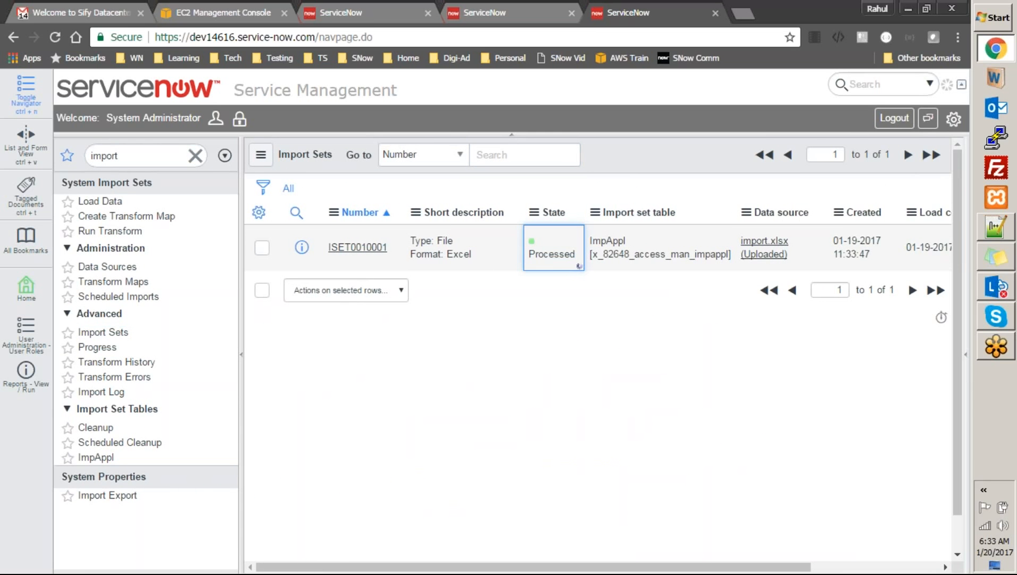
pyautogui.doubleClick(573, 245)
pyautogui.click(573, 240)
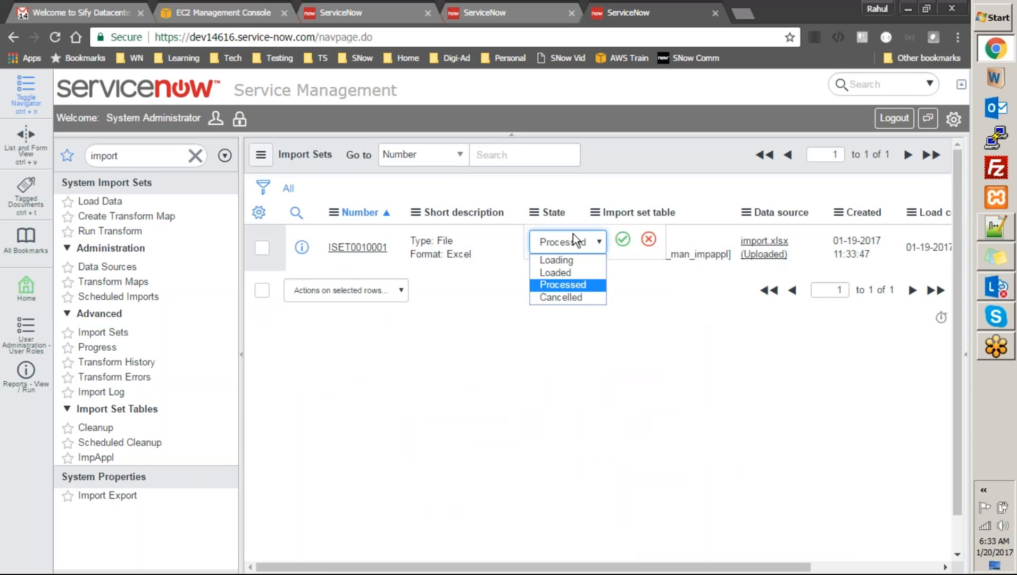
pyautogui.click(571, 271)
pyautogui.click(623, 239)
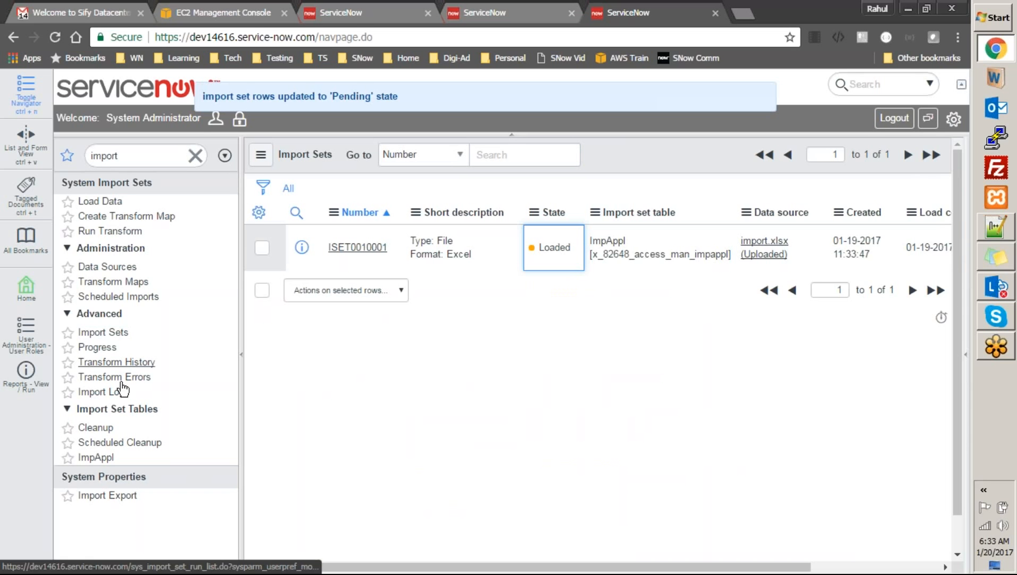
pyautogui.click(114, 282)
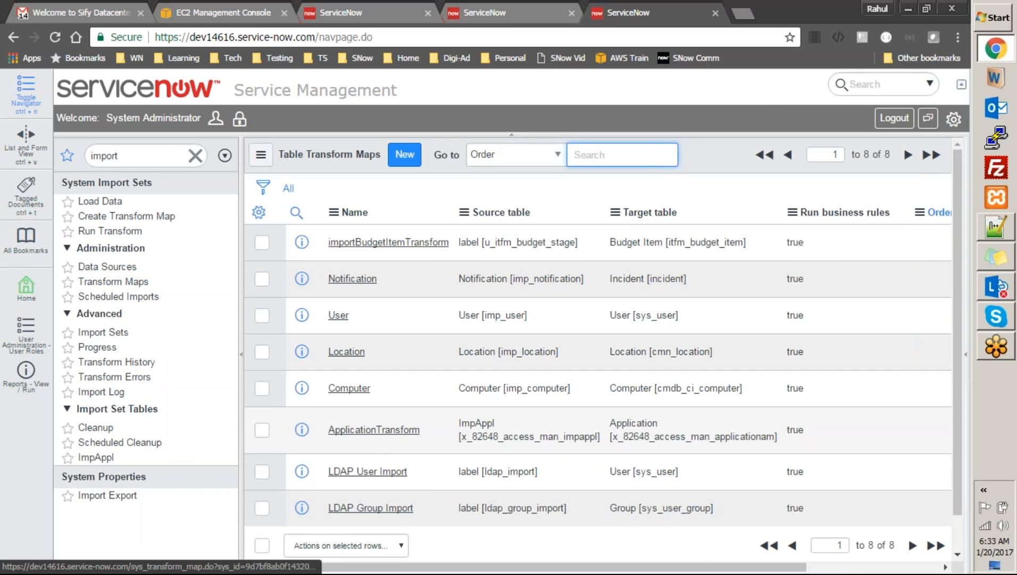
# Review the ApplicationTransform script, then open Access Mgmt > Applications from the navigator
pyautogui.click(374, 429)
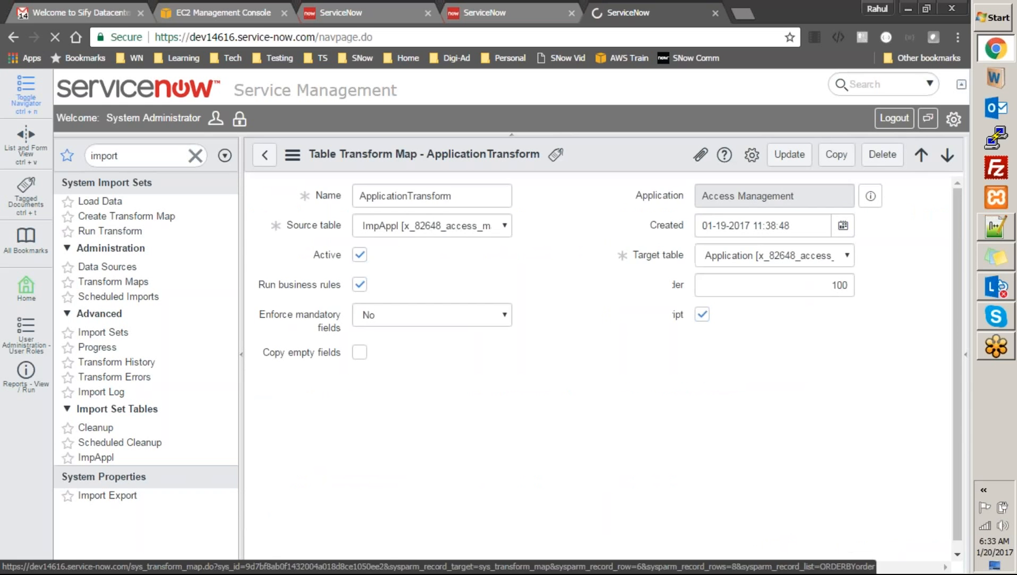
pyautogui.moveTo(960, 258); pyautogui.dragTo(977, 445)
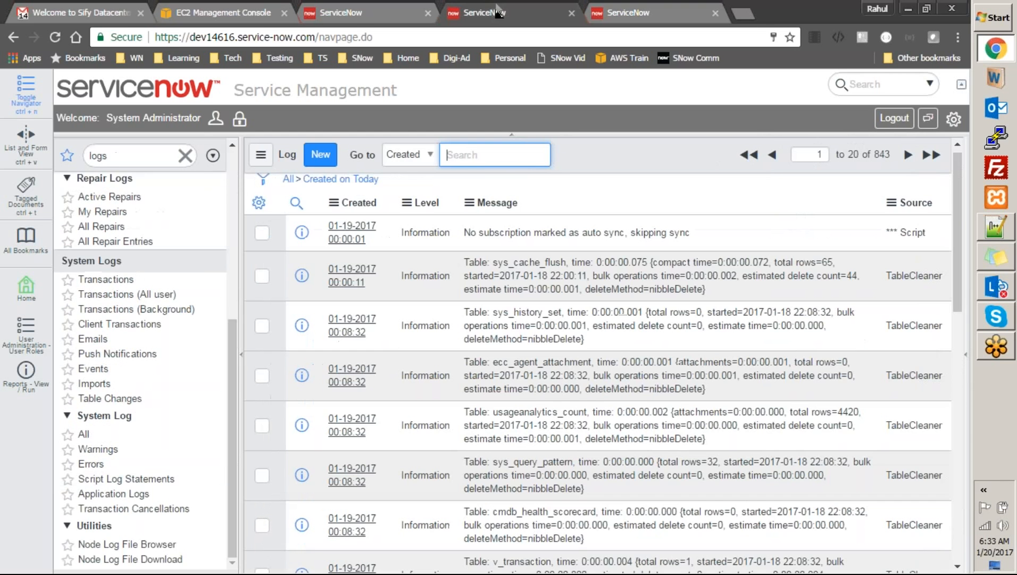
pyautogui.click(166, 160)
pyautogui.write('appli')
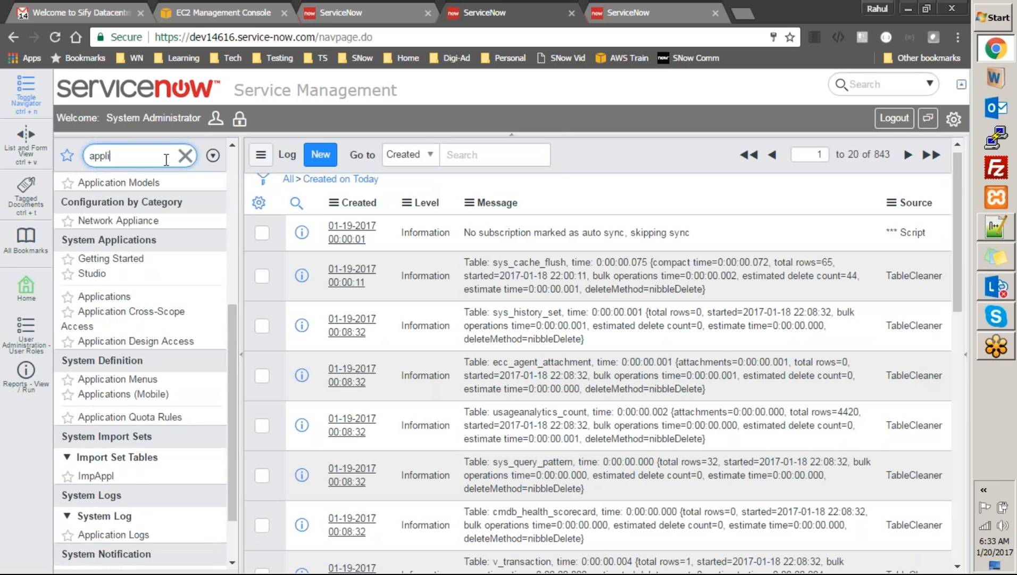
pyautogui.write('cation')
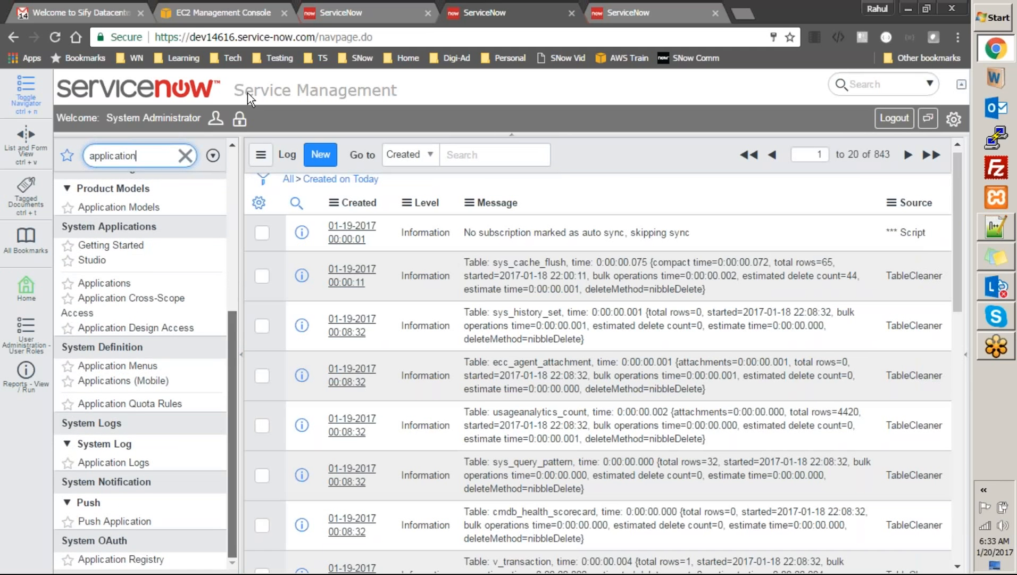
pyautogui.hotkey('ctrl', 'a')
pyautogui.press('BackSpace')
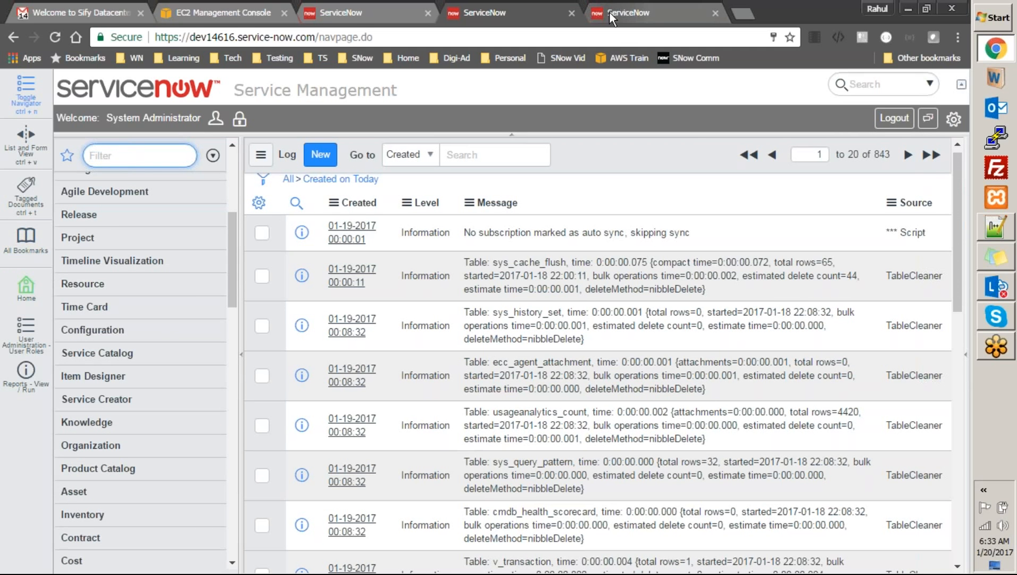
pyautogui.moveTo(234, 253); pyautogui.dragTo(238, 176)
pyautogui.click(127, 224)
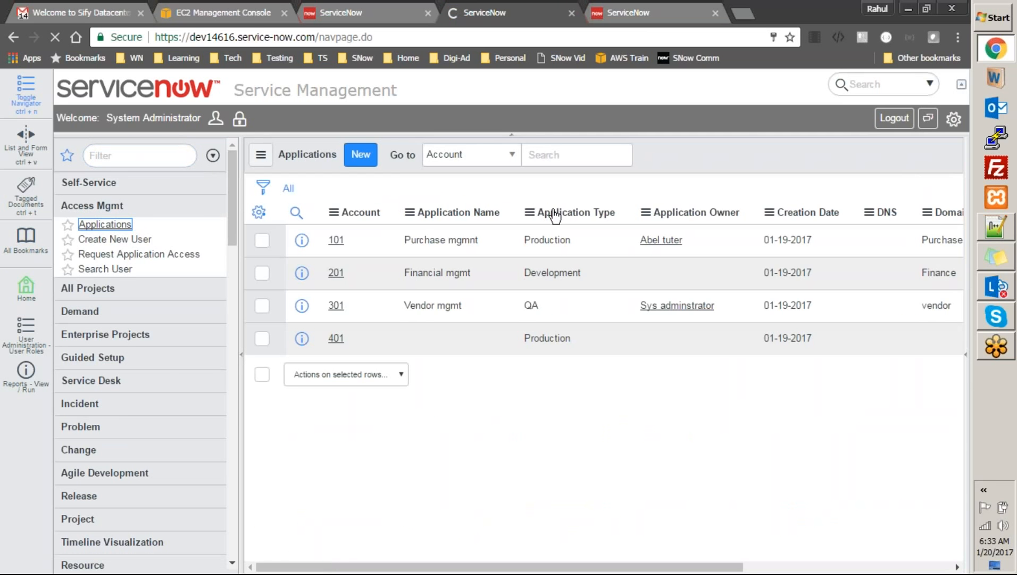
# Open the Purchase mgmnt record, preview its owner, and open the Application table definition
pyautogui.click(336, 240)
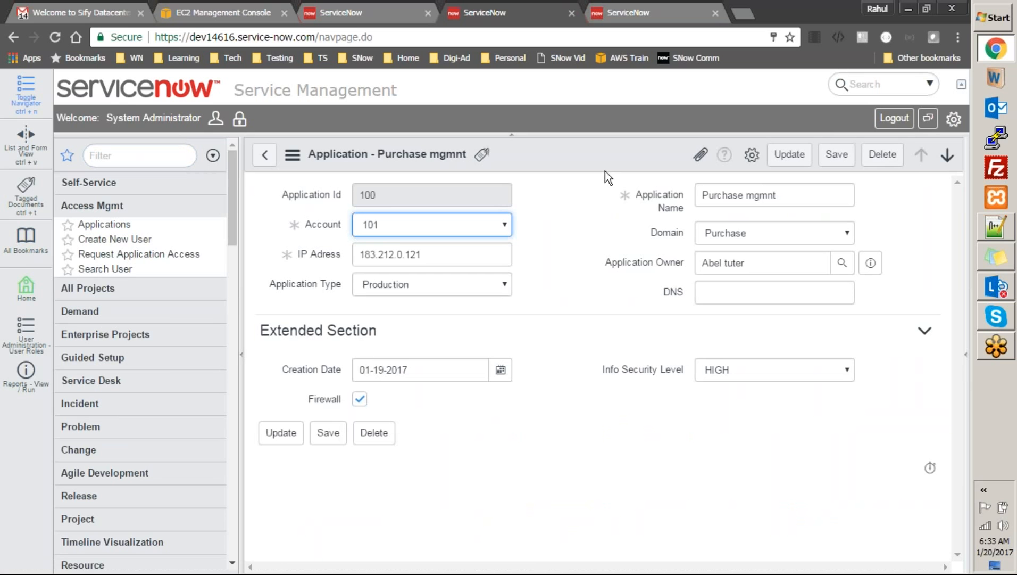
pyautogui.click(870, 263)
pyautogui.rightClick(619, 152)
pyautogui.moveTo(698, 226)
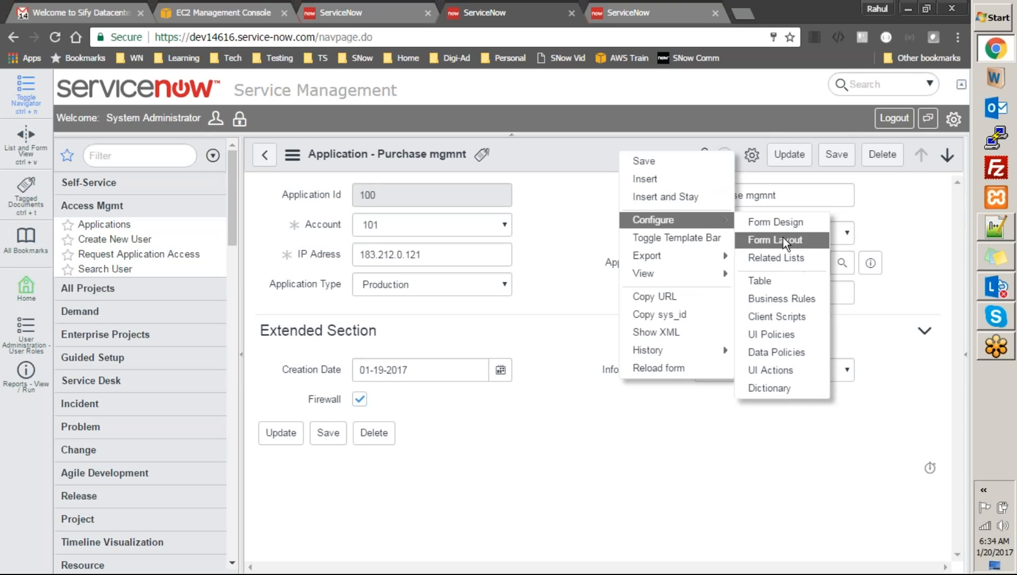
pyautogui.click(785, 282)
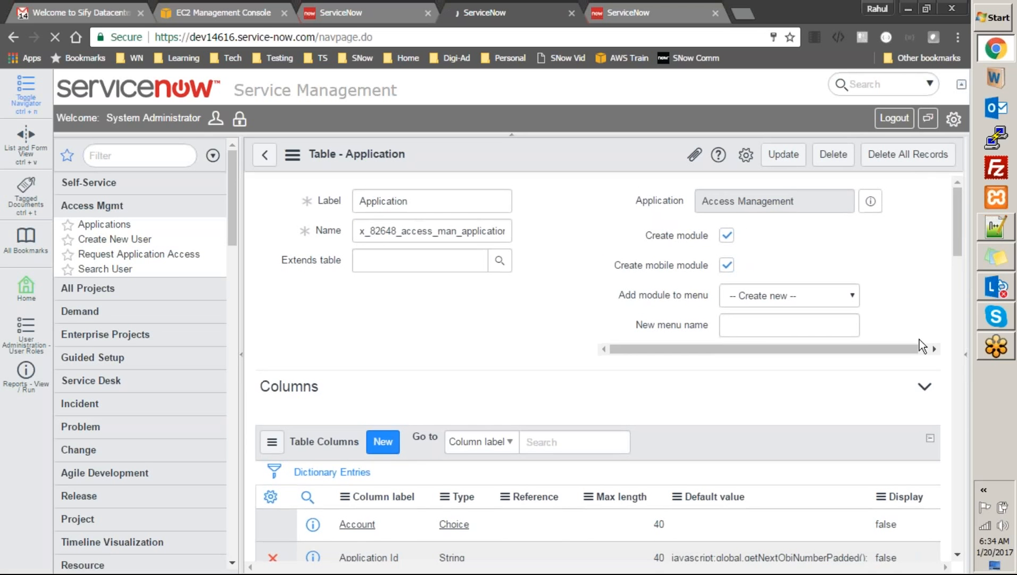
pyautogui.moveTo(959, 235); pyautogui.dragTo(954, 292)
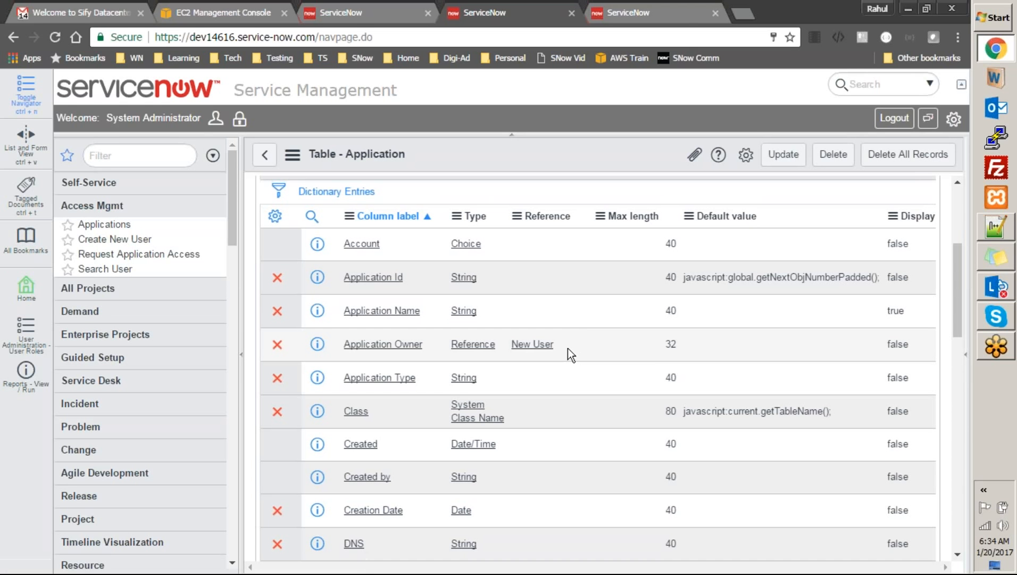
# Edit Application Owner's reference table, checking the tables lookup and selecting the New User value
pyautogui.click(568, 348)
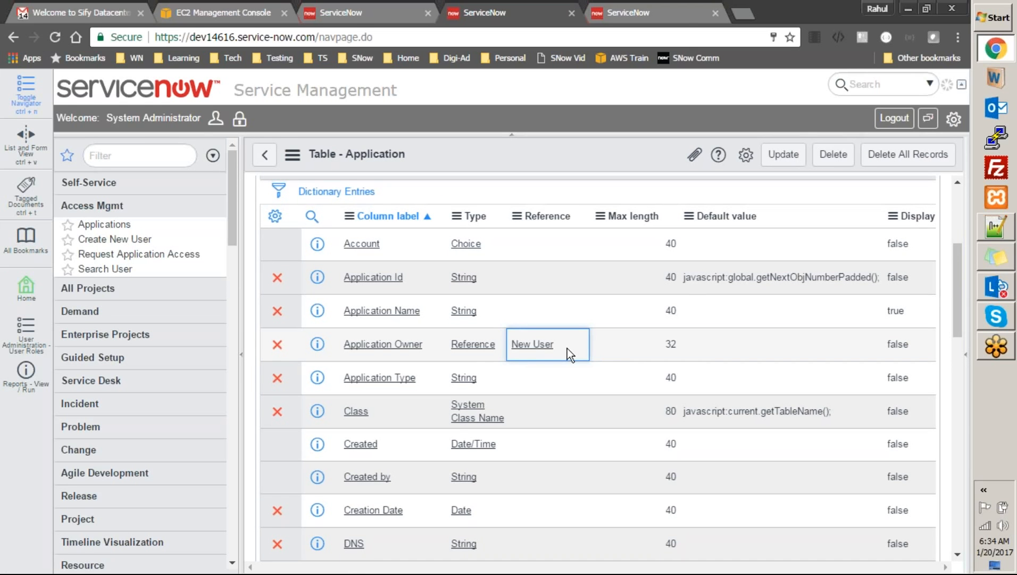
pyautogui.press('Return')
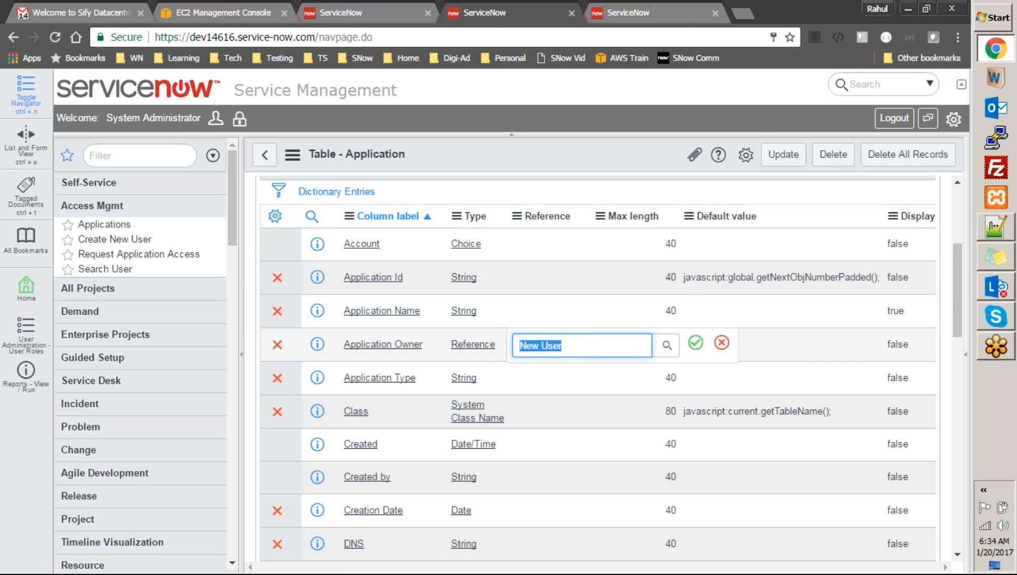
pyautogui.click(666, 345)
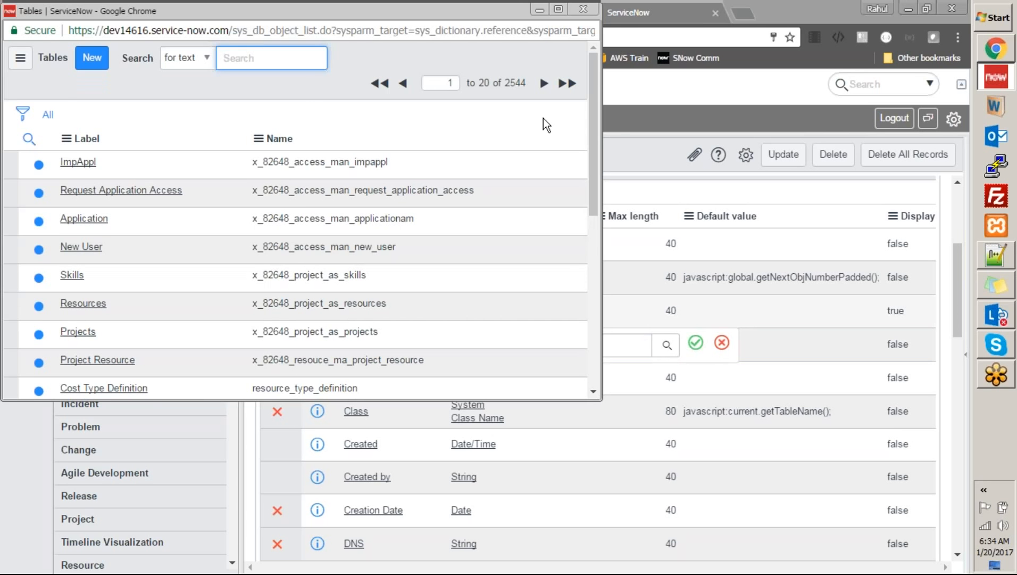
pyautogui.click(584, 9)
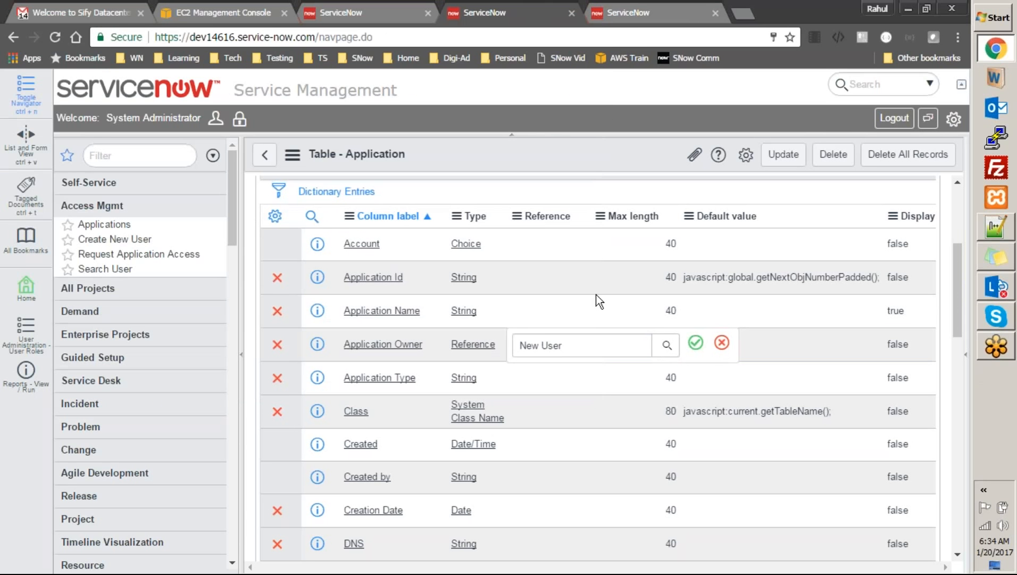
pyautogui.click(613, 348)
pyautogui.hotkey('ctrl', 'a')
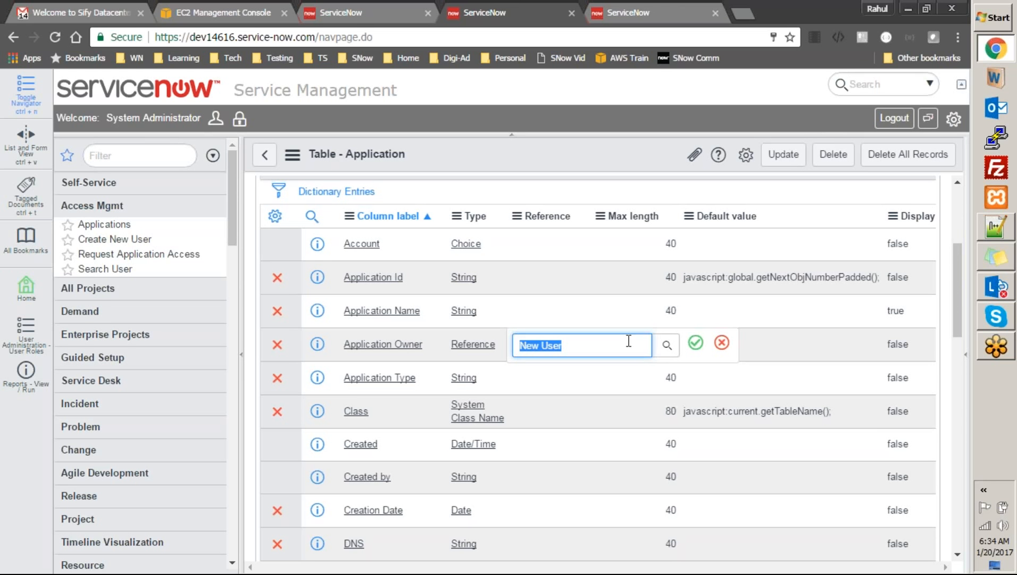
# Point the Application Owner column's reference to User (sys_user) and save the Application table
pyautogui.write('sys')
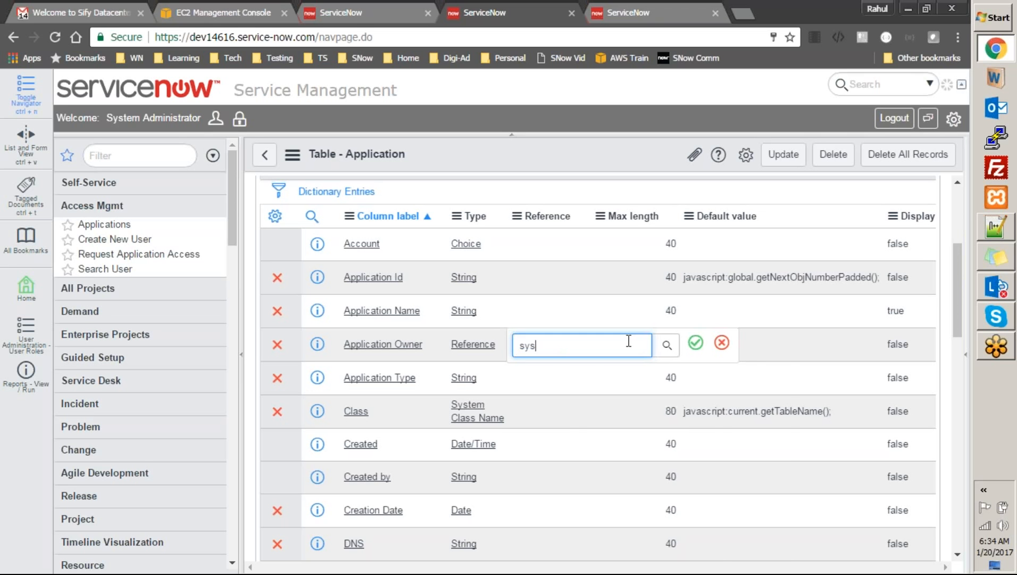
pyautogui.write('_user')
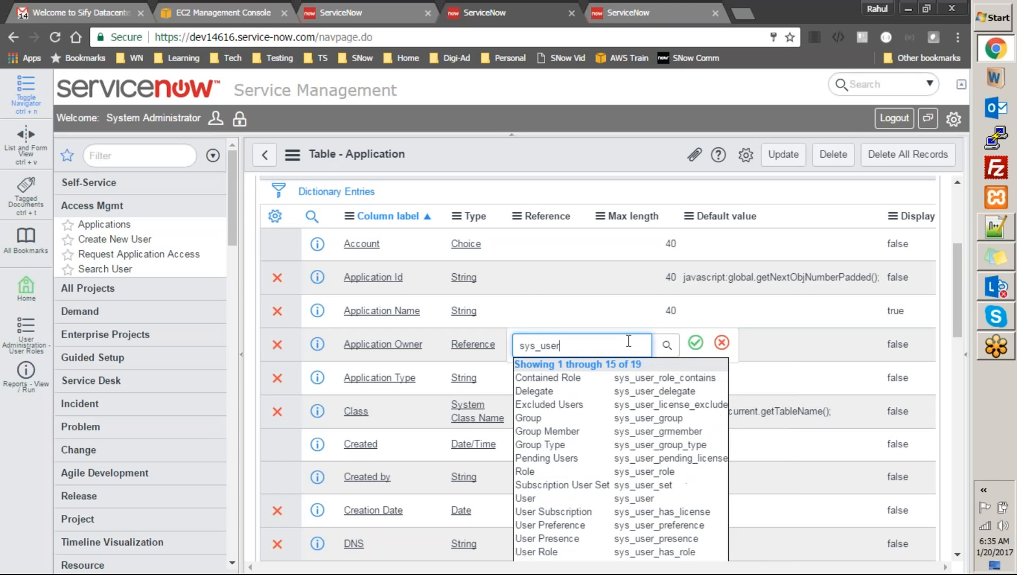
pyautogui.click(650, 498)
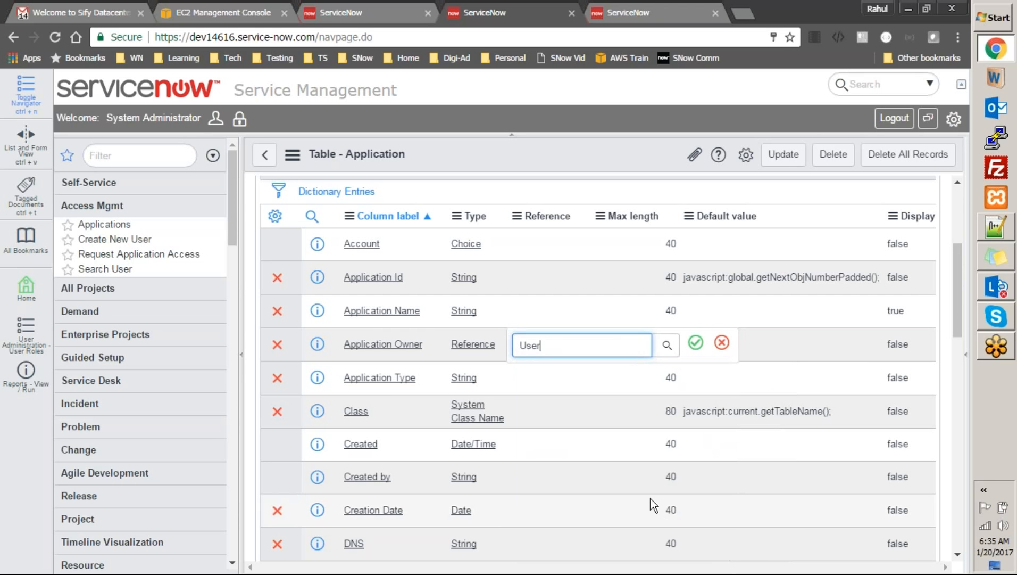
pyautogui.click(695, 343)
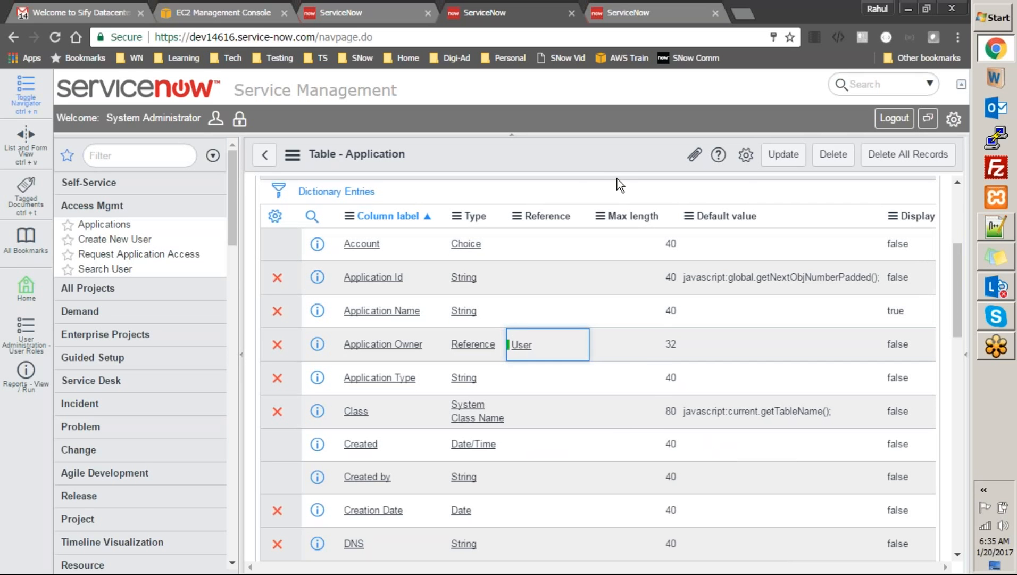
pyautogui.rightClick(614, 160)
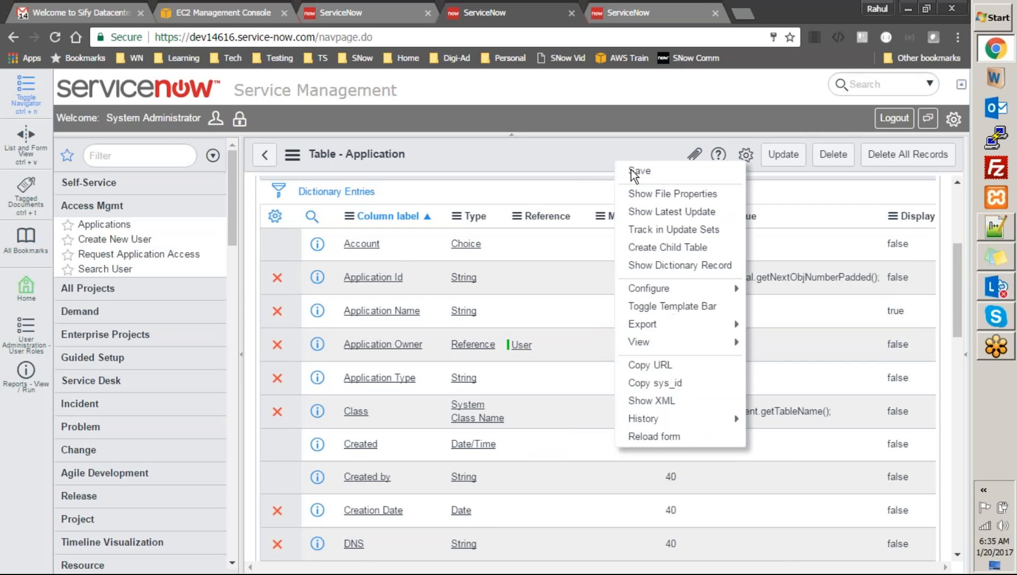
pyautogui.click(631, 170)
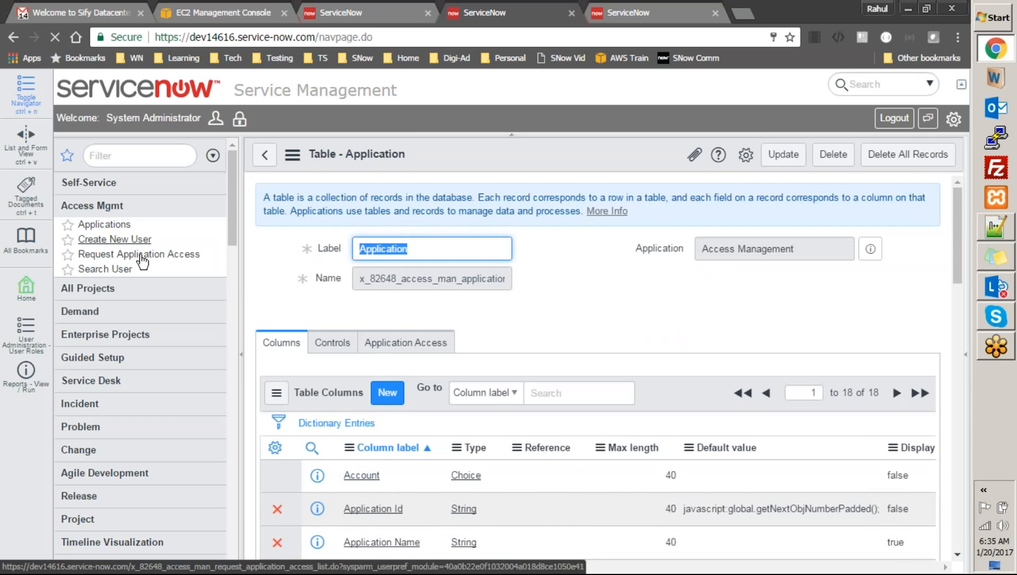
# Open the Run Transform page for import set ISET0010001 from the ApplicationTransform map's Related Links
pyautogui.click(123, 271)
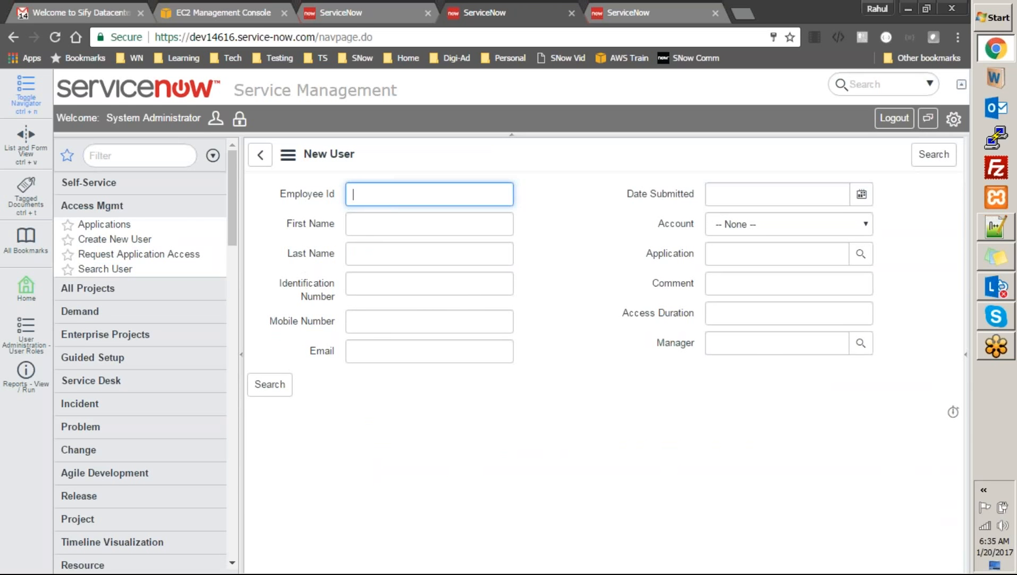
pyautogui.click(621, 14)
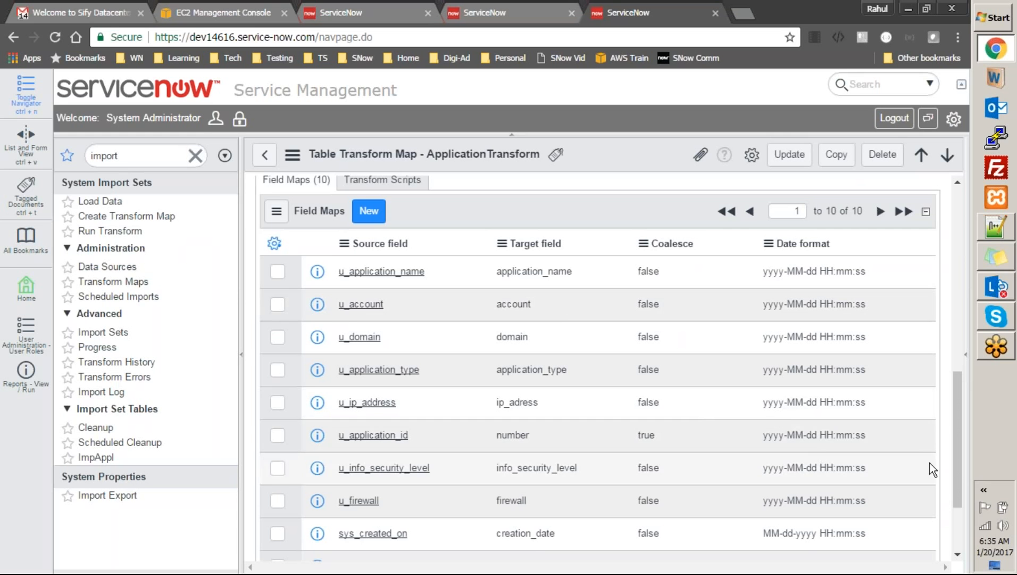
pyautogui.moveTo(961, 464); pyautogui.dragTo(960, 359)
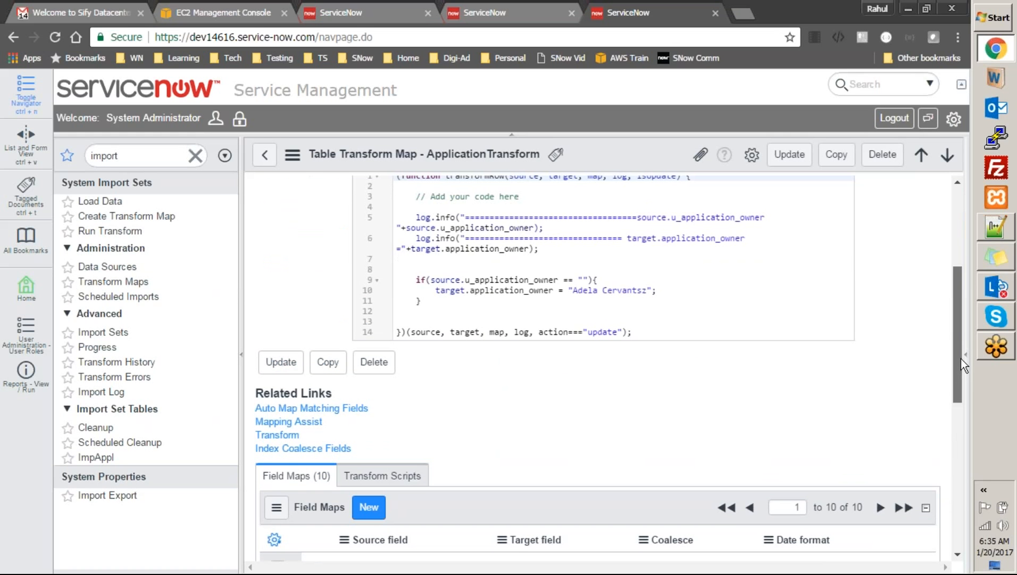
pyautogui.click(280, 434)
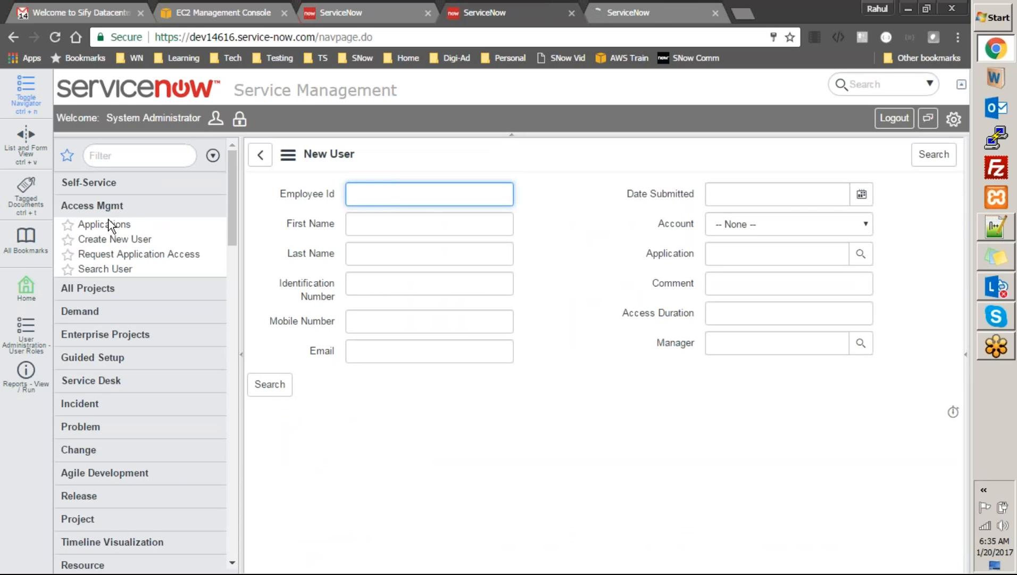
pyautogui.click(111, 225)
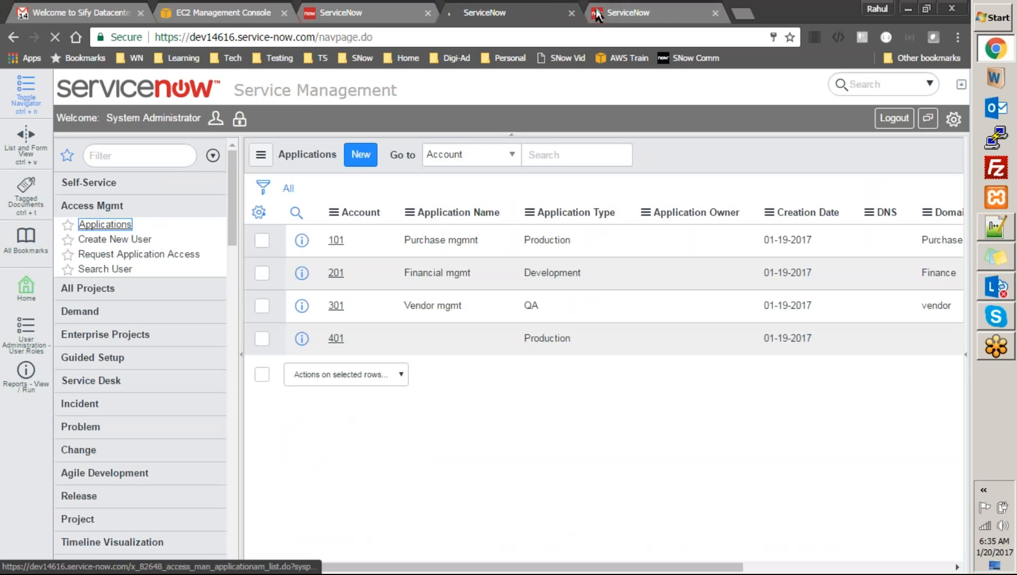
pyautogui.click(641, 8)
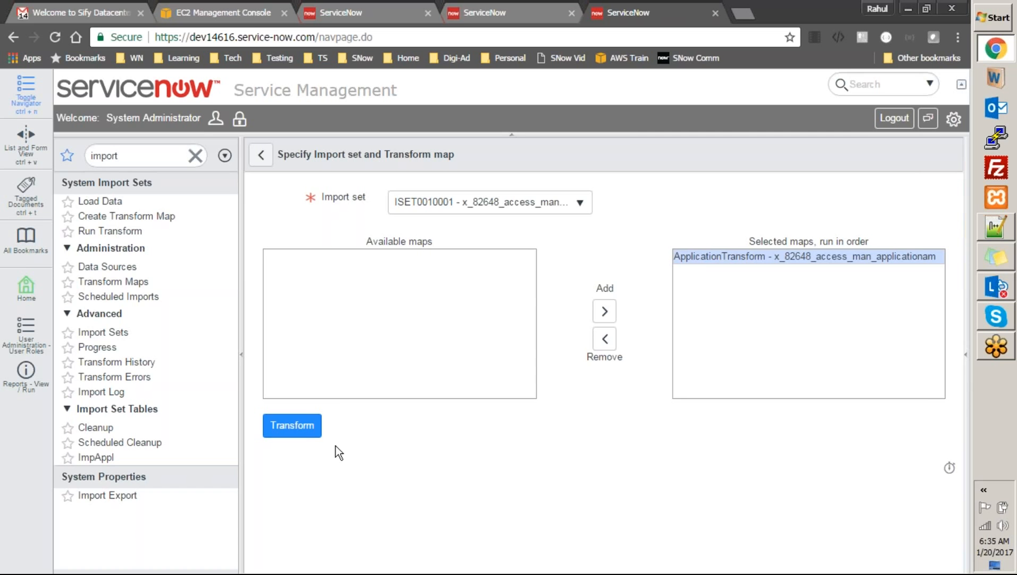
# Run ApplicationTransform, refresh the Applications list to show owners, then open Create New User
pyautogui.click(492, 11)
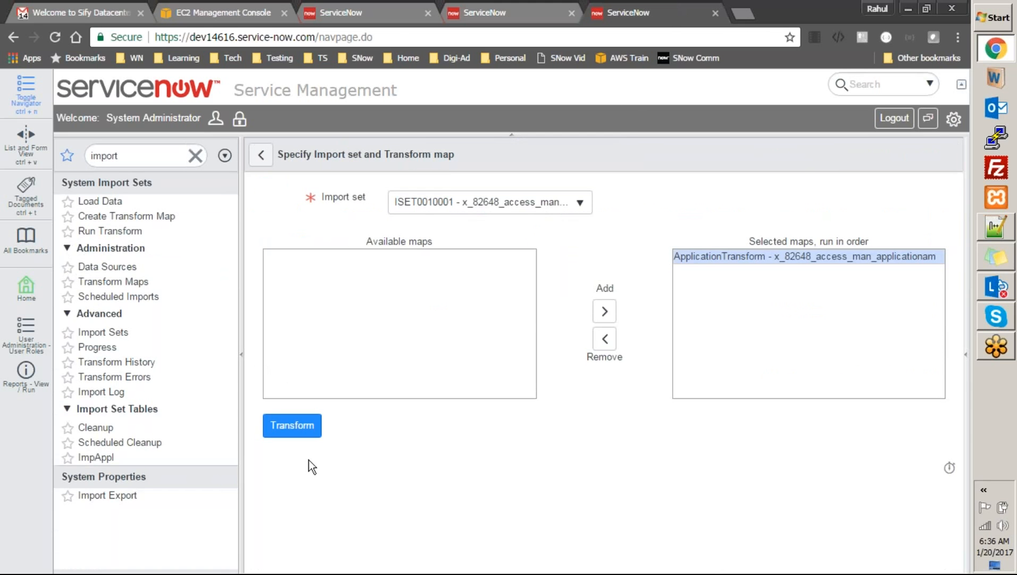
pyautogui.click(294, 425)
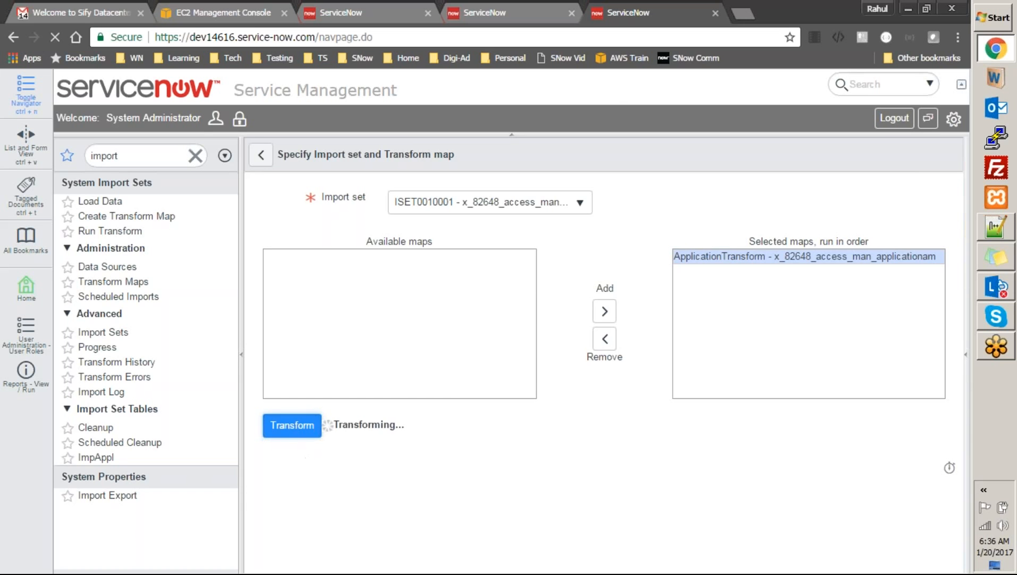
pyautogui.click(501, 12)
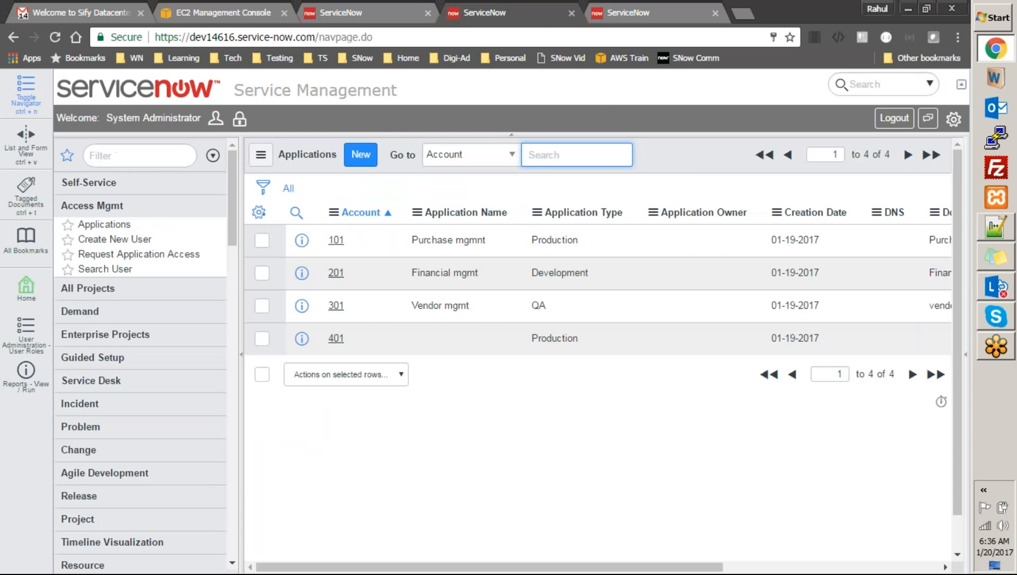
pyautogui.rightClick(692, 158)
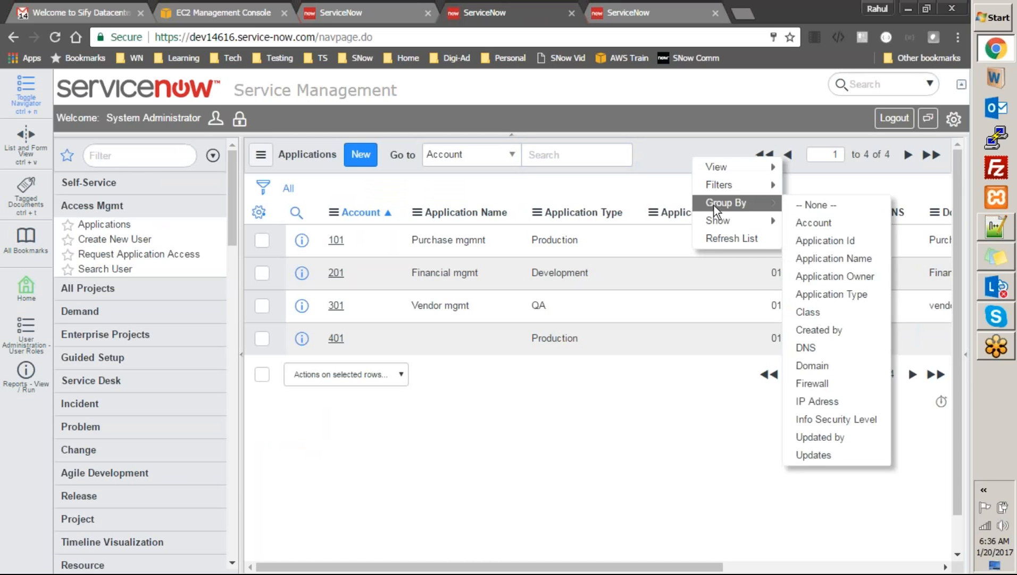
pyautogui.click(717, 236)
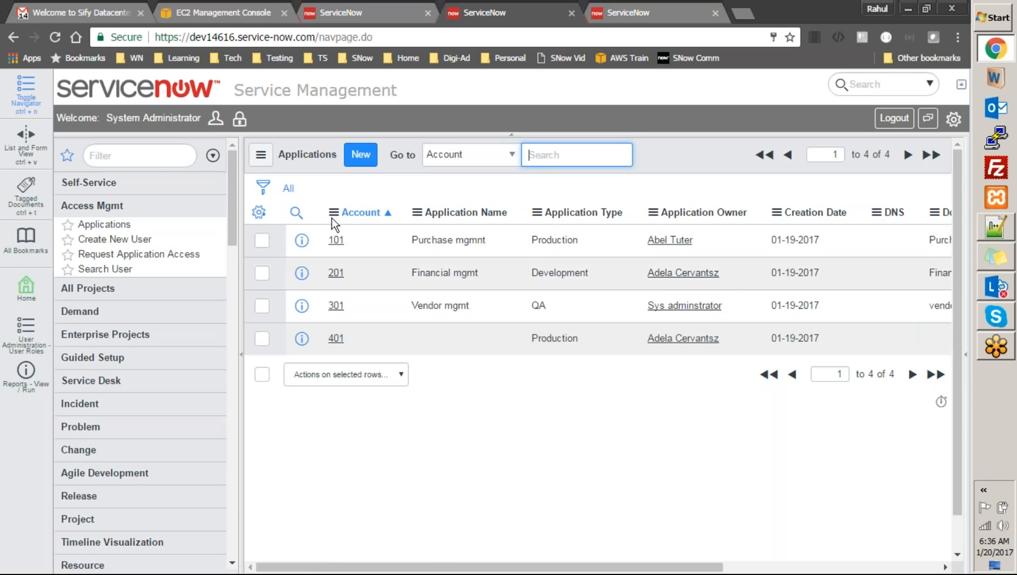
pyautogui.click(160, 160)
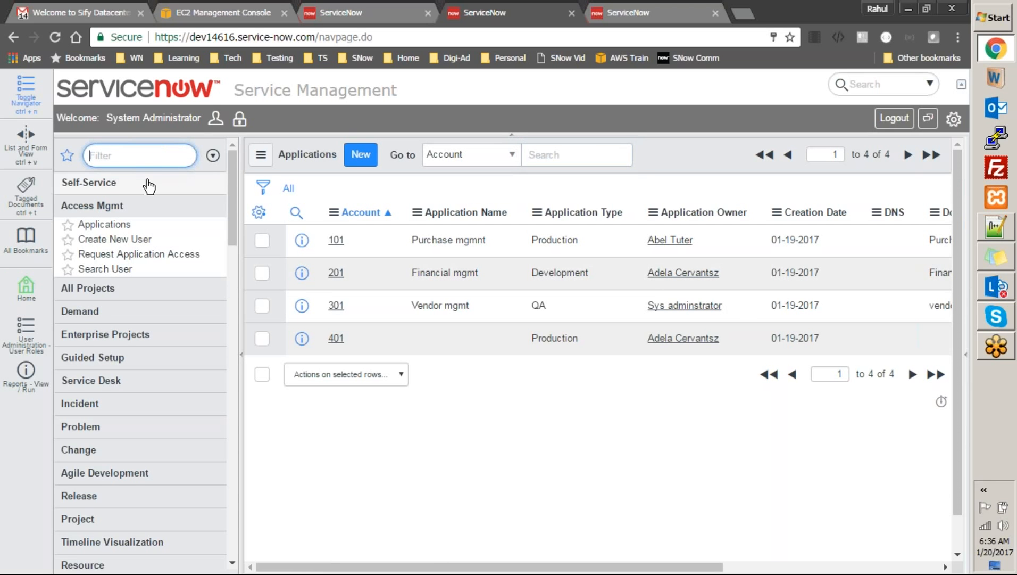
pyautogui.click(118, 239)
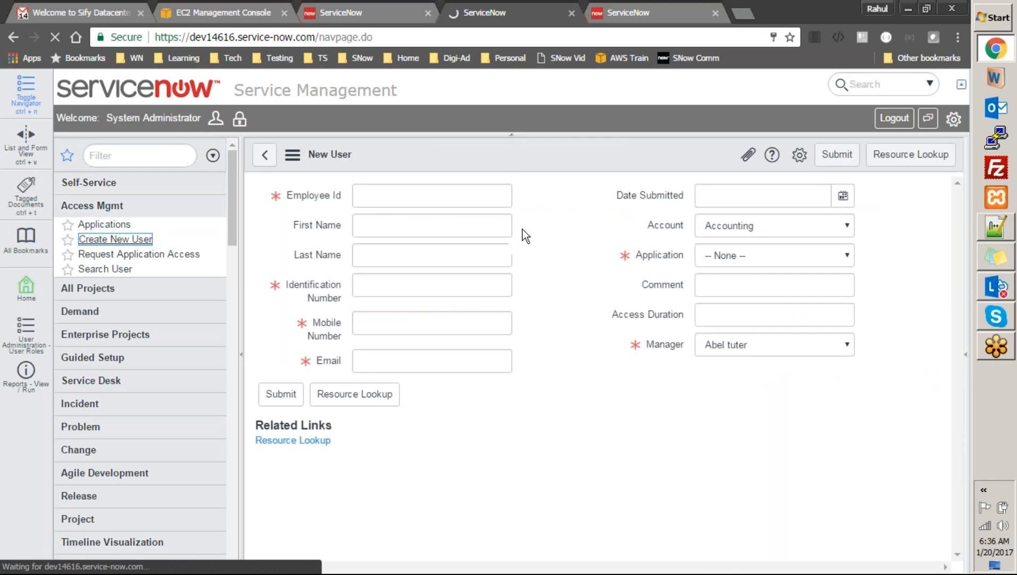
# Open the New User table's definition through Configure > Table
pyautogui.rightClick(538, 145)
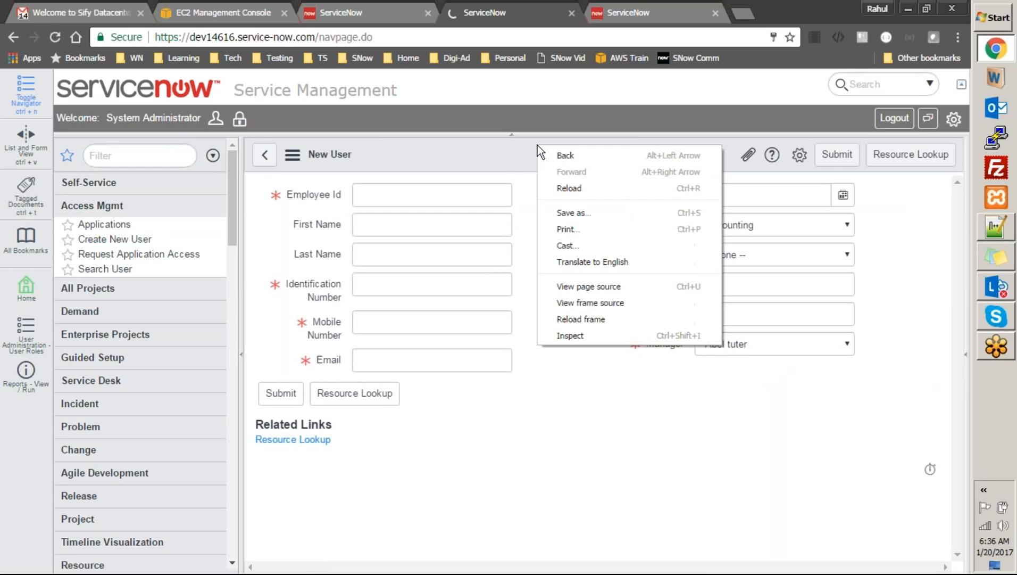
pyautogui.click(526, 145)
pyautogui.rightClick(526, 146)
pyautogui.moveTo(560, 175)
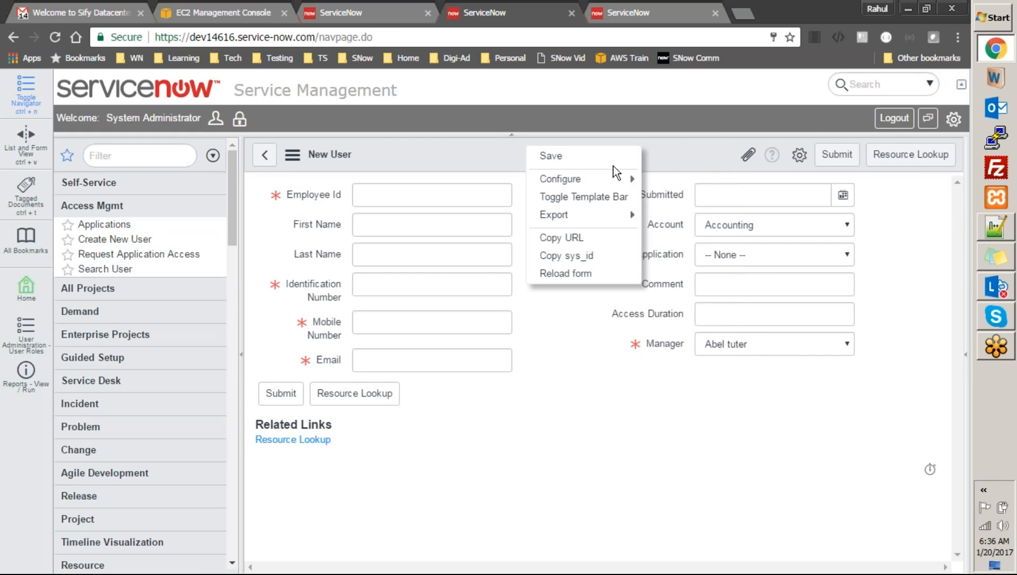
pyautogui.moveTo(639, 176)
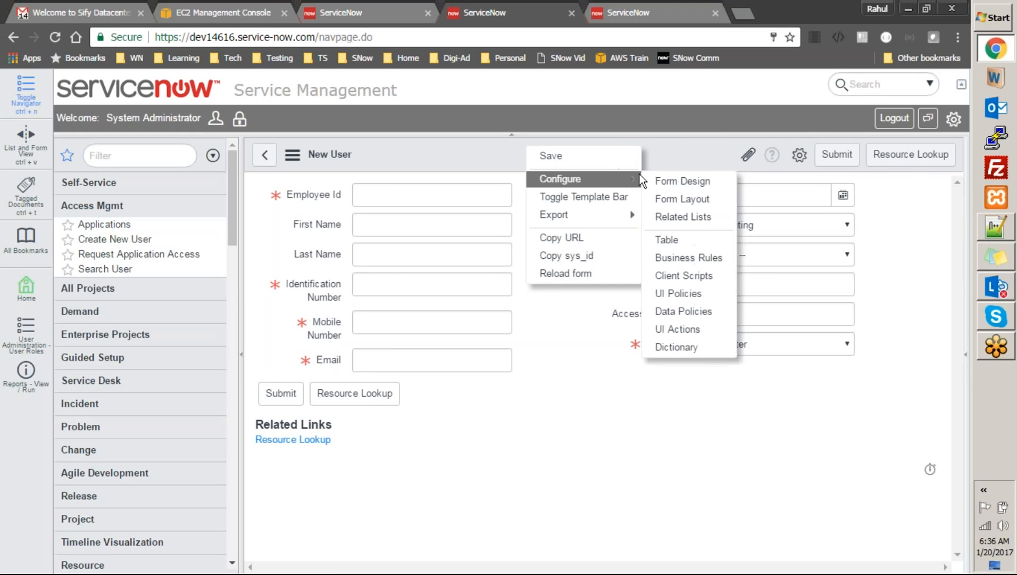
pyautogui.click(674, 240)
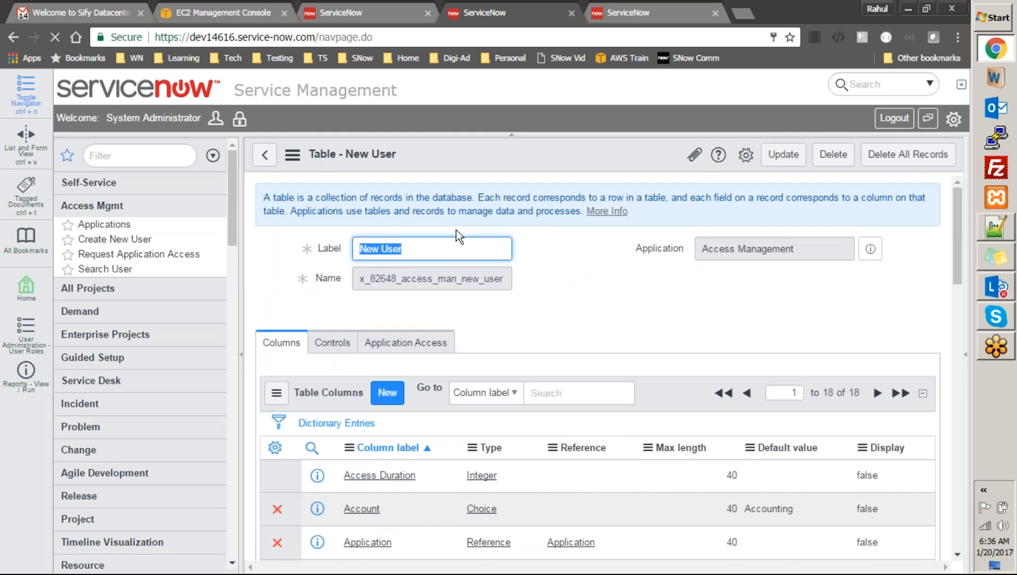
# Copy the table's system name into the navigator filter, then clear the filter
pyautogui.doubleClick(447, 279)
pyautogui.hotkey('ctrl', 'c')
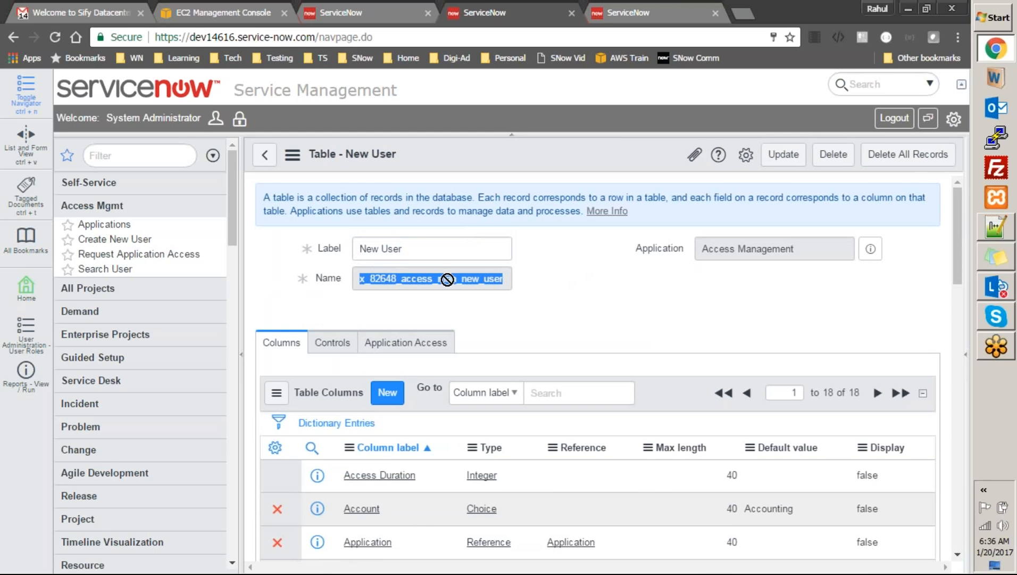
pyautogui.click(163, 153)
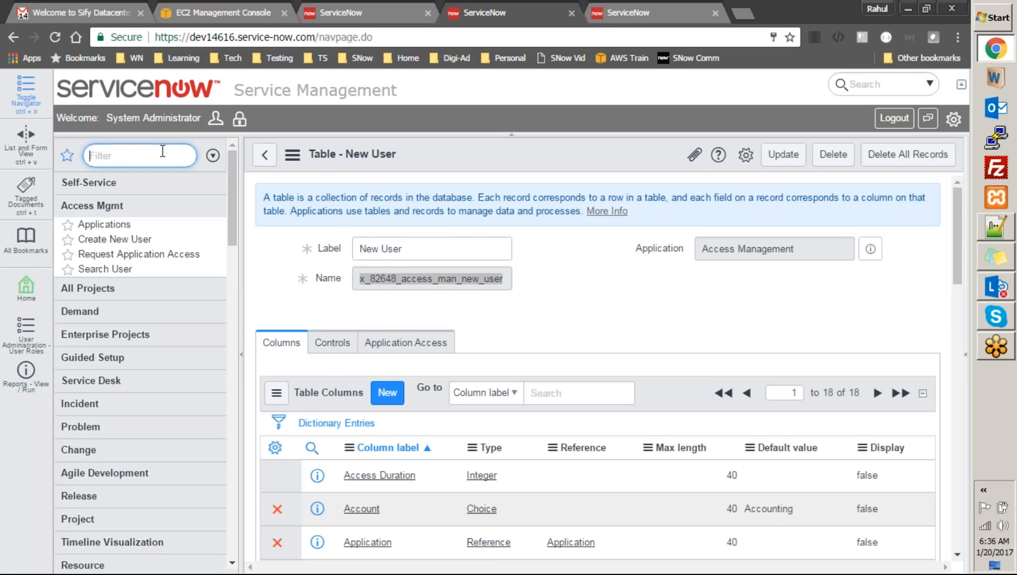
pyautogui.hotkey('ctrl', 'v')
pyautogui.press('BackSpace')
pyautogui.press('BackSpace')
pyautogui.press('BackSpace')
pyautogui.press('BackSpace')
pyautogui.press('BackSpace')
pyautogui.press('BackSpace')
pyautogui.press('BackSpace')
pyautogui.press('BackSpace')
pyautogui.press('BackSpace')
pyautogui.press('BackSpace')
pyautogui.press('BackSpace')
pyautogui.press('BackSpace')
pyautogui.press('BackSpace')
pyautogui.press('BackSpace')
pyautogui.press('BackSpace')
pyautogui.press('BackSpace')
pyautogui.press('BackSpace')
pyautogui.press('BackSpace')
pyautogui.press('BackSpace')
pyautogui.press('BackSpace')
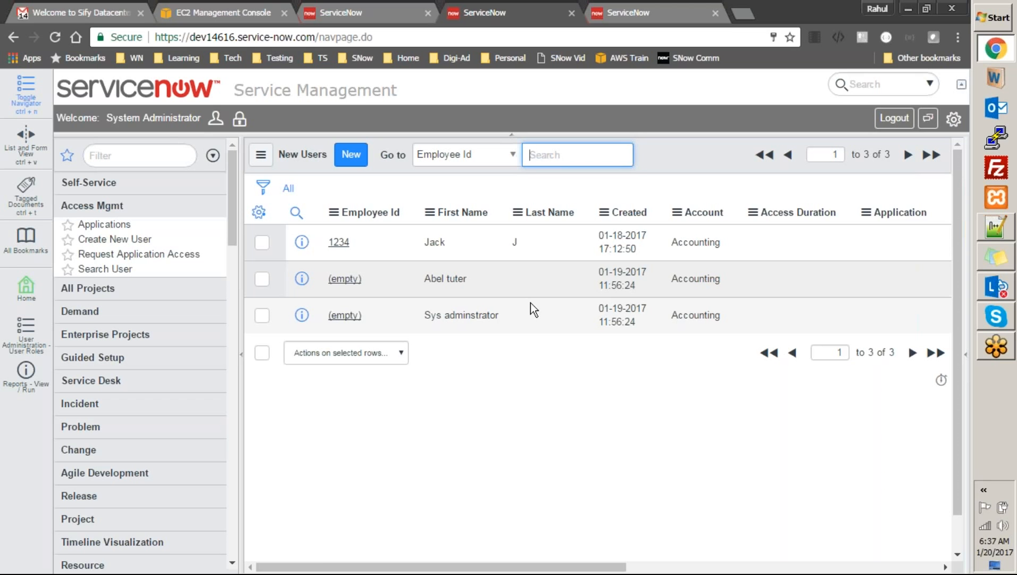
# Reopen the ApplicationTransform map from the transform maps list
pyautogui.click(105, 224)
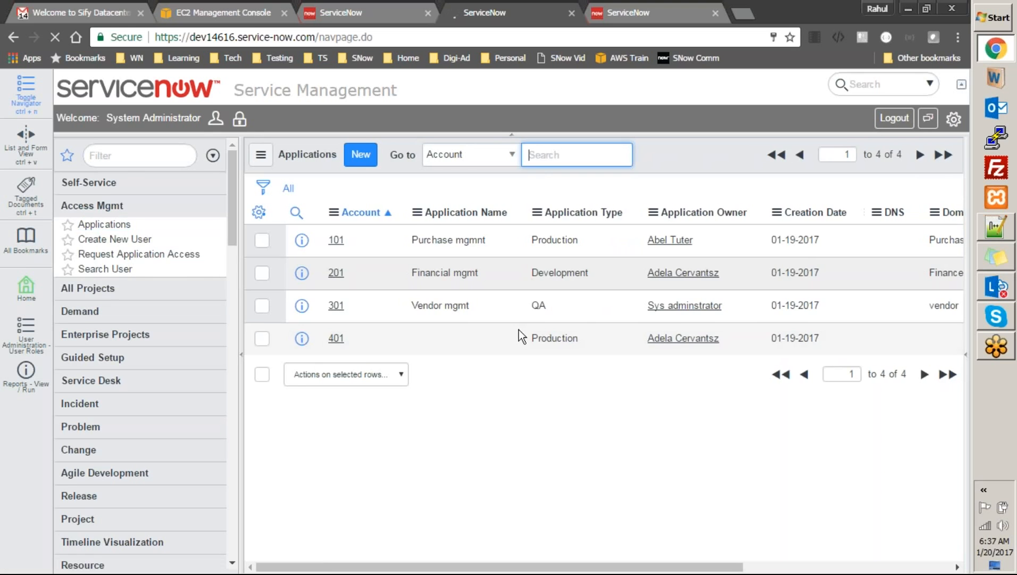
pyautogui.click(604, 14)
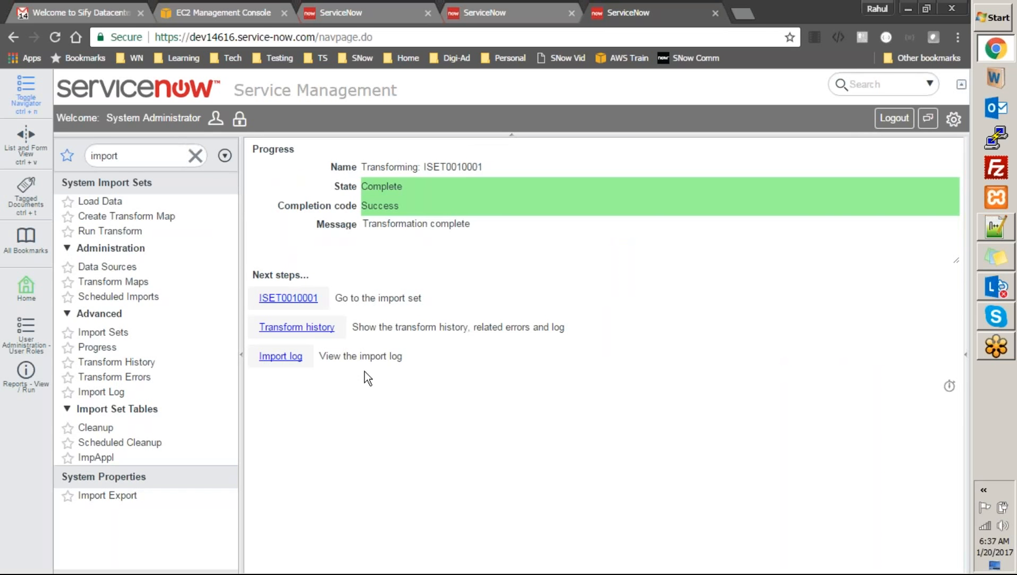
pyautogui.click(135, 282)
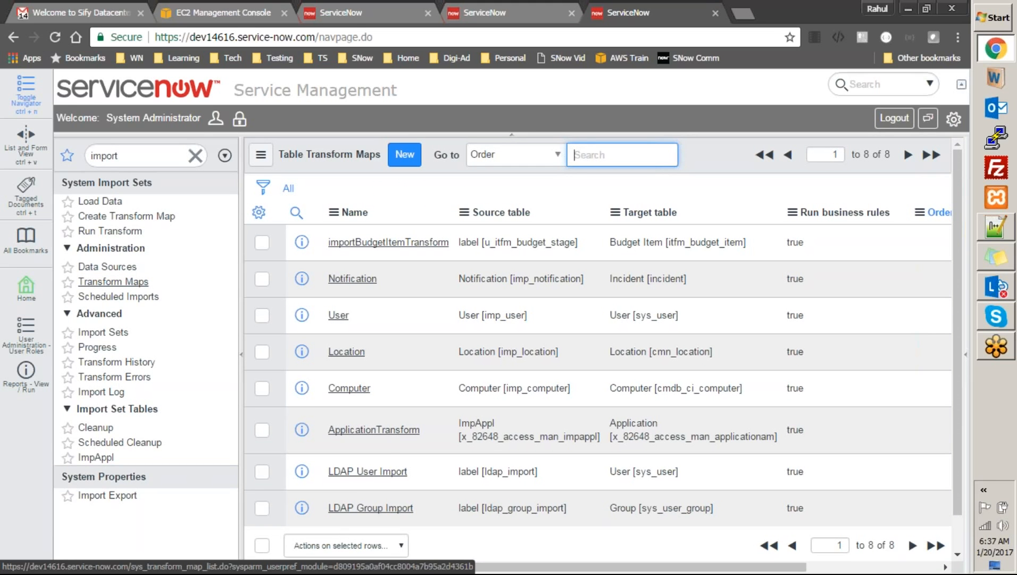
pyautogui.click(377, 430)
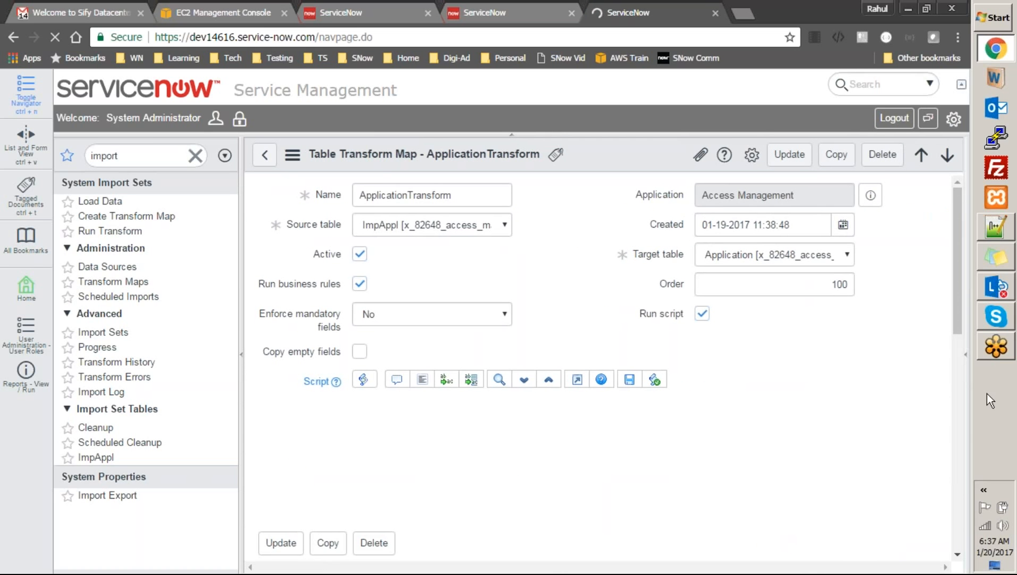
# Scroll the map back to the top, clear the 'import' navigator filter, and go home
pyautogui.moveTo(957, 293); pyautogui.dragTo(963, 371)
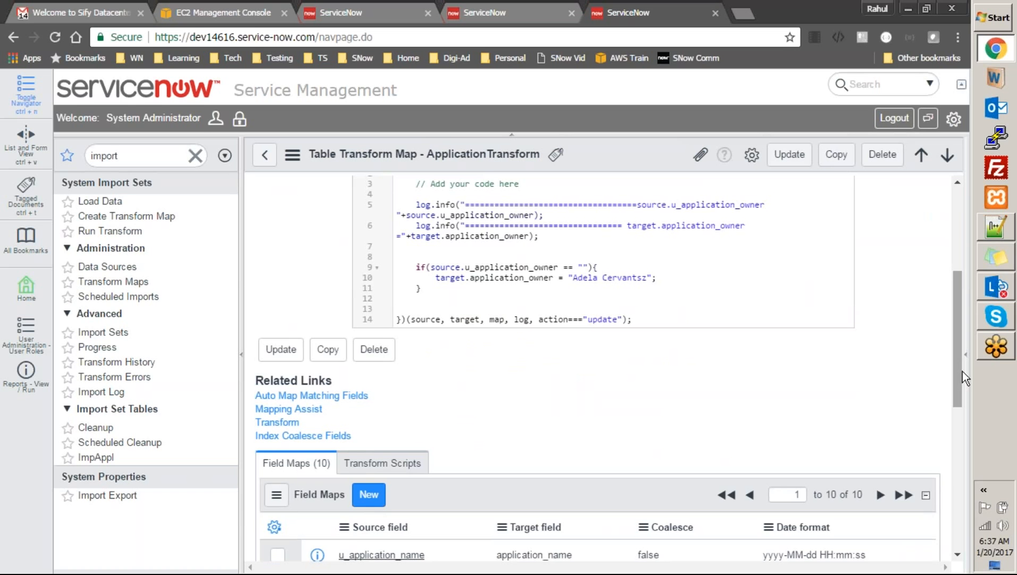
pyautogui.moveTo(961, 370); pyautogui.dragTo(952, 267)
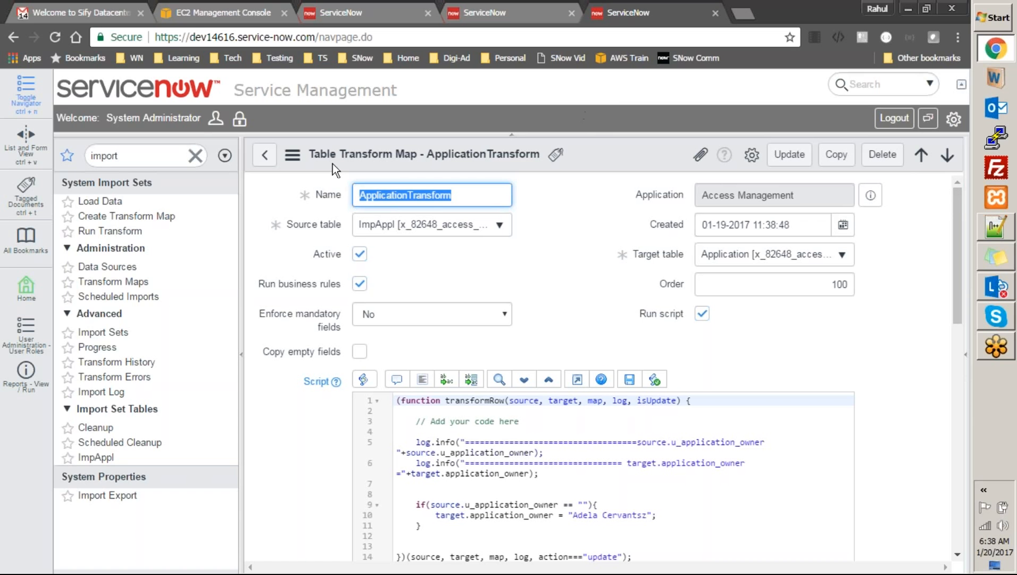
pyautogui.click(195, 155)
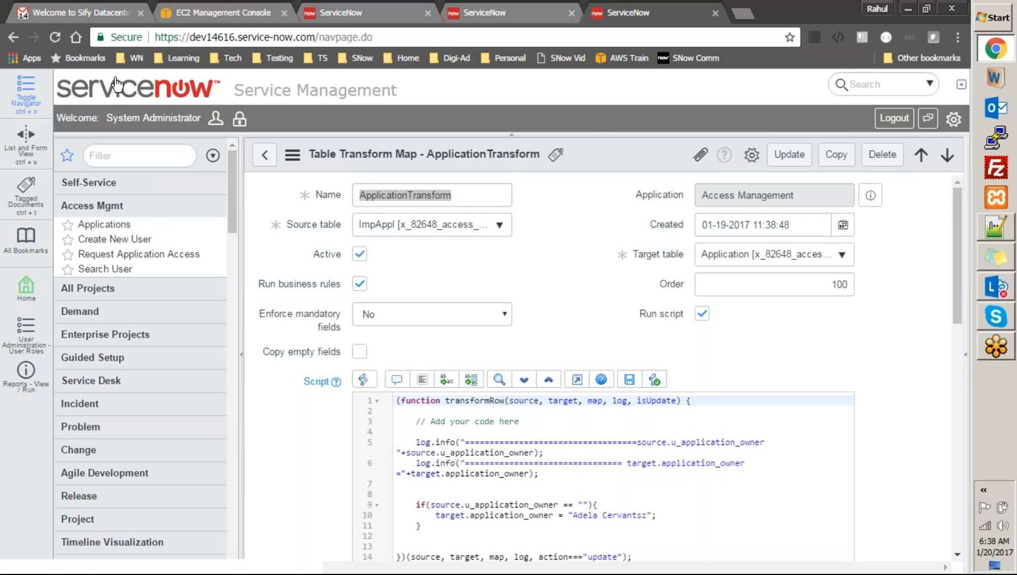
pyautogui.click(115, 96)
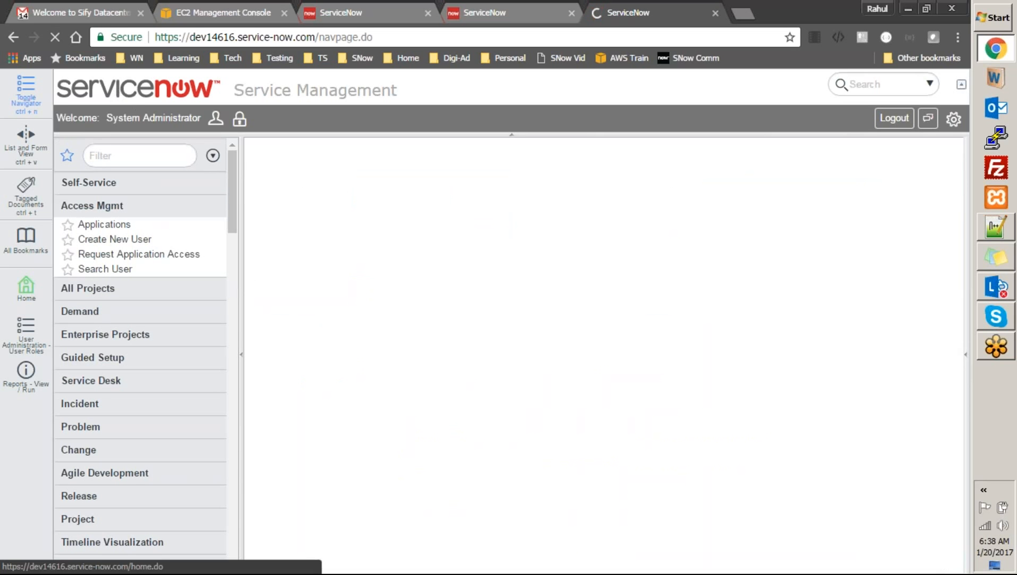
# Review the New User form's Application and Account choices, keep Accounting, and return to Applications
pyautogui.click(114, 223)
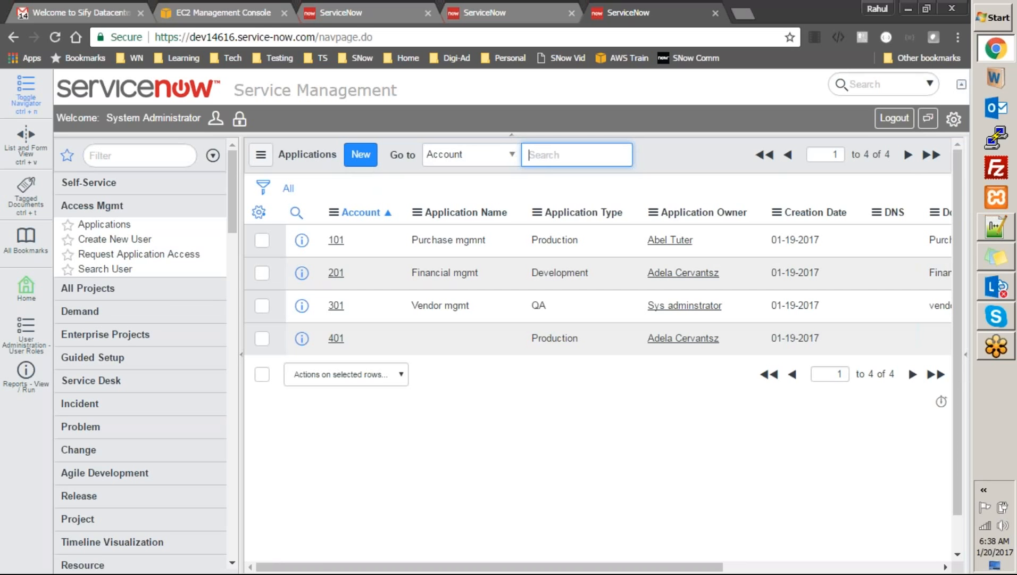
pyautogui.click(136, 238)
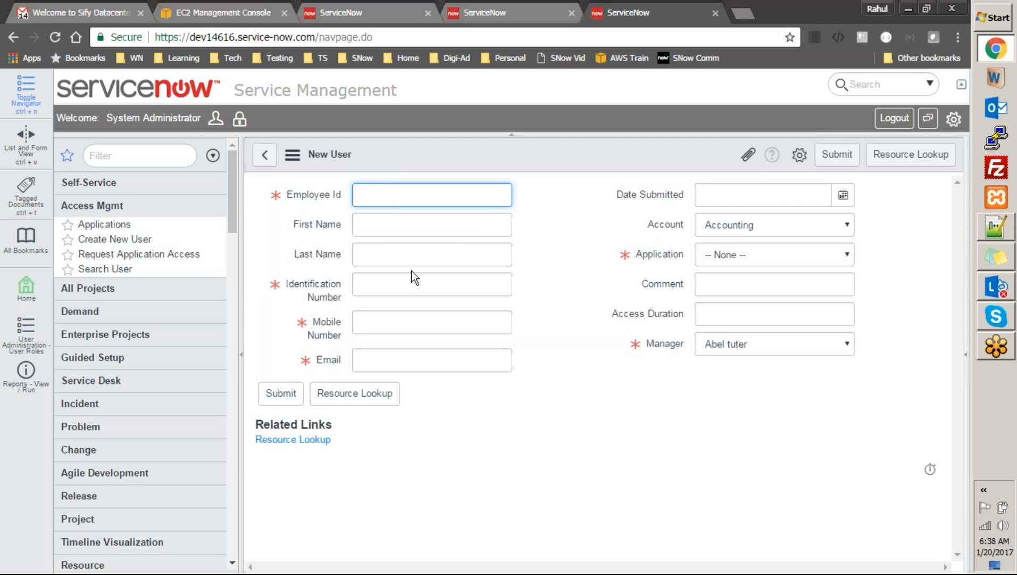
pyautogui.click(731, 255)
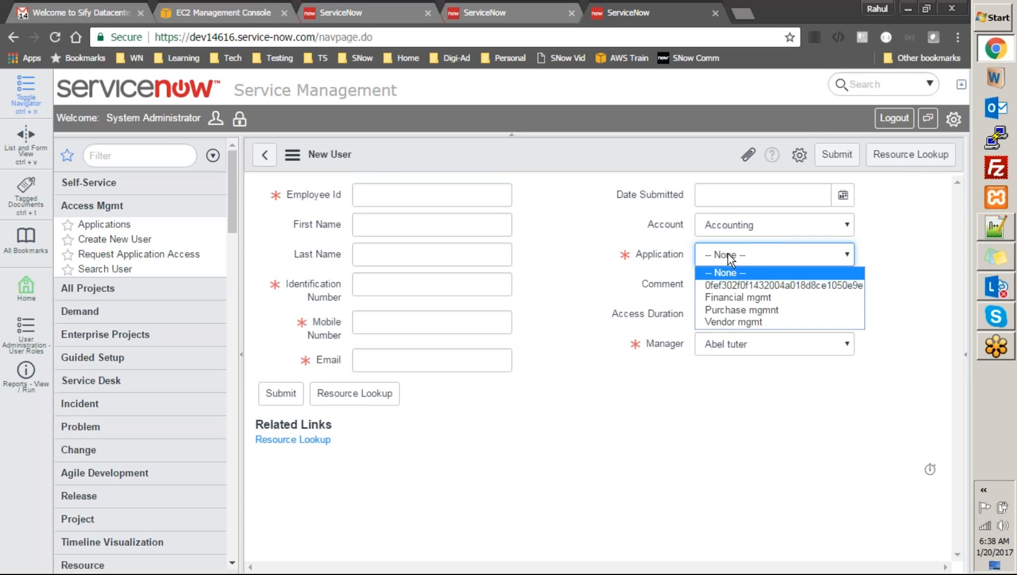
pyautogui.click(665, 268)
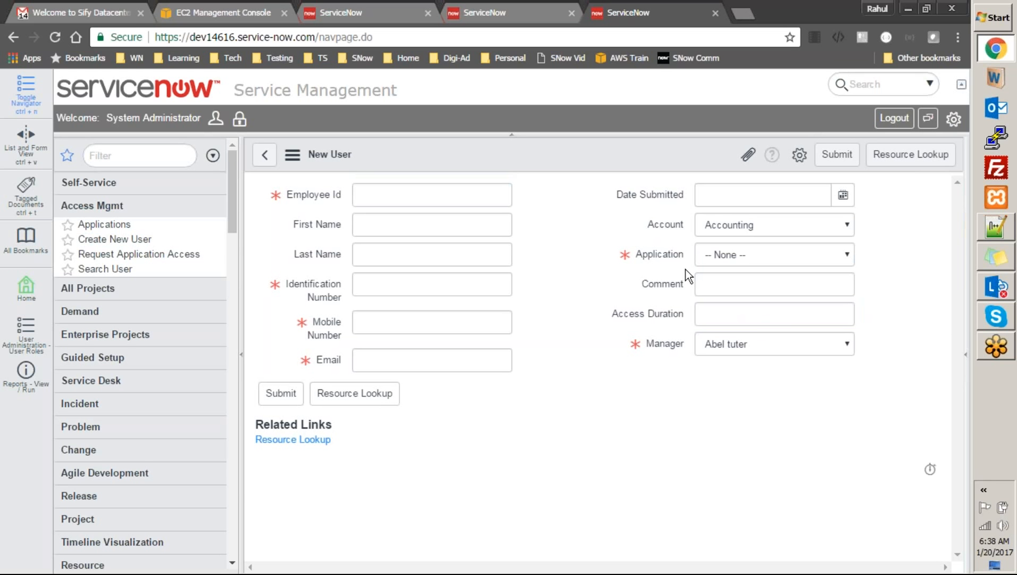
pyautogui.click(735, 226)
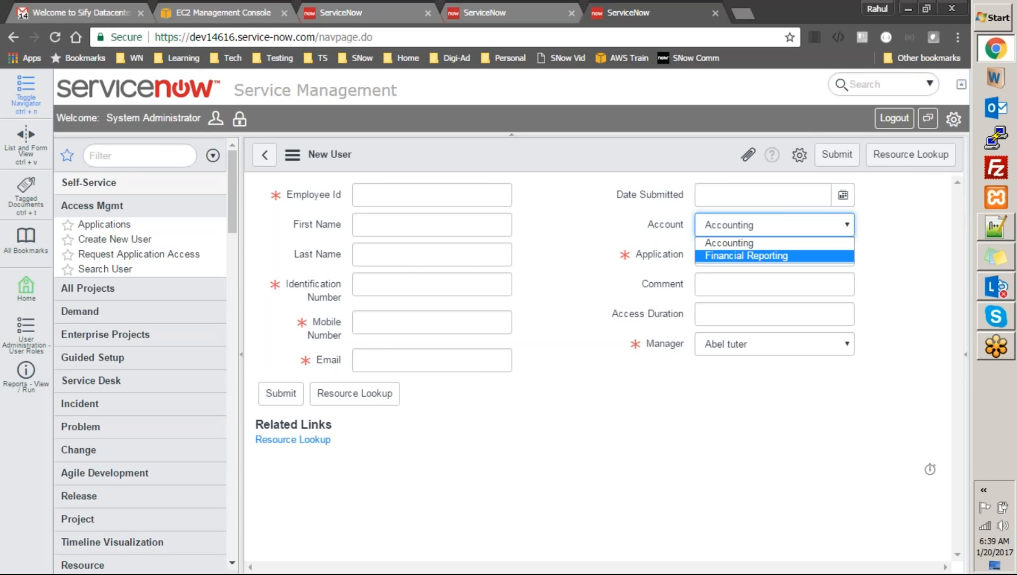
pyautogui.click(586, 332)
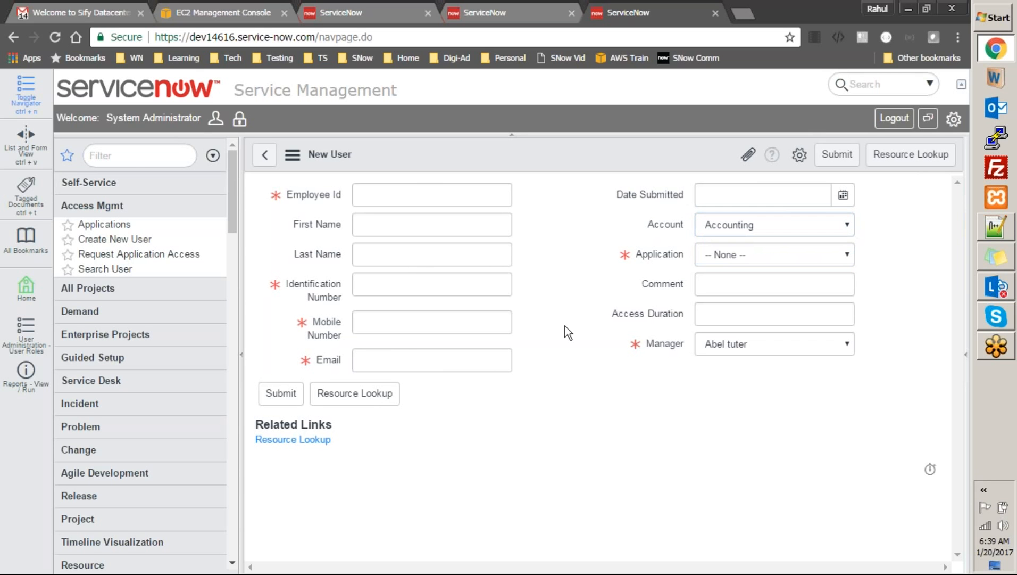
pyautogui.click(128, 226)
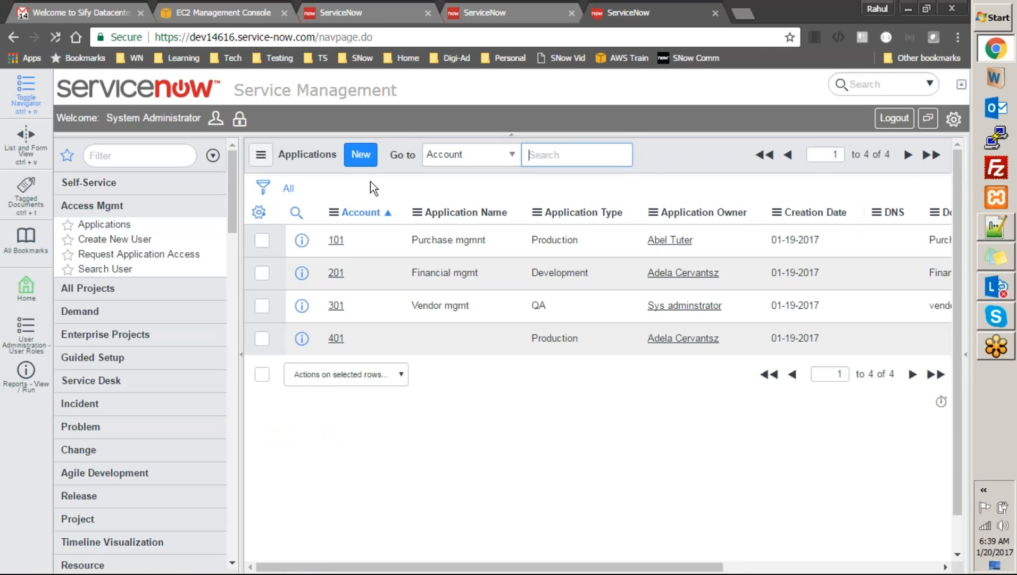
# Start new application APP0000161 with Account Accounting and Domain Finance, then navigate to Create New User
pyautogui.click(149, 267)
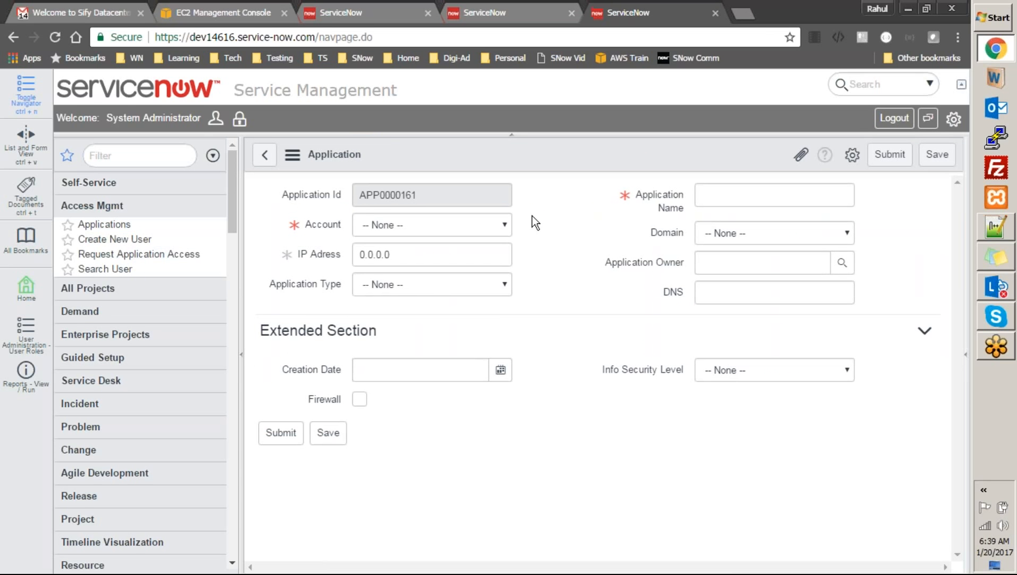
pyautogui.click(468, 225)
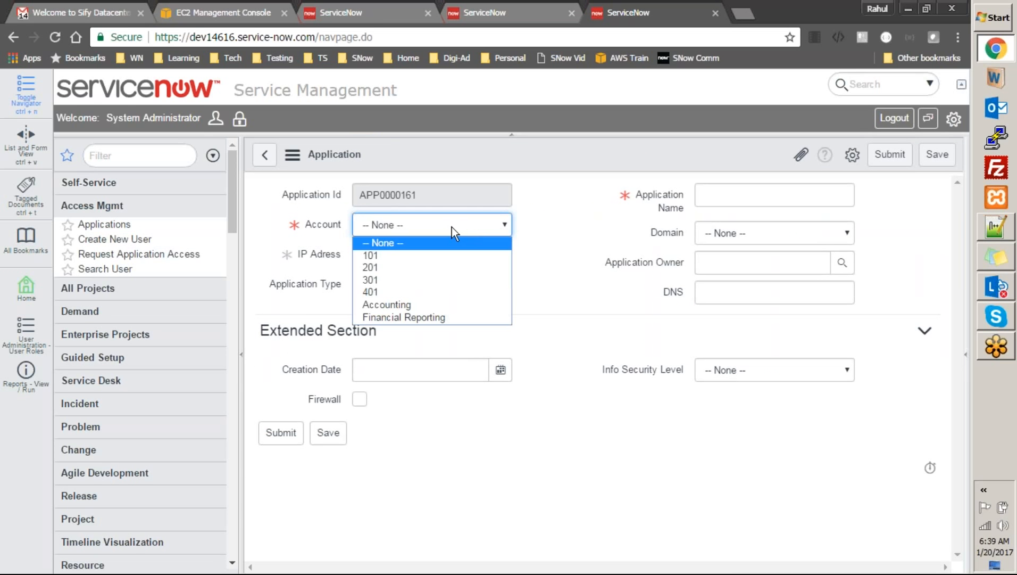
pyautogui.click(437, 271)
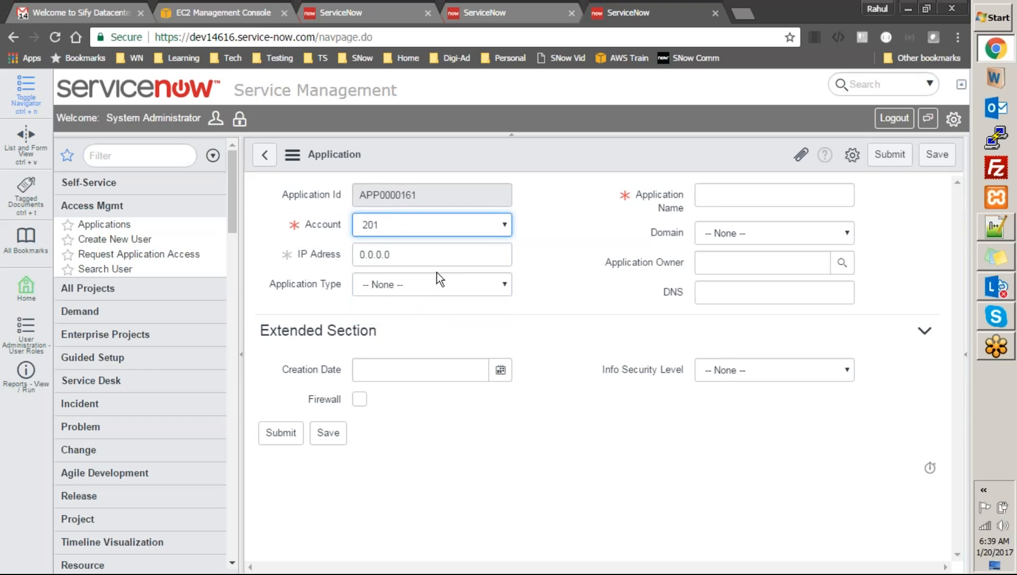
pyautogui.click(720, 235)
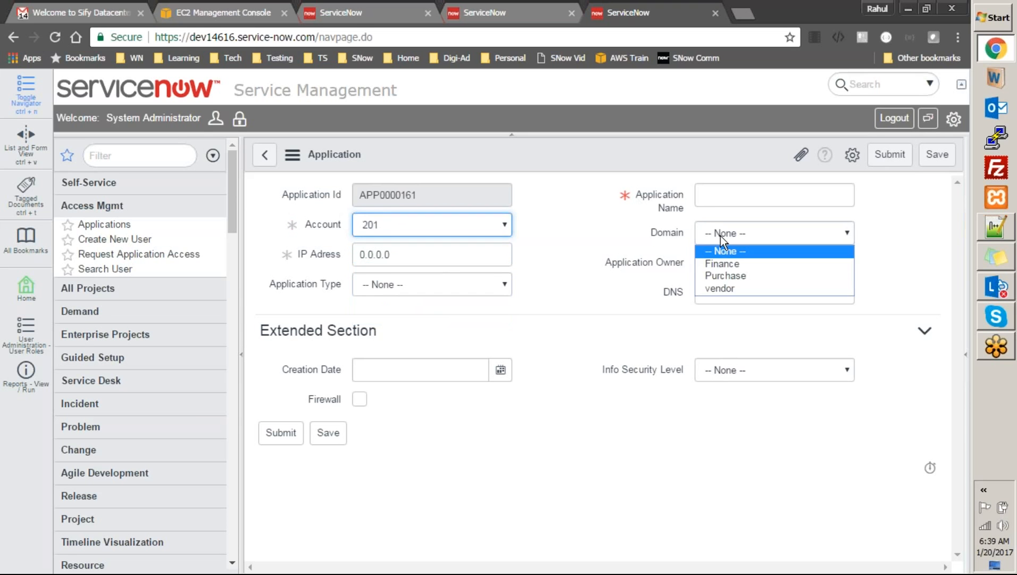
pyautogui.click(719, 272)
pyautogui.click(492, 223)
pyautogui.click(461, 306)
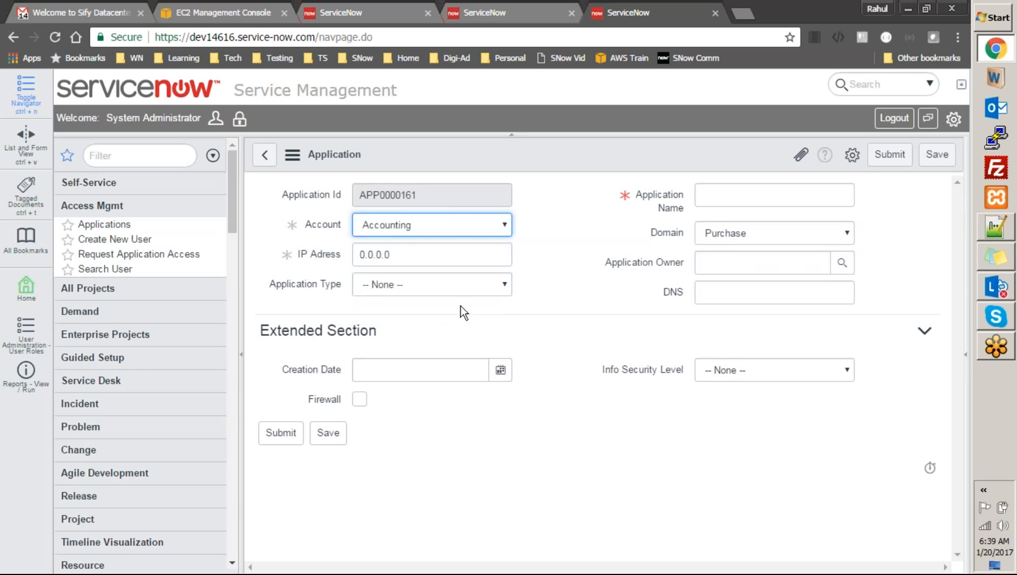
pyautogui.click(726, 237)
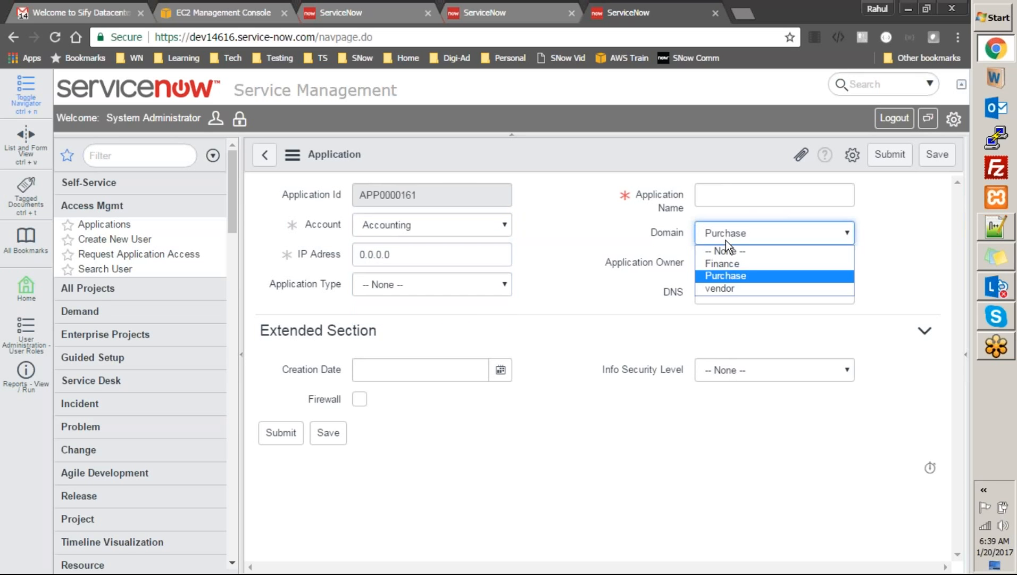
pyautogui.click(721, 262)
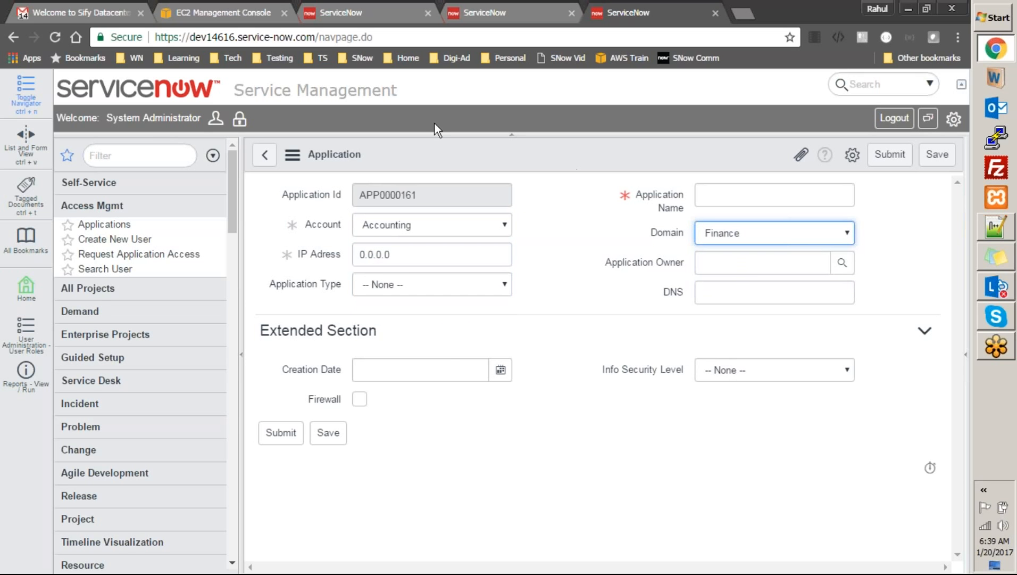
pyautogui.click(140, 241)
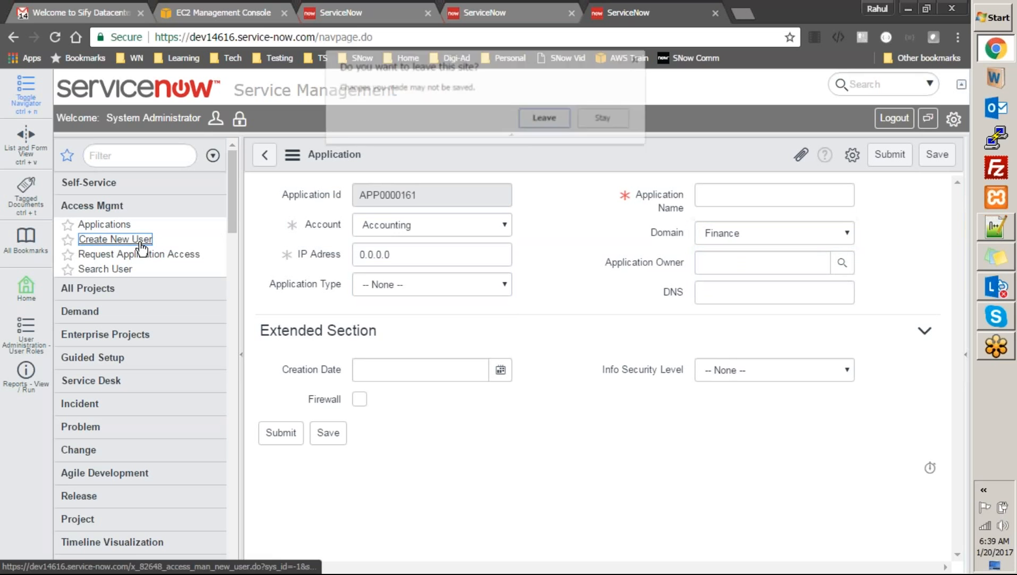
# Leave the unsaved application and open the New User form in Form Design
pyautogui.click(547, 128)
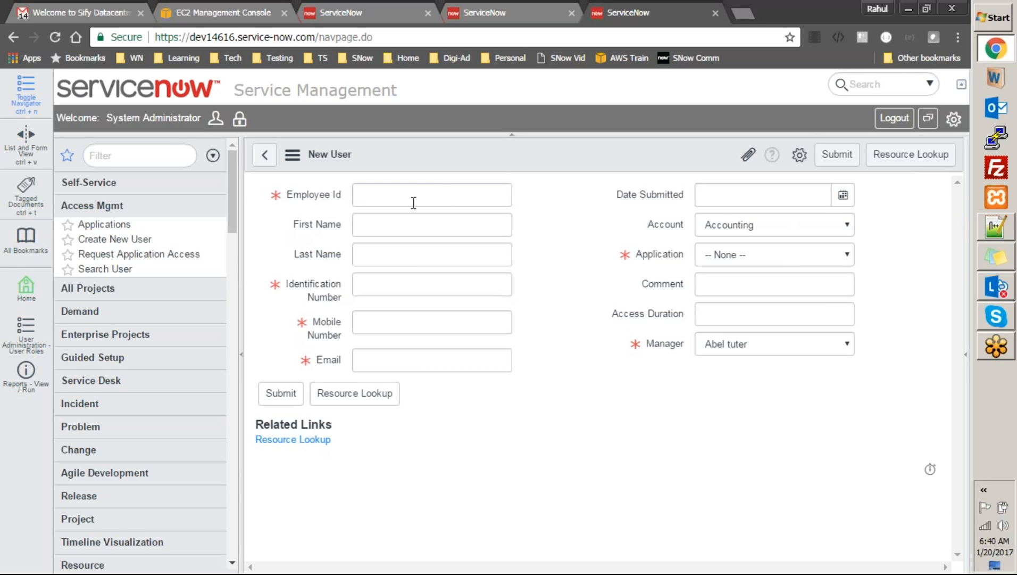
pyautogui.rightClick(495, 158)
pyautogui.moveTo(528, 189)
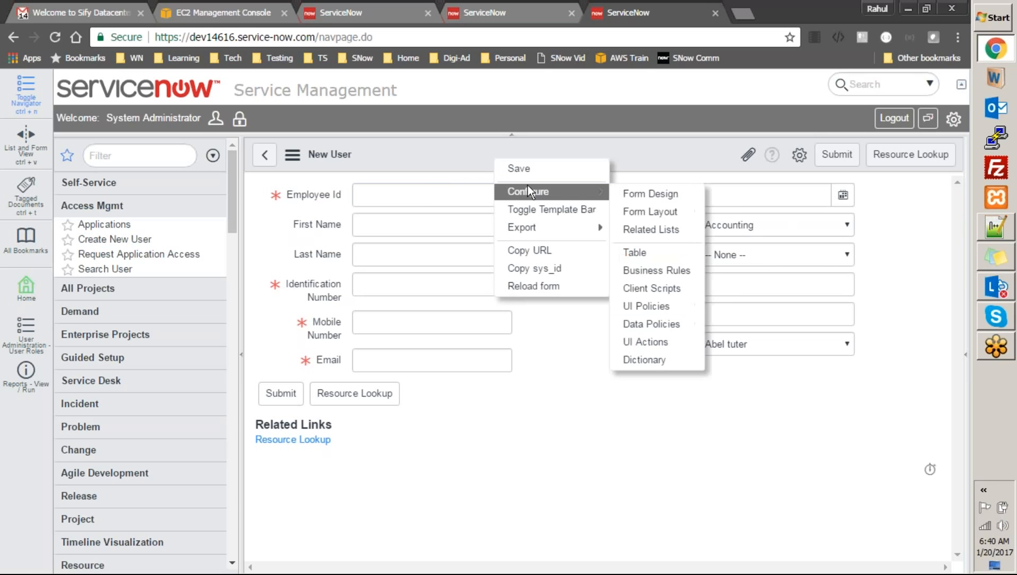
pyautogui.click(629, 195)
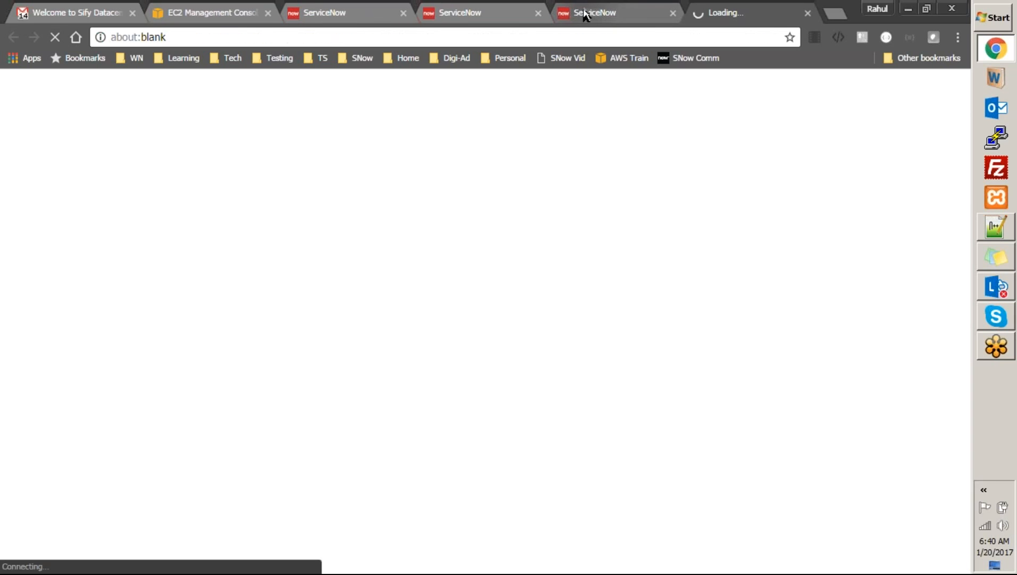
# Once Form Design has loaded, add a new section to the New User form
pyautogui.click(584, 15)
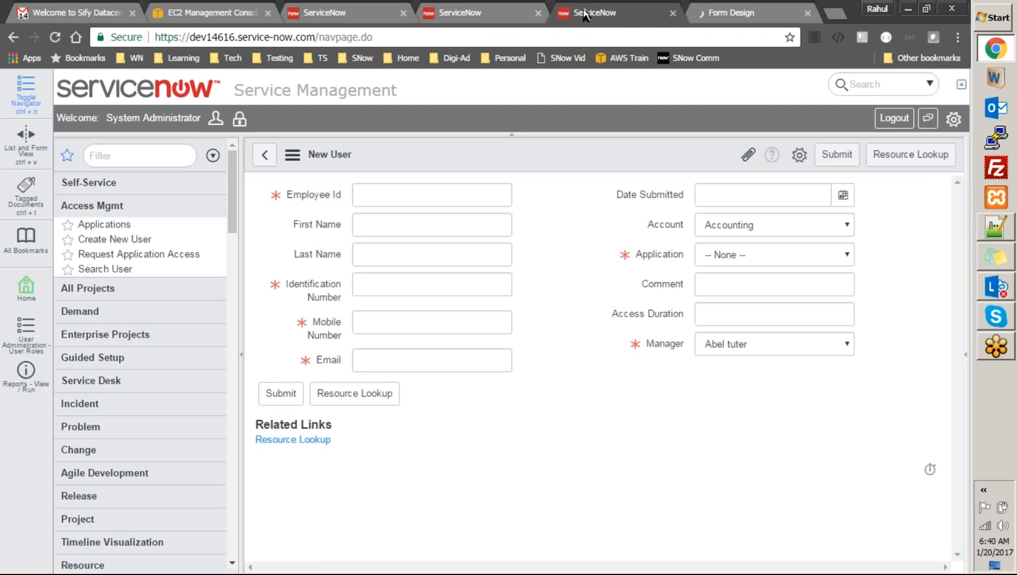
pyautogui.click(689, 15)
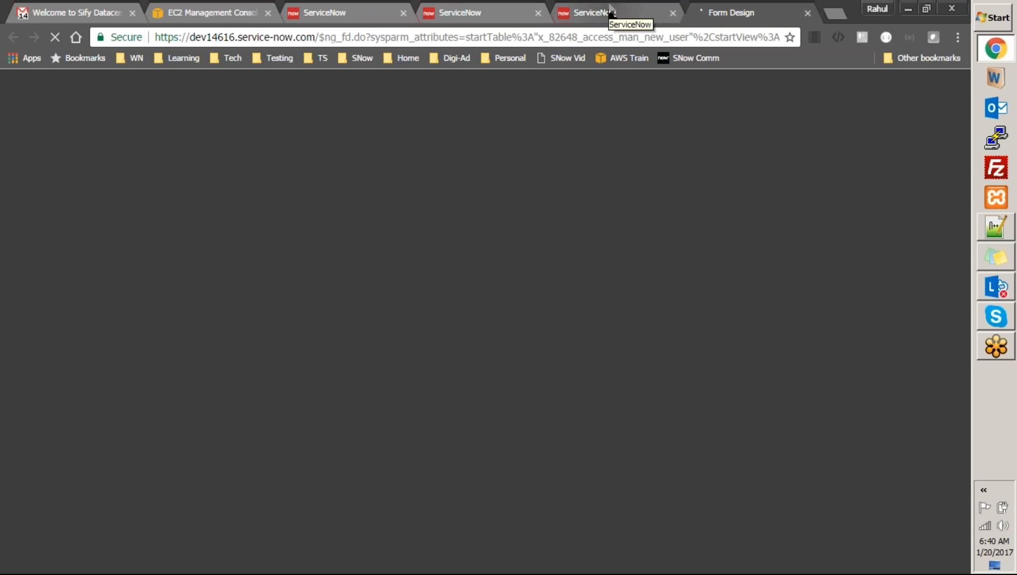
pyautogui.click(612, 11)
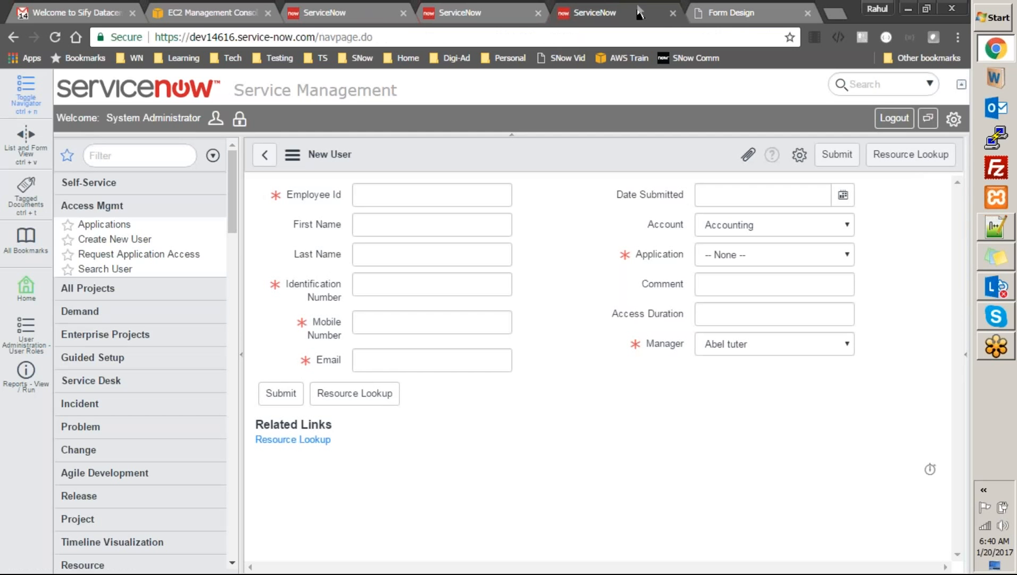
pyautogui.click(713, 13)
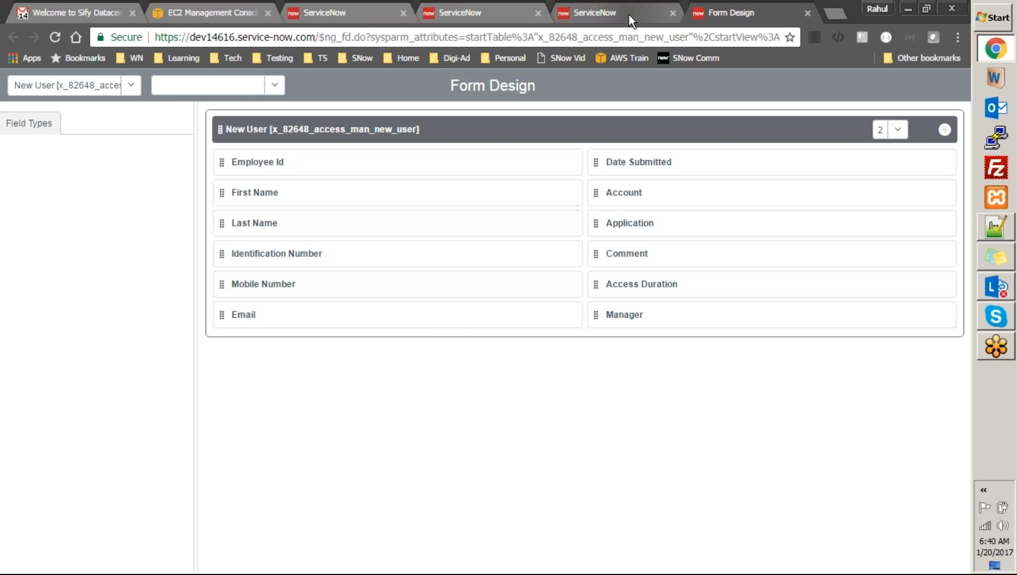
pyautogui.click(945, 129)
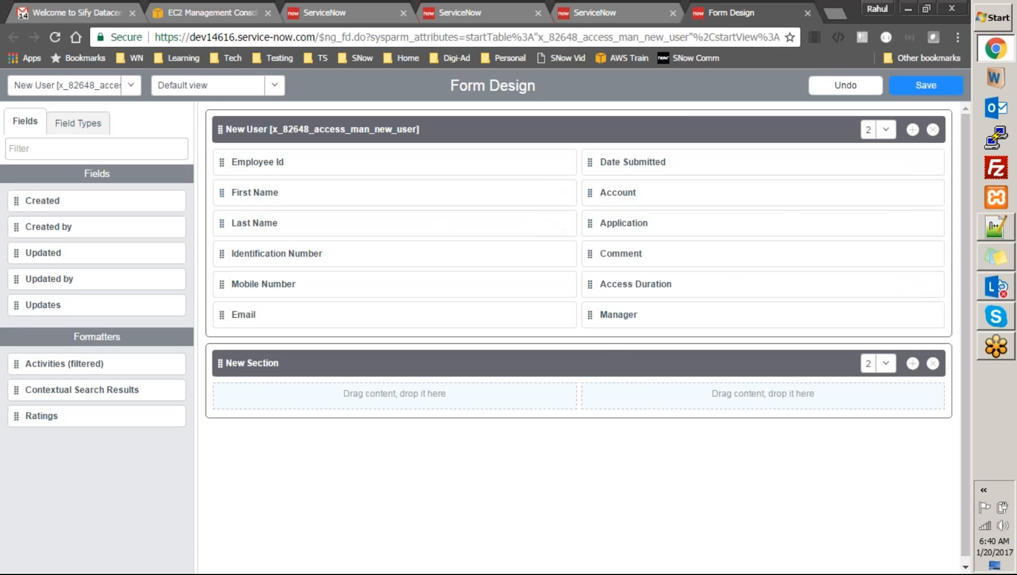
# Move Employee Id into a single-column New Section placed above the New User section
pyautogui.moveTo(218, 159); pyautogui.dragTo(229, 390)
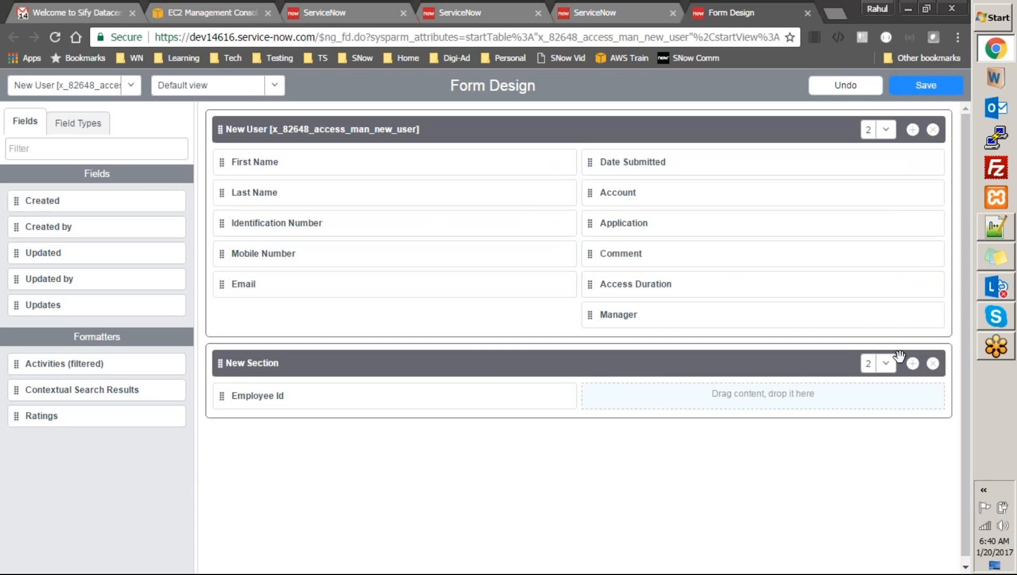
pyautogui.click(884, 365)
pyautogui.click(869, 384)
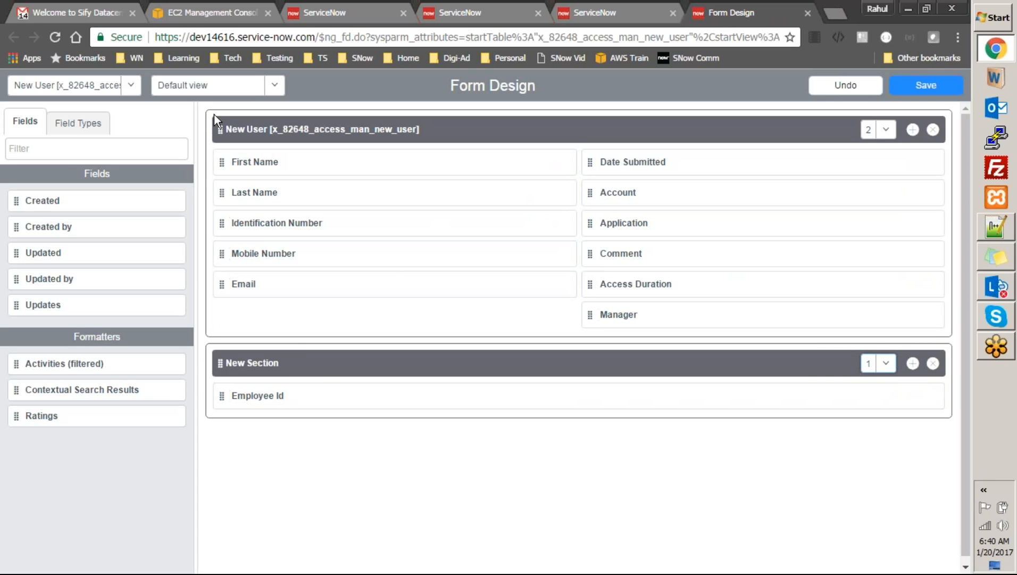
pyautogui.moveTo(219, 129); pyautogui.dragTo(212, 332)
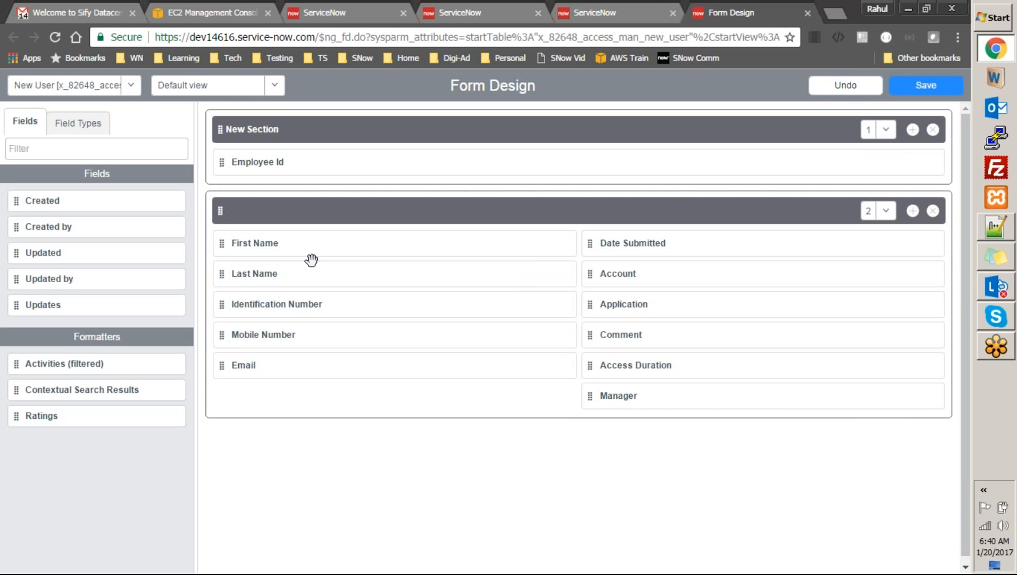
# Title the sections 'Enter employee Id to search' and 'Employee Details', then save the layout
pyautogui.click(289, 129)
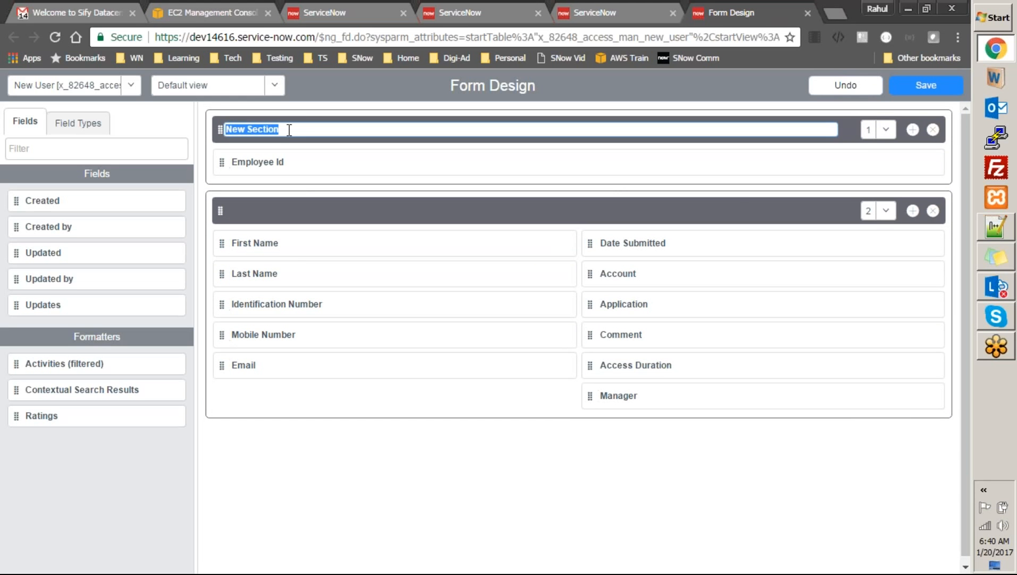
pyautogui.write('Ent')
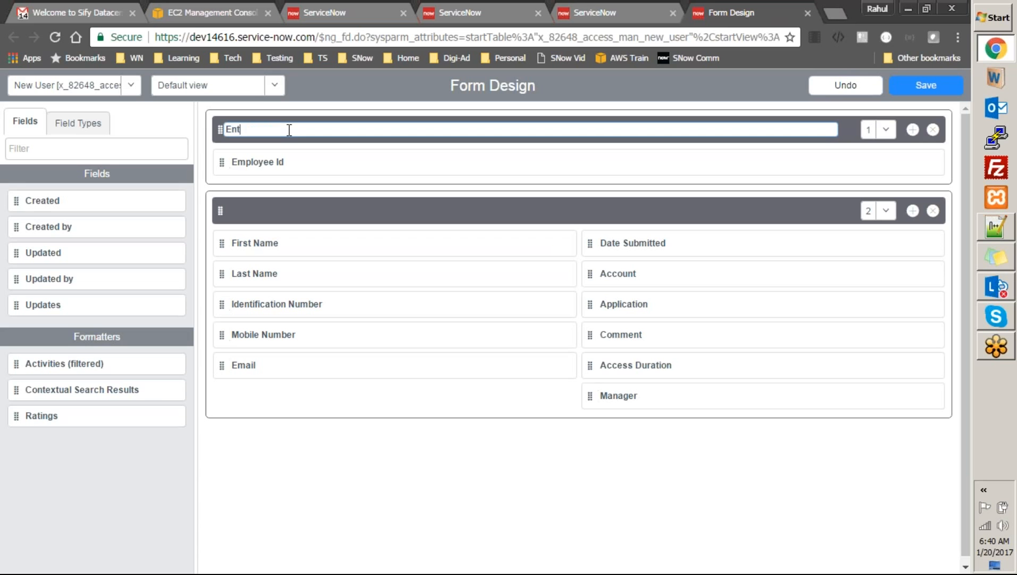
pyautogui.write('er employee Id to e')
pyautogui.write('earch')
pyautogui.click(371, 243)
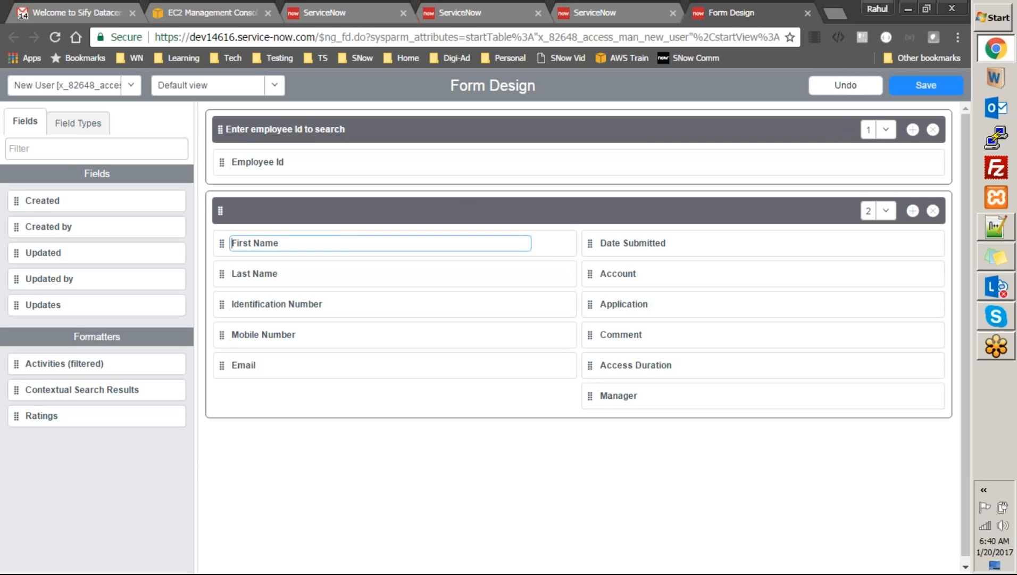
pyautogui.click(429, 211)
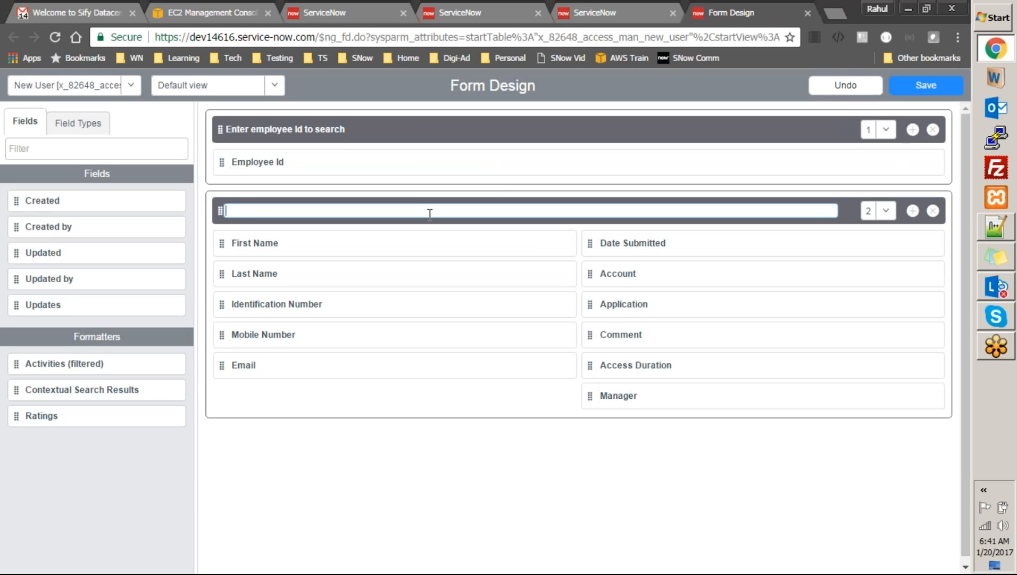
pyautogui.write('Emplo')
pyautogui.write('yee Details')
pyautogui.click(899, 90)
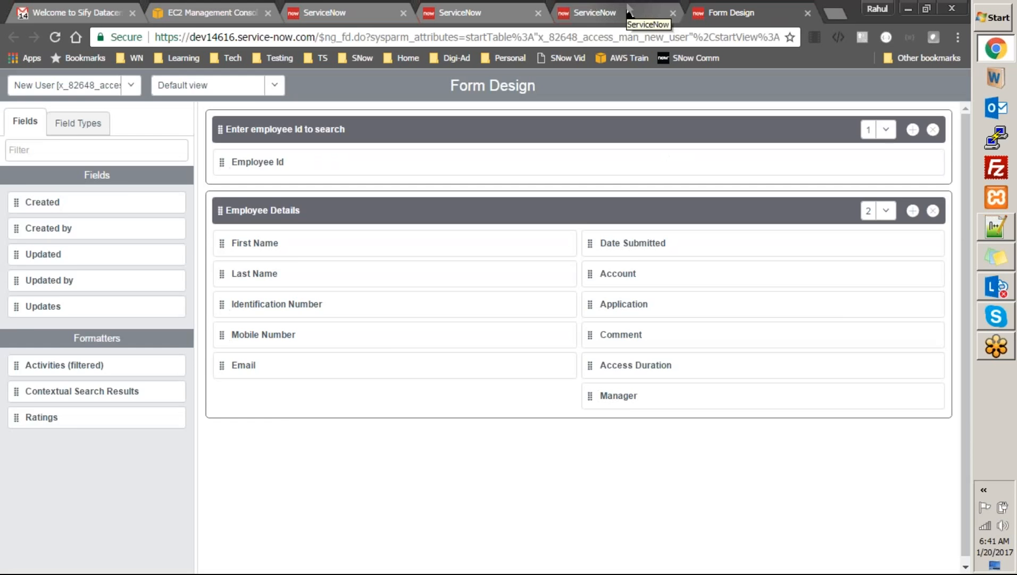
# Dismiss the mandatory-fields alert and reload New User, showing Employee Id above Employee Details
pyautogui.click(629, 14)
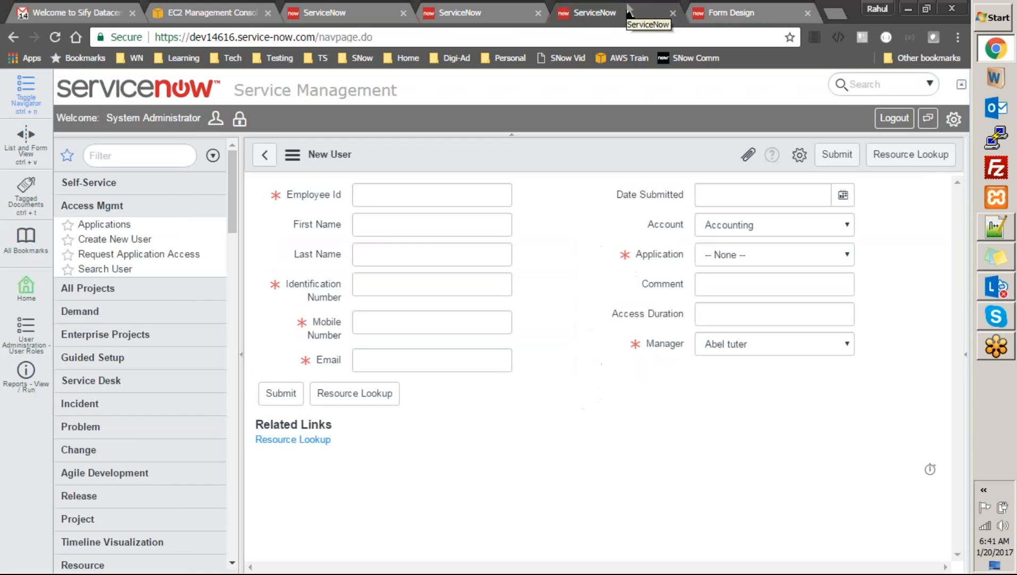
pyautogui.rightClick(531, 163)
pyautogui.click(547, 171)
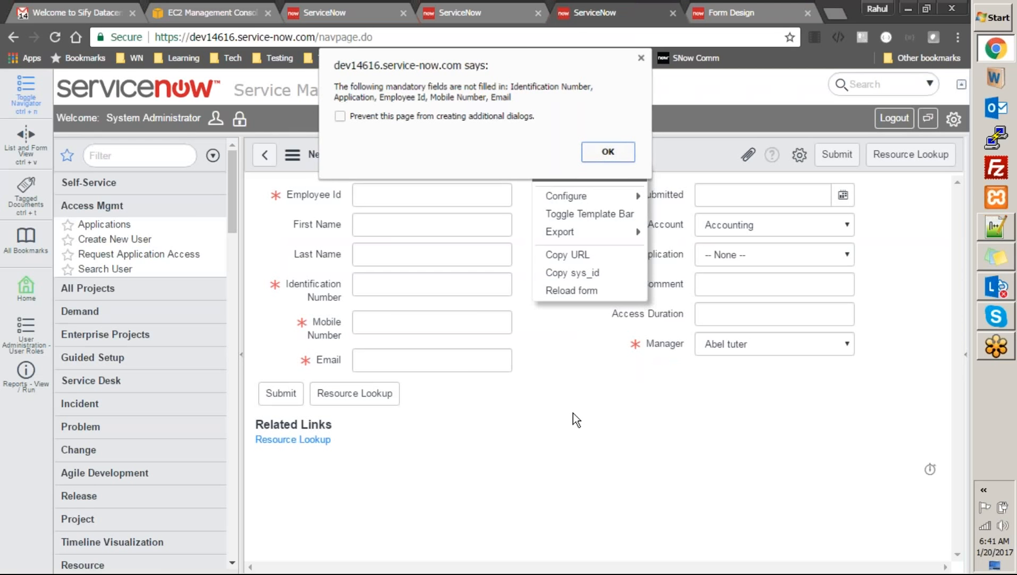
pyautogui.click(619, 147)
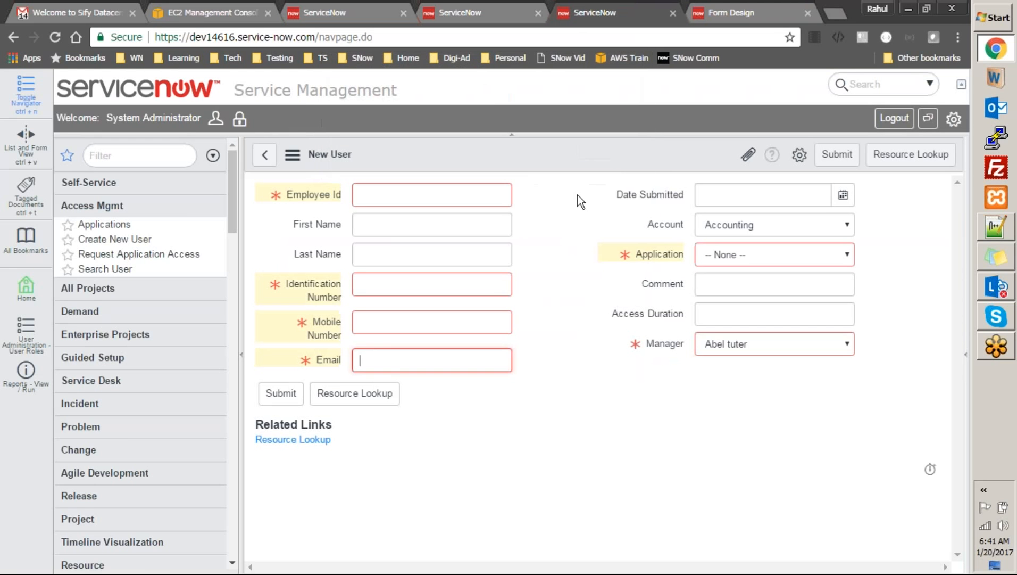
pyautogui.rightClick(557, 148)
pyautogui.click(577, 279)
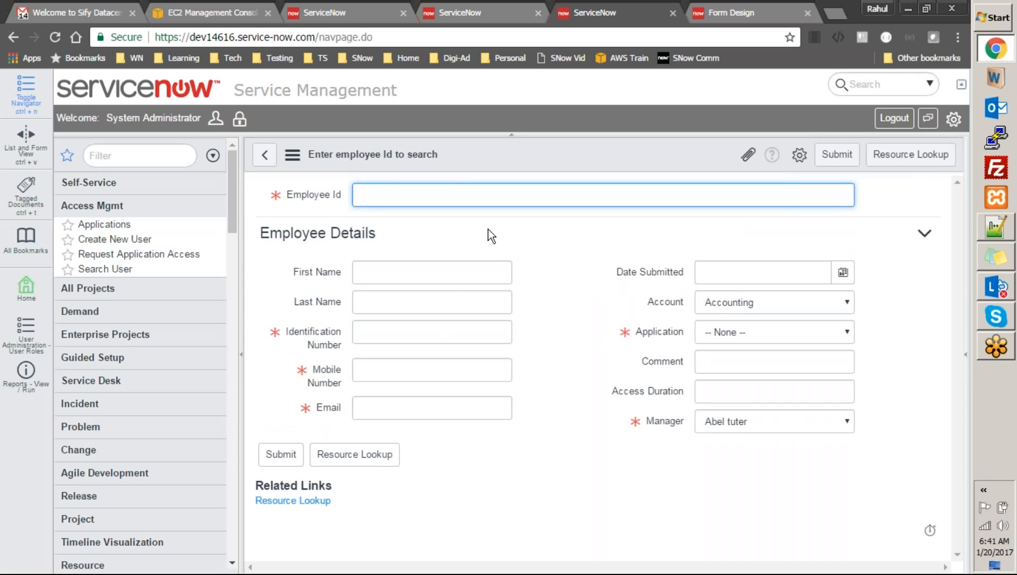
pyautogui.click(430, 272)
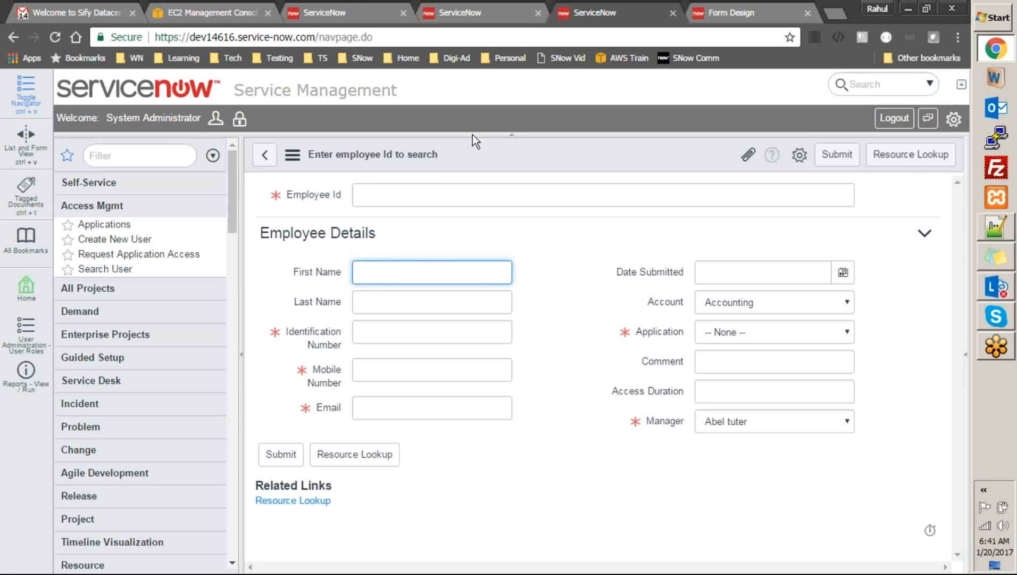
pyautogui.click(435, 196)
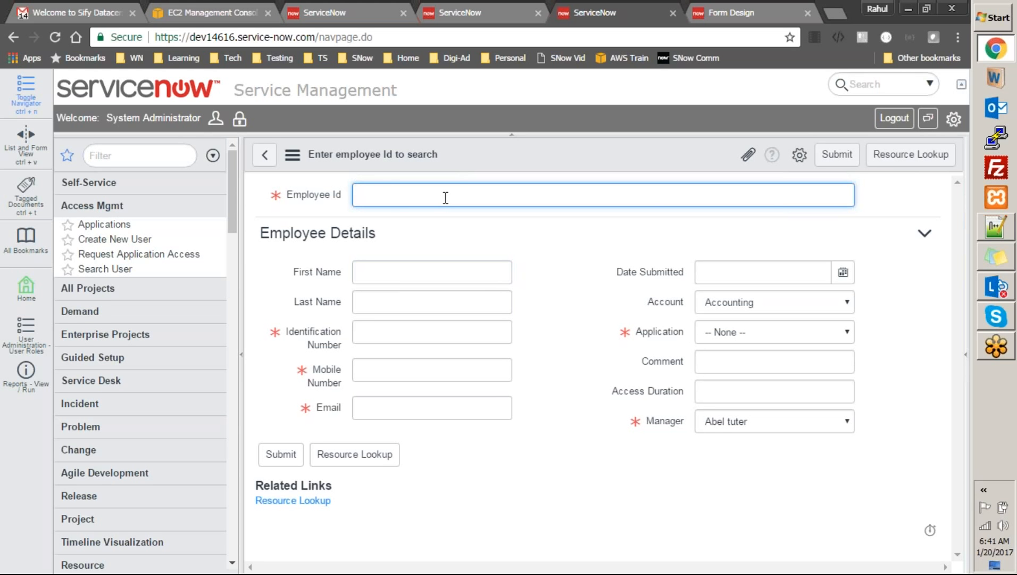
pyautogui.write('1324213132')
pyautogui.click(902, 156)
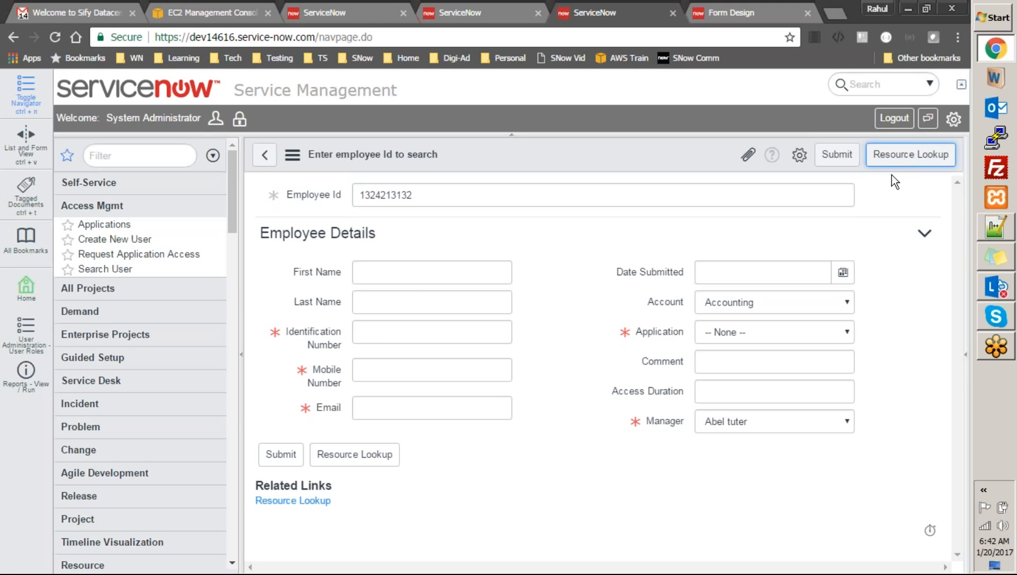
pyautogui.click(411, 282)
pyautogui.click(388, 339)
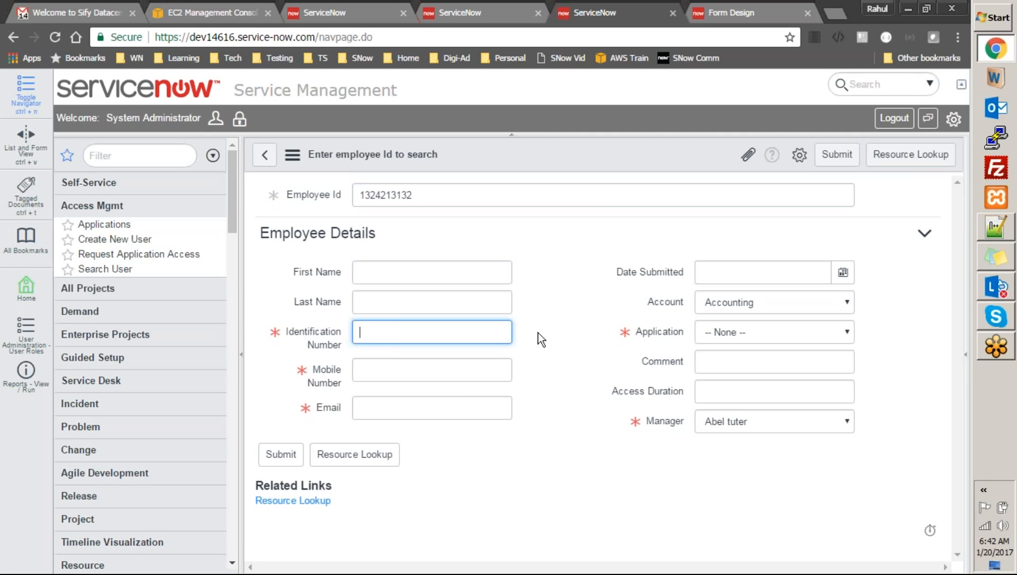
pyautogui.click(413, 272)
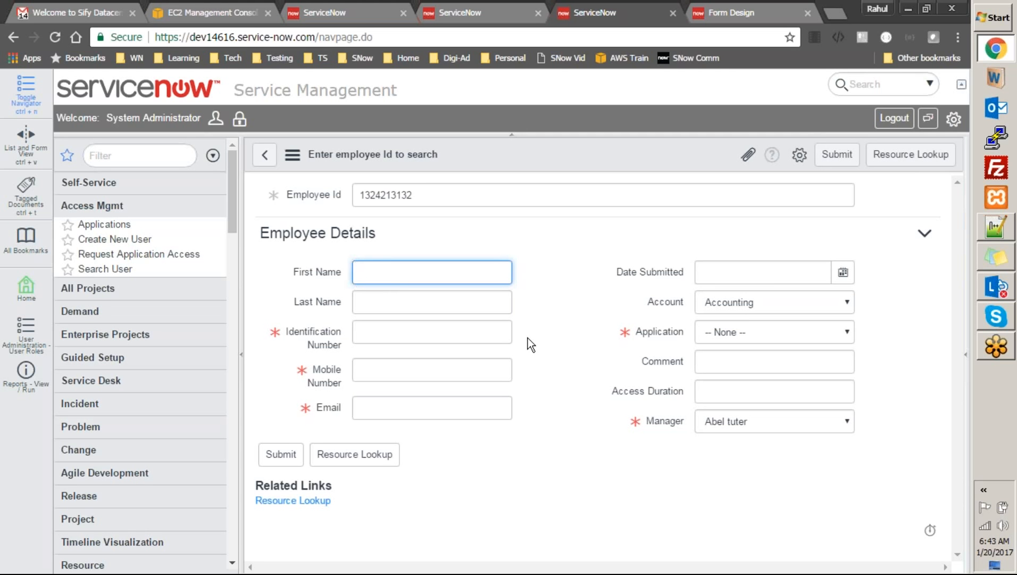
pyautogui.click(533, 307)
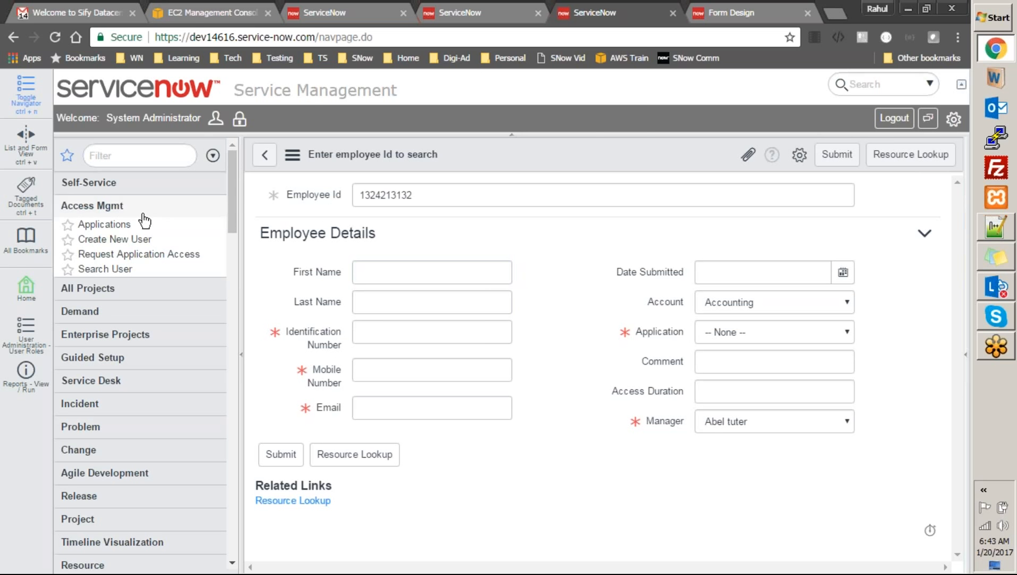
# Leave the unsaved New User form and start a new Application record from Applications
pyautogui.click(107, 226)
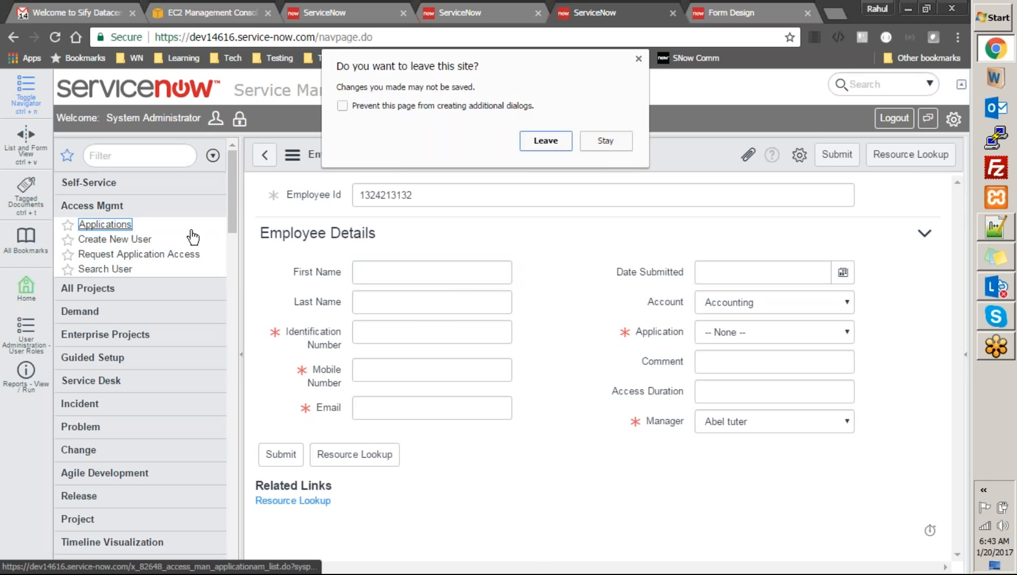
pyautogui.click(536, 141)
pyautogui.click(536, 141)
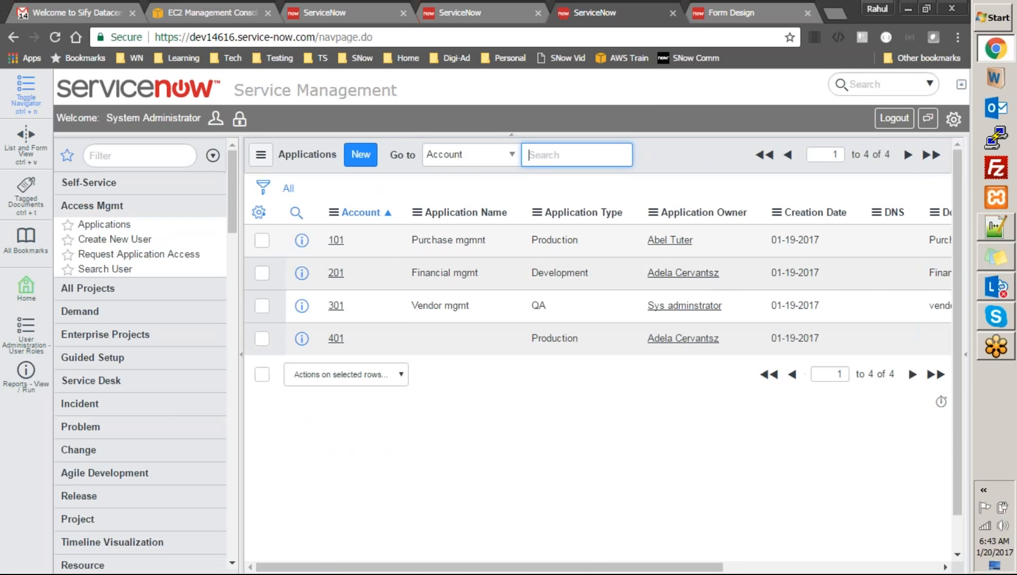
pyautogui.click(361, 154)
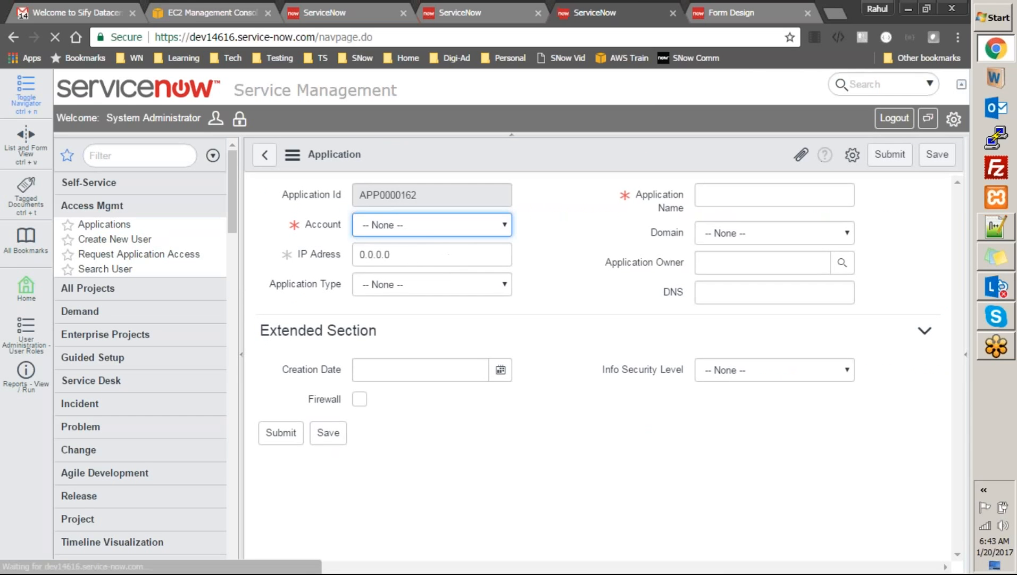
# Set the Account to Accounting and review the Domain choices
pyautogui.click(430, 231)
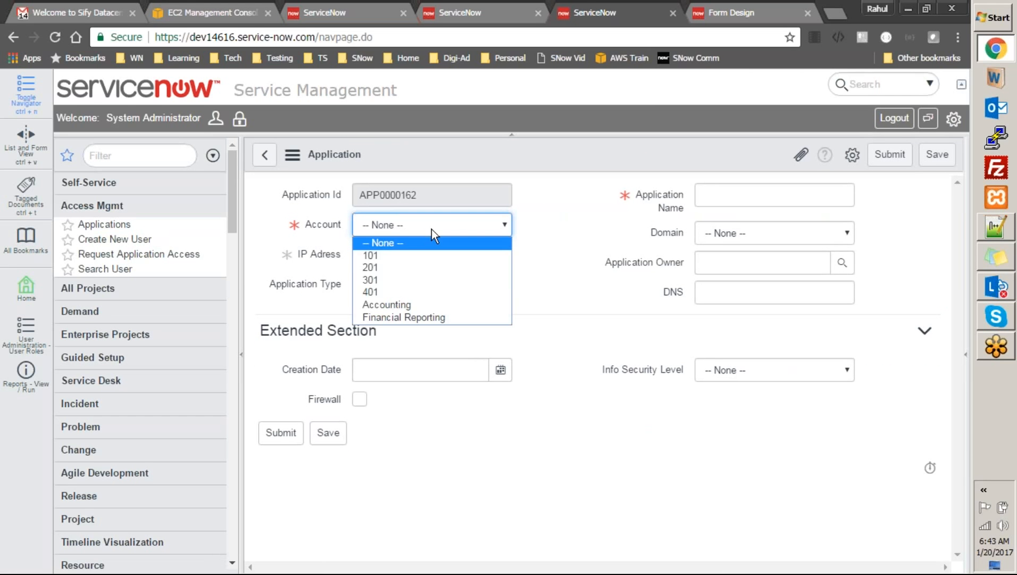
pyautogui.click(720, 229)
pyautogui.click(721, 230)
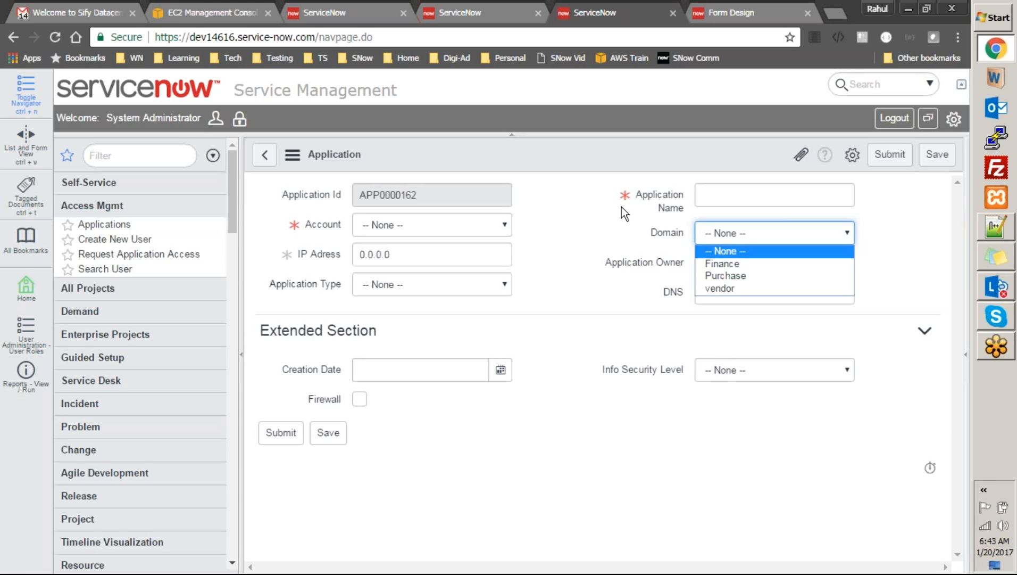
pyautogui.click(469, 235)
pyautogui.click(469, 234)
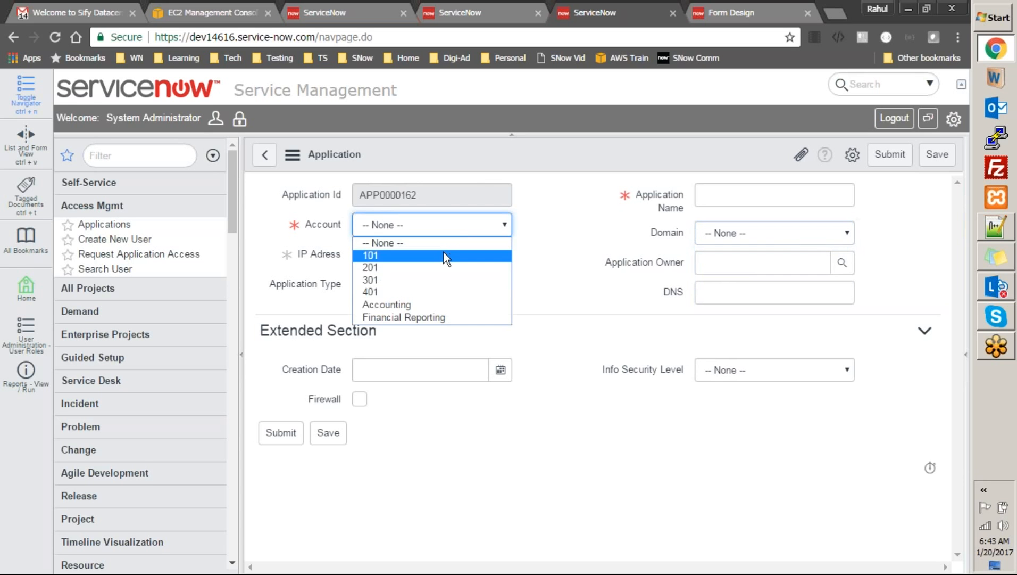
pyautogui.click(440, 308)
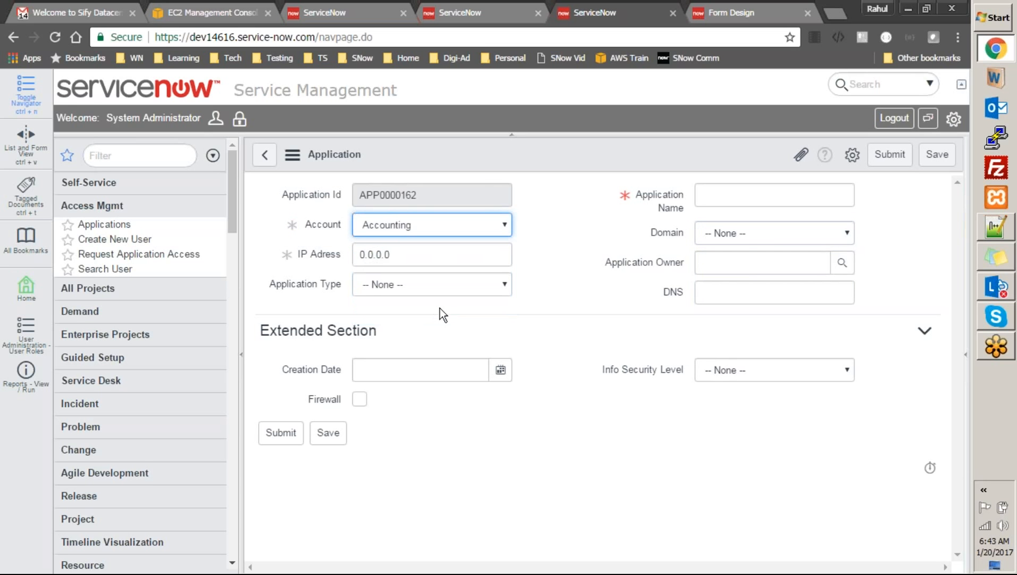
pyautogui.click(768, 235)
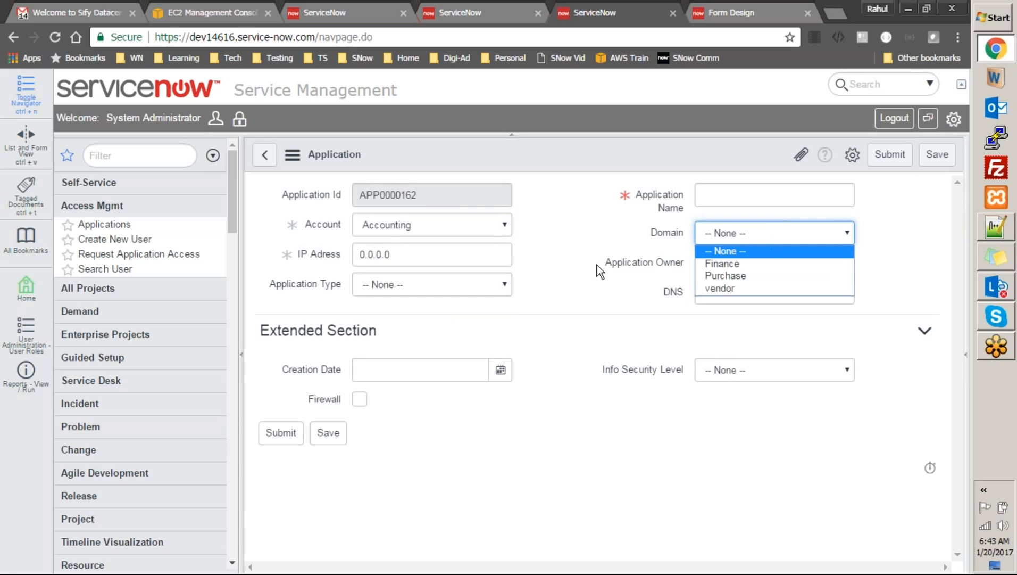
pyautogui.click(489, 227)
# Change the Account to Financial Reporting and leave Domain as None
pyautogui.click(488, 227)
pyautogui.click(449, 317)
pyautogui.click(799, 233)
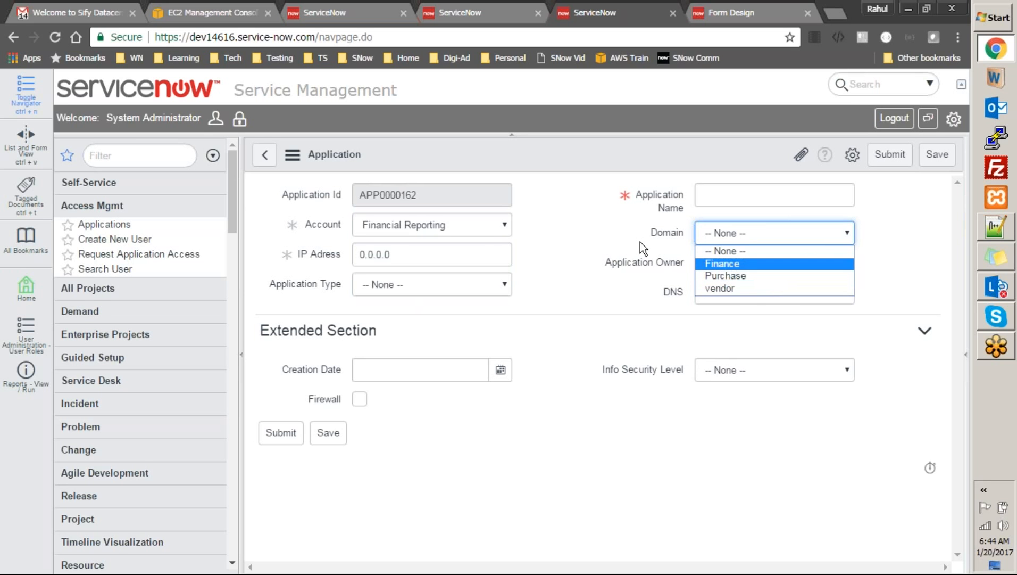
pyautogui.click(484, 223)
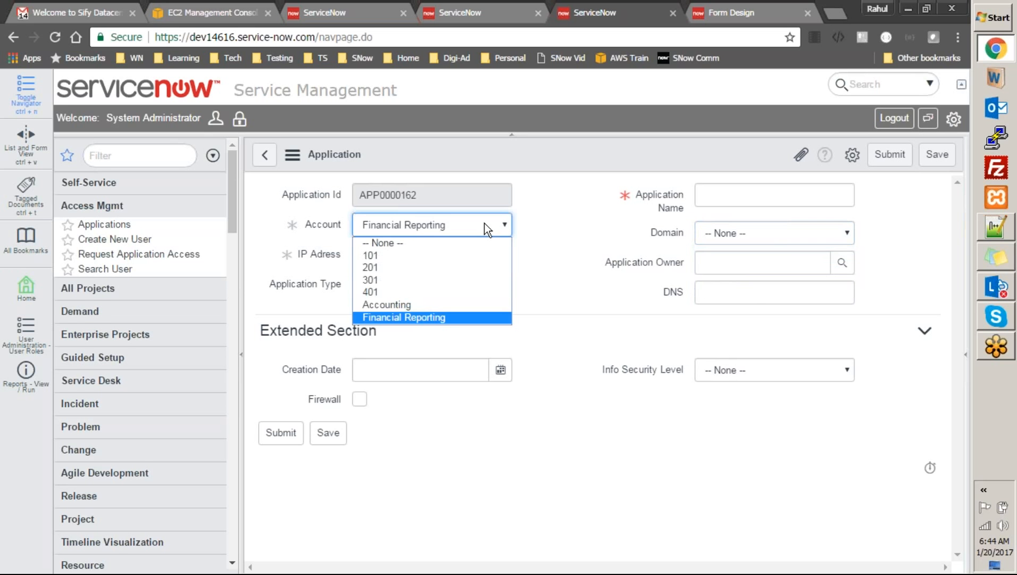
pyautogui.click(764, 233)
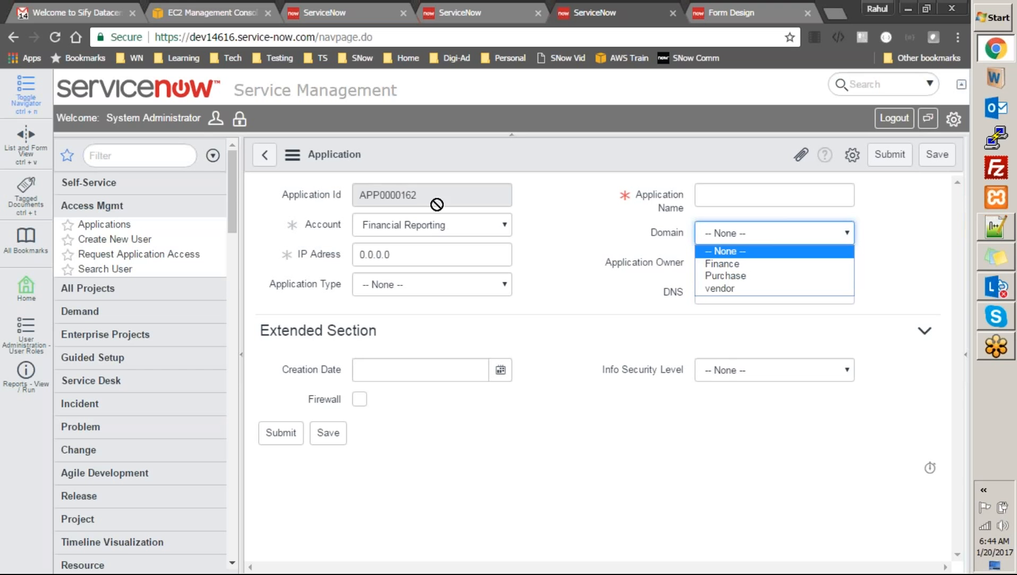
pyautogui.click(565, 243)
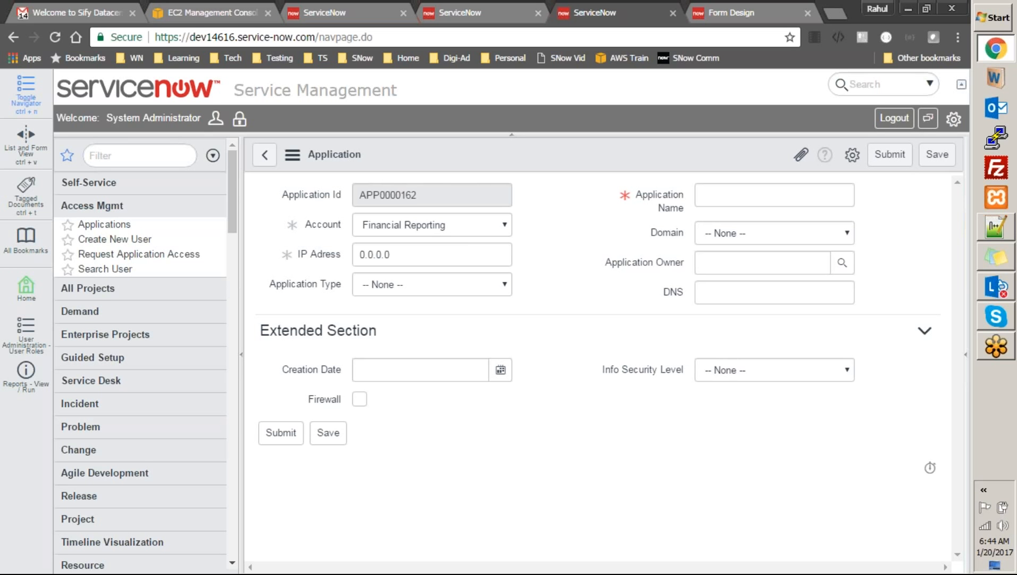
# Discard the unsaved Application form, close the Form Design page, and scroll the Applications list
pyautogui.click(674, 13)
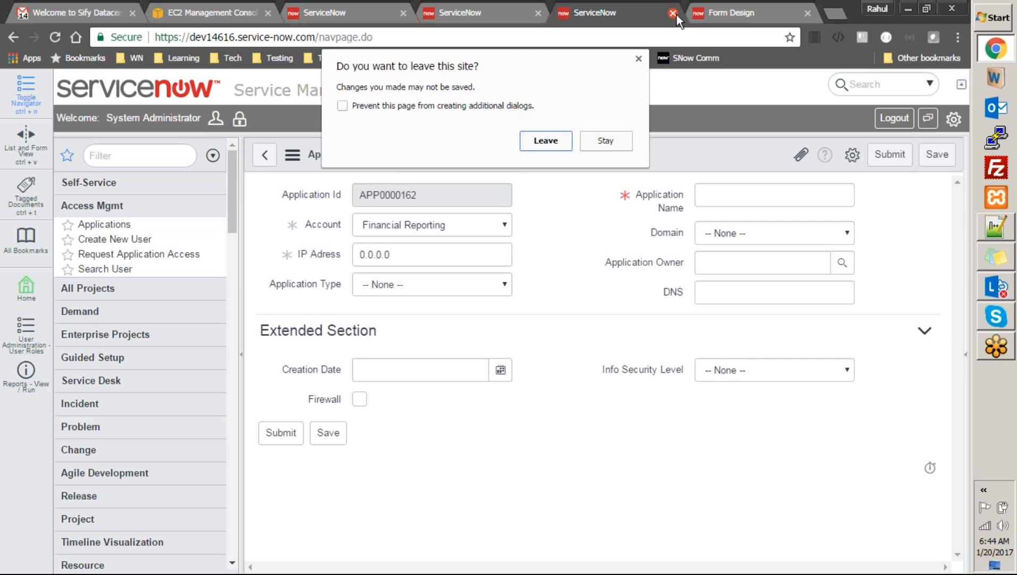
pyautogui.click(563, 144)
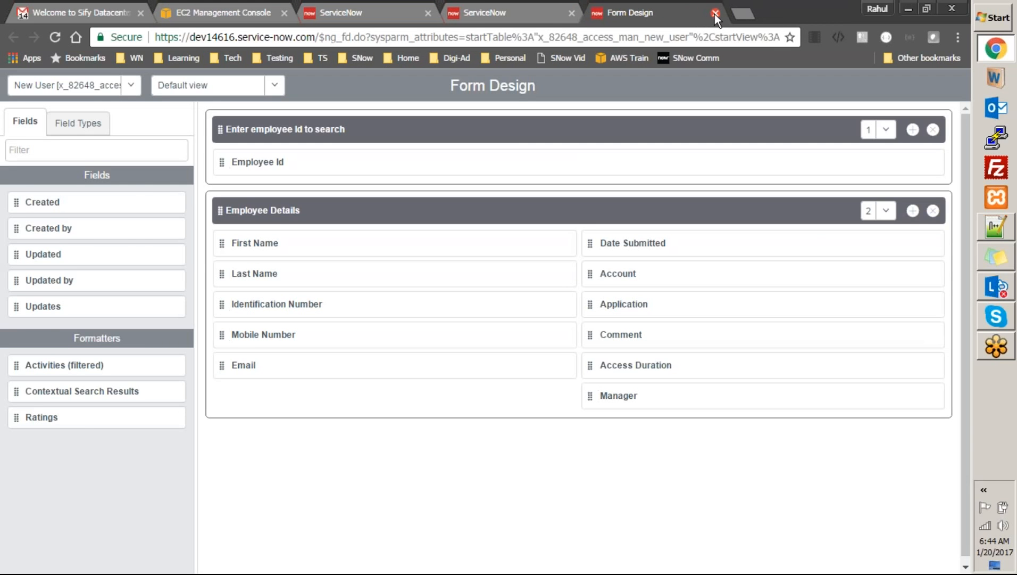
pyautogui.click(715, 14)
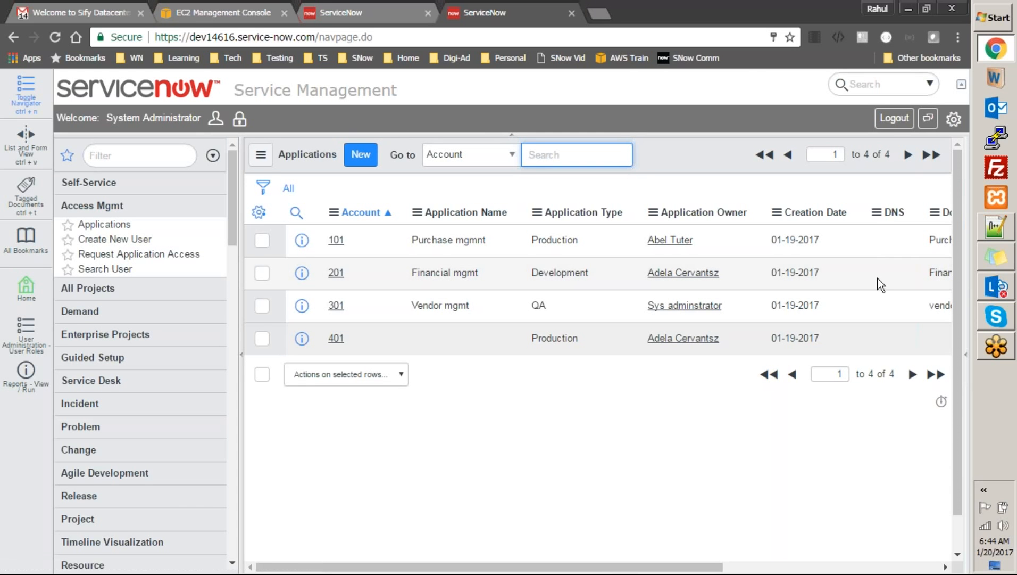
pyautogui.moveTo(630, 569); pyautogui.dragTo(594, 381)
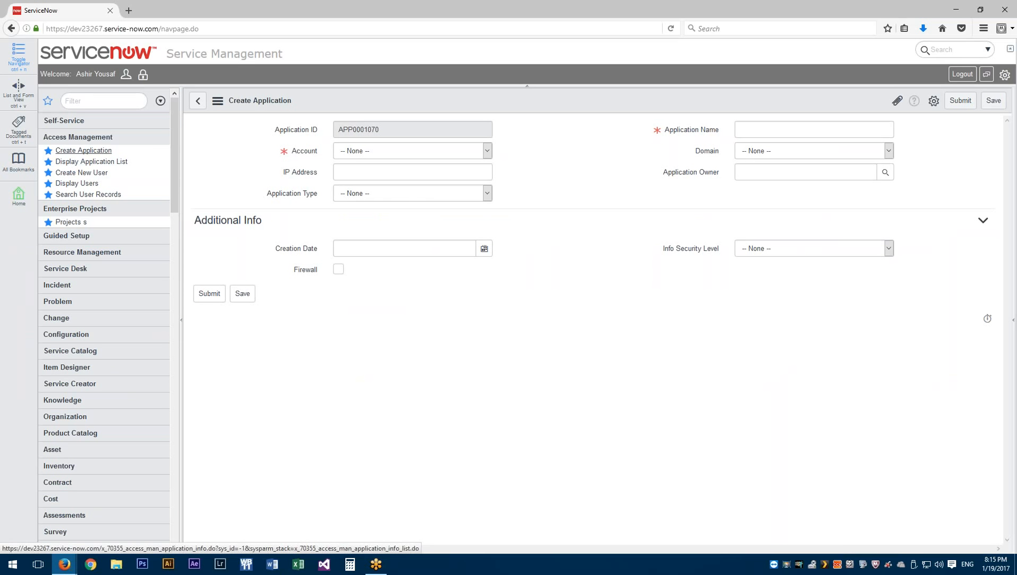
# Review Account, Domain and Application Type choices on a fresh application form, then display the application list
pyautogui.click(90, 152)
pyautogui.click(480, 153)
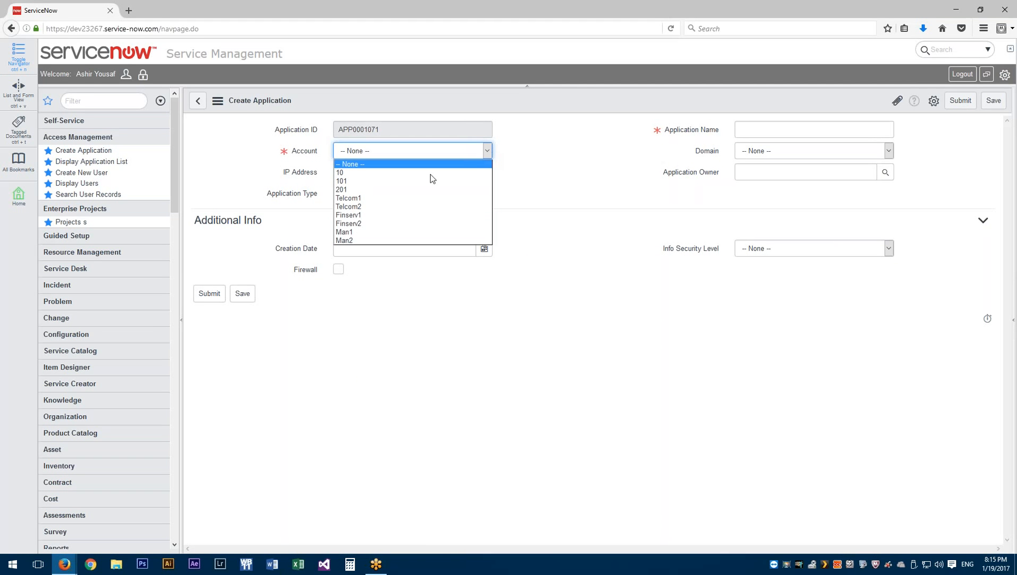
pyautogui.click(893, 151)
pyautogui.click(892, 151)
pyautogui.click(582, 151)
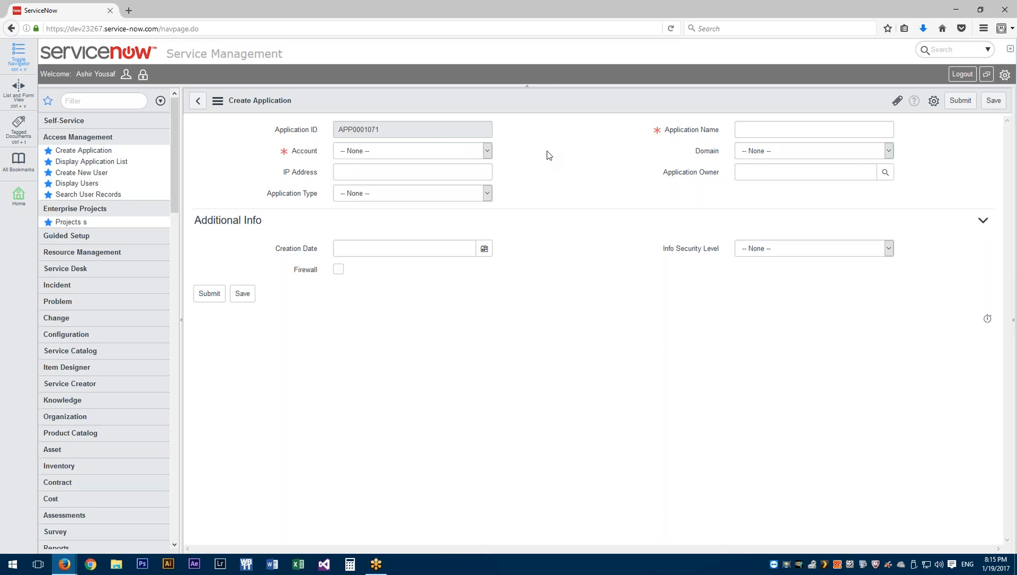
pyautogui.click(488, 197)
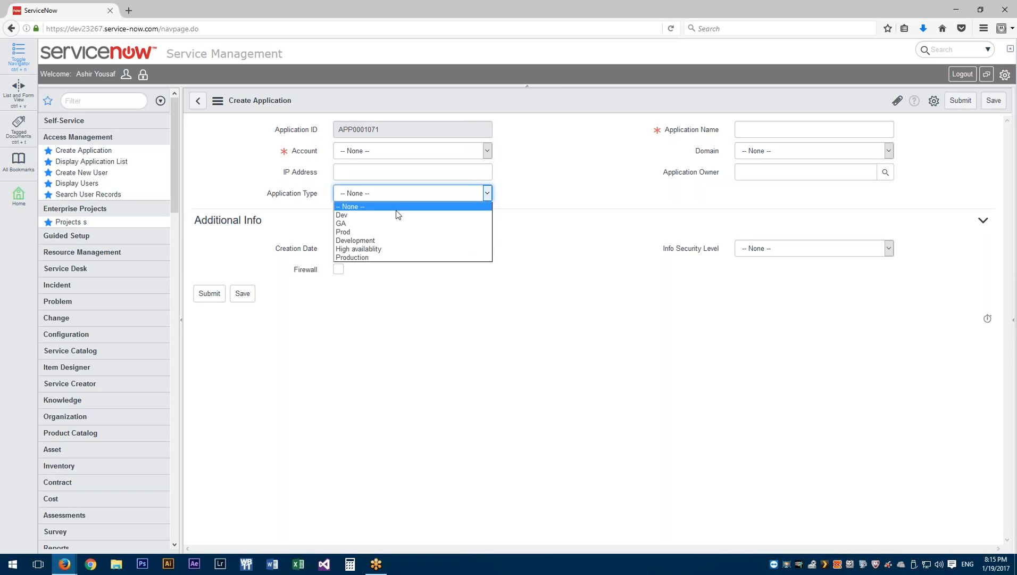
pyautogui.click(554, 224)
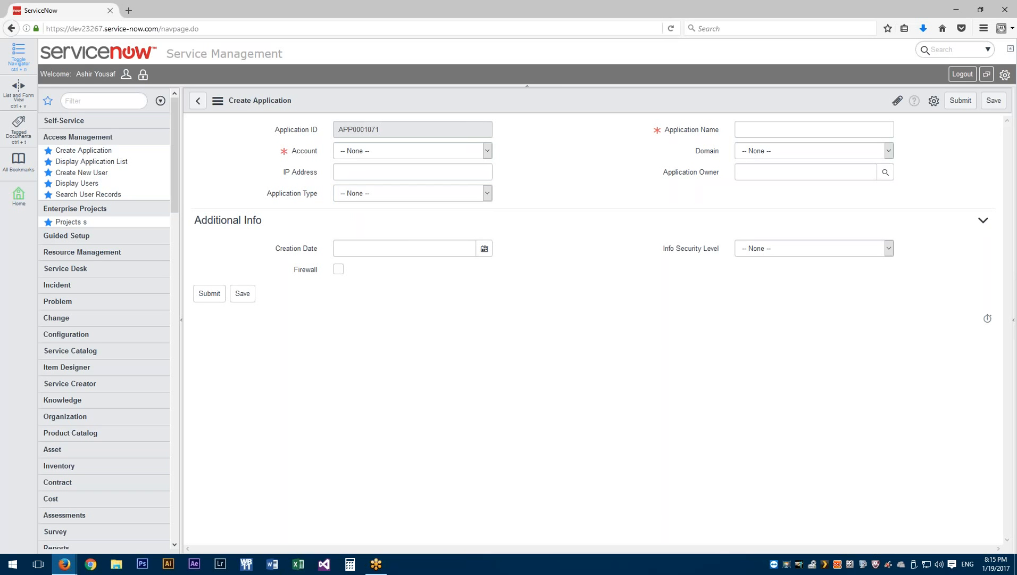
pyautogui.click(91, 161)
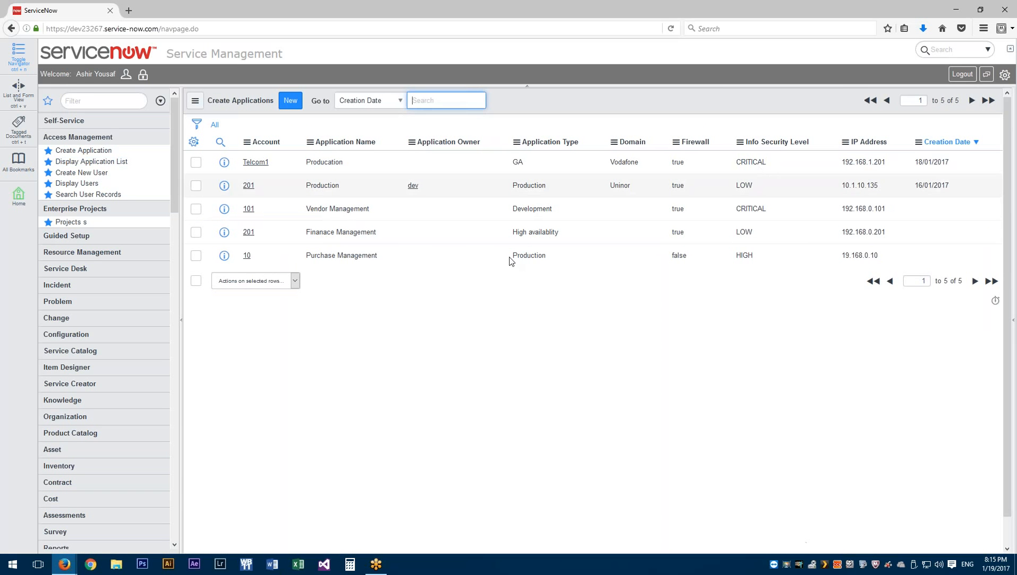
# Start a new application and pick a user as Application Owner through the lookup
pyautogui.click(83, 177)
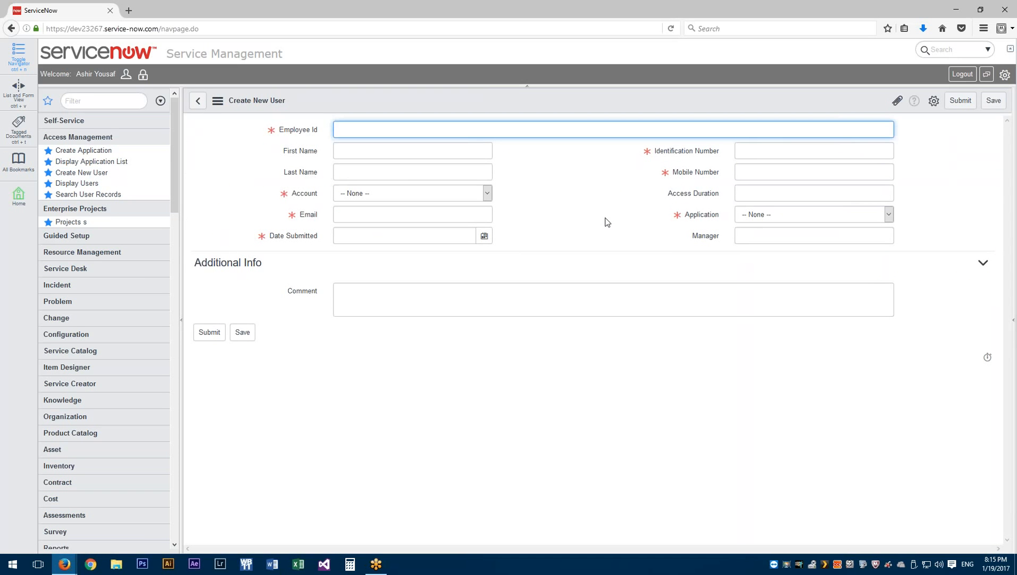
pyautogui.click(83, 152)
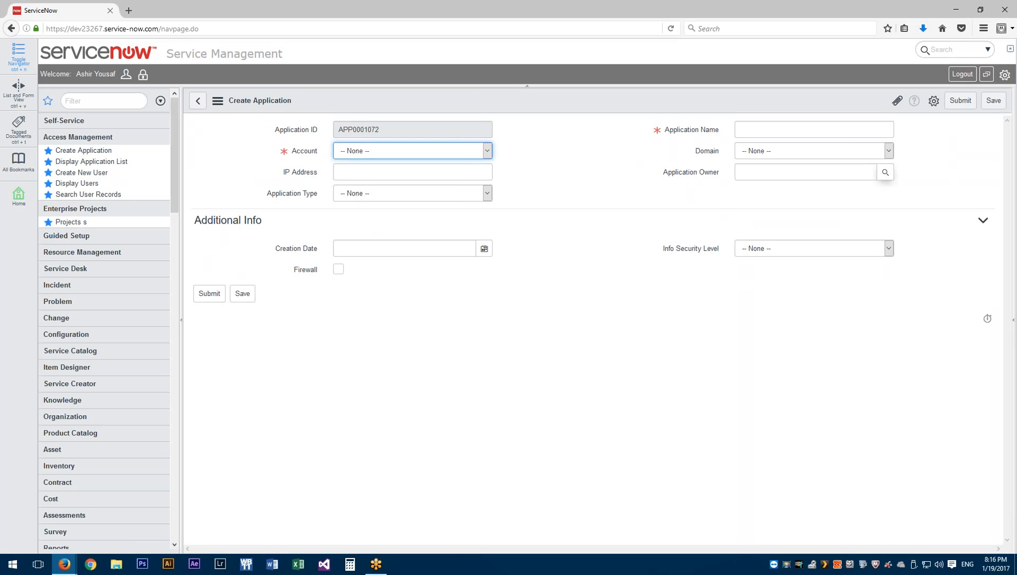
pyautogui.click(885, 172)
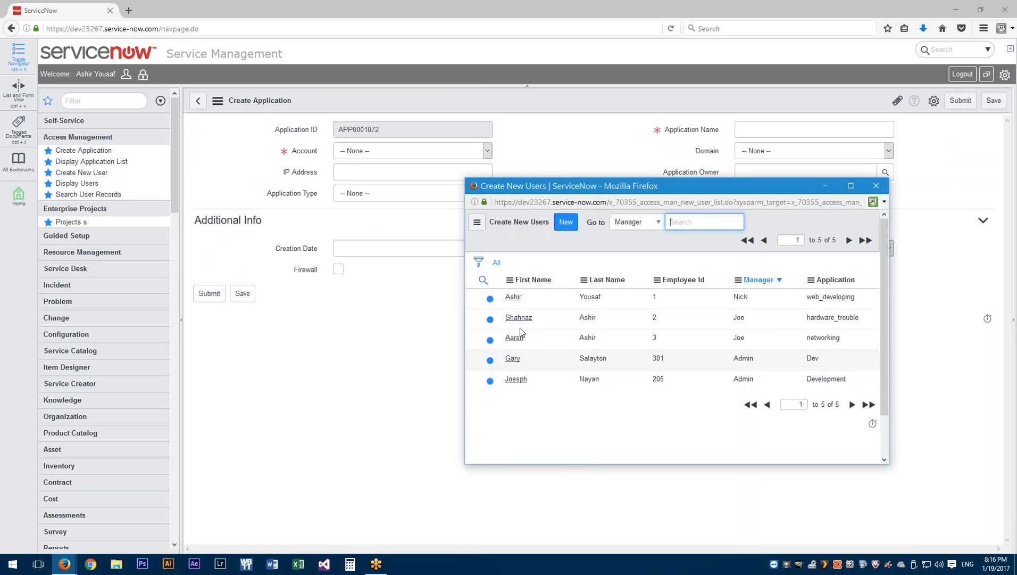
pyautogui.click(512, 358)
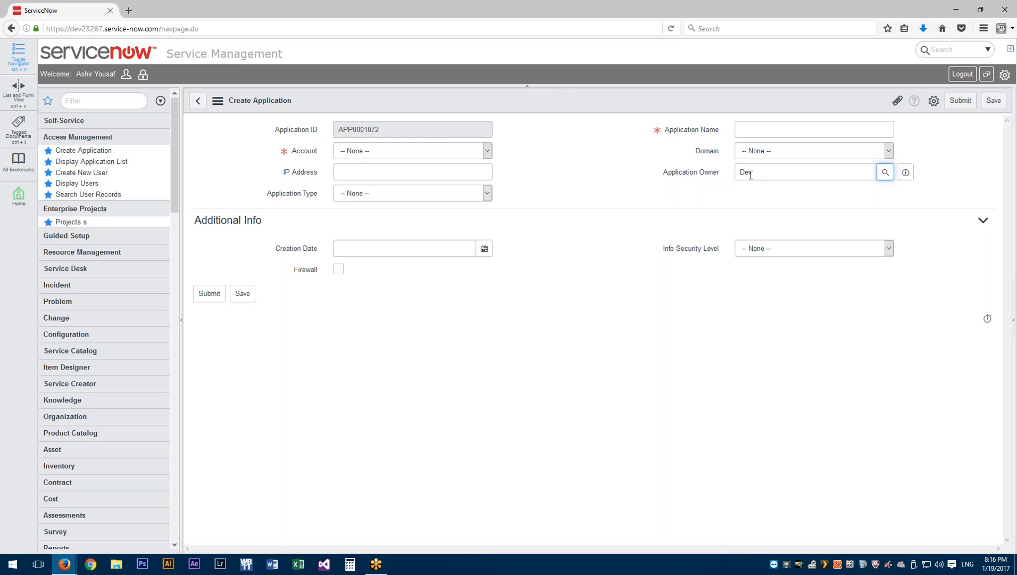
pyautogui.click(906, 172)
pyautogui.moveTo(905, 172)
# Abandon the draft application and open a blank Create New User form
pyautogui.click(886, 173)
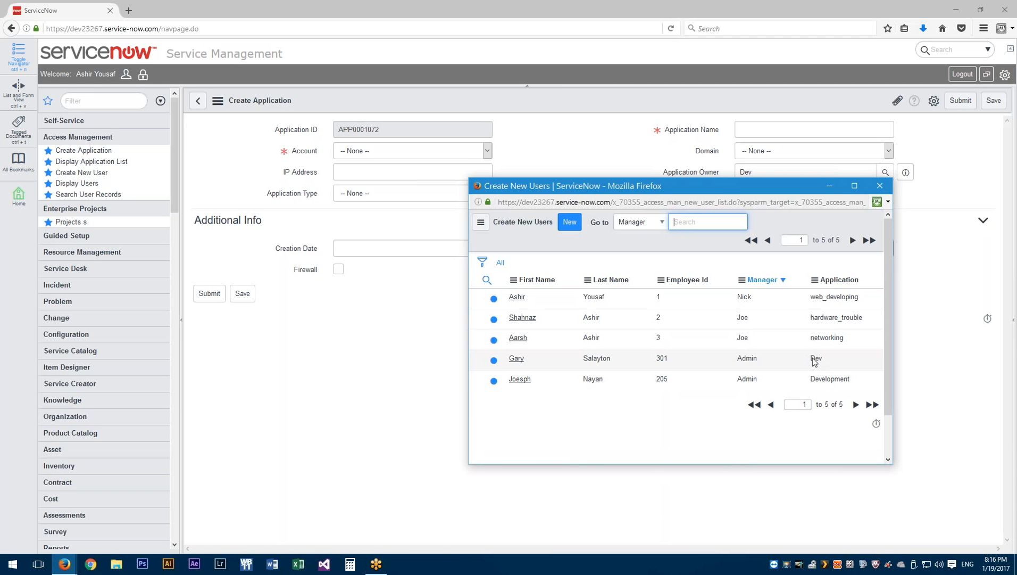
pyautogui.click(881, 186)
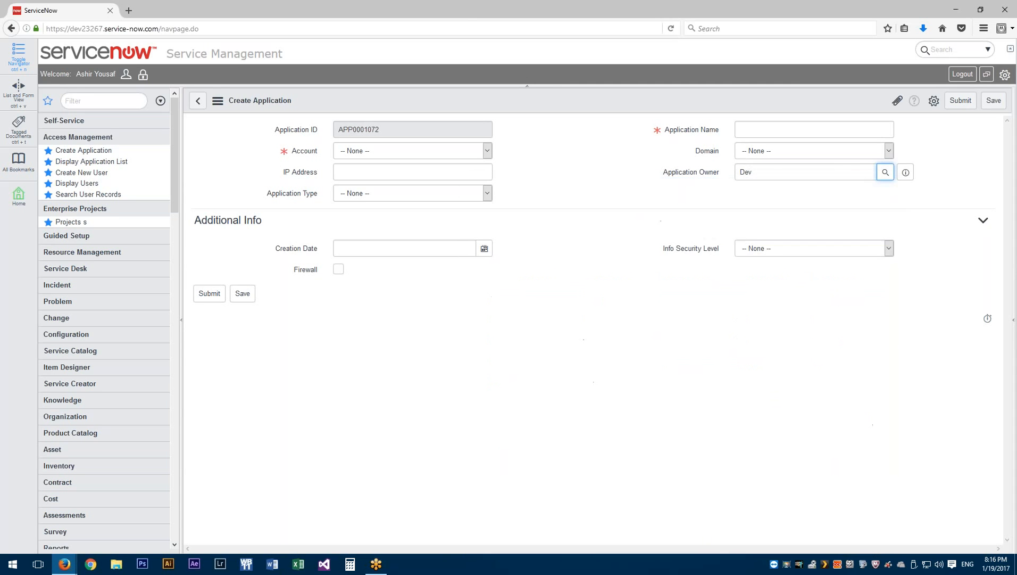
pyautogui.click(95, 175)
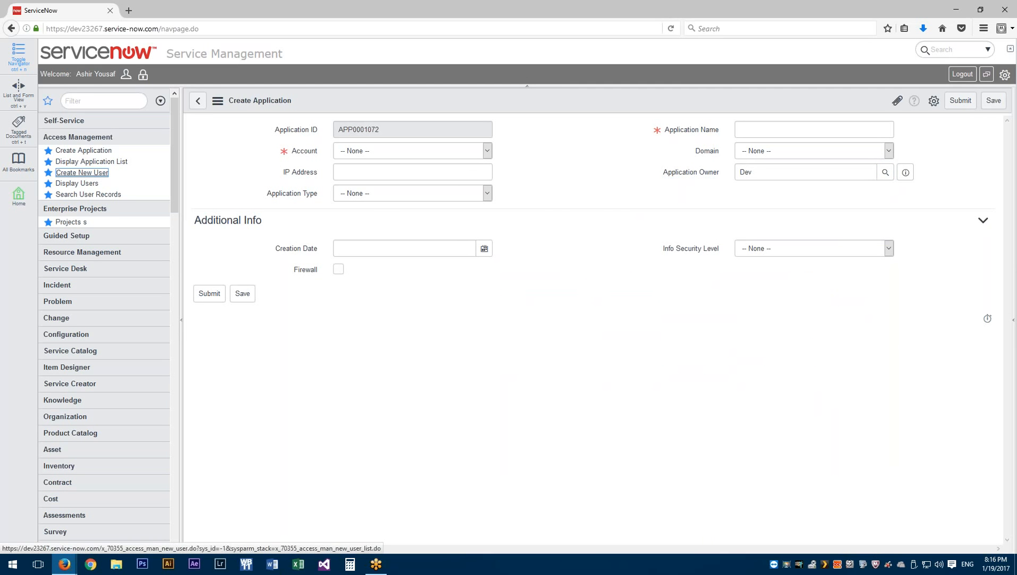
pyautogui.press('Return')
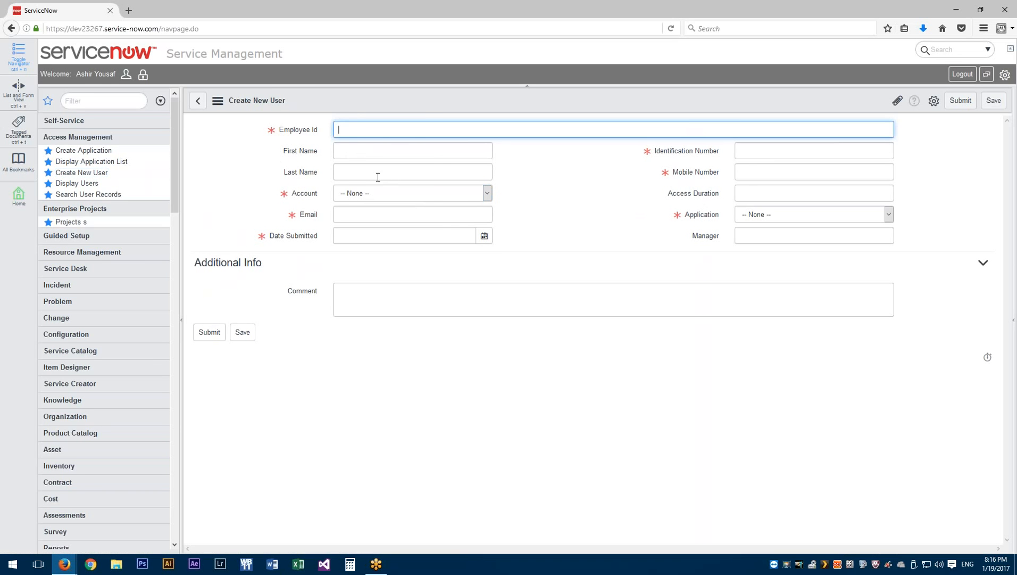
# Open the Create New User table definition via Configure > Table and review its columns
pyautogui.rightClick(348, 101)
pyautogui.moveTo(405, 127)
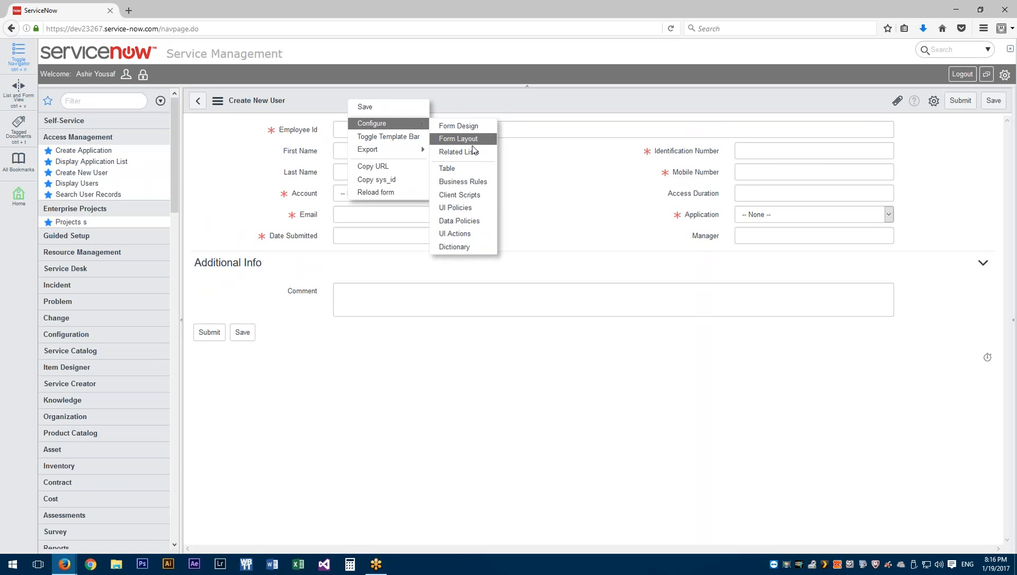
pyautogui.click(473, 166)
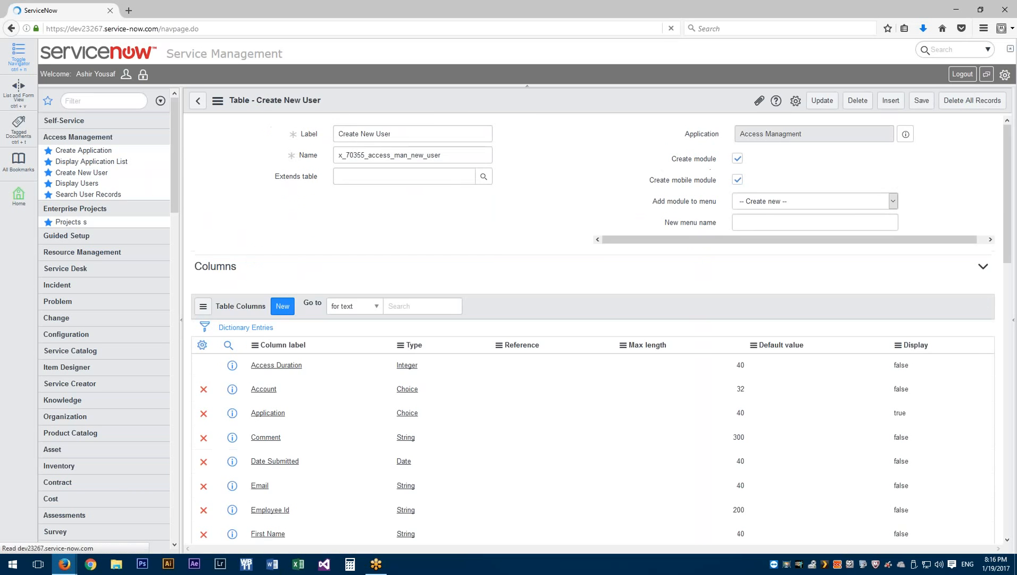
pyautogui.scroll(-3, 380, 296)
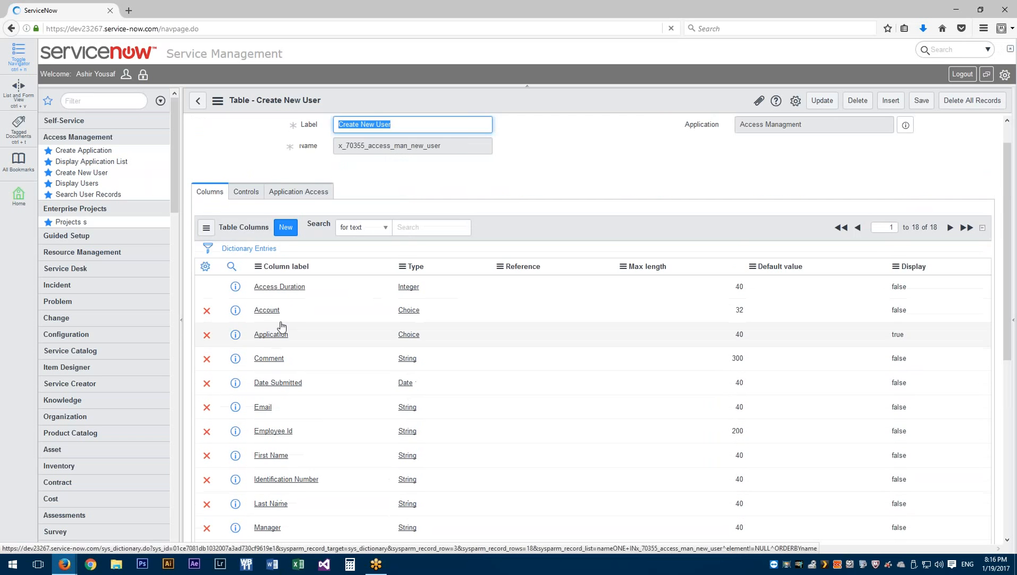
pyautogui.scroll(-7, 282, 326)
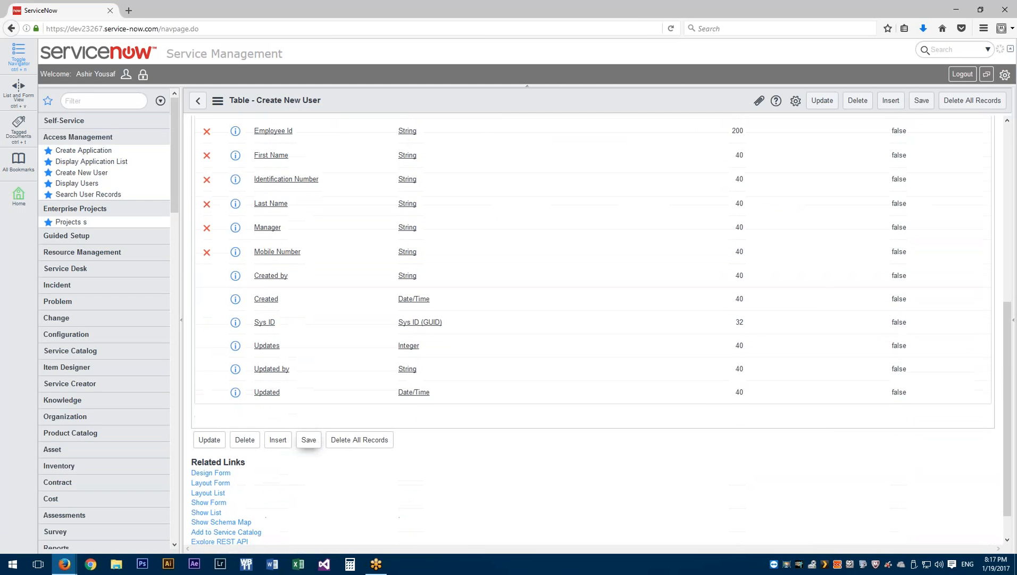
pyautogui.scroll(4, 306, 308)
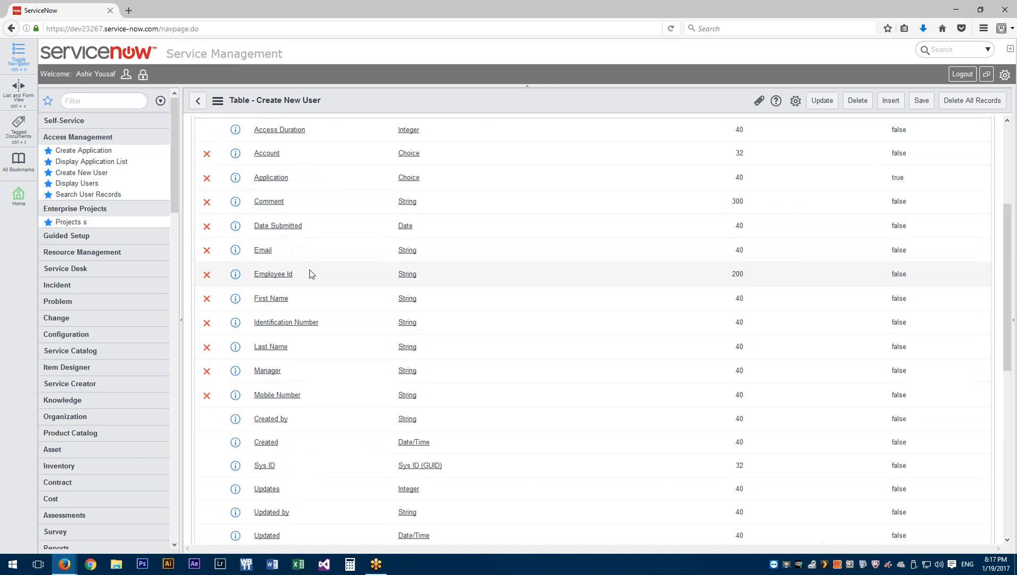
pyautogui.scroll(2, 312, 274)
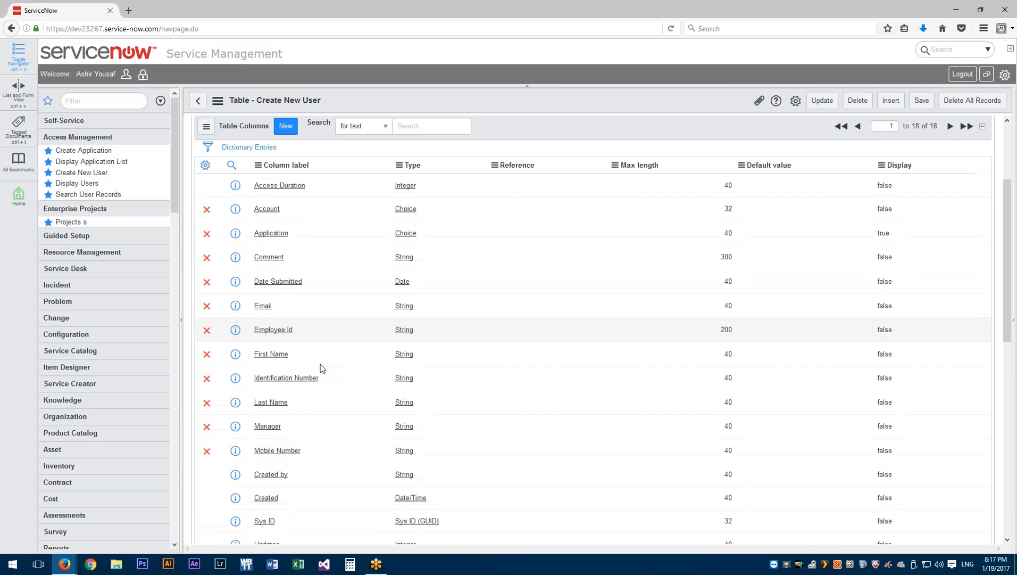
pyautogui.scroll(-1, 320, 364)
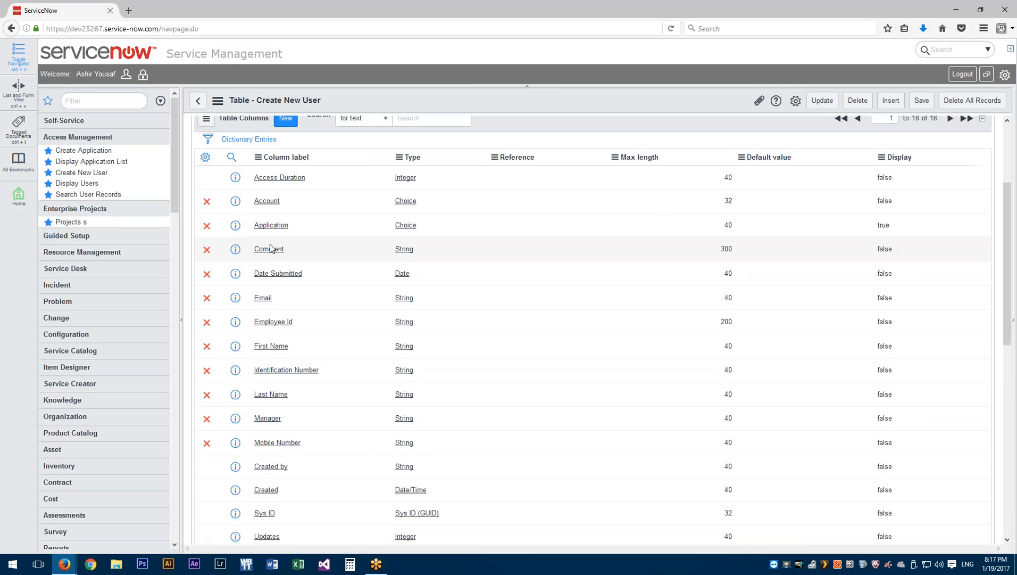
# Change the Application column's Display value to false
pyautogui.click(915, 224)
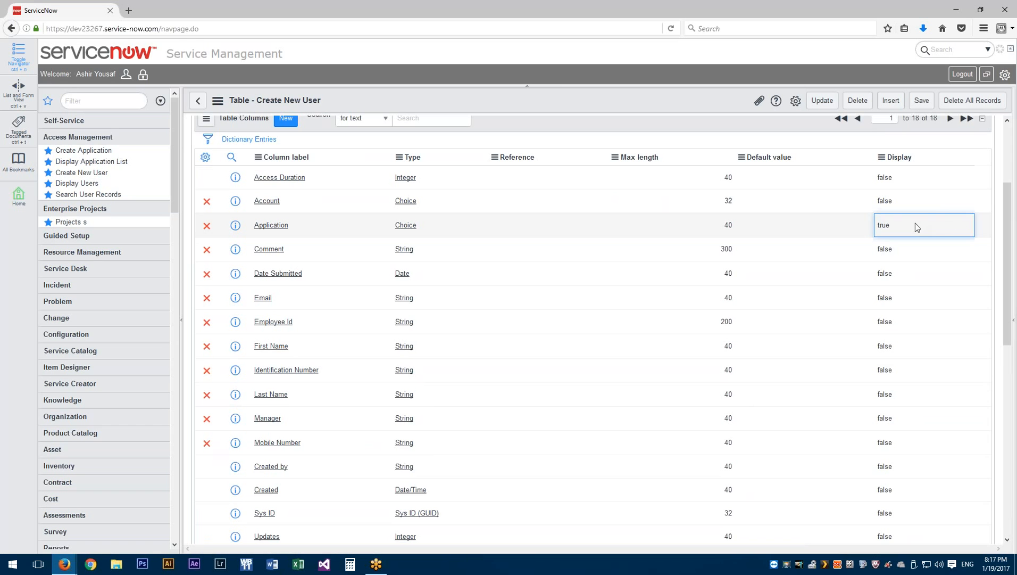
pyautogui.click(954, 227)
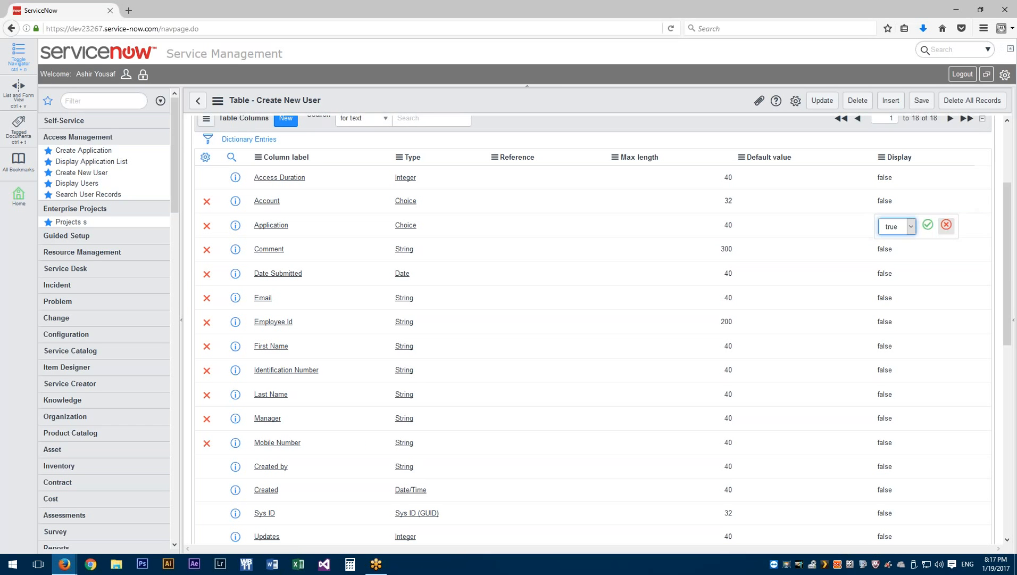
pyautogui.click(912, 227)
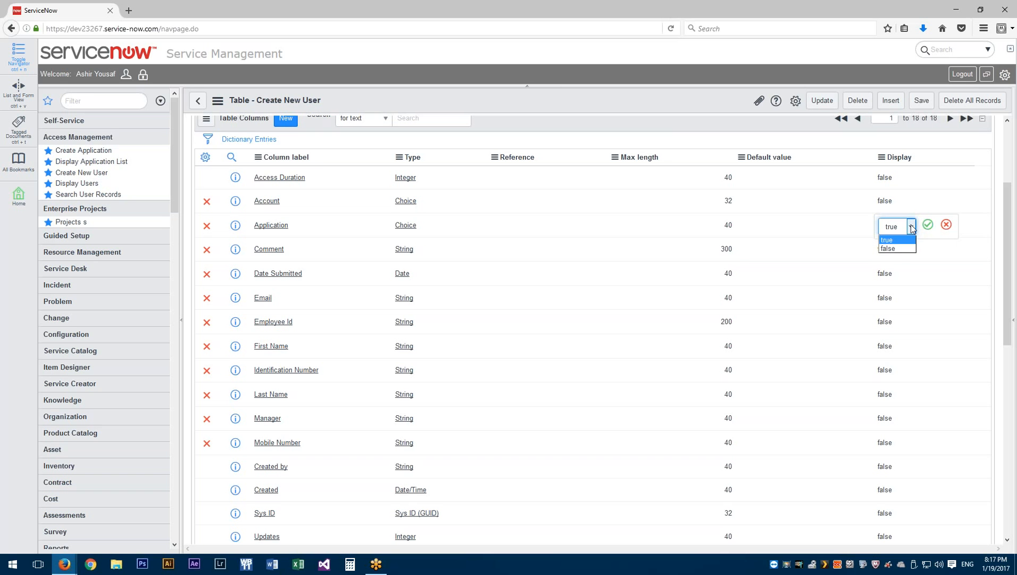
pyautogui.click(894, 248)
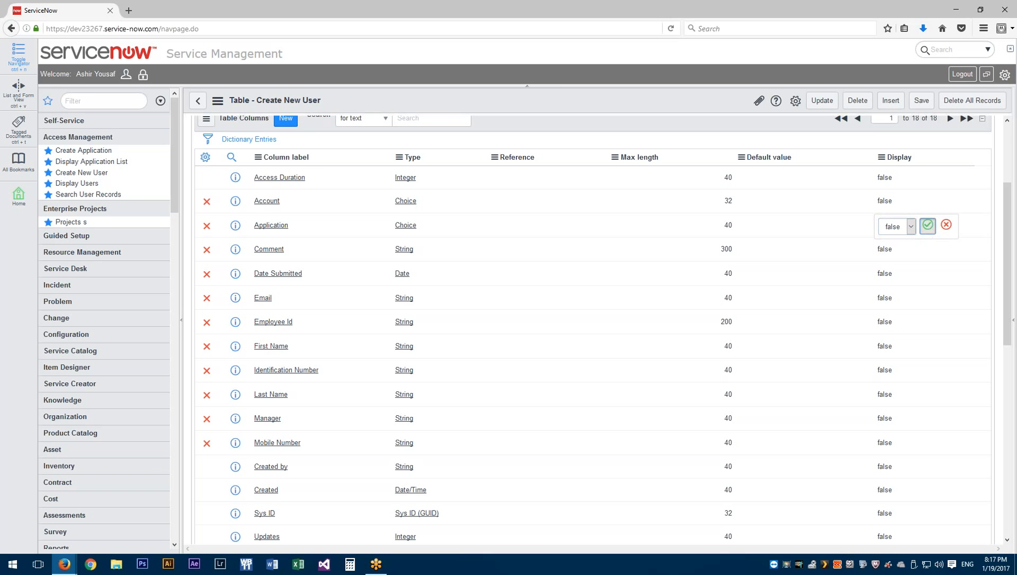
pyautogui.click(848, 281)
# Set the First Name column's Display value to true and save the table
pyautogui.click(931, 349)
pyautogui.doubleClick(943, 348)
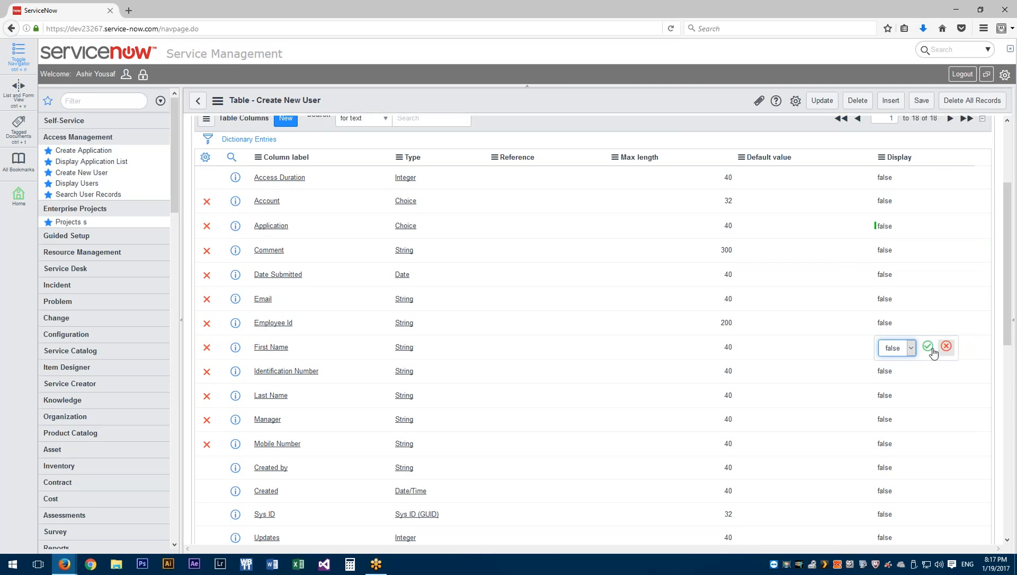
pyautogui.click(901, 350)
pyautogui.click(901, 362)
pyautogui.click(928, 345)
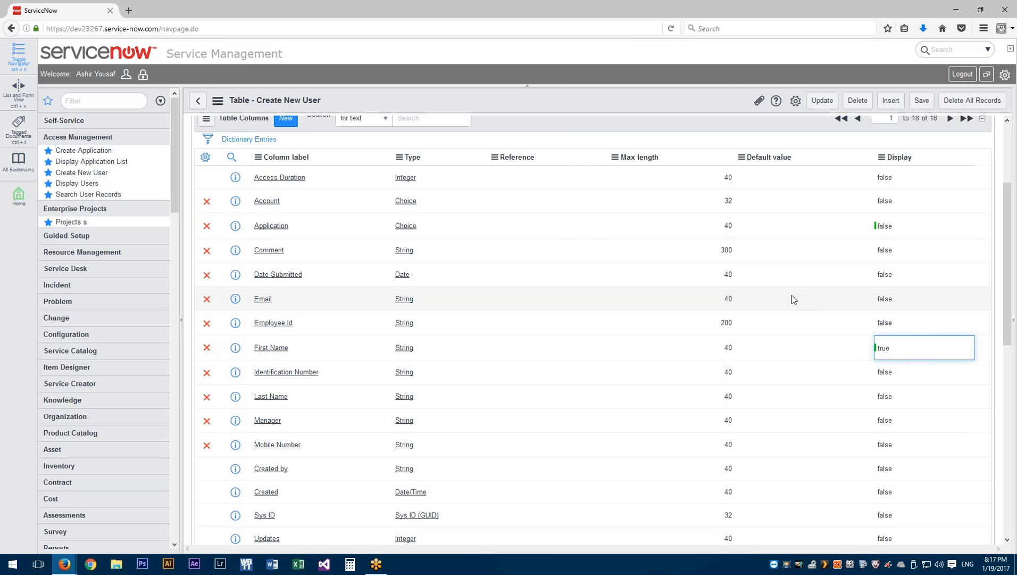
pyautogui.rightClick(561, 101)
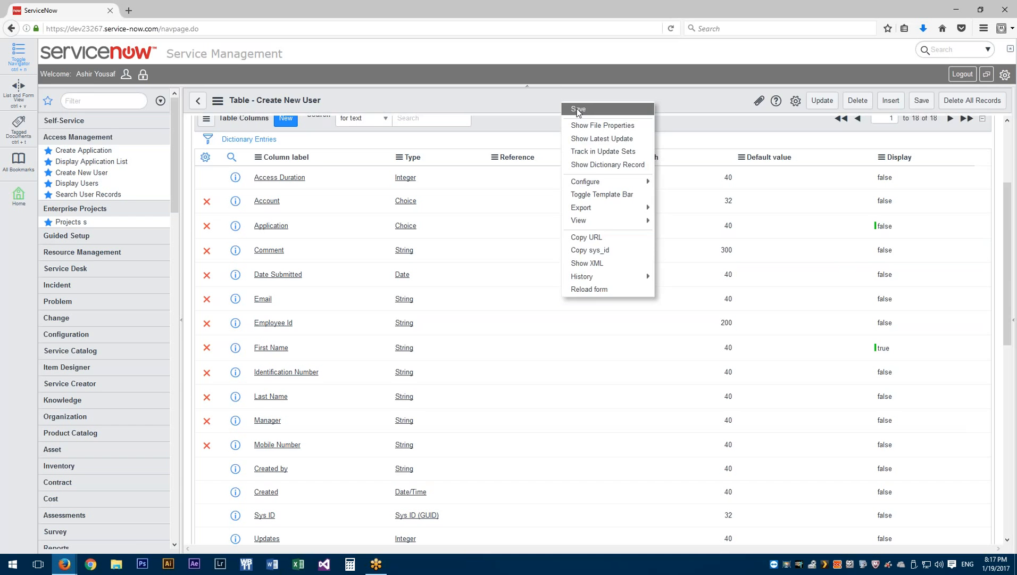
pyautogui.click(577, 109)
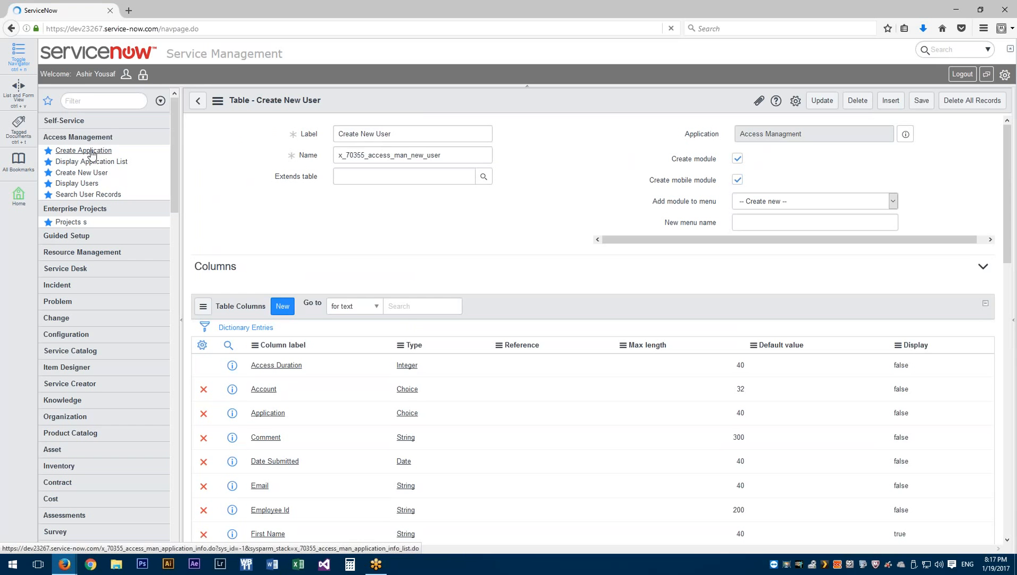
# Create a new application record and choose a user as Application Owner from the lookup list
pyautogui.click(90, 153)
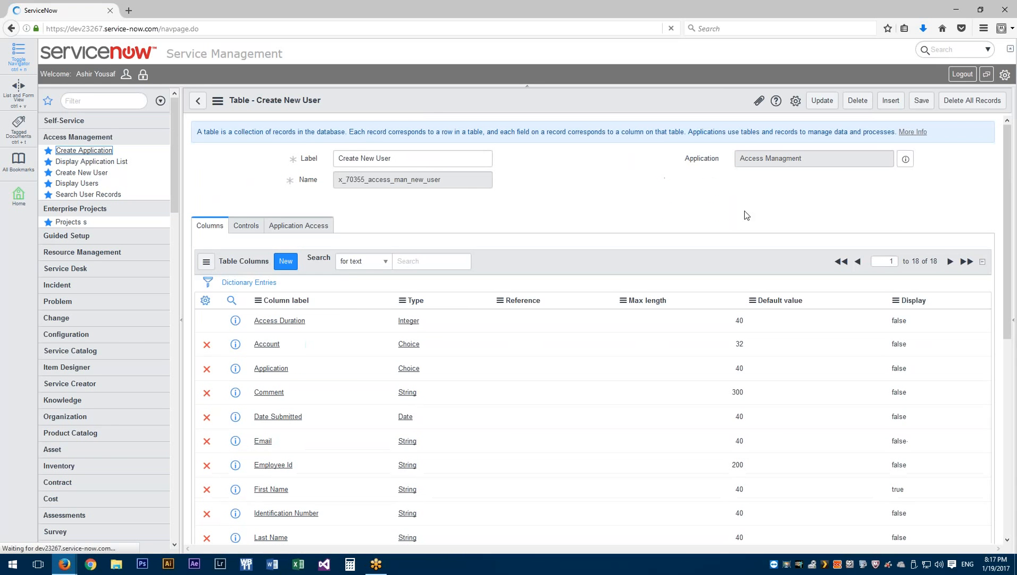
pyautogui.click(888, 174)
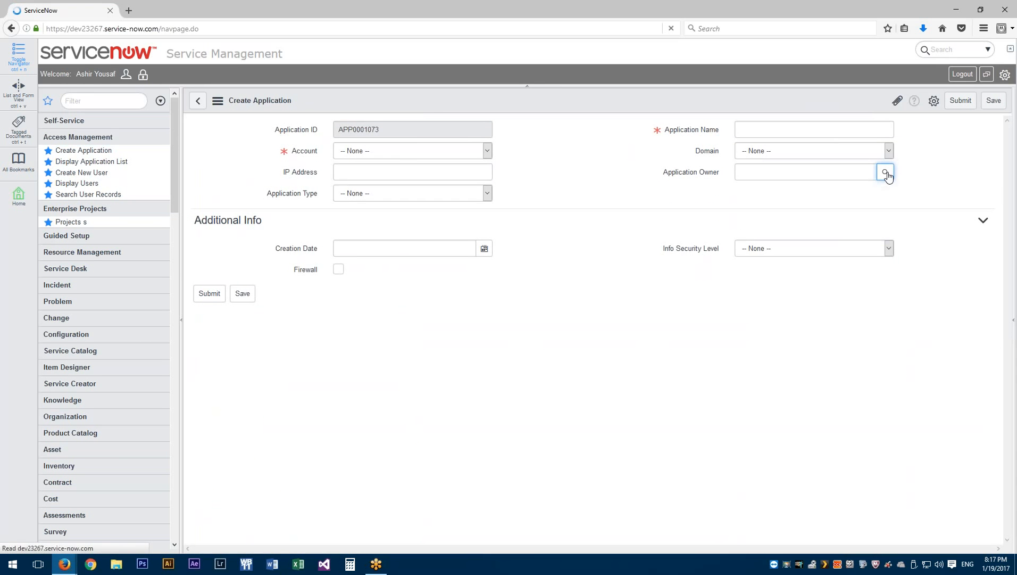
pyautogui.click(886, 175)
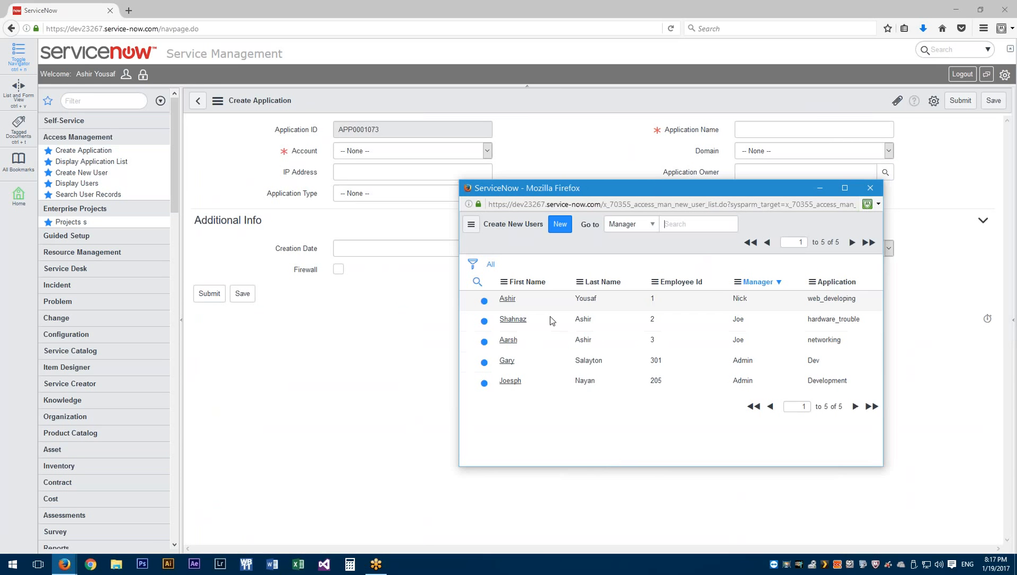
pyautogui.click(510, 341)
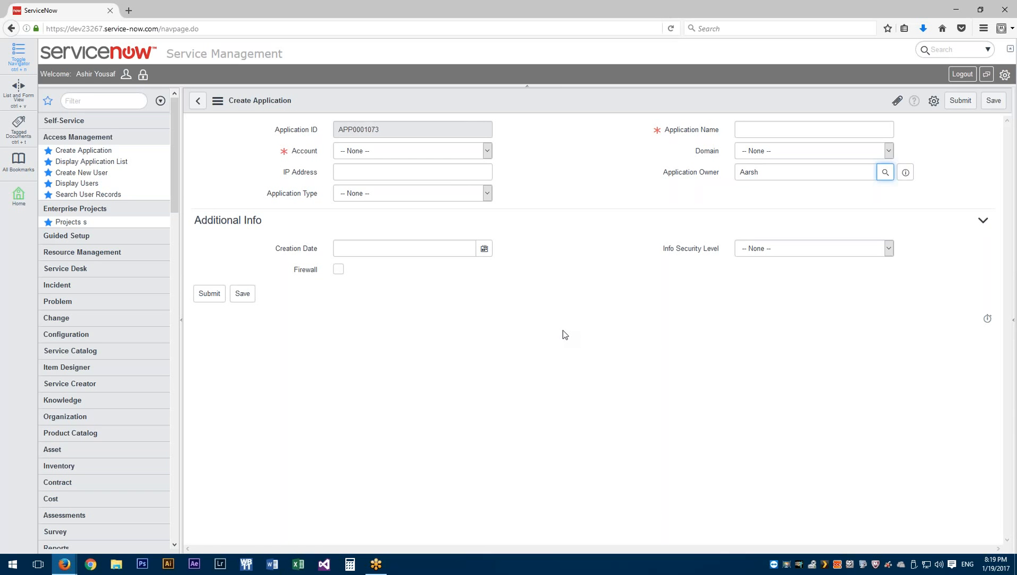
# Display the access-management users list and inspect the hardware_trouble and networking application values
pyautogui.click(76, 183)
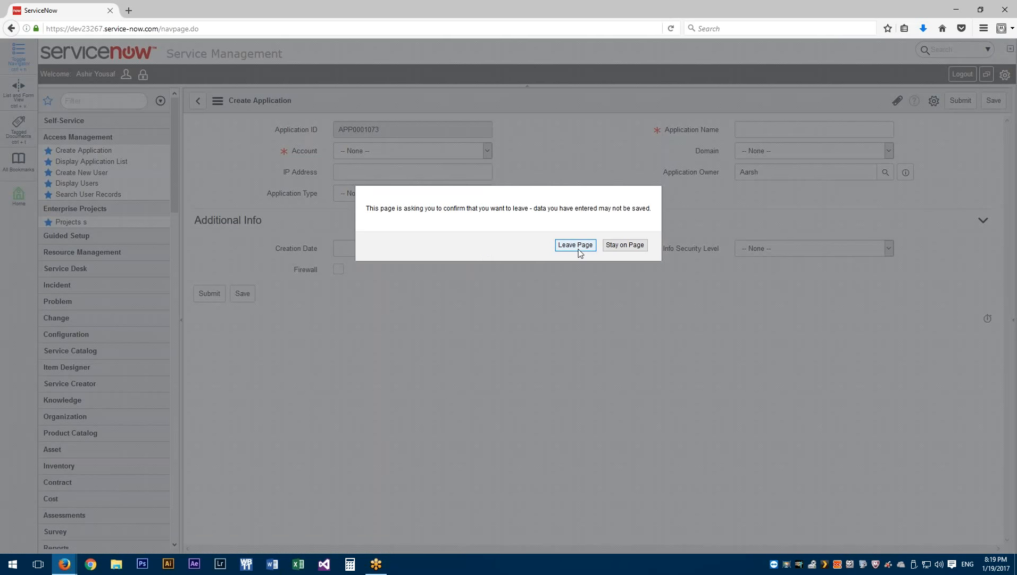
pyautogui.click(577, 251)
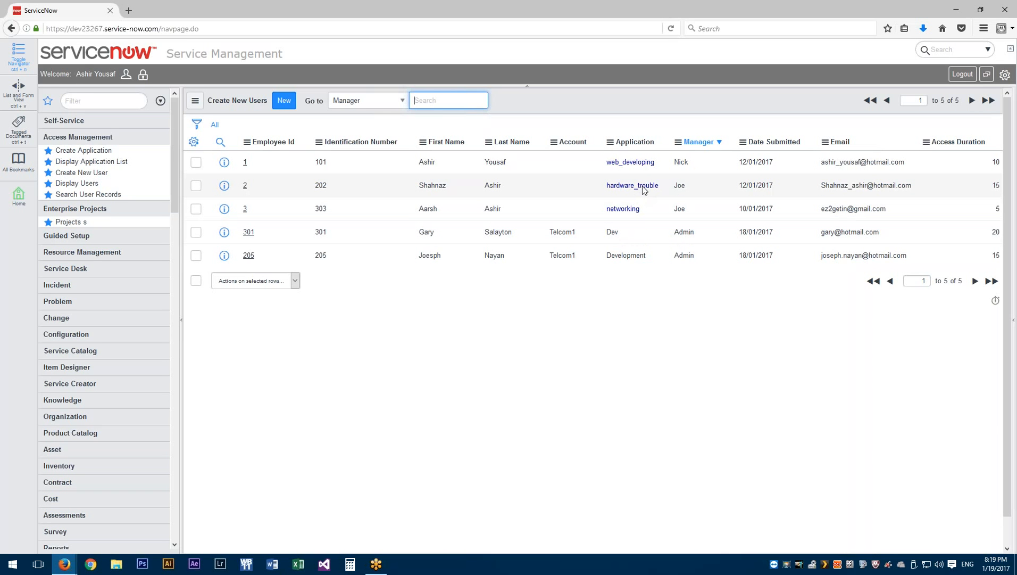
pyautogui.click(633, 188)
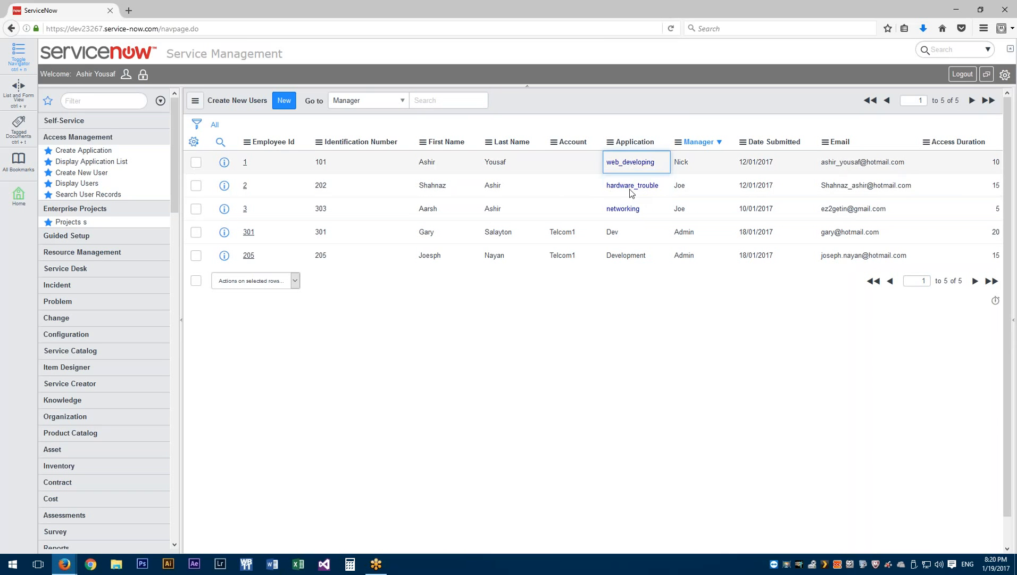
pyautogui.click(625, 211)
# Go through the application values in the list, then open employee 3's record
pyautogui.click(624, 166)
pyautogui.click(623, 214)
pyautogui.click(622, 237)
pyautogui.click(623, 257)
pyautogui.click(624, 236)
pyautogui.click(628, 259)
pyautogui.click(621, 211)
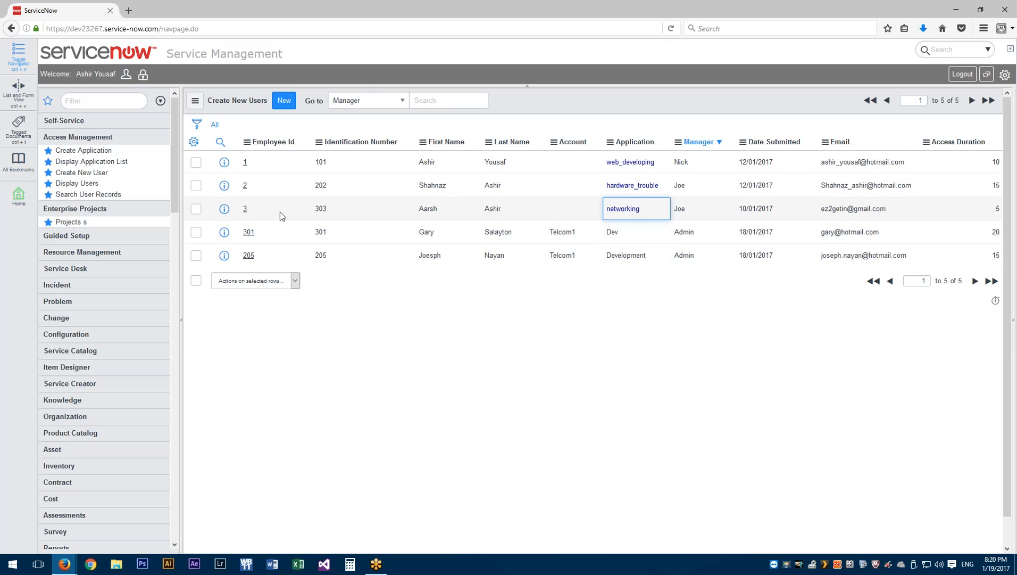
pyautogui.click(245, 209)
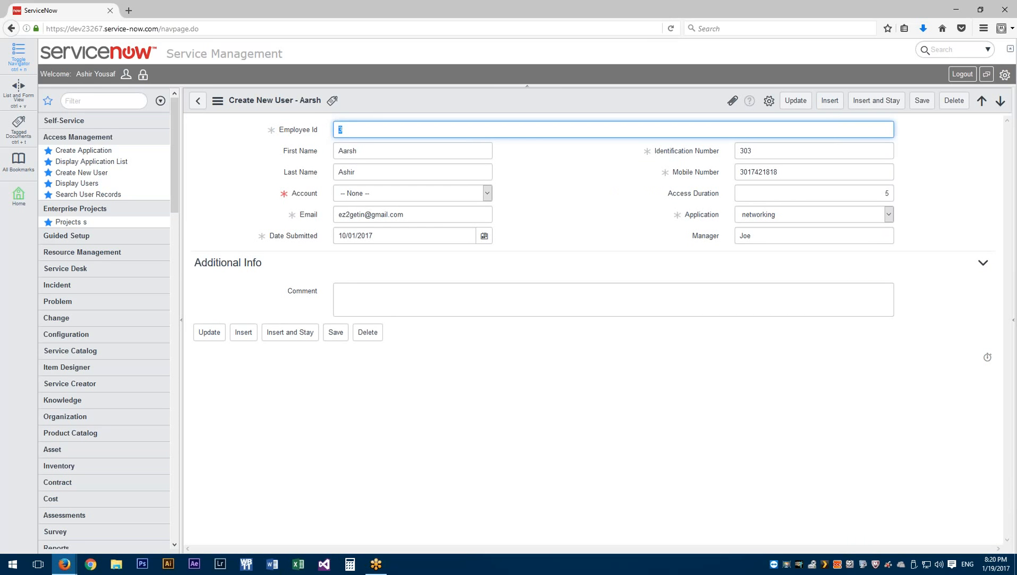
# Set the Account to Telcom1 and attempt to save, dismissing the mandatory-field alert
pyautogui.click(488, 193)
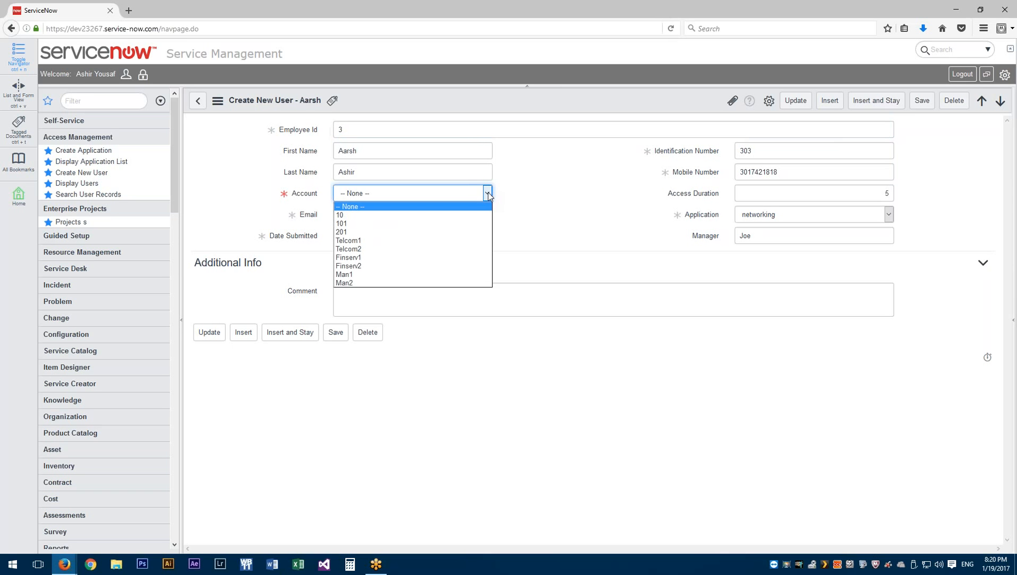
pyautogui.click(445, 245)
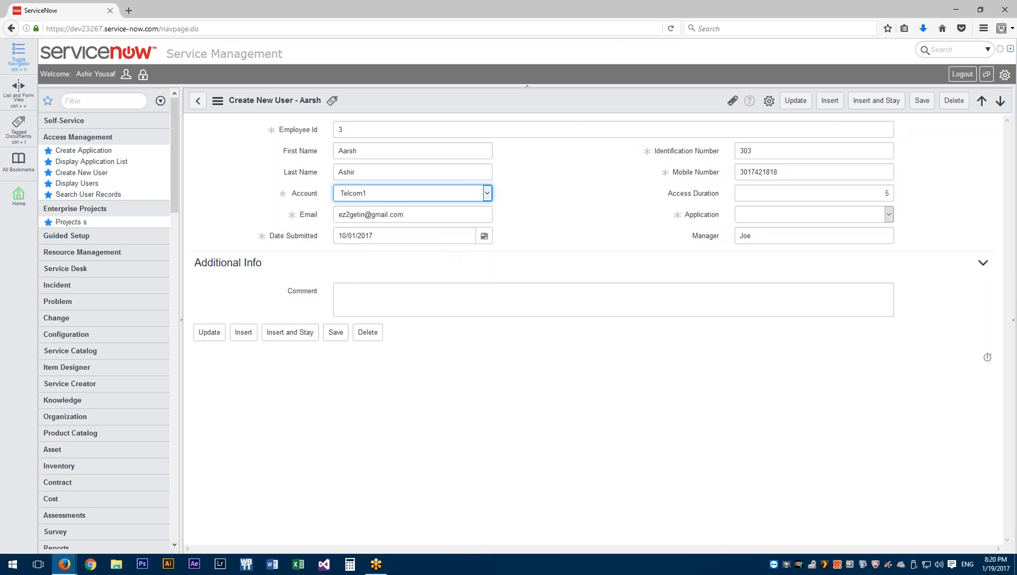
pyautogui.rightClick(577, 104)
pyautogui.click(596, 111)
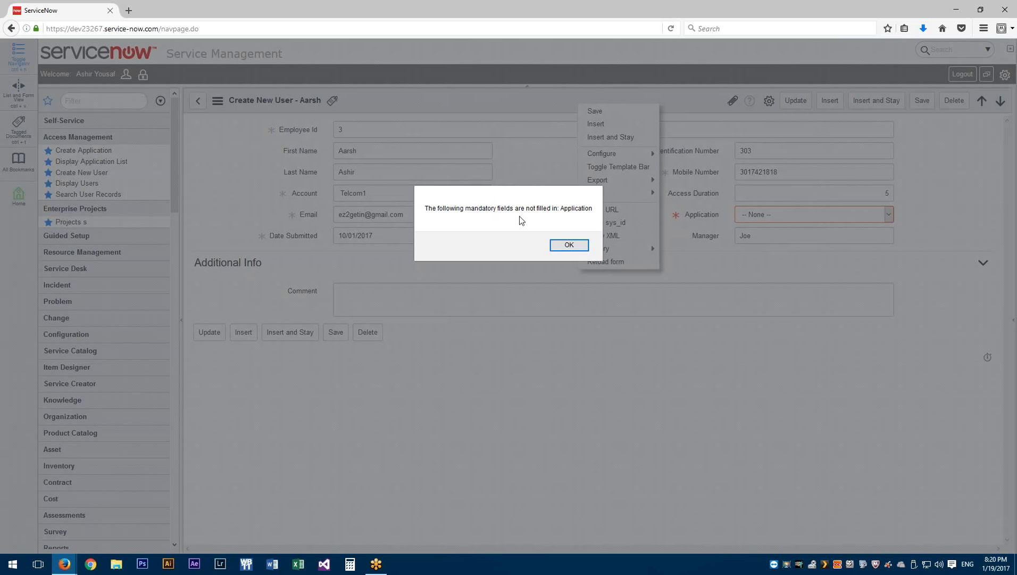
pyautogui.press('Return')
# Set the Application to High availablity and head back to the users list
pyautogui.click(856, 214)
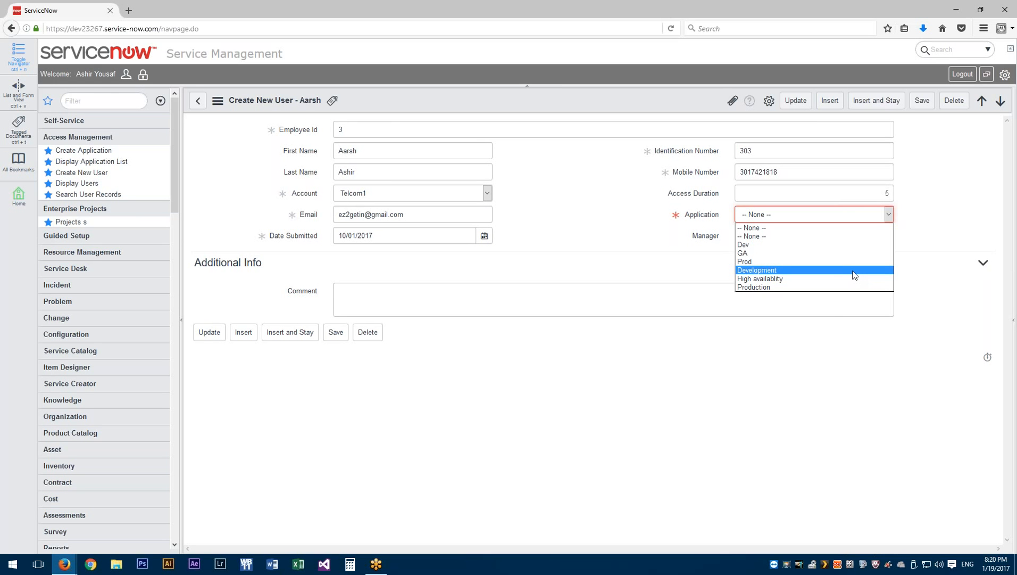
pyautogui.click(836, 278)
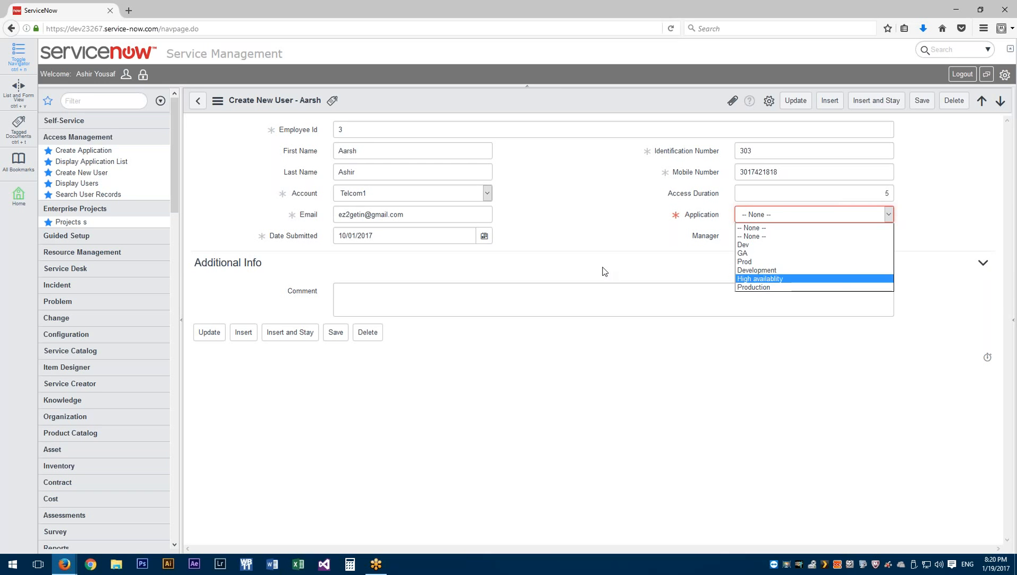
pyautogui.click(198, 102)
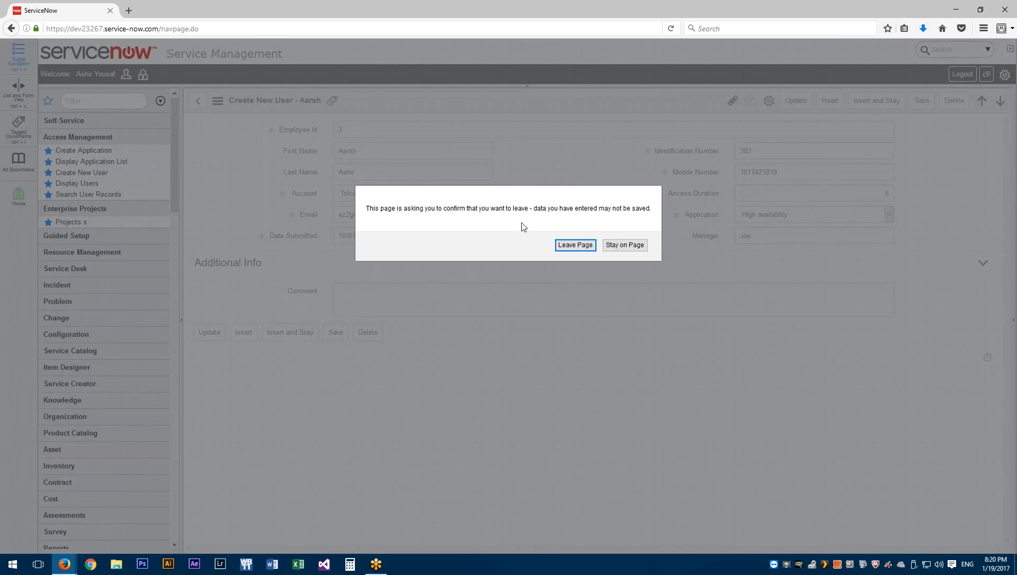
# Leave the record without saving, returning to the Create New Users list
pyautogui.click(582, 245)
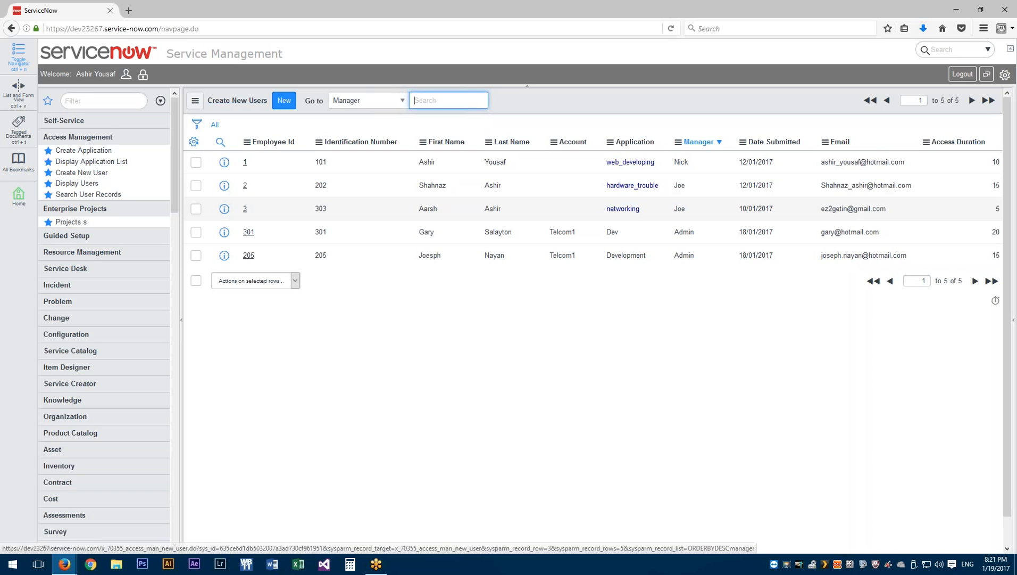
# Inspect employee 2's Application and Account dropdowns, keeping hardware_trouble, then return to the users list
pyautogui.click(245, 186)
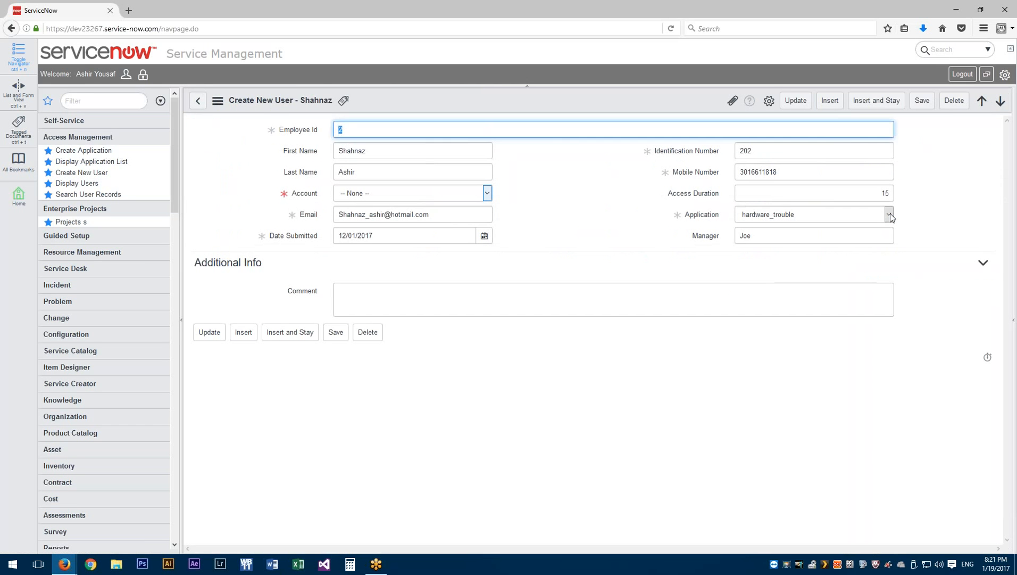
pyautogui.click(889, 215)
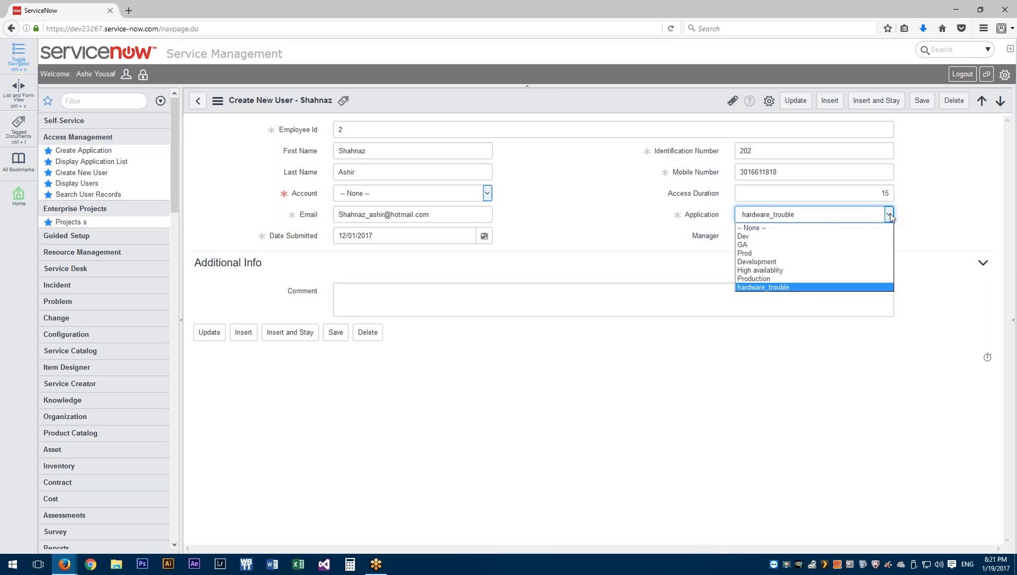
pyautogui.click(890, 215)
pyautogui.click(488, 194)
pyautogui.click(888, 215)
pyautogui.click(889, 219)
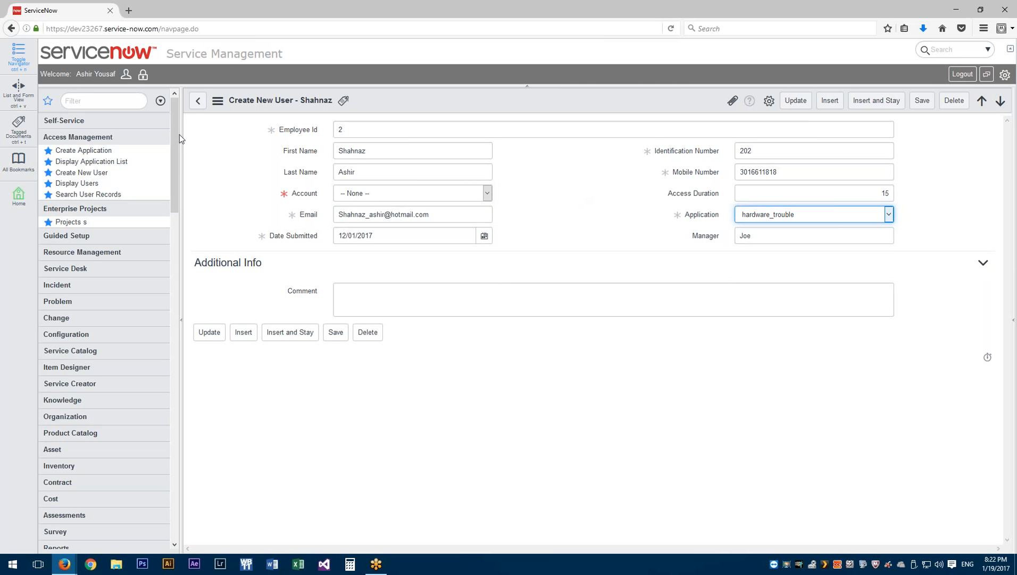
pyautogui.click(197, 102)
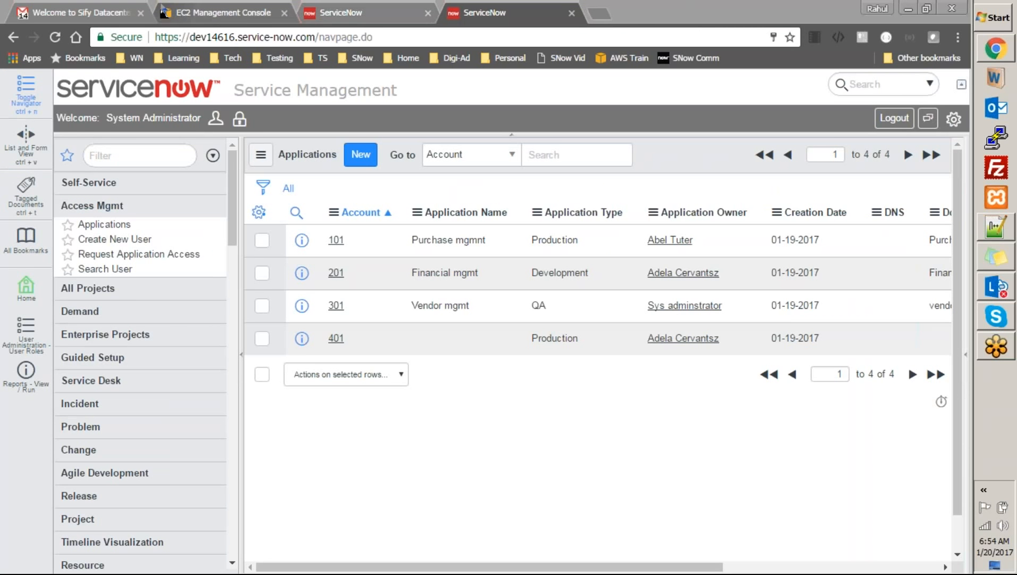
# Start the stopped RR_Ubuntu16.04_Linux_Instance via Instance State and confirm with Yes, Start
pyautogui.click(165, 13)
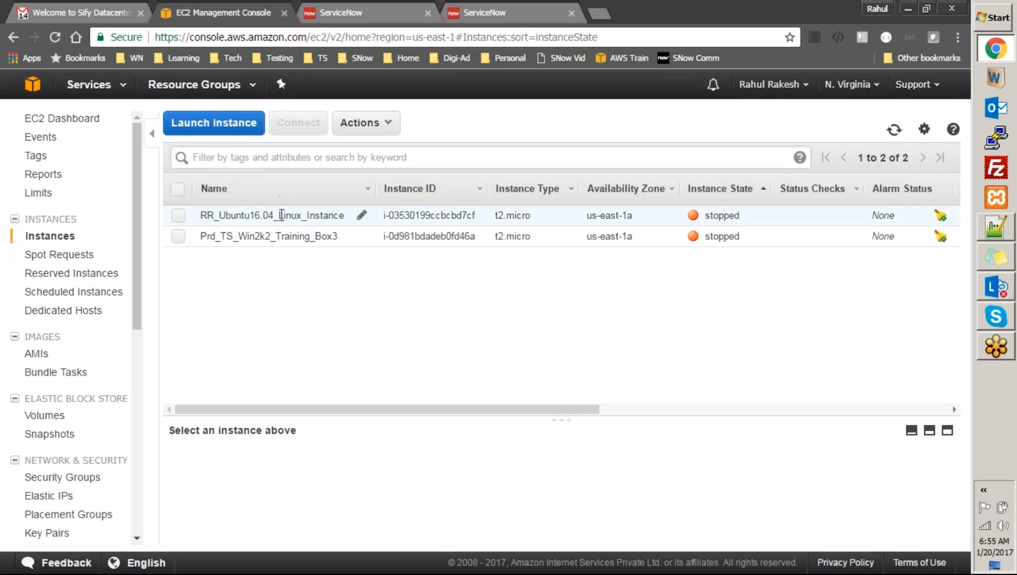
pyautogui.click(284, 221)
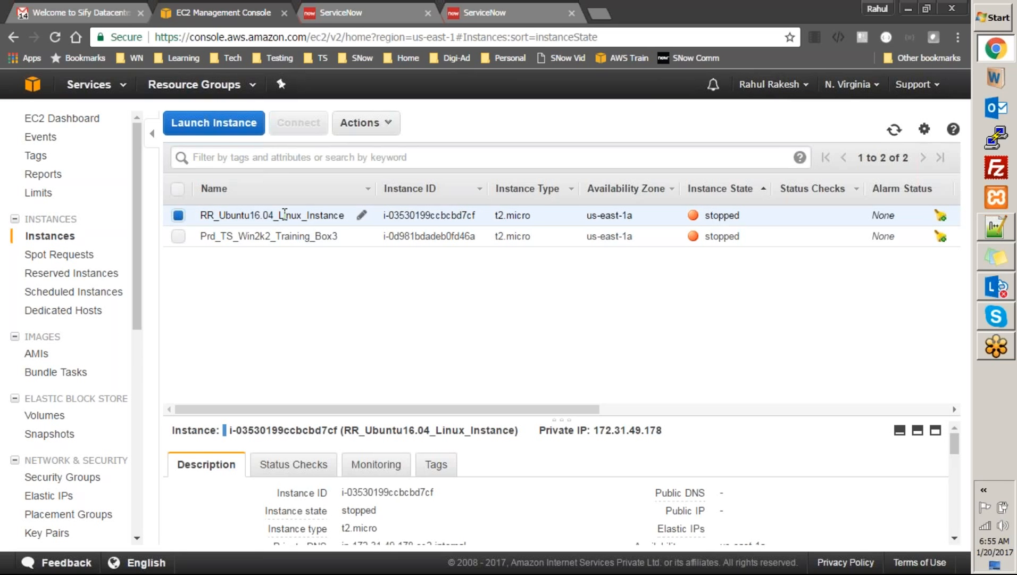
pyautogui.rightClick(284, 214)
pyautogui.moveTo(335, 277)
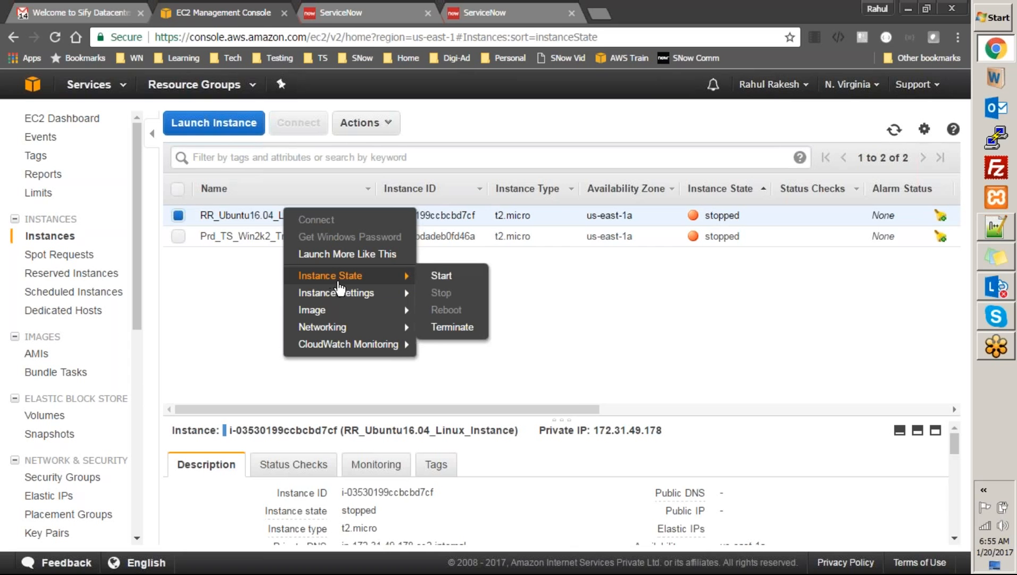
pyautogui.click(440, 276)
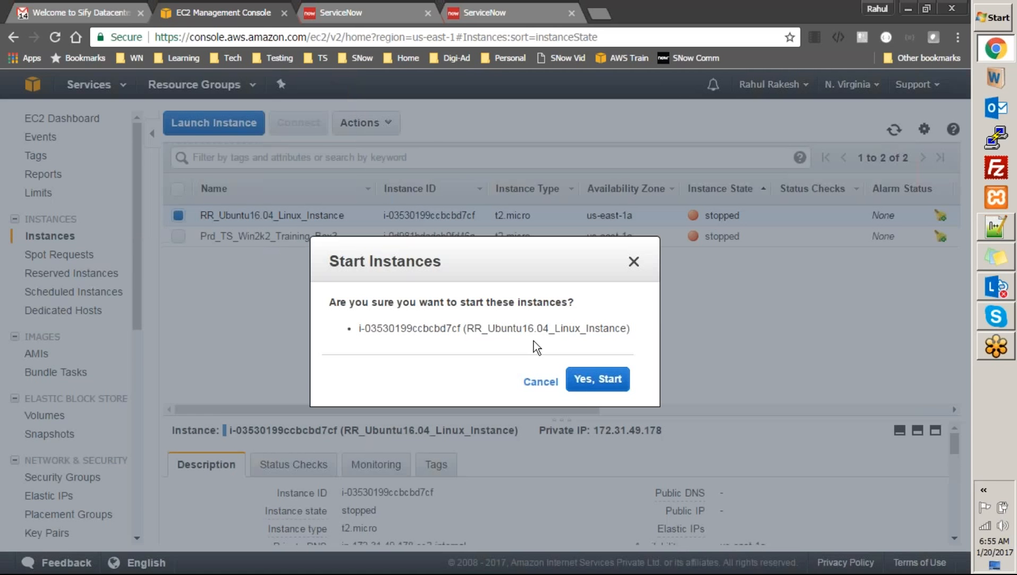
pyautogui.click(594, 380)
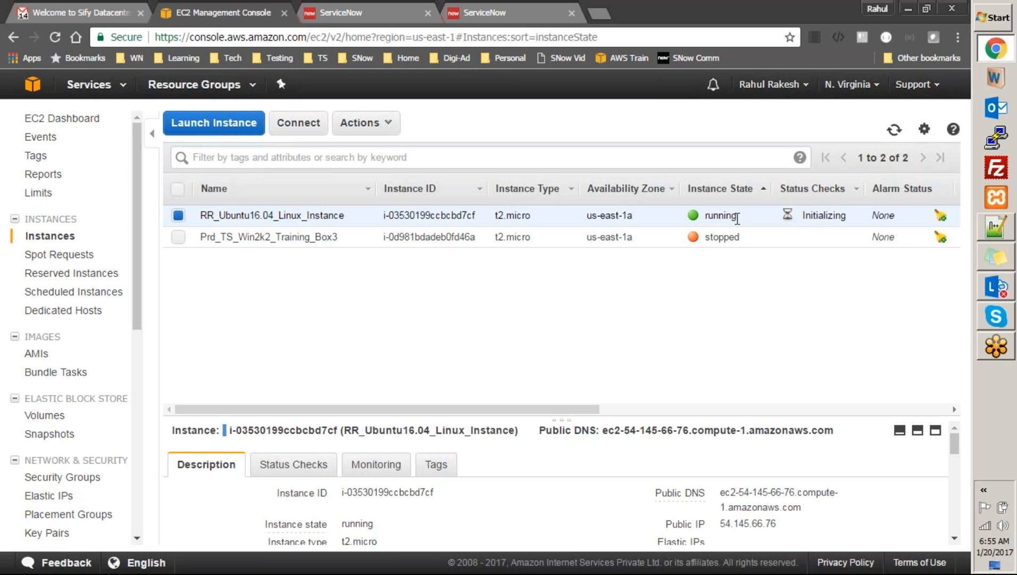
# Refresh the instances, copy the running instance's public IP 54.145.66.76, and bring up PuTTY
pyautogui.moveTo(738, 218); pyautogui.dragTo(702, 224)
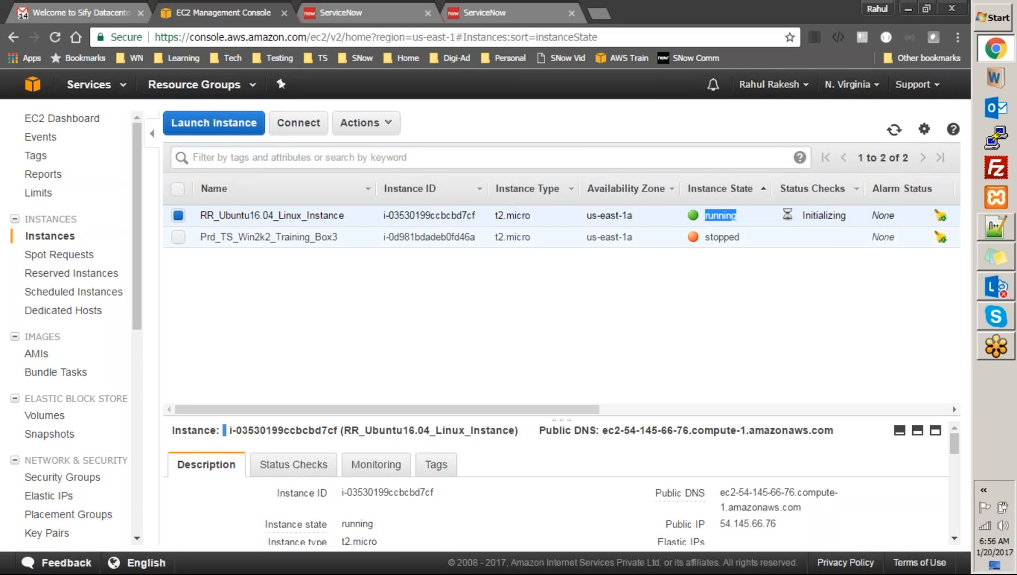
pyautogui.click(899, 133)
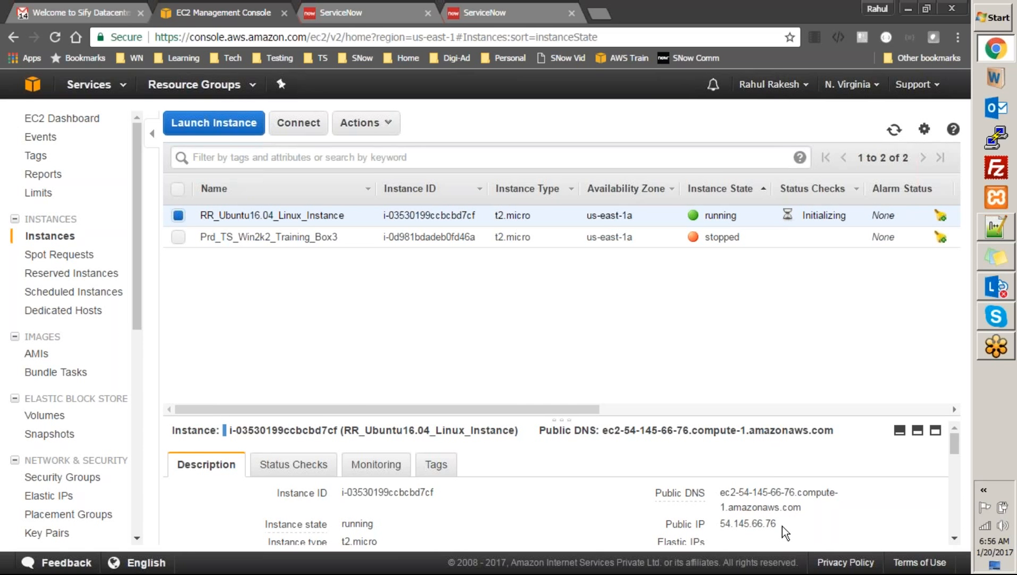
pyautogui.moveTo(777, 522); pyautogui.dragTo(723, 517)
pyautogui.hotkey('ctrl', 'c')
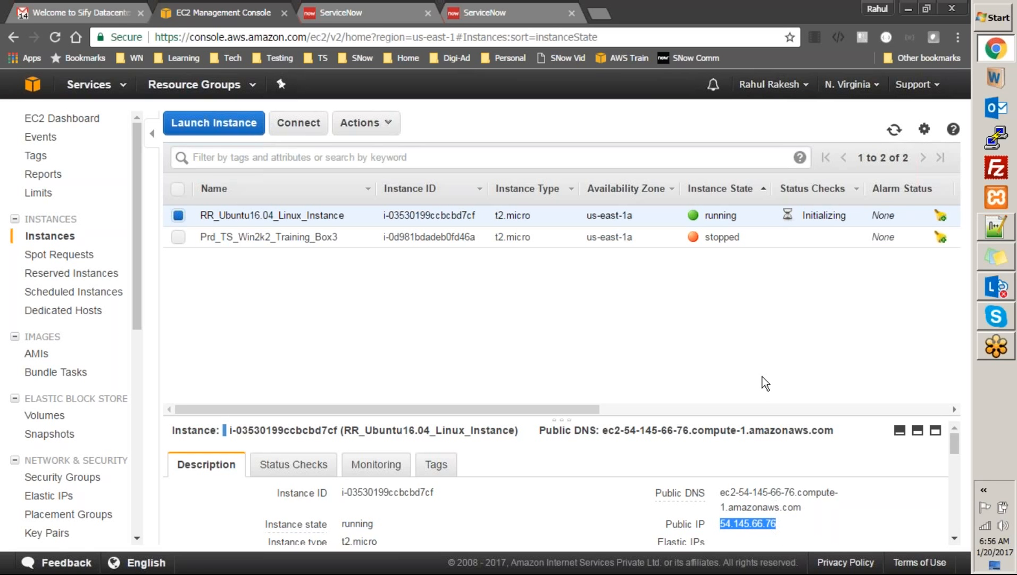
pyautogui.click(998, 139)
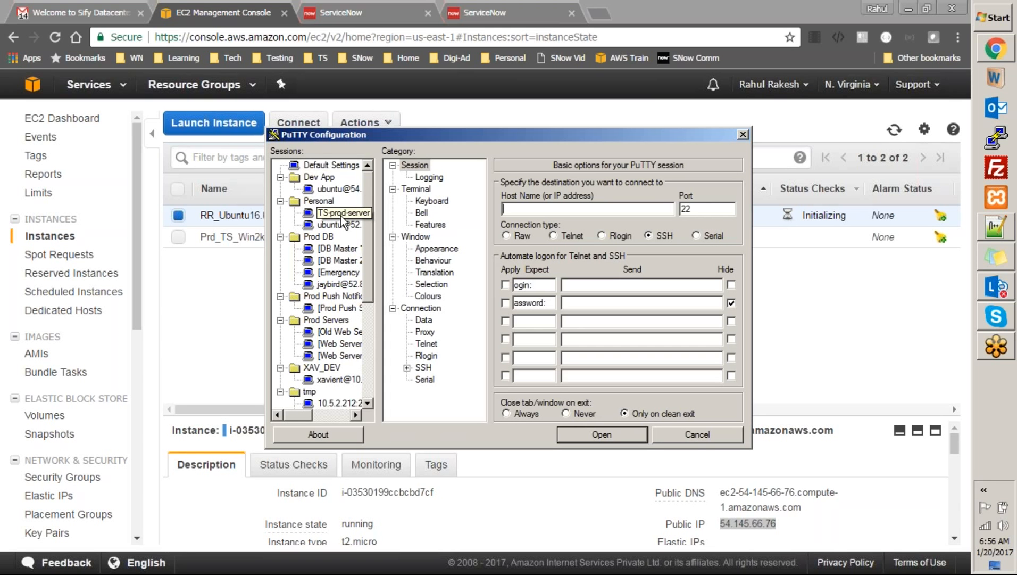
# Load the saved ubuntu session, replace the host IP with 54.145.66.76, and connect
pyautogui.click(339, 226)
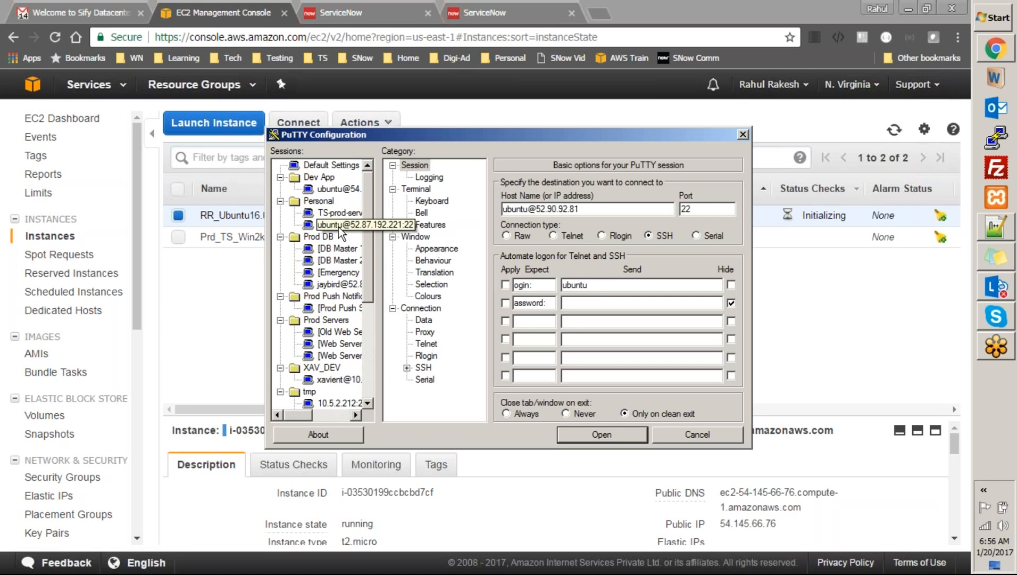
pyautogui.moveTo(580, 209); pyautogui.dragTo(538, 192)
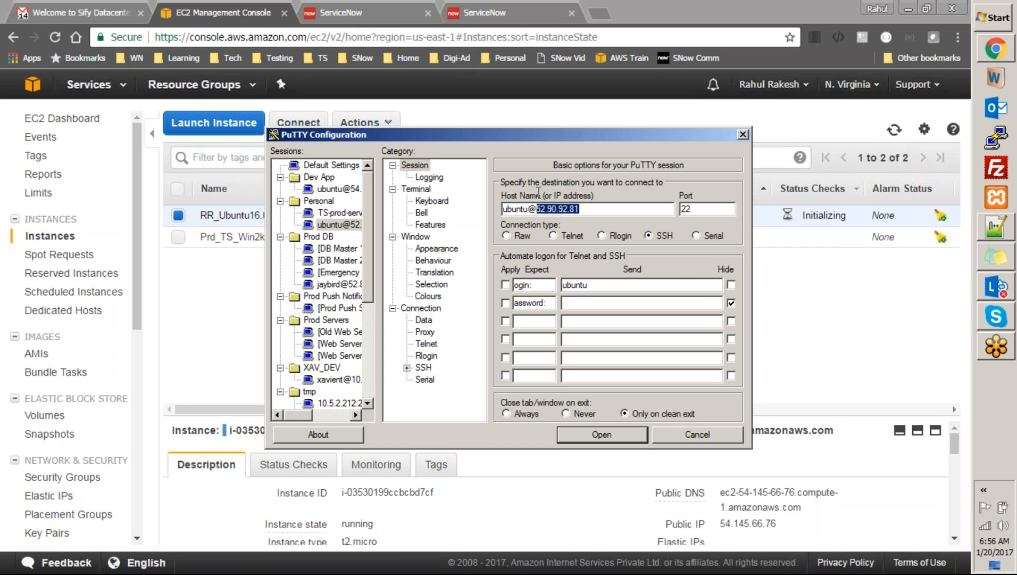
pyautogui.hotkey('ctrl', 'v')
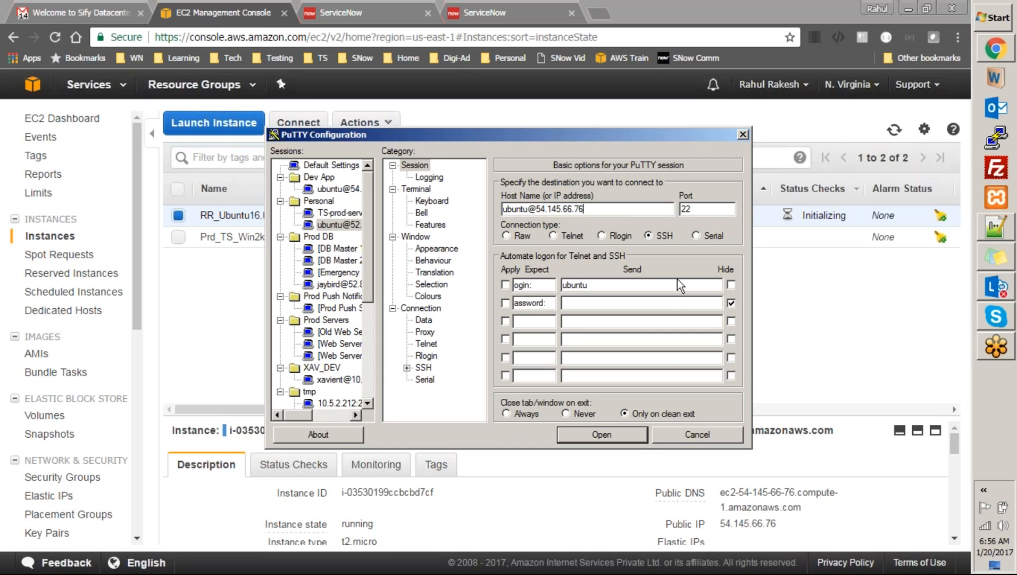
pyautogui.click(602, 437)
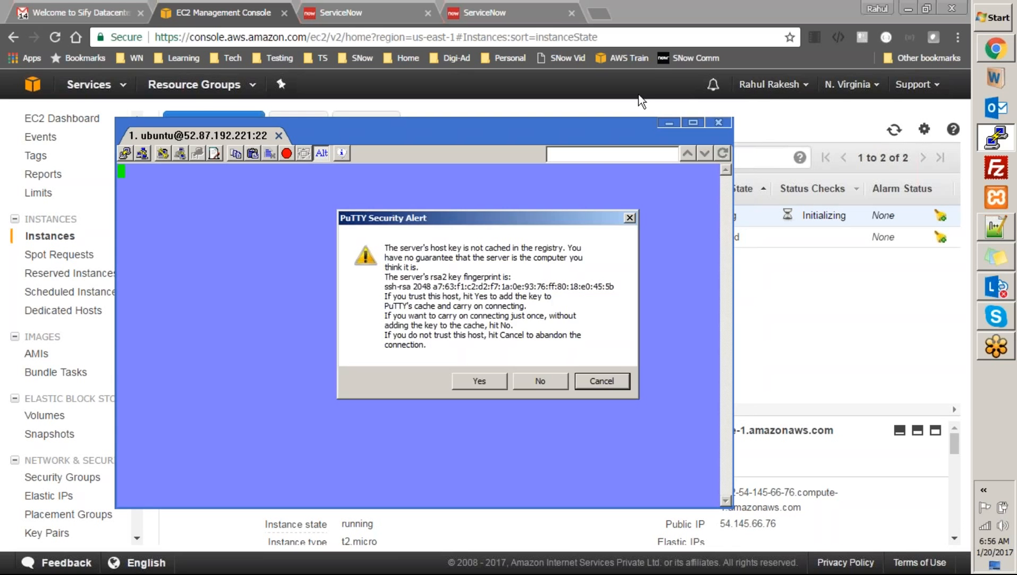
# Accept the server host key, maximize the terminal, and try 'mysql' as the ubuntu user
pyautogui.click(494, 380)
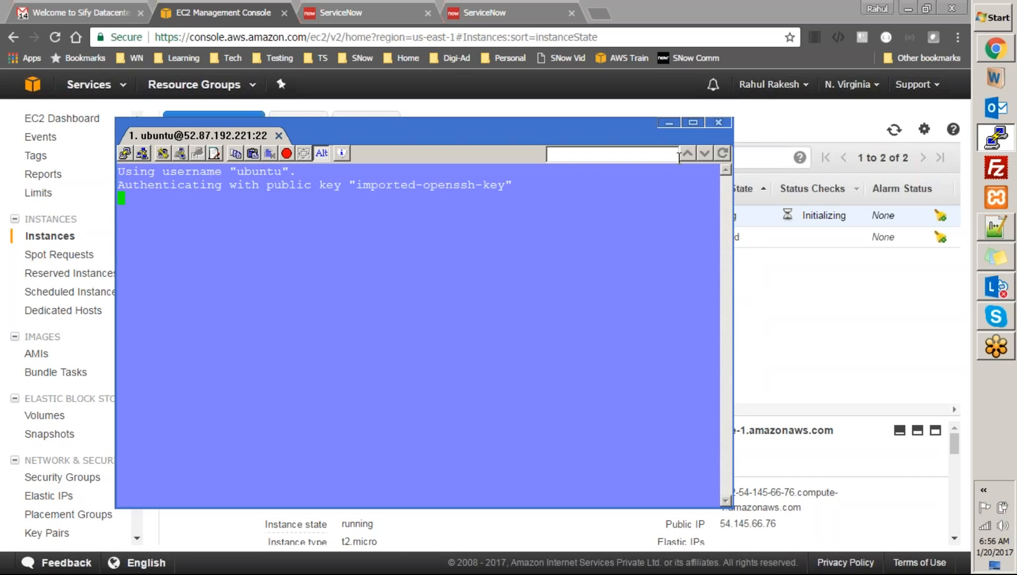
pyautogui.click(693, 123)
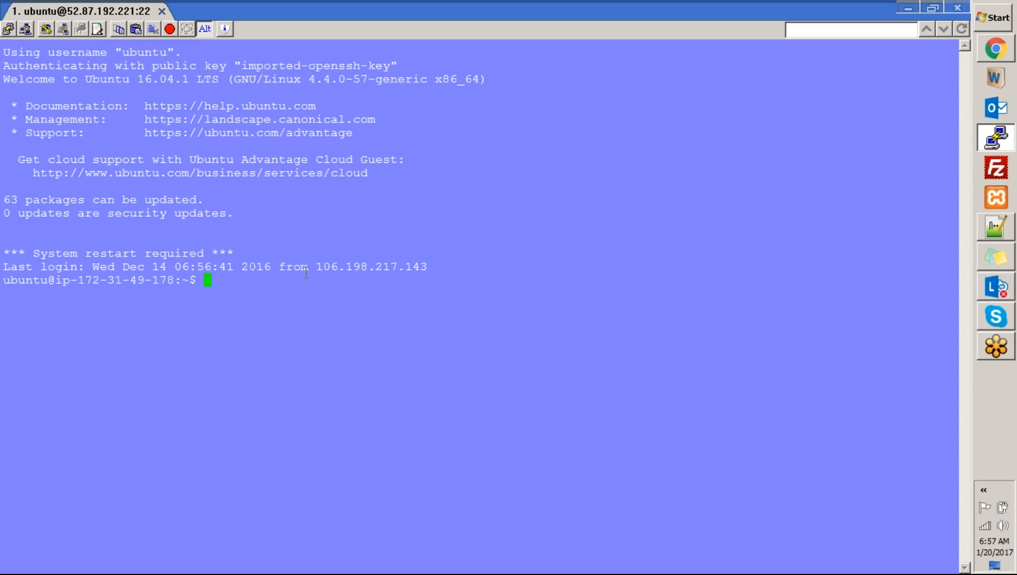
pyautogui.write('mysql')
pyautogui.press('Return')
# Become root with 'sudo su -' and launch the MariaDB monitor with 'mysql'
pyautogui.write('sudo su')
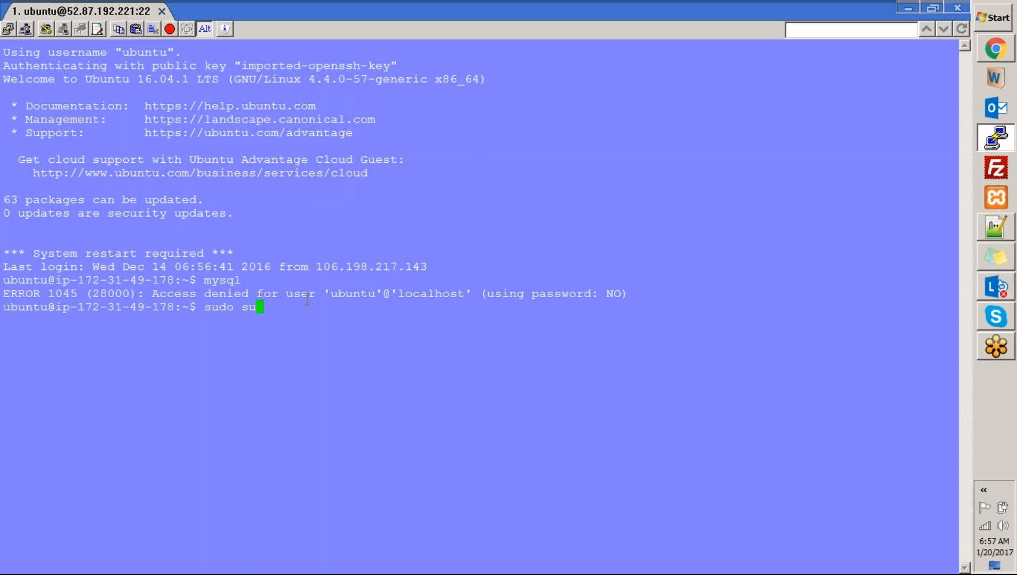
pyautogui.write(' -')
pyautogui.press('Return')
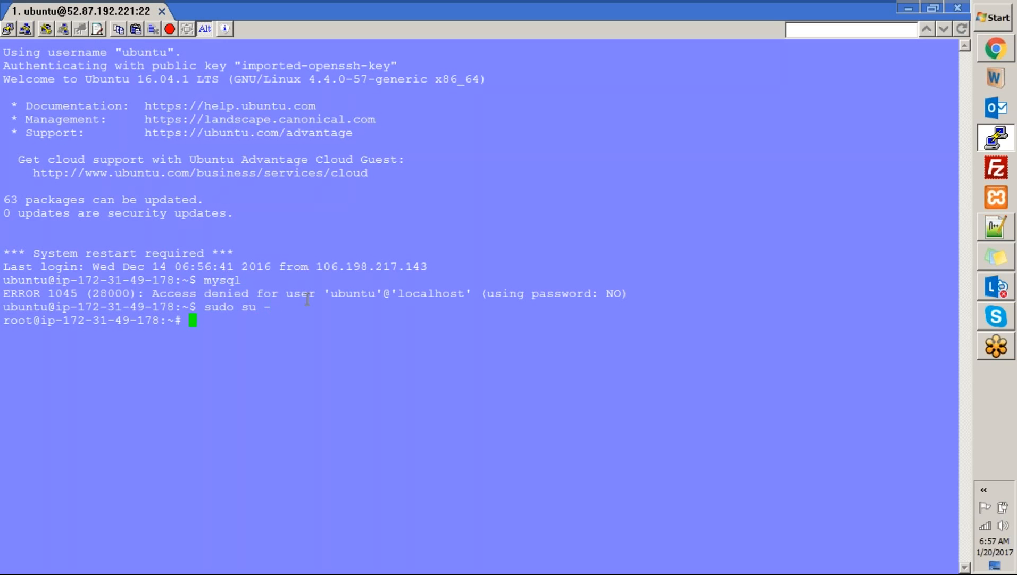
pyautogui.write('mysql')
pyautogui.press('Return')
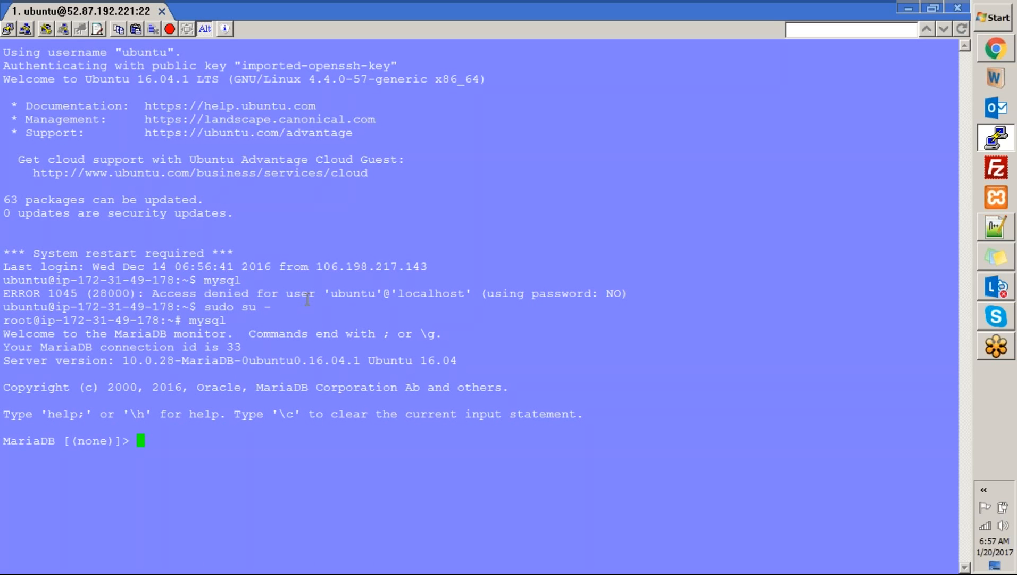
# List the databases with 'show databases;' and switch to training with 'use training;'
pyautogui.write('show databases')
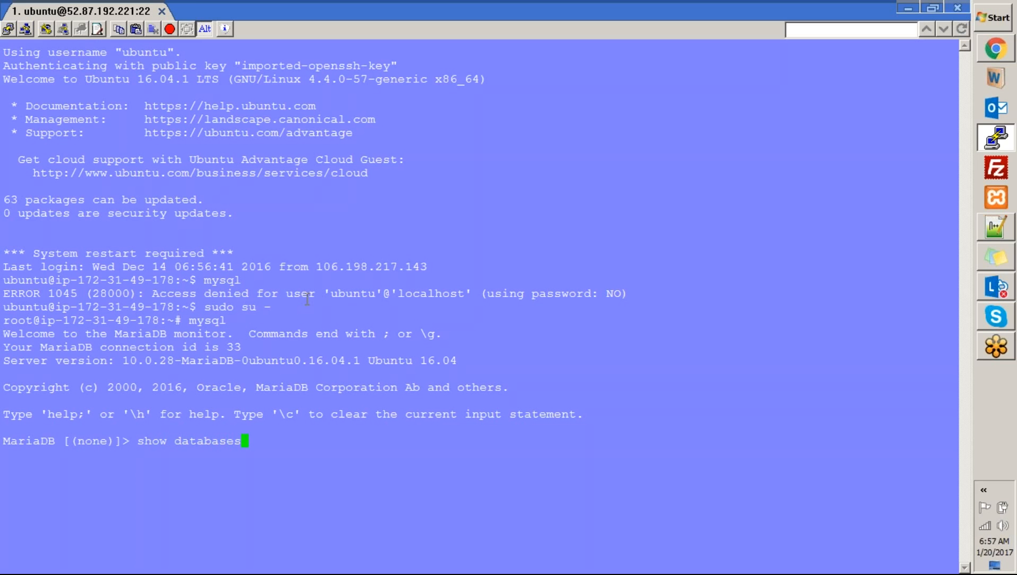
pyautogui.write(';')
pyautogui.press('Return')
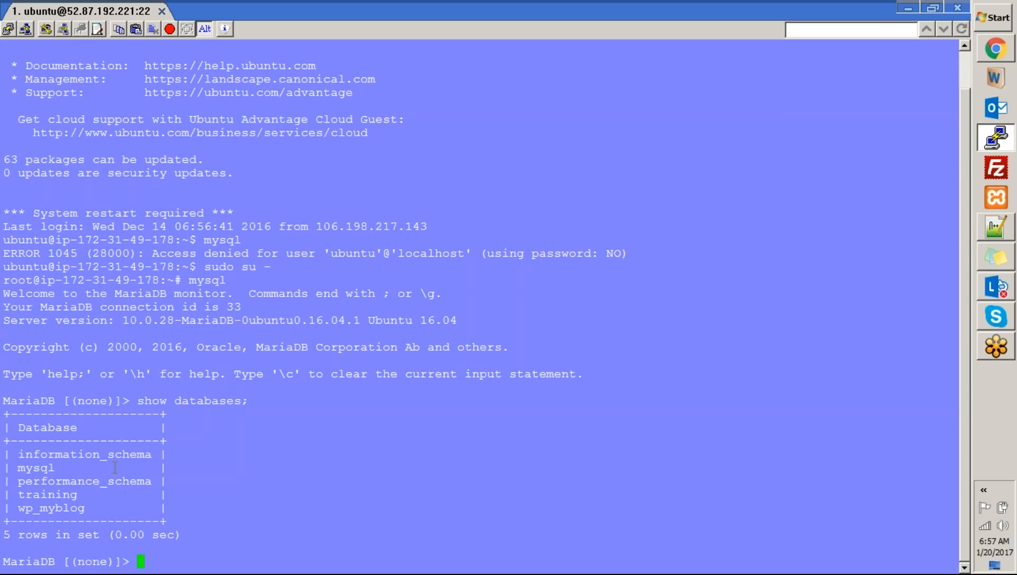
pyautogui.doubleClick(64, 494)
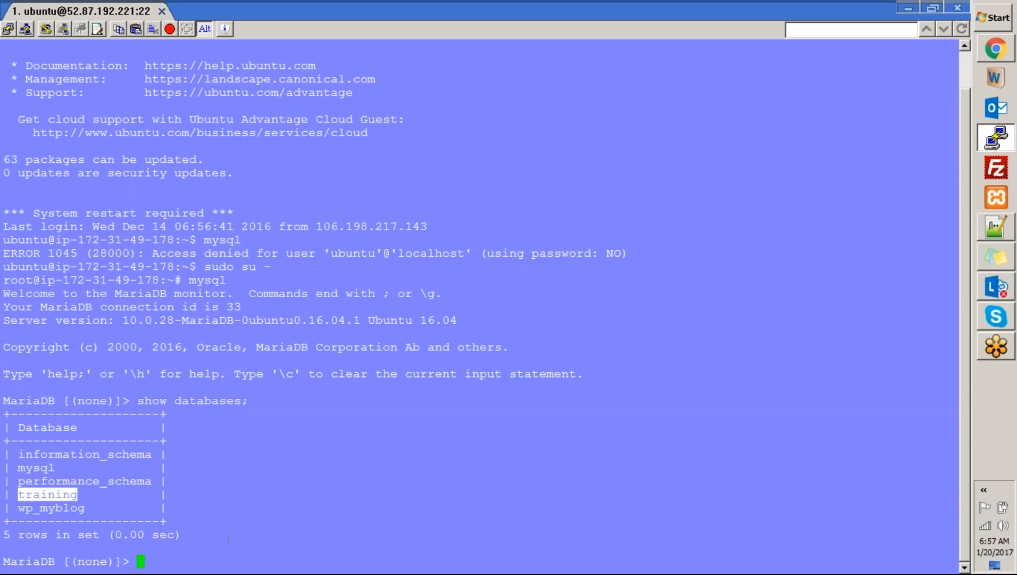
pyautogui.write('use traing;')
pyautogui.press('Return')
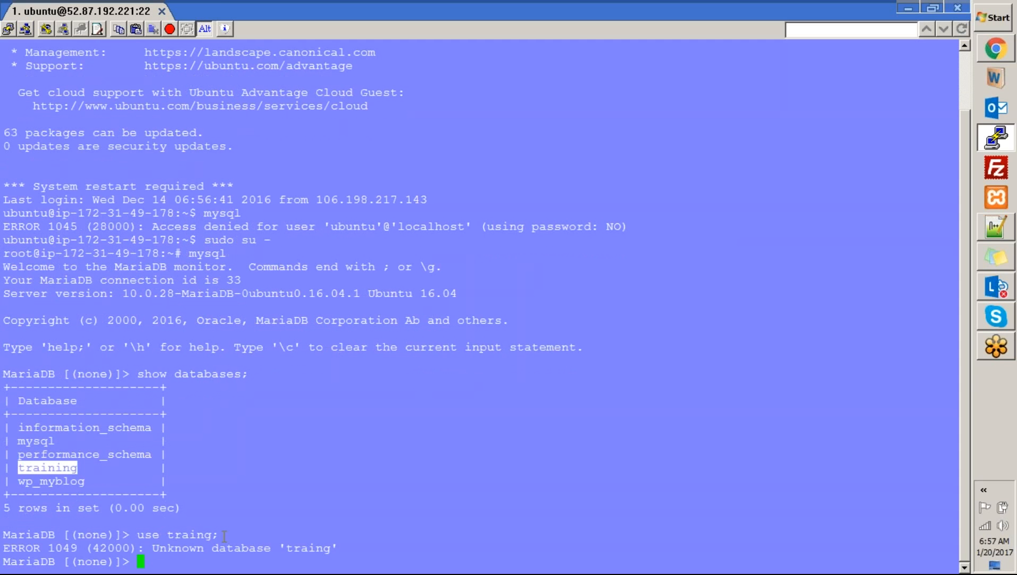
pyautogui.write('use training;')
pyautogui.press('Return')
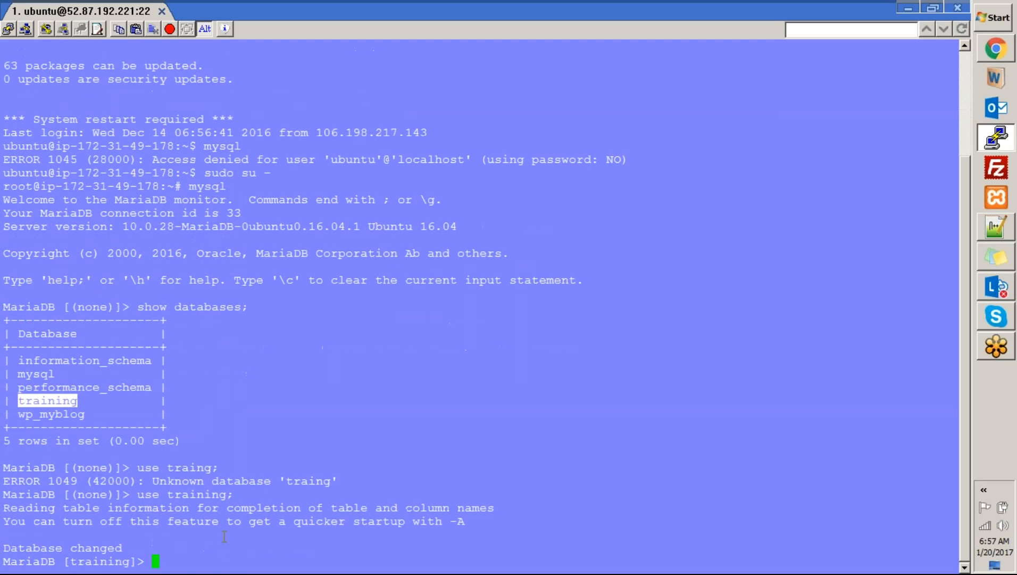
# Run 'show tables;' and 'describe attendee;' to show the attendee table's four columns
pyautogui.write('show tables;')
pyautogui.press('Return')
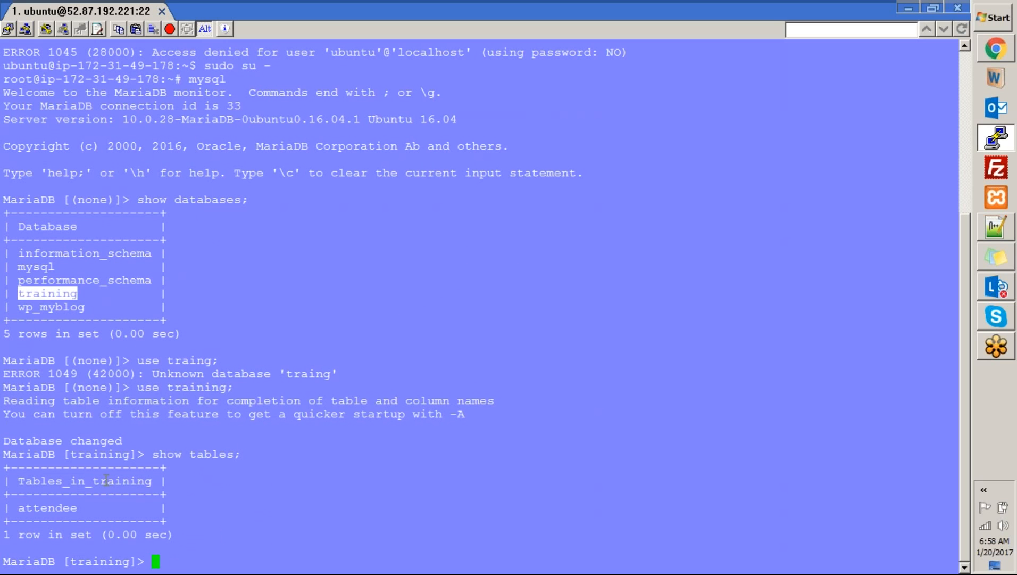
pyautogui.doubleClick(57, 496)
pyautogui.doubleClick(62, 508)
pyautogui.press('super+c')
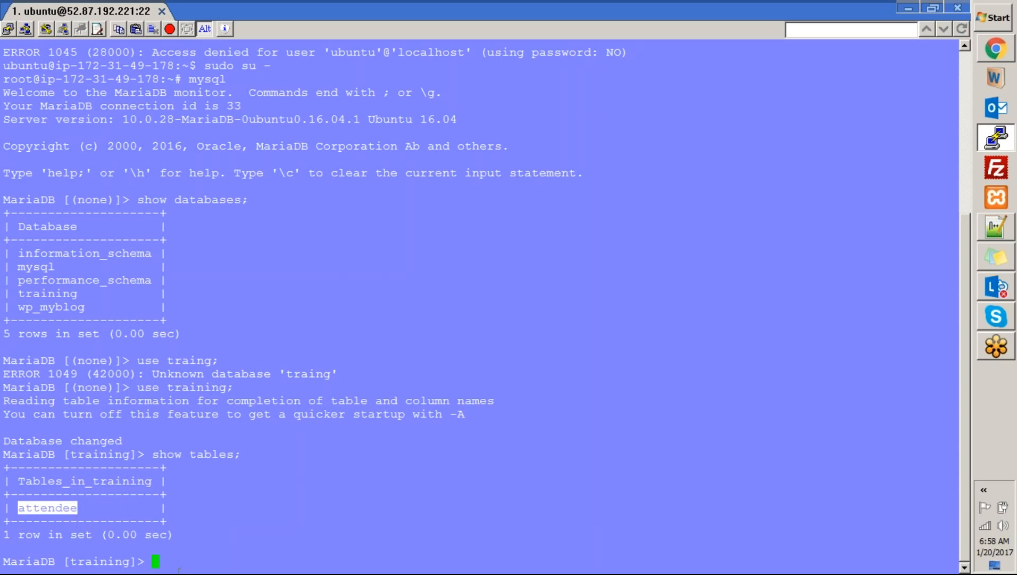
pyautogui.write('describe')
pyautogui.rightClick(223, 528)
pyautogui.press('Return')
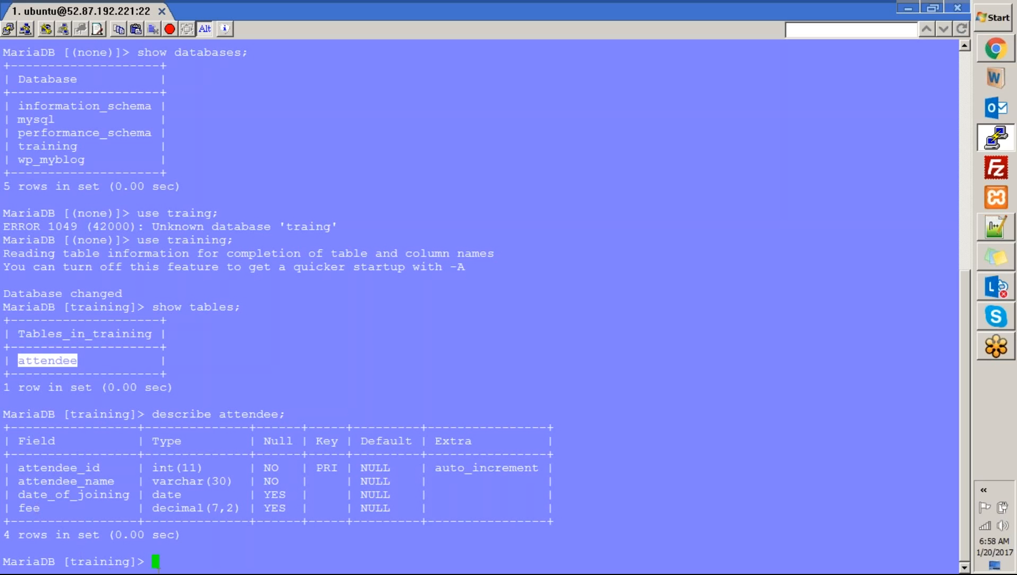
# Run 'select * from attendee;' and review the 11 attendee rows
pyautogui.write('select * from attendee')
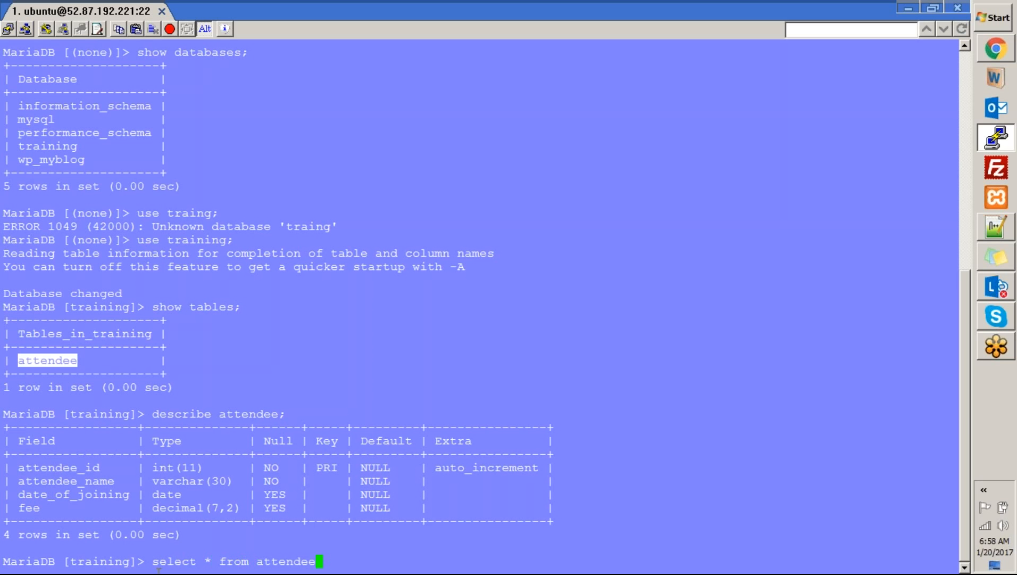
pyautogui.write(';')
pyautogui.press('Return')
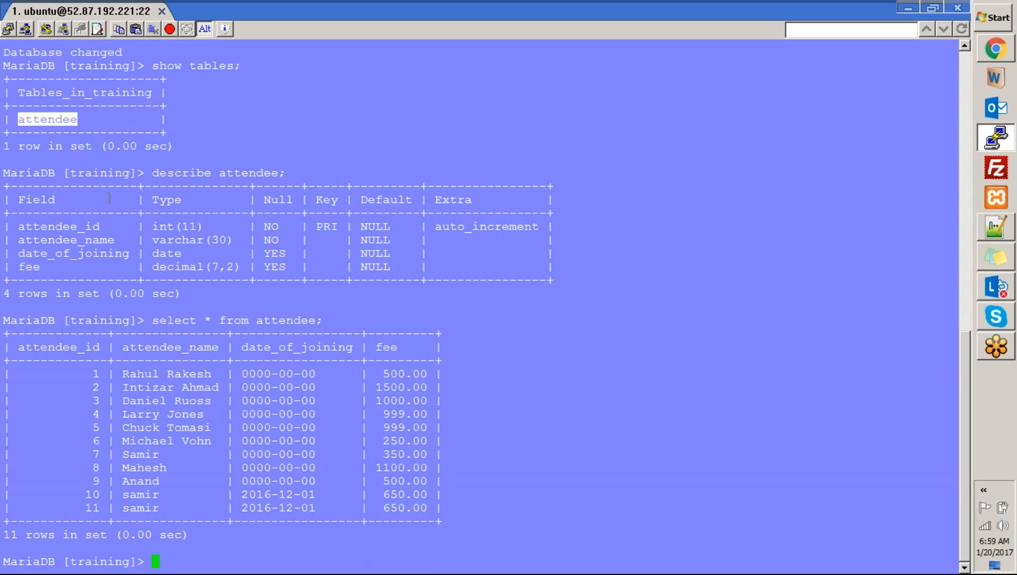
pyautogui.click(572, 470)
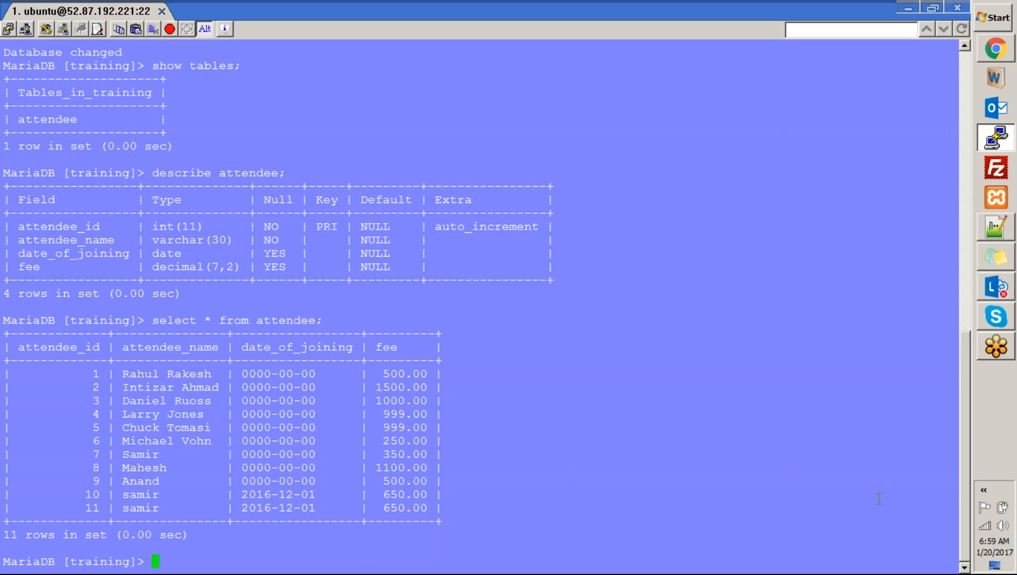
pyautogui.moveTo(970, 473); pyautogui.dragTo(937, 261)
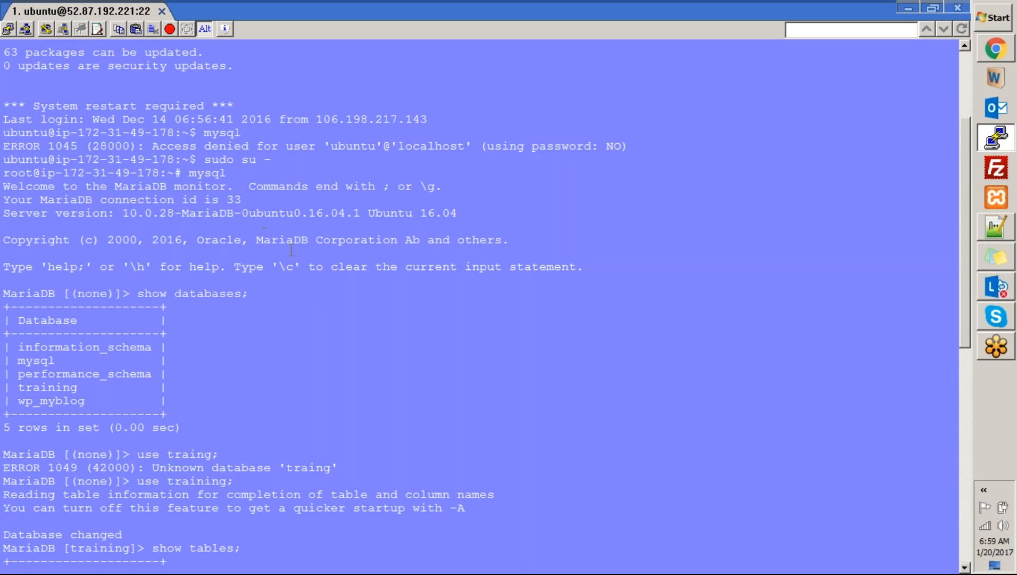
pyautogui.moveTo(261, 240); pyautogui.dragTo(313, 239)
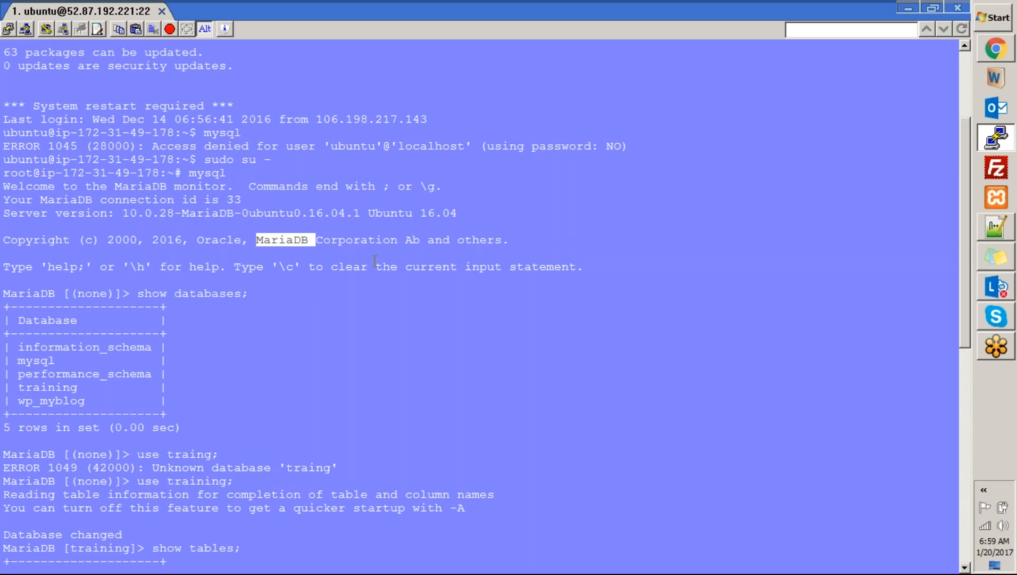
pyautogui.click(117, 185)
pyautogui.moveTo(117, 186); pyautogui.dragTo(171, 198)
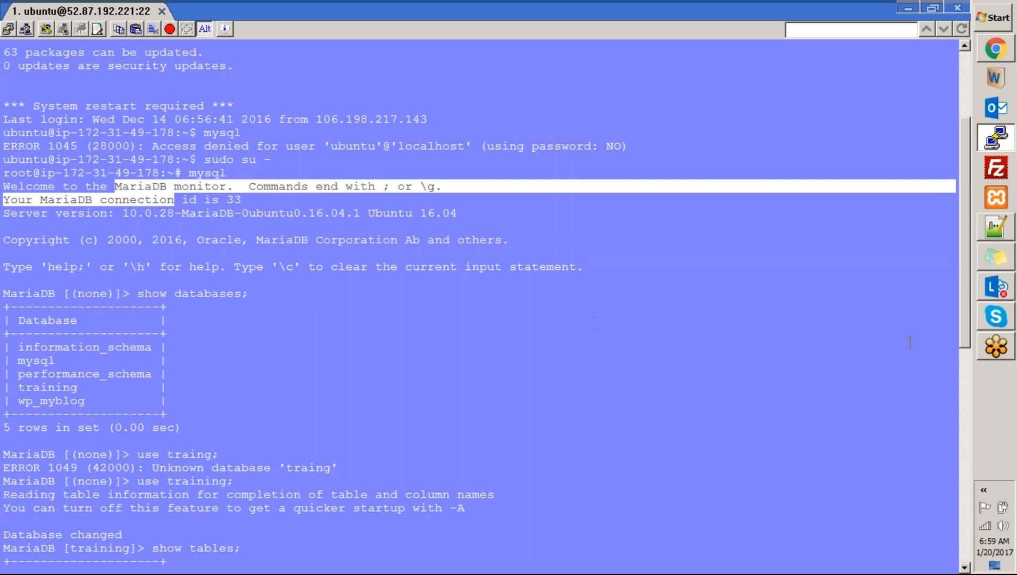
pyautogui.moveTo(966, 280); pyautogui.dragTo(944, 538)
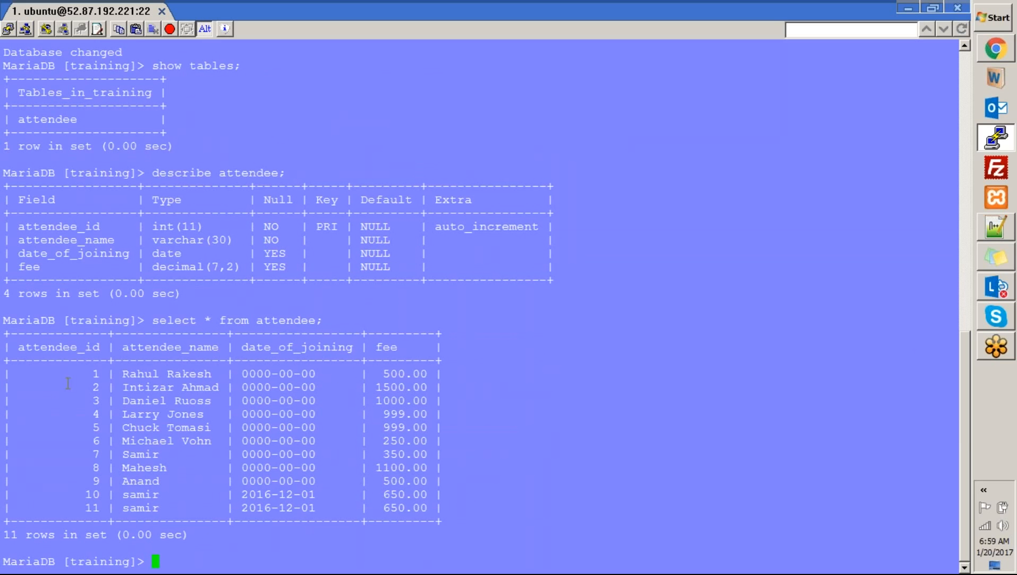
# Open the Windows Run dialog and enter mspaint
pyautogui.doubleClick(269, 321)
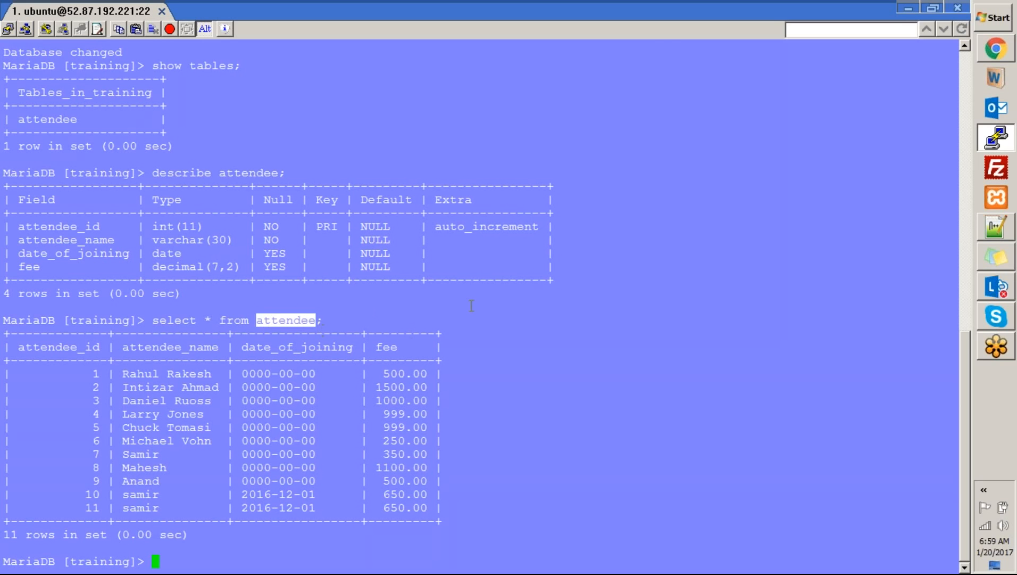
pyautogui.press('super+r')
pyautogui.write('mspain')
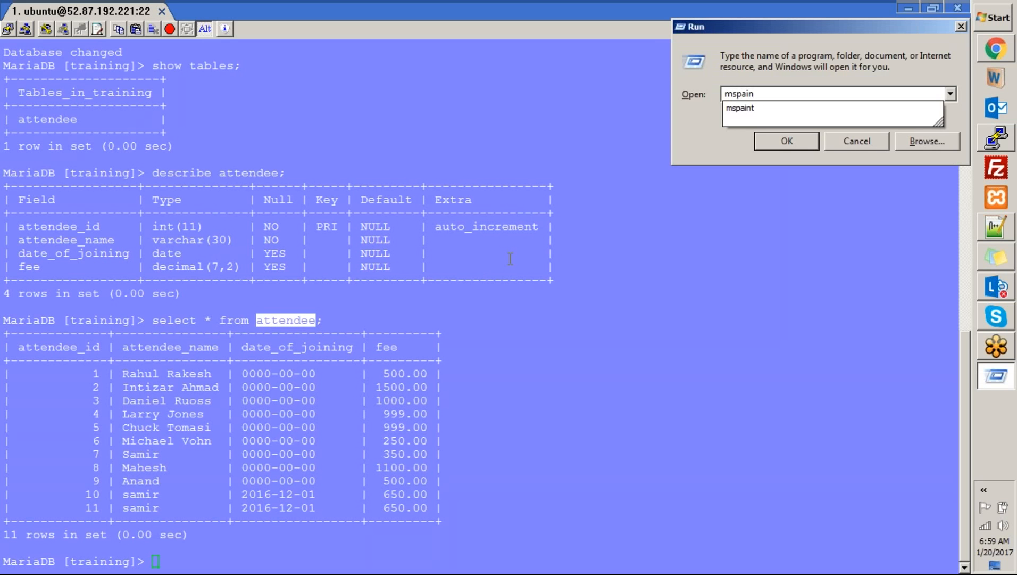
pyautogui.write('t')
# Launch Paint, enlarge the canvas to about 699×529, and draw a square on the right
pyautogui.press('Return')
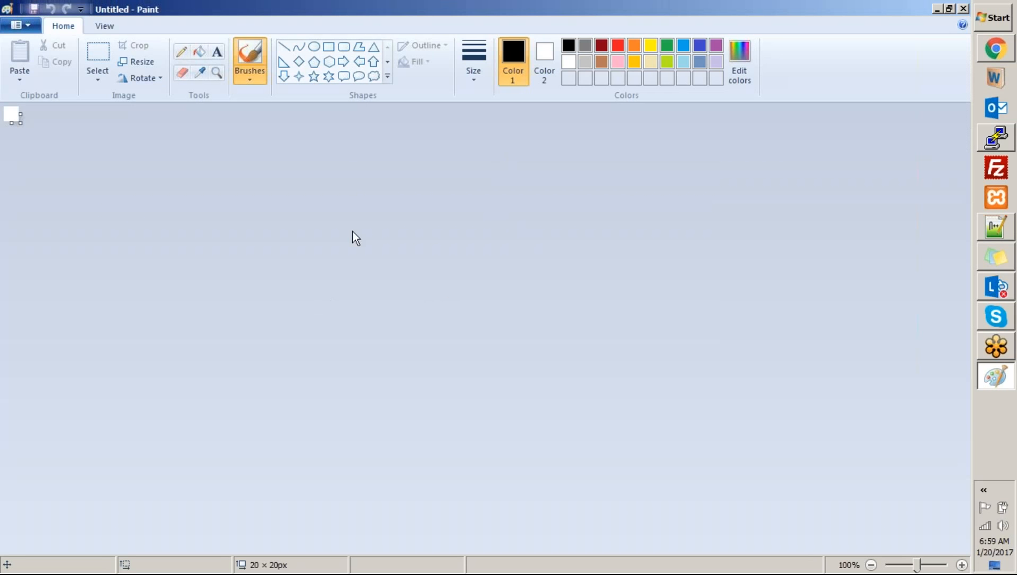
pyautogui.moveTo(20, 122); pyautogui.dragTo(591, 492)
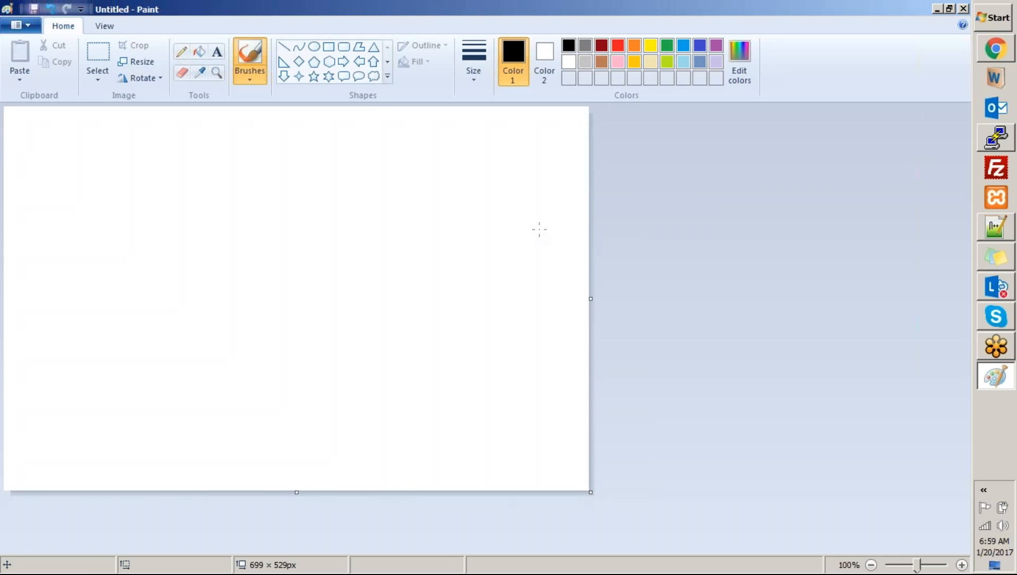
pyautogui.click(329, 47)
pyautogui.moveTo(404, 191); pyautogui.dragTo(531, 314)
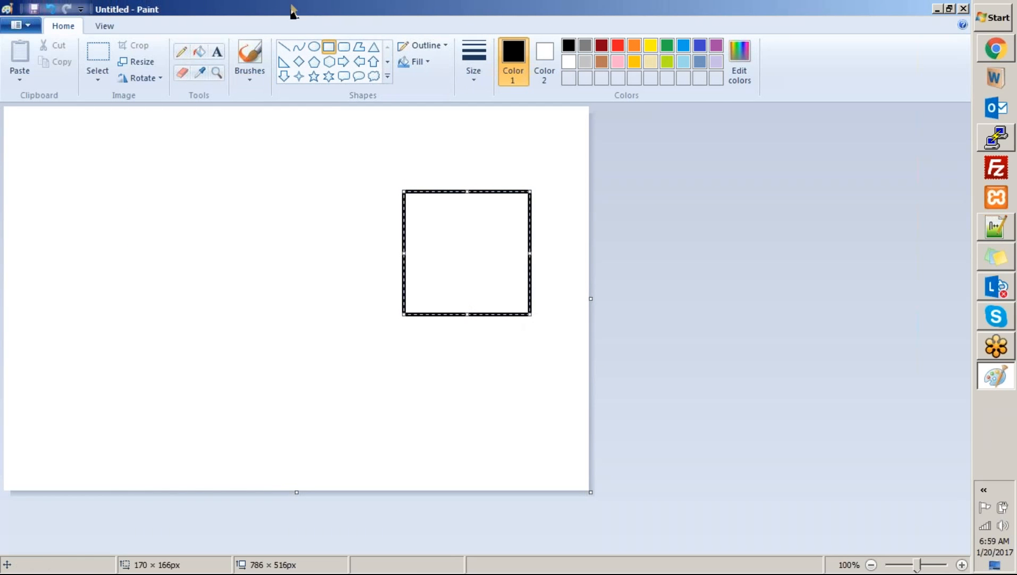
# Draw a large circle with a small square inside, then place a text box above it
pyautogui.click(314, 46)
pyautogui.moveTo(30, 161); pyautogui.dragTo(256, 394)
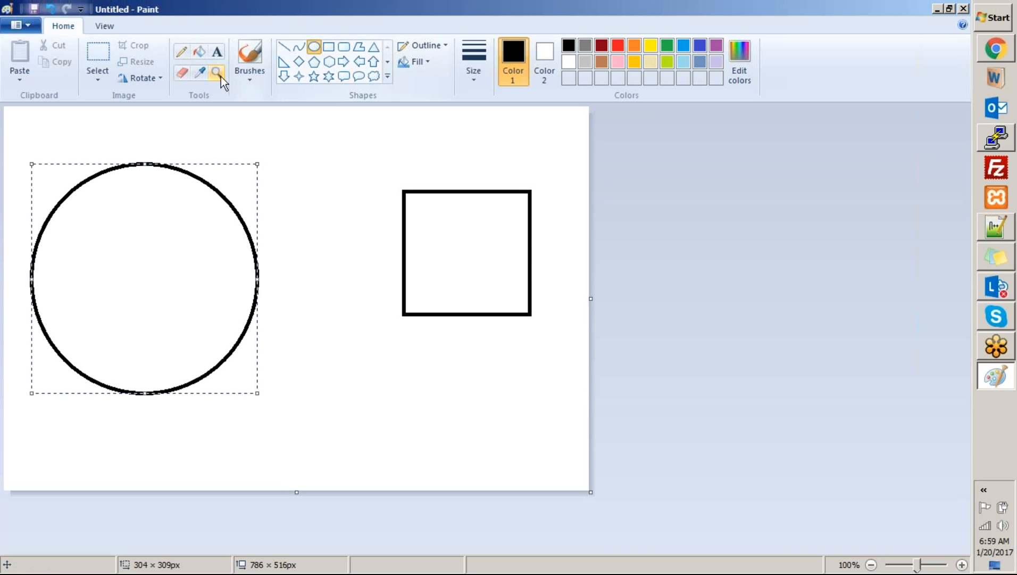
pyautogui.click(217, 51)
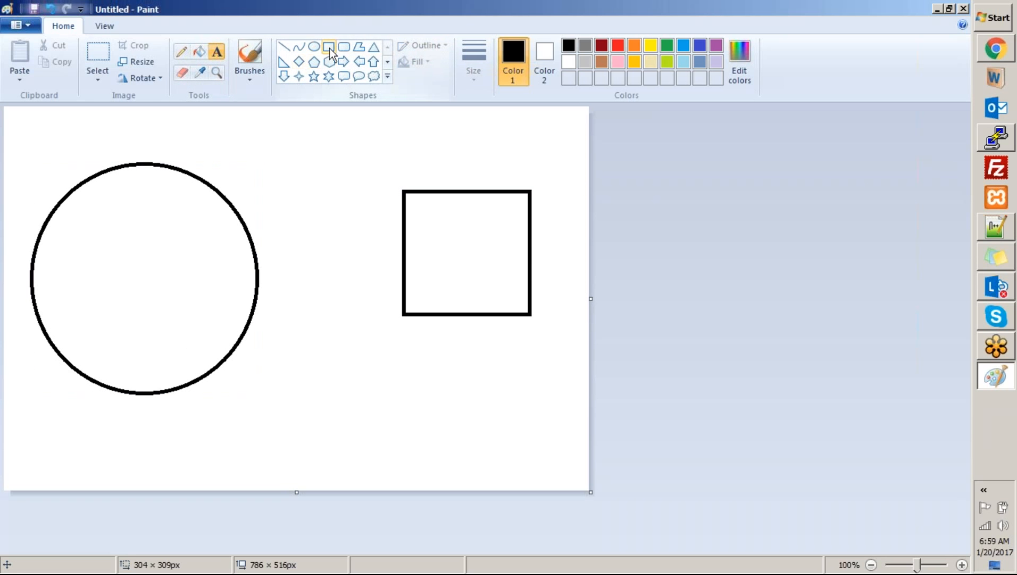
pyautogui.click(329, 46)
pyautogui.moveTo(83, 236); pyautogui.dragTo(166, 317)
pyautogui.click(216, 52)
pyautogui.click(81, 153)
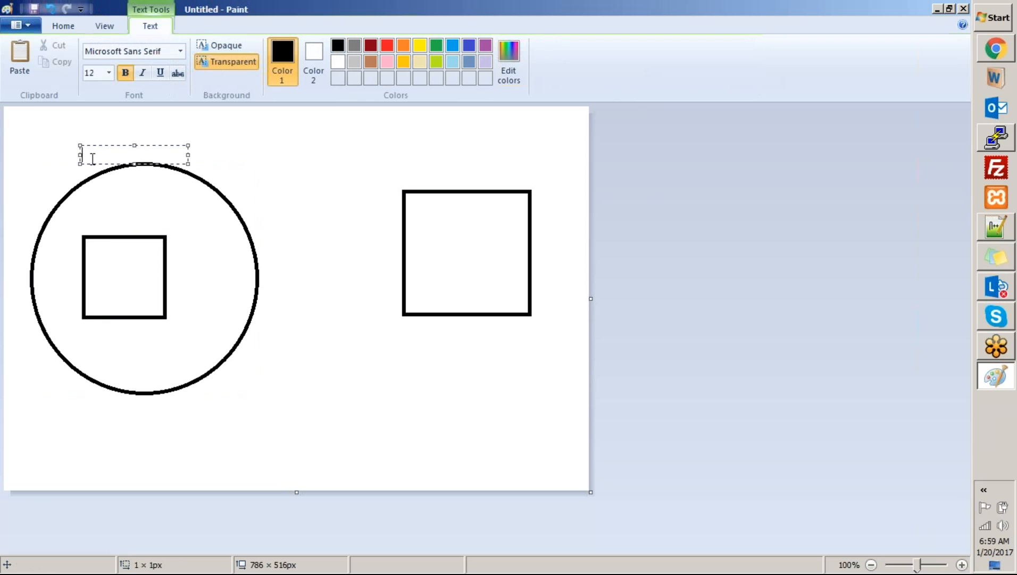
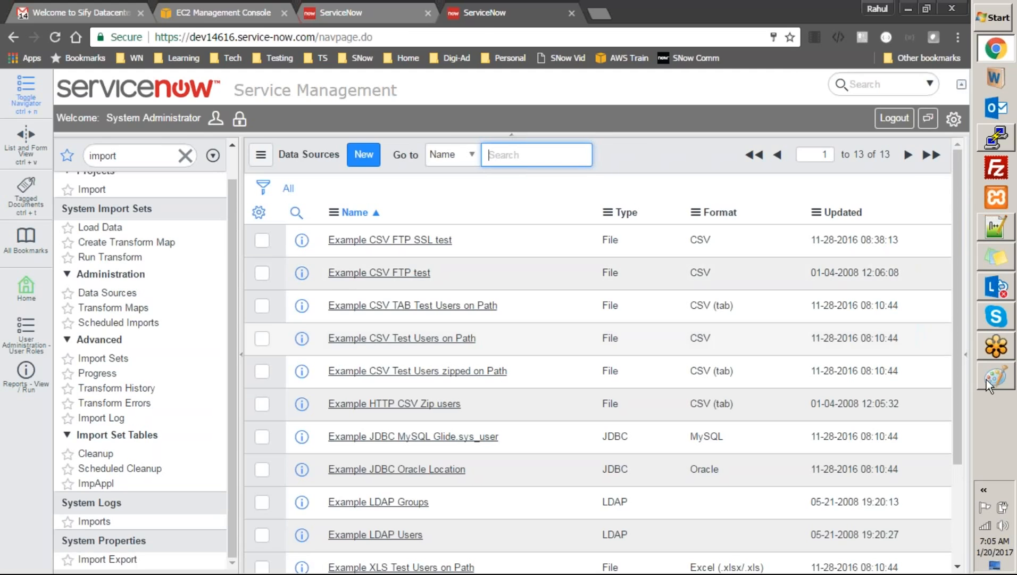
# Check the Paint architecture diagram, then start a new record from the ServiceNow Data Sources list
pyautogui.click(996, 384)
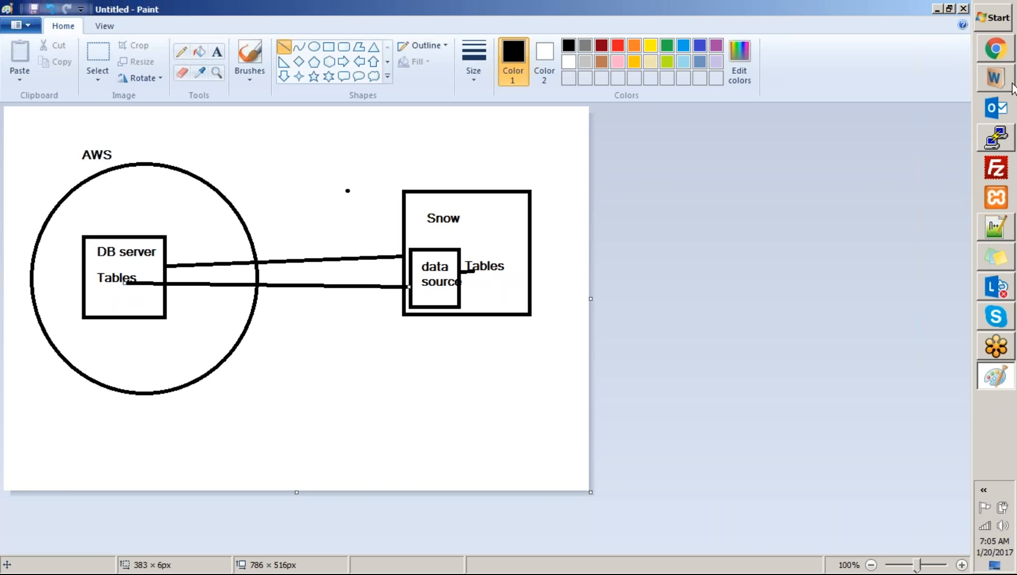
pyautogui.click(1007, 53)
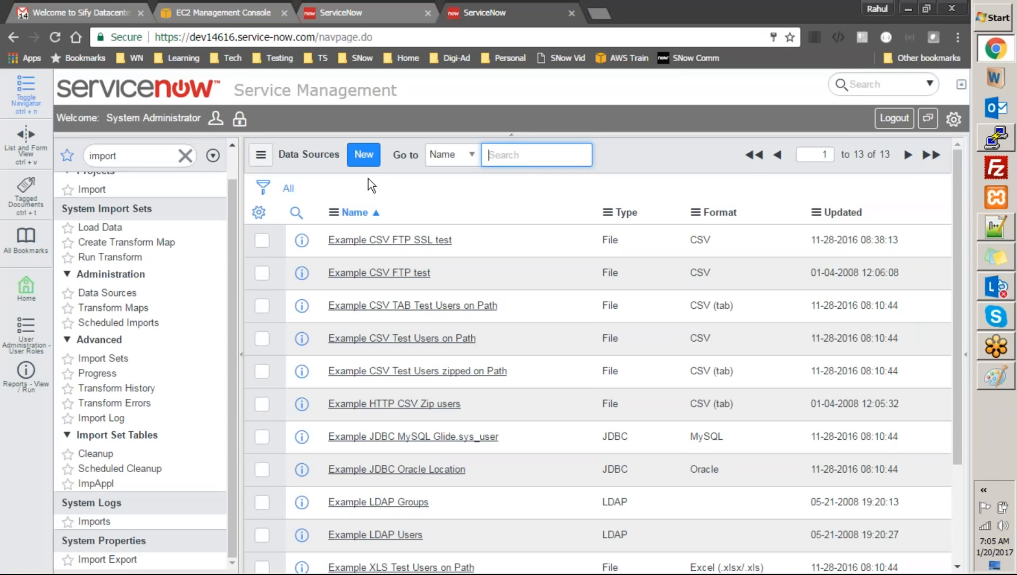
pyautogui.click(361, 160)
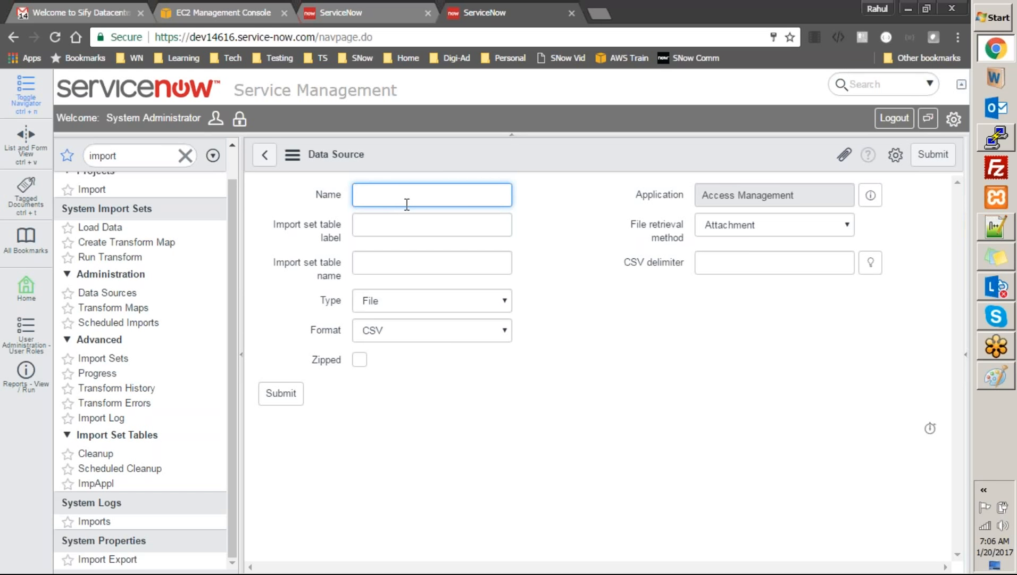
# Name the data source 'MySQL Data Import Source' and label its import set table 'import attendee'
pyautogui.write('MySQL Data Import Source')
pyautogui.click(412, 219)
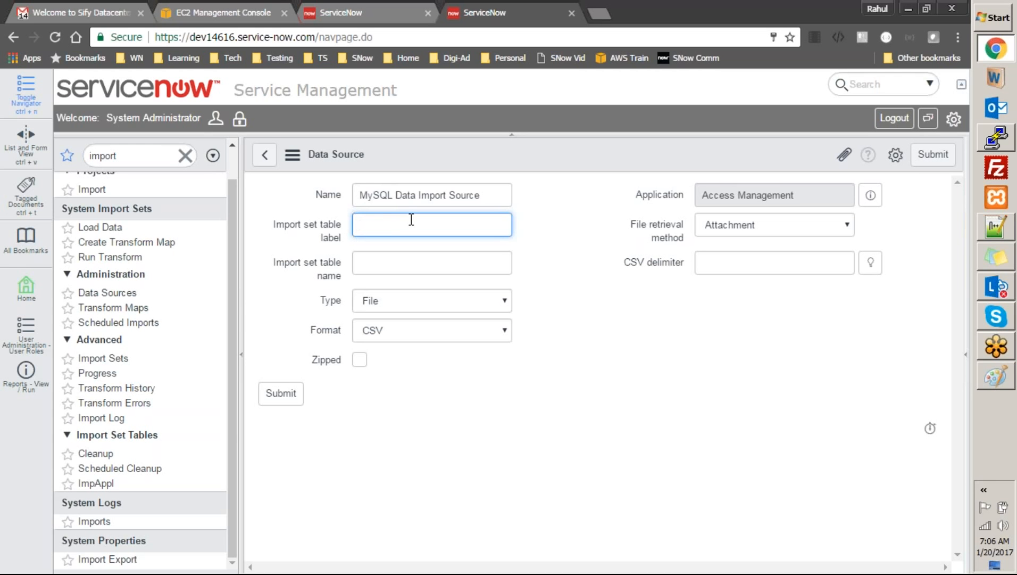
pyautogui.write('import attendee')
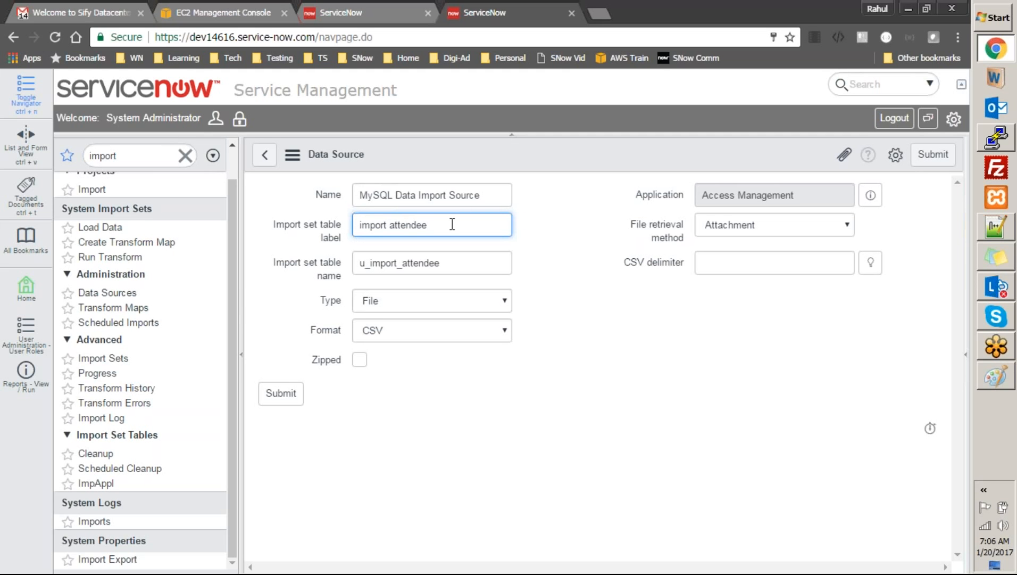
# Copy the generated table name u_import_attendee into the Notepad++ notes
pyautogui.press('Tab')
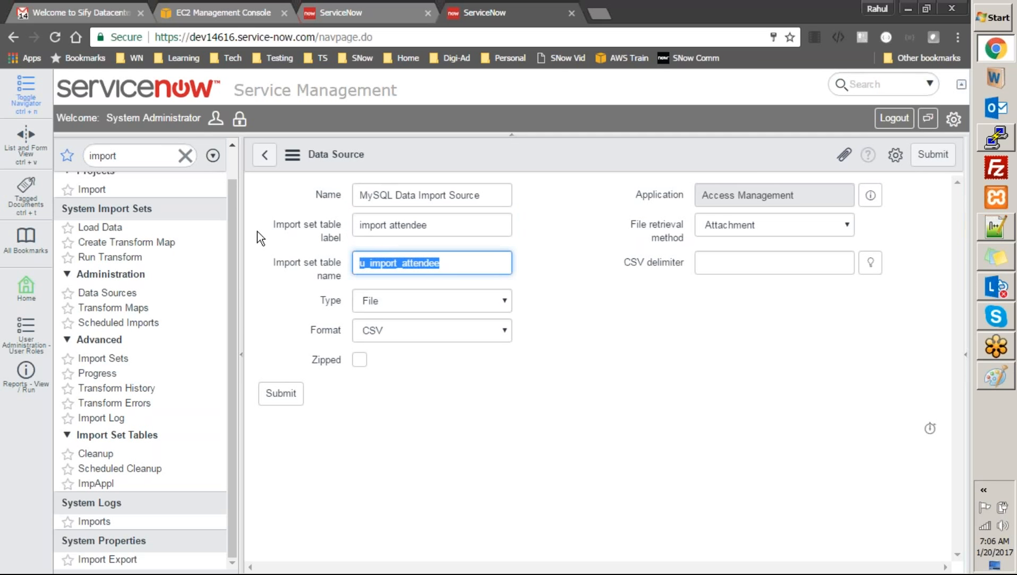
pyautogui.hotkey('ctrl', 'c')
pyautogui.hotkey('alt', 'Tab')
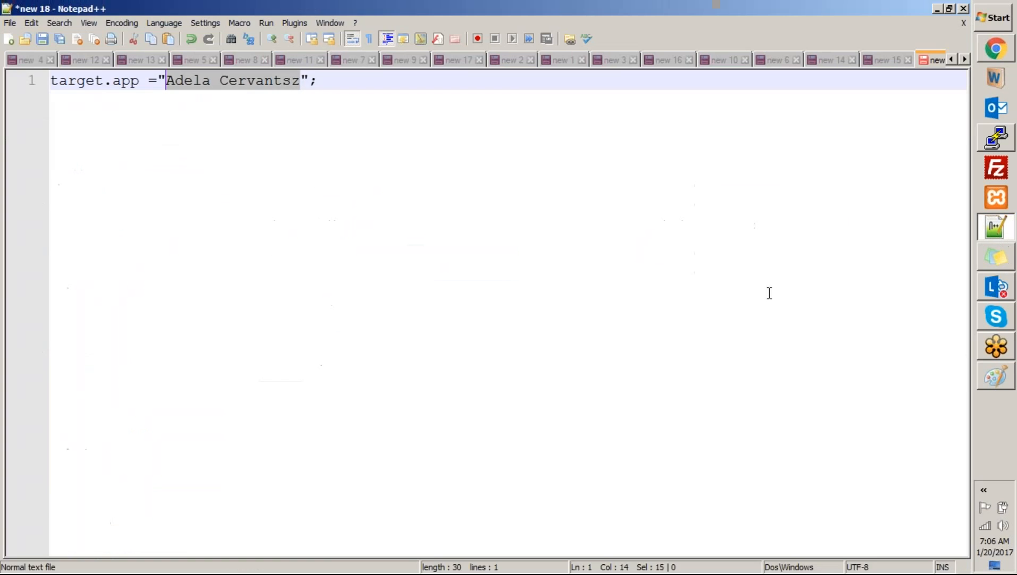
pyautogui.hotkey('ctrl', 'a')
pyautogui.hotkey('ctrl', 'v')
pyautogui.hotkey('alt', 'Tab')
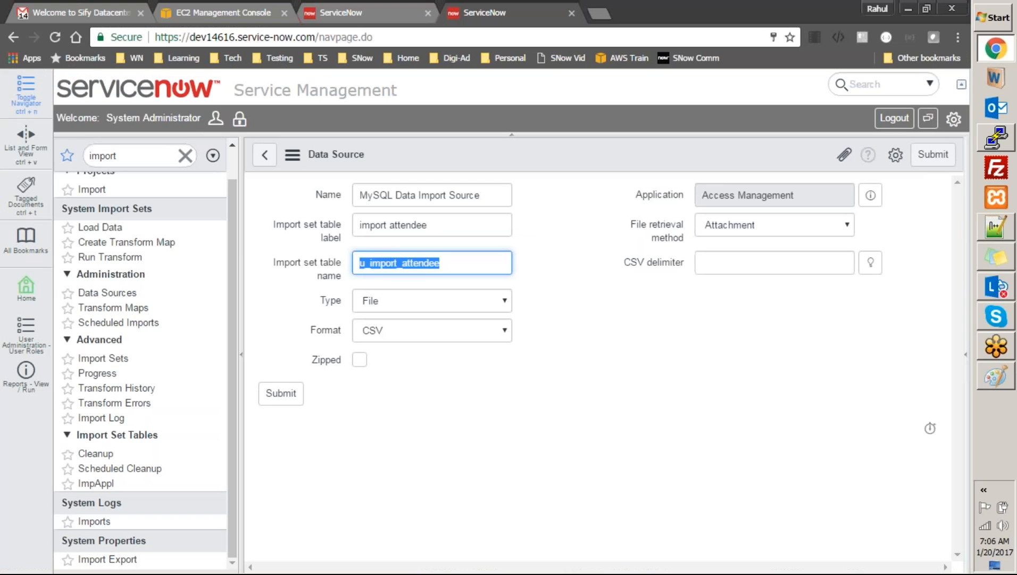
pyautogui.click(623, 278)
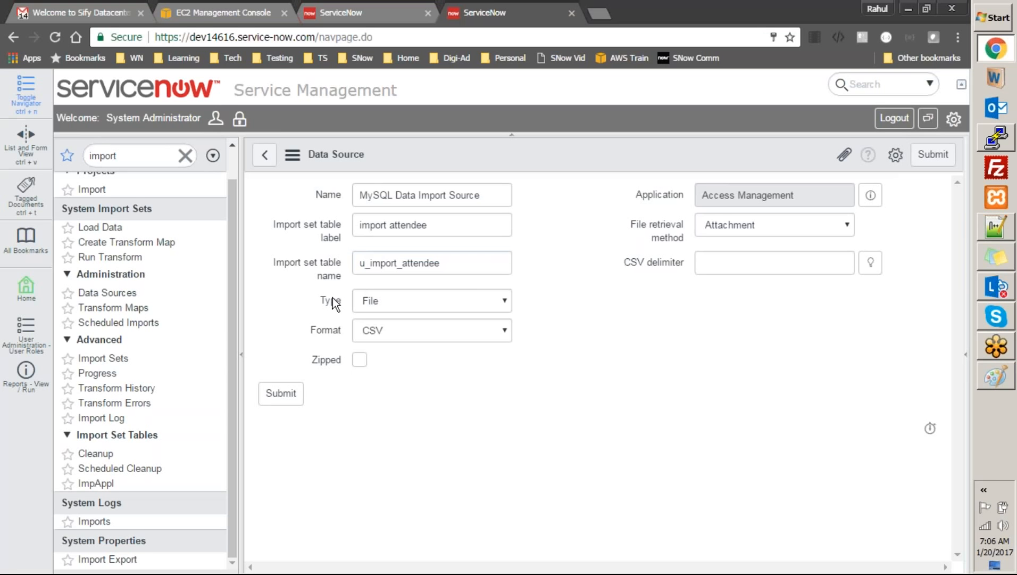
pyautogui.click(371, 301)
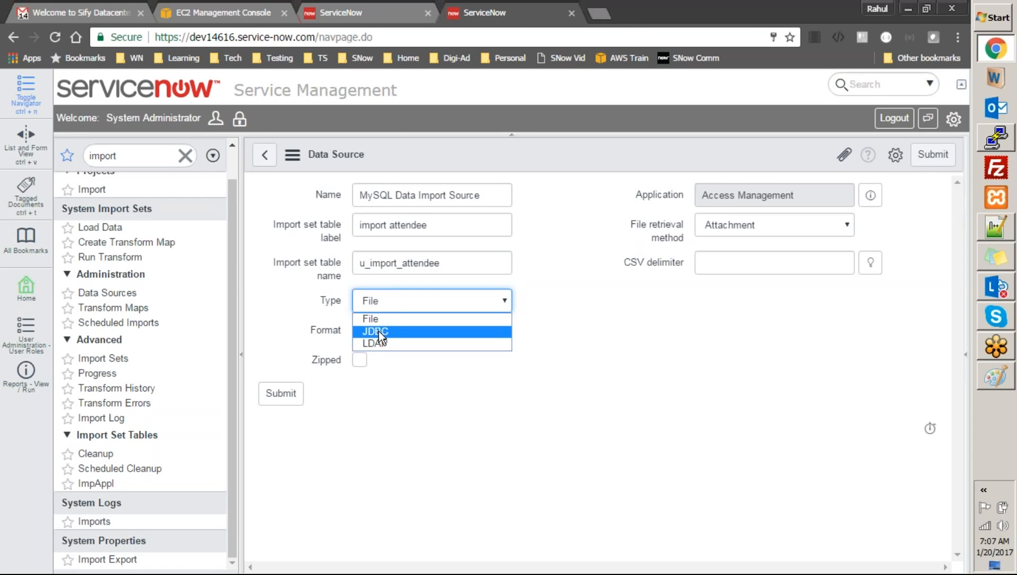
# Set the data source type to JDBC and its format to MySQL
pyautogui.click(380, 330)
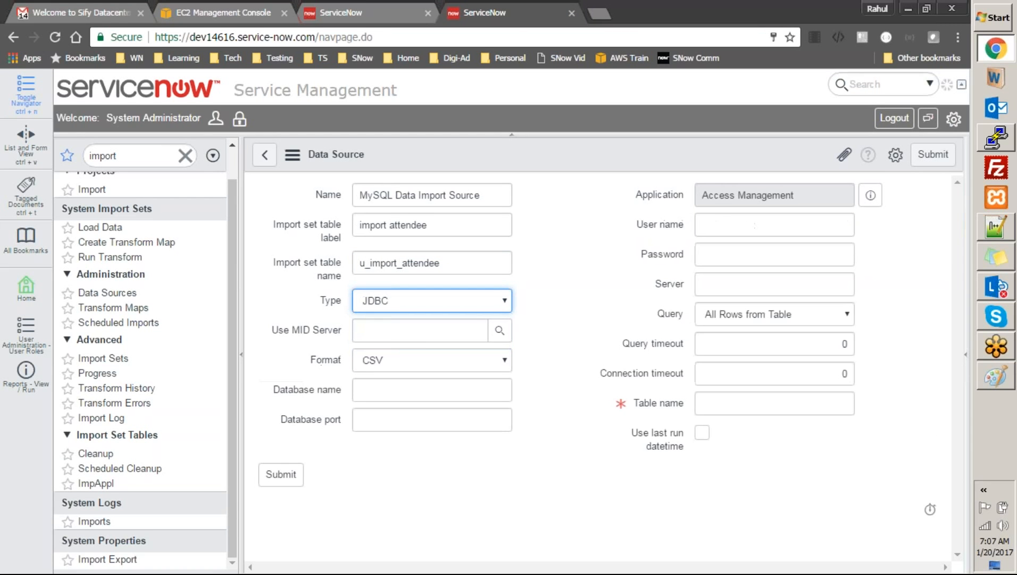
pyautogui.click(555, 329)
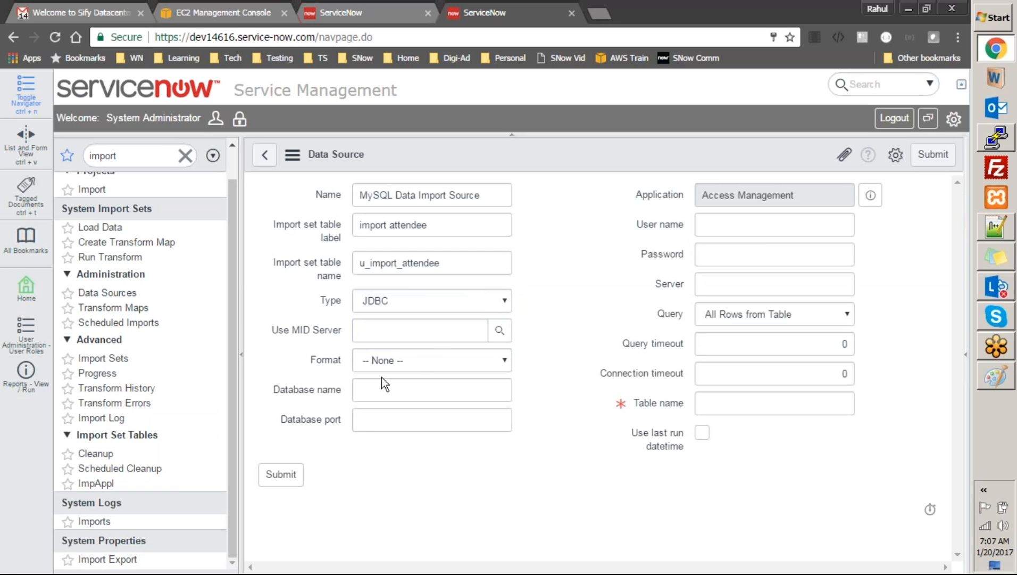
pyautogui.click(389, 365)
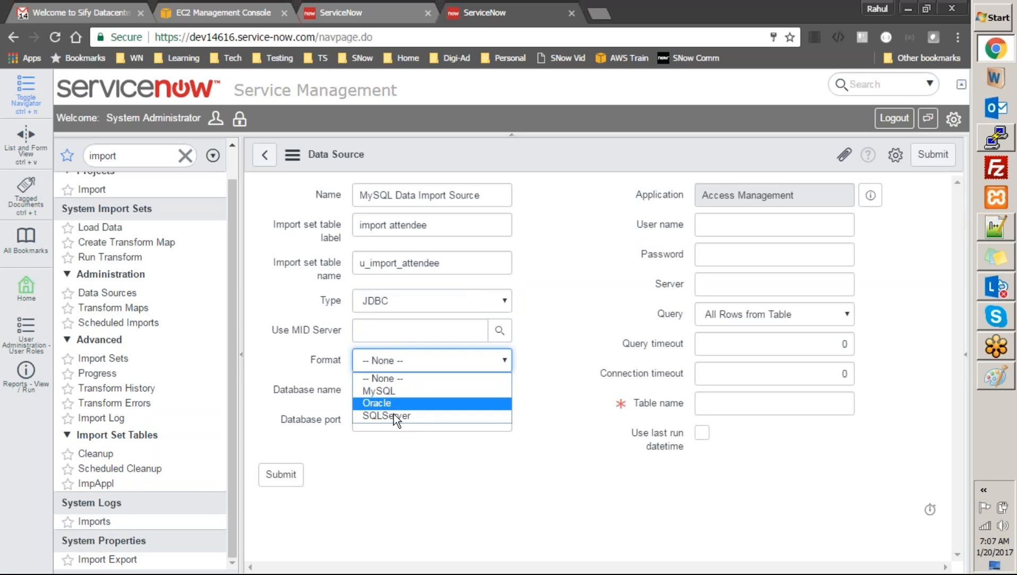
pyautogui.click(387, 390)
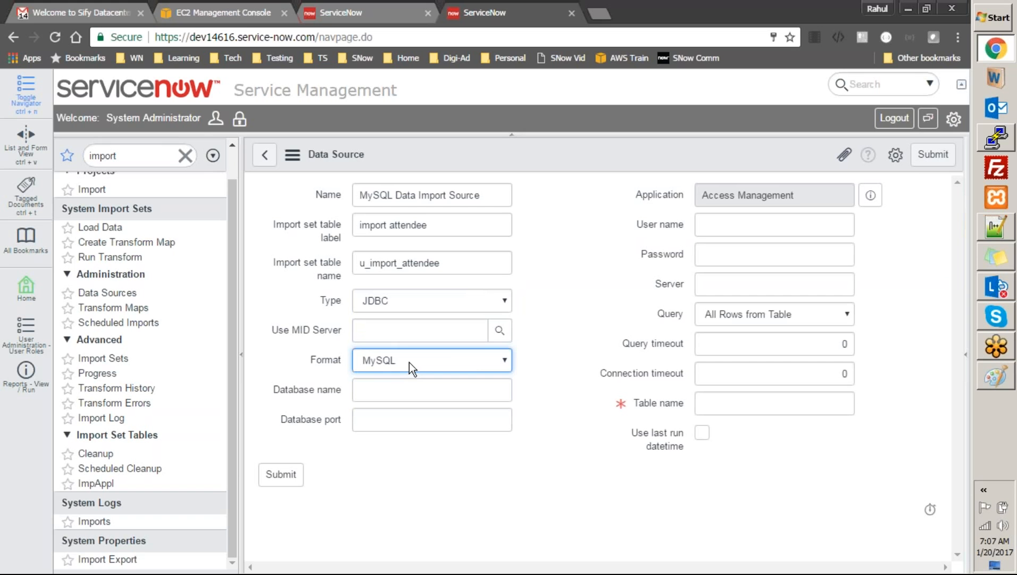
# Check the MariaDB session in PuTTY and the architecture diagram in Paint
pyautogui.click(987, 147)
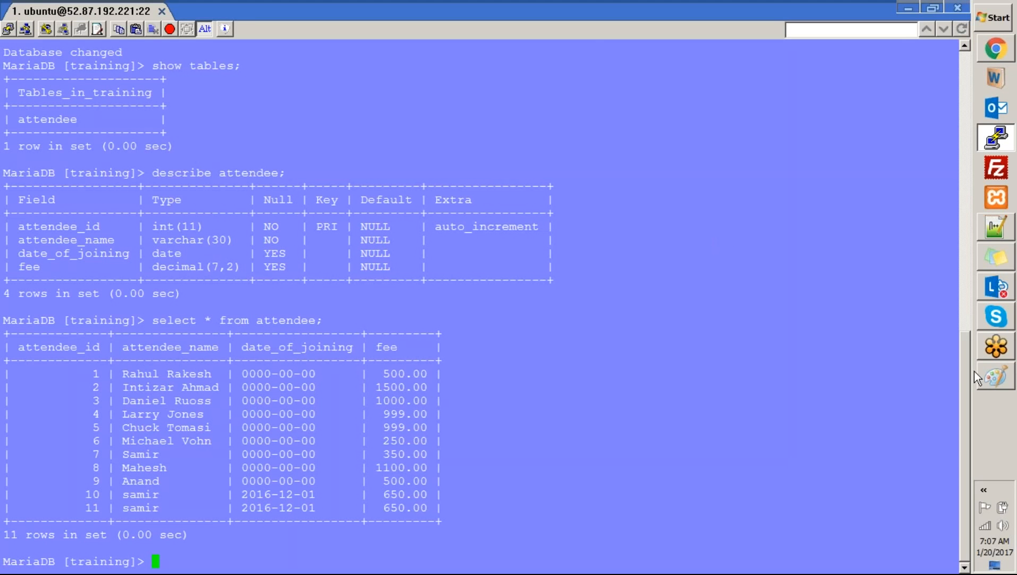
pyautogui.click(996, 378)
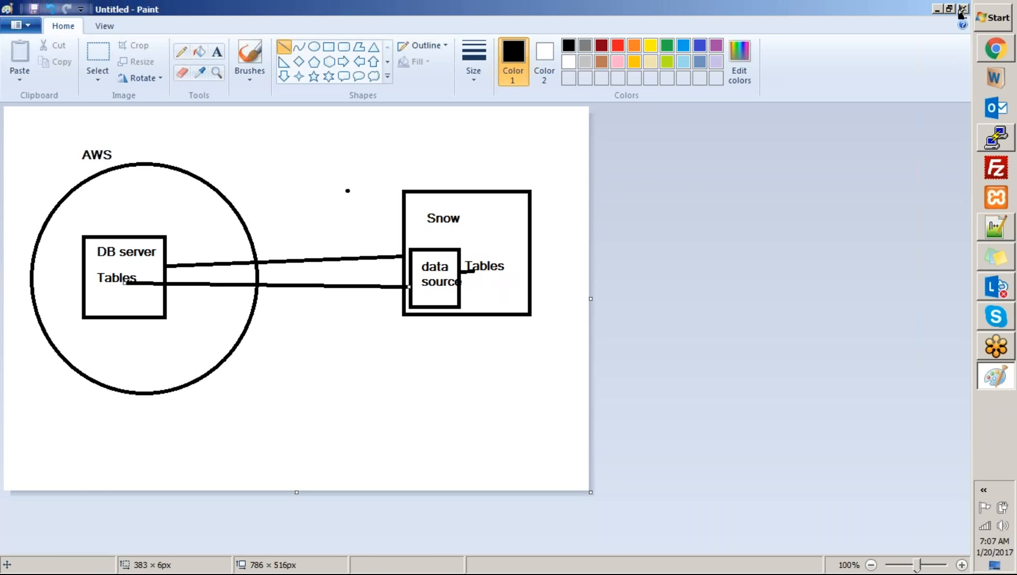
pyautogui.click(989, 51)
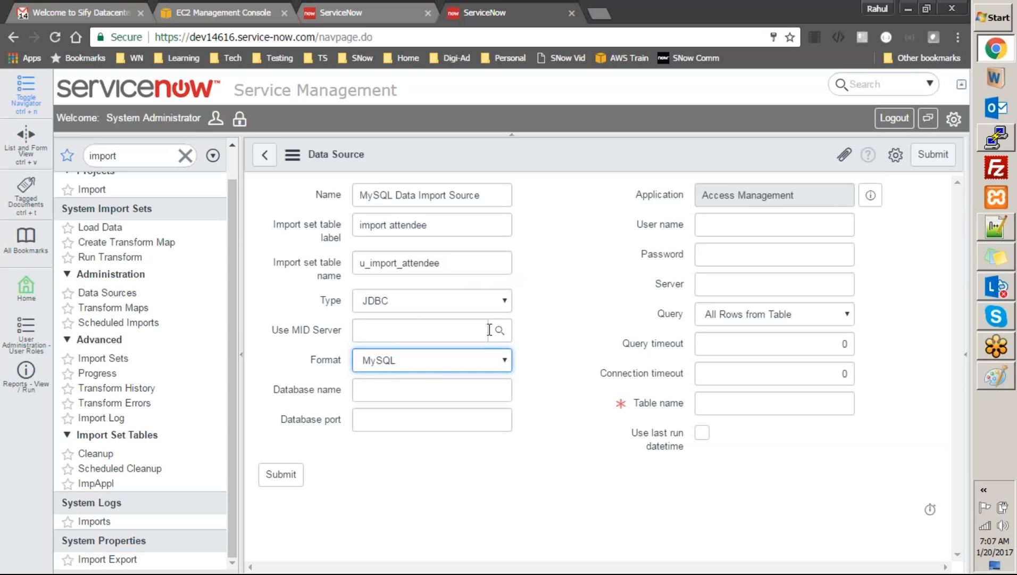
# Copy the database name 'training' from the MariaDB terminal into the Database name field
pyautogui.click(568, 324)
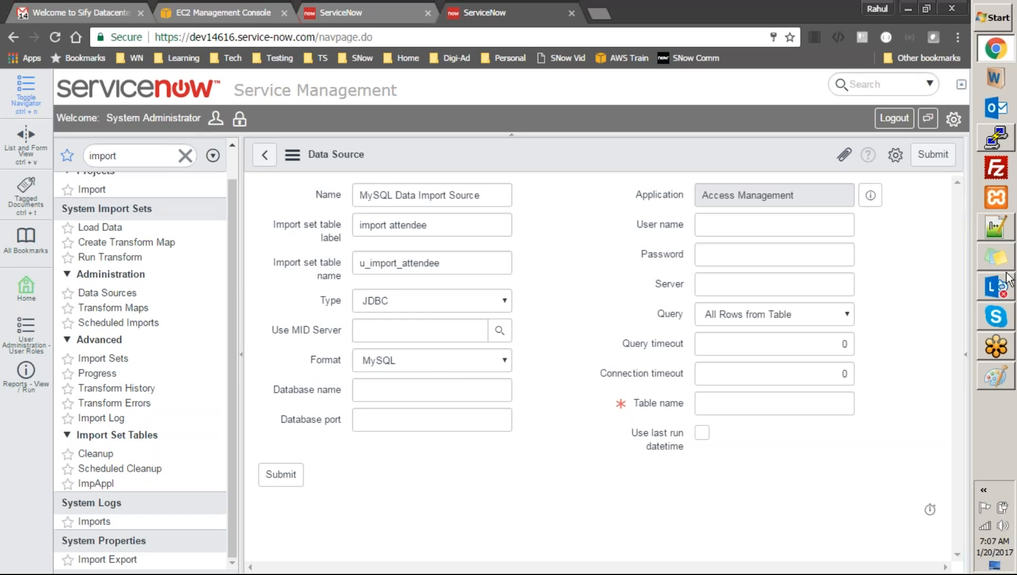
pyautogui.click(996, 138)
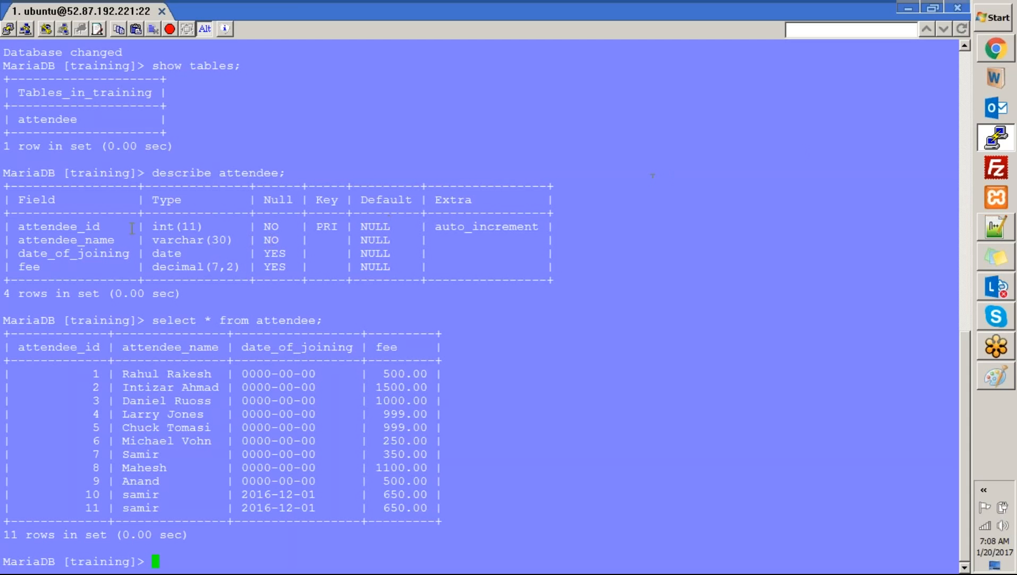
pyautogui.doubleClick(101, 319)
pyautogui.hotkey('alt', 'Tab')
pyautogui.click(362, 396)
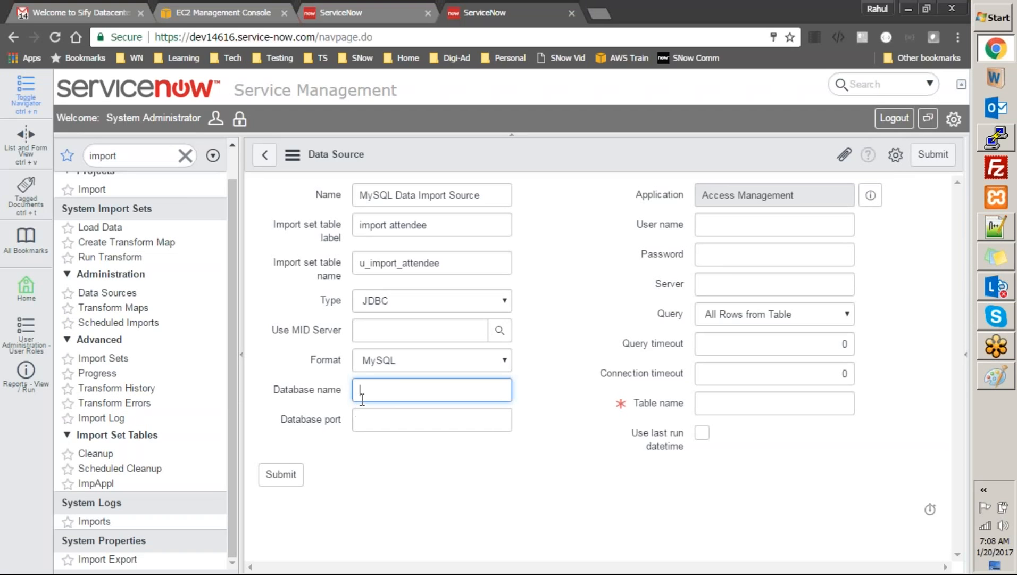
pyautogui.hotkey('ctrl', 'v')
# List all databases in MariaDB with 'show databases;' and select the results
pyautogui.hotkey('alt', 'Tab')
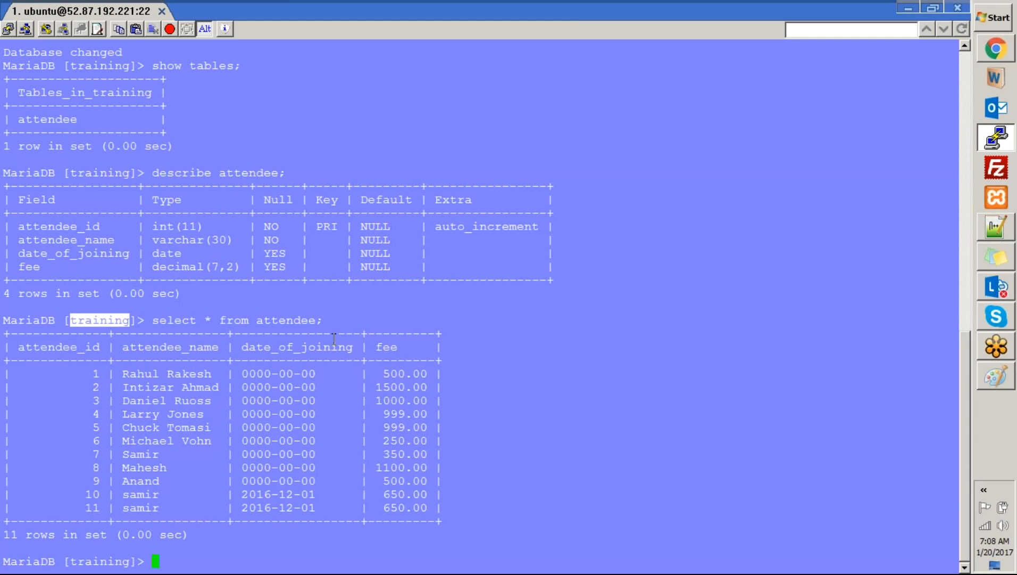
pyautogui.hotkey('alt', 'Tab')
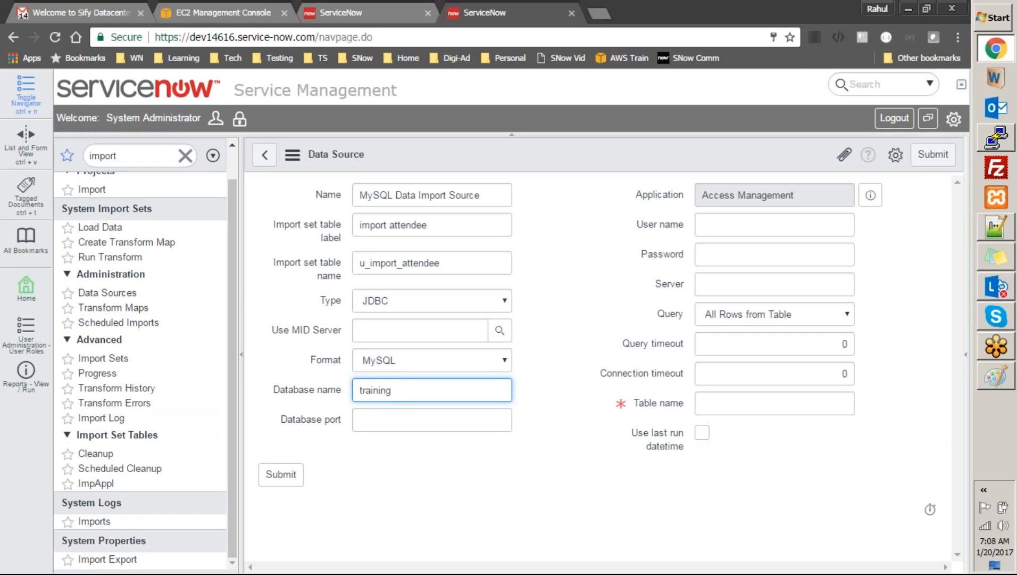
pyautogui.hotkey('alt', 'Tab')
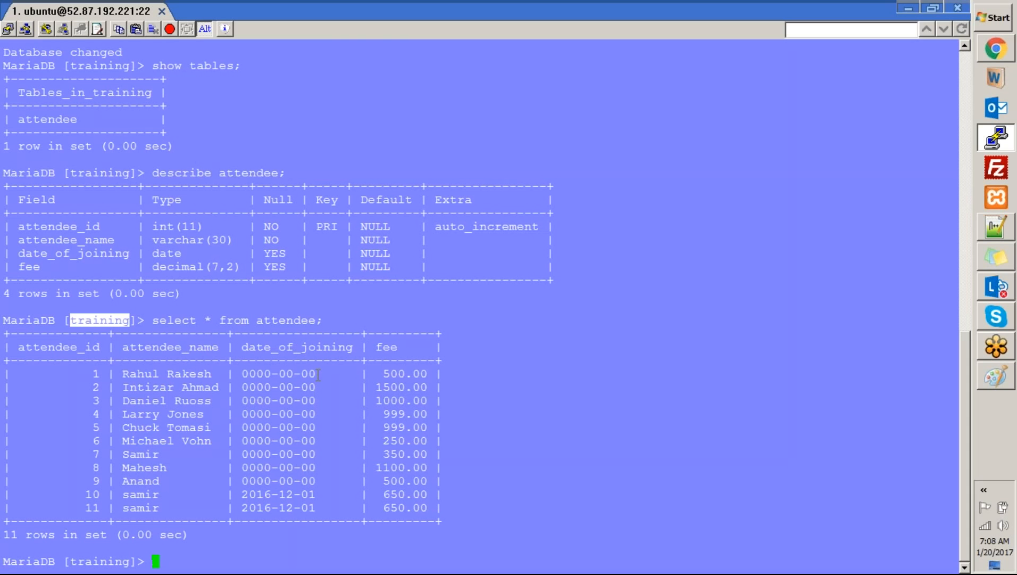
pyautogui.write('show database;')
pyautogui.press('Return')
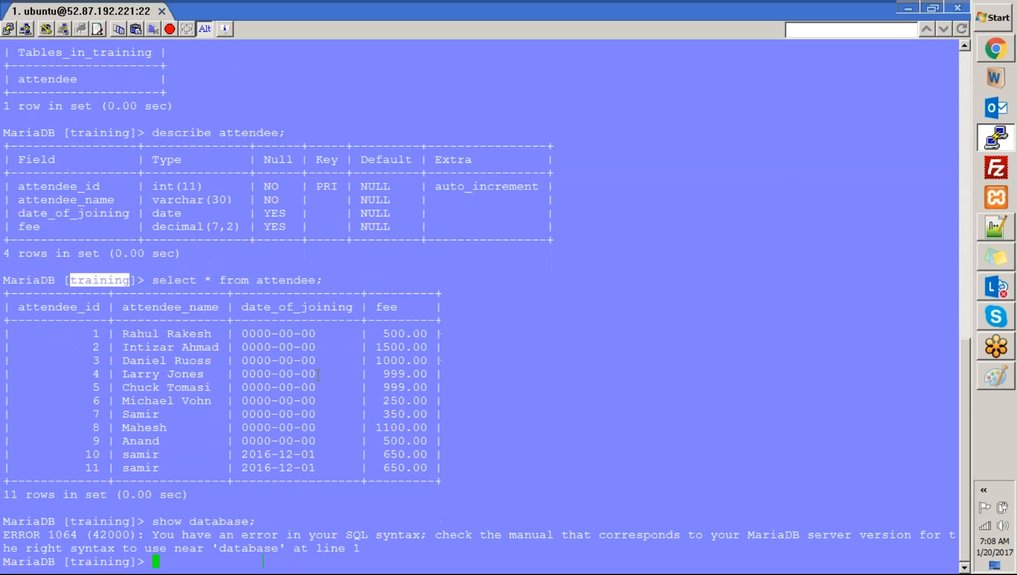
pyautogui.press('Up')
pyautogui.press('Left')
pyautogui.write('s')
pyautogui.press('Return')
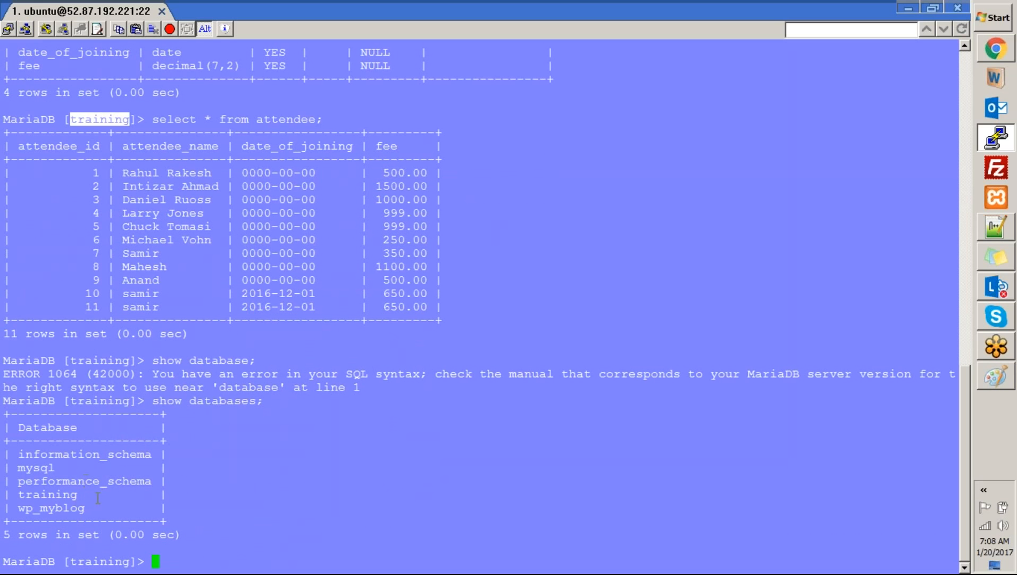
pyautogui.moveTo(94, 508); pyautogui.dragTo(25, 455)
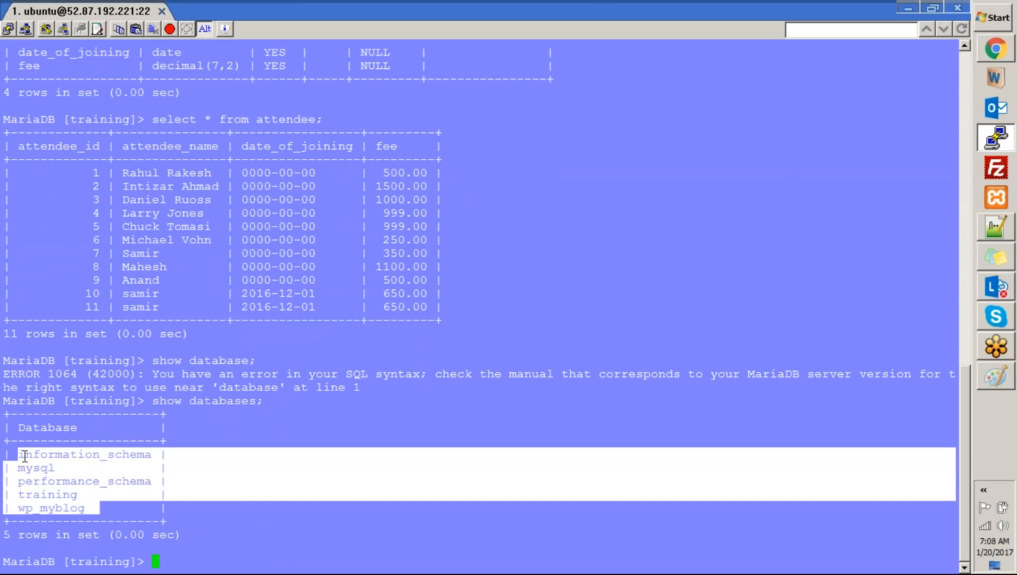
pyautogui.hotkey('alt', 'Tab')
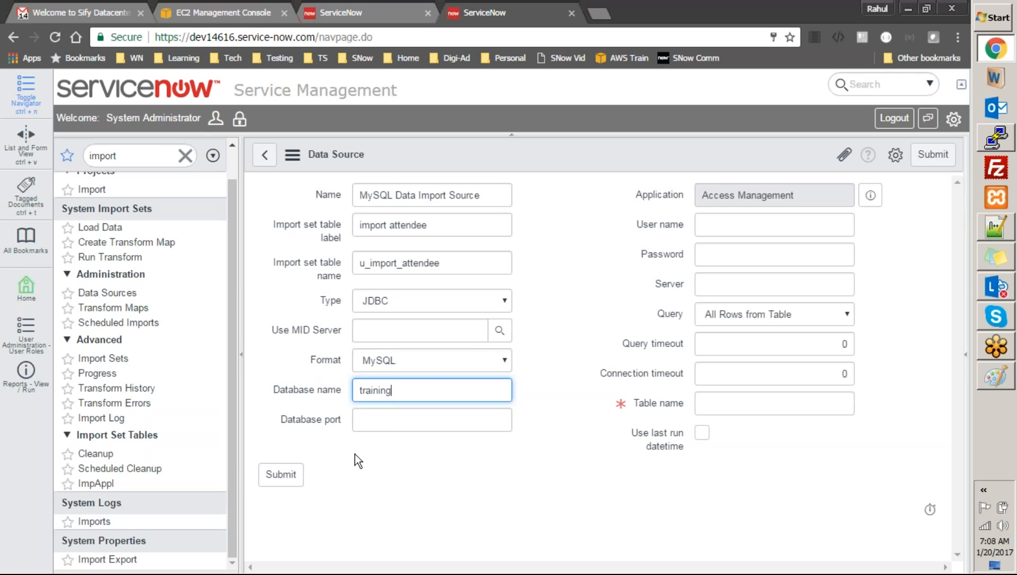
# Enter 3306 as the database port, keeping MySQL as the format
pyautogui.click(381, 421)
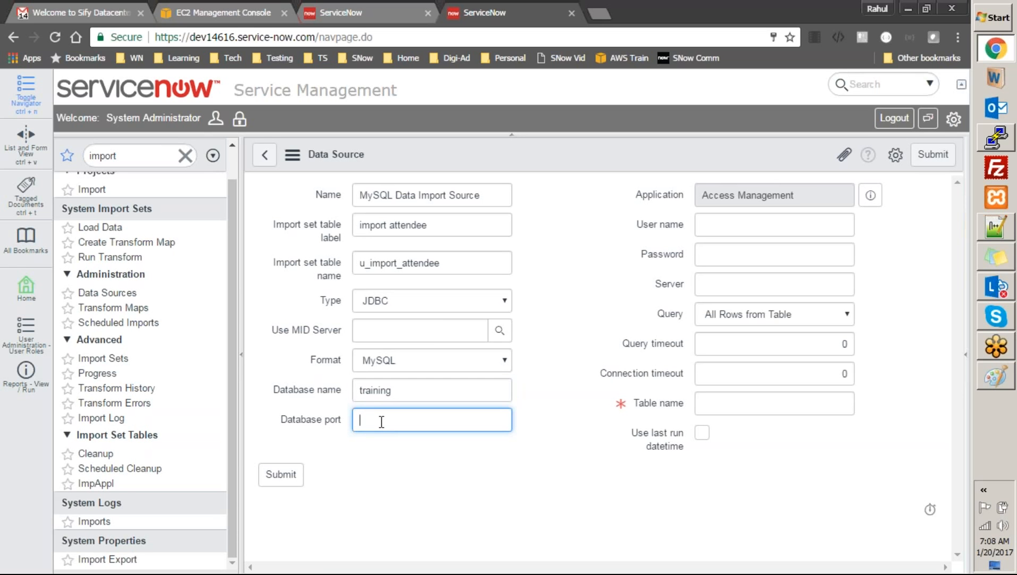
pyautogui.write('306')
pyautogui.press('BackSpace')
pyautogui.press('BackSpace')
pyautogui.write('306')
pyautogui.hotkey('alt', 'Tab')
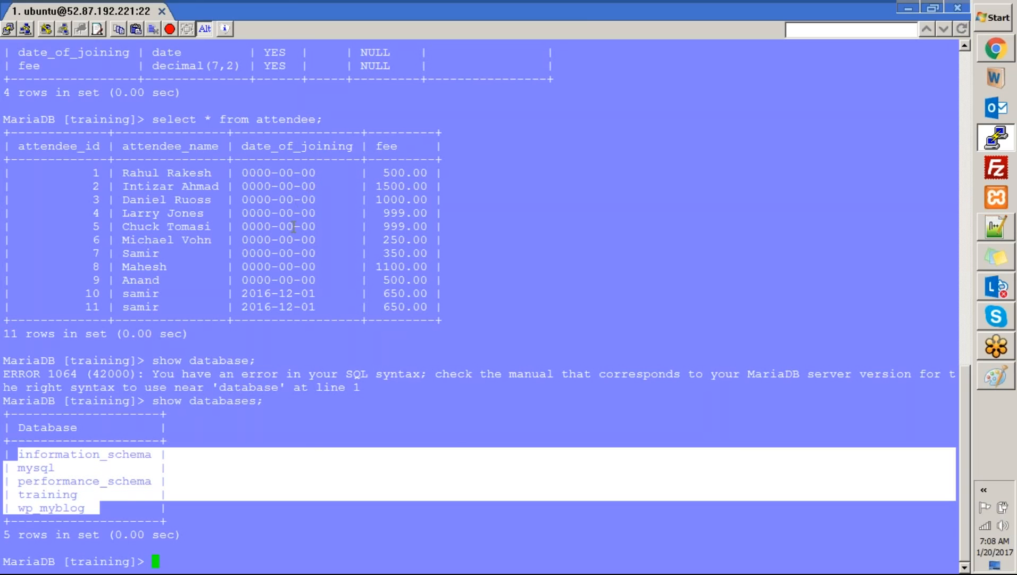
pyautogui.hotkey('alt', 'Tab')
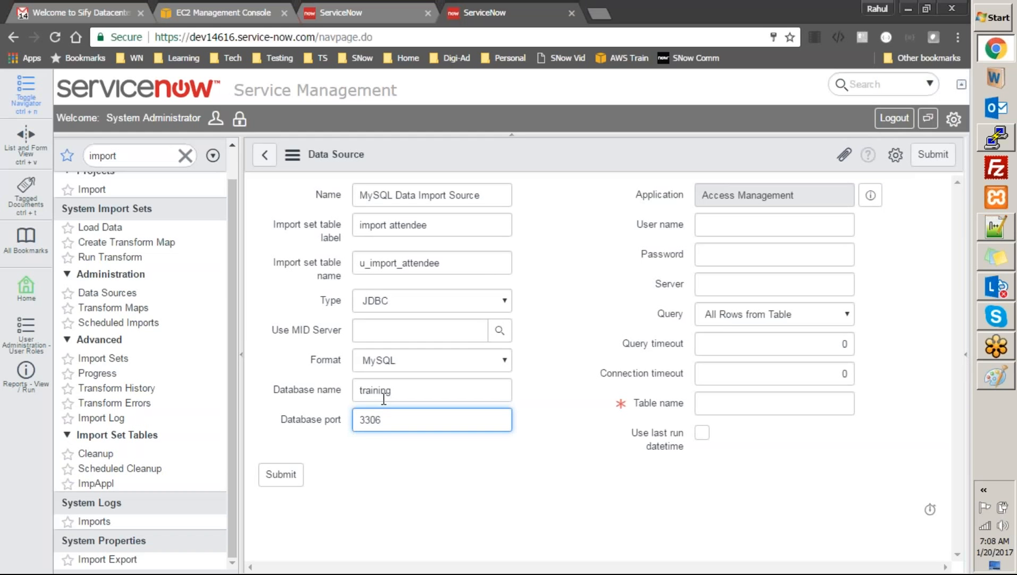
pyautogui.moveTo(388, 414); pyautogui.dragTo(352, 409)
pyautogui.click(399, 421)
pyautogui.click(449, 360)
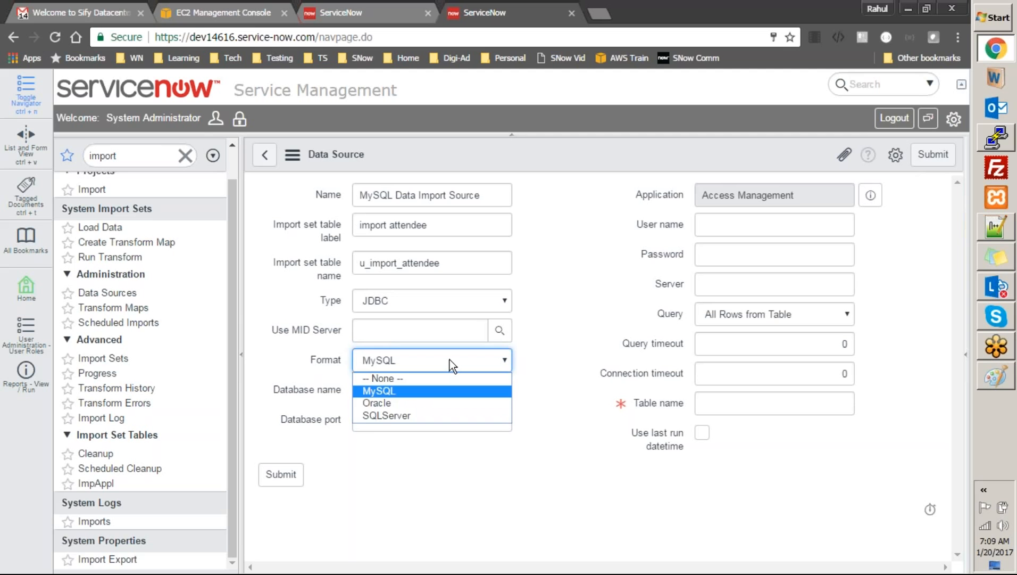
pyautogui.click(578, 357)
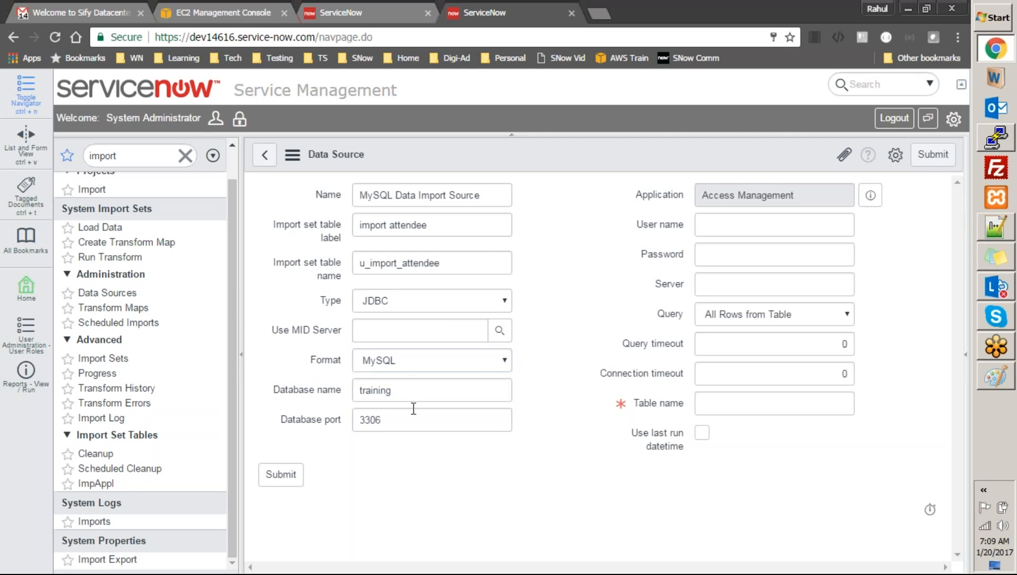
pyautogui.moveTo(402, 419); pyautogui.dragTo(353, 400)
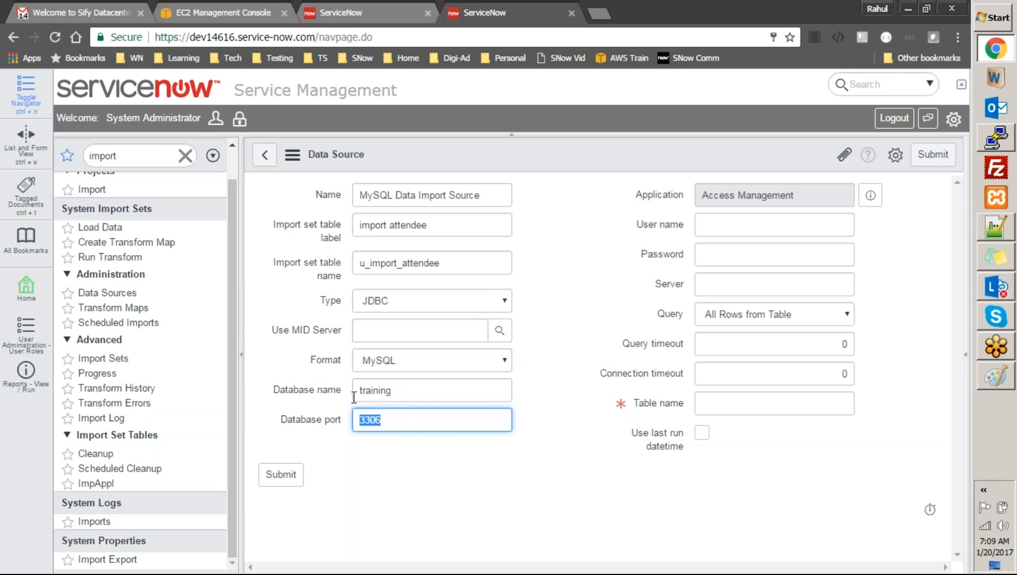
pyautogui.click(599, 13)
pyautogui.write('or')
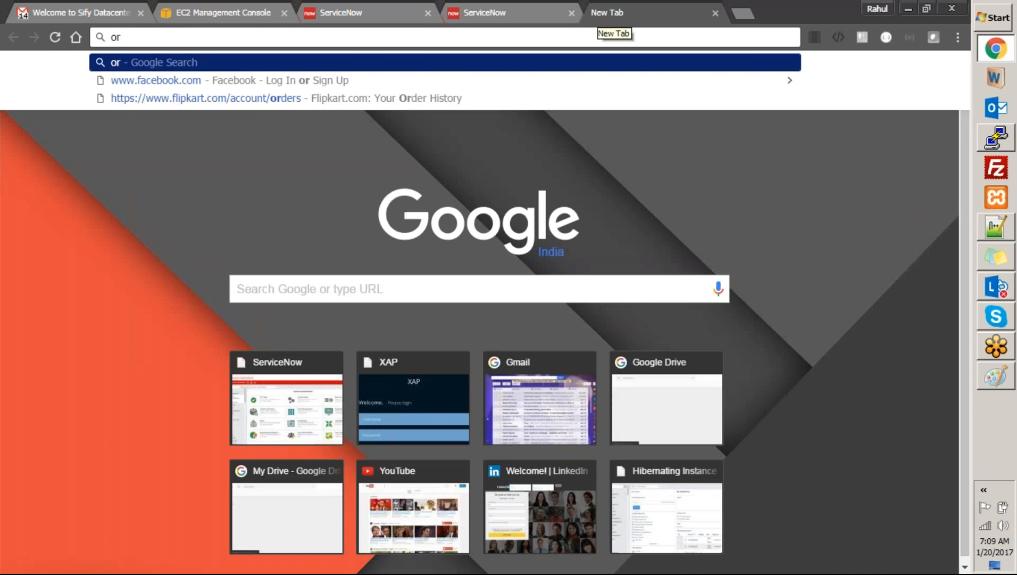
pyautogui.write('acle')
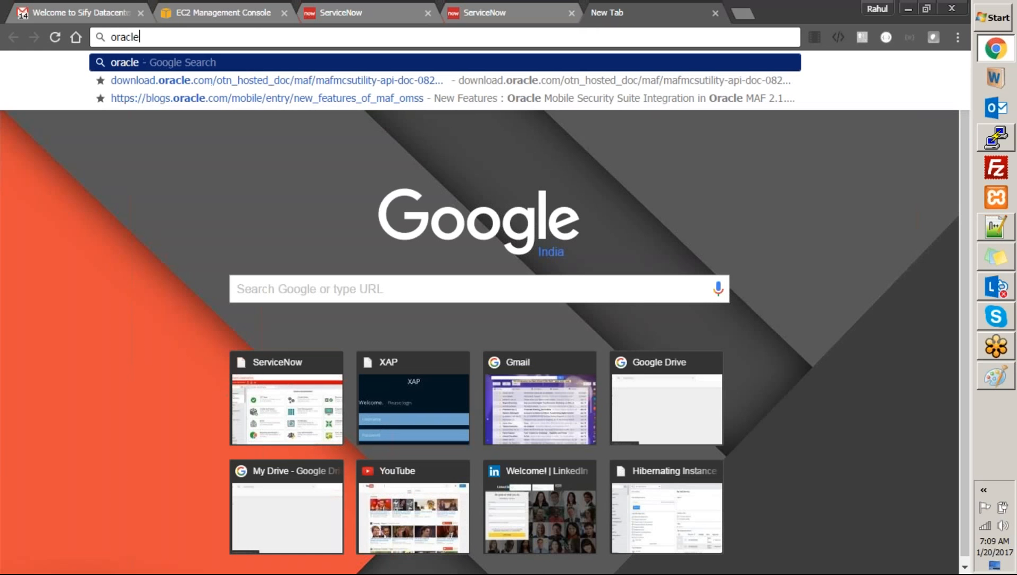
pyautogui.write(' port')
pyautogui.press('Return')
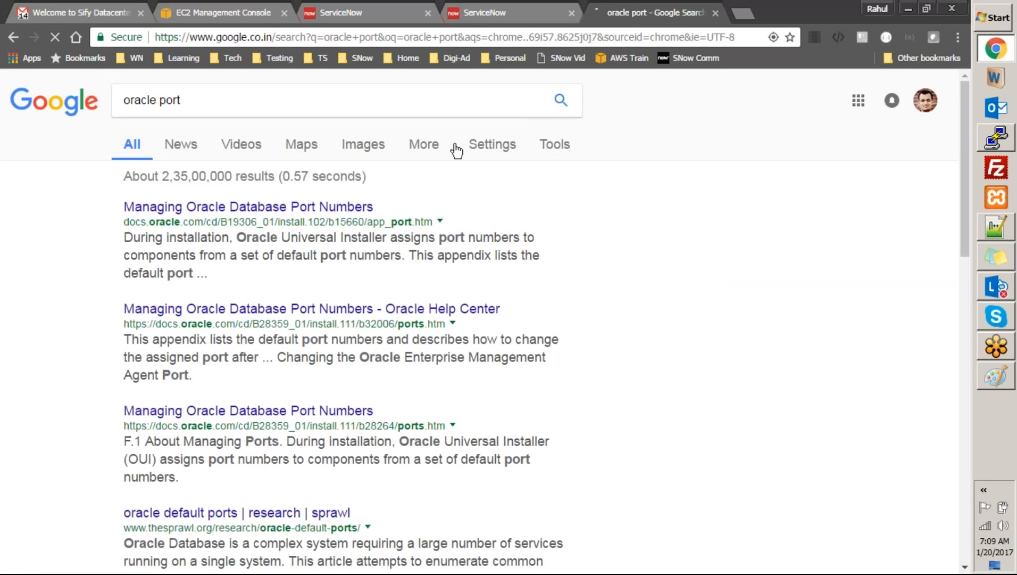
pyautogui.click(323, 207)
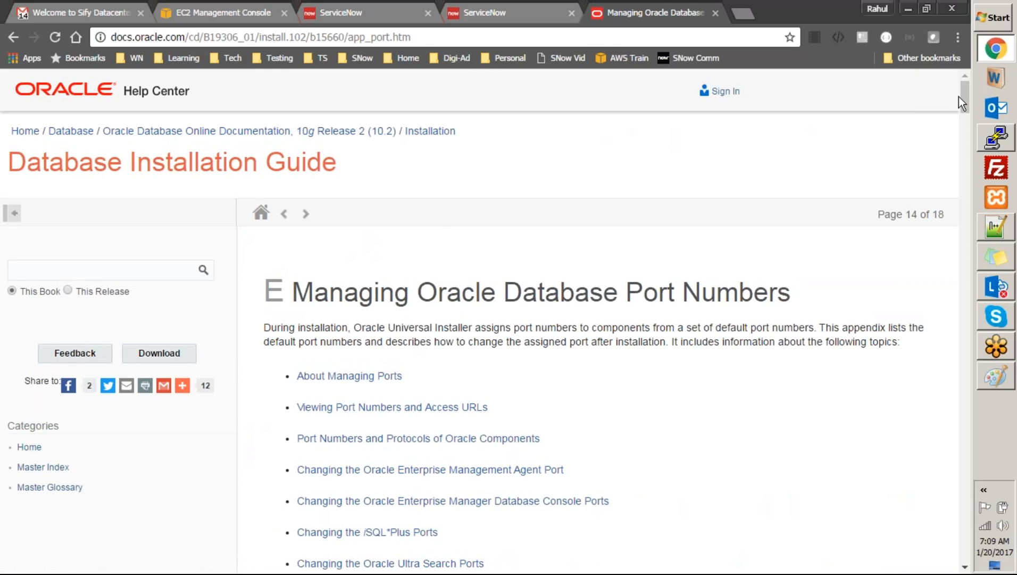
pyautogui.moveTo(963, 98); pyautogui.dragTo(952, 156)
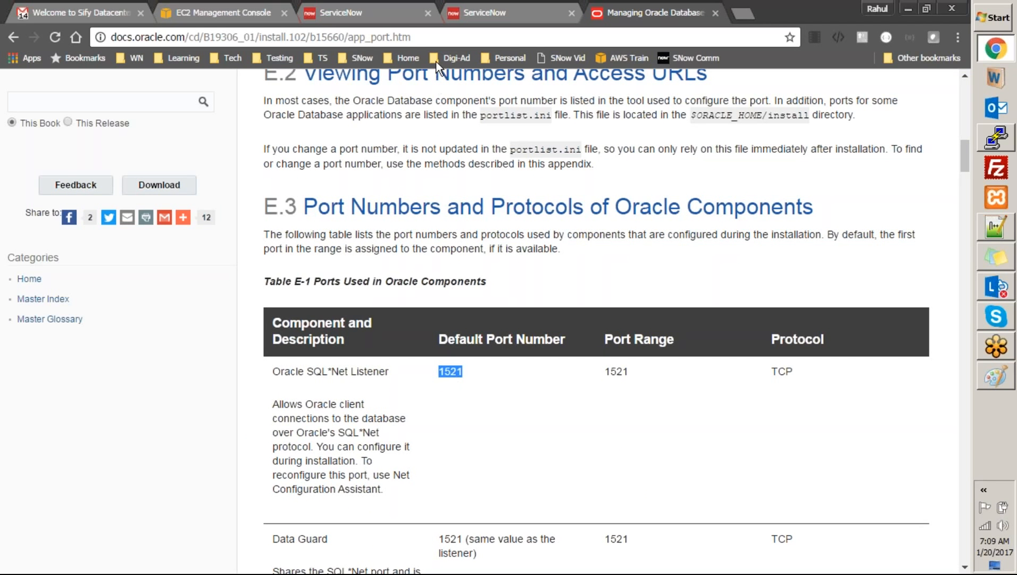
pyautogui.click(434, 40)
pyautogui.write('sq')
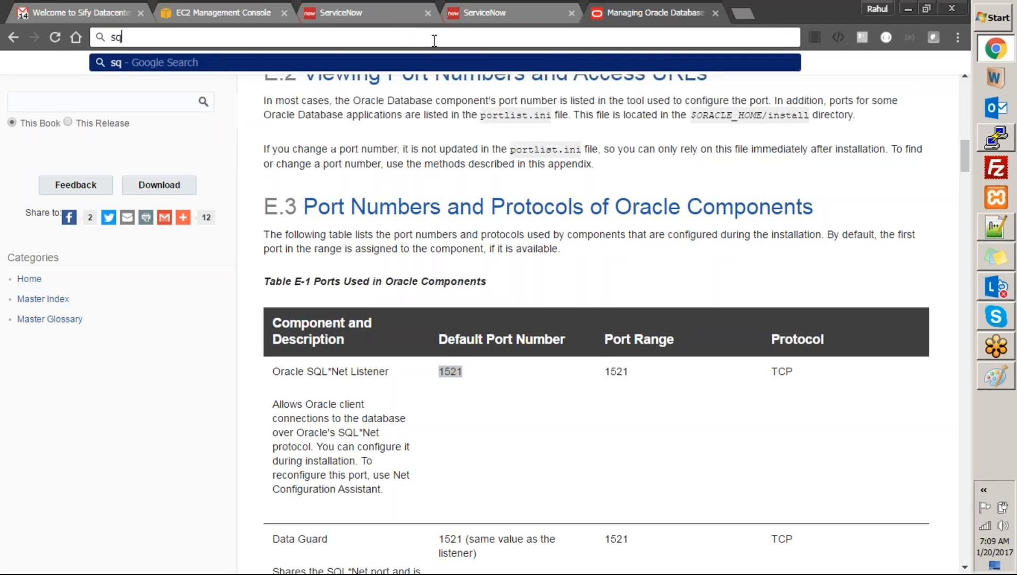
pyautogui.write('l serv')
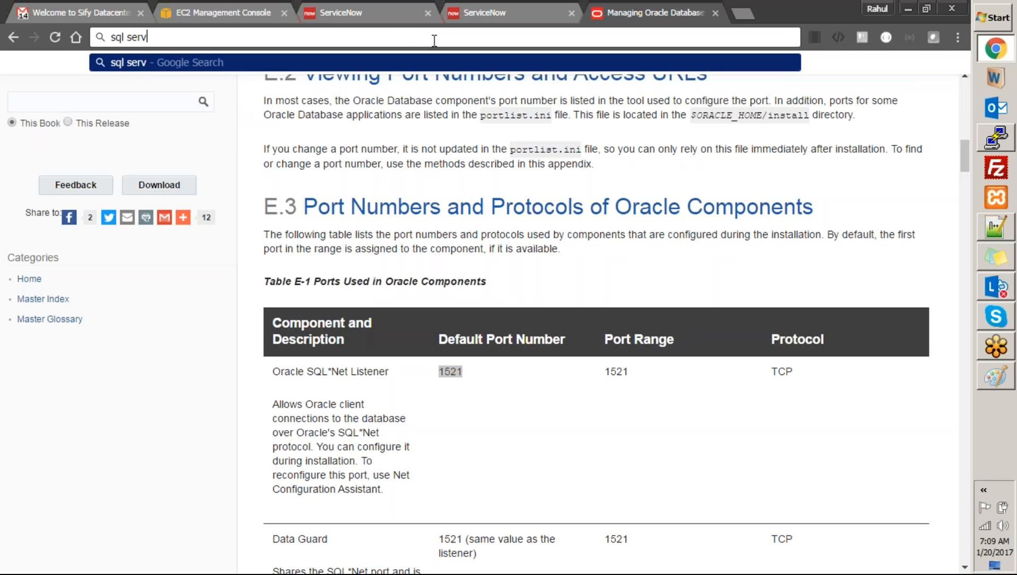
pyautogui.write('er port')
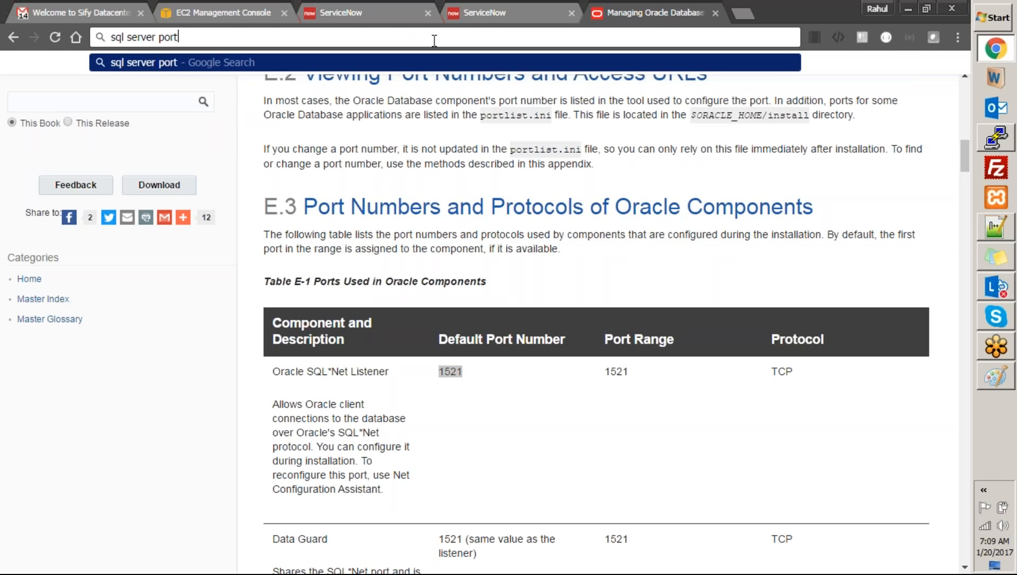
pyautogui.press('Return')
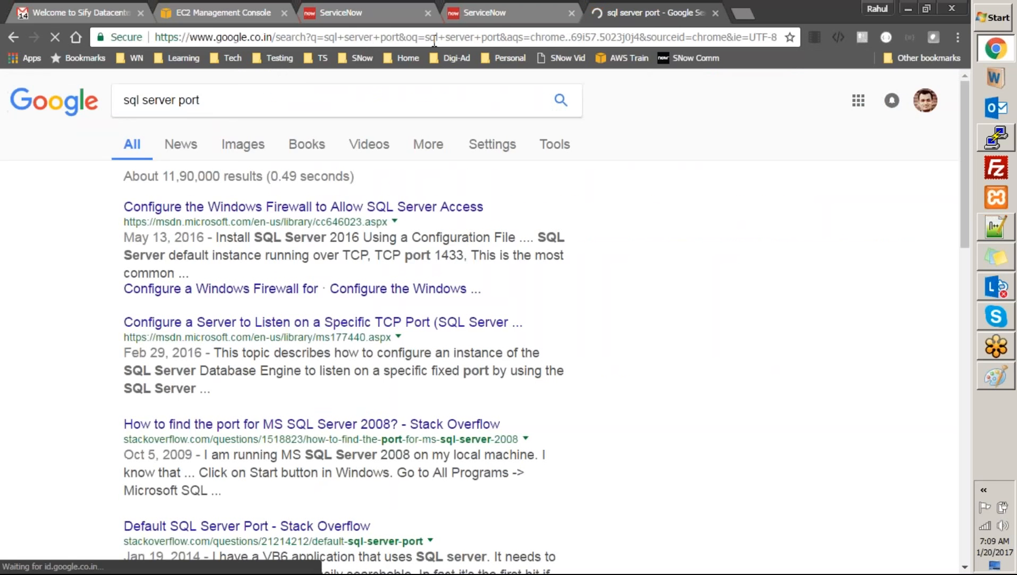
pyautogui.doubleClick(448, 259)
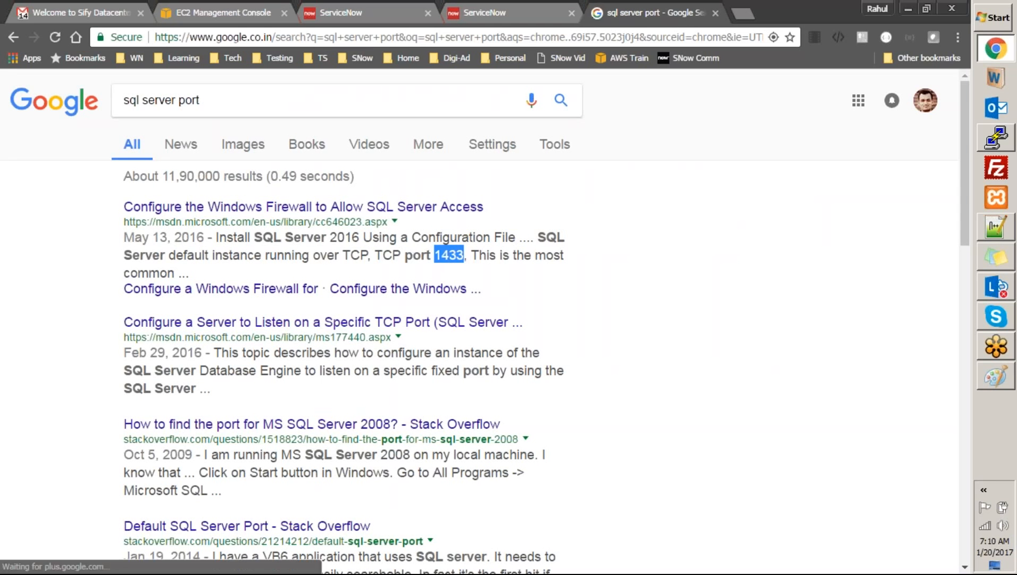
pyautogui.hotkey('ctrl', 'w')
pyautogui.click(612, 241)
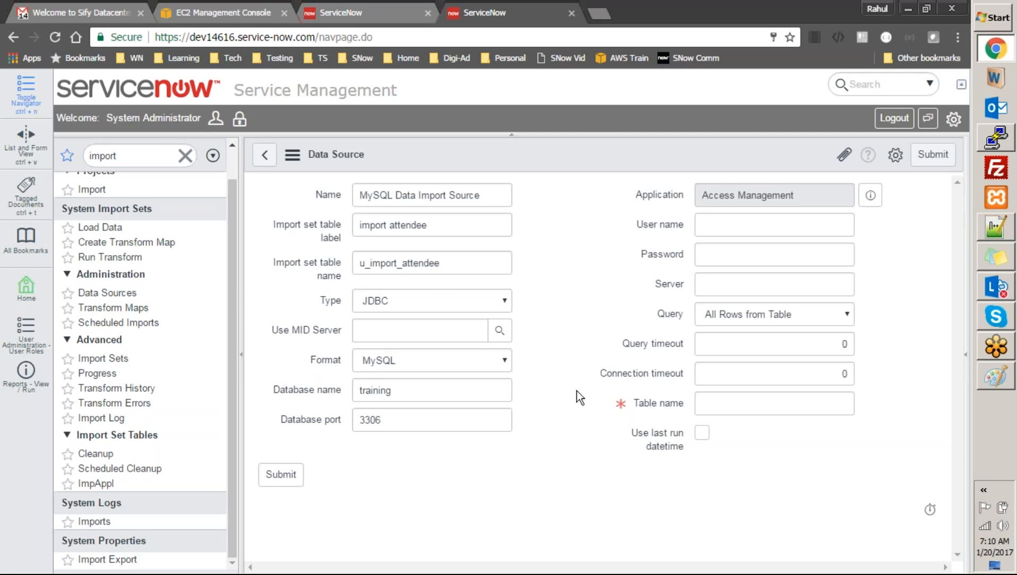
# Enter root as the database user name after checking the MariaDB session
pyautogui.click(381, 419)
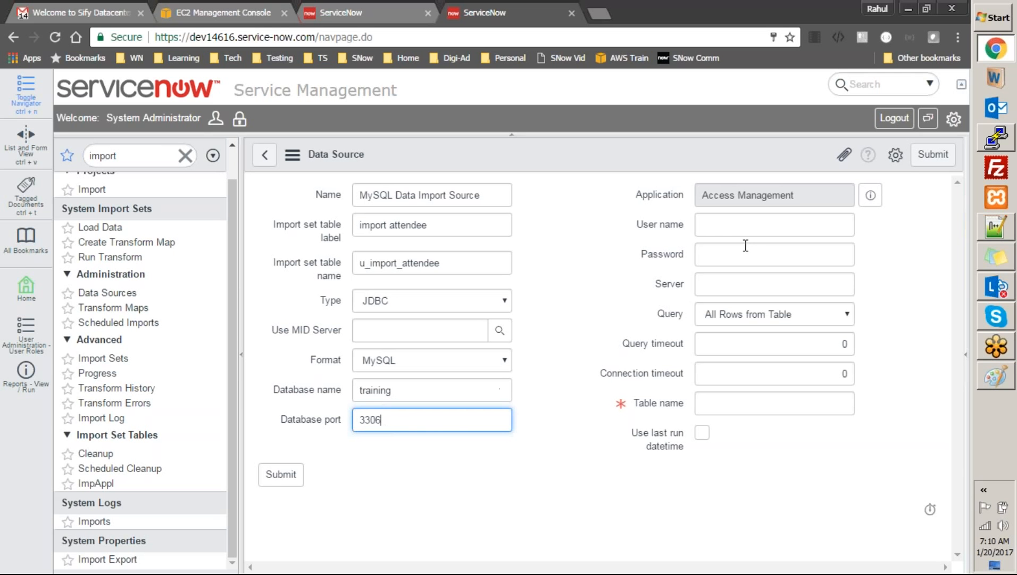
pyautogui.click(749, 227)
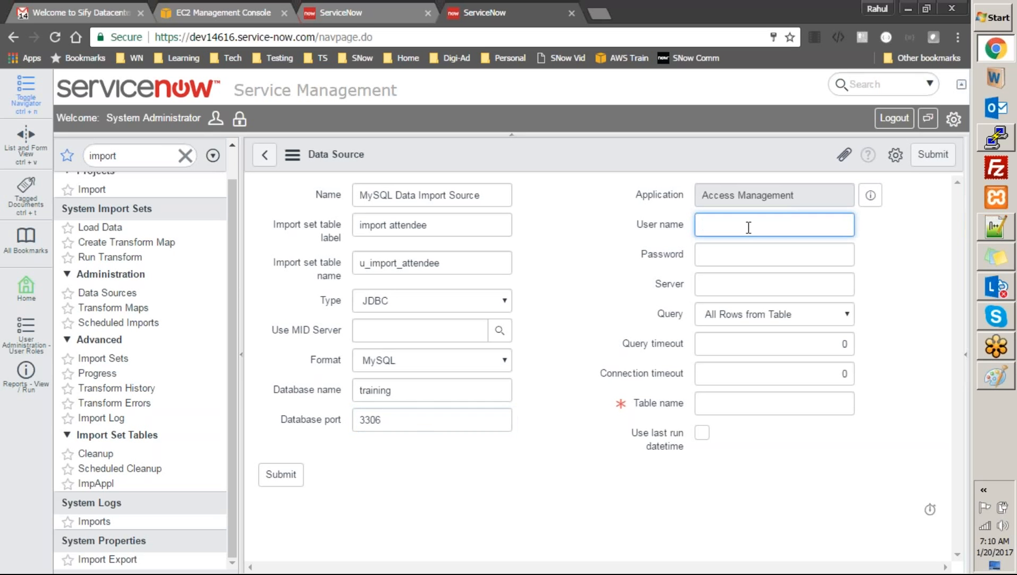
pyautogui.click(993, 139)
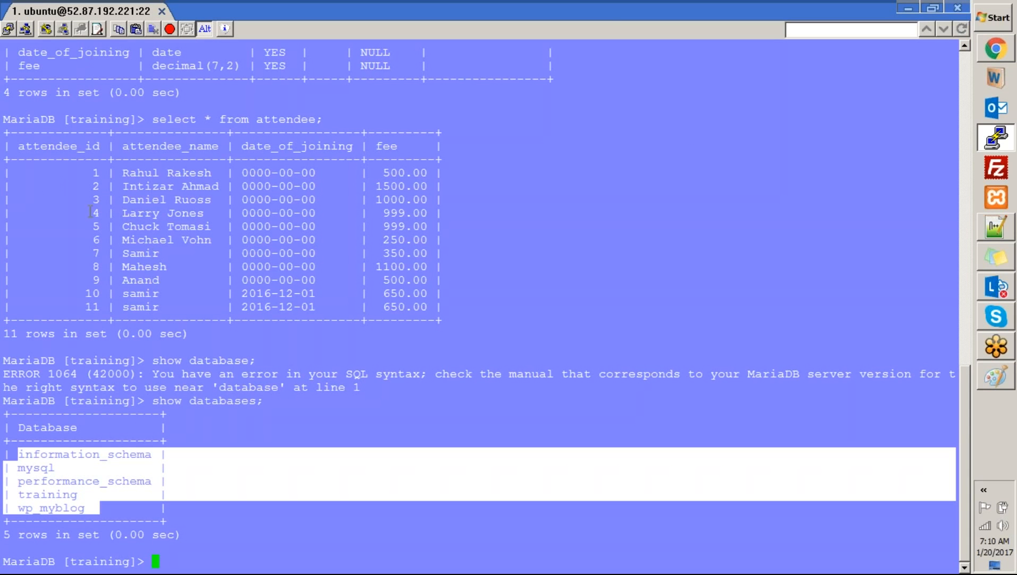
pyautogui.click(997, 48)
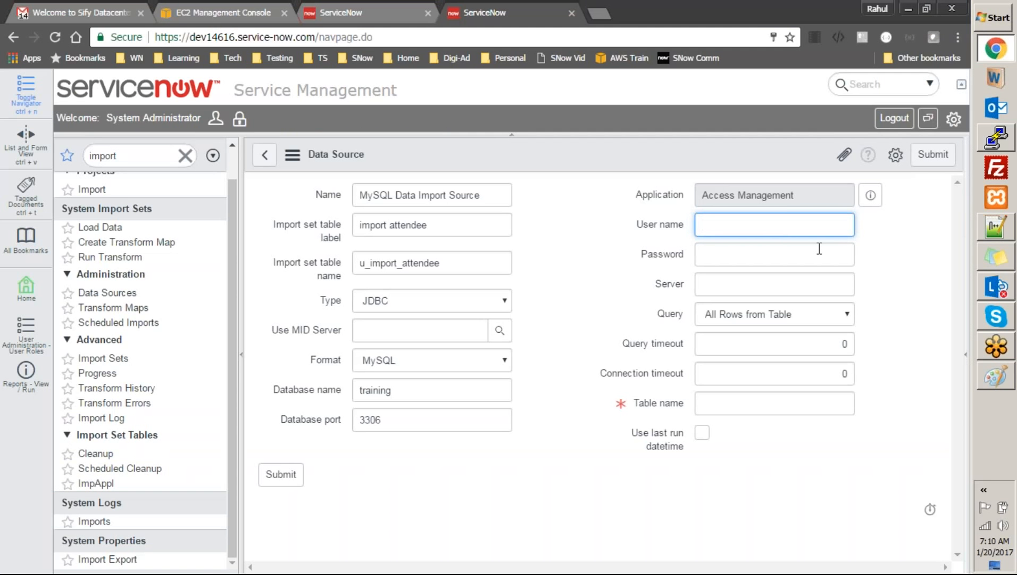
pyautogui.write('root')
pyautogui.press('Tab')
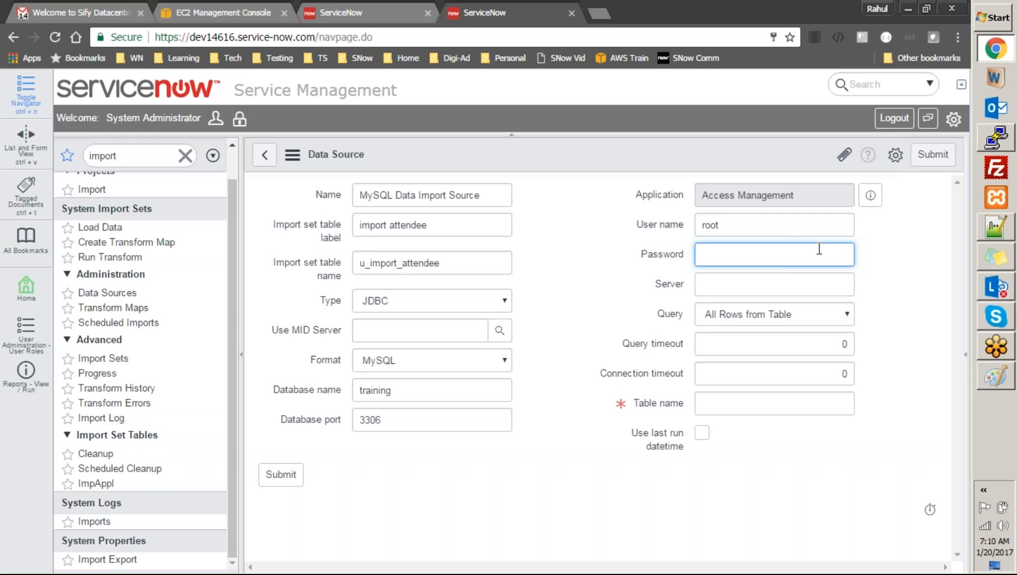
# Begin typing a 'use mysq' command in the MariaDB terminal to check credentials
pyautogui.hotkey('alt', 'Tab')
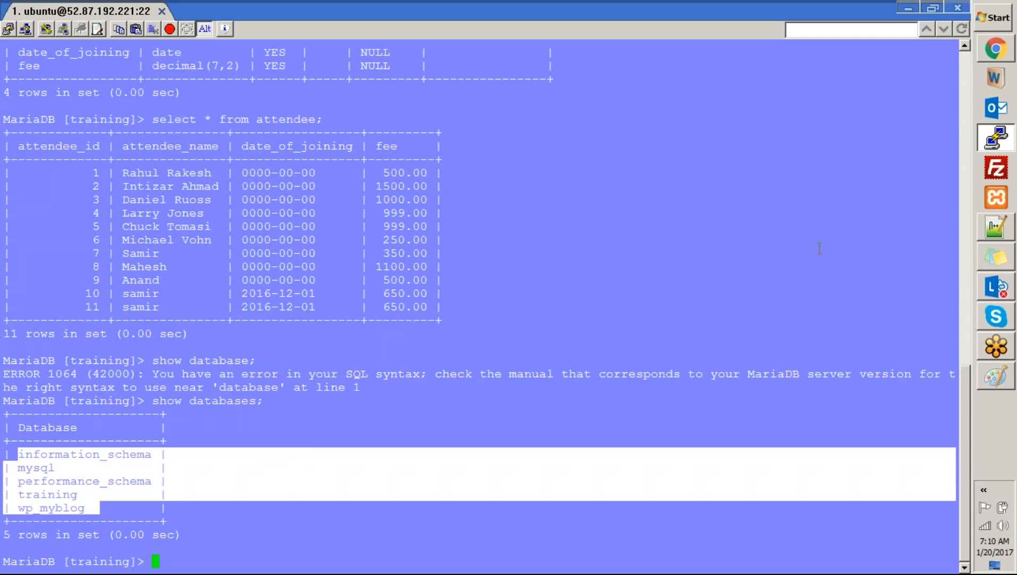
pyautogui.hotkey('alt', 'Tab')
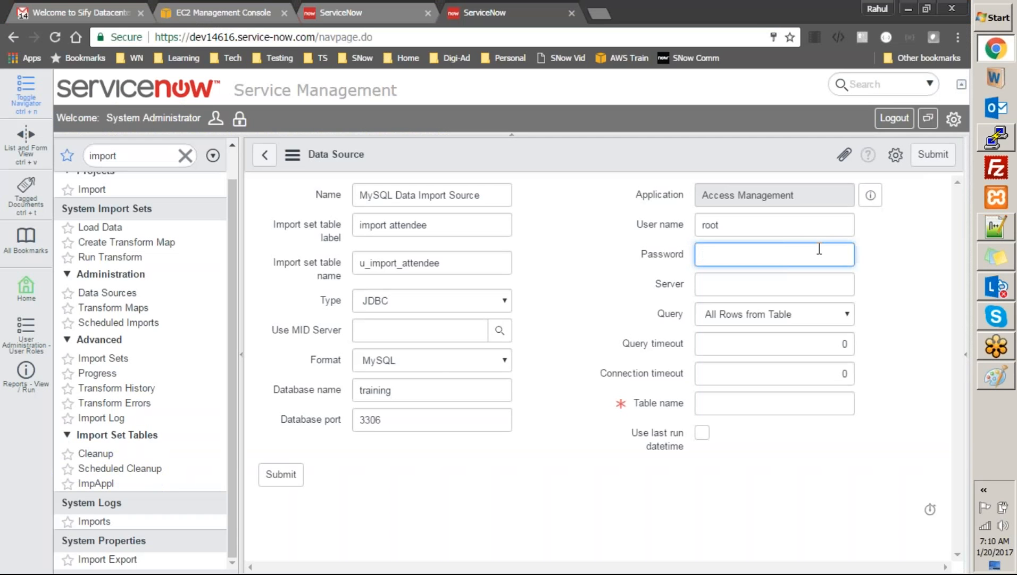
pyautogui.hotkey('alt', 'Tab')
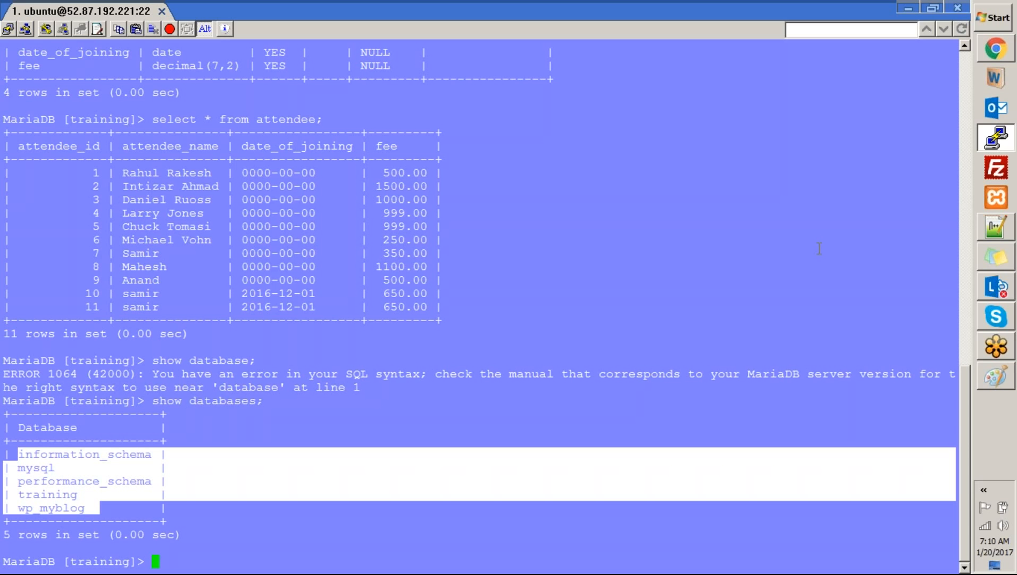
pyautogui.write('use mysql')
pyautogui.hotkey('alt', 'Tab')
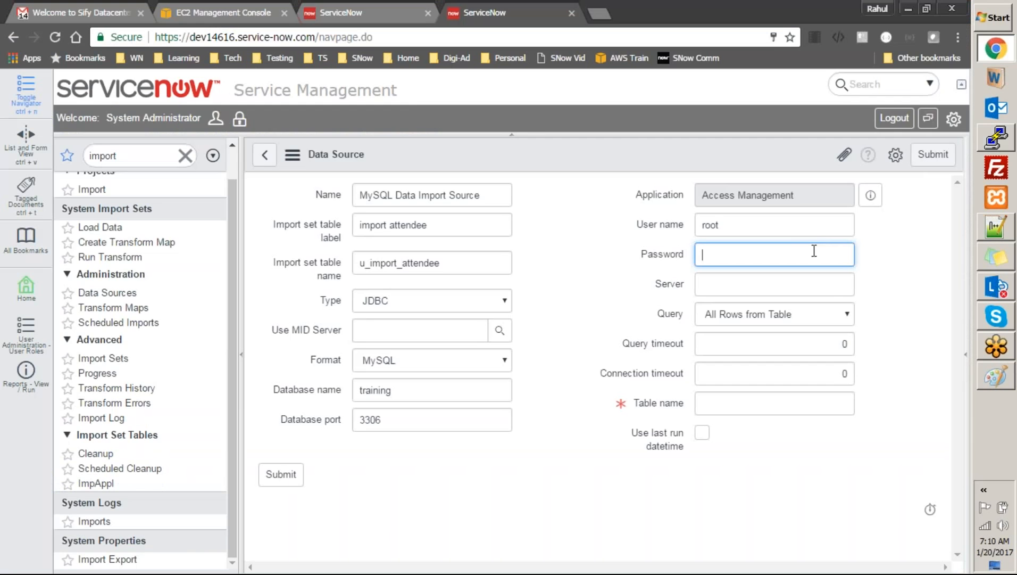
# Open the existing Attendee_ds_msql_52.87.192.221 data source and copy its user name remoteuser
pyautogui.click(340, 12)
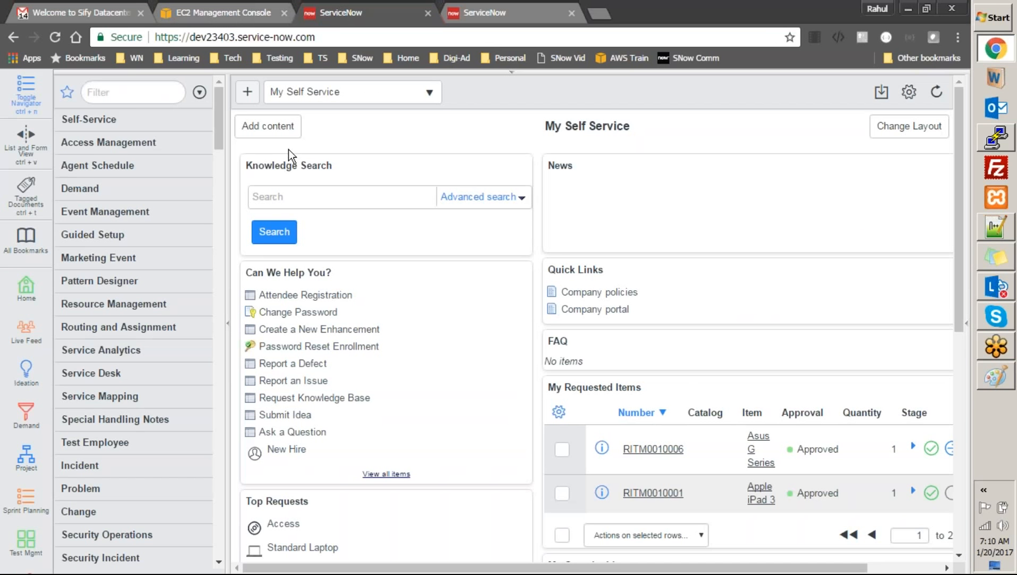
pyautogui.click(141, 92)
pyautogui.write('import')
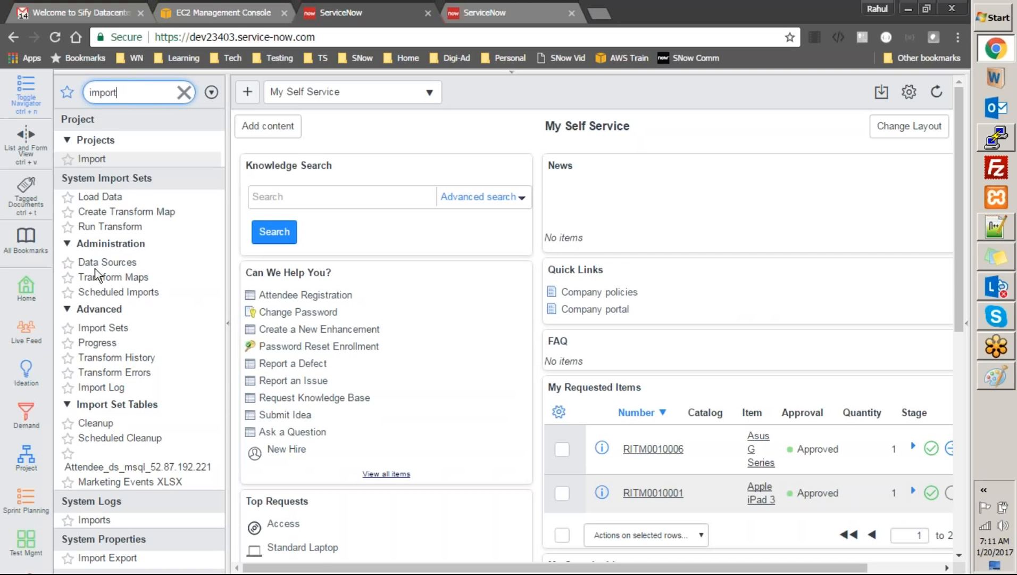
pyautogui.click(107, 262)
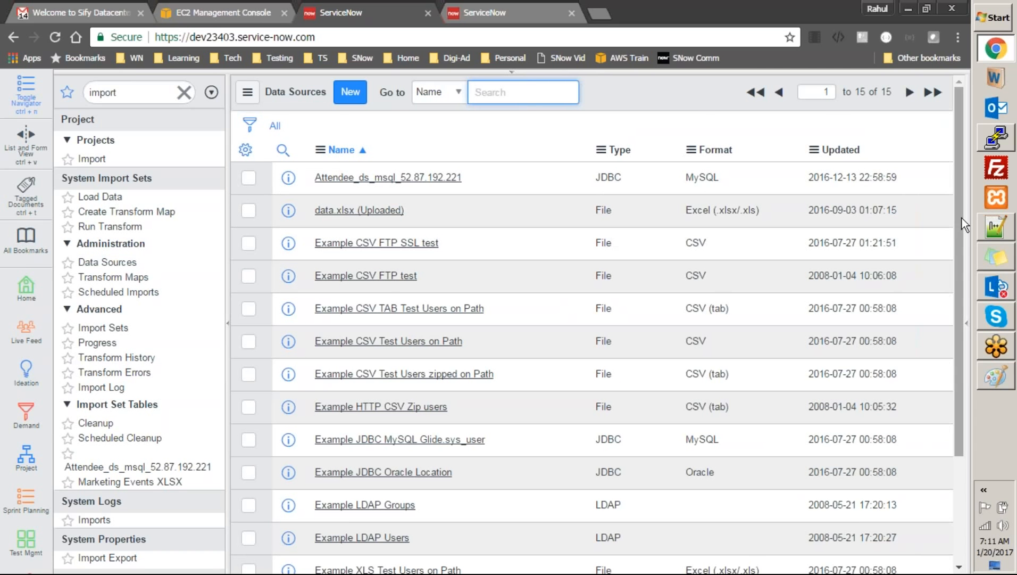
pyautogui.moveTo(962, 218); pyautogui.dragTo(944, 190)
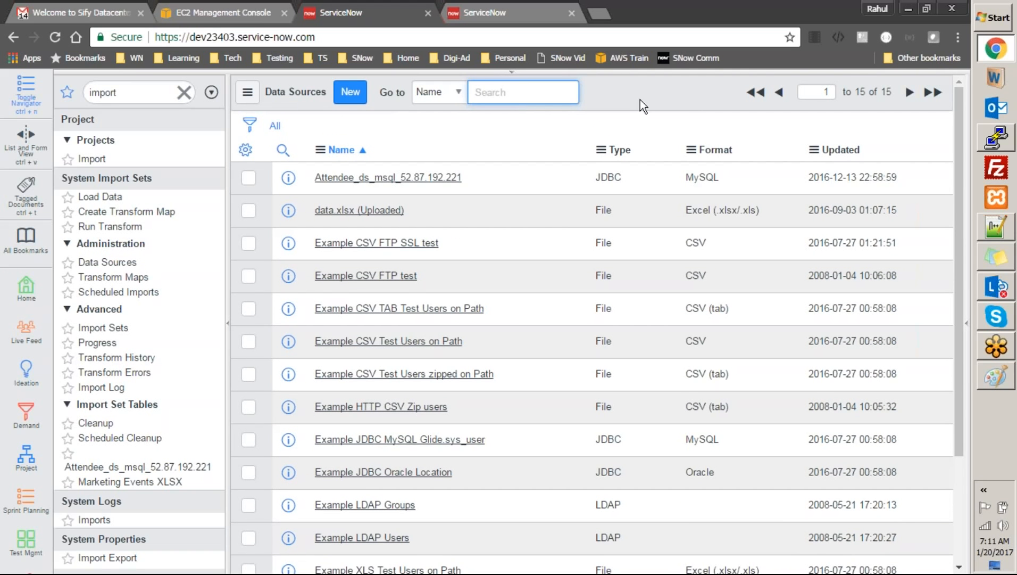
pyautogui.click(421, 177)
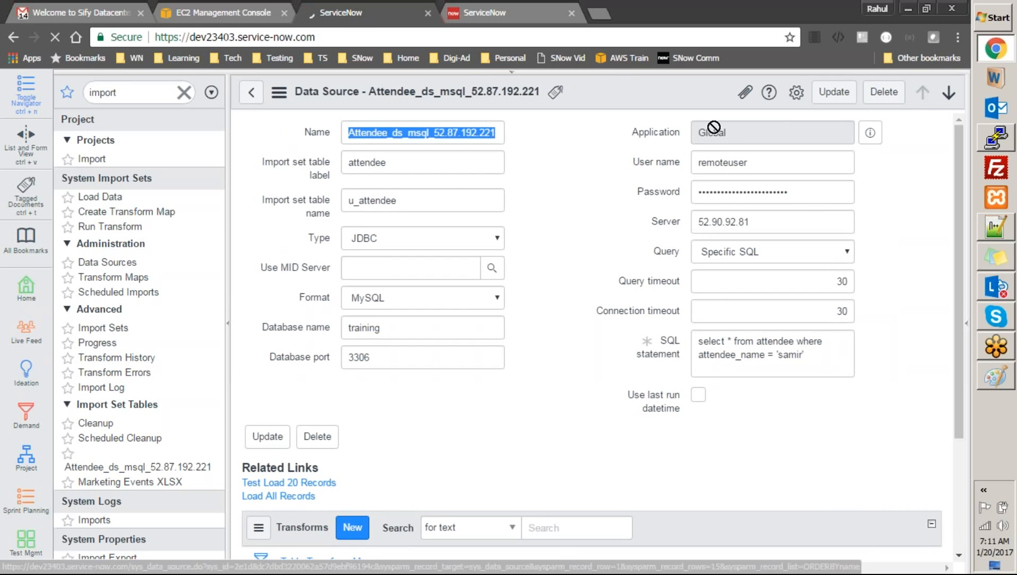
pyautogui.click(812, 194)
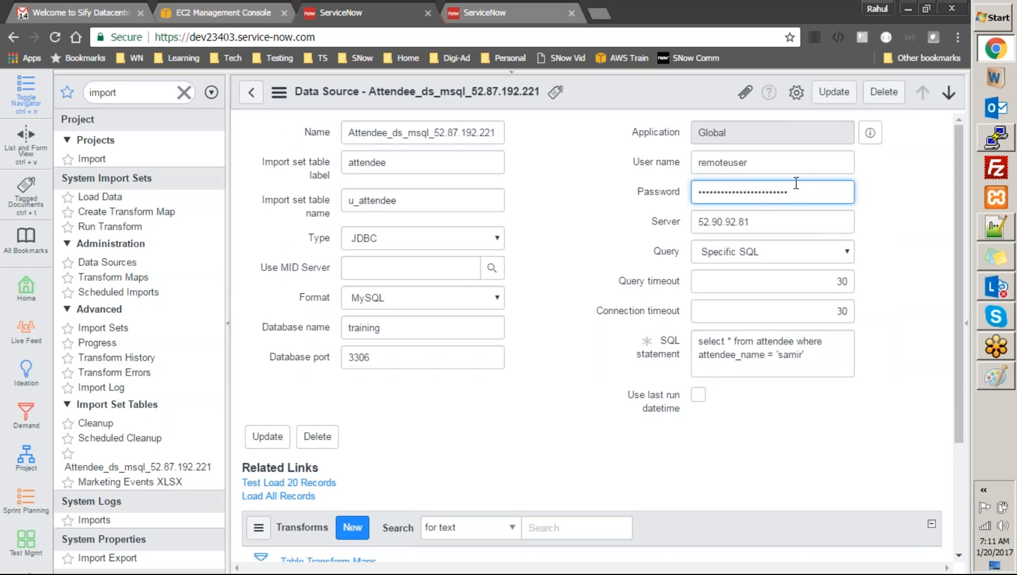
pyautogui.click(768, 162)
pyautogui.moveTo(742, 162); pyautogui.dragTo(697, 159)
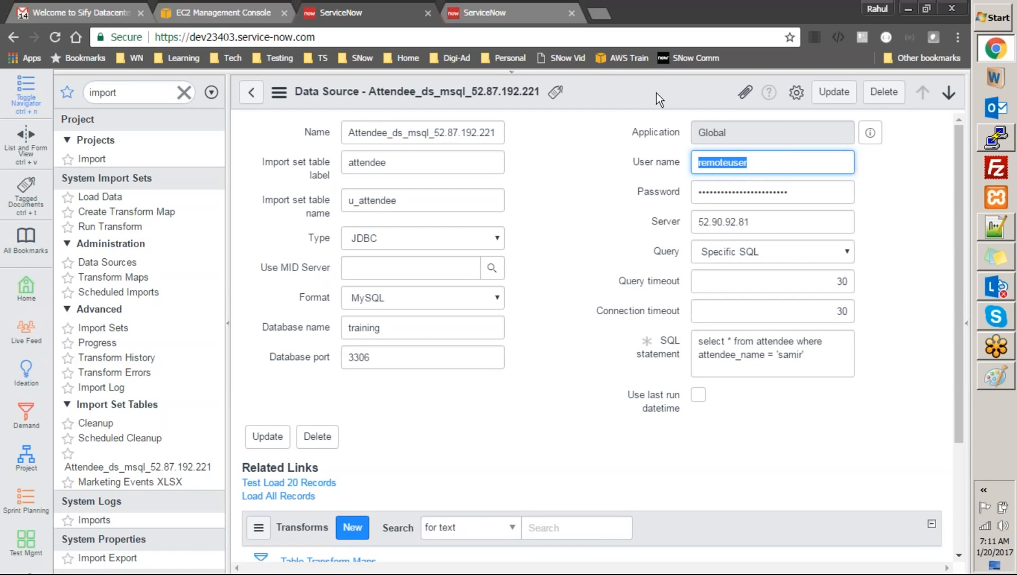
# Replace root with remoteuser as the new data source's user name
pyautogui.click(535, 12)
pyautogui.click(744, 222)
pyautogui.doubleClick(744, 222)
pyautogui.write('remoteuser')
pyautogui.click(709, 257)
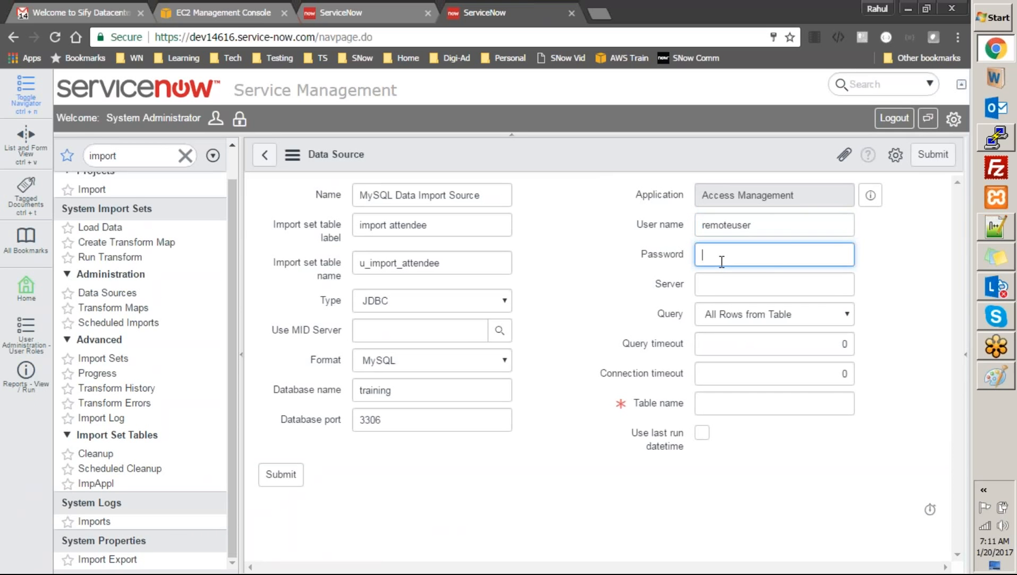
# Paste the database password, then clear and retype it in the Password field
pyautogui.hotkey('ctrl', 'v')
pyautogui.press('Tab')
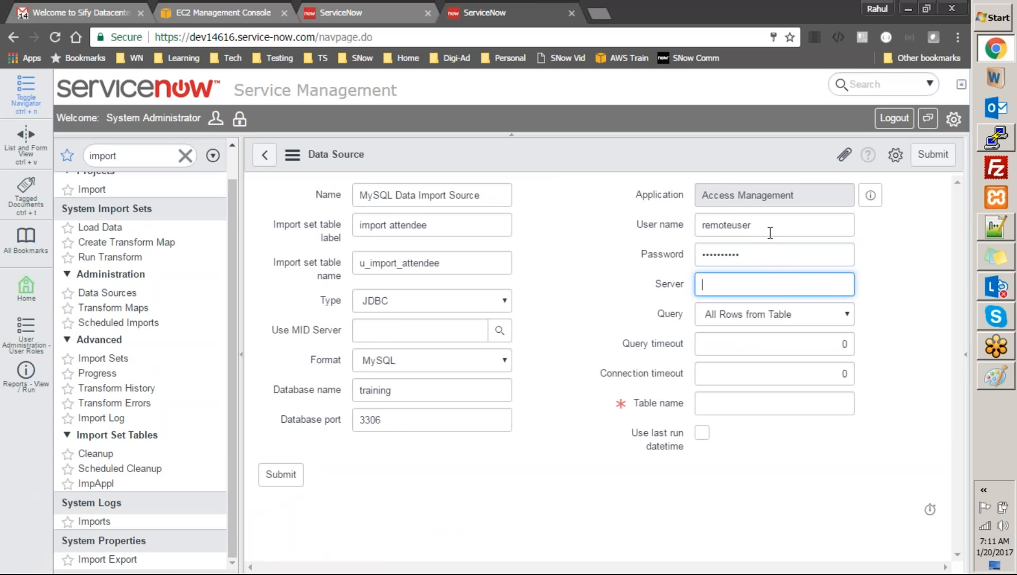
pyautogui.click(767, 254)
pyautogui.hotkey('ctrl', 'a')
pyautogui.press('BackSpace')
pyautogui.write('**********')
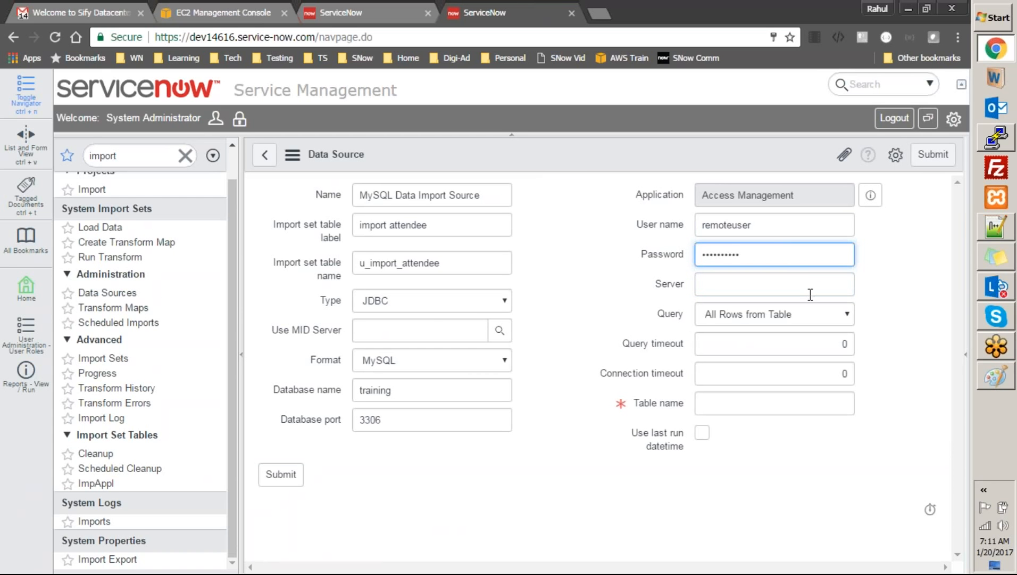
pyautogui.click(811, 293)
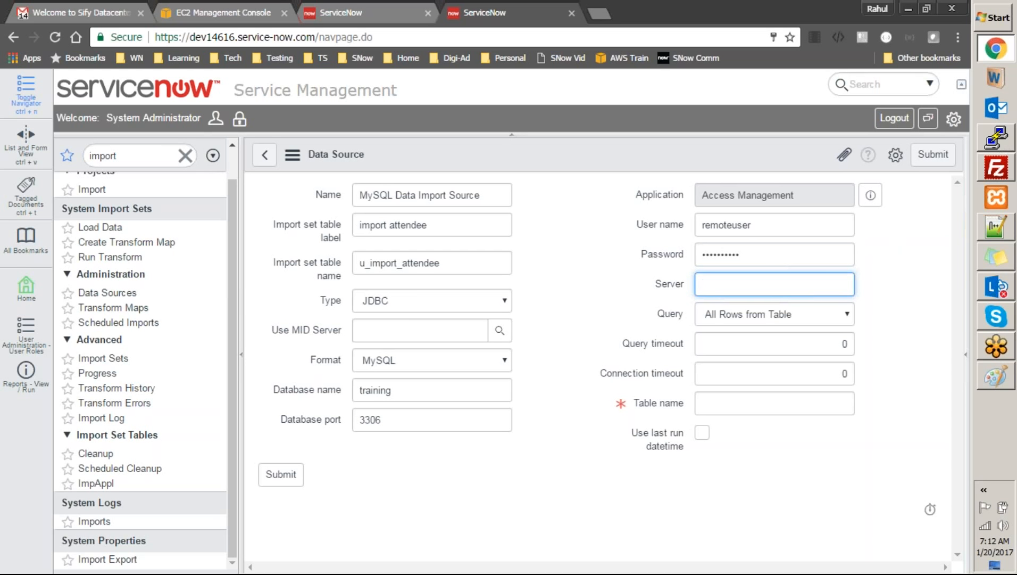
# Look up the saved ubuntu session's host IP 54.145.66.76 in PuTTY, then cancel
pyautogui.click(1010, 145)
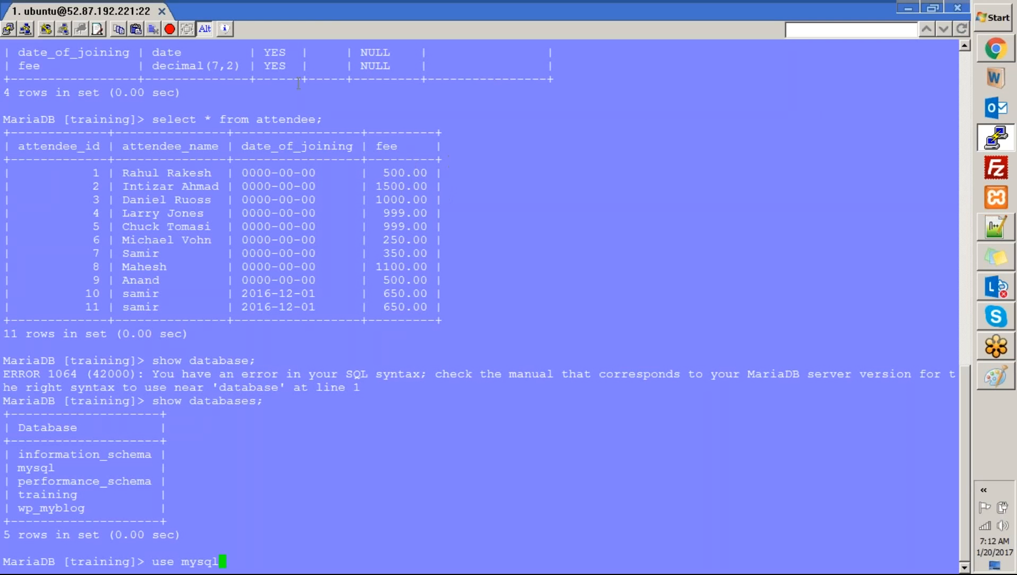
pyautogui.click(8, 29)
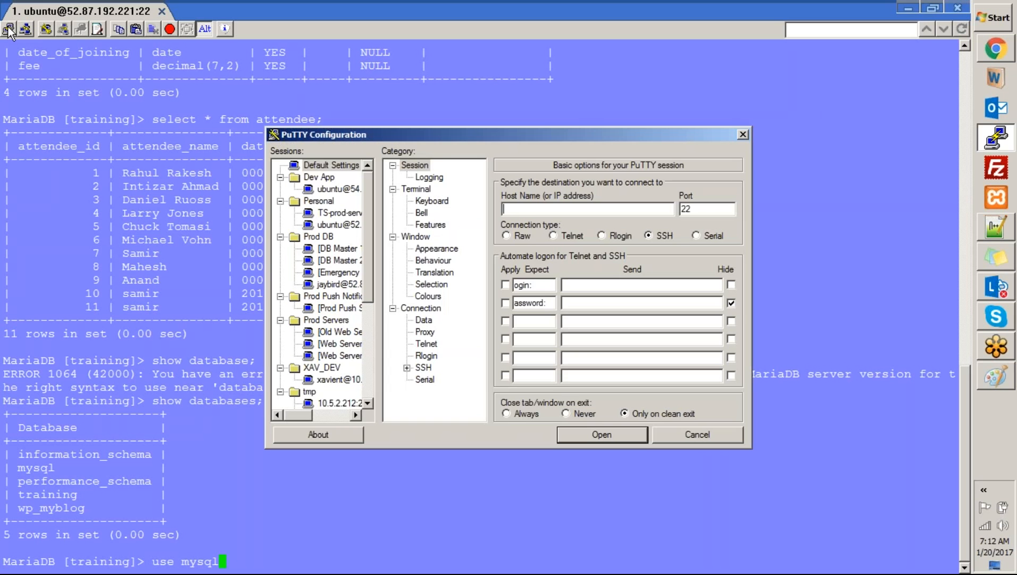
pyautogui.click(327, 225)
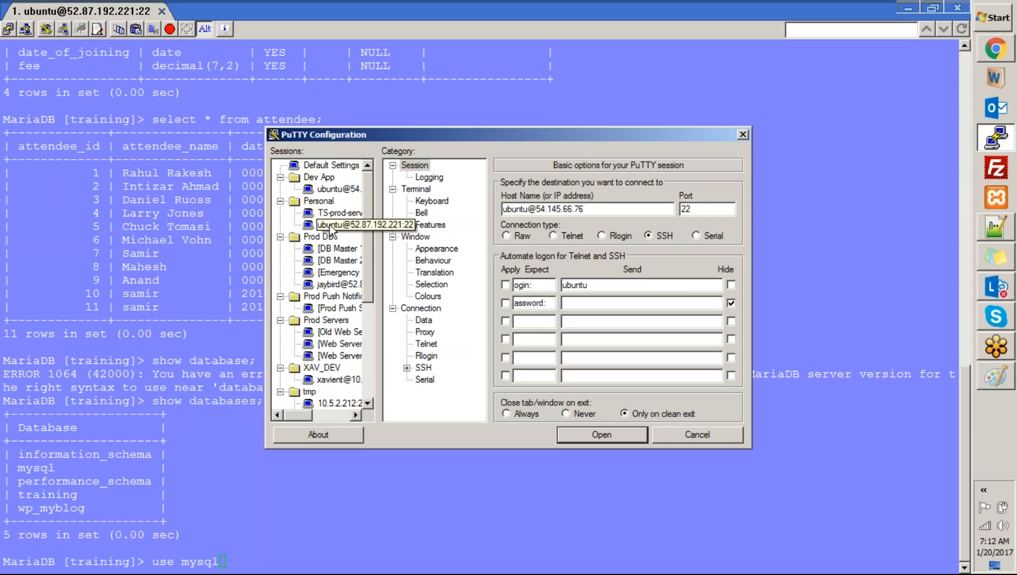
pyautogui.moveTo(595, 207); pyautogui.dragTo(542, 209)
pyautogui.hotkey('shift', 'Left')
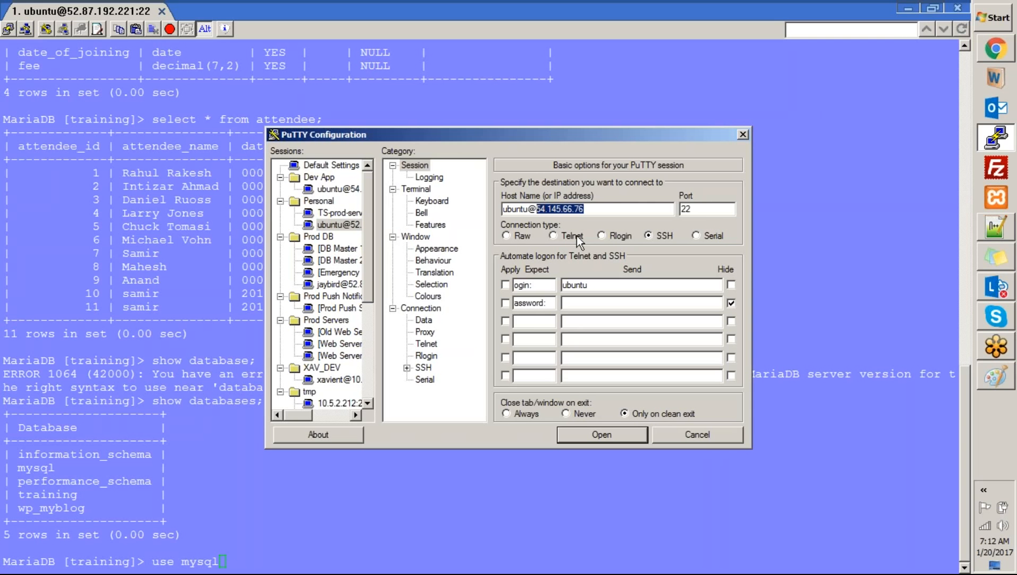
pyautogui.click(683, 429)
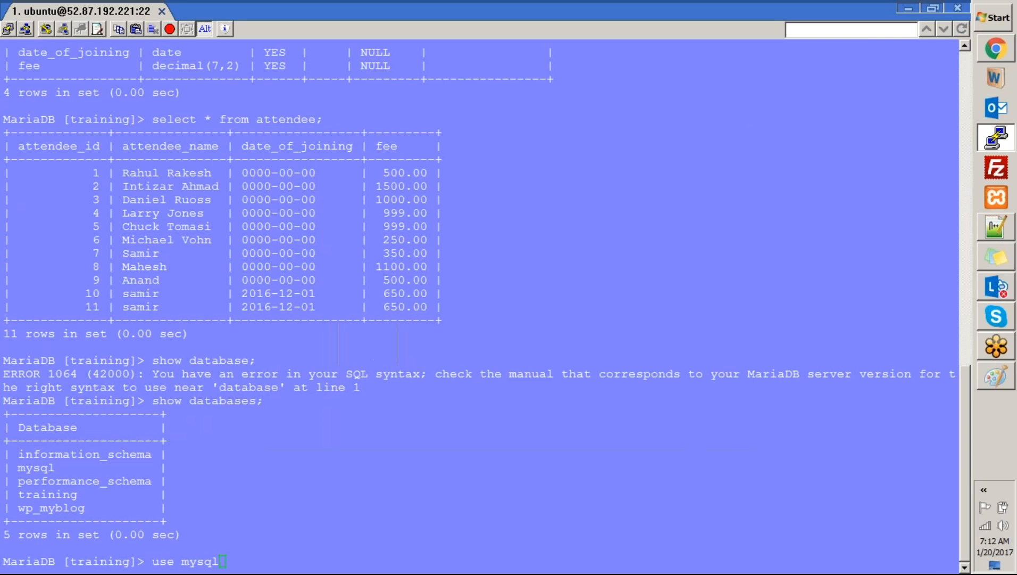
# Copy the instance's public IP 54.145.66.76 from the EC2 console
pyautogui.click(996, 50)
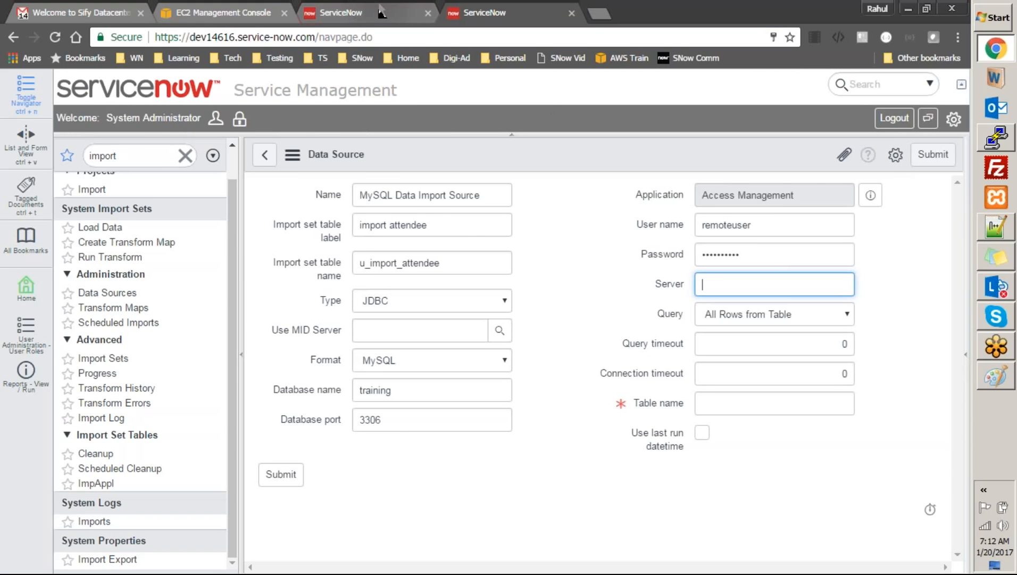
pyautogui.click(234, 12)
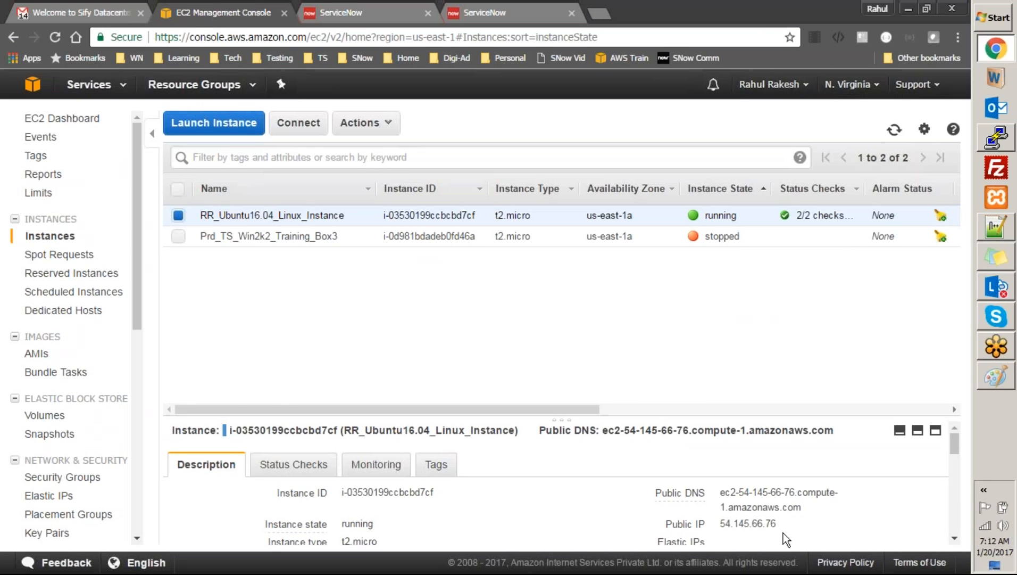
pyautogui.moveTo(780, 524); pyautogui.dragTo(726, 520)
pyautogui.hotkey('ctrl', 'c')
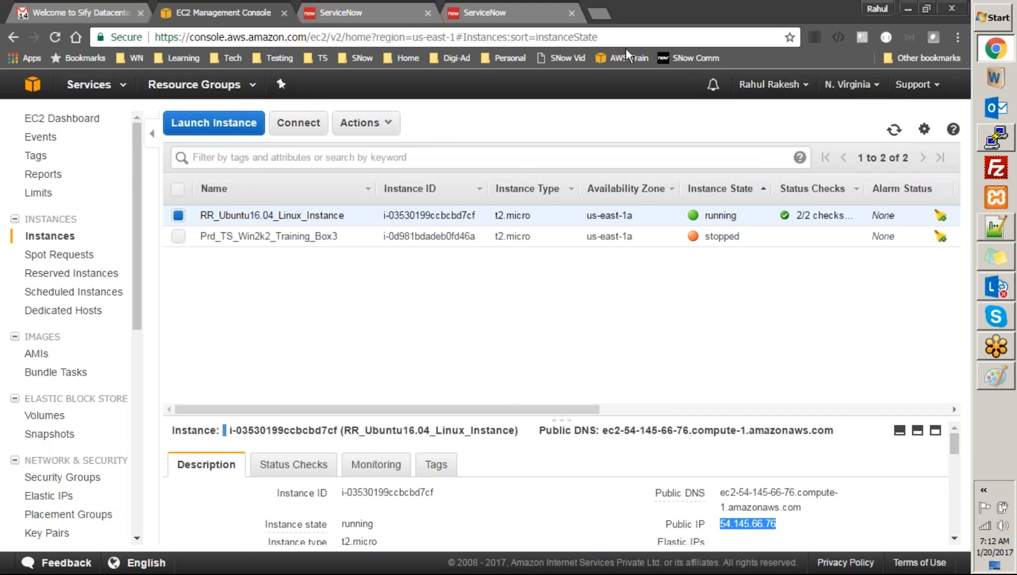
pyautogui.click(505, 12)
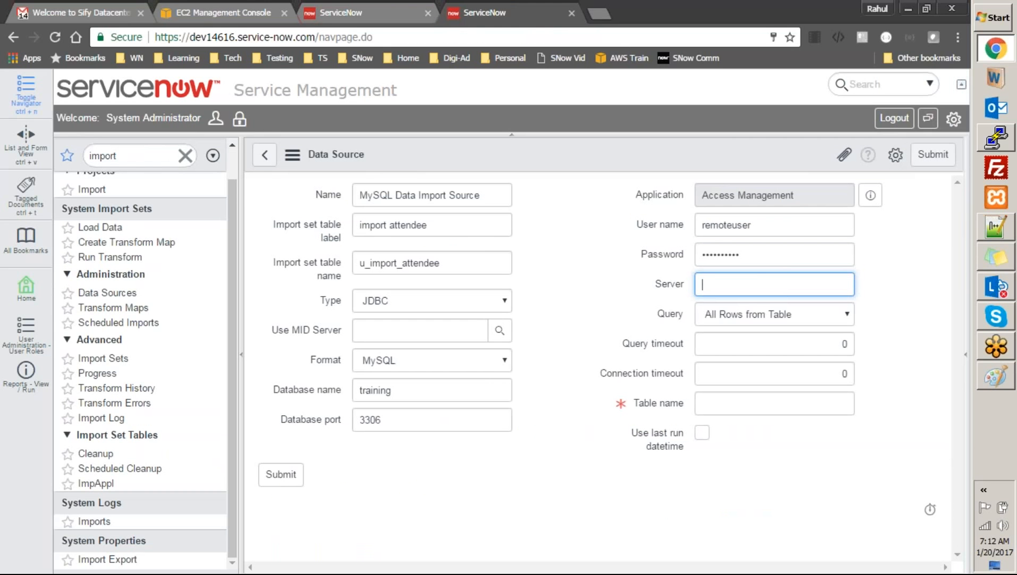
# Paste 54.145.66.76 as the server, keeping the query as All Rows from Table
pyautogui.hotkey('ctrl', 'v')
pyautogui.click(772, 312)
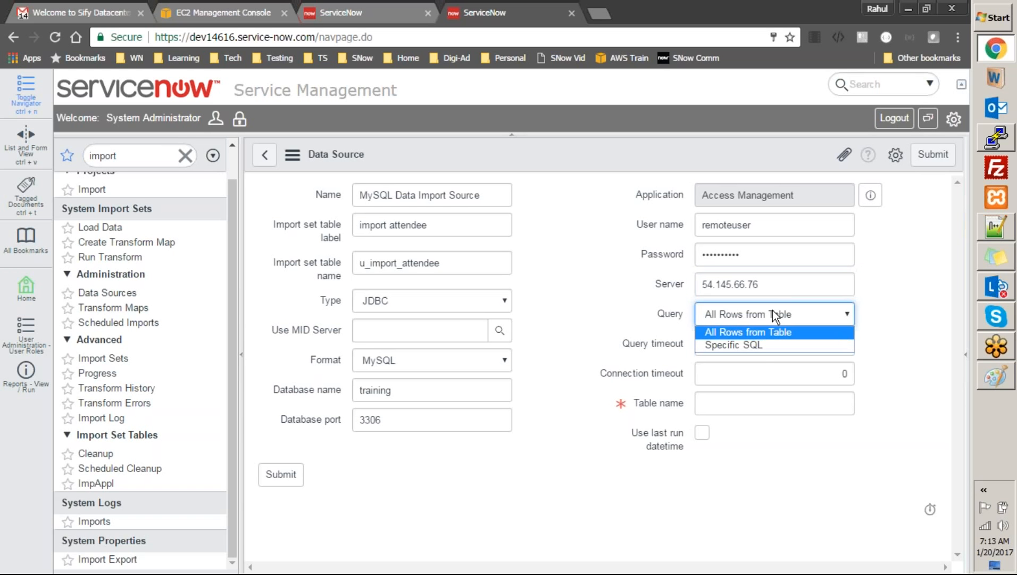
pyautogui.click(755, 345)
pyautogui.click(726, 426)
pyautogui.write('se')
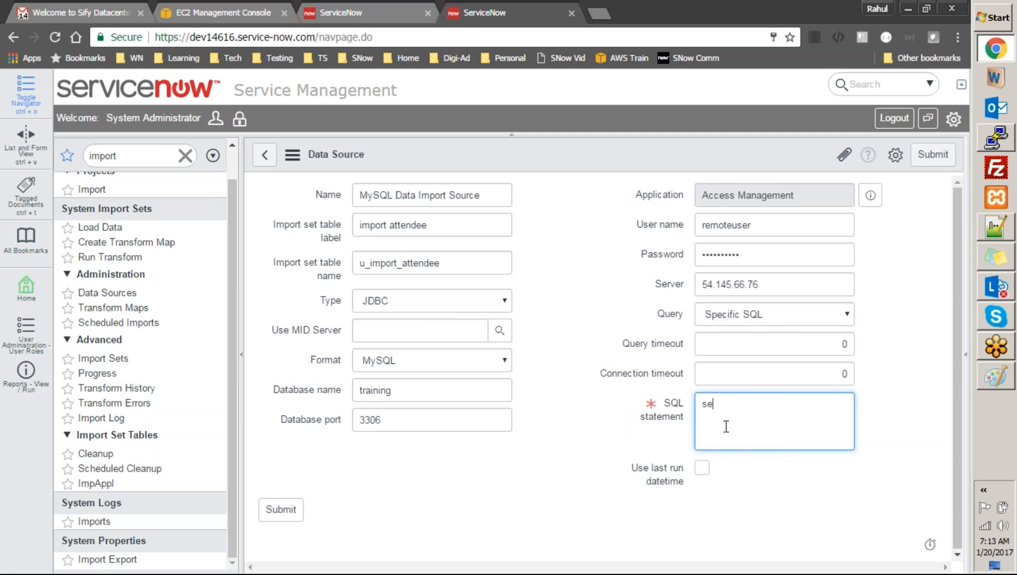
pyautogui.write('lect * wheh')
pyautogui.hotkey('ctrl', 'a')
pyautogui.press('BackSpace')
pyautogui.click(742, 320)
pyautogui.click(737, 332)
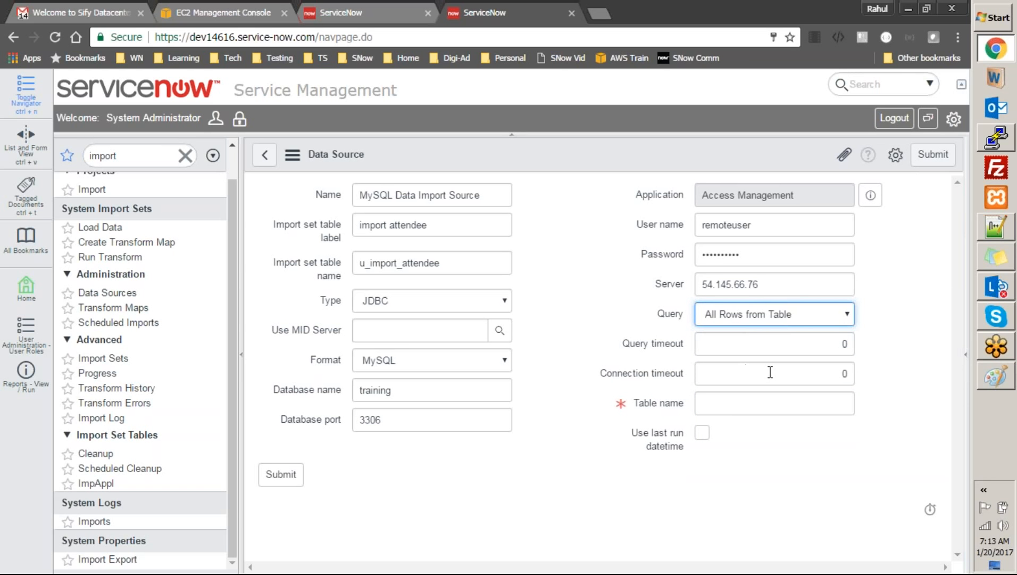
# Set both the query timeout and connection timeout to 30
pyautogui.click(828, 343)
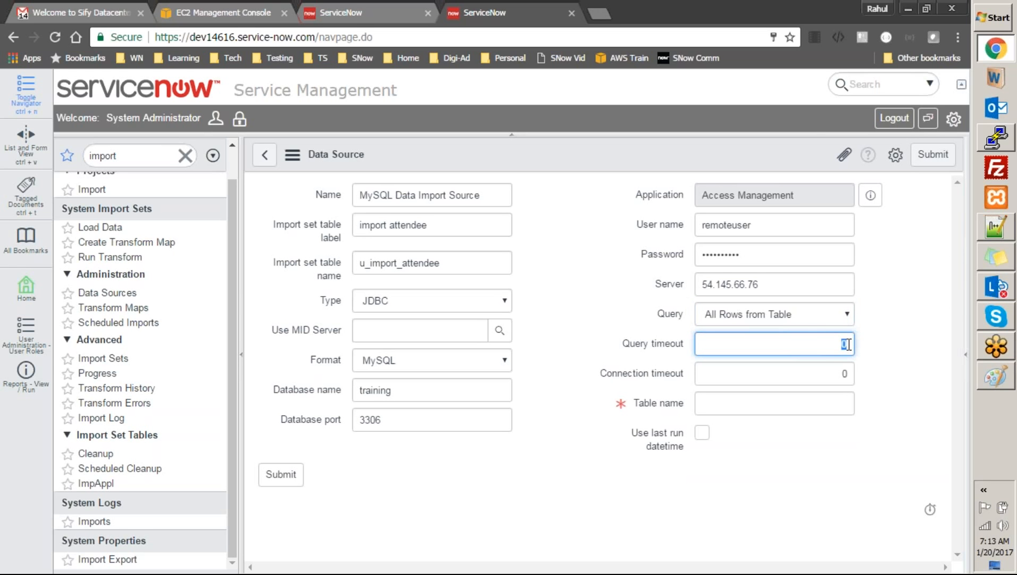
pyautogui.press('BackSpace')
pyautogui.write('30')
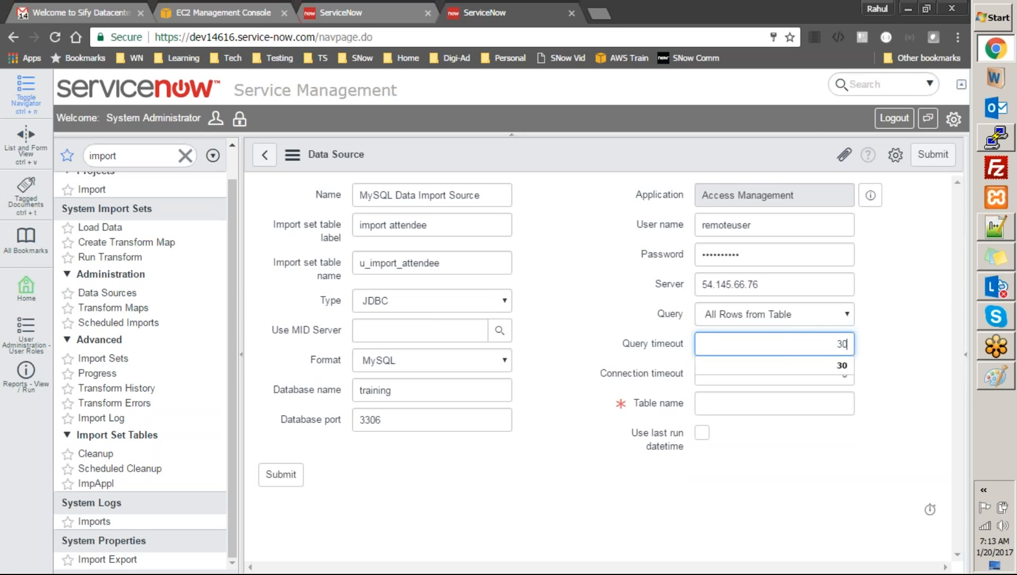
pyautogui.press('Tab')
pyautogui.write('30')
pyautogui.press('Tab')
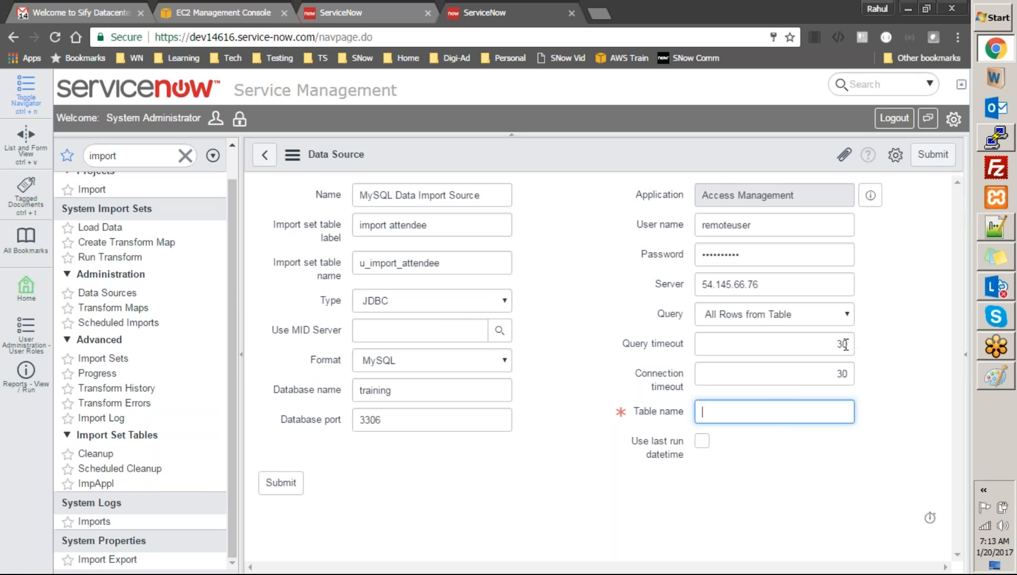
# Switch the query to Specific SQL and type 'select * from table t1, table t2'
pyautogui.click(822, 312)
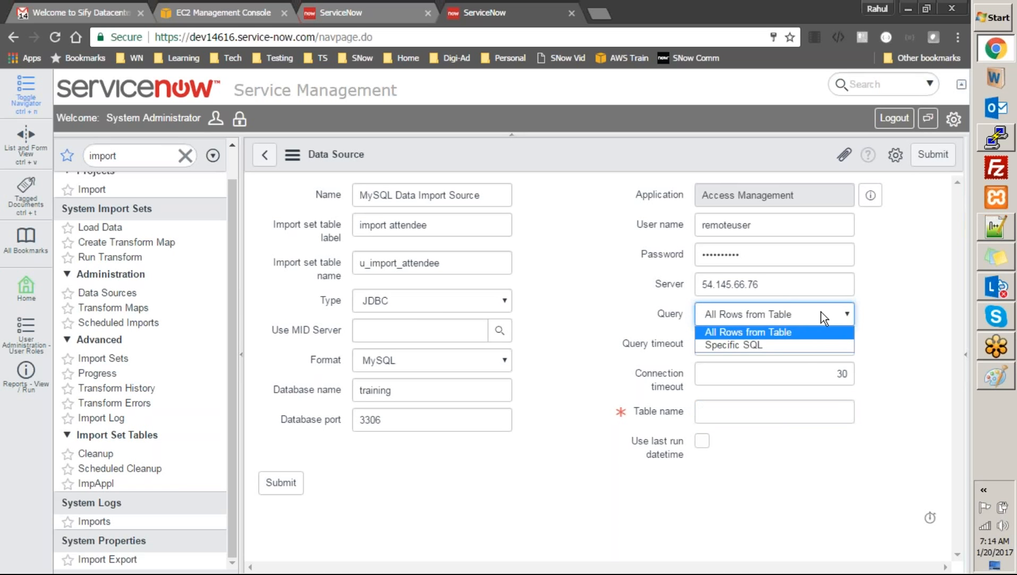
pyautogui.click(803, 345)
pyautogui.click(754, 407)
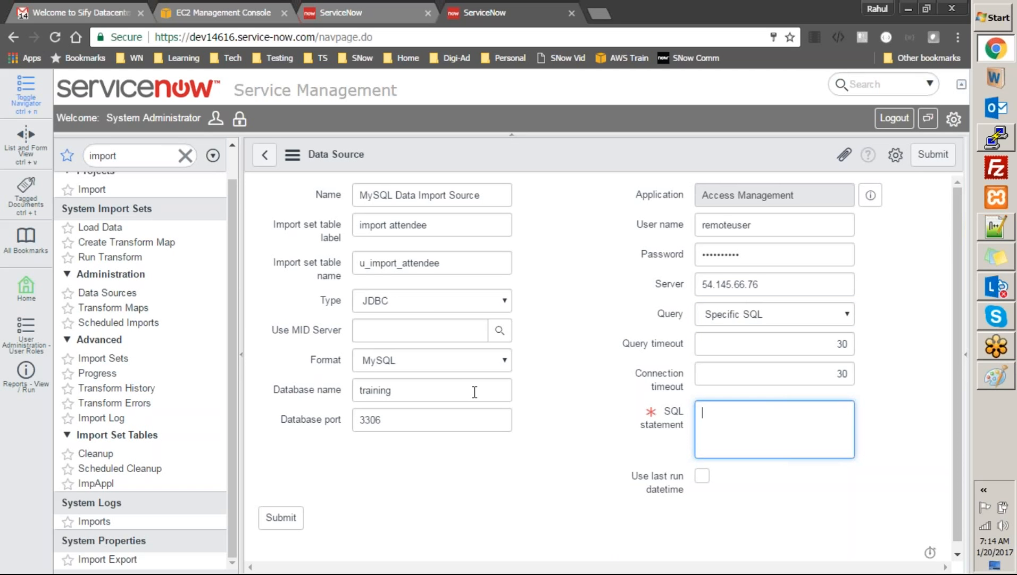
pyautogui.write('select * from tal')
pyautogui.press('BackSpace')
pyautogui.write('bel')
pyautogui.press('BackSpace')
pyautogui.press('BackSpace')
pyautogui.press('BackSpace')
pyautogui.write('le')
pyautogui.press('BackSpace')
pyautogui.press('BackSpace')
pyautogui.write('ble t1')
pyautogui.press('BackSpace')
pyautogui.press('BackSpace')
pyautogui.write('t1, table')
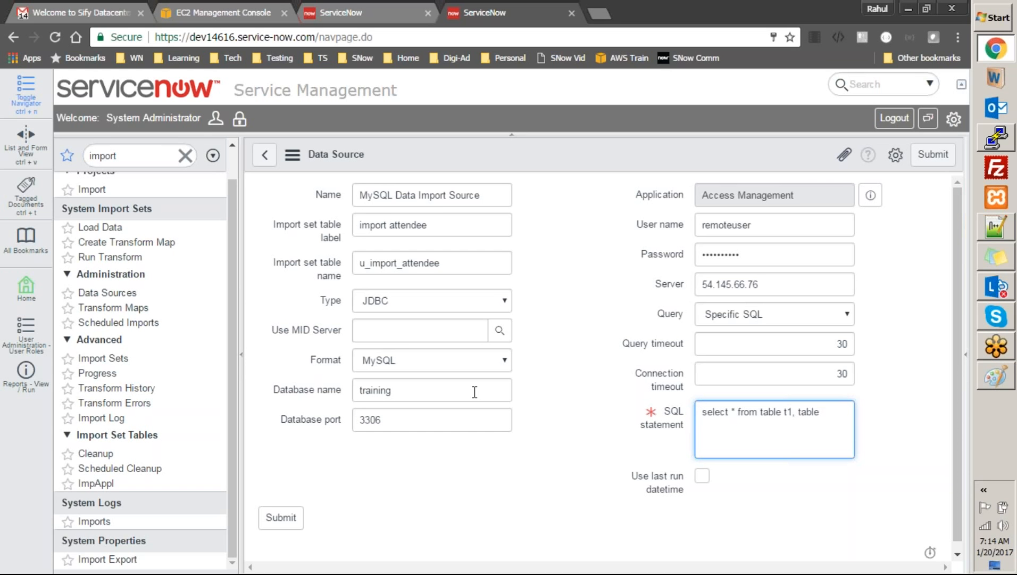
pyautogui.write(' t2')
# Add a where clause 't1.c1 = t2.c2' plus 'and some more condition'
pyautogui.press('Return')
pyautogui.write('where t1.c1 = t2.c1')
pyautogui.press('BackSpace')
pyautogui.write('2')
pyautogui.press('Return')
pyautogui.write('and s')
pyautogui.write('kome')
pyautogui.press('BackSpace')
pyautogui.press('BackSpace')
pyautogui.press('BackSpace')
pyautogui.press('BackSpace')
pyautogui.write('ome more condition')
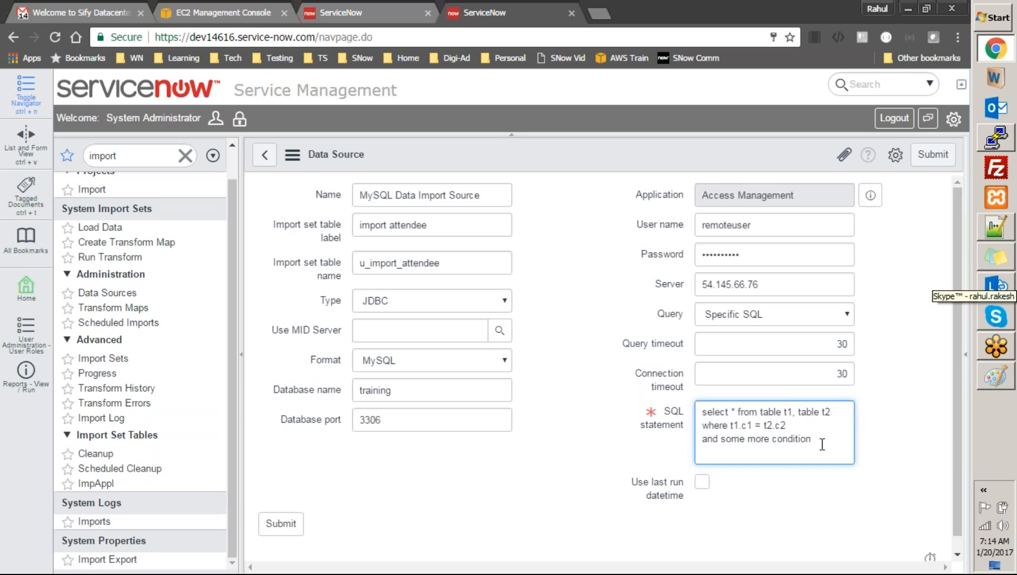
pyautogui.moveTo(822, 439); pyautogui.dragTo(704, 412)
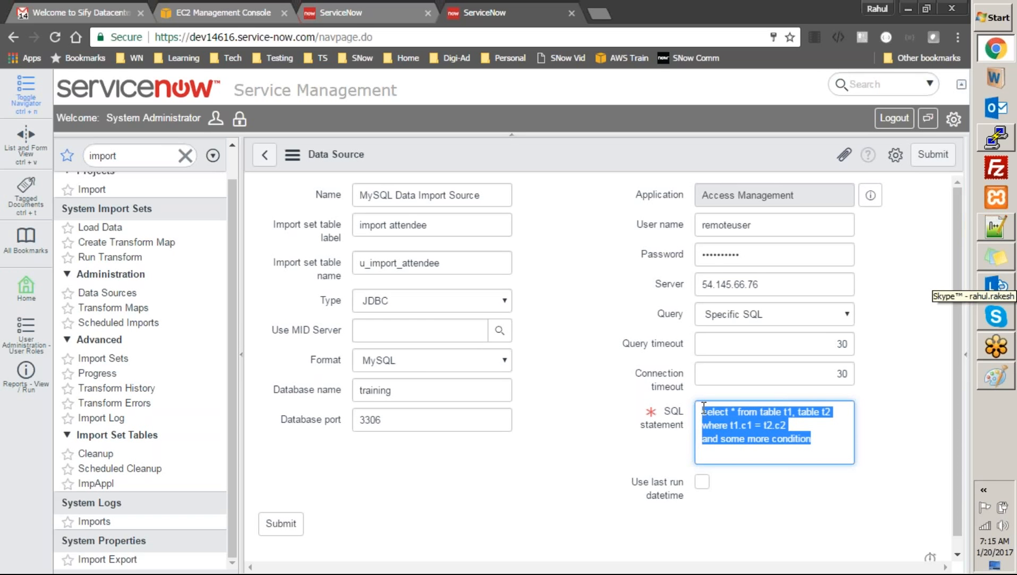
pyautogui.click(809, 454)
pyautogui.write(';')
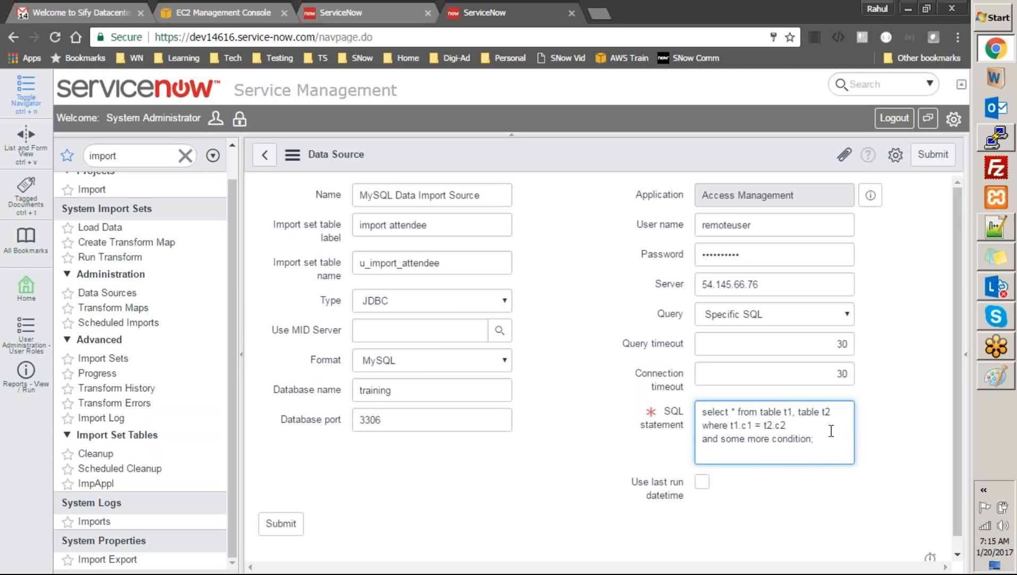
pyautogui.press('BackSpace')
pyautogui.hotkey('ctrl', 'a')
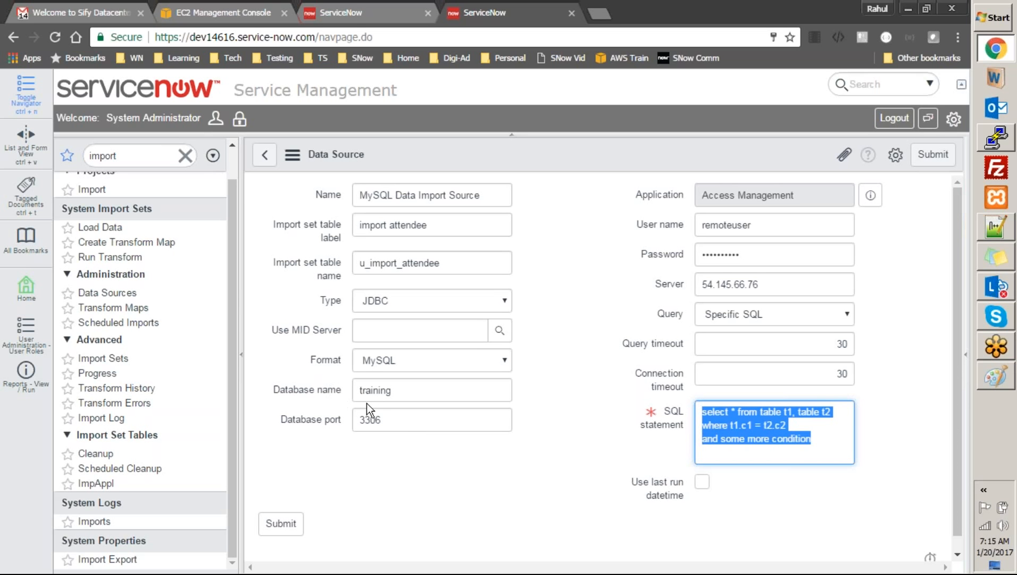
# Set Query to 'All Rows from Table' and Table name to 'attendee', copied from the MariaDB session
pyautogui.click(758, 322)
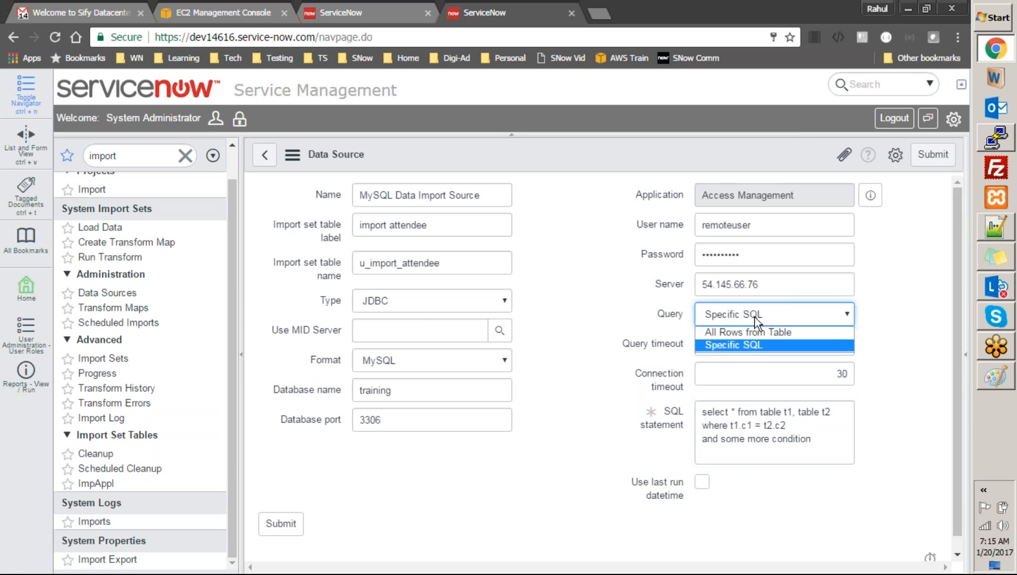
pyautogui.click(748, 333)
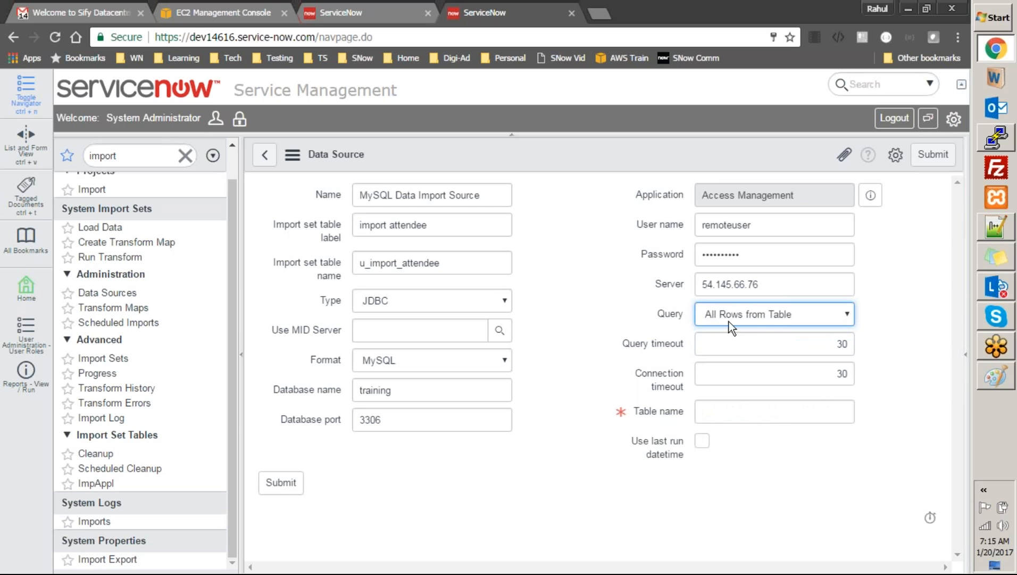
pyautogui.click(703, 413)
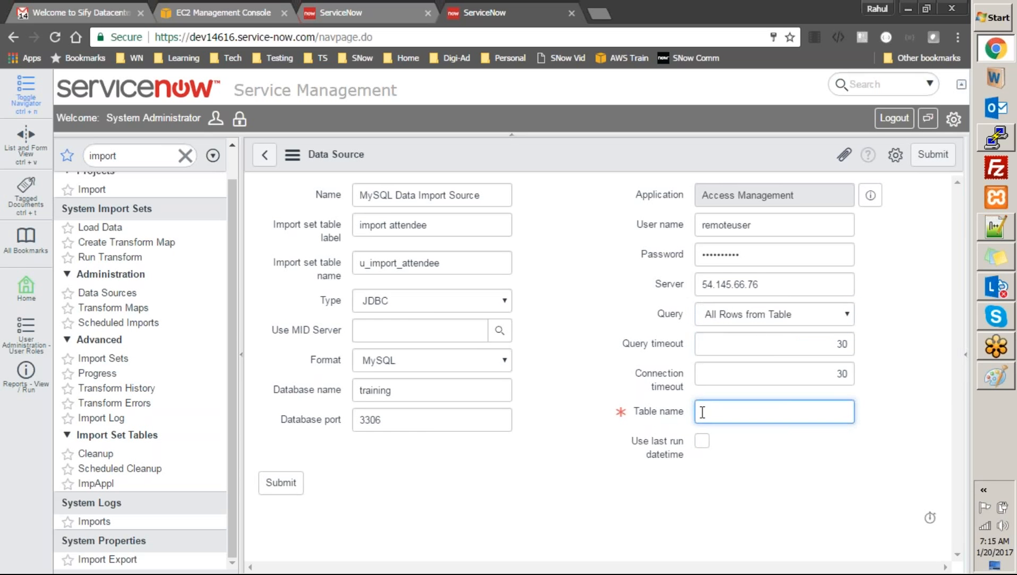
pyautogui.click(996, 137)
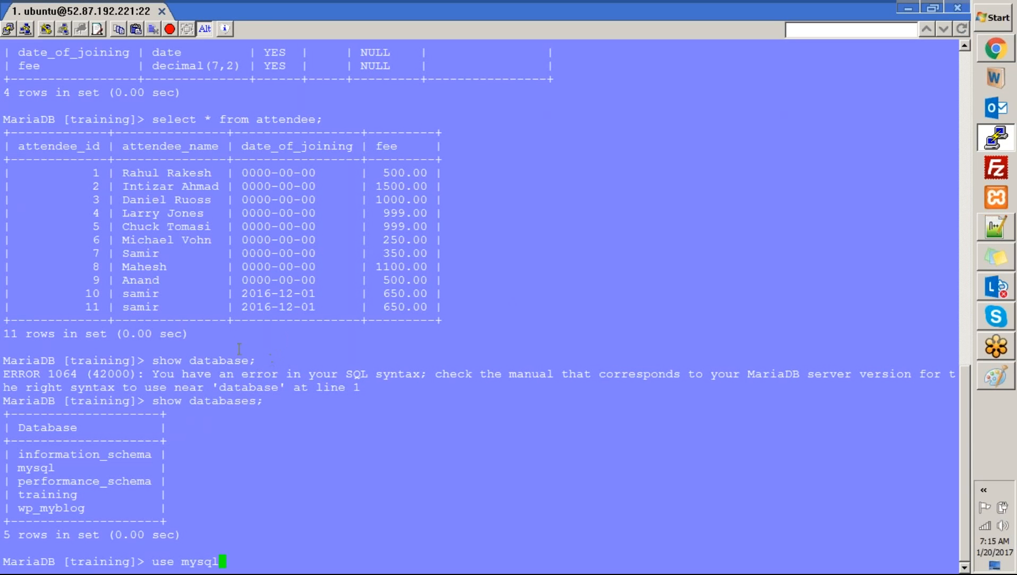
pyautogui.doubleClick(281, 118)
pyautogui.hotkey('ctrl', 'c')
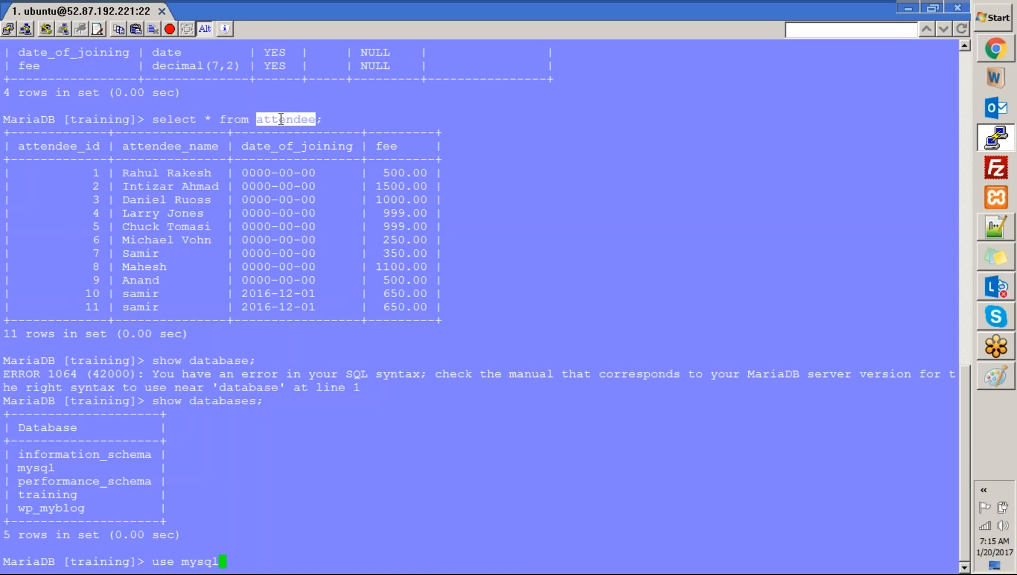
pyautogui.hotkey('alt', 'Tab')
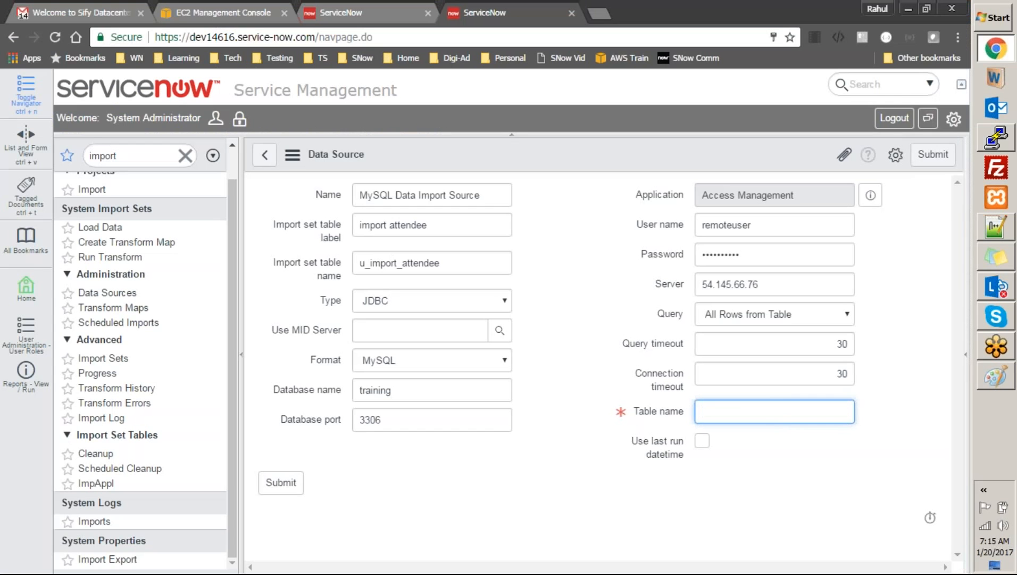
pyautogui.hotkey('ctrl', 'v')
pyautogui.click(730, 528)
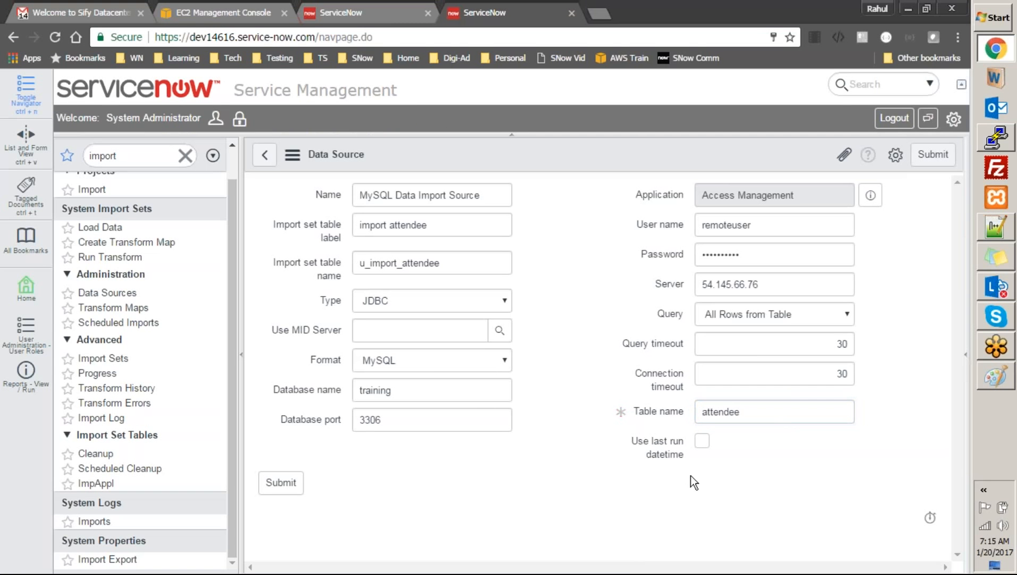
# Toggle the Use last run datetime option on and back off
pyautogui.click(704, 441)
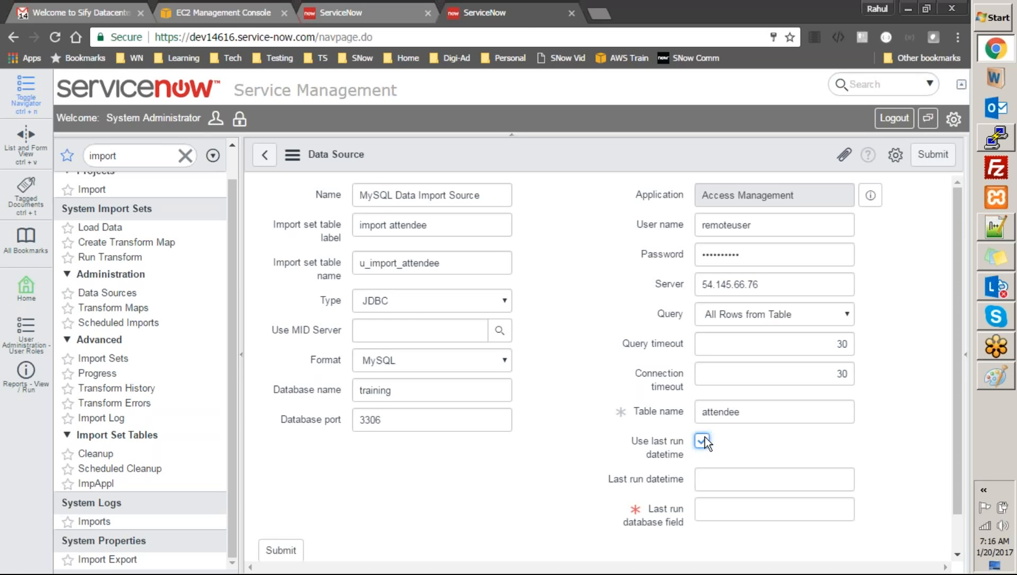
pyautogui.click(703, 440)
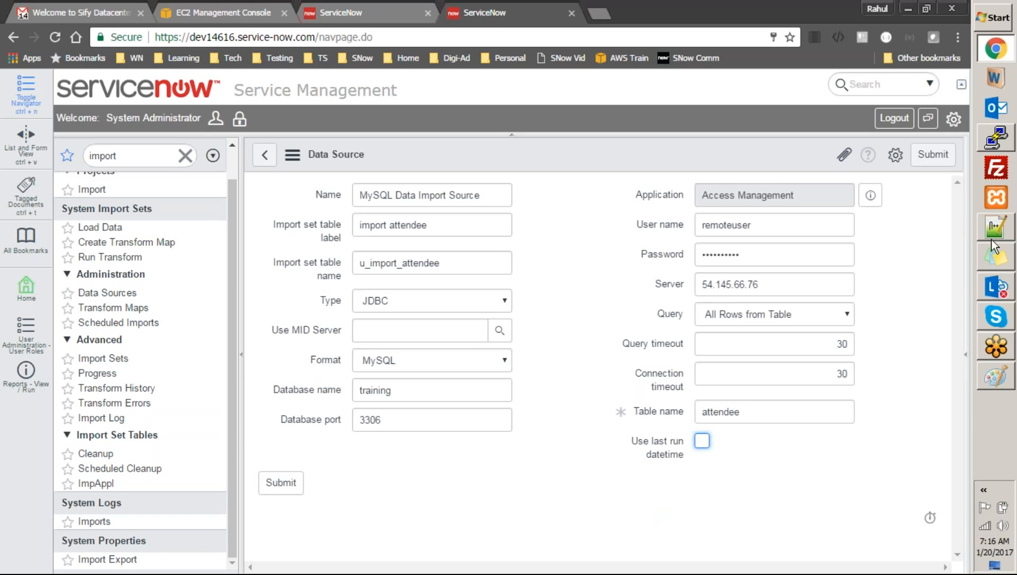
pyautogui.click(1005, 133)
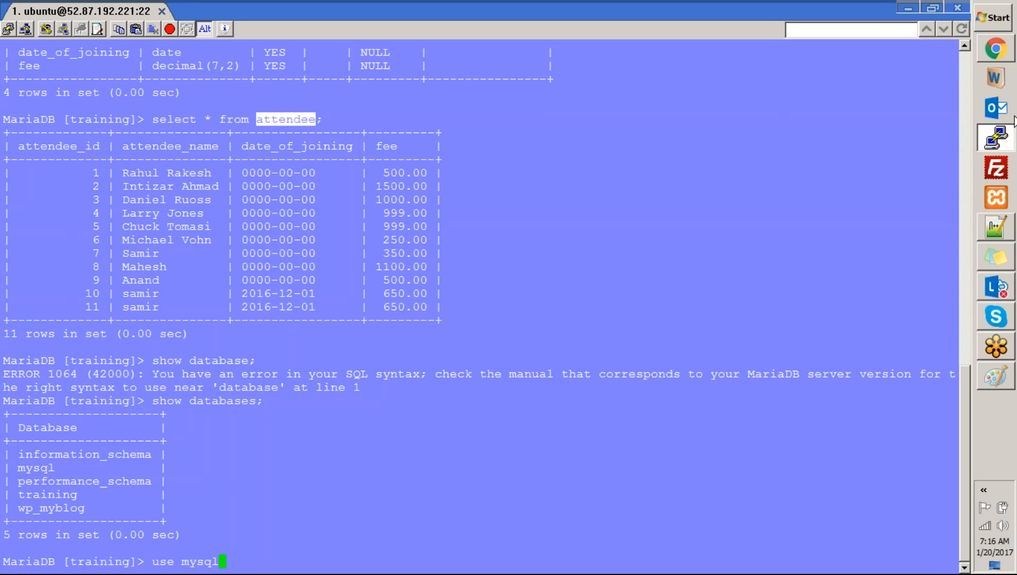
pyautogui.click(993, 139)
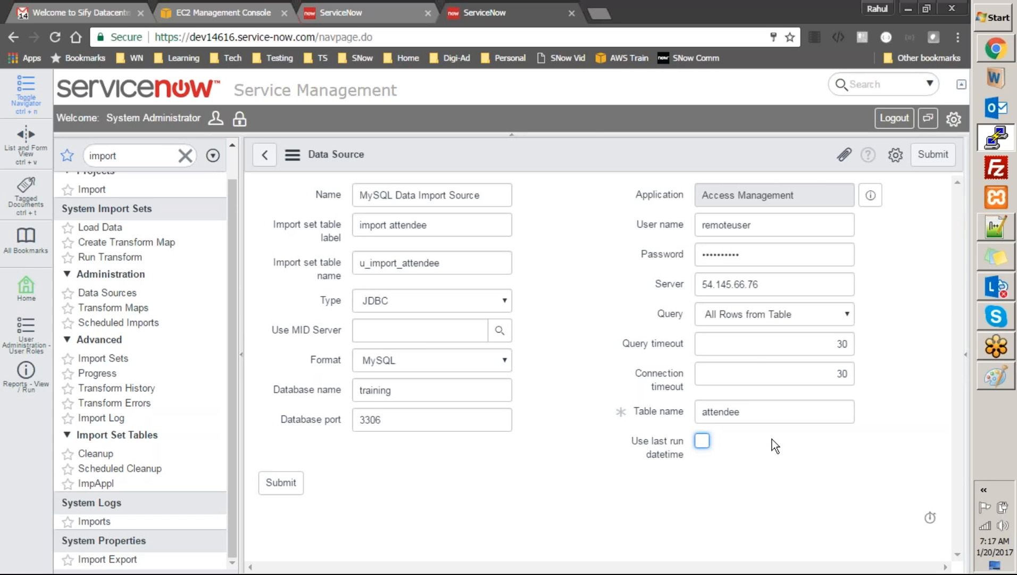
# Save the MySQL Data Import Source record and run Test Load 20 Records
pyautogui.click(594, 153)
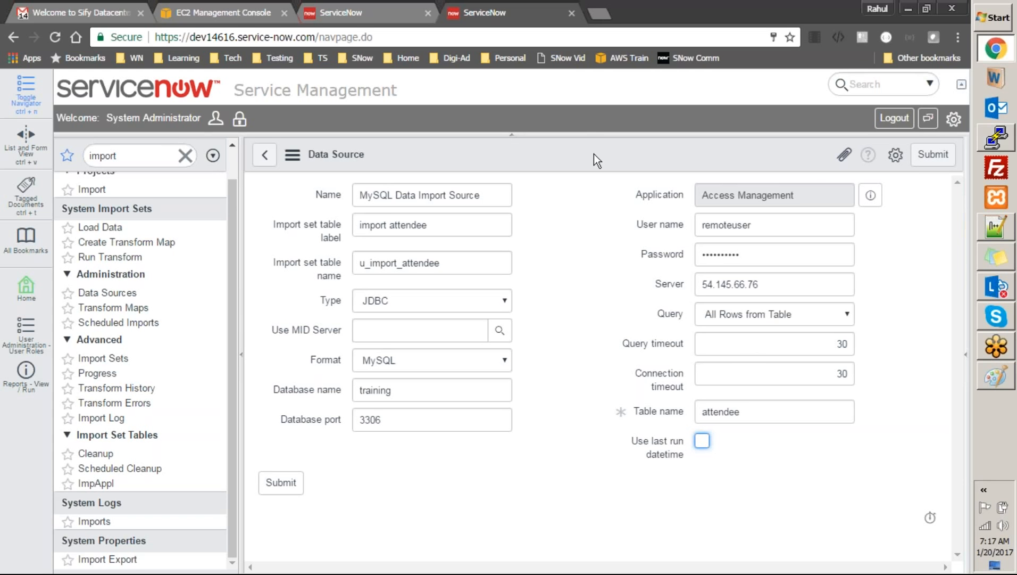
pyautogui.rightClick(594, 153)
pyautogui.click(617, 164)
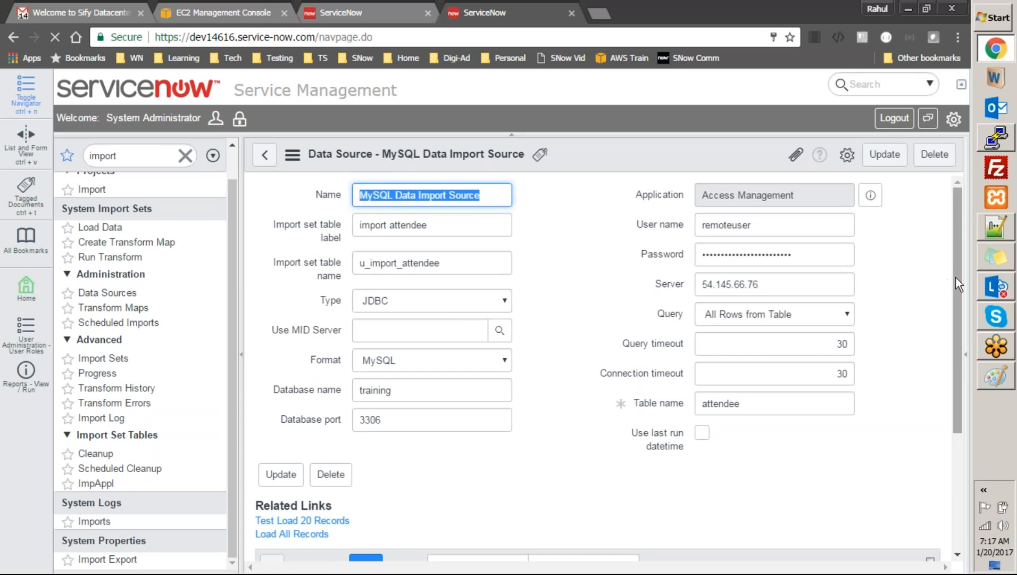
pyautogui.moveTo(959, 274); pyautogui.dragTo(951, 308)
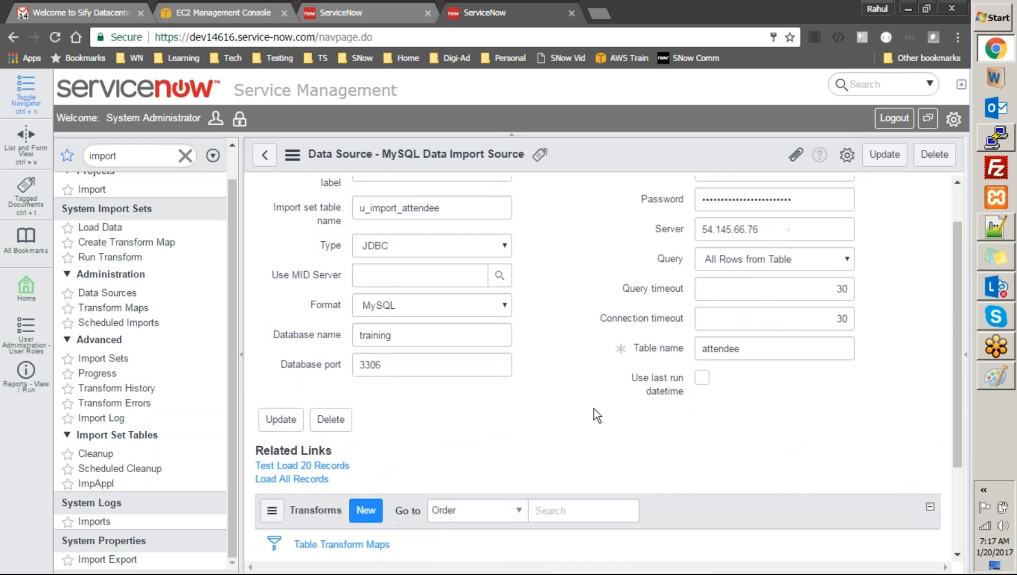
pyautogui.click(327, 465)
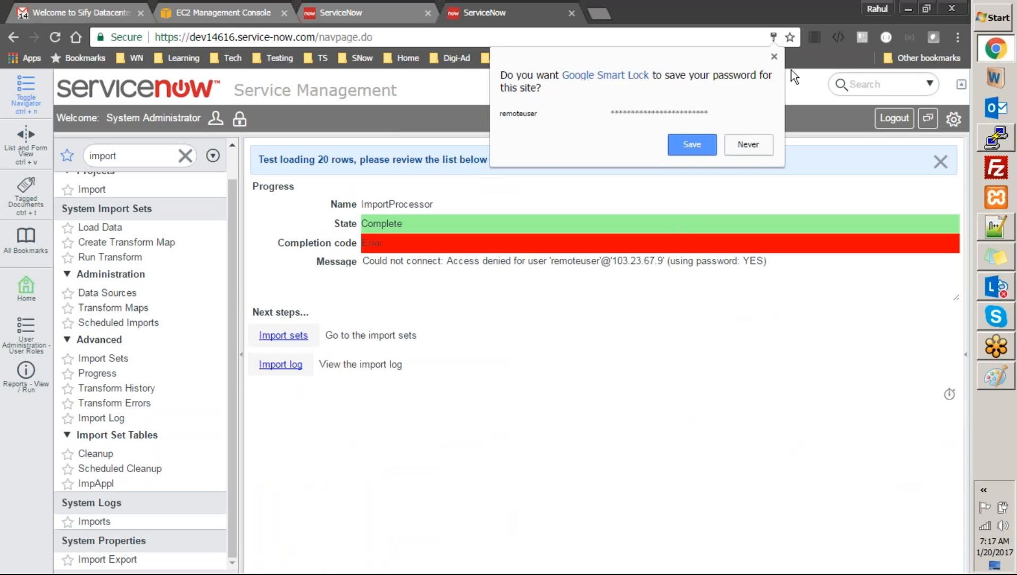
# Dismiss Smart Lock and run Test Load 20 Records from the fourth tab's attendee data source, then view EC2 instances
pyautogui.click(764, 145)
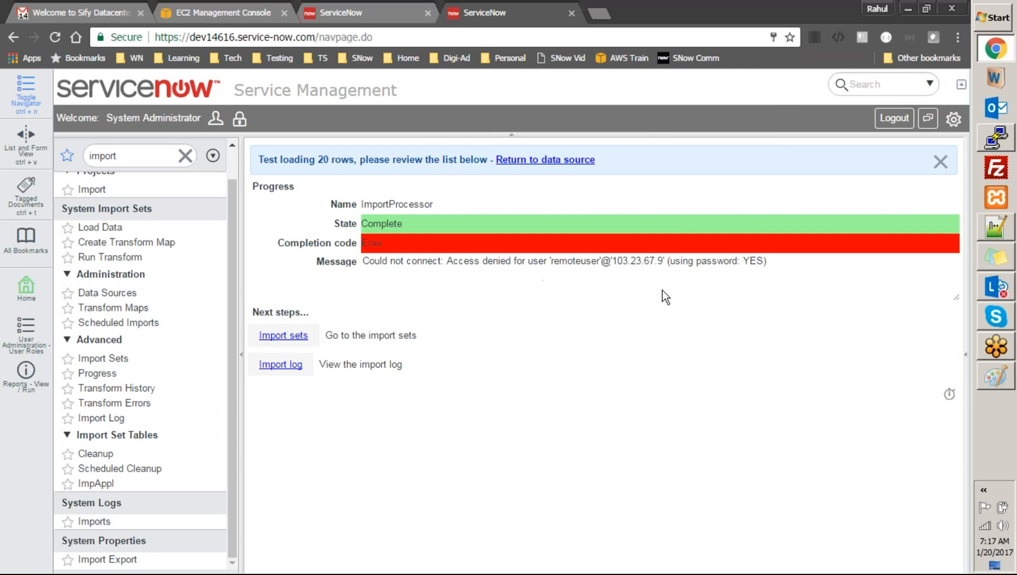
pyautogui.hotkey('ctrl', 'Tab')
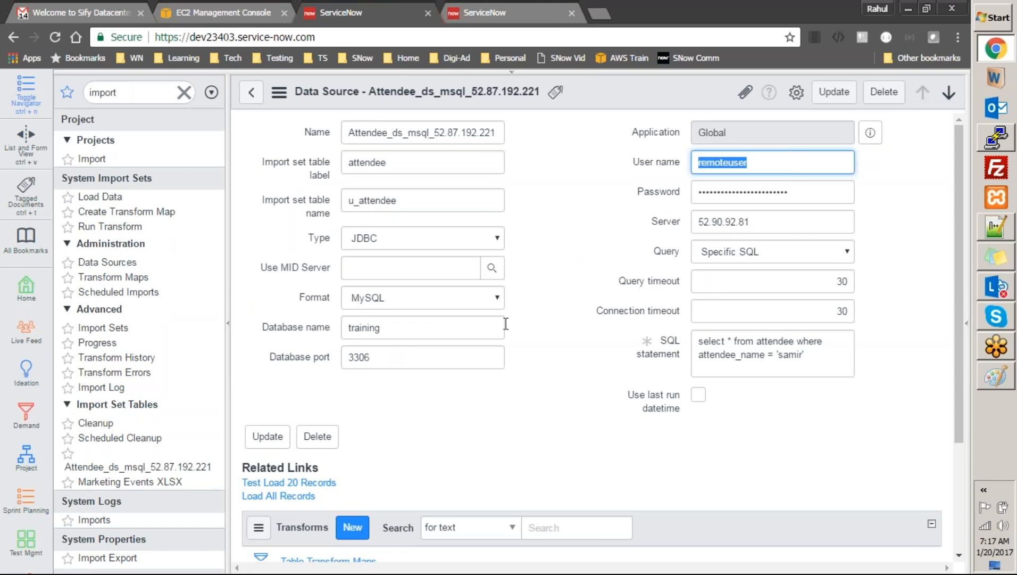
pyautogui.click(803, 198)
pyautogui.moveTo(795, 193); pyautogui.dragTo(732, 193)
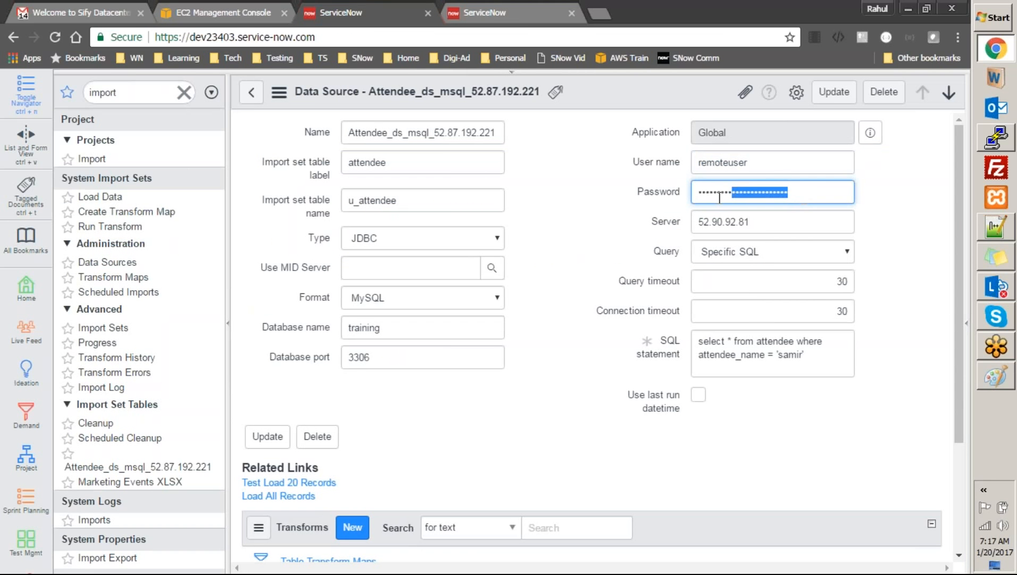
pyautogui.click(329, 486)
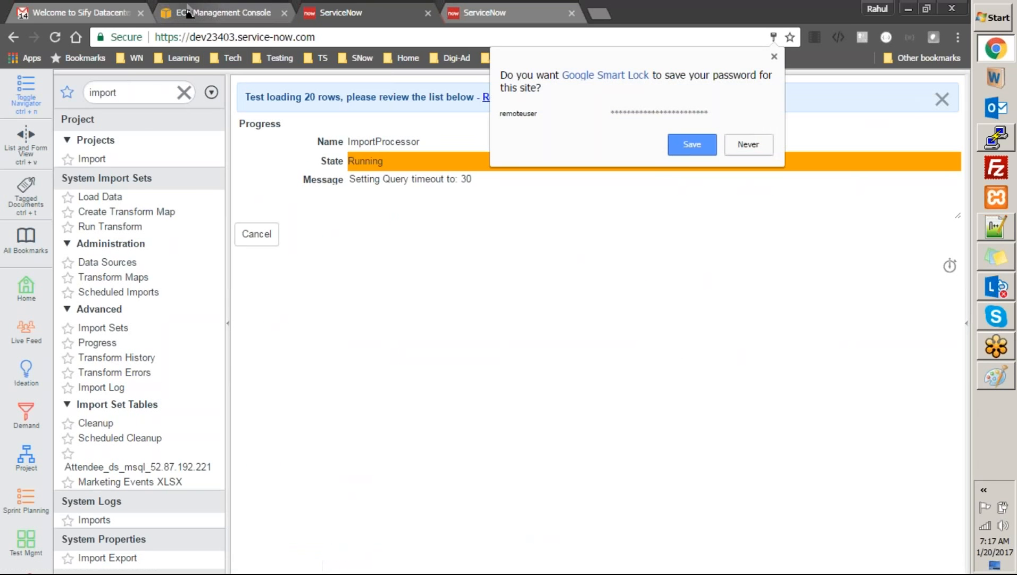
pyautogui.click(748, 144)
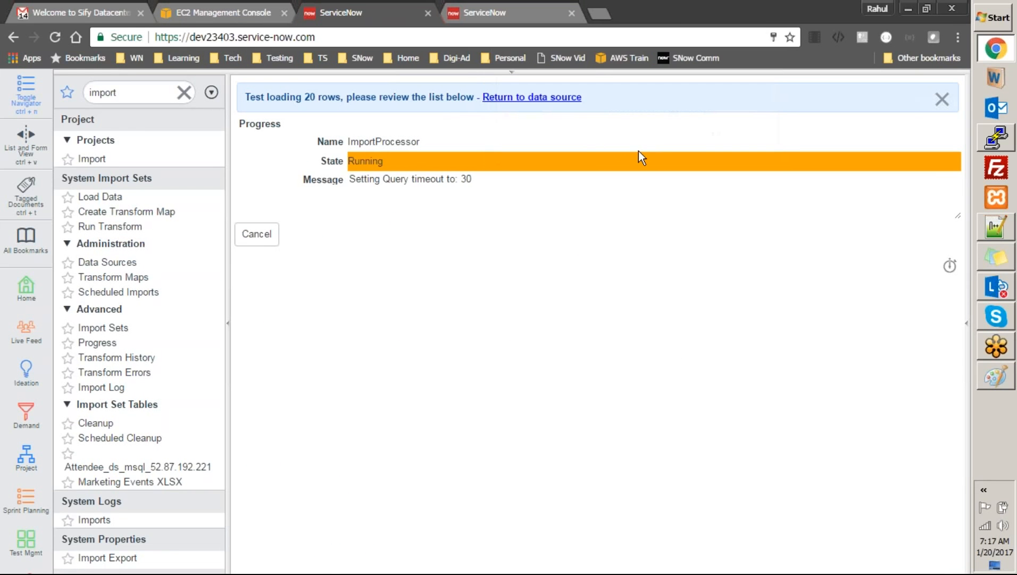
pyautogui.click(216, 12)
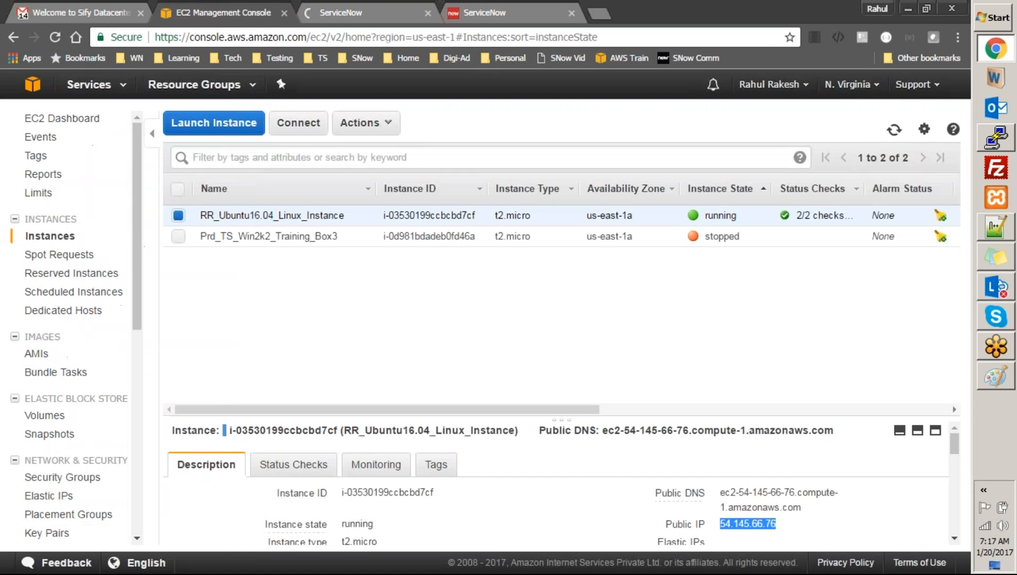
# Check the EC2 instance's public IP 54.145.66.76, then go back to the ServiceNow import progress
pyautogui.moveTo(780, 528); pyautogui.dragTo(720, 524)
pyautogui.hotkey('ctrl', 'c')
pyautogui.click(391, 13)
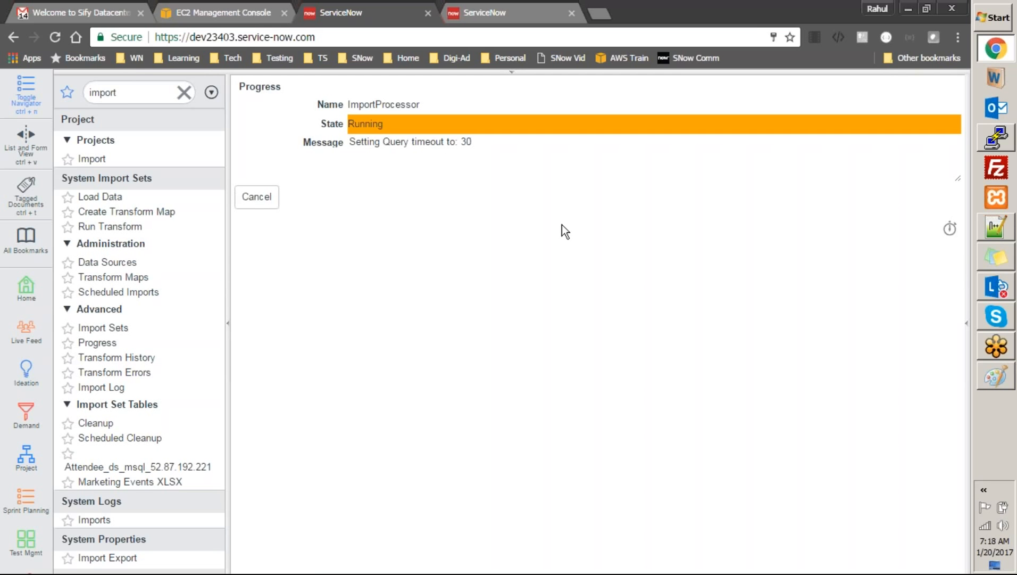
pyautogui.click(129, 263)
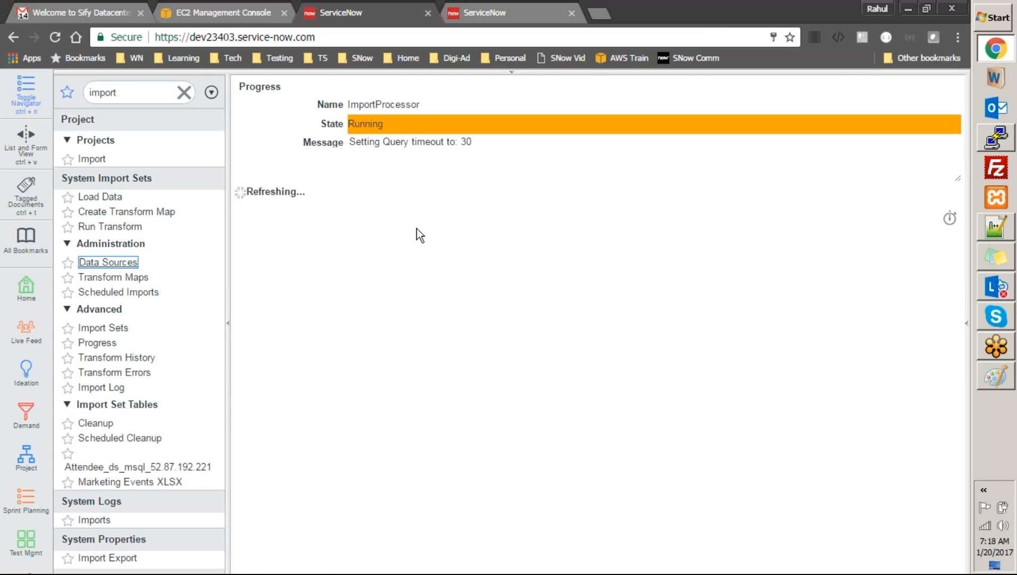
pyautogui.click(510, 73)
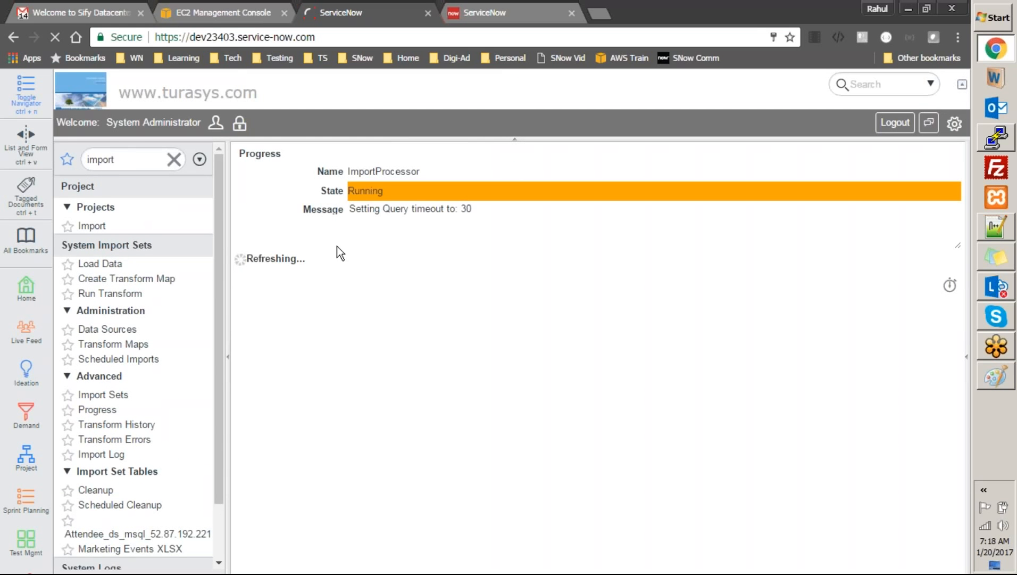
pyautogui.click(273, 267)
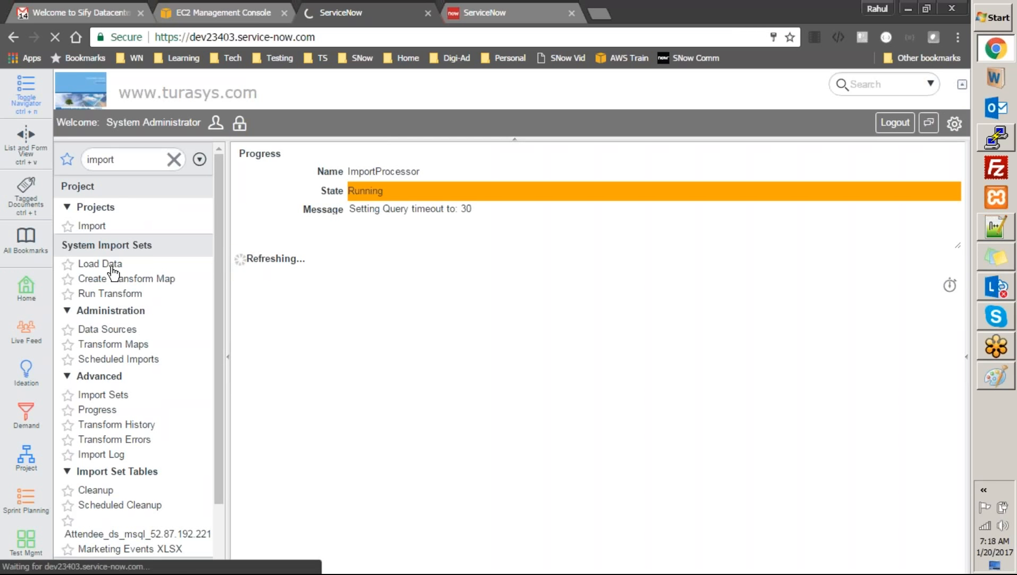
pyautogui.click(122, 330)
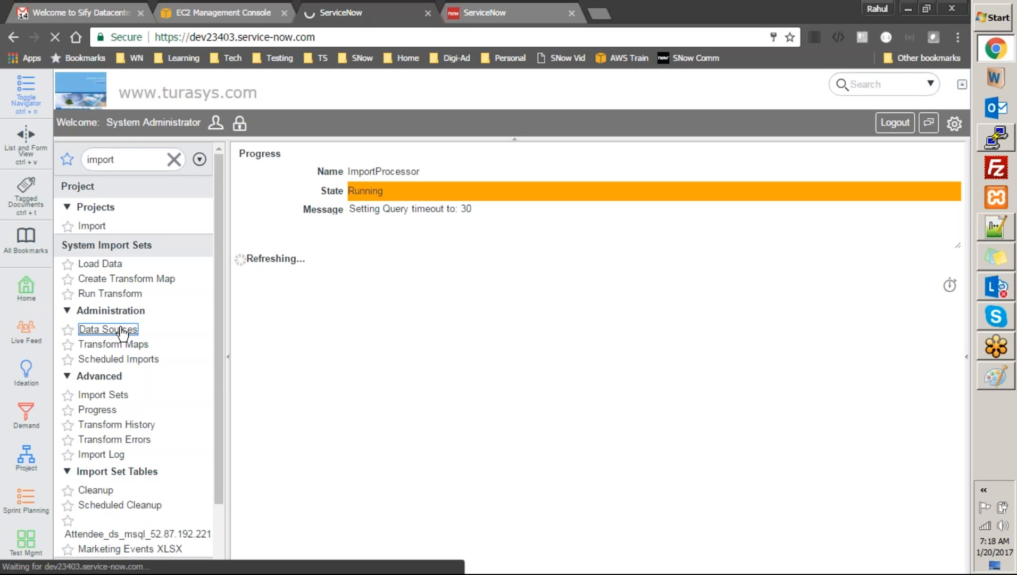
pyautogui.click(775, 18)
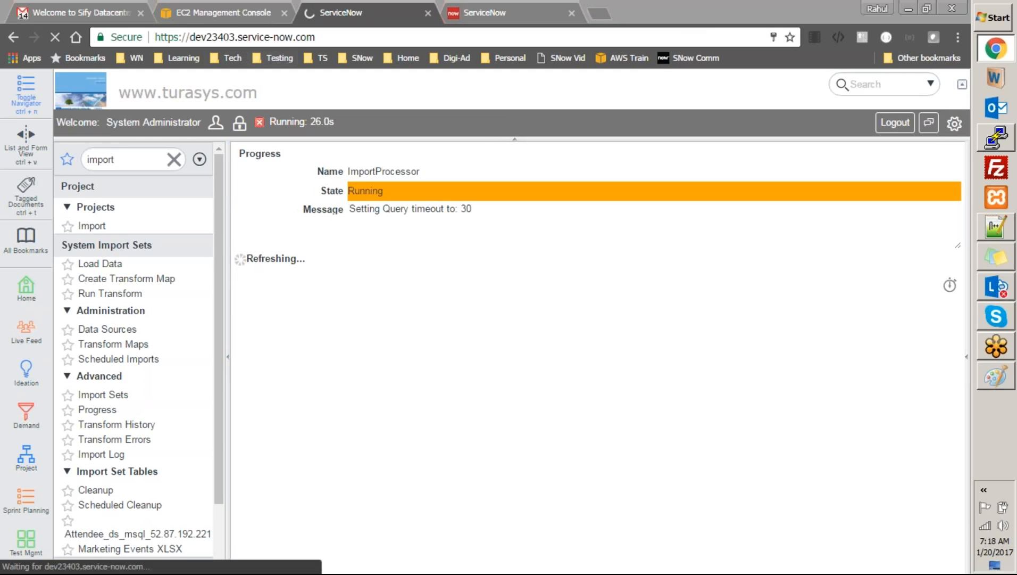
pyautogui.click(108, 329)
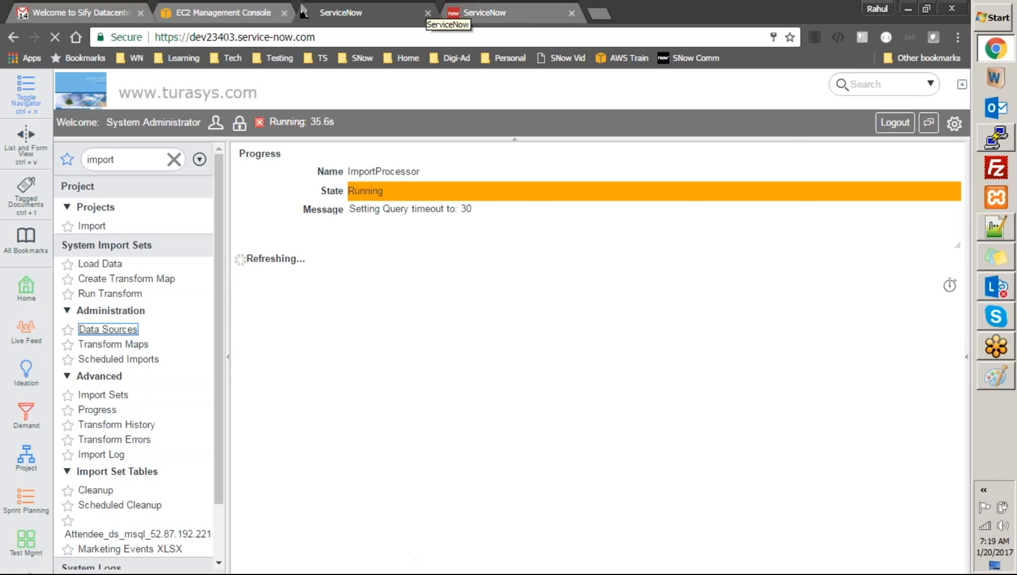
pyautogui.click(240, 13)
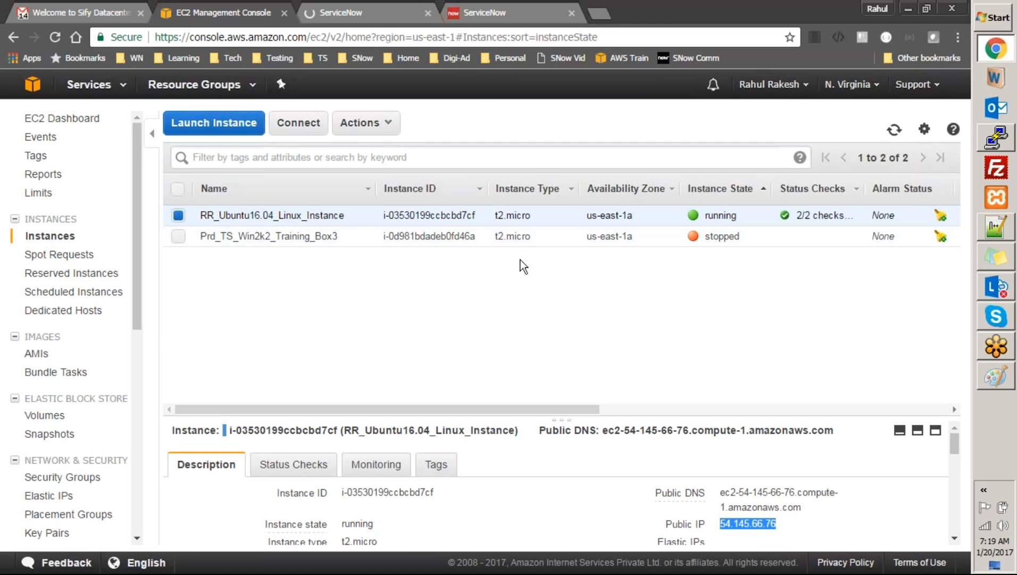
pyautogui.click(399, 14)
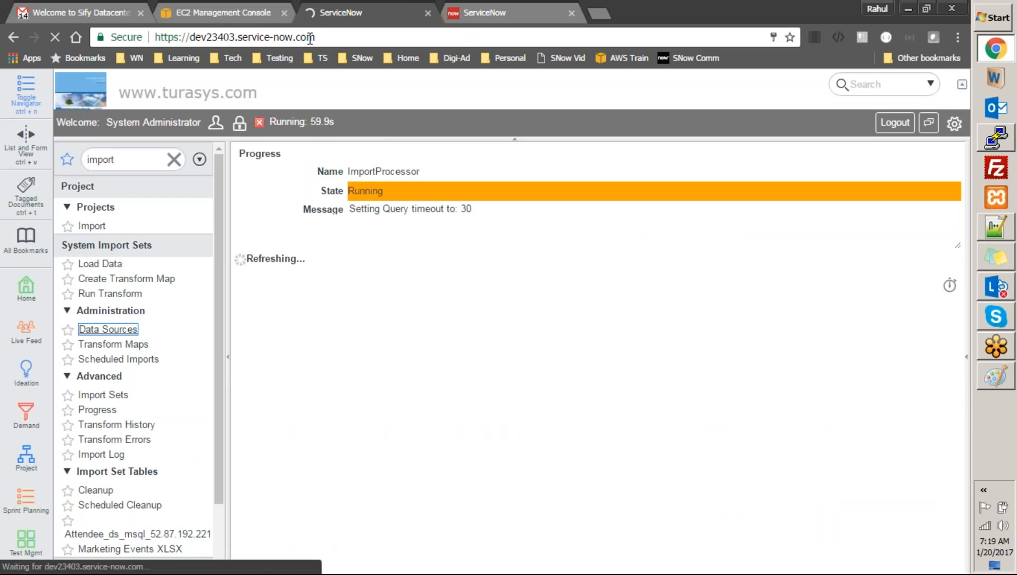
pyautogui.click(318, 39)
# Reload the ServiceNow page to drop the stalled import, glancing at the EC2 list meanwhile
pyautogui.press('Return')
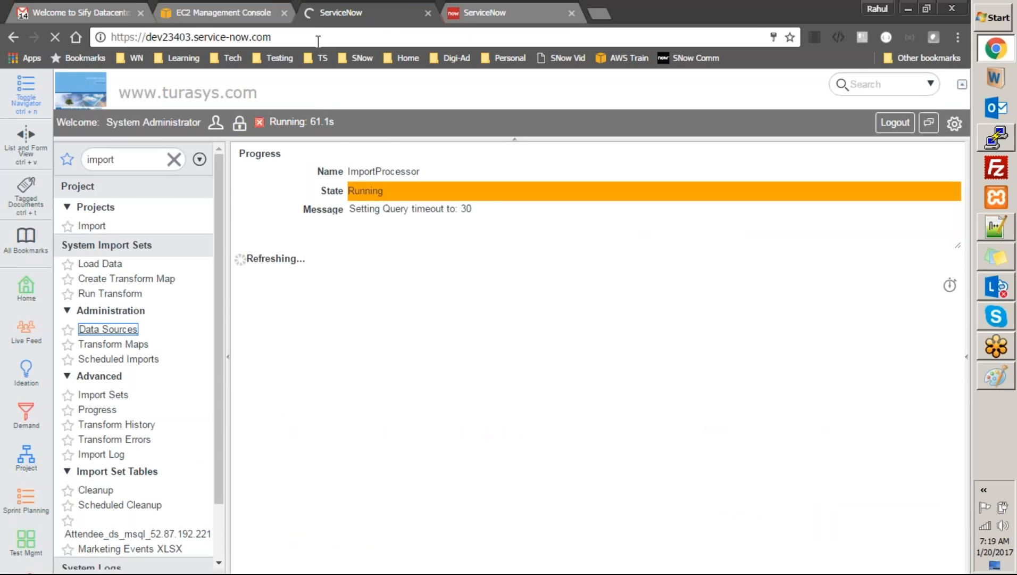
pyautogui.click(249, 6)
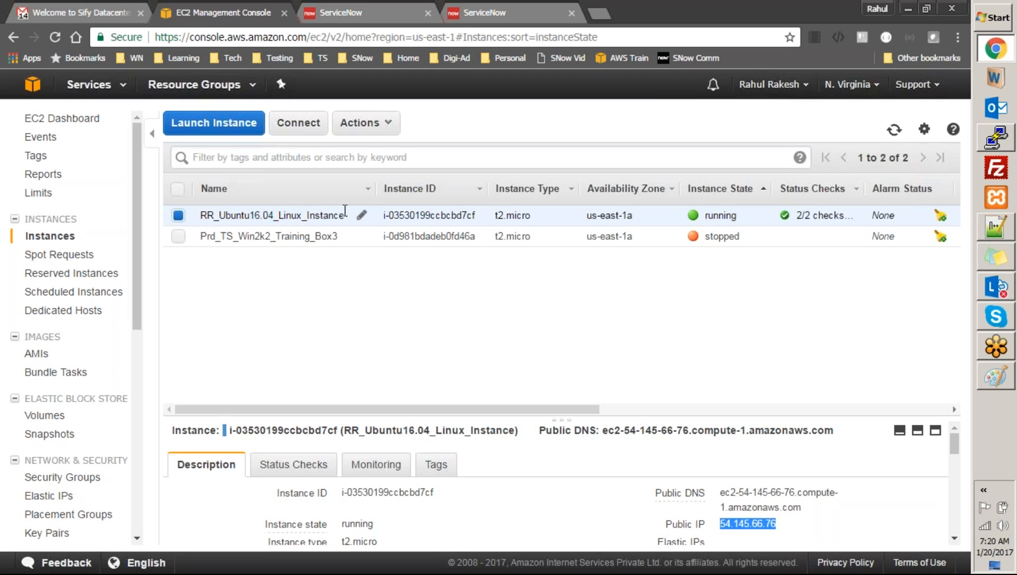
pyautogui.click(375, 12)
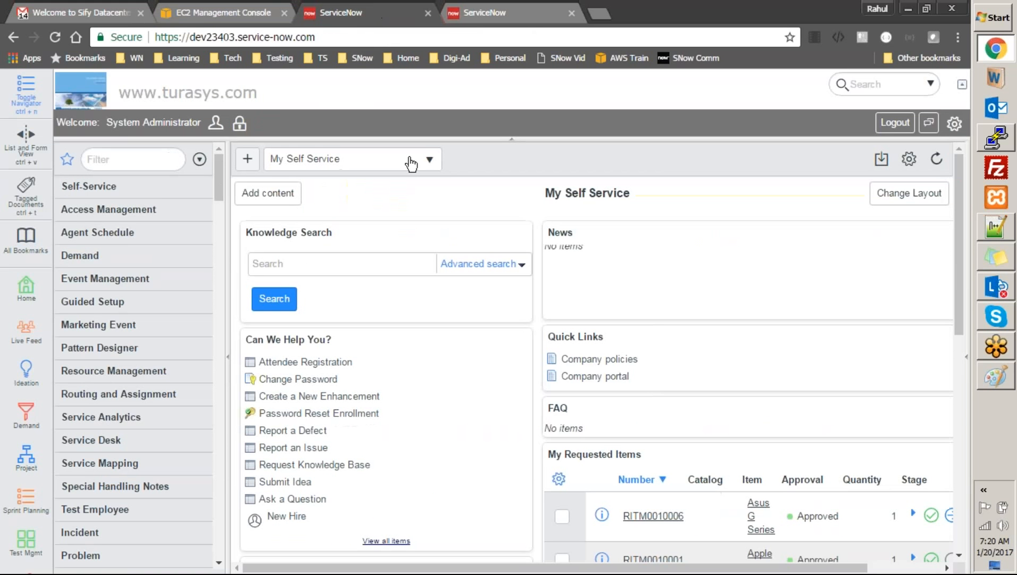
# Filter the navigator for 'import' and open the Attendee_ds_msql data source
pyautogui.click(162, 163)
pyautogui.write('import')
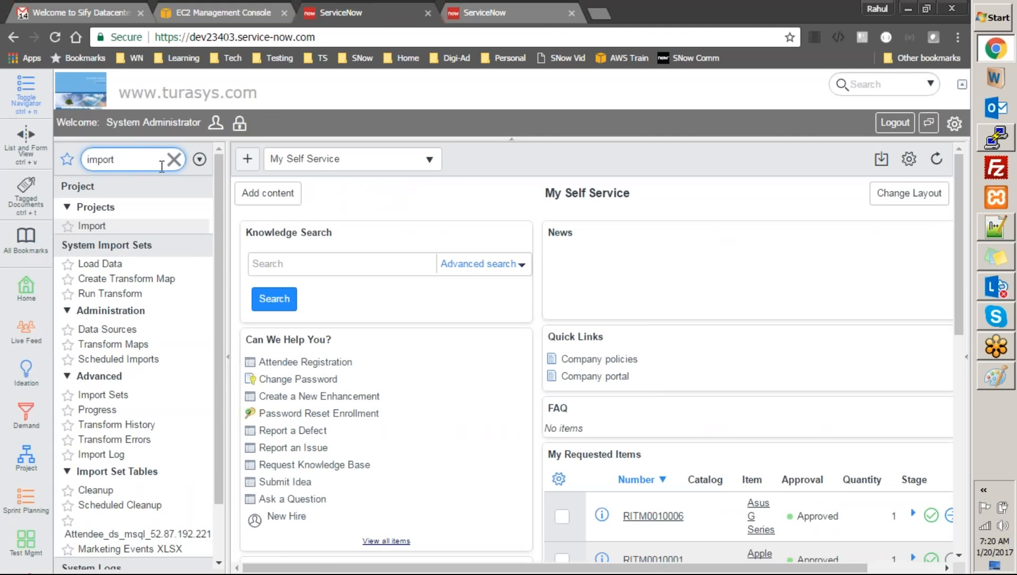
pyautogui.click(120, 330)
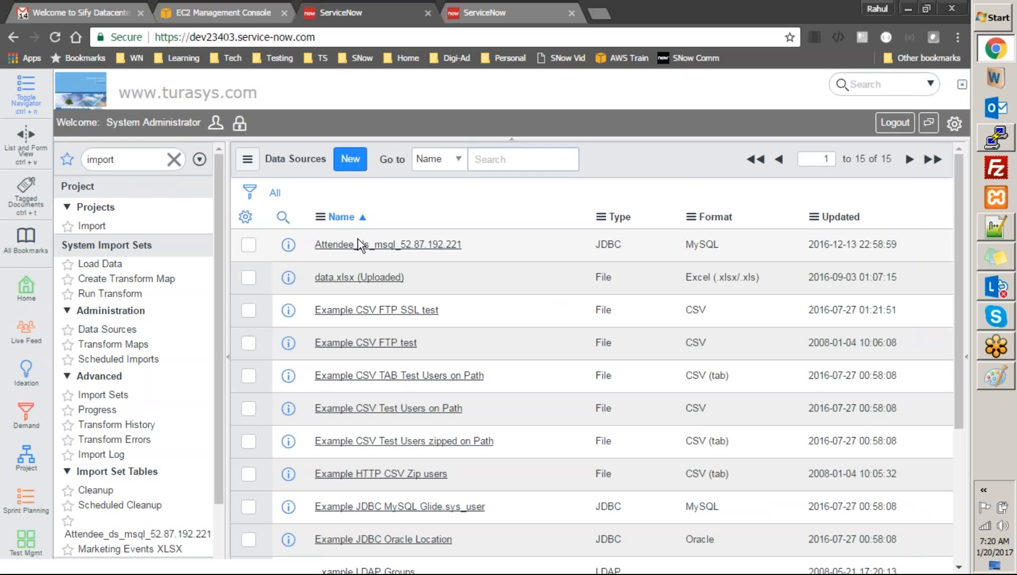
pyautogui.click(357, 245)
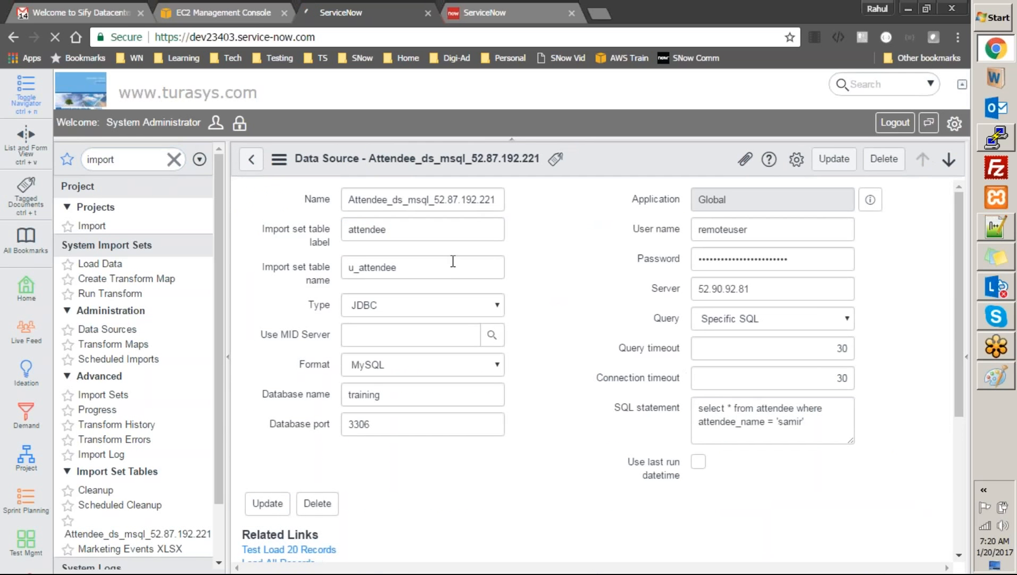
# Replace the IP in Name and Server with 54.145.66.76, save, and test-load 20 records
pyautogui.doubleClick(496, 201)
pyautogui.click(497, 202)
pyautogui.moveTo(497, 201); pyautogui.dragTo(438, 203)
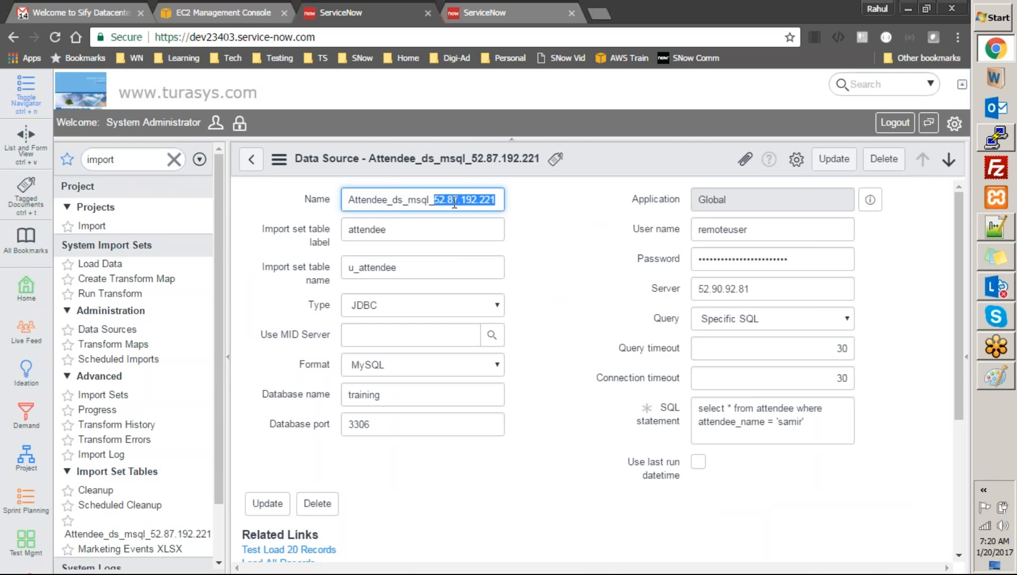
pyautogui.hotkey('ctrl', 'v')
pyautogui.doubleClick(778, 286)
pyautogui.hotkey('ctrl', 'v')
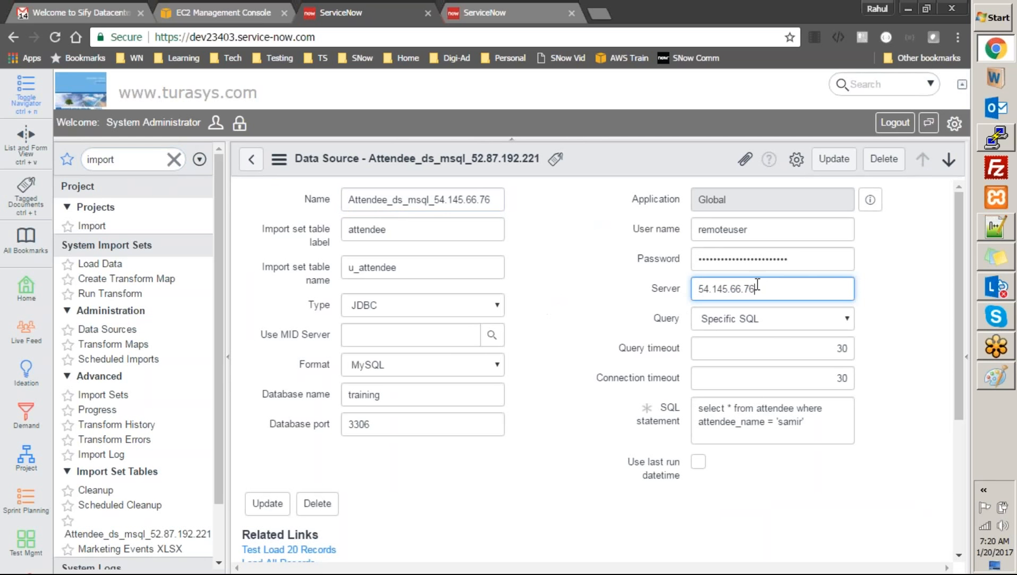
pyautogui.rightClick(669, 161)
pyautogui.click(676, 171)
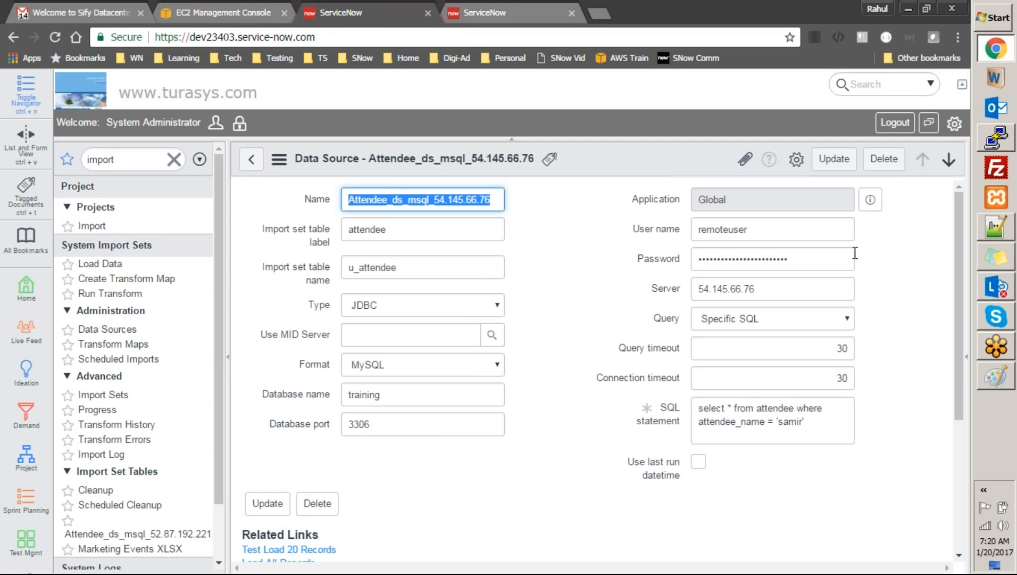
pyautogui.click(331, 550)
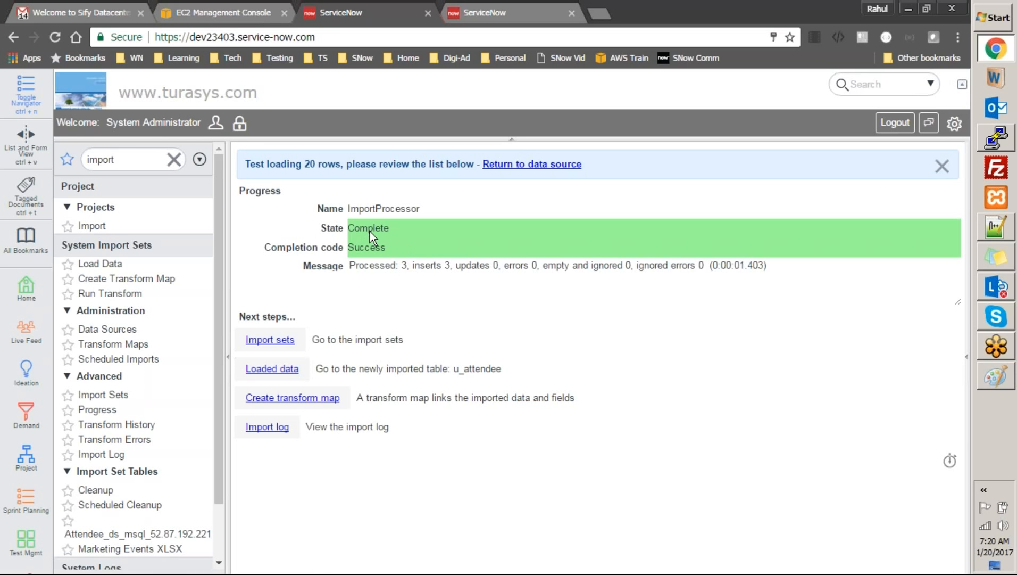
# Check the Processed and inserts counts in the message, then open the Loaded data with three attendee rows
pyautogui.click(409, 268)
pyautogui.doubleClick(402, 266)
pyautogui.doubleClick(446, 265)
pyautogui.moveTo(443, 262); pyautogui.dragTo(436, 263)
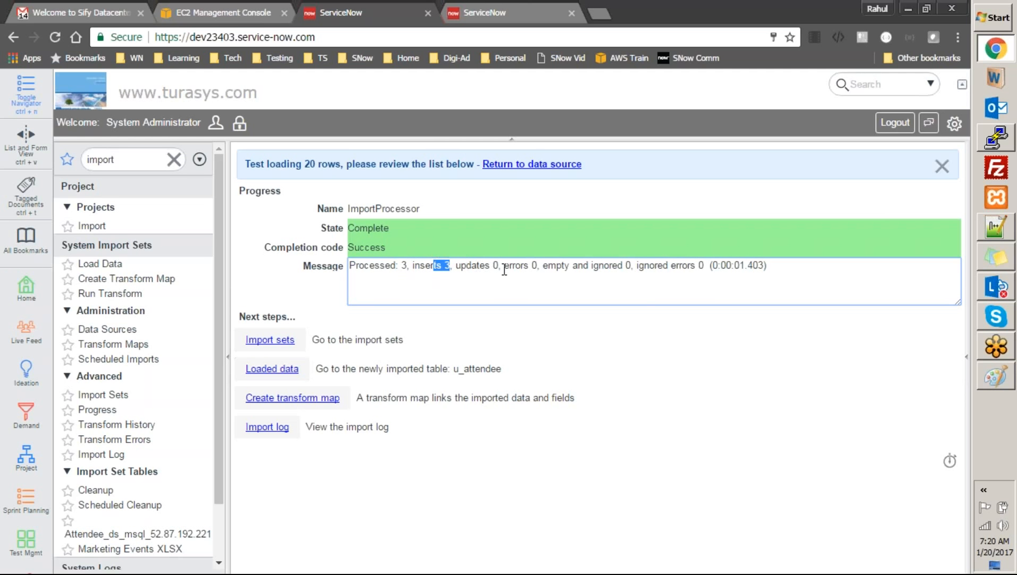
pyautogui.click(287, 370)
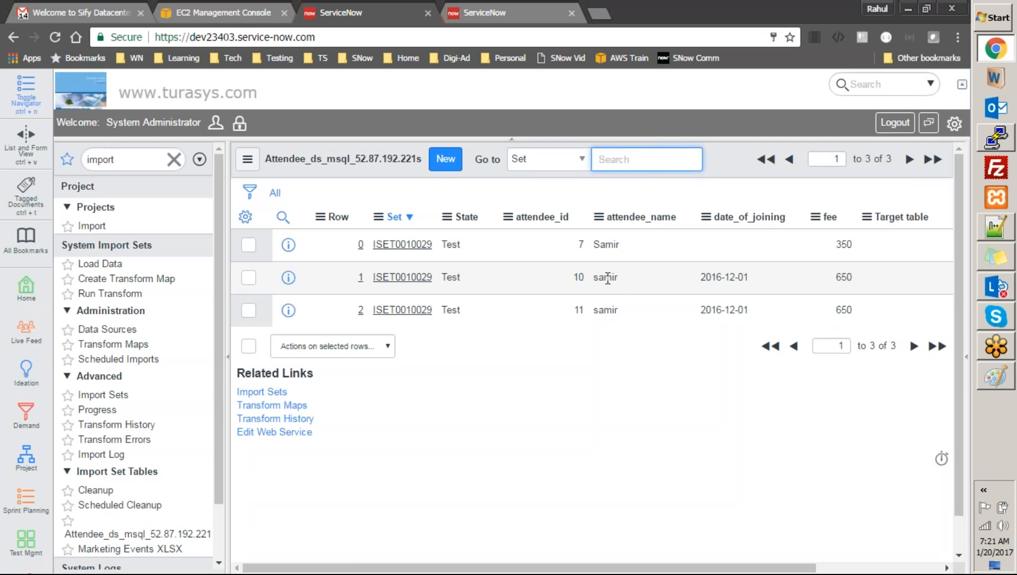
# Review the Add Attendees transform map's source and target tables and field maps, then return to Data Sources
pyautogui.click(116, 344)
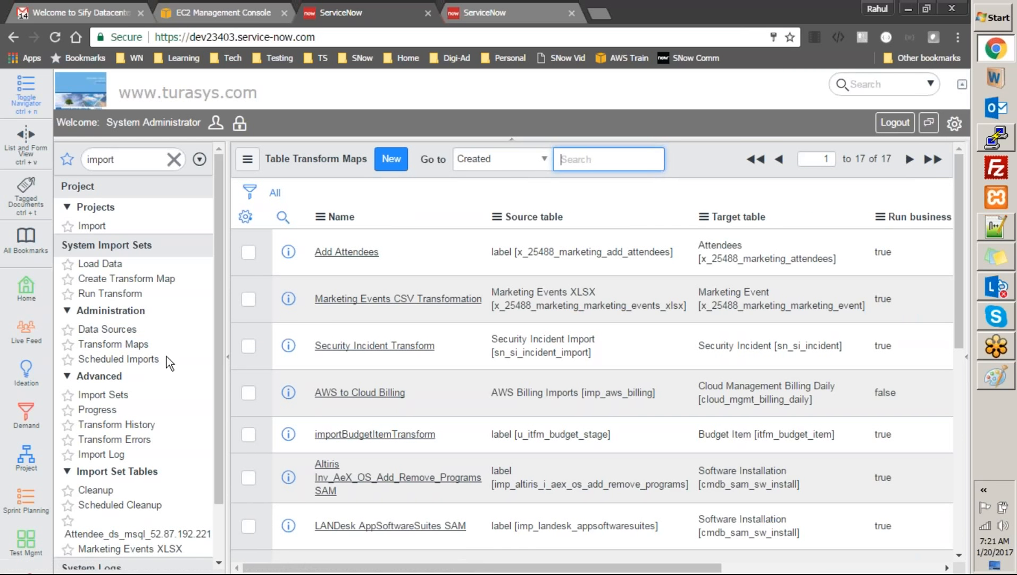
pyautogui.click(359, 254)
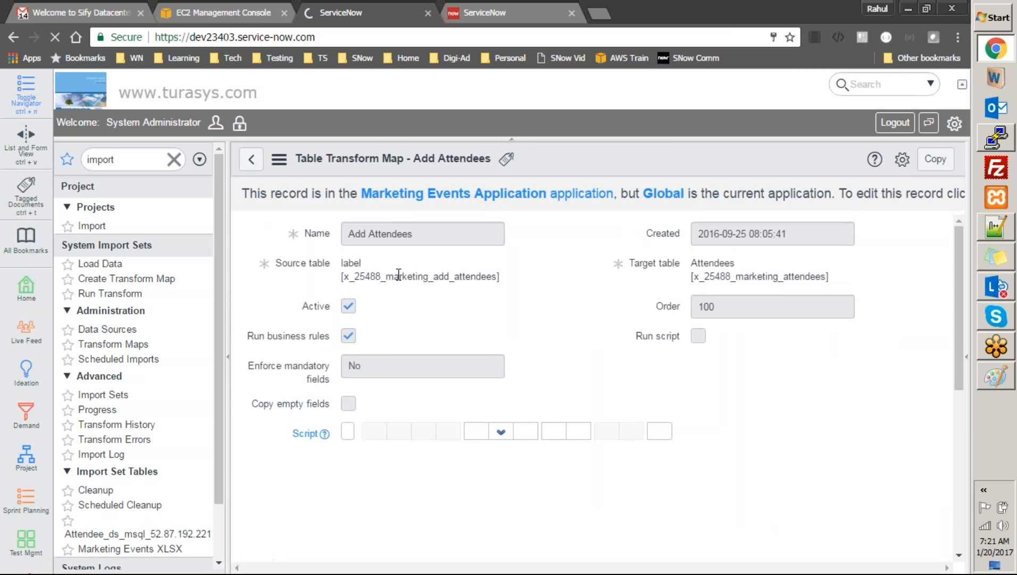
pyautogui.moveTo(345, 275); pyautogui.dragTo(492, 286)
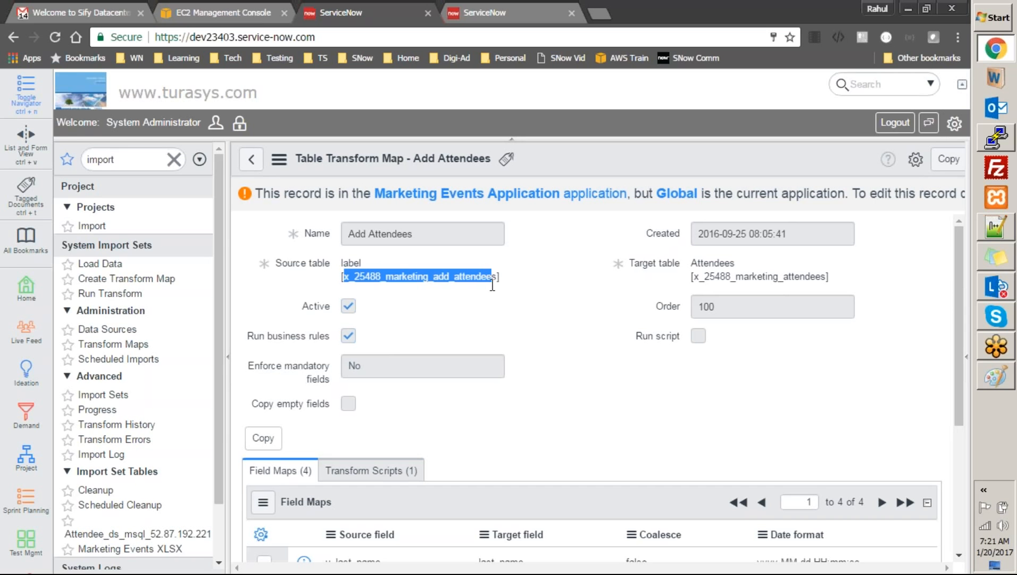
pyautogui.moveTo(698, 277); pyautogui.dragTo(831, 289)
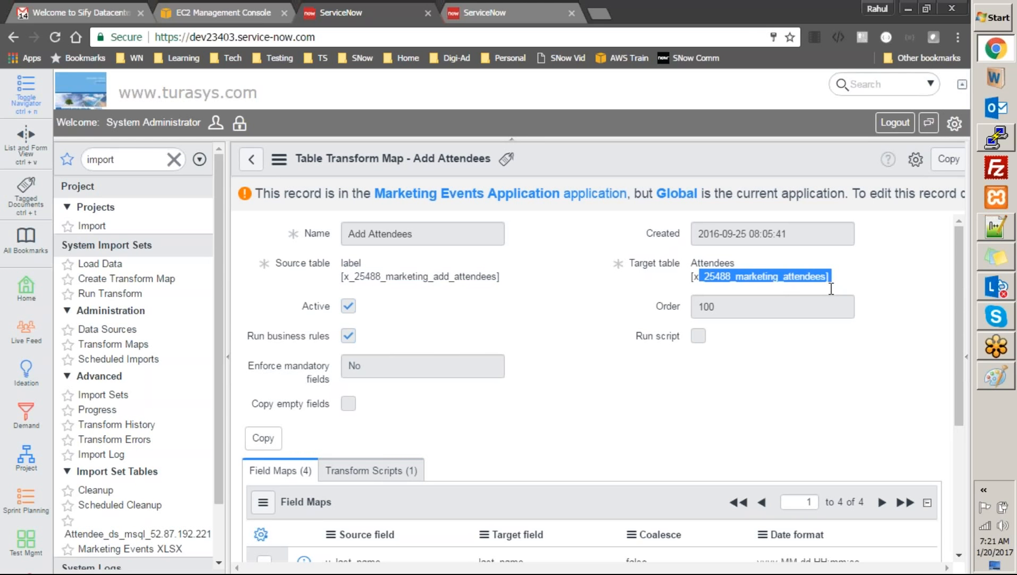
pyautogui.moveTo(955, 266); pyautogui.dragTo(980, 467)
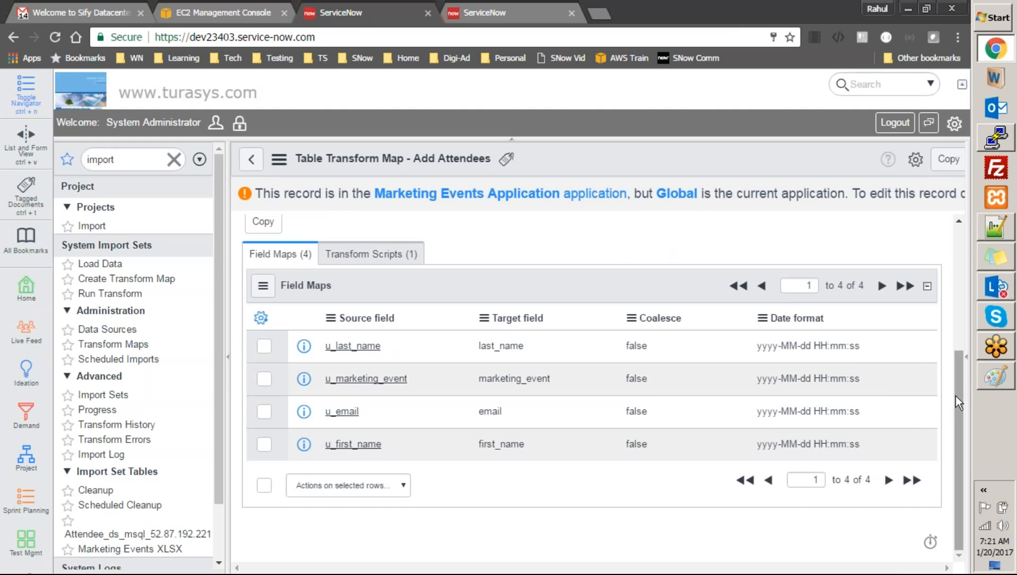
pyautogui.moveTo(956, 396); pyautogui.dragTo(955, 269)
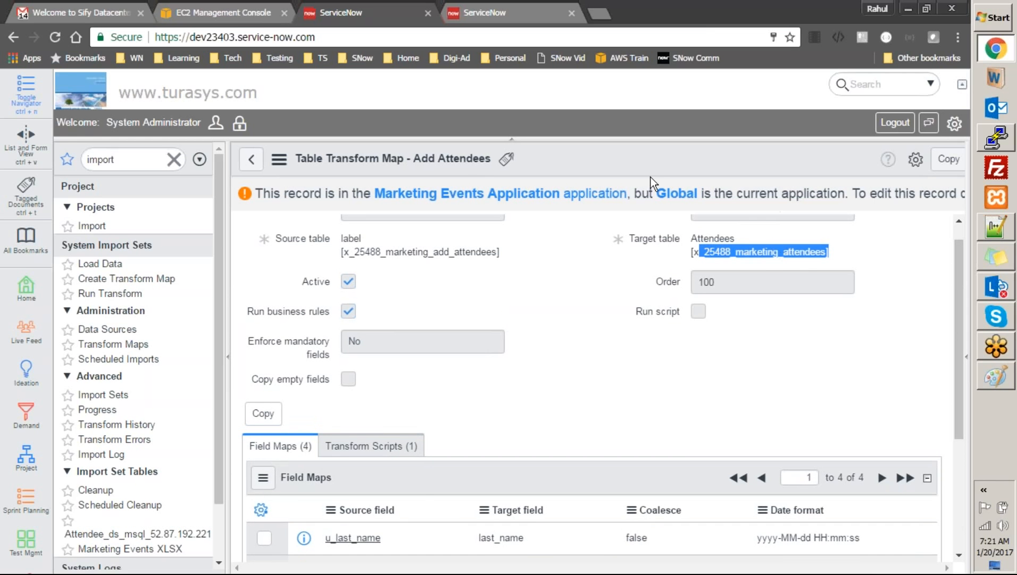
pyautogui.click(120, 331)
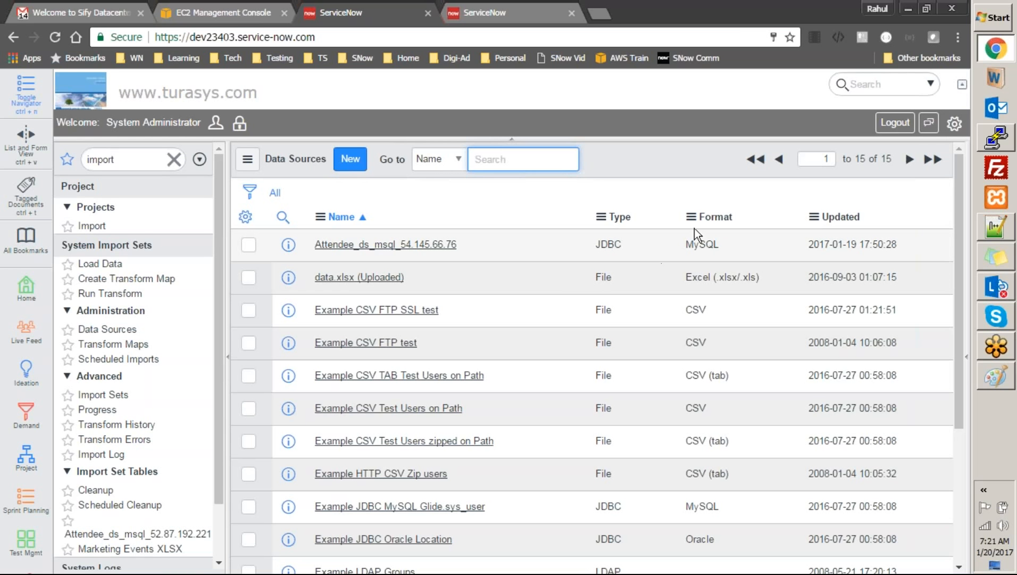
# Open the Attendee_ds_msql_54.145.66.76 data source, then go to Scheduled Imports
pyautogui.click(449, 244)
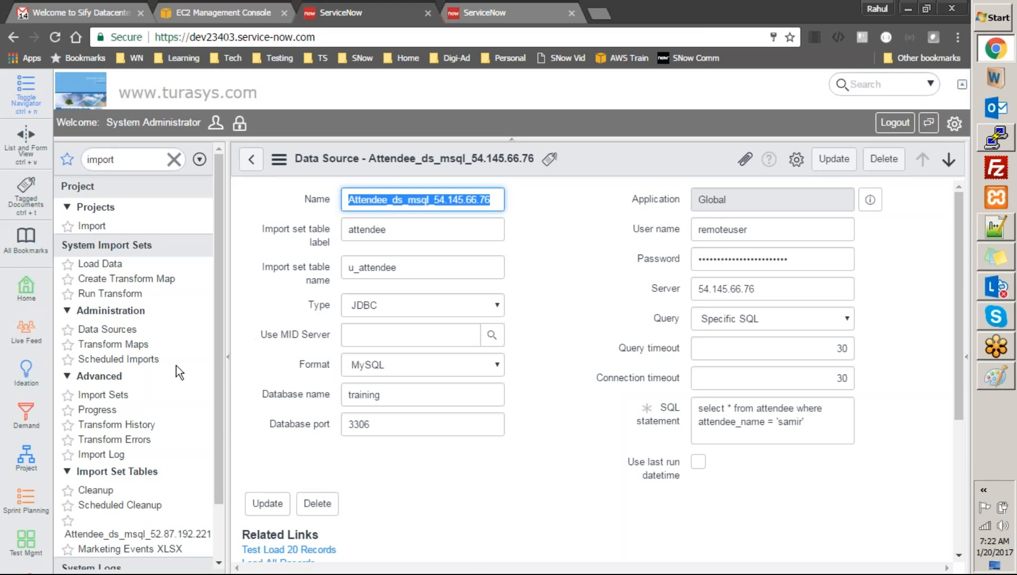
pyautogui.click(122, 362)
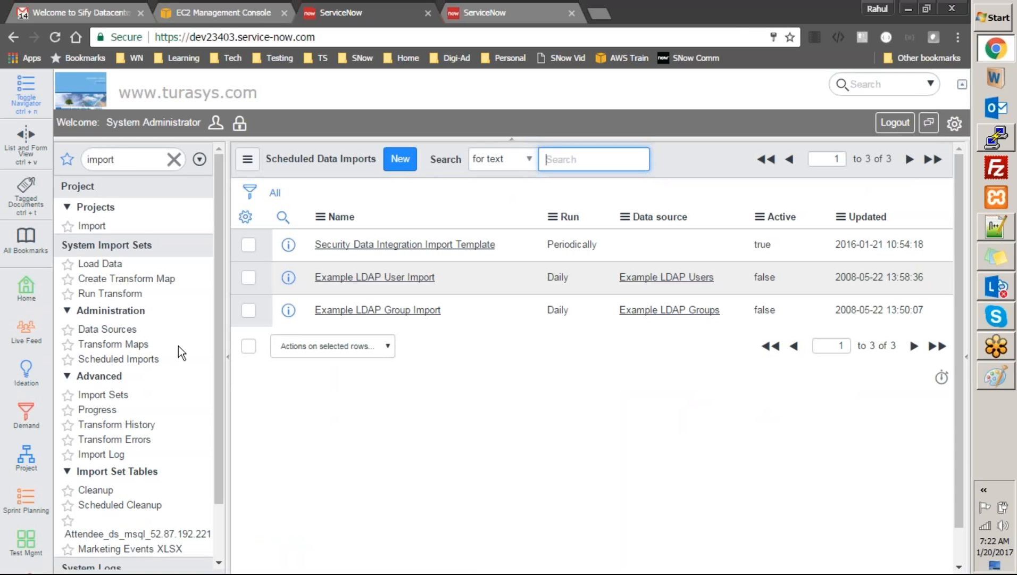
# Create a new scheduled data import with data.xlsx (Uploaded) as its data source, replacing the Attendee pick
pyautogui.click(415, 162)
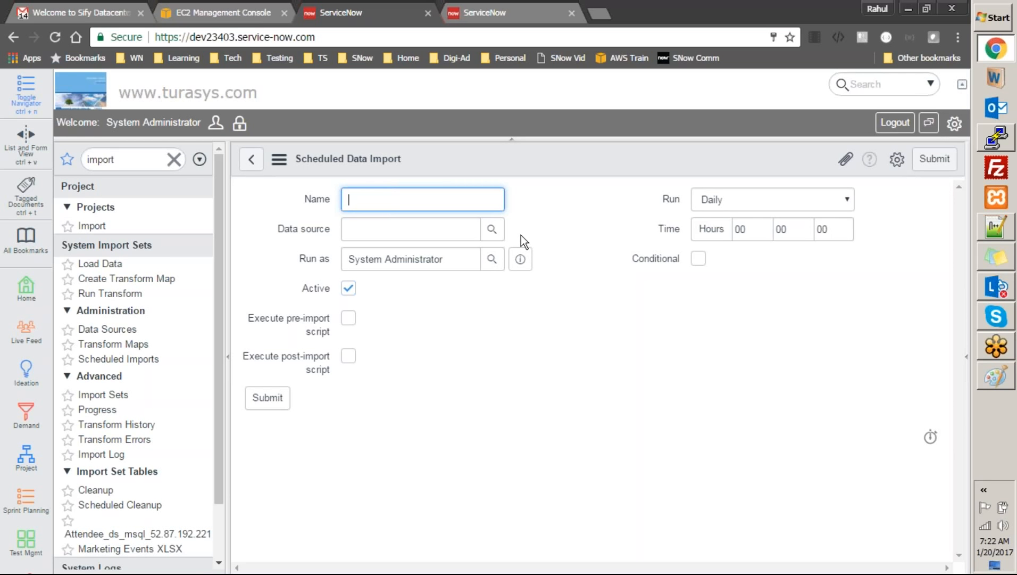
pyautogui.click(491, 229)
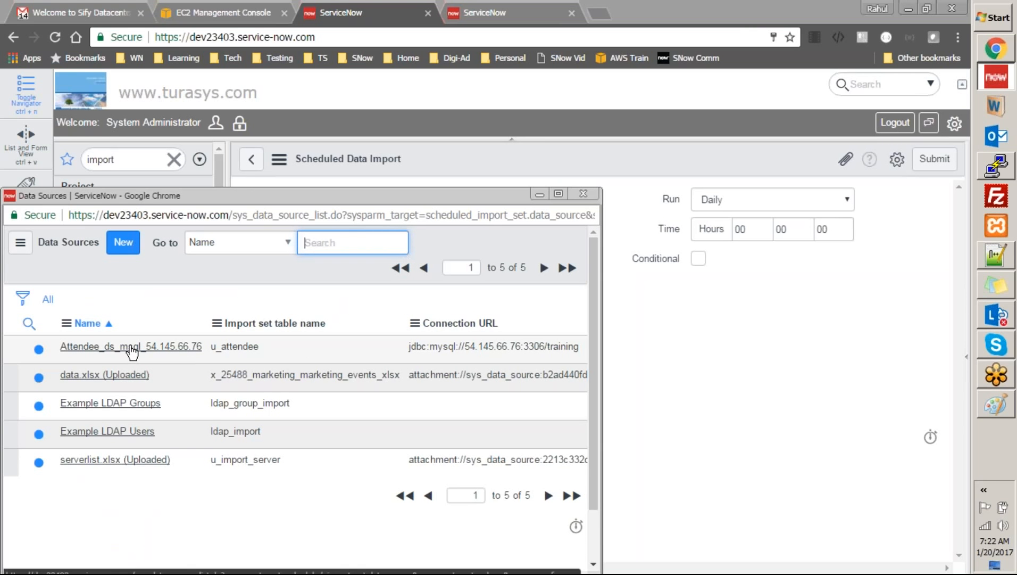
pyautogui.click(130, 347)
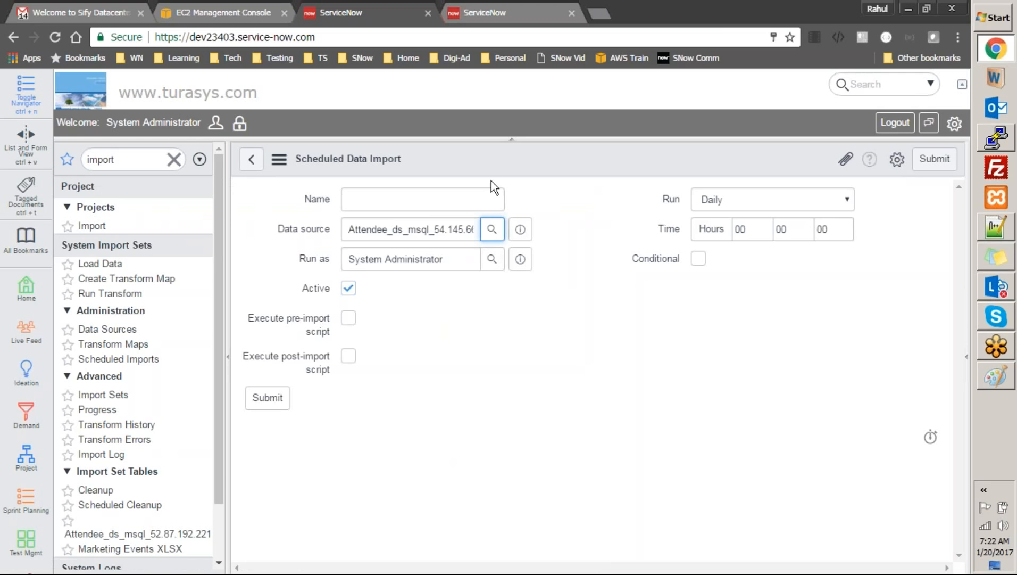
pyautogui.click(491, 230)
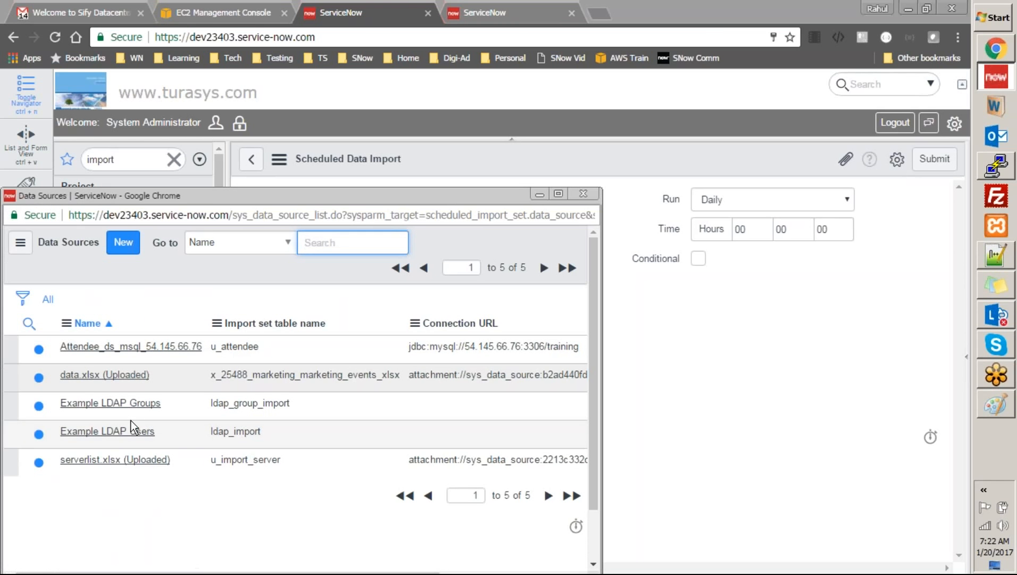
pyautogui.click(102, 375)
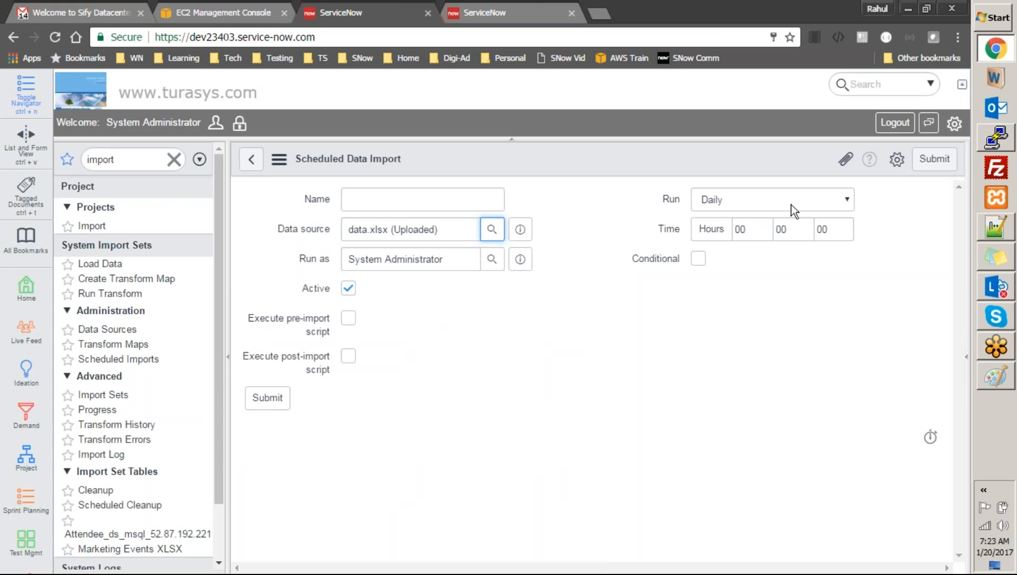
# Change the import schedule's Run option to After Parent Runs, then head for the Data Sources list
pyautogui.click(806, 196)
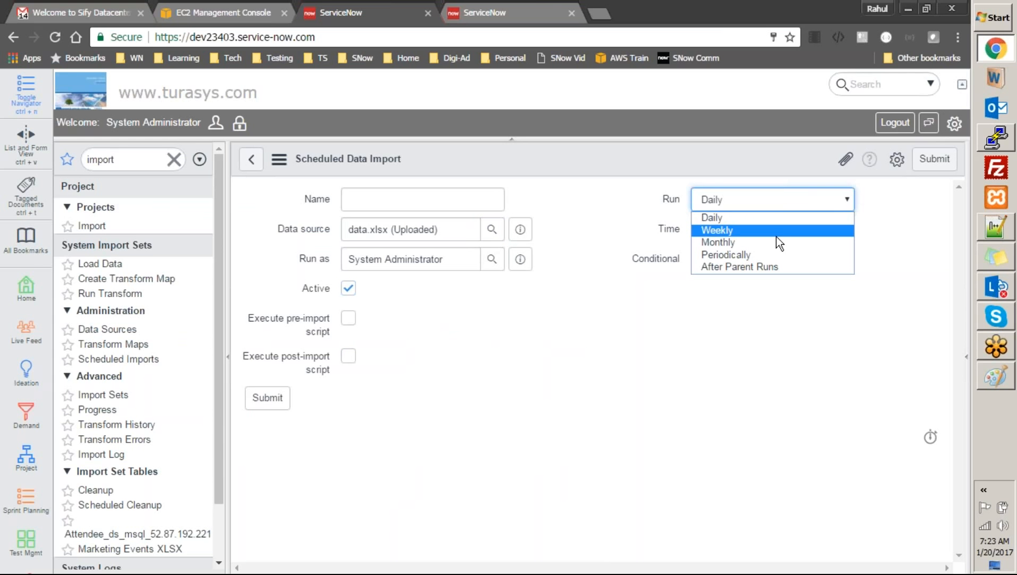
pyautogui.click(846, 218)
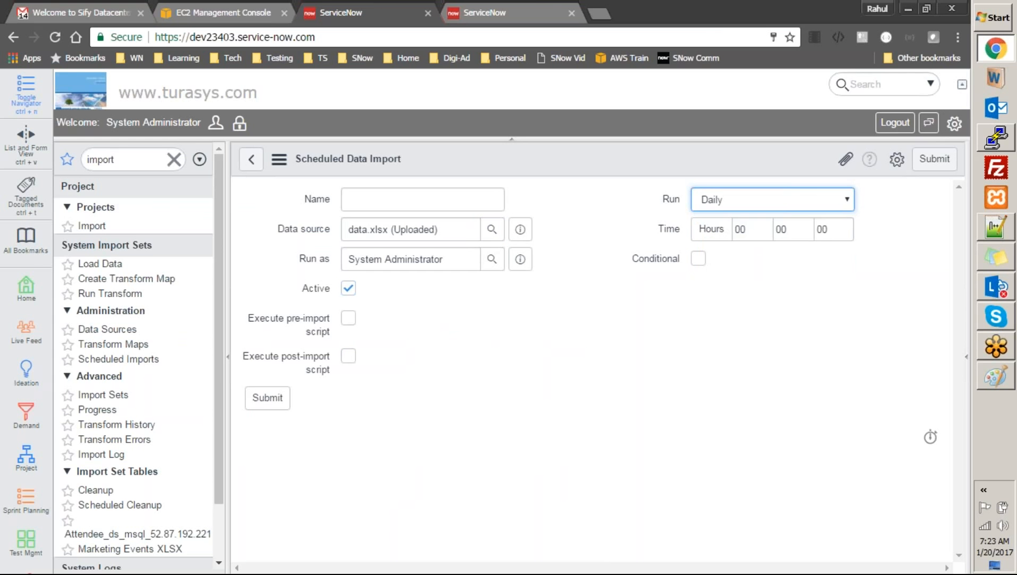
pyautogui.click(826, 200)
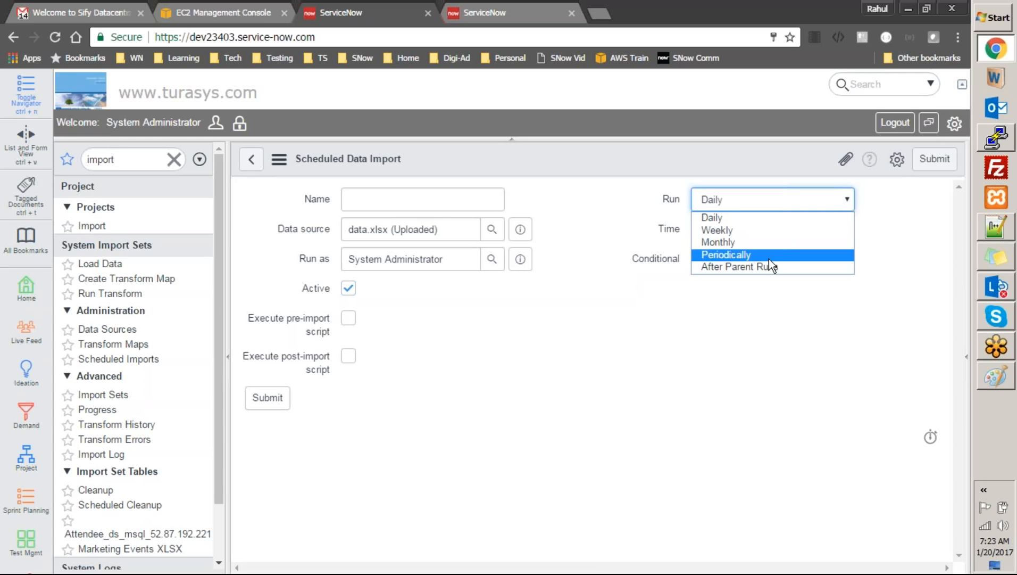
pyautogui.press('Return')
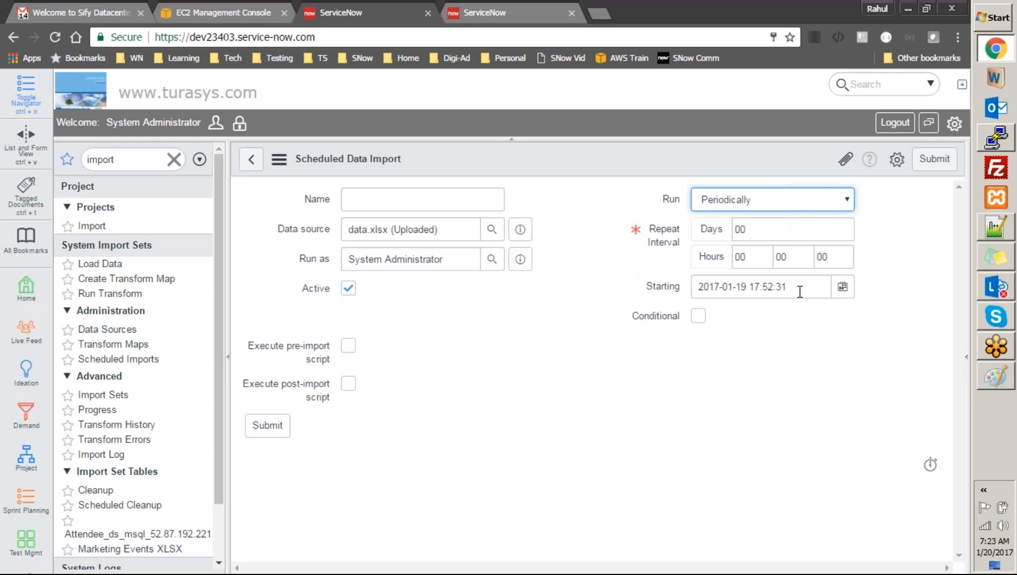
pyautogui.click(795, 197)
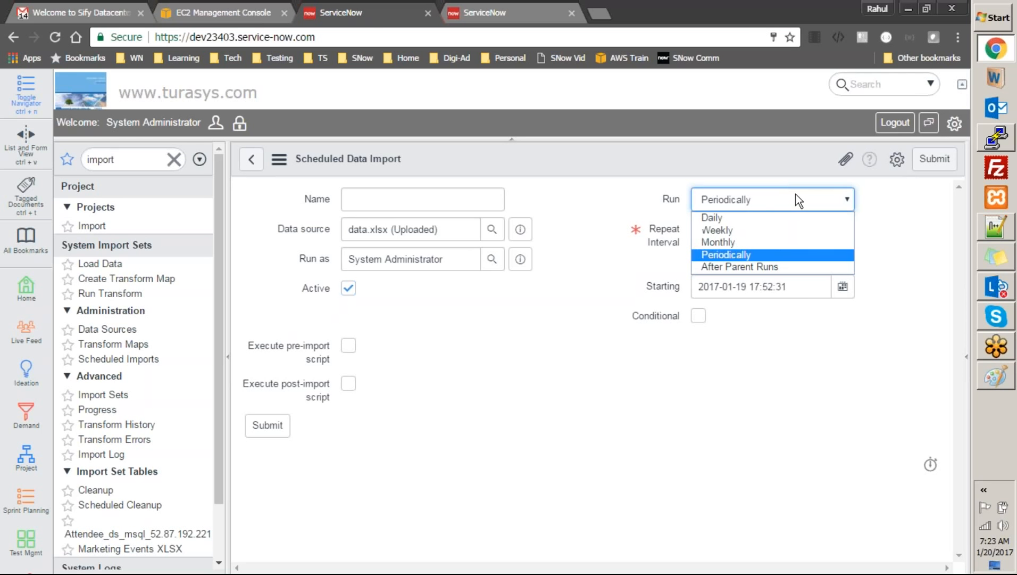
pyautogui.click(781, 264)
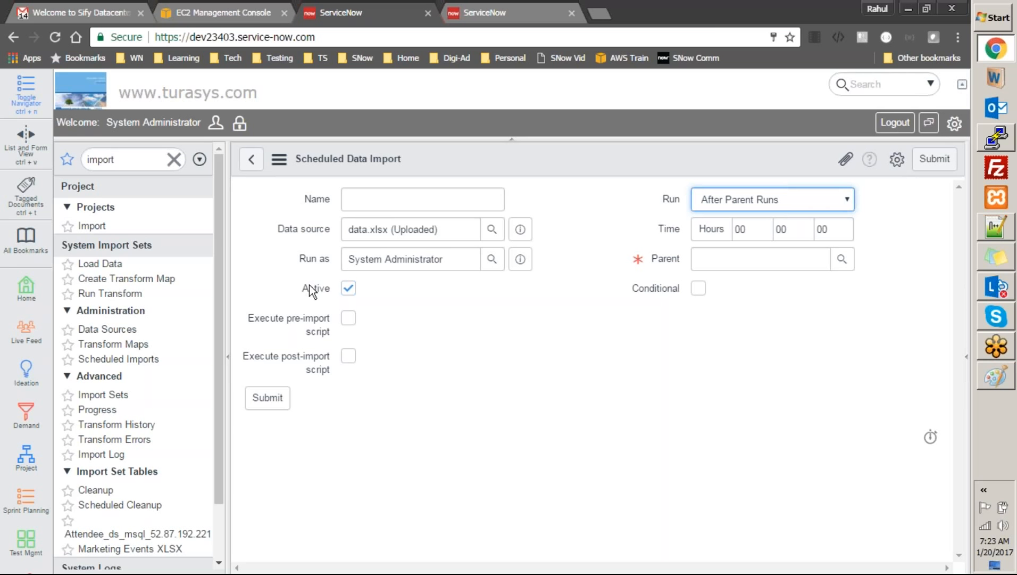
pyautogui.click(136, 330)
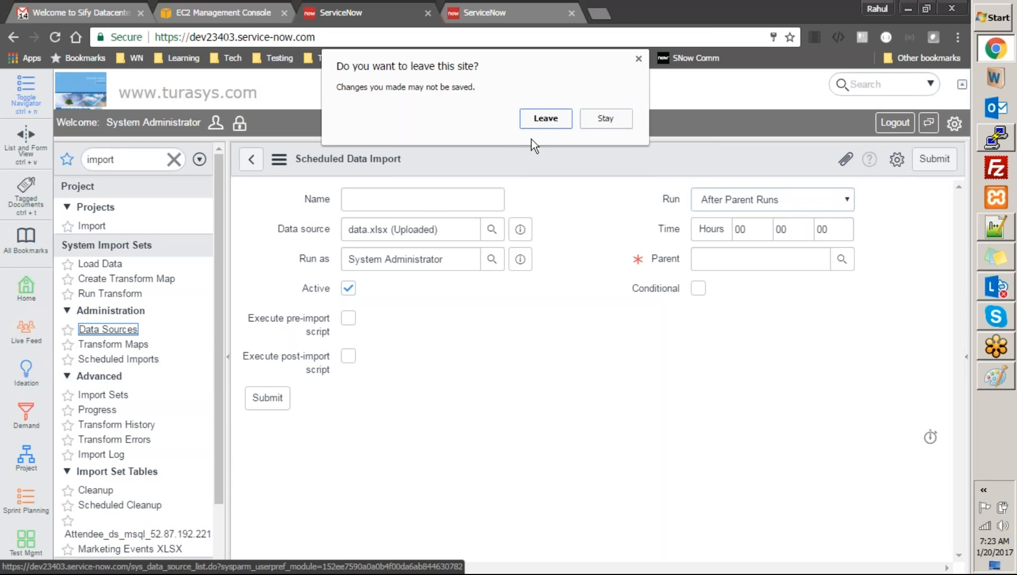
# Leave the unsaved form, open the Attendee_ds_msql_54.145.66.76 data source, then switch to PuTTY
pyautogui.click(545, 116)
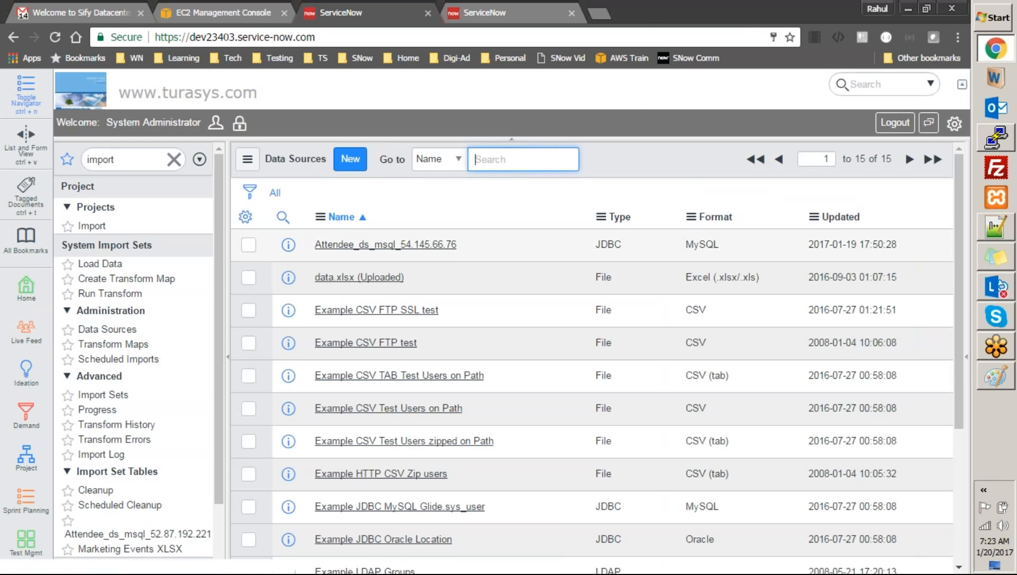
pyautogui.click(441, 246)
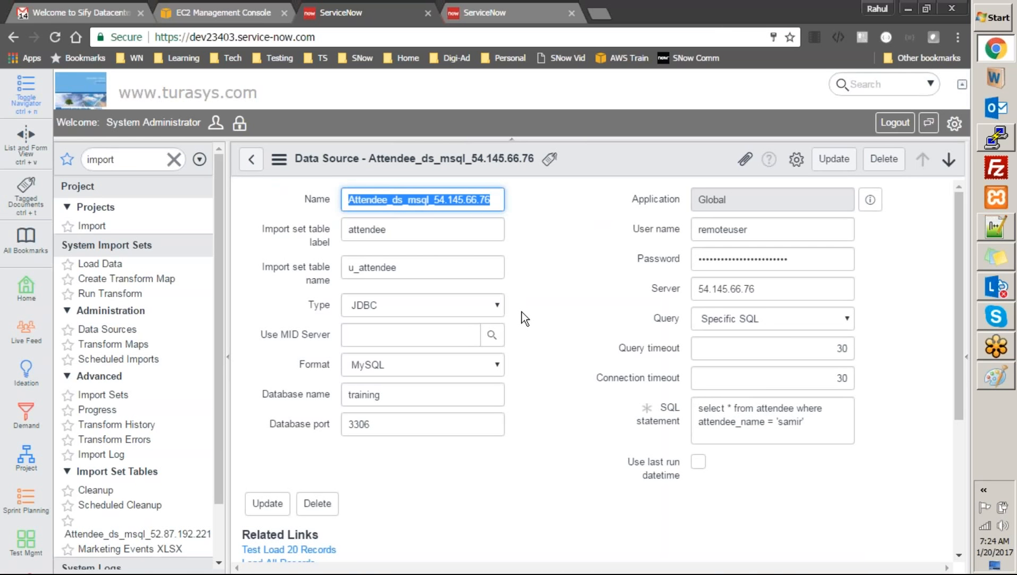
pyautogui.click(640, 266)
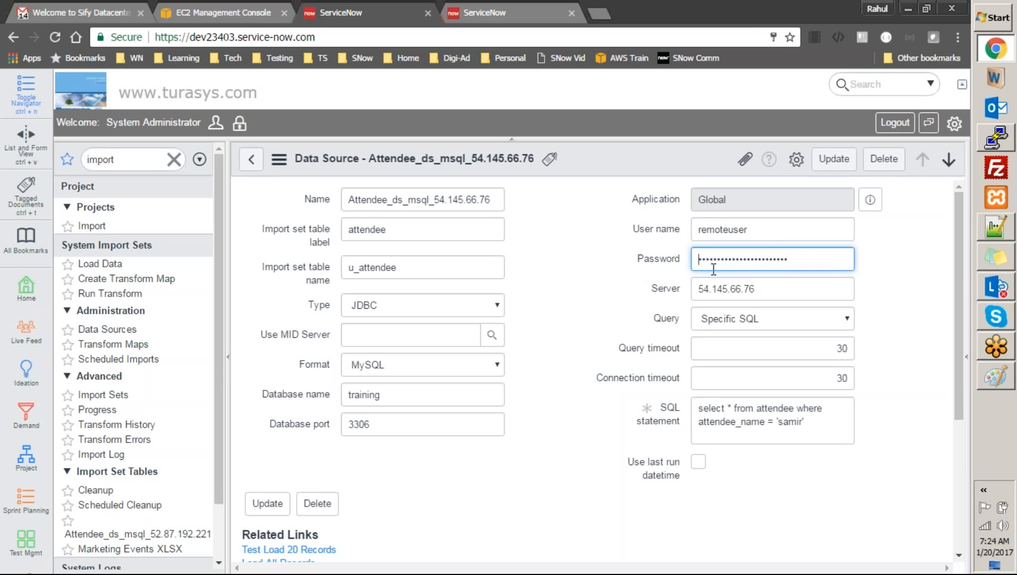
pyautogui.click(1004, 148)
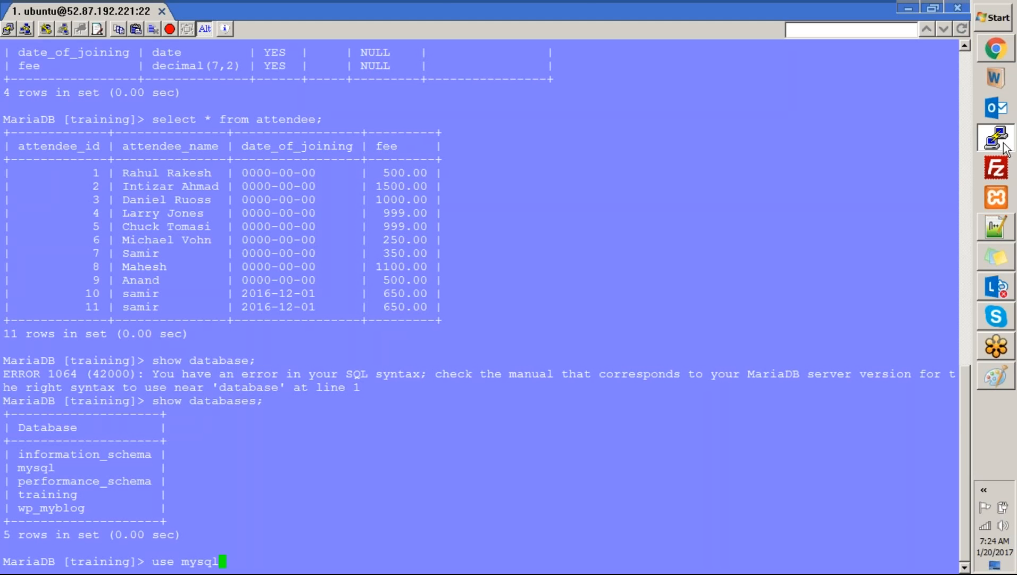
# After reviewing the MariaDB output, return to the ServiceNow data source form
pyautogui.click(1003, 143)
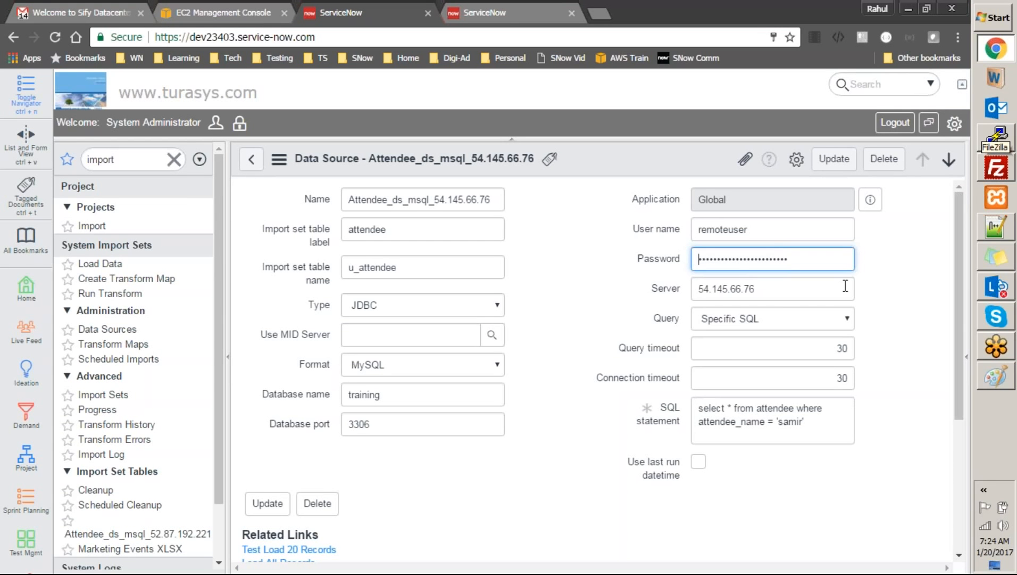
# Select the Server field's address 54.145.66.76 so it can be copied
pyautogui.click(787, 290)
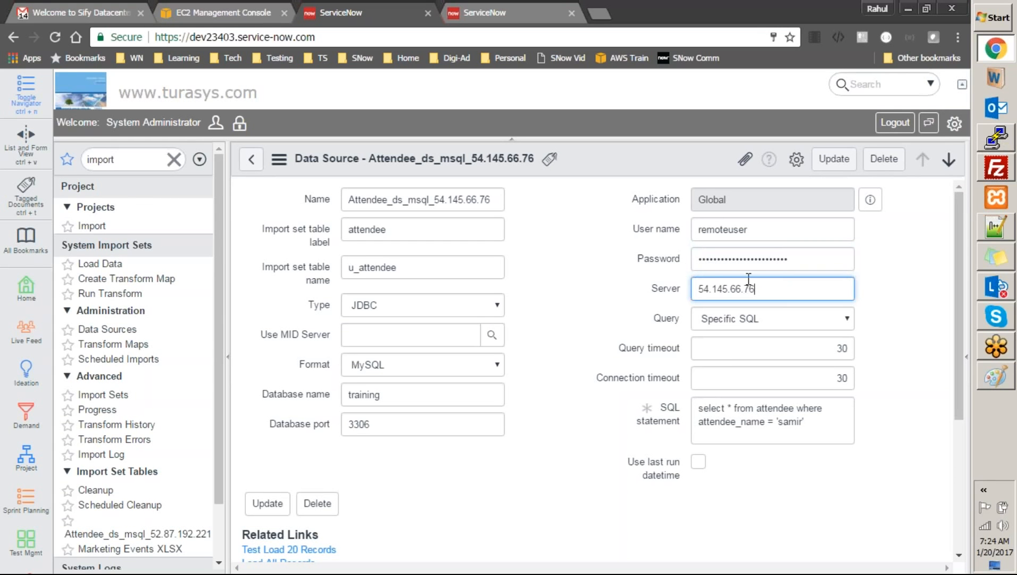
pyautogui.keyDown('shift'); pyautogui.click(711, 287); pyautogui.keyUp('shift')
pyautogui.keyDown('shift'); pyautogui.click(699, 288); pyautogui.keyUp('shift')
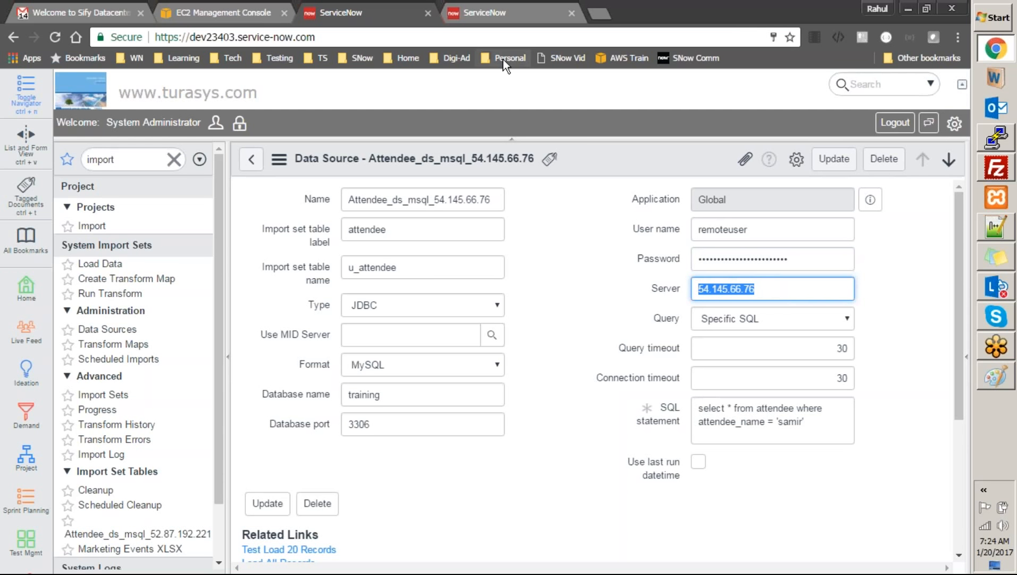
pyautogui.click(435, 36)
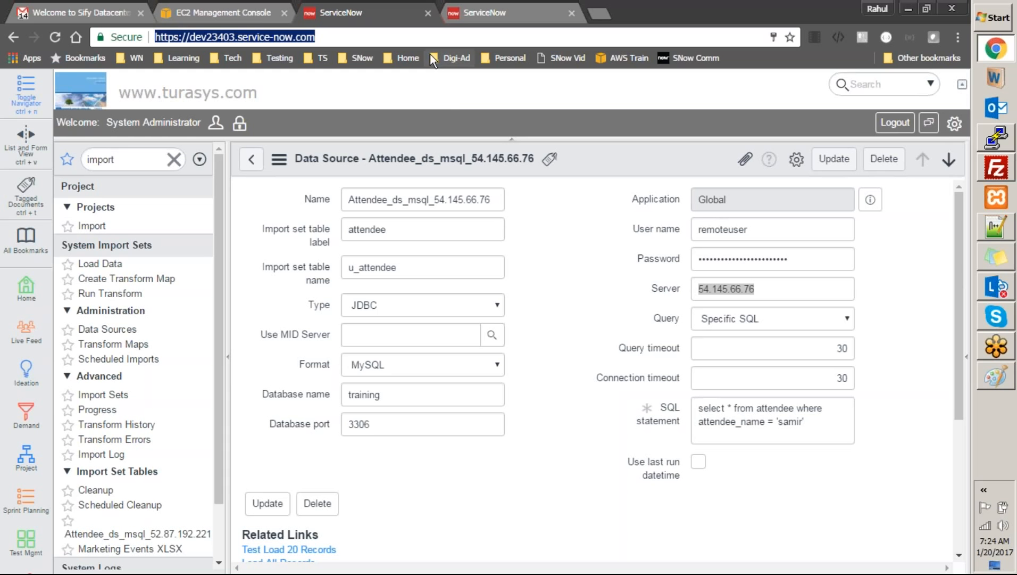
pyautogui.click(451, 97)
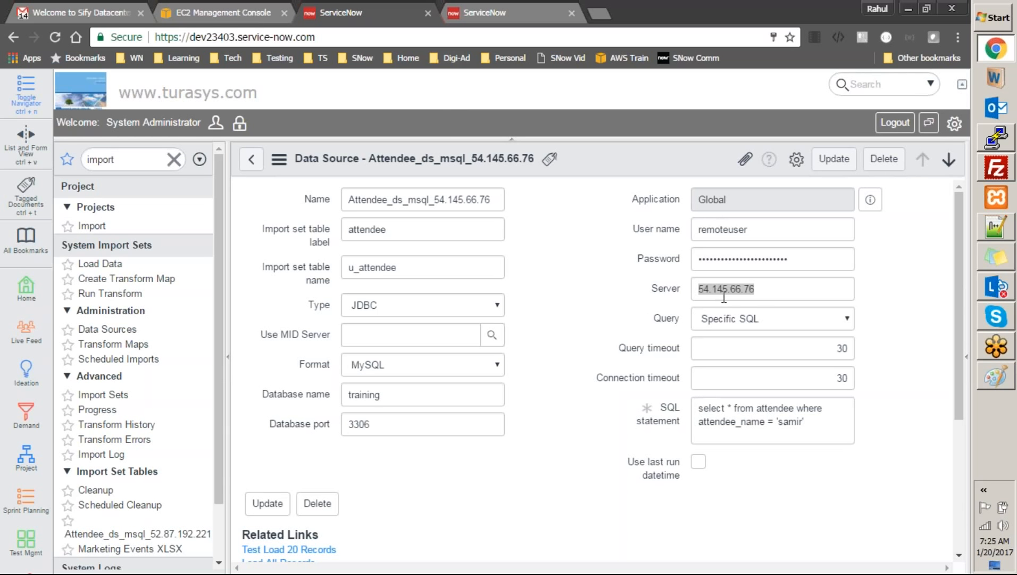
pyautogui.click(764, 292)
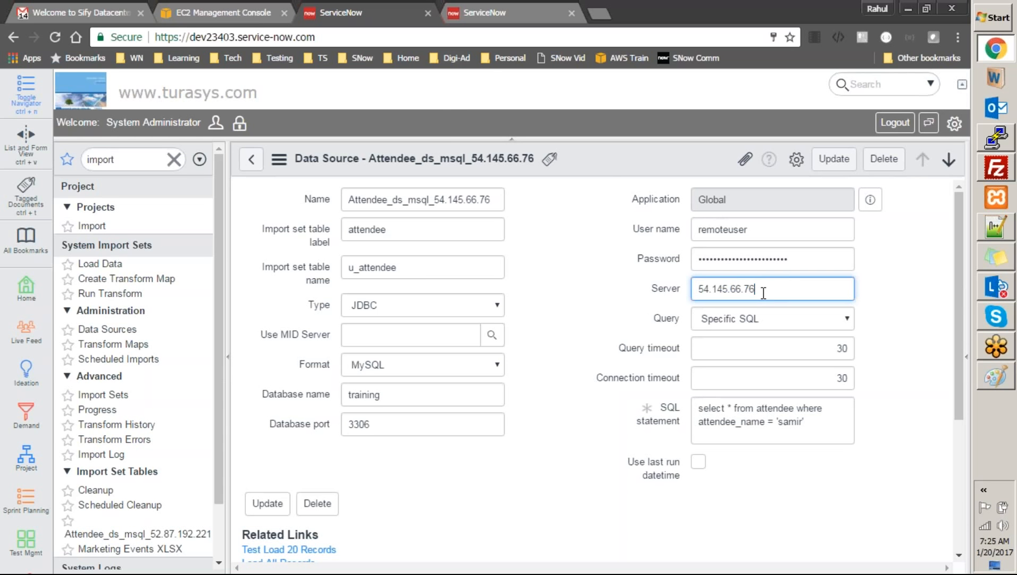
pyautogui.click(470, 35)
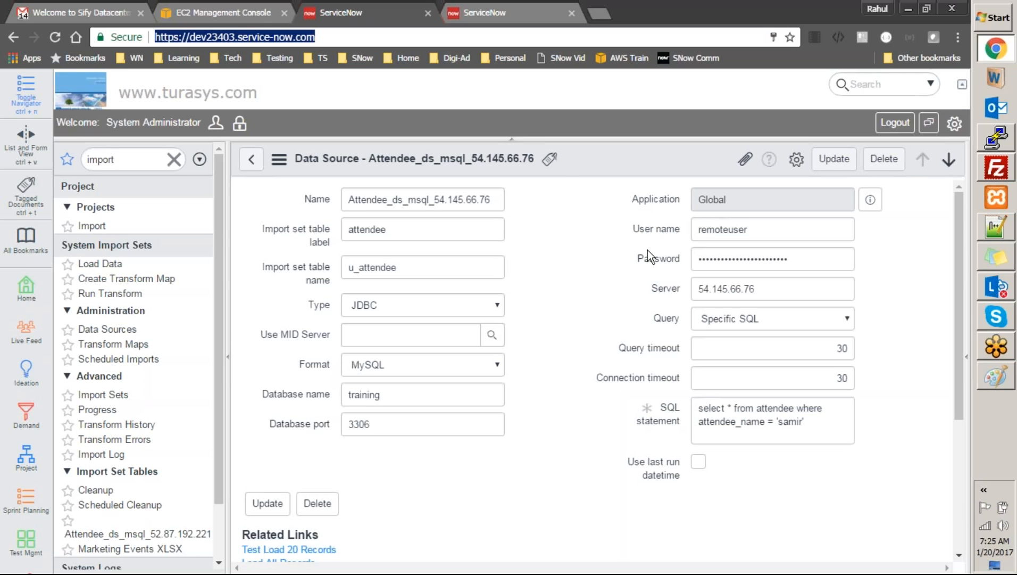
pyautogui.click(776, 290)
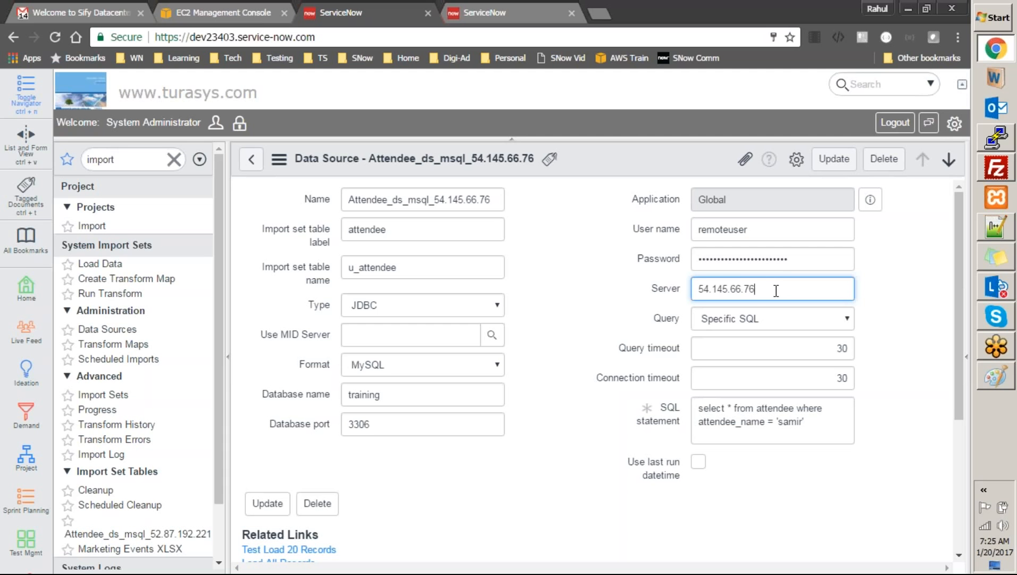
pyautogui.moveTo(756, 291); pyautogui.dragTo(692, 270)
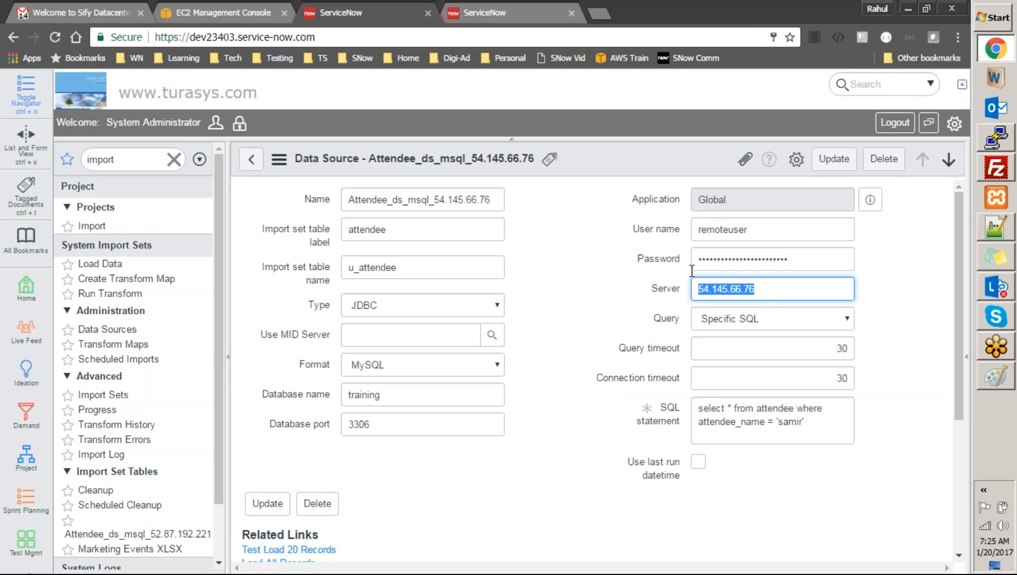
pyautogui.click(768, 289)
# Copy the server IP, launch cmd, and run ipconfig with 54.145.66.76 pasted in
pyautogui.hotkey('ctrl', 'a')
pyautogui.hotkey('ctrl', 'c')
pyautogui.write('ms')
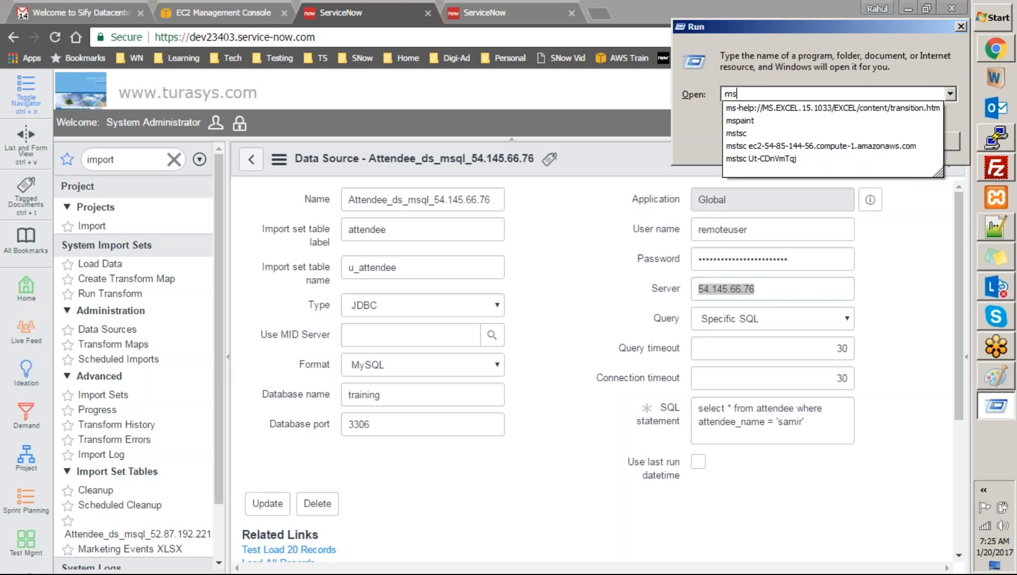
pyautogui.press('BackSpace')
pyautogui.press('BackSpace')
pyautogui.write('cmd')
pyautogui.press('Return')
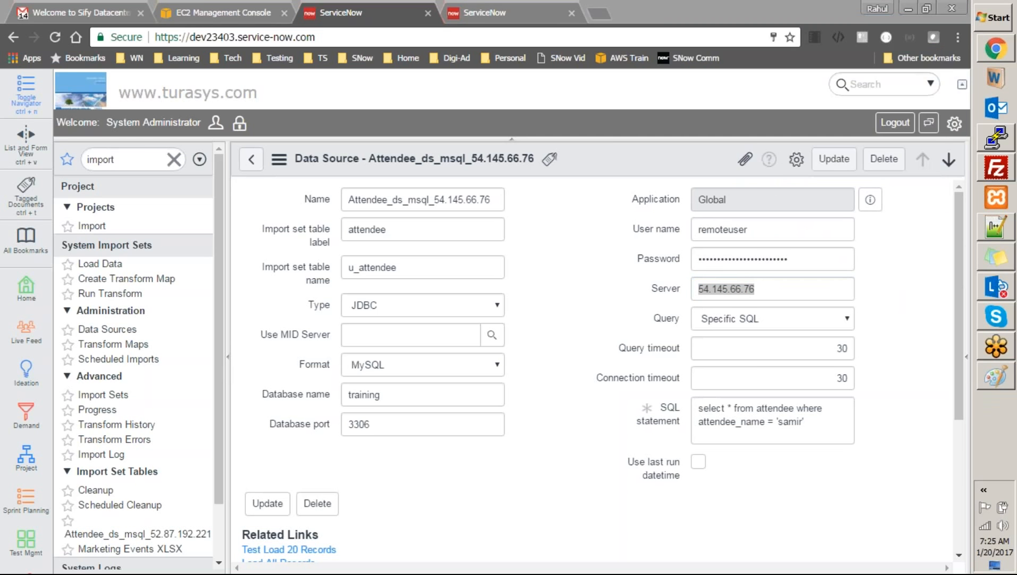
pyautogui.write('ipconfig')
pyautogui.rightClick(602, 304)
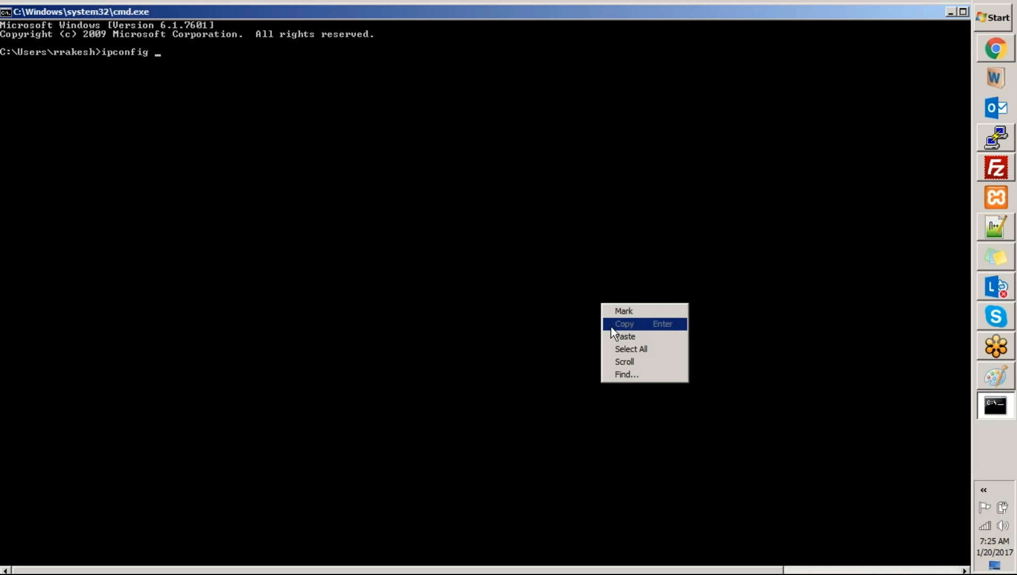
pyautogui.click(613, 335)
pyautogui.press('Return')
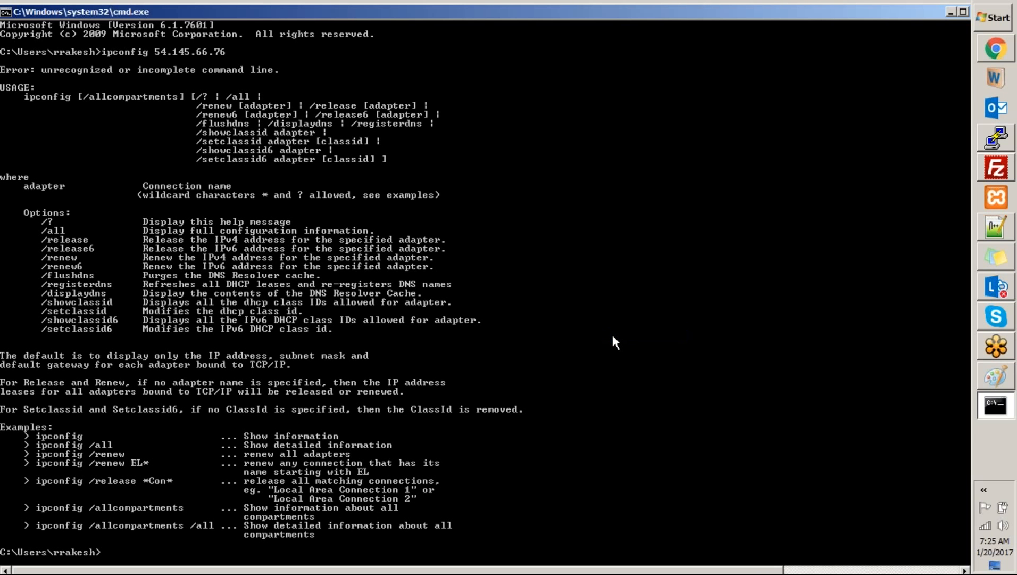
# Ping 54.145.66.76, which times out, then return to the ServiceNow form
pyautogui.write('ping')
pyautogui.rightClick(611, 332)
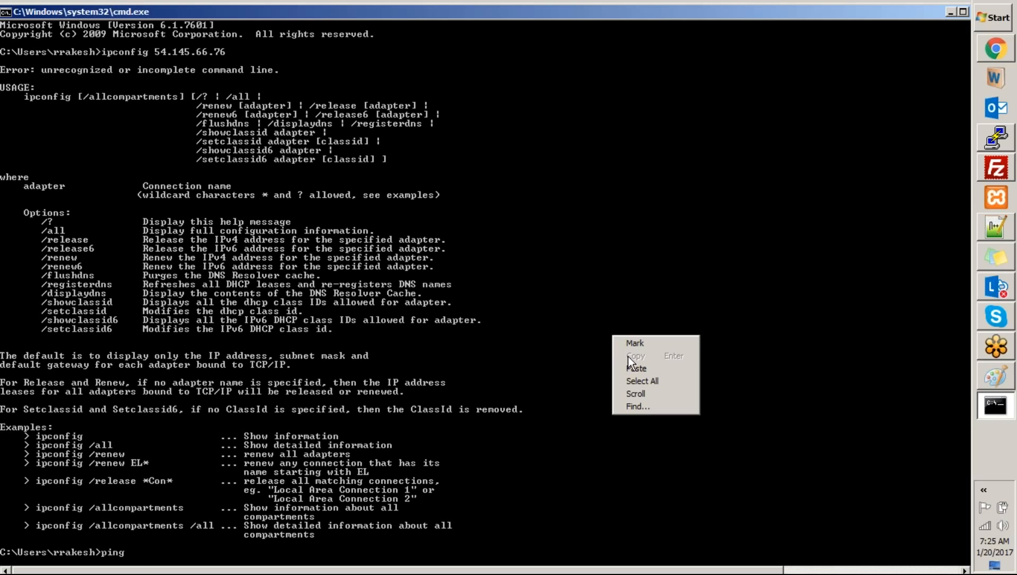
pyautogui.click(628, 367)
pyautogui.press('Return')
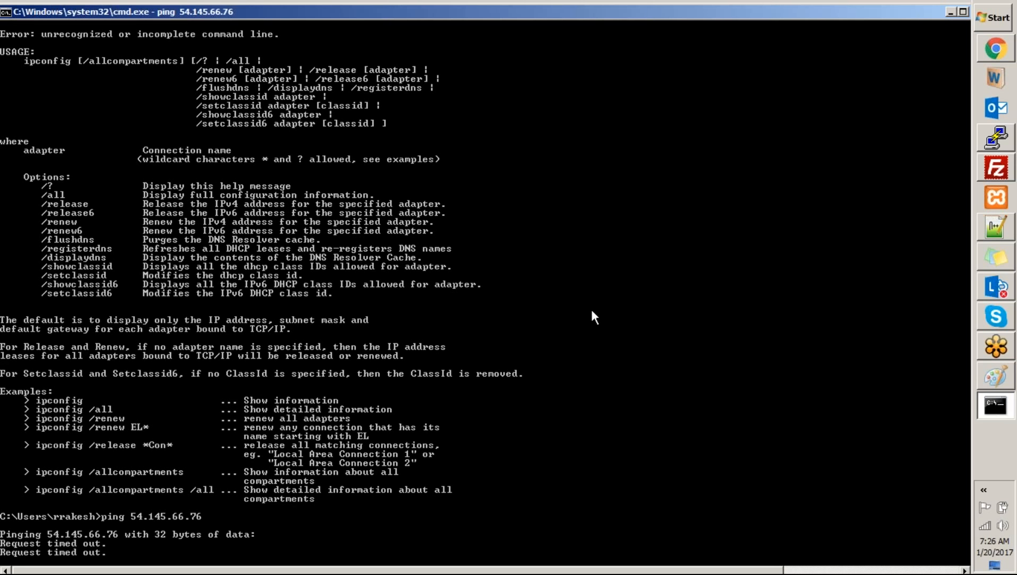
pyautogui.click(996, 48)
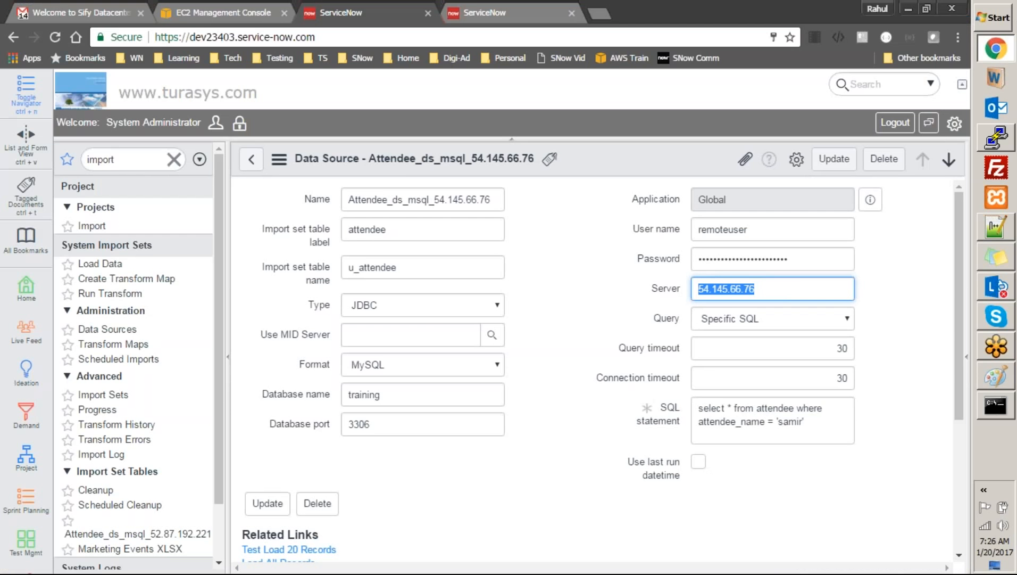
# Load 54.145.66.76 in a new tab, then try 54.145.66.76/test.html, which returns 404
pyautogui.click(599, 11)
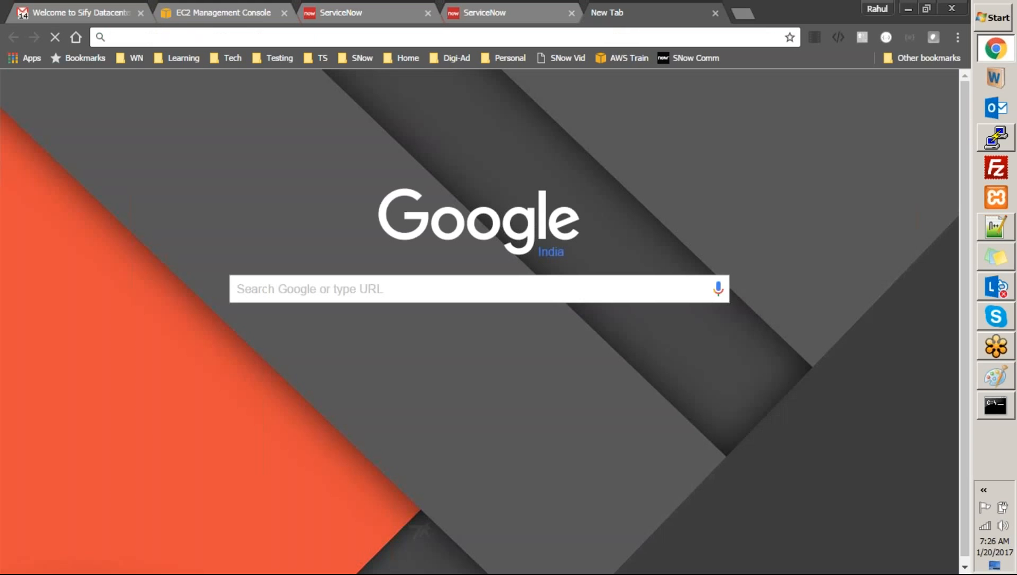
pyautogui.press('Return')
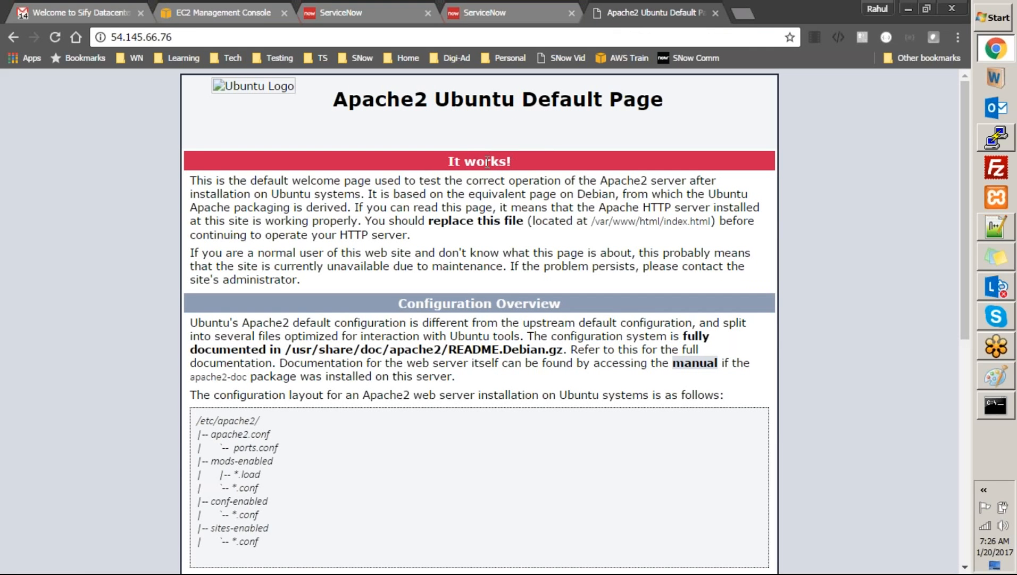
pyautogui.click(412, 33)
pyautogui.click(412, 32)
pyautogui.write('/test.htm')
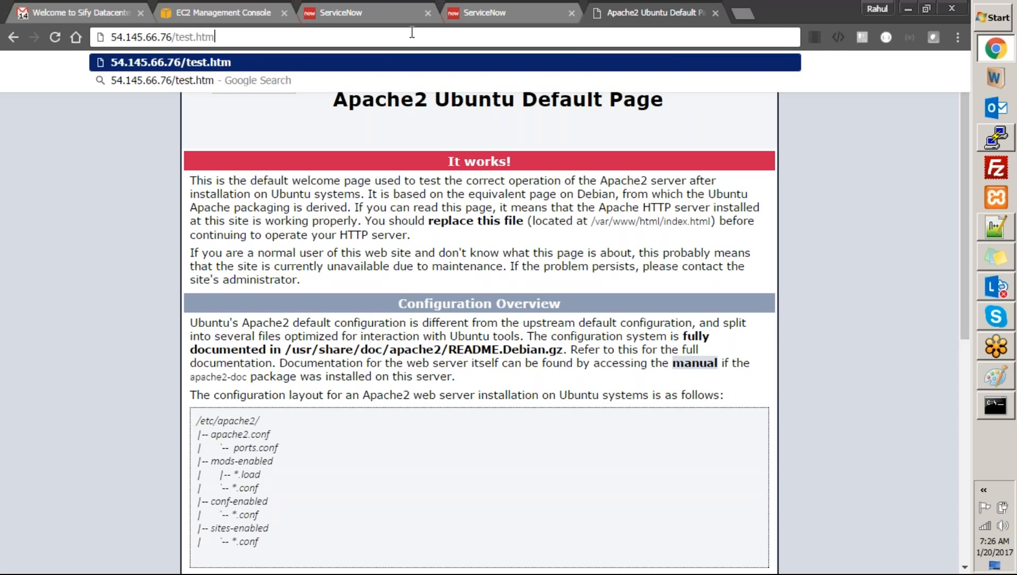
pyautogui.write('l')
pyautogui.press('Return')
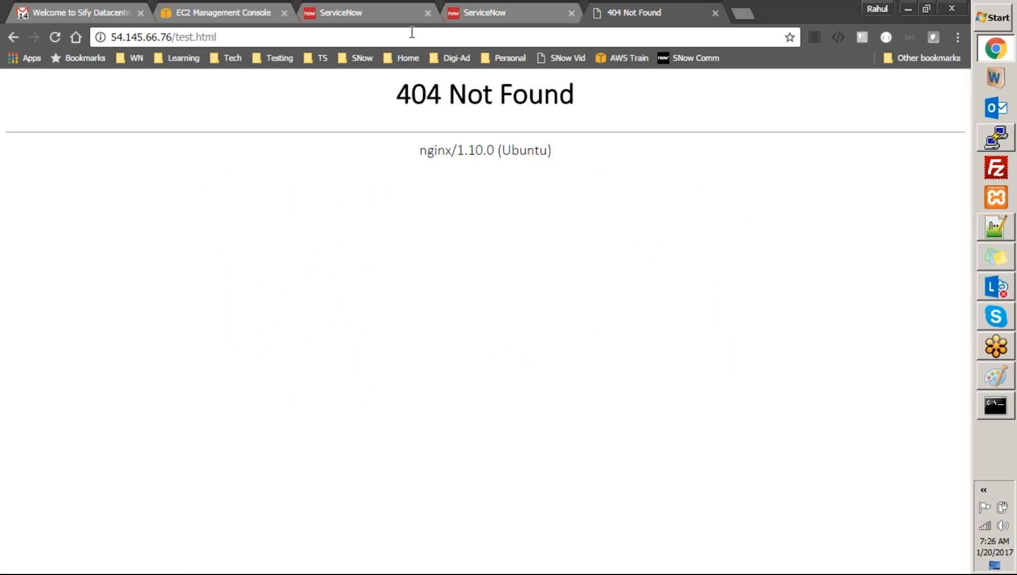
# Swap the extension to load 54.145.66.76/test.php, which also returns 404
pyautogui.hotkey('ctrl', 'shift', 'Left')
pyautogui.hotkey('ctrl', 'shift', 'Left')
pyautogui.hotkey('shift', 'Right')
pyautogui.hotkey('shift', 'Right')
pyautogui.hotkey('shift', 'Right')
pyautogui.hotkey('shift', 'Right')
pyautogui.write('.php')
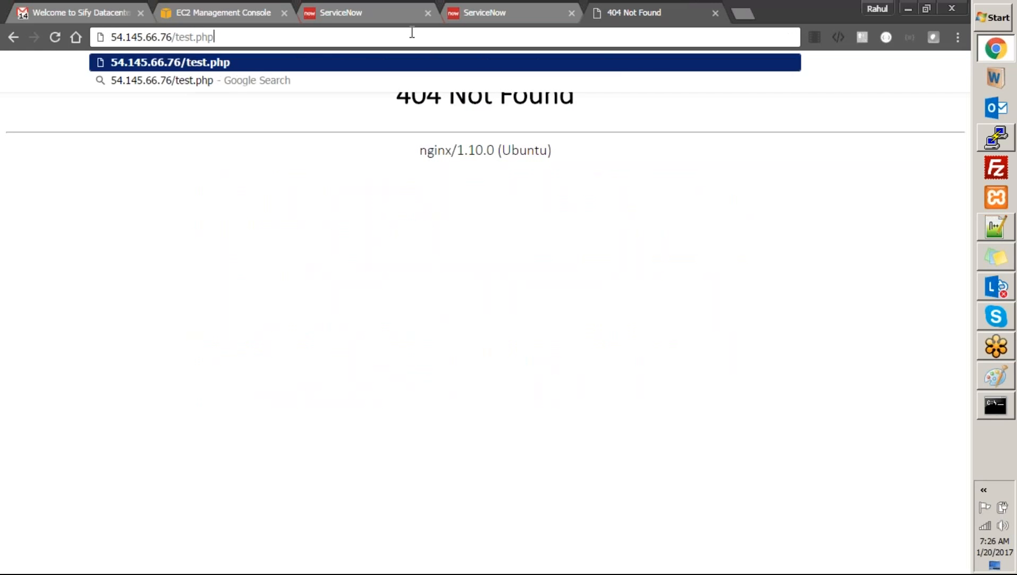
pyautogui.press('Return')
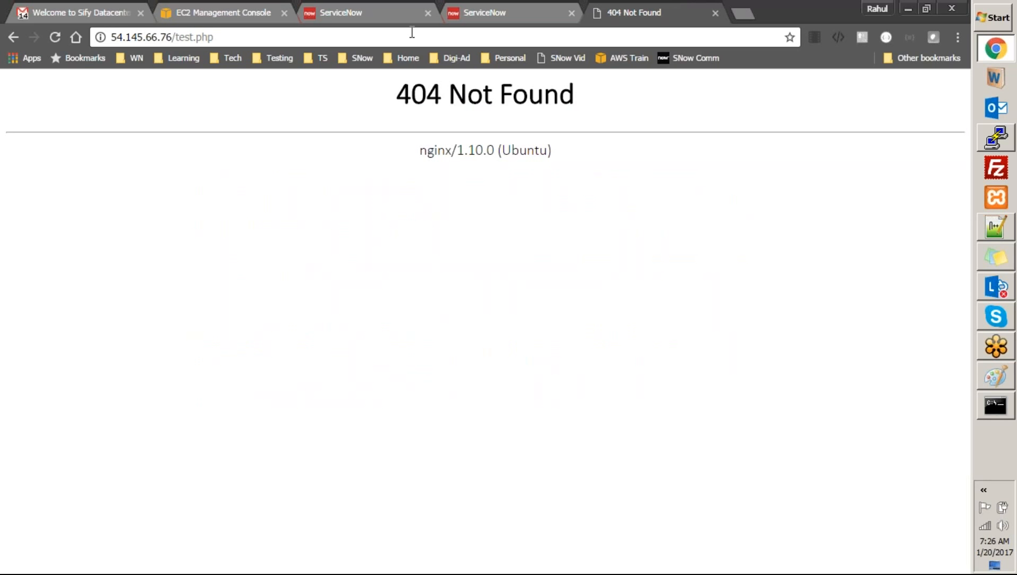
pyautogui.click(991, 140)
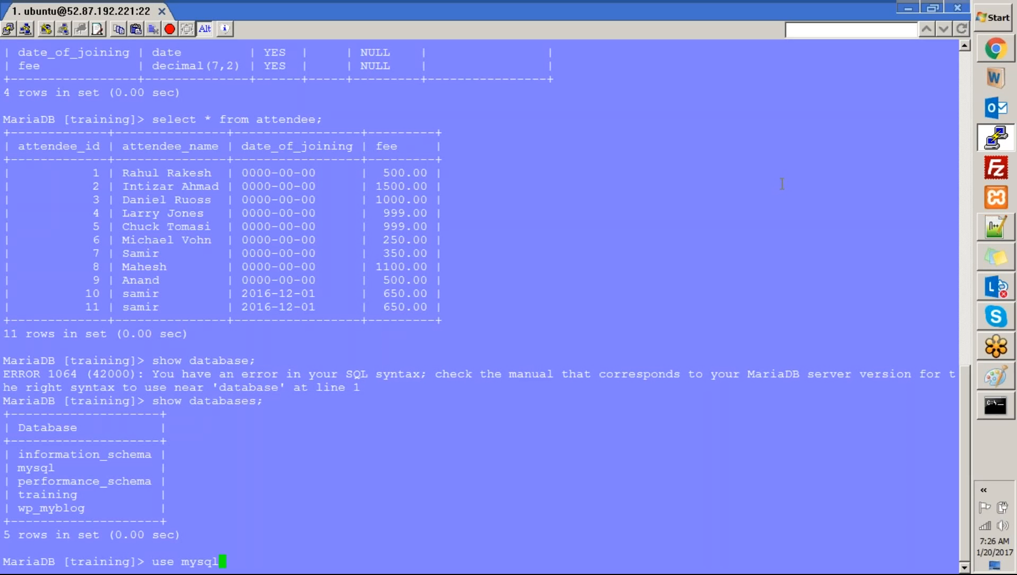
# Suspend MySQL and list the files in /var/www/html on the server
pyautogui.write('use mysql')
pyautogui.hotkey('ctrl', 'z')
pyautogui.write('cd /var/www/html/')
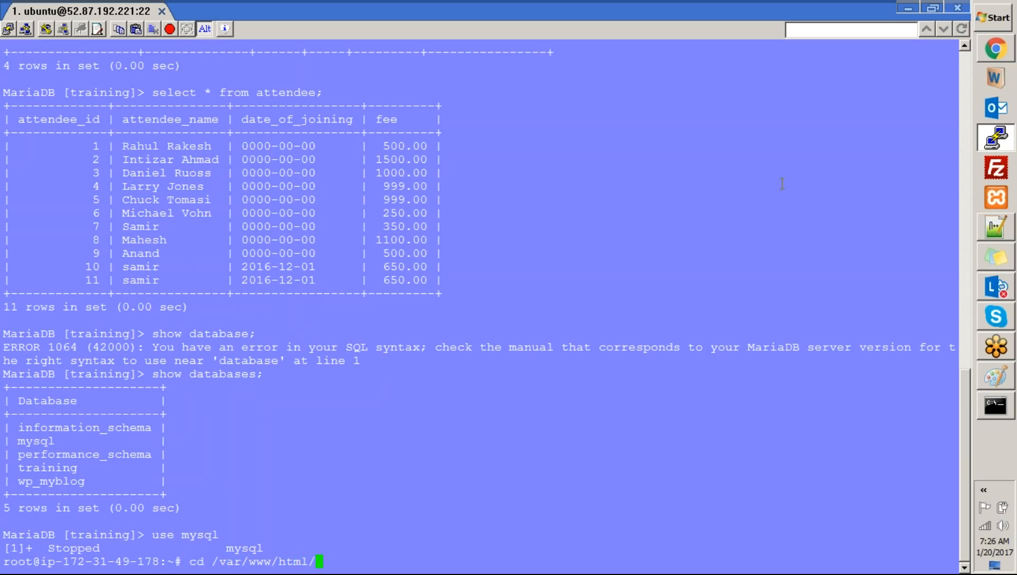
pyautogui.press('Return')
pyautogui.write('ls')
pyautogui.press('Return')
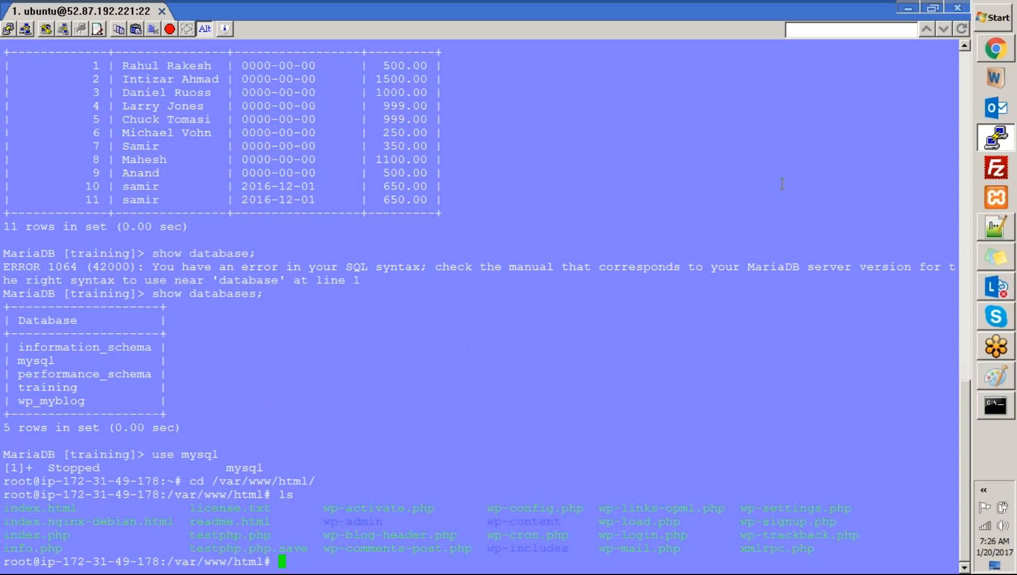
# Load 54.145.66.76/index.html in the browser
pyautogui.hotkey('alt', 'Tab')
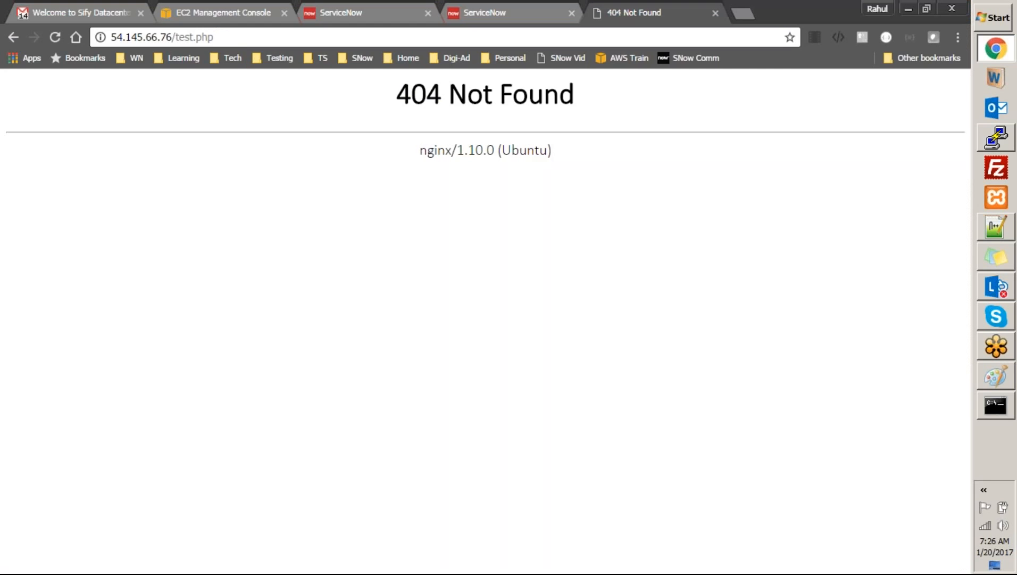
pyautogui.hotkey('ctrl', 'l')
pyautogui.press('End')
pyautogui.hotkey('ctrl', 'shift', 'Left')
pyautogui.hotkey('ctrl', 'shift', 'Left')
pyautogui.press('BackSpace')
pyautogui.write('index.html')
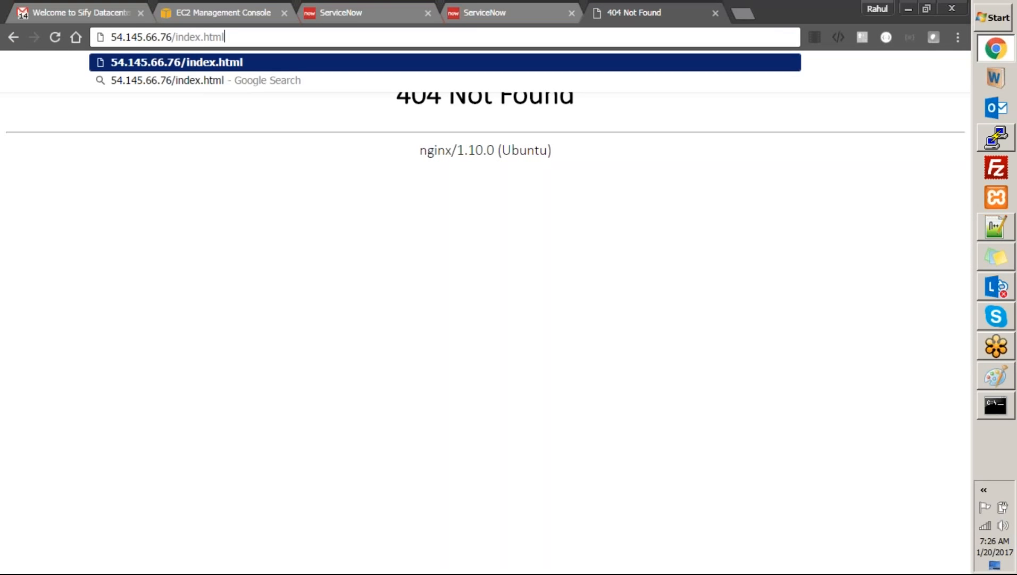
pyautogui.press('Return')
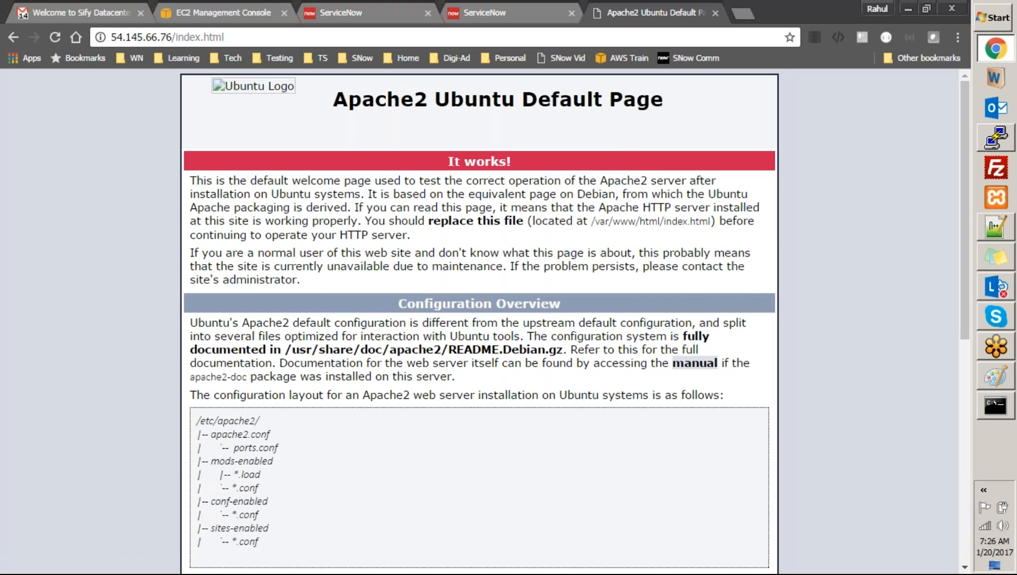
# Copy testphp.php from the file listing and load it from the server
pyautogui.hotkey('alt', 'Tab')
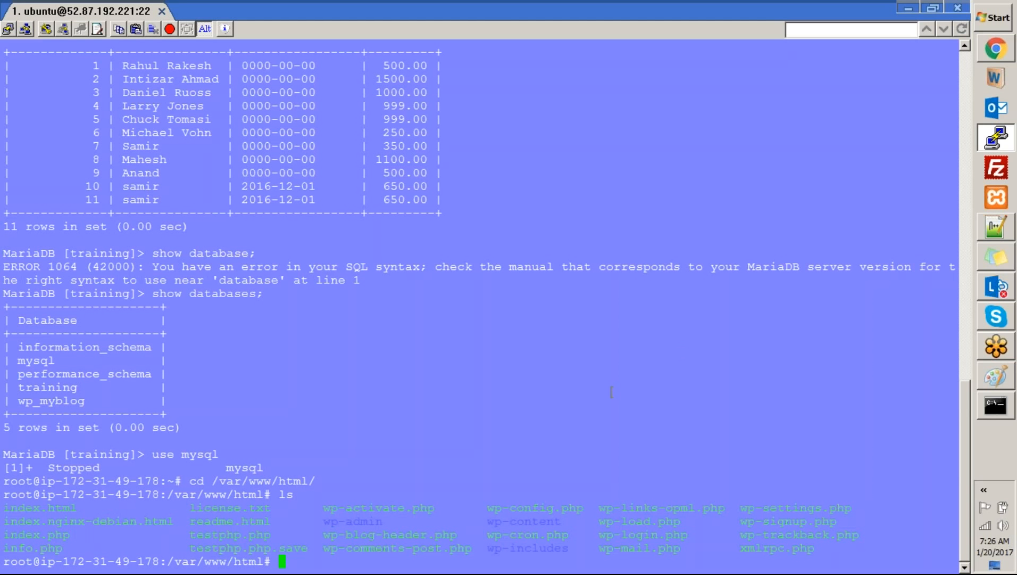
pyautogui.doubleClick(234, 535)
pyautogui.hotkey('ctrl', 'c')
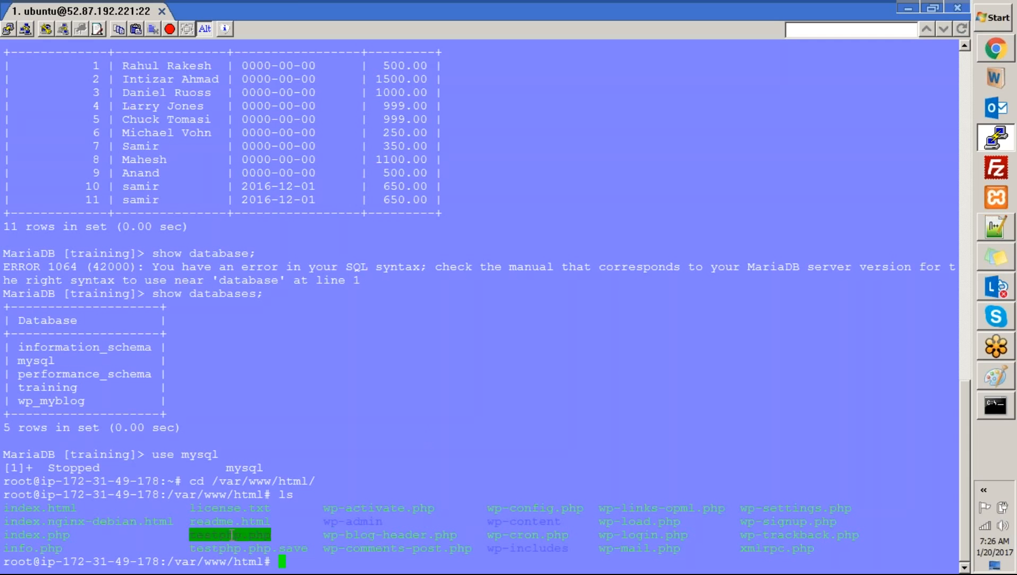
pyautogui.hotkey('alt', 'Tab')
pyautogui.hotkey('alt', 'd')
pyautogui.press('End')
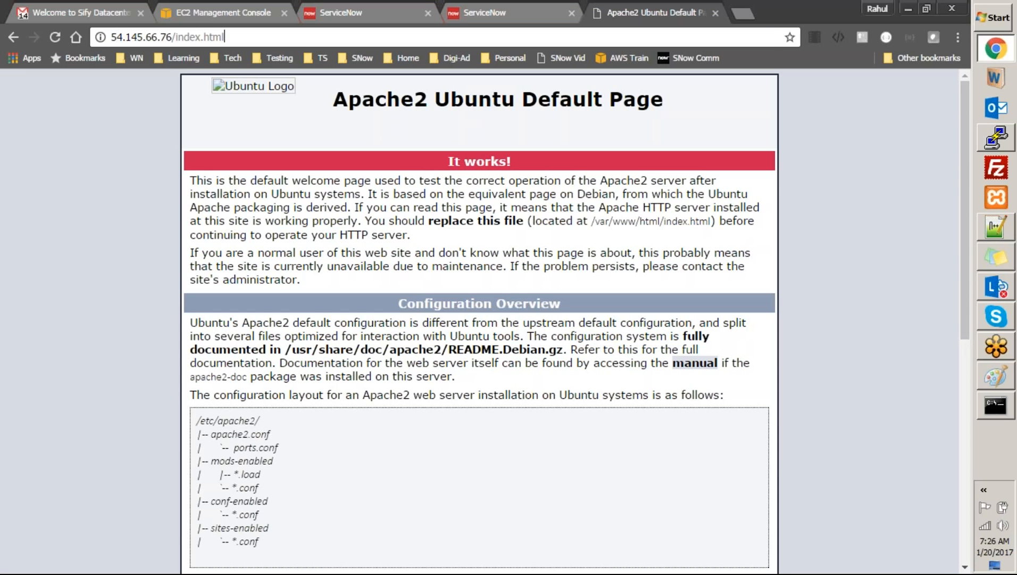
pyautogui.hotkey('ctrl', 'shift', 'Left')
pyautogui.hotkey('ctrl', 'shift', 'Left')
pyautogui.hotkey('ctrl', 'v')
pyautogui.press('Return')
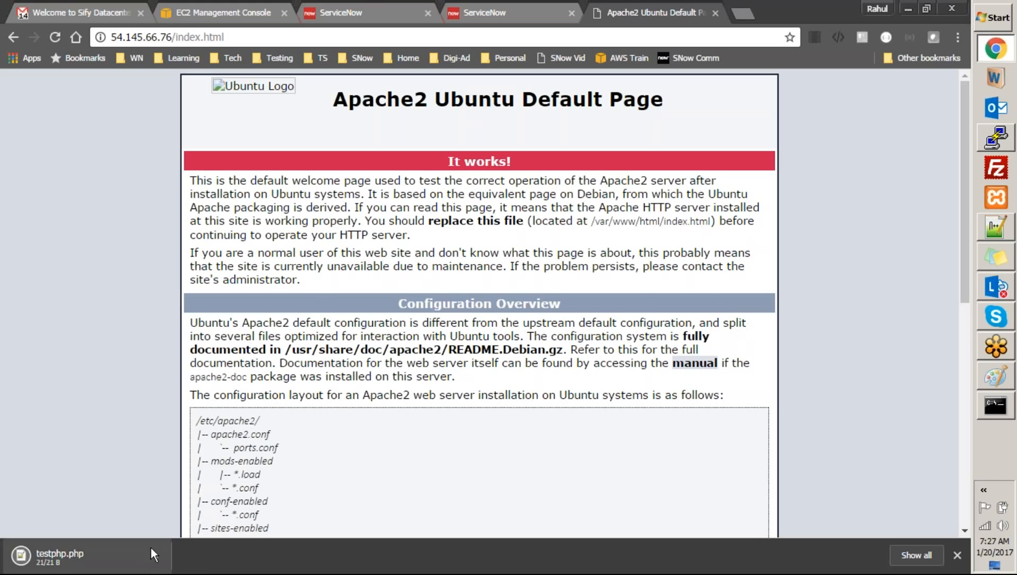
# Copy readme.html from the listing and load it, showing the WordPress 4.6.1 ReadMe
pyautogui.hotkey('alt', 'Tab')
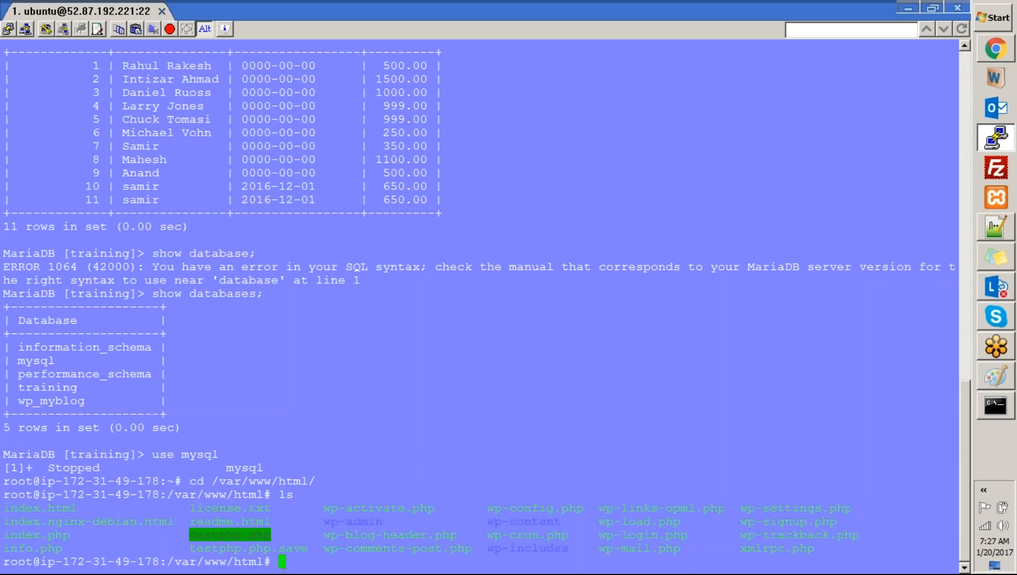
pyautogui.doubleClick(236, 519)
pyautogui.hotkey('alt', 'Tab')
pyautogui.hotkey('ctrl', 'l')
pyautogui.press('End')
pyautogui.hotkey('ctrl', 'shift', 'Left')
pyautogui.hotkey('ctrl', 'shift', 'Left')
pyautogui.write('readme.html')
pyautogui.press('Return')
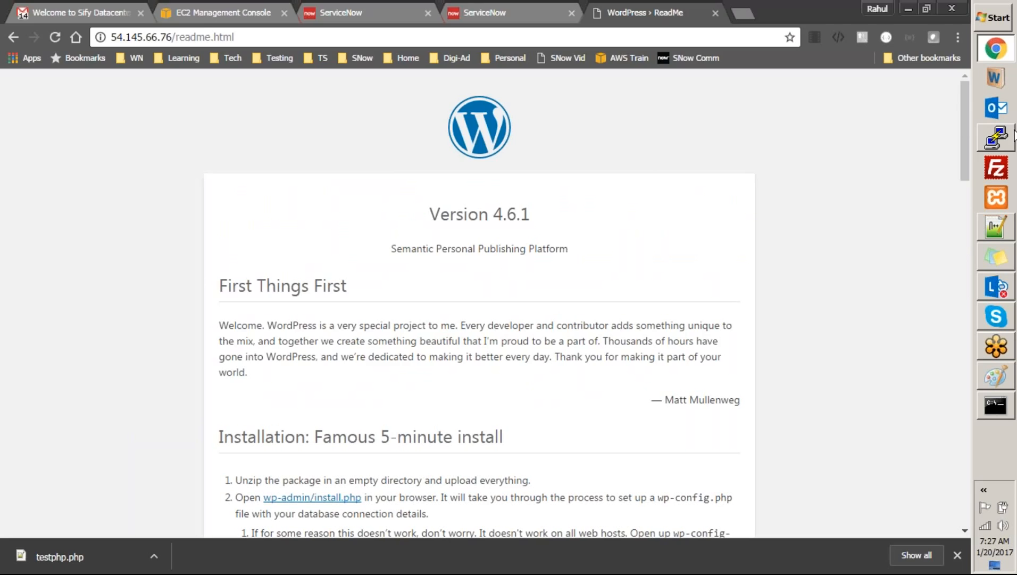
# Minimise PuTTY and switch to the ServiceNow tab with the Attendee_ds_msql_54.145.66.76 form
pyautogui.click(1007, 138)
pyautogui.click(998, 139)
pyautogui.click(996, 138)
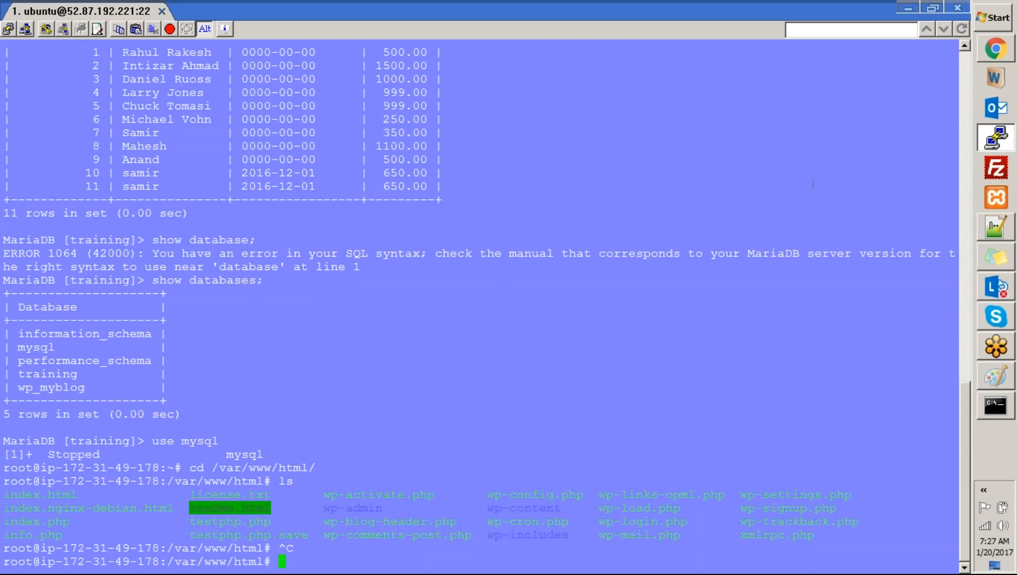
pyautogui.click(1008, 137)
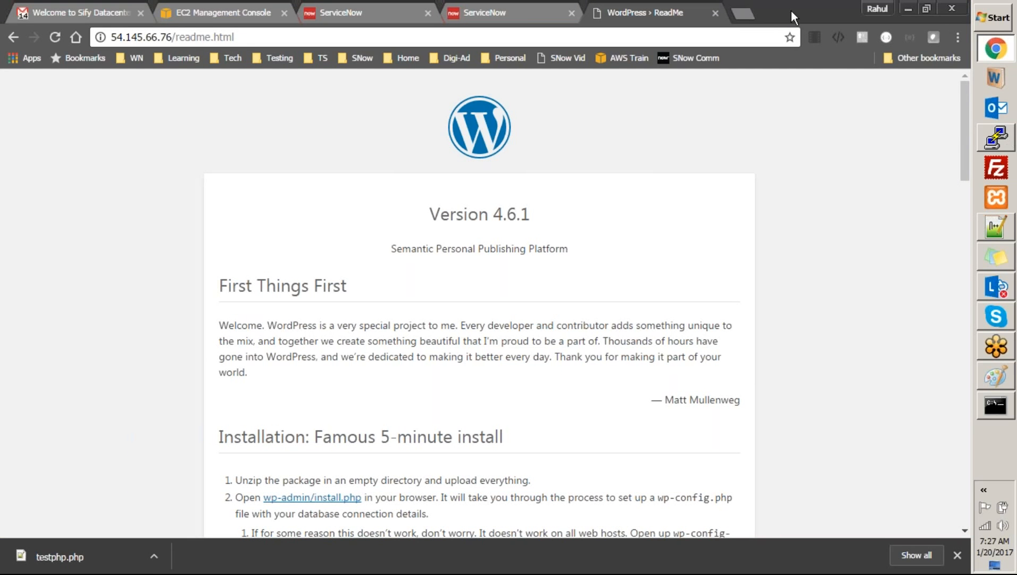
pyautogui.click(391, 11)
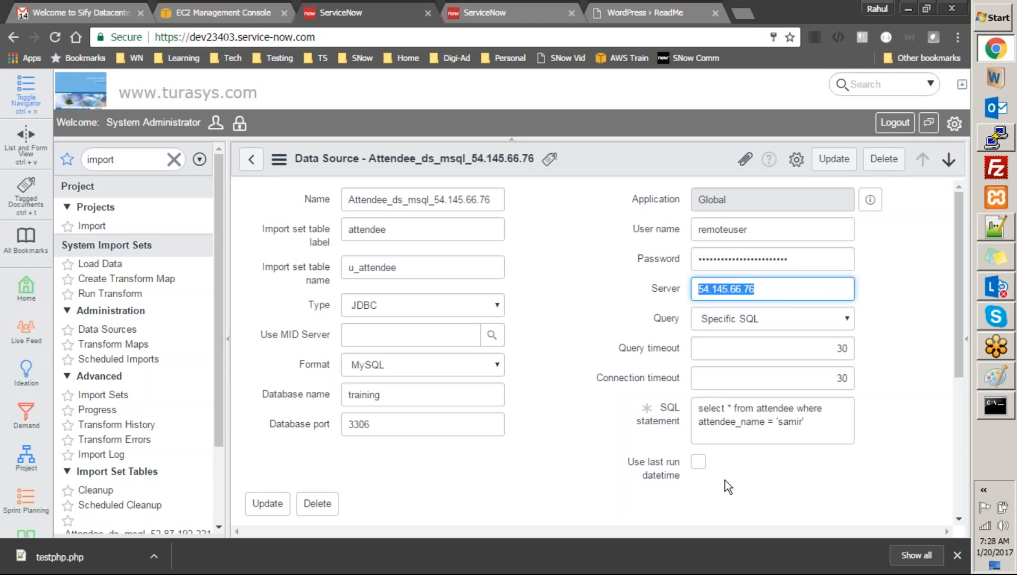
pyautogui.click(553, 354)
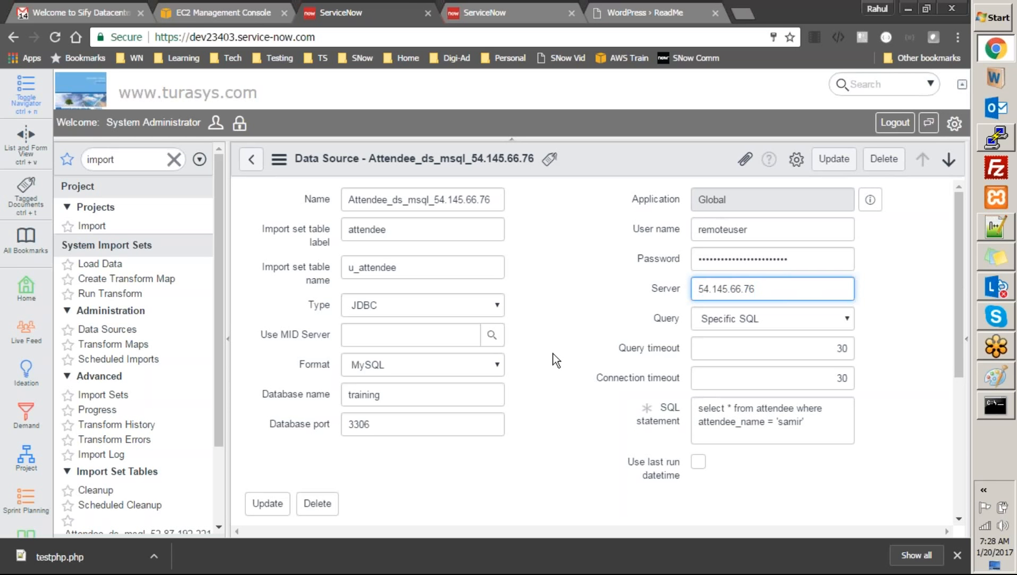
pyautogui.click(490, 334)
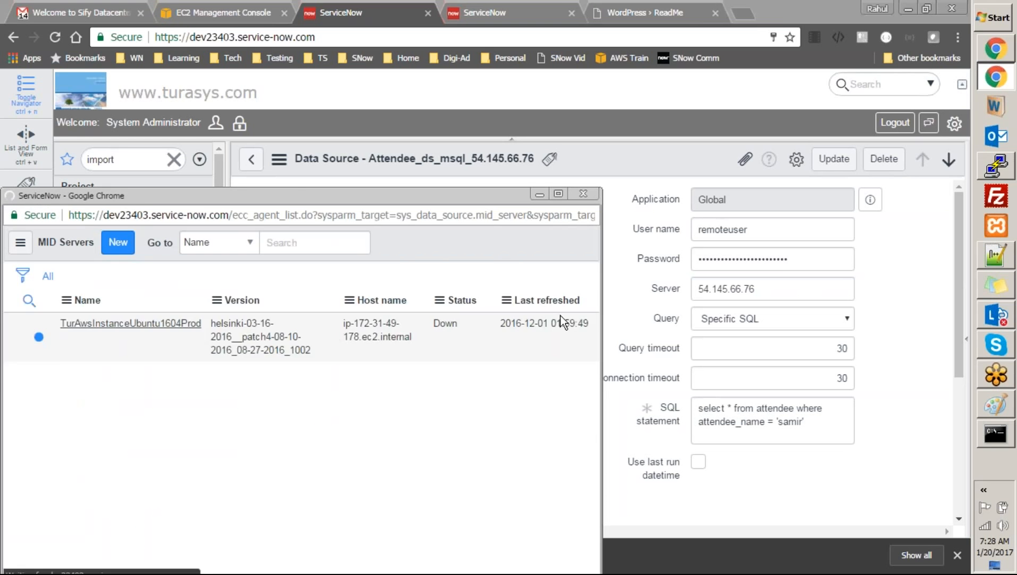
pyautogui.click(589, 196)
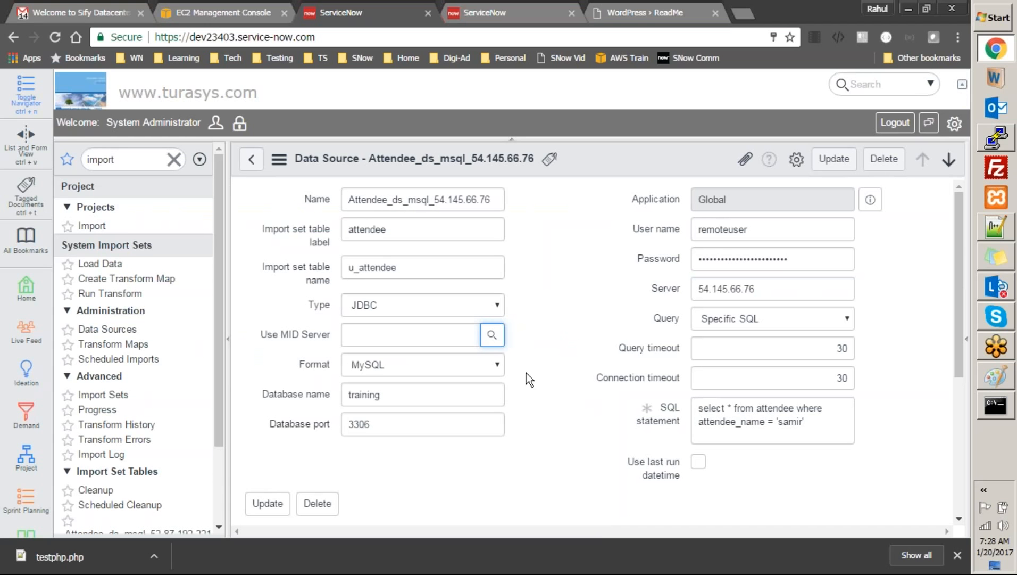